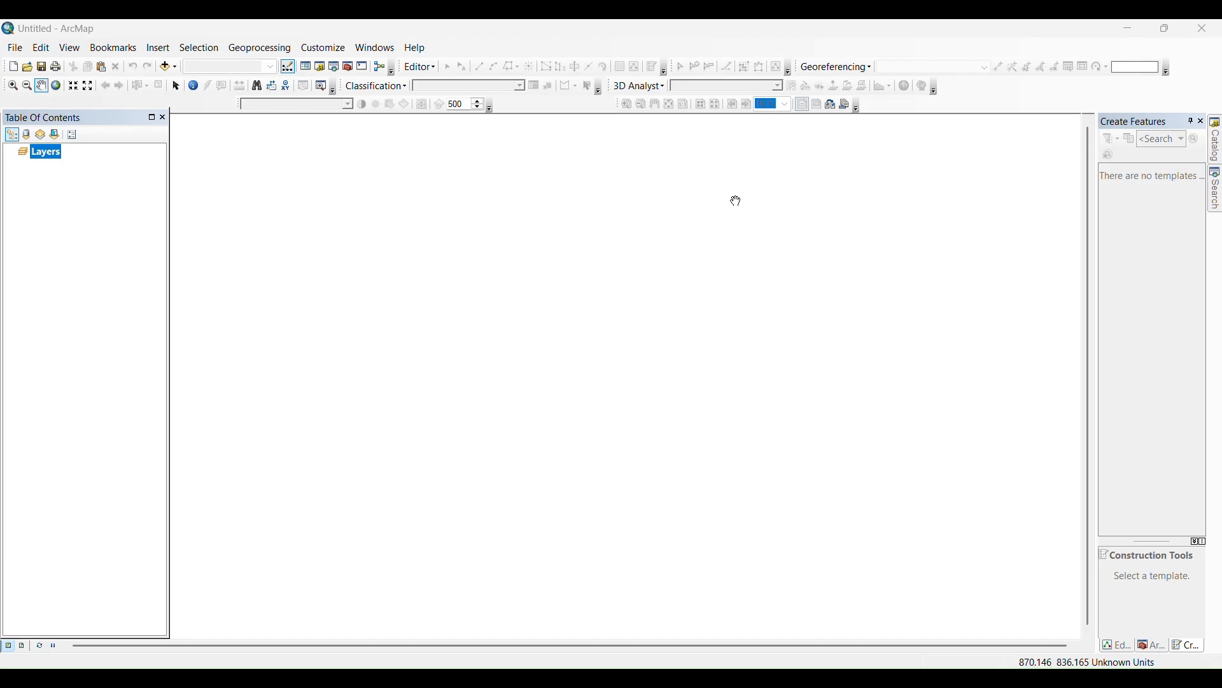
Step: Start adding data and browse to the H_LC09_L2SP_138044_20250327_20250328_02_T1 folder under D:\GIS WORKS\Satellite Imagery
{"action": "left_click", "coordinate": [173, 66]}
{"action": "left_click", "coordinate": [191, 82]}
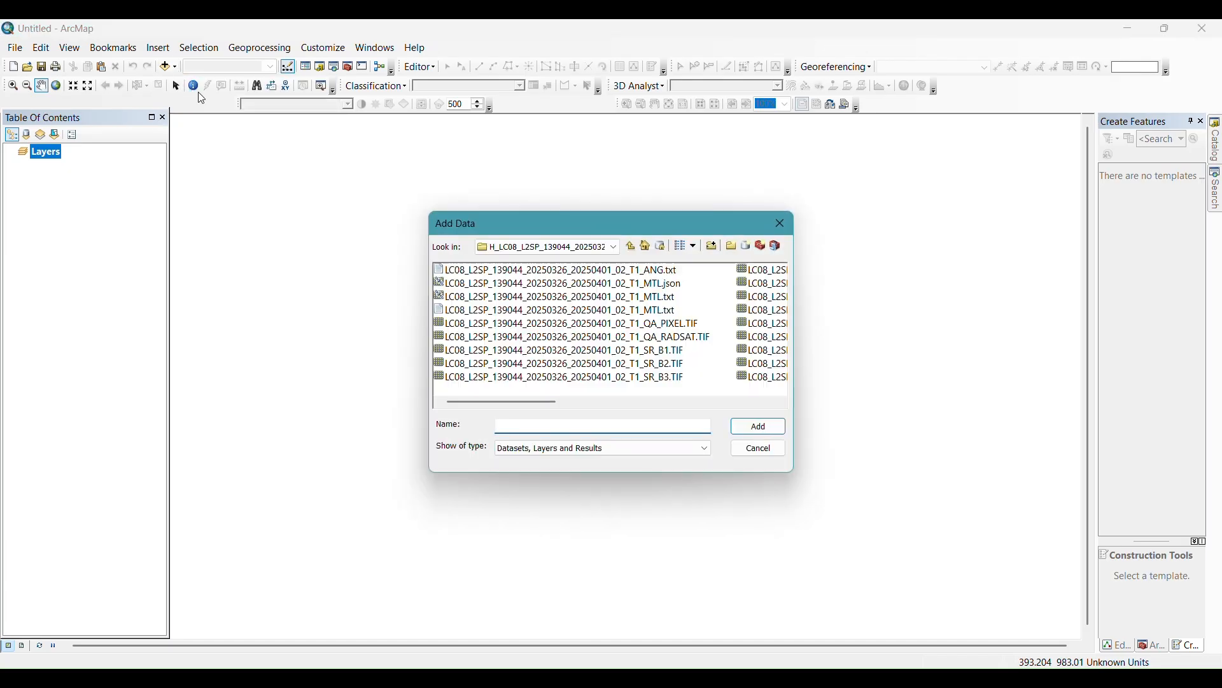
{"action": "left_click", "coordinate": [615, 248]}
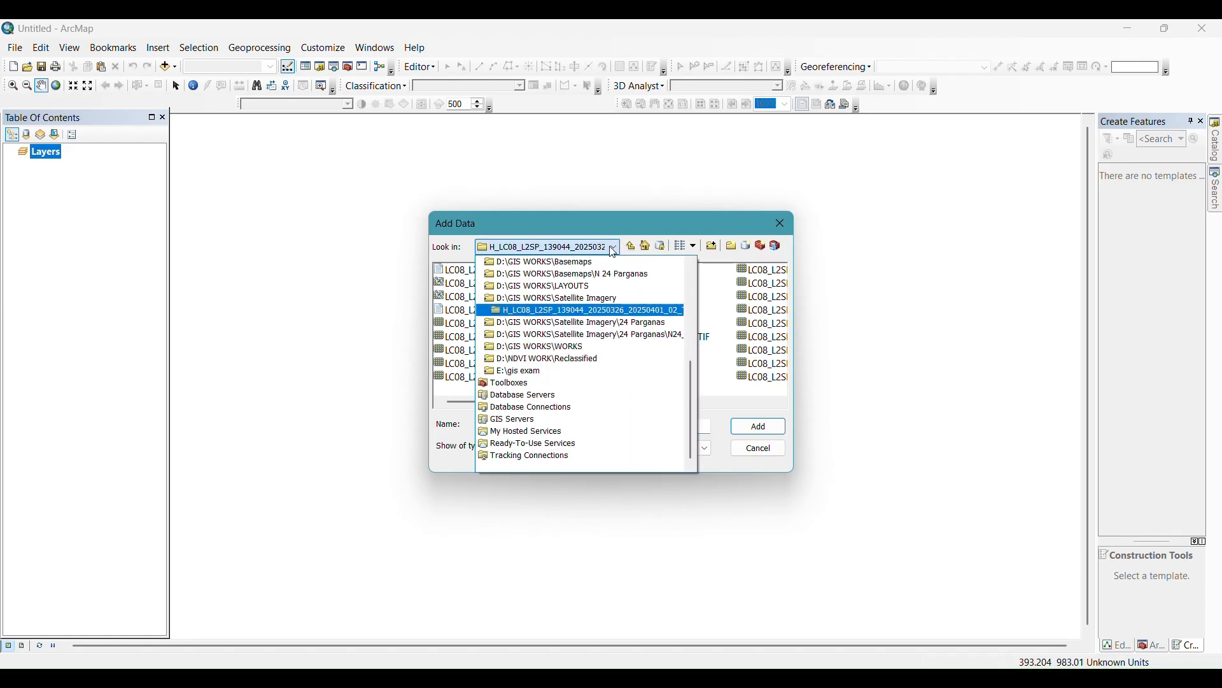
{"action": "left_click", "coordinate": [587, 300]}
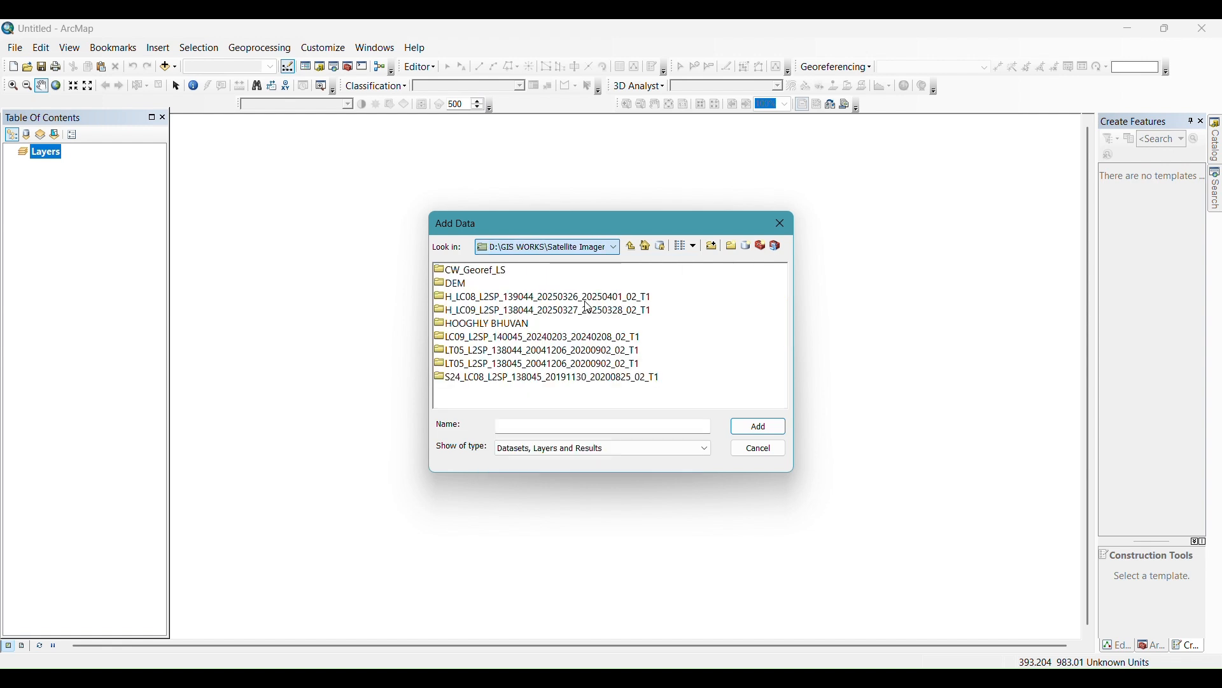
{"action": "double_click", "coordinate": [544, 312]}
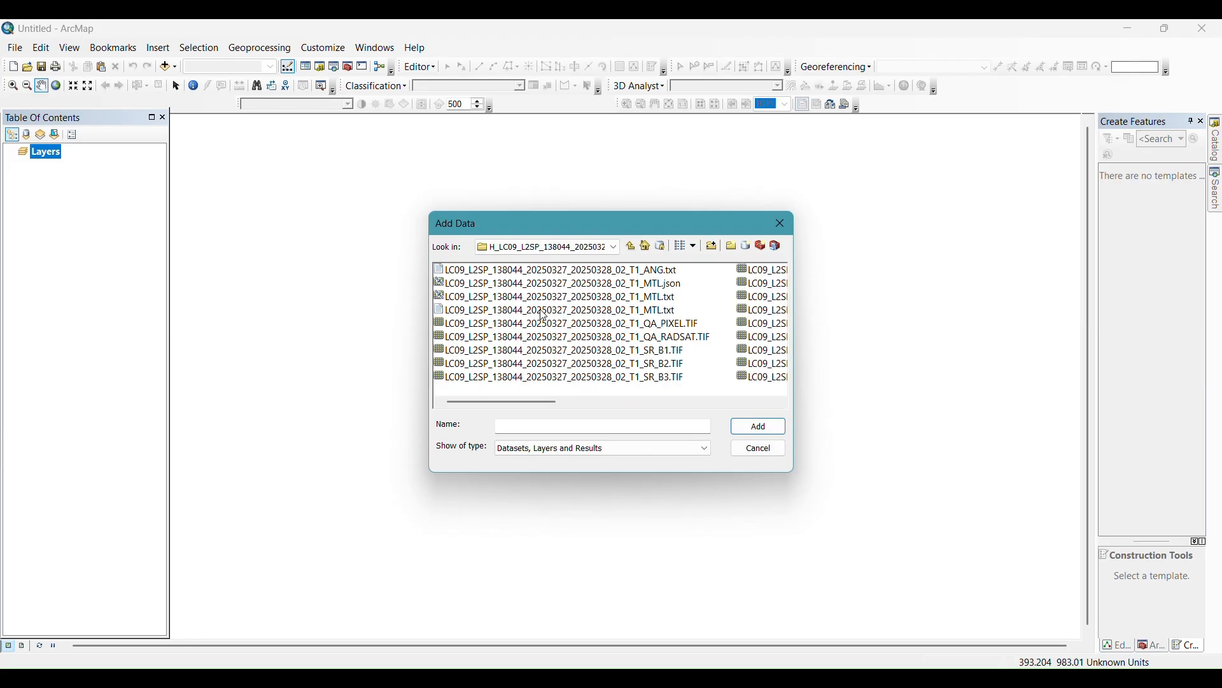
Step: Add the seven surface reflectance band rasters, SR_B1.TIF through SR_B7.TIF, to the map
{"action": "left_click", "coordinate": [501, 327]}
{"action": "left_click", "coordinate": [499, 351]}
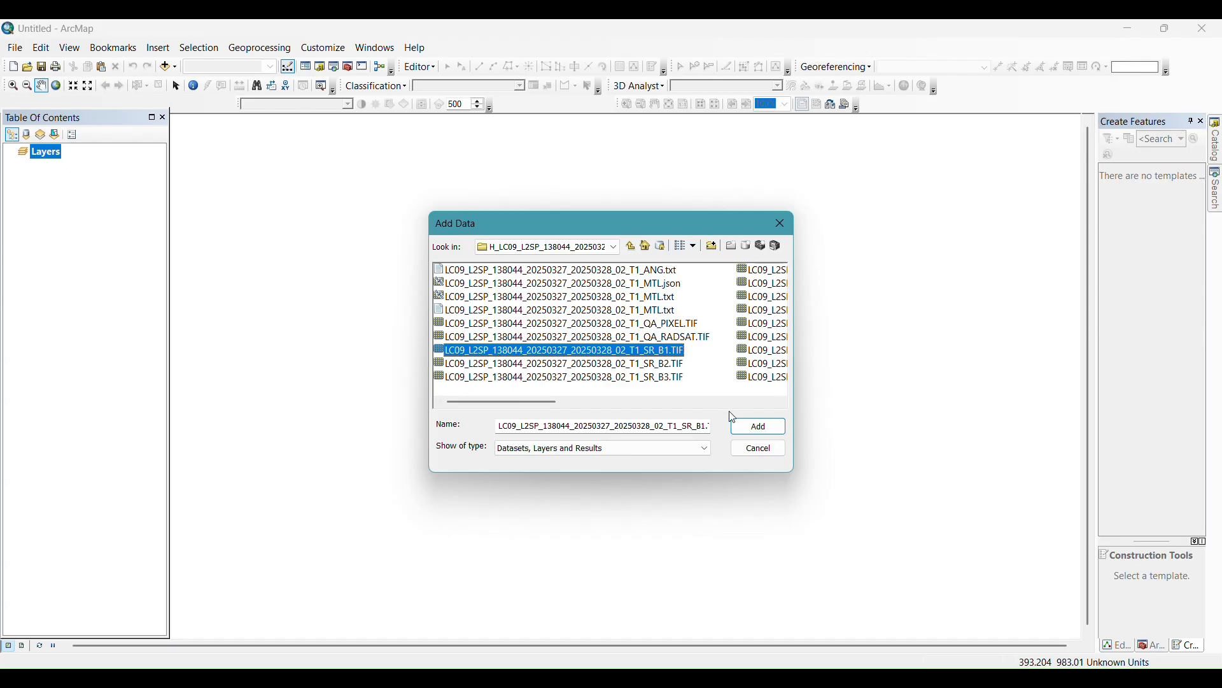
{"action": "left_click", "coordinate": [783, 402]}
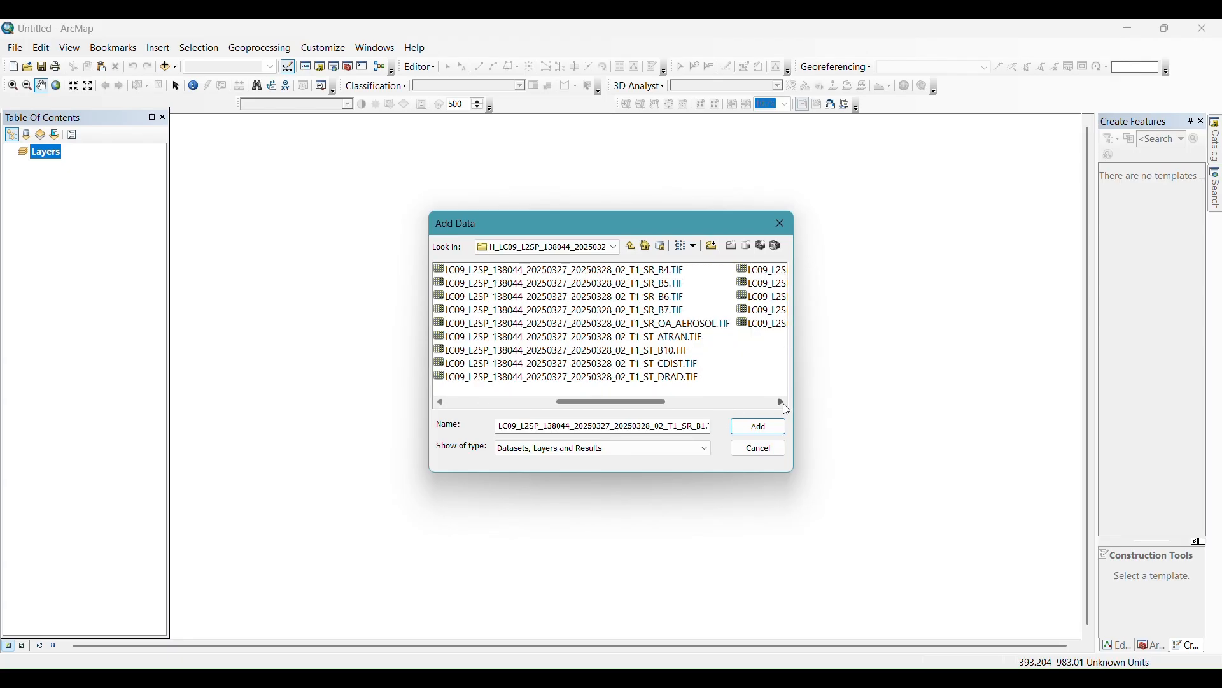
{"action": "left_click", "coordinate": [661, 310], "text": "shift"}
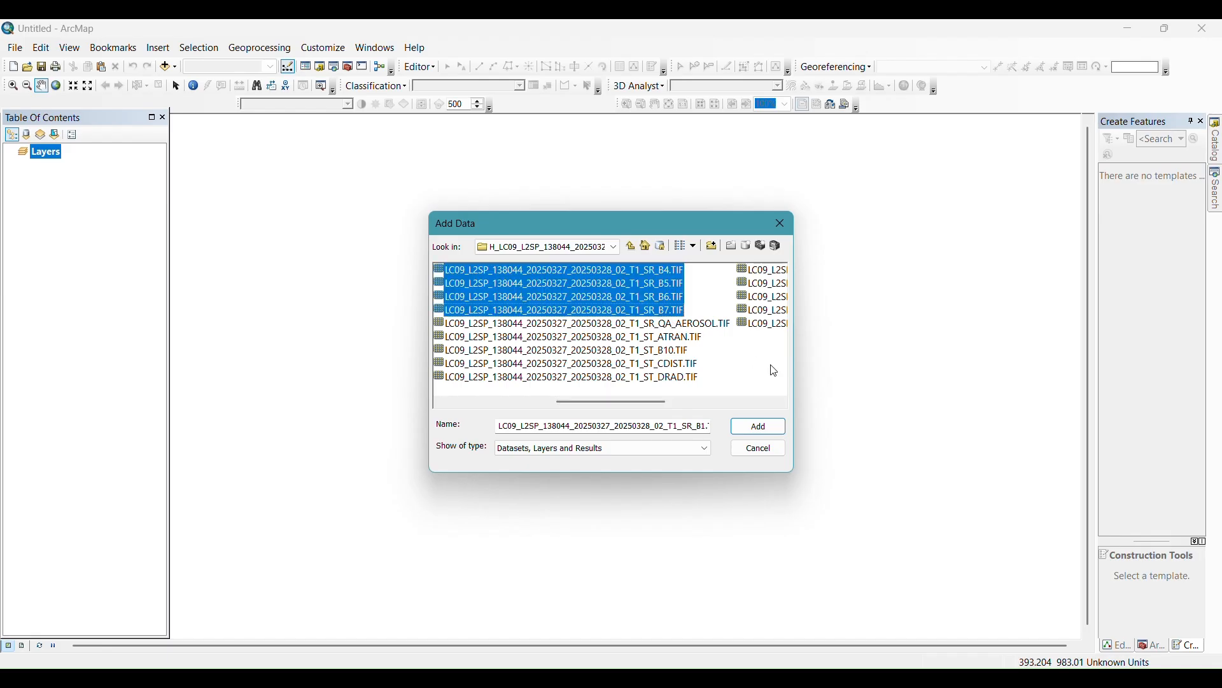
{"action": "left_click", "coordinate": [766, 424]}
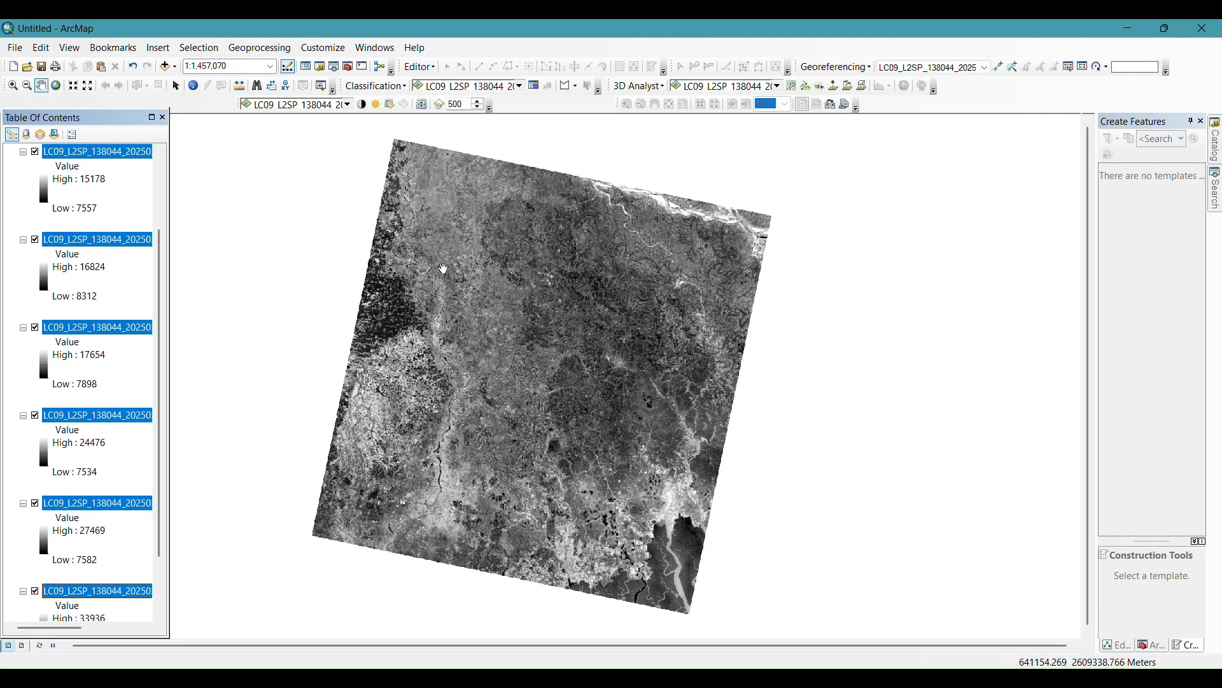
Step: Collapse the legends of all seven band layers and widen the table of contents to fit their full names
{"action": "left_click", "coordinate": [23, 151]}
{"action": "left_click", "coordinate": [23, 171]}
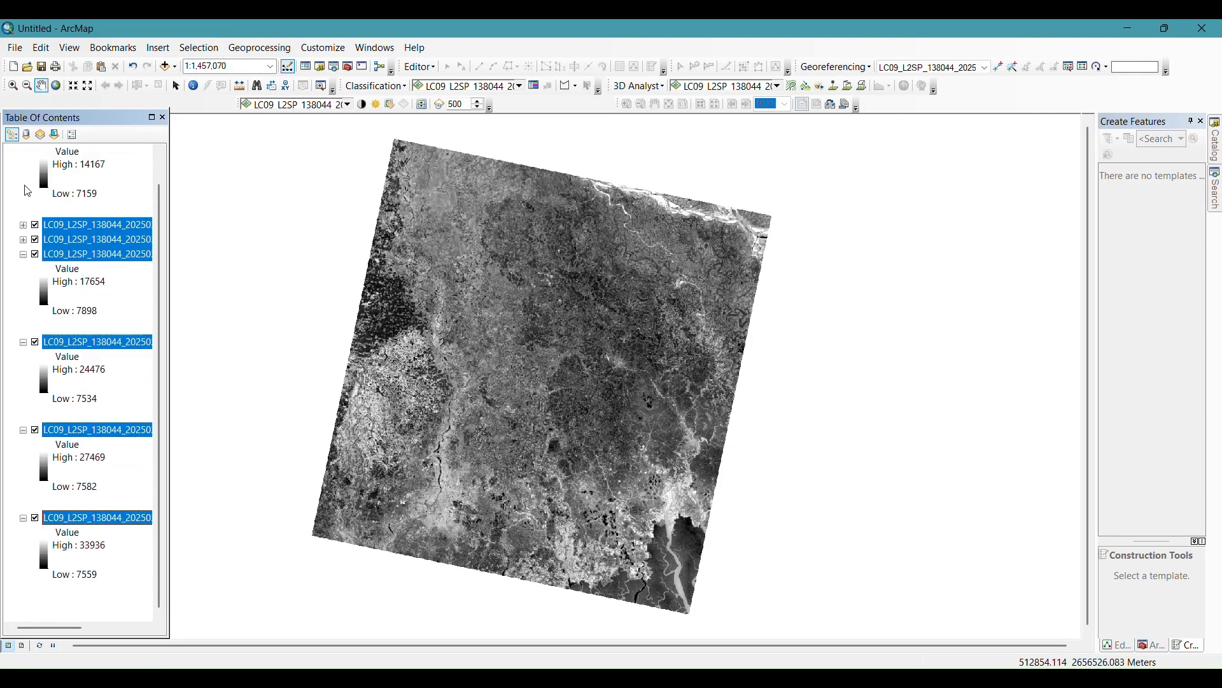
{"action": "left_click", "coordinate": [23, 254]}
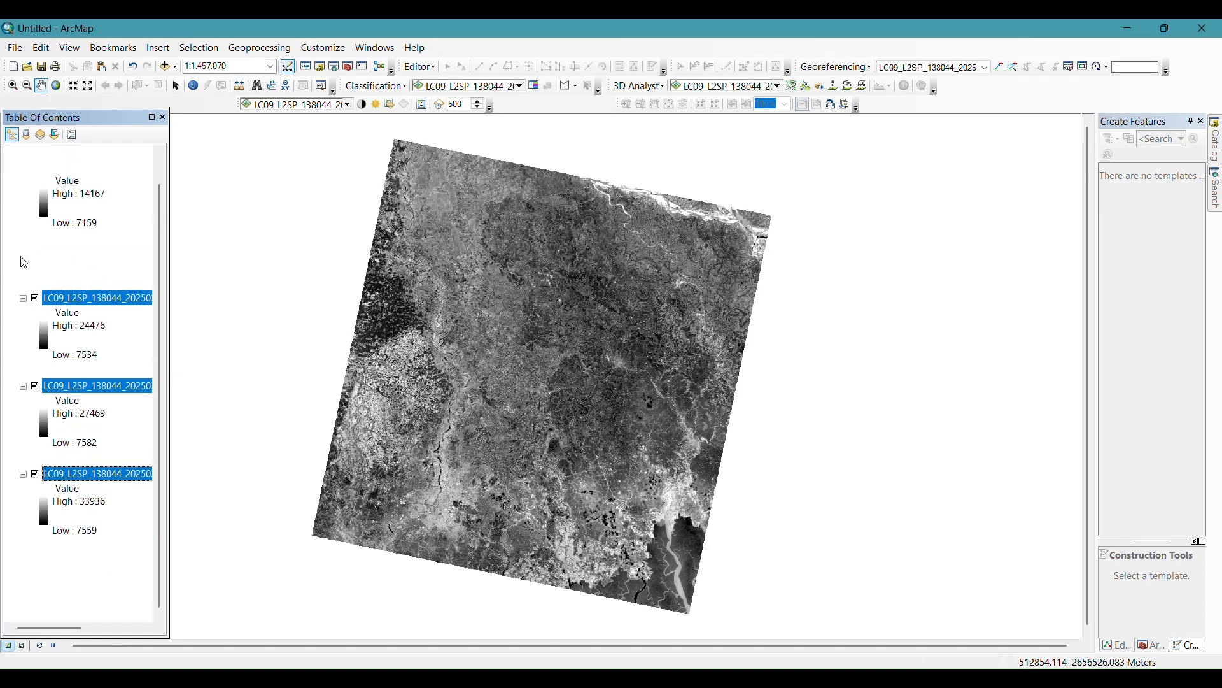
{"action": "left_click", "coordinate": [23, 298]}
{"action": "left_click", "coordinate": [23, 313]}
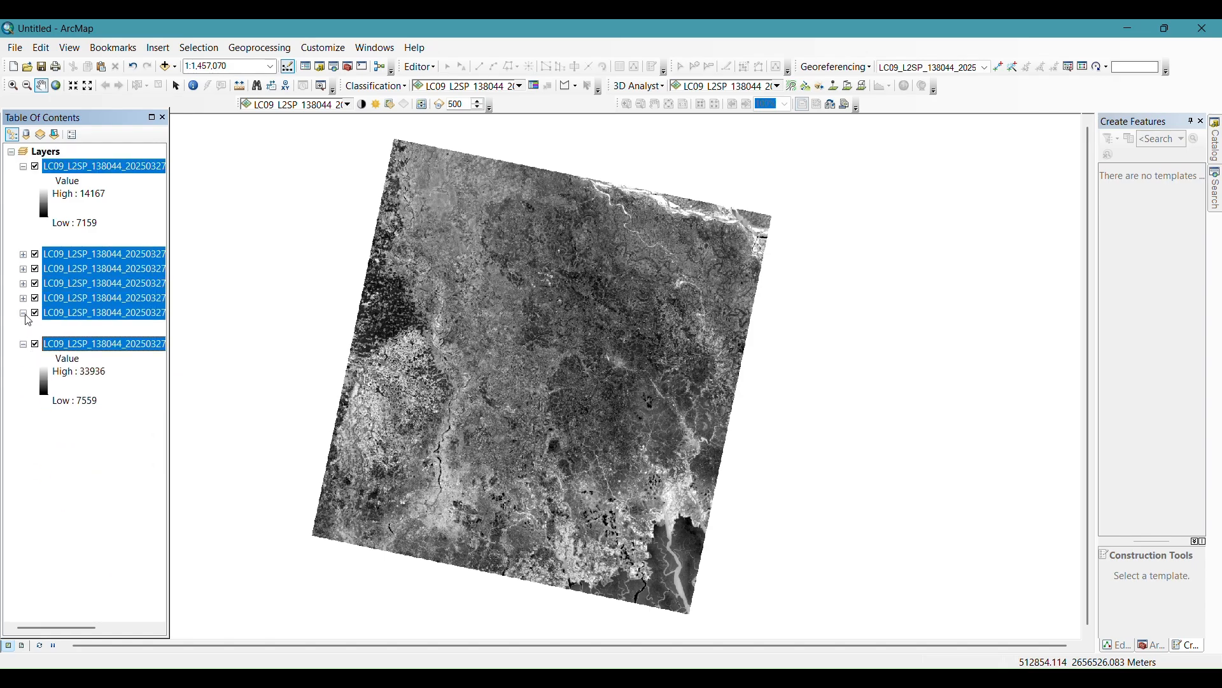
{"action": "left_click", "coordinate": [23, 327]}
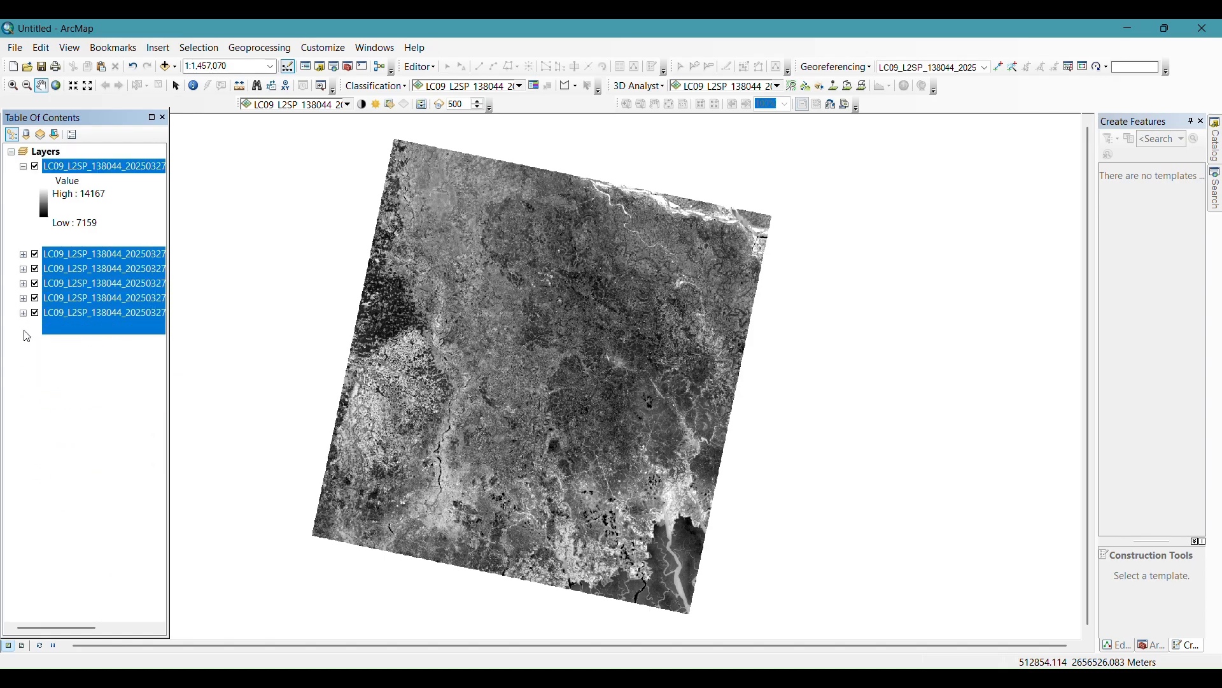
{"action": "left_click", "coordinate": [23, 167]}
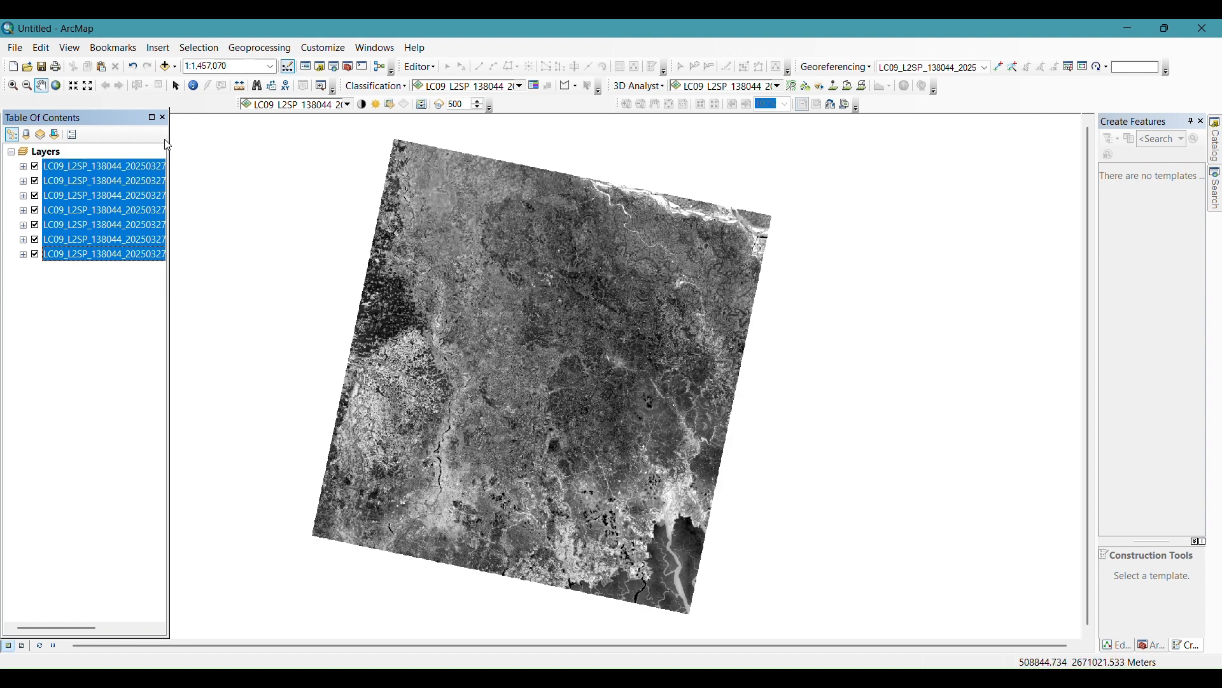
{"action": "left_click_drag", "start_coordinate": [171, 139], "coordinate": [296, 142]}
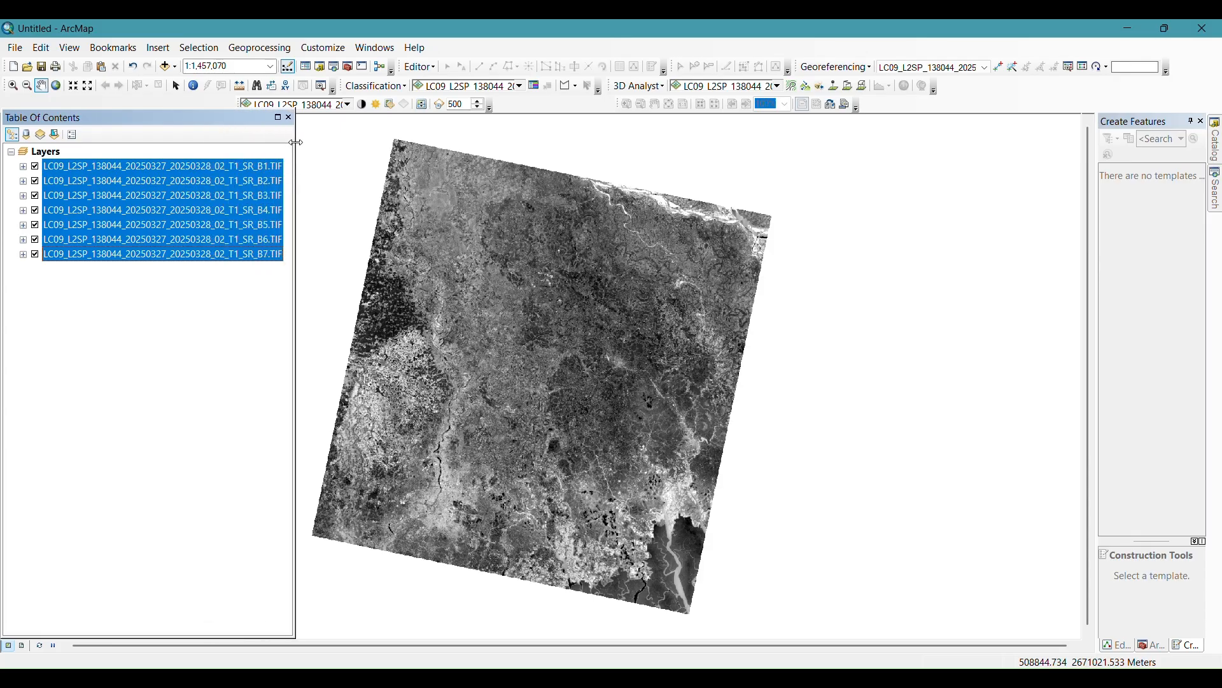
{"action": "left_click_drag", "start_coordinate": [548, 293], "coordinate": [627, 288]}
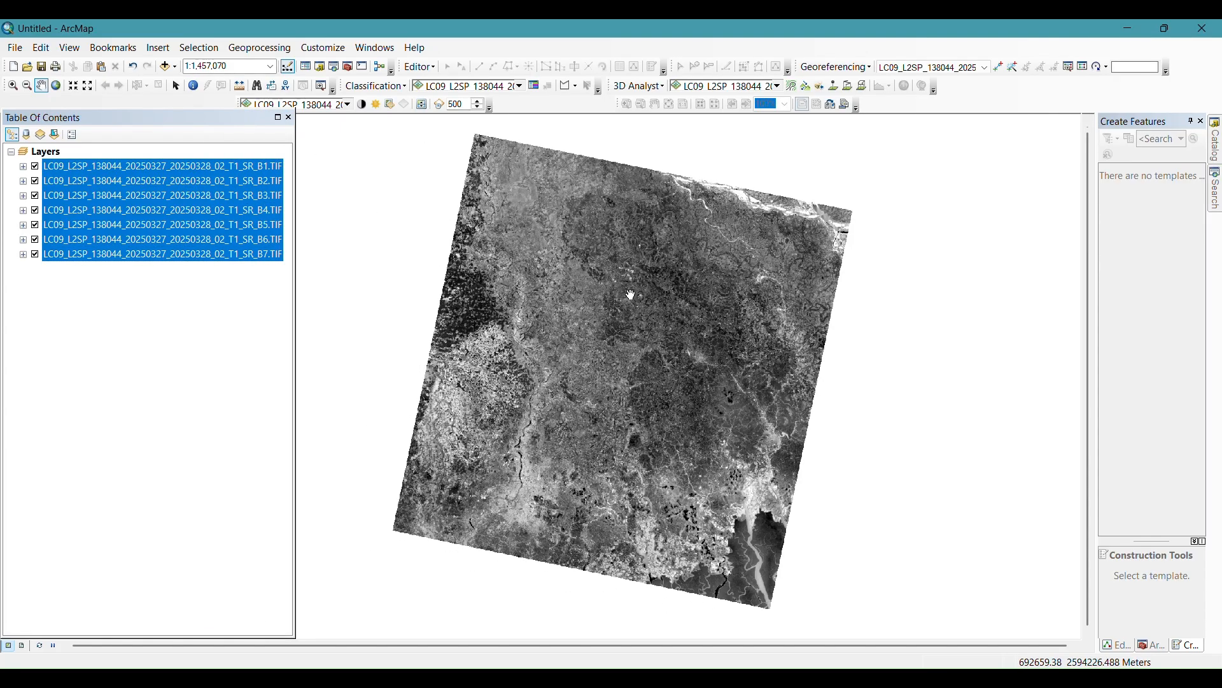
Step: Open and pin the Search pane, and close both the Search and Catalog panes
{"action": "left_click", "coordinate": [341, 69]}
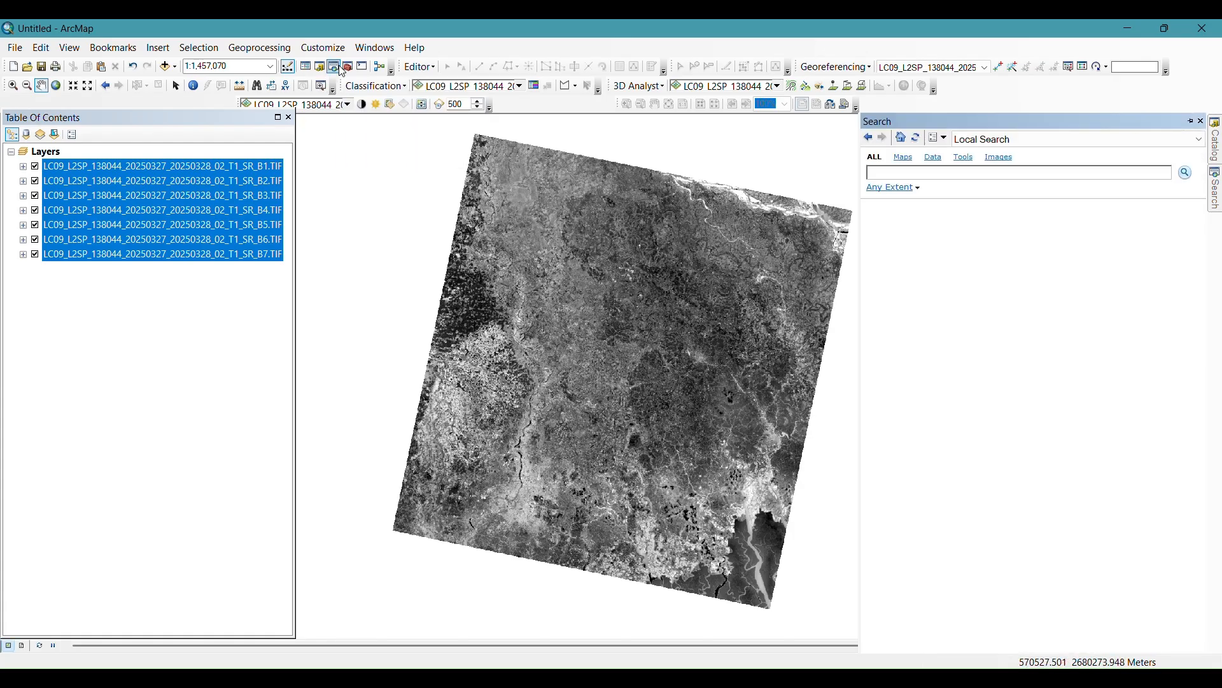
{"action": "left_click", "coordinate": [983, 173]}
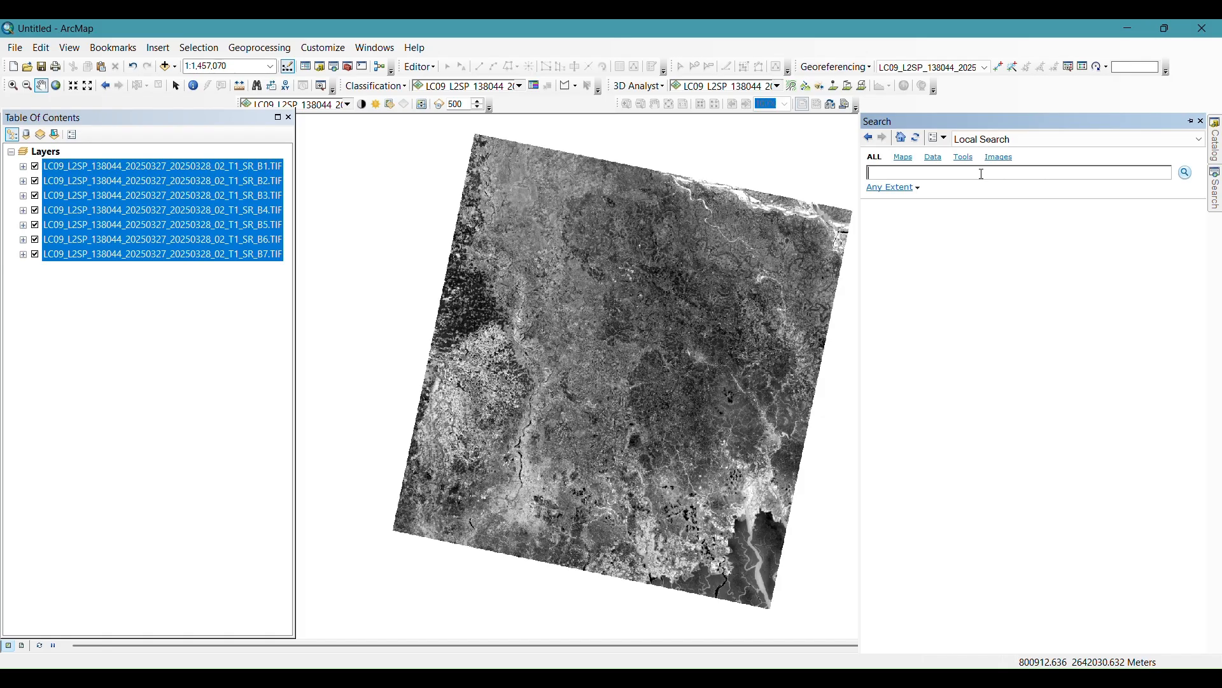
{"action": "left_click", "coordinate": [1191, 121]}
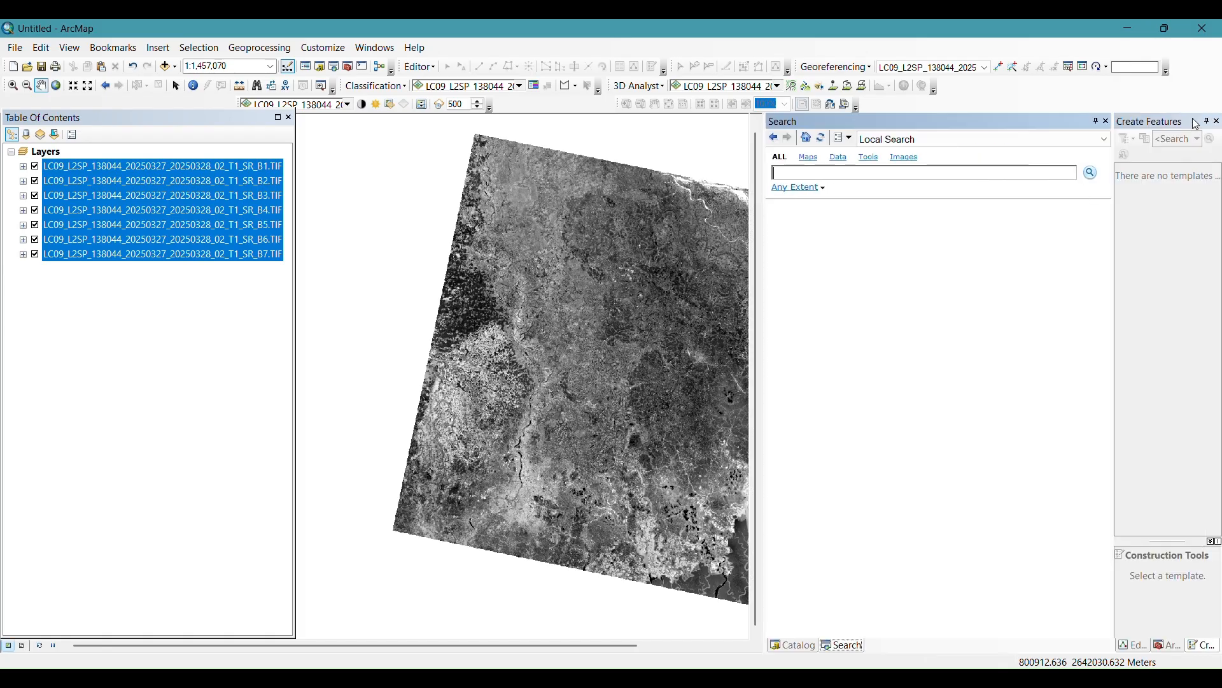
{"action": "left_click", "coordinate": [1107, 121]}
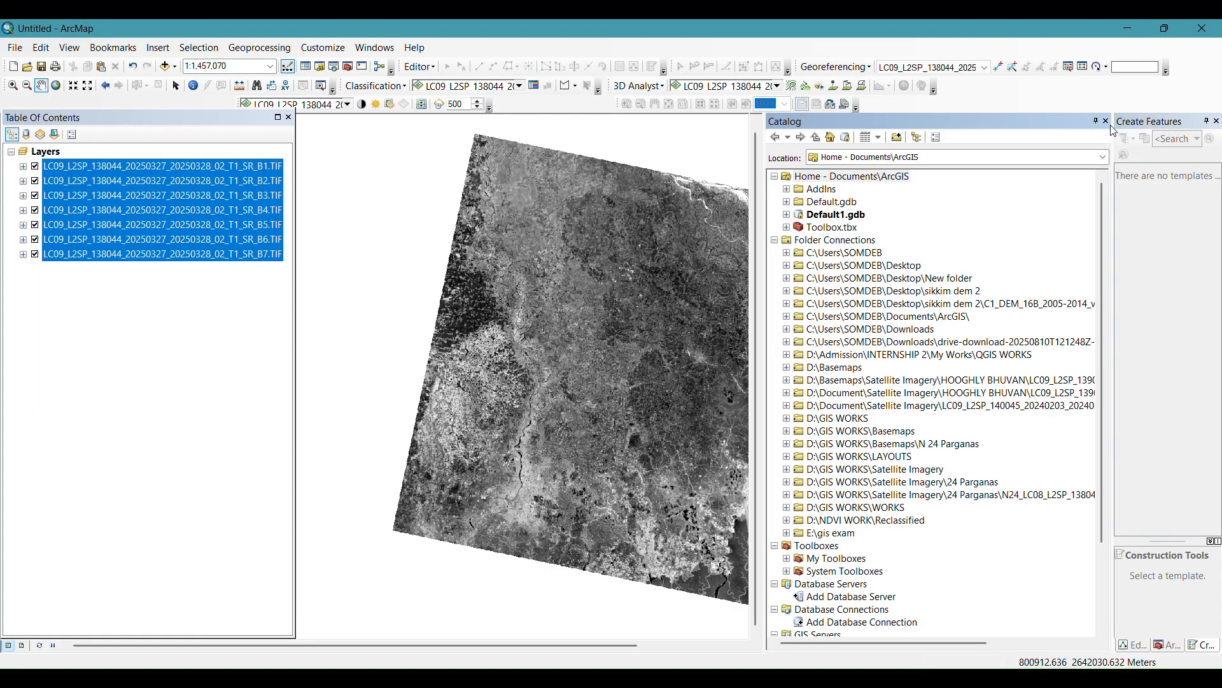
{"action": "left_click", "coordinate": [1106, 121]}
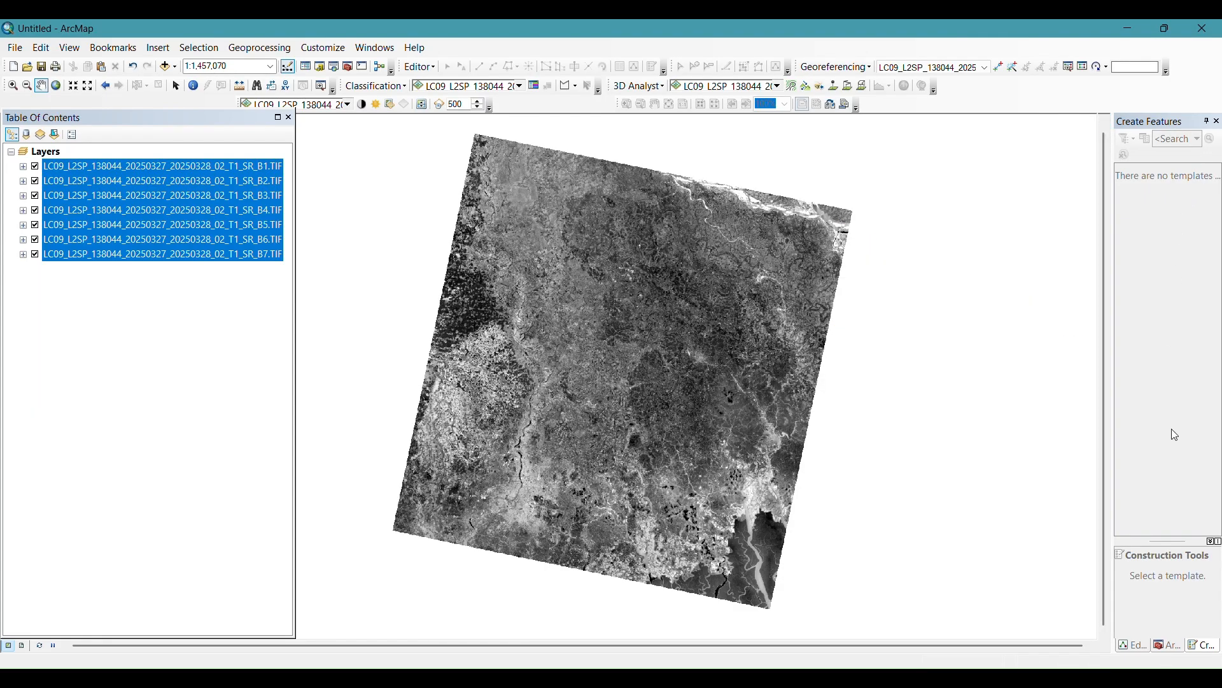
Step: Open the Iso Cluster Unsupervised Classification tool from the Multivariate toolset of the Spatial Analyst Tools in ArcToolbox
{"action": "left_click", "coordinate": [348, 66]}
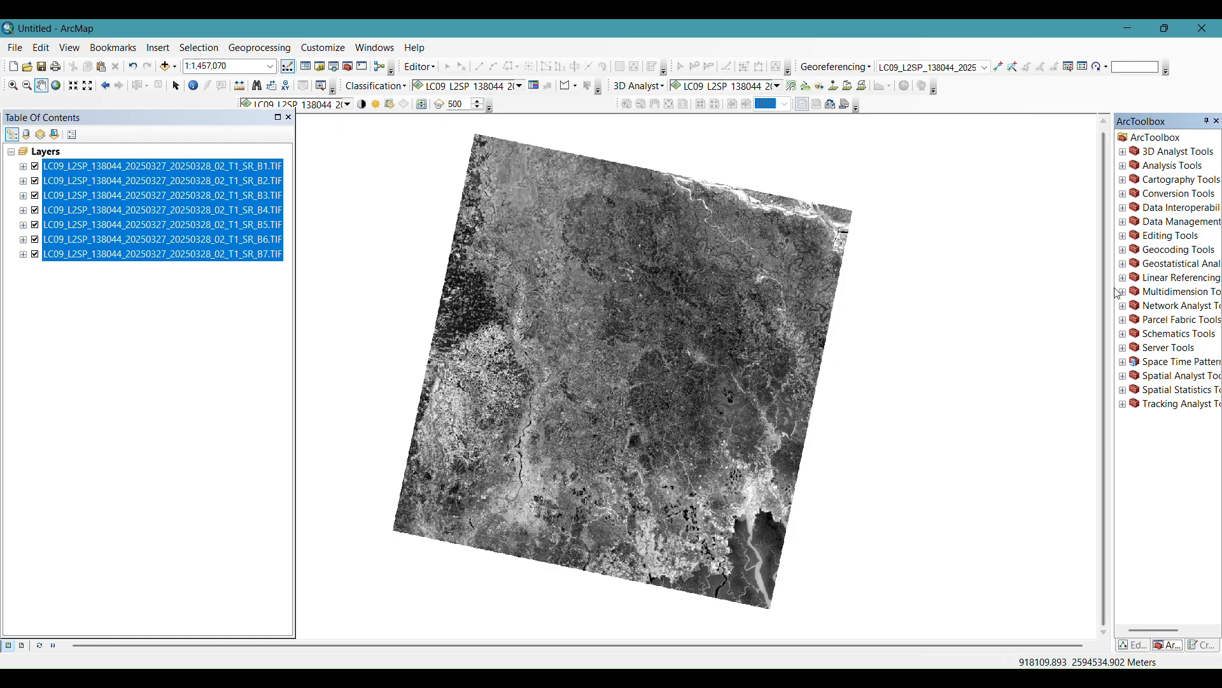
{"action": "left_click_drag", "start_coordinate": [1114, 287], "coordinate": [1061, 288]}
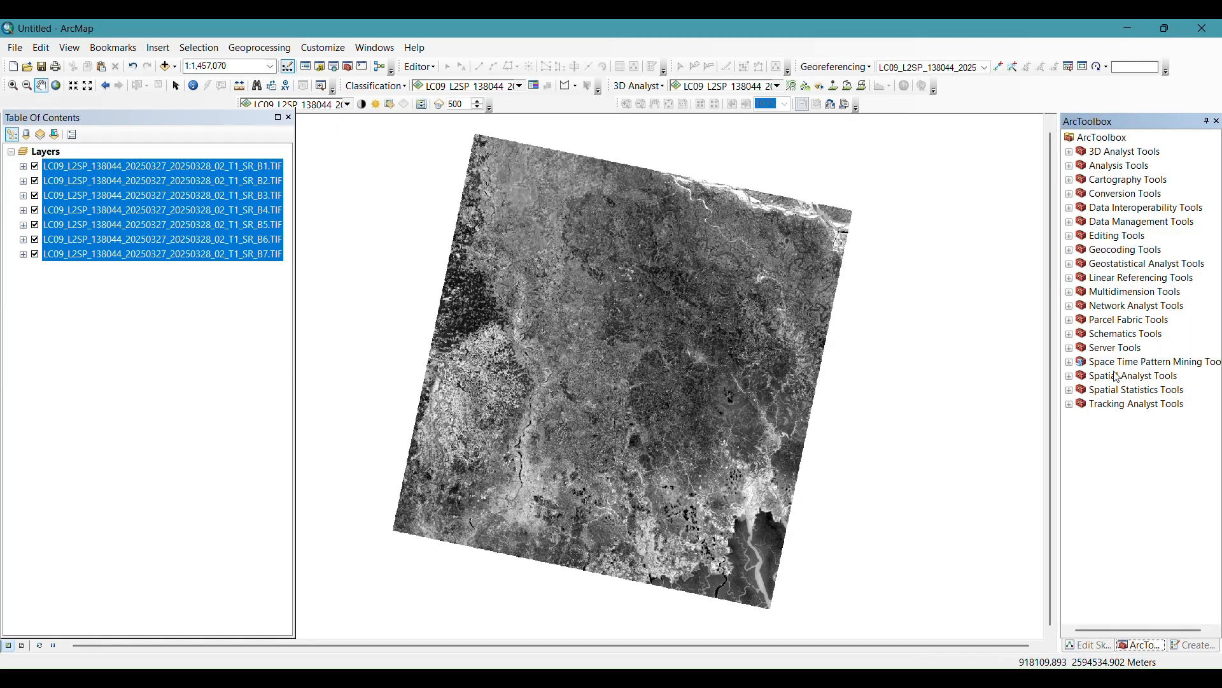
{"action": "left_click", "coordinate": [1069, 377]}
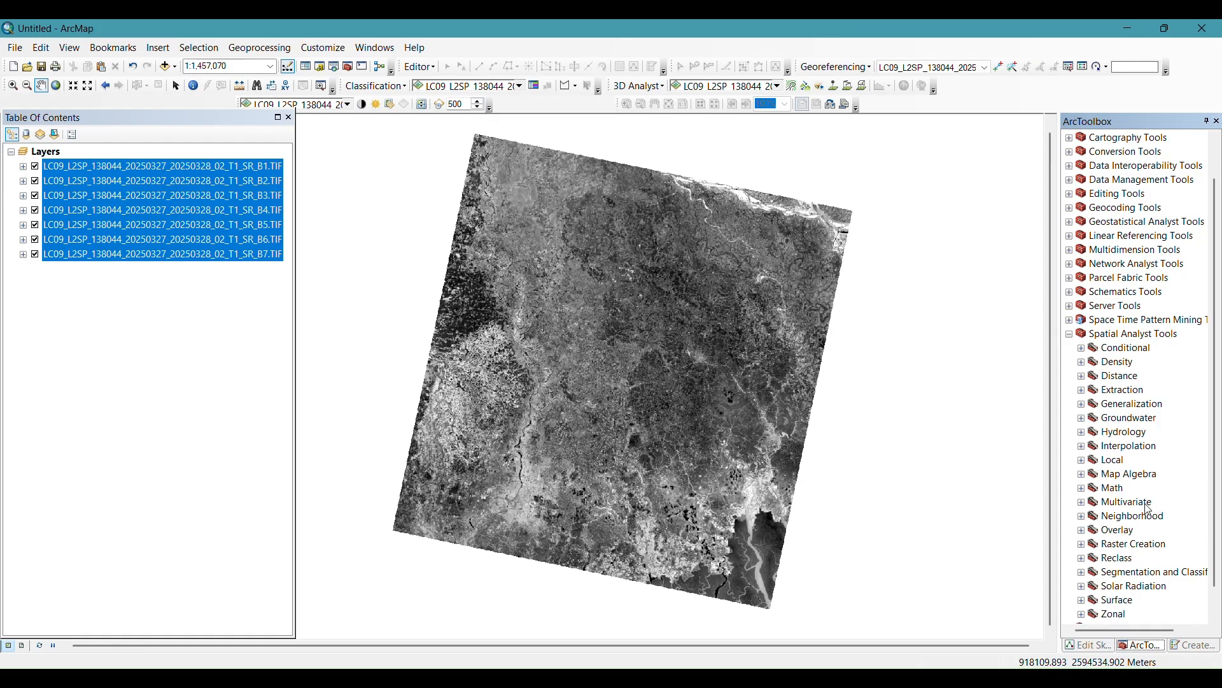
{"action": "left_click", "coordinate": [1081, 503]}
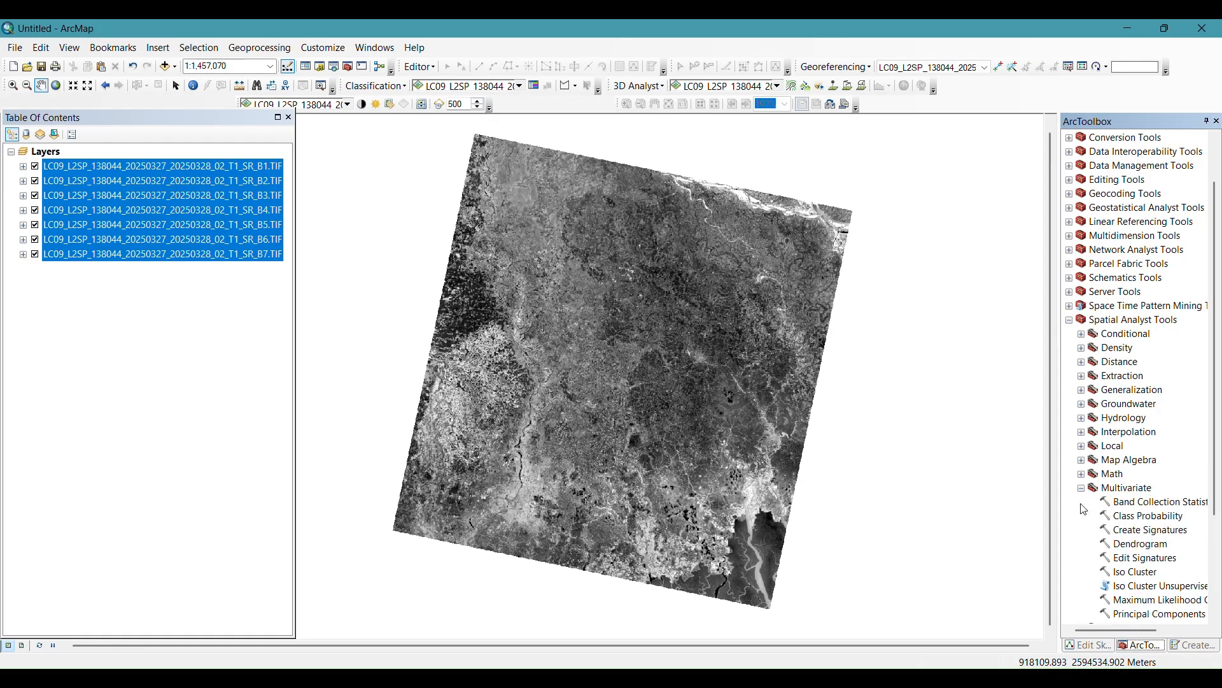
{"action": "scroll", "coordinate": [1084, 509], "scroll_direction": "down", "scroll_amount": 2}
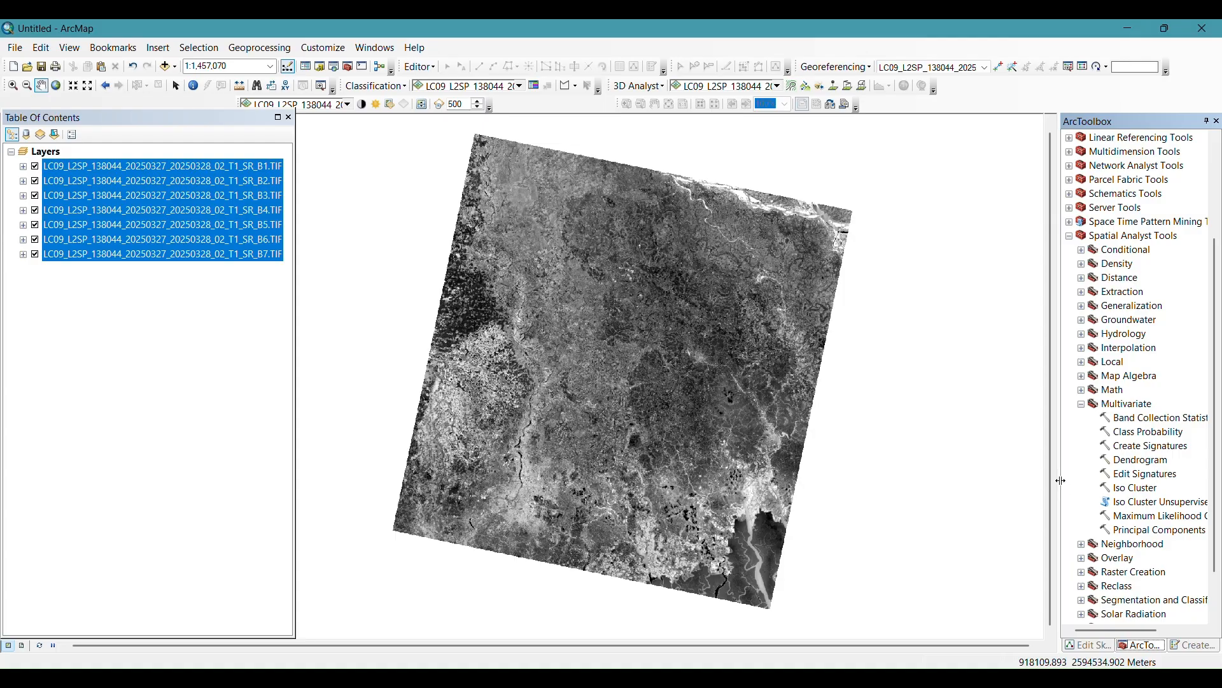
{"action": "left_click_drag", "start_coordinate": [1061, 481], "coordinate": [1009, 480]}
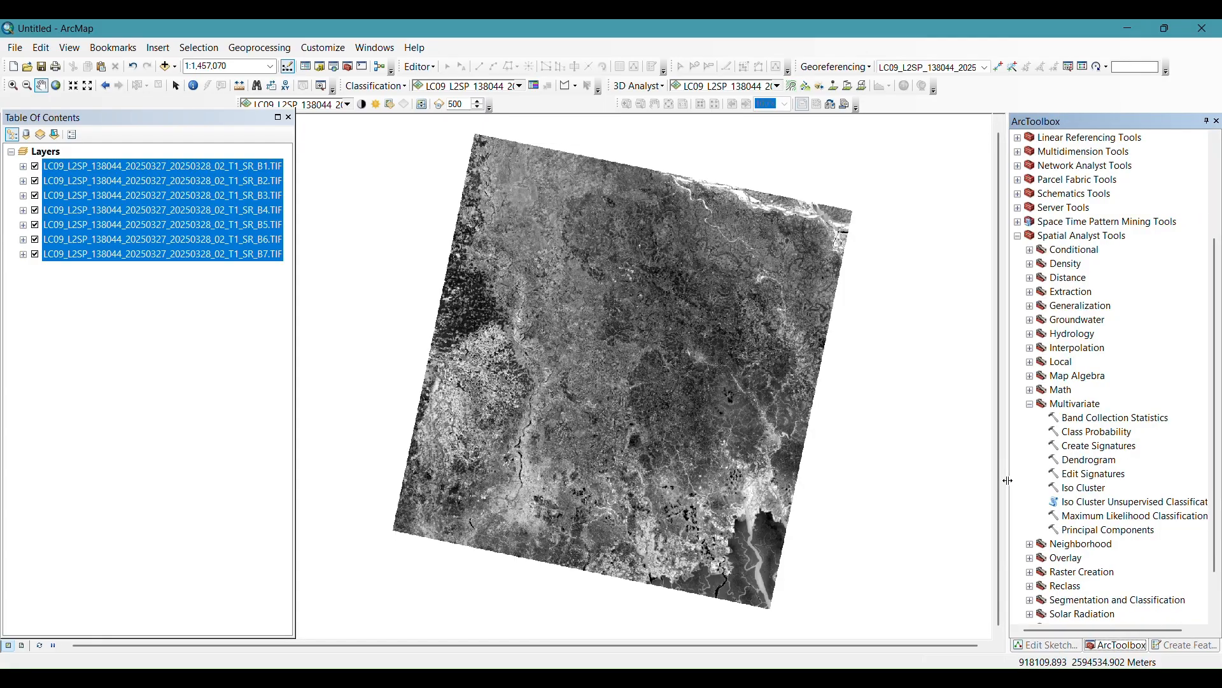
{"action": "double_click", "coordinate": [1153, 503]}
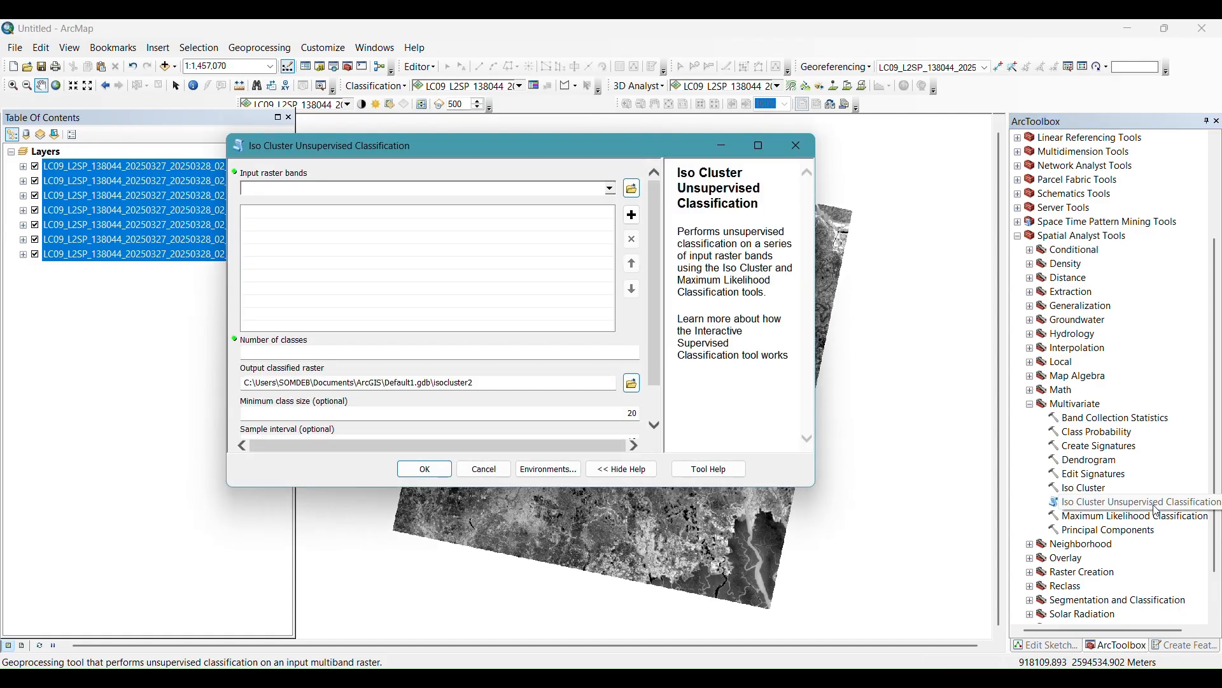
Step: Add the seven Landsat bands SR_B1.TIF through SR_B7.TIF, in order, as the input raster bands
{"action": "left_click", "coordinate": [611, 190]}
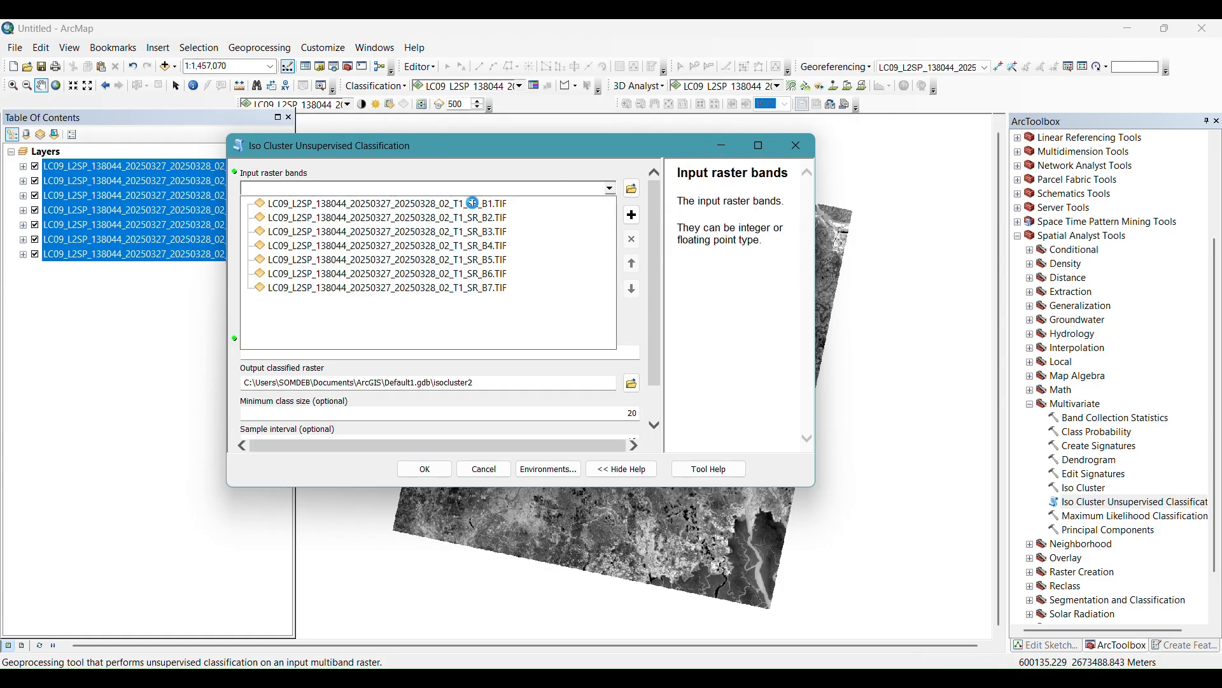
{"action": "left_click", "coordinate": [472, 203]}
{"action": "left_click", "coordinate": [612, 191]}
{"action": "left_click", "coordinate": [460, 217]}
{"action": "left_click", "coordinate": [612, 189]}
{"action": "left_click", "coordinate": [479, 232]}
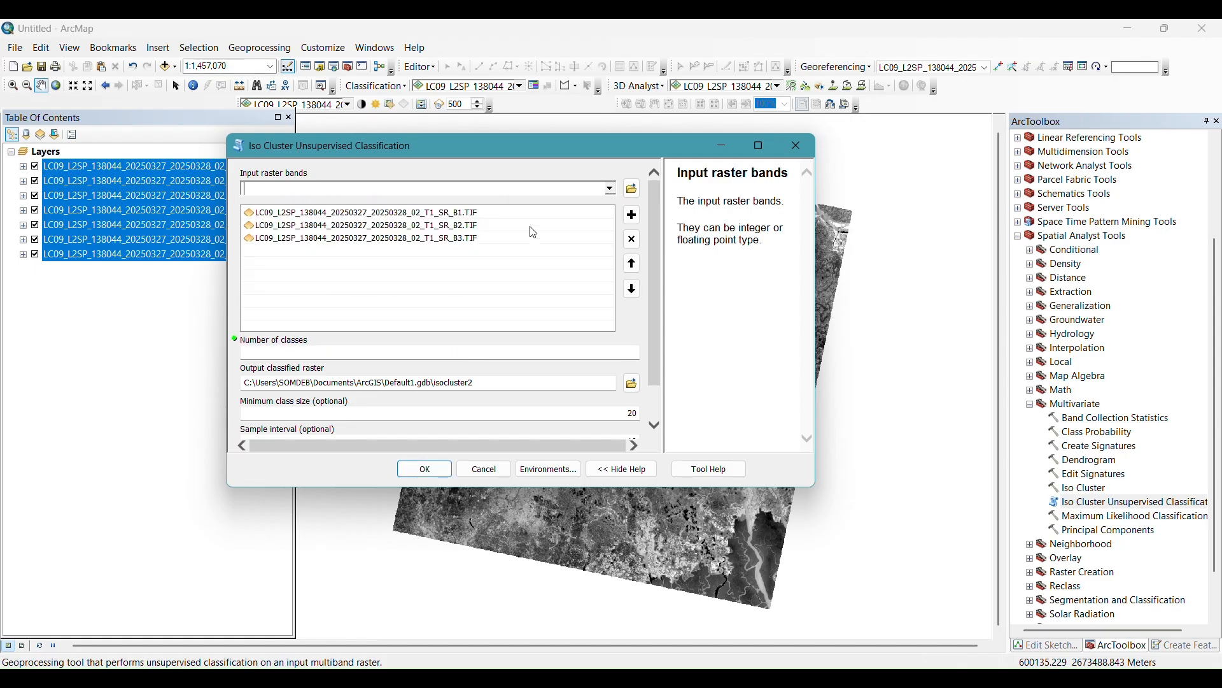
{"action": "left_click", "coordinate": [612, 190]}
{"action": "left_click", "coordinate": [490, 246]}
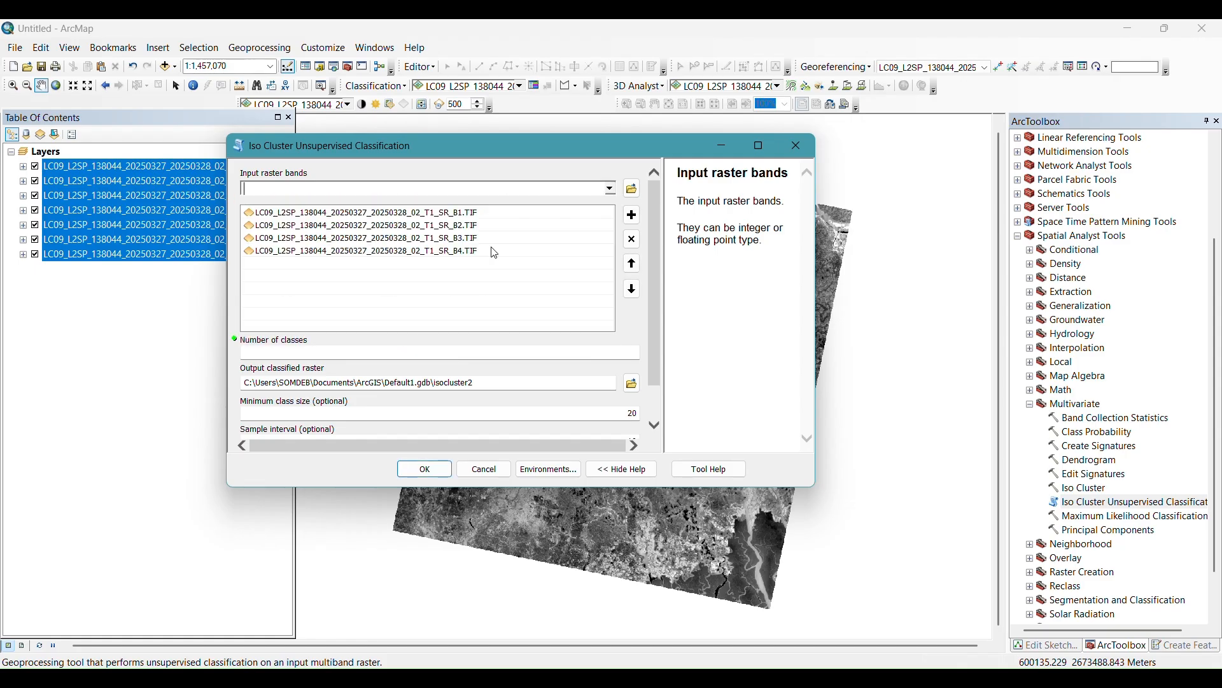
{"action": "left_click", "coordinate": [613, 190]}
{"action": "left_click", "coordinate": [460, 260]}
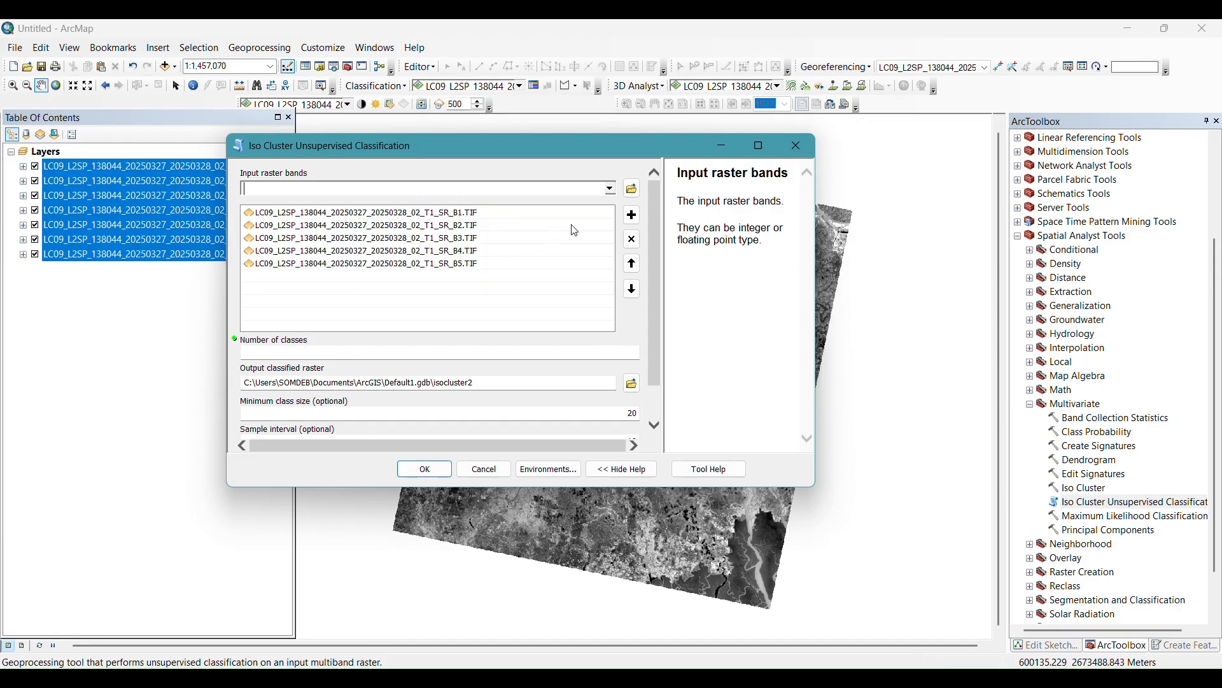
{"action": "left_click", "coordinate": [611, 190]}
{"action": "left_click", "coordinate": [454, 275]}
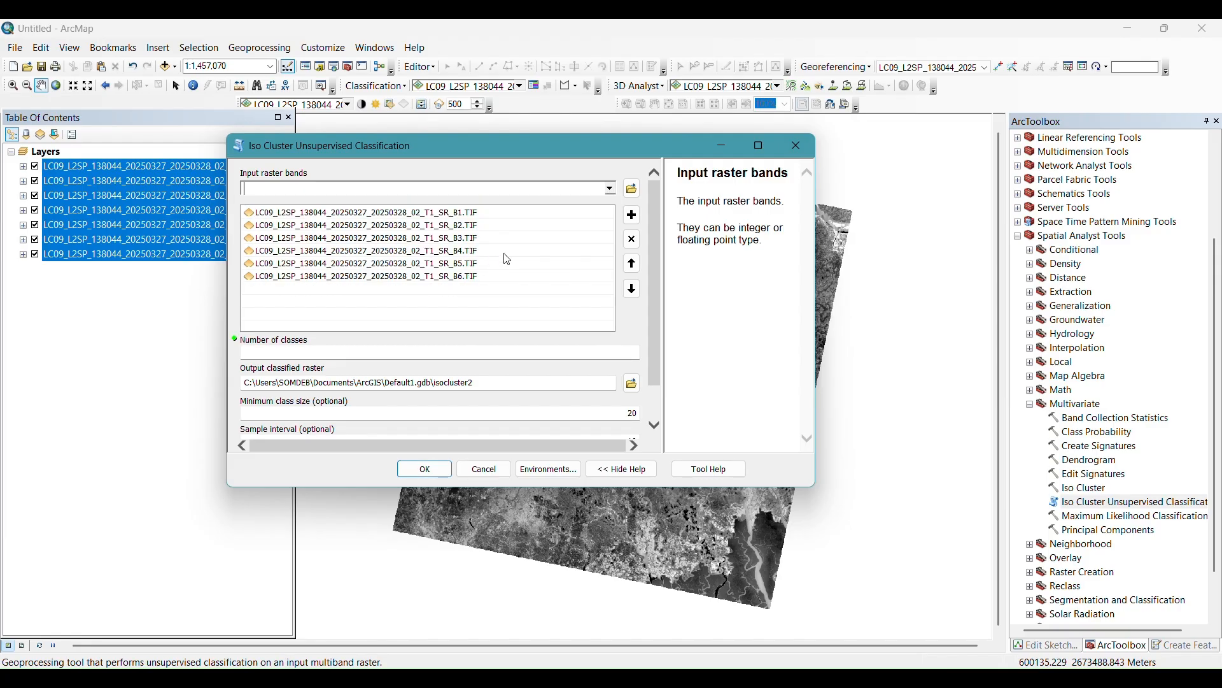
{"action": "left_click", "coordinate": [611, 190]}
{"action": "left_click", "coordinate": [454, 292]}
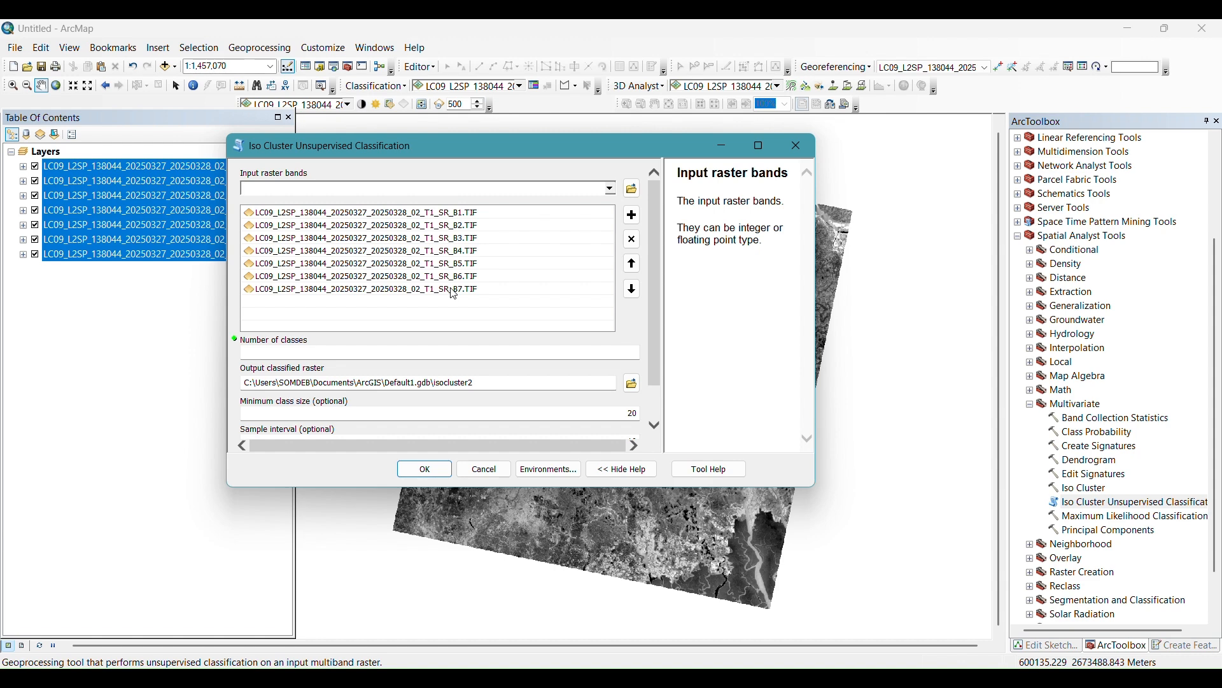
Step: Set the number of classes for the unsupervised classification to 10
{"action": "left_click", "coordinate": [426, 350]}
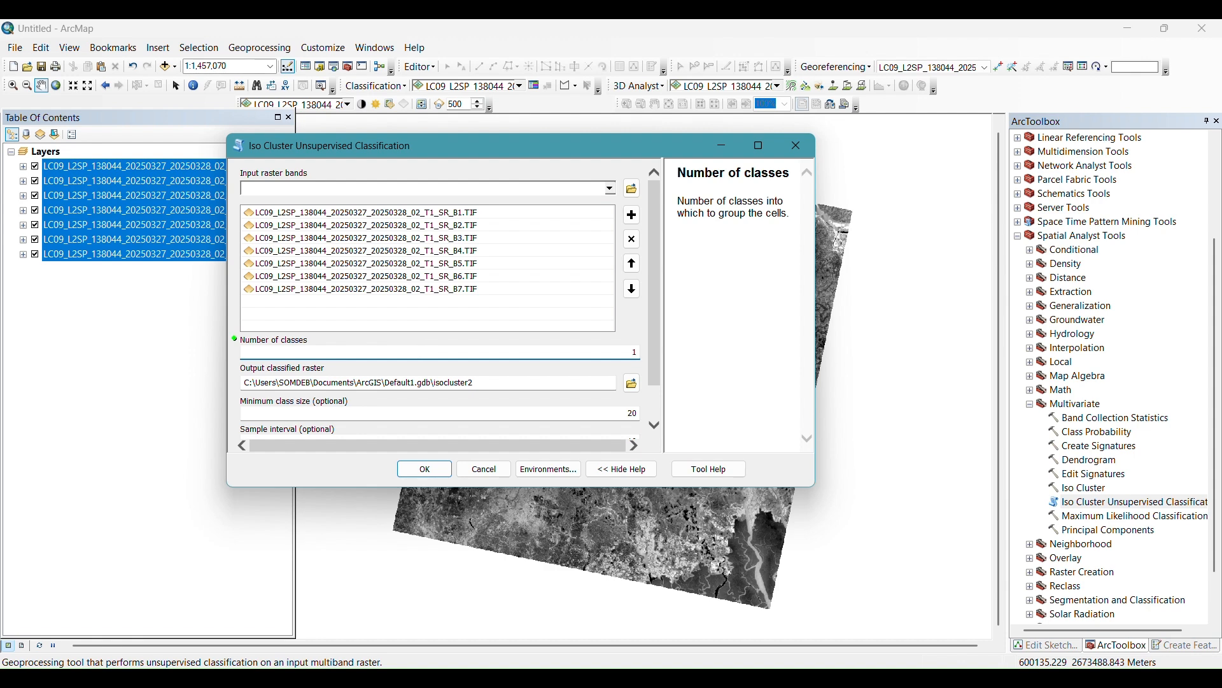
{"action": "type", "text": "0"}
{"action": "scroll", "coordinate": [494, 395], "scroll_direction": "down", "scroll_amount": 2}
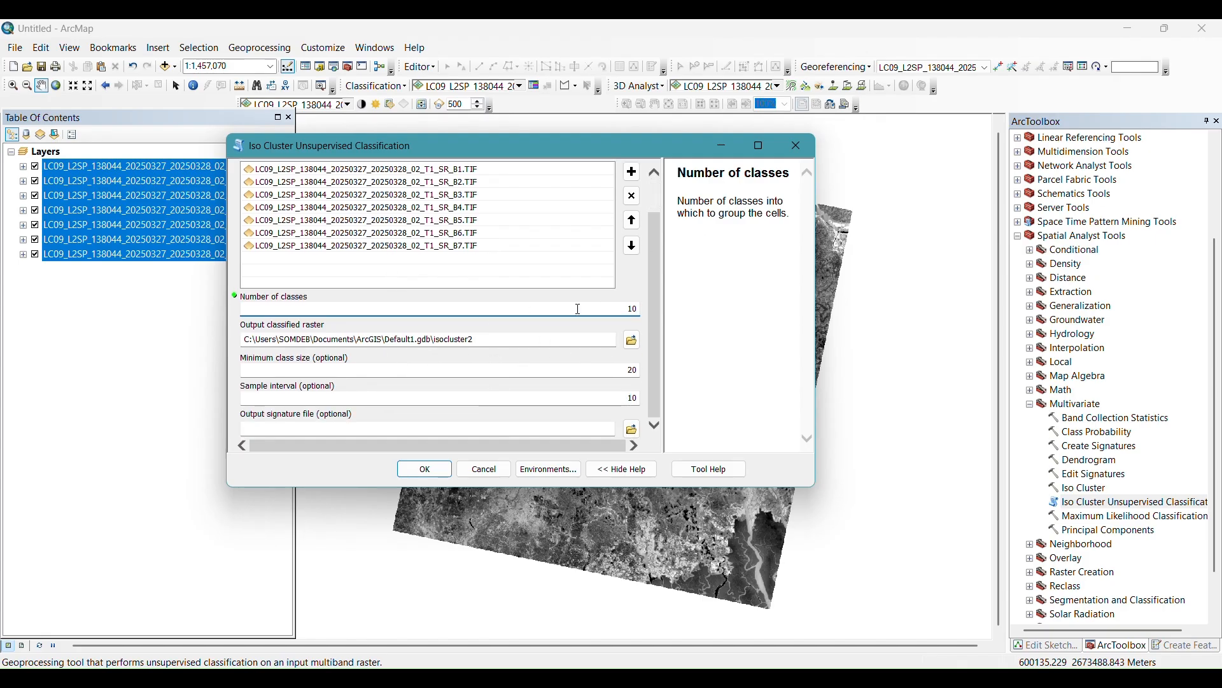
Step: Run the Iso Cluster Unsupervised Classification on the seven bands, with isocluster2 as the output classified raster
{"action": "left_click", "coordinate": [422, 469]}
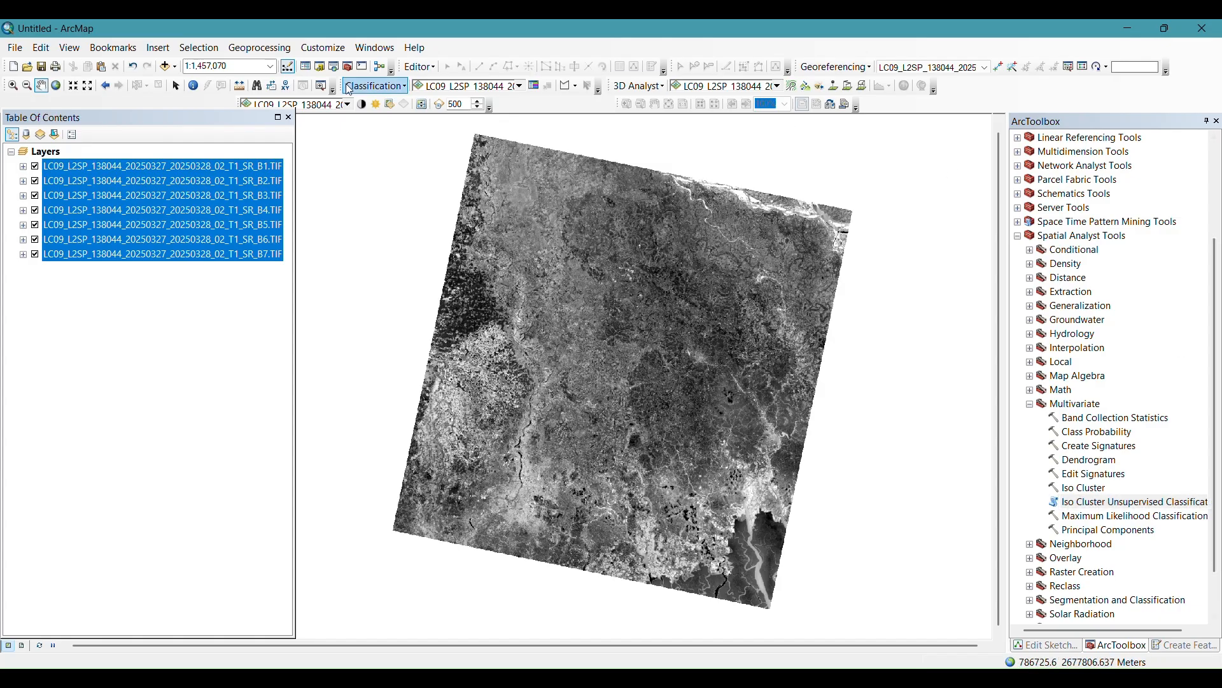
Step: Set the Search, Catalog and ArcToolbox panes to auto-hide along the window's edge
{"action": "left_click", "coordinate": [335, 68]}
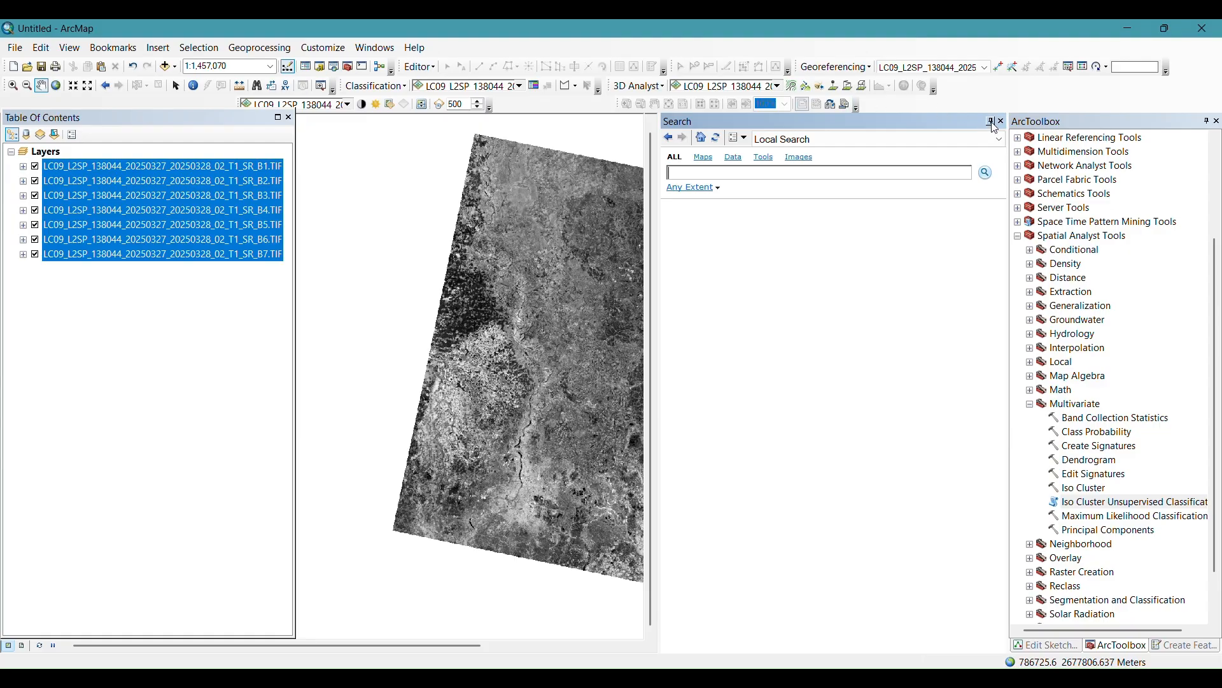
{"action": "left_click", "coordinate": [991, 121]}
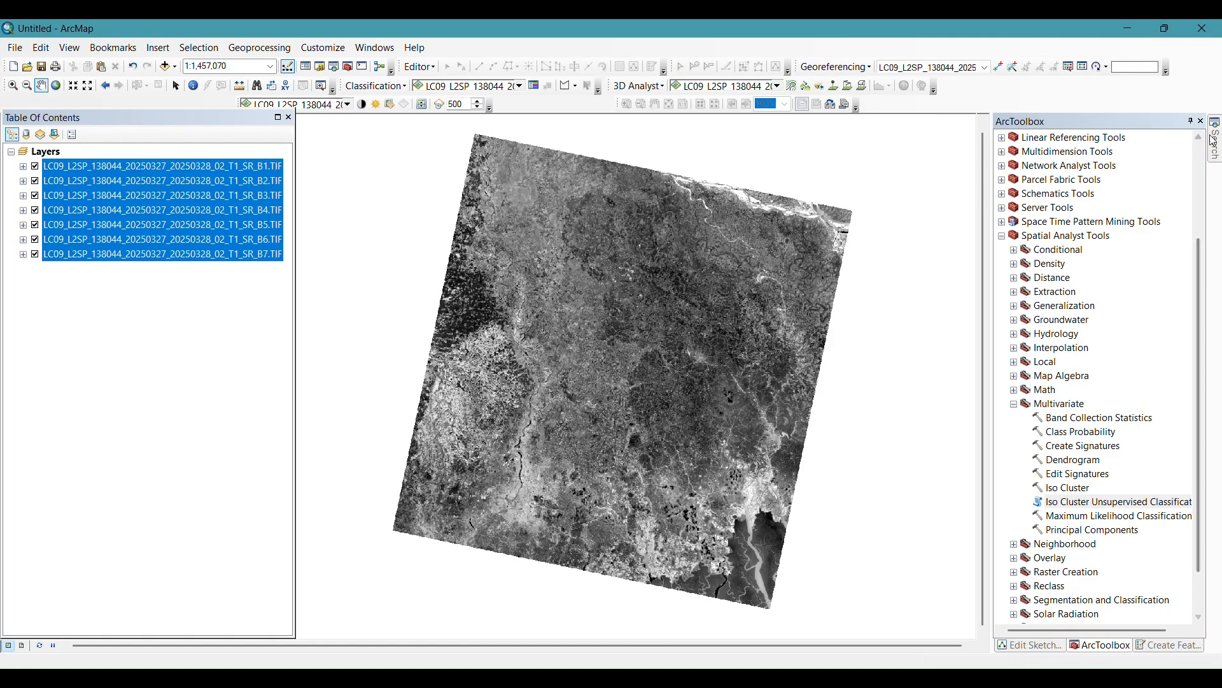
{"action": "left_click", "coordinate": [321, 67]}
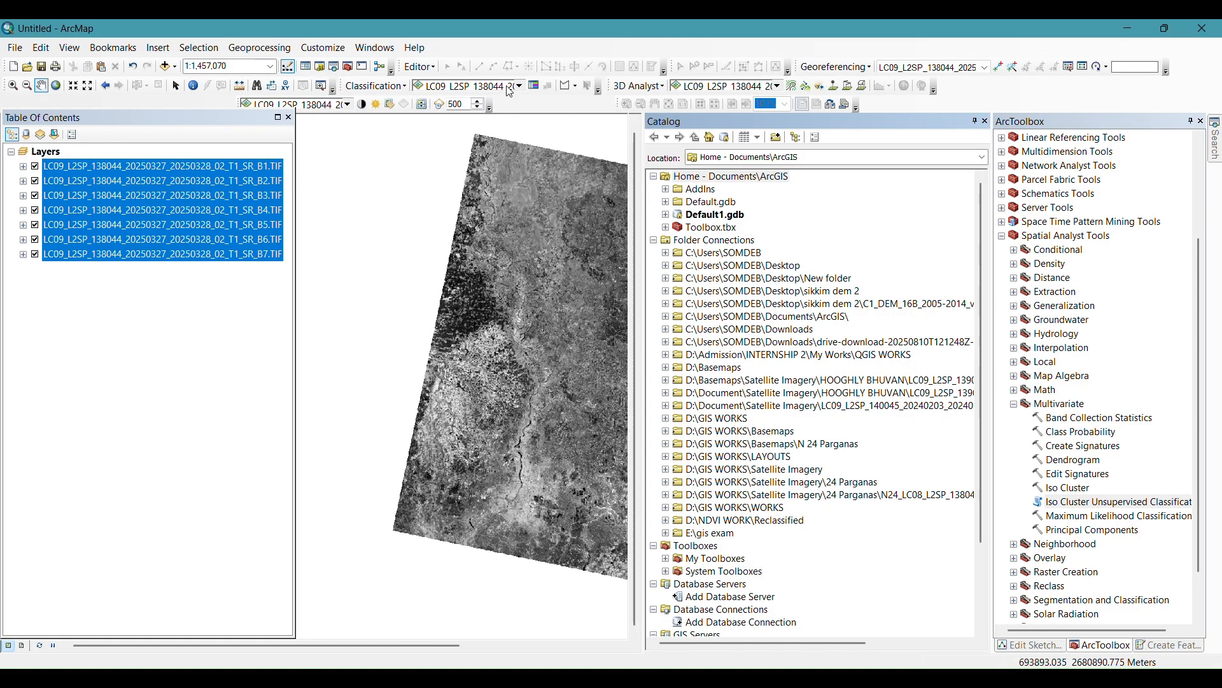
{"action": "left_click", "coordinate": [975, 121]}
{"action": "mouse_move", "coordinate": [1216, 186]}
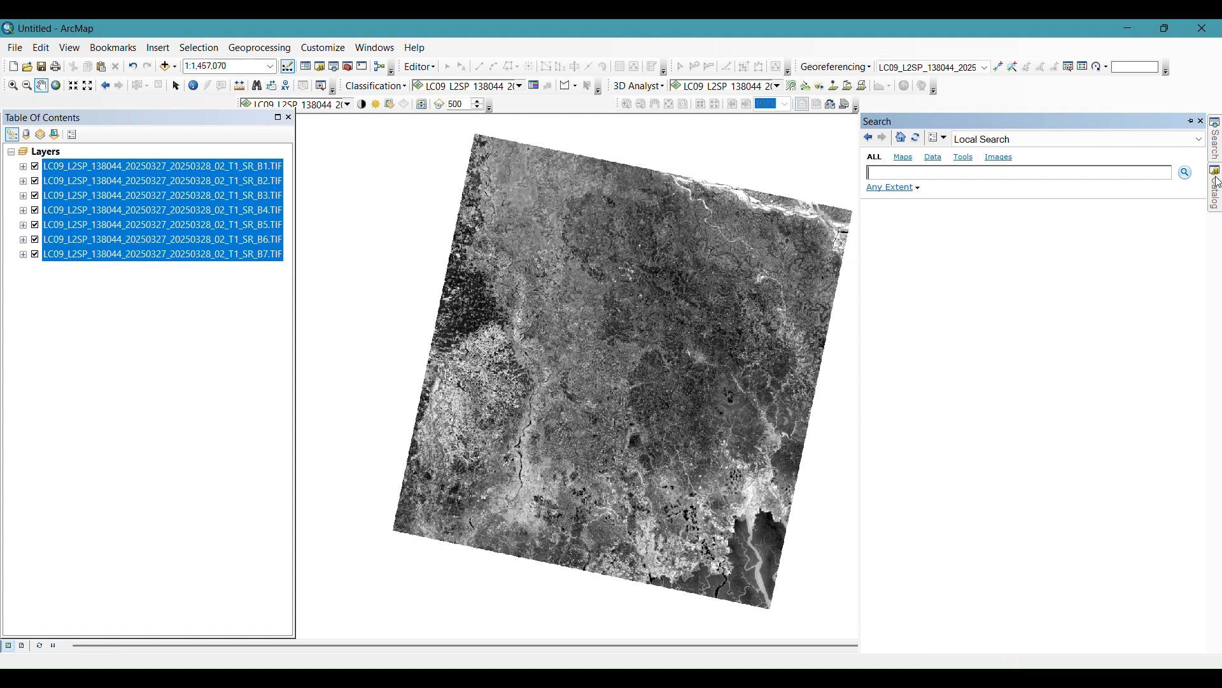
{"action": "left_click", "coordinate": [347, 67]}
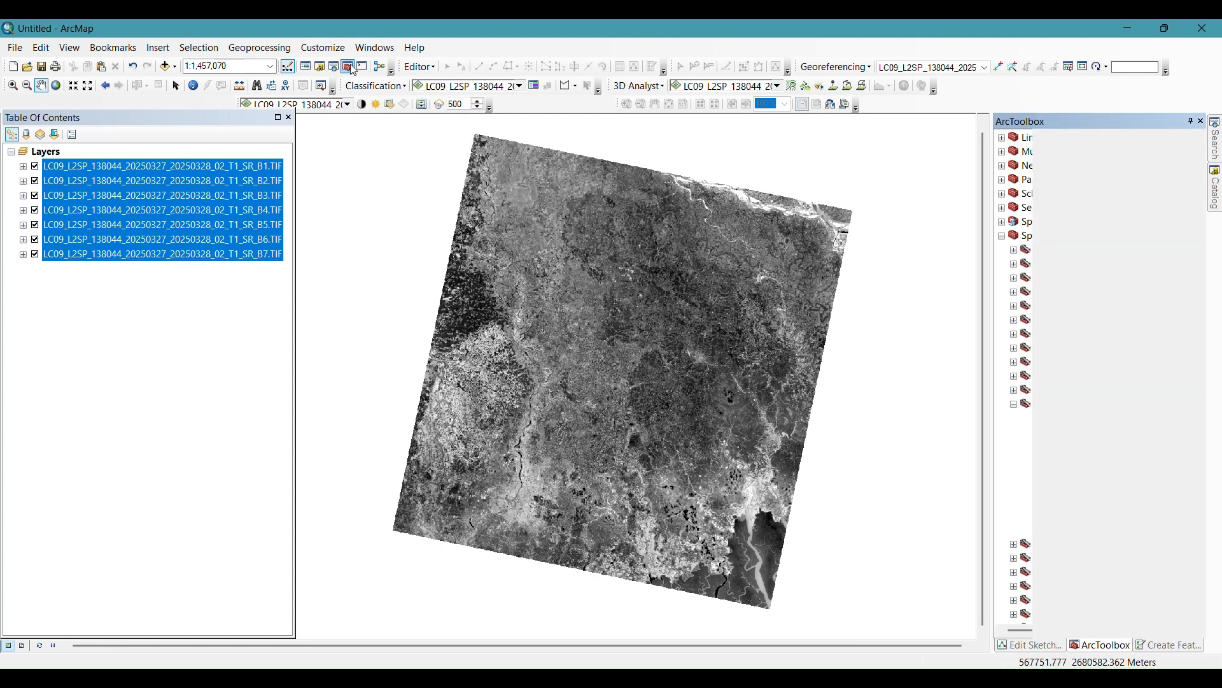
{"action": "left_click", "coordinate": [1190, 121]}
{"action": "mouse_move", "coordinate": [1216, 380]}
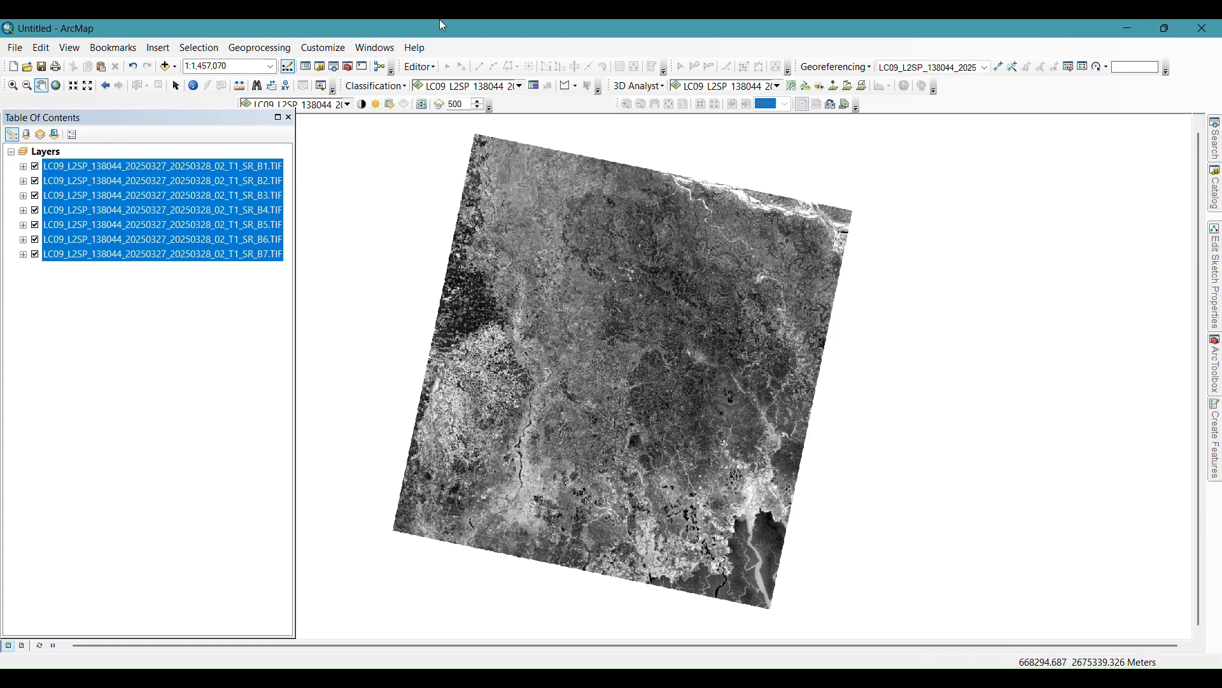
{"action": "left_click", "coordinate": [319, 69]}
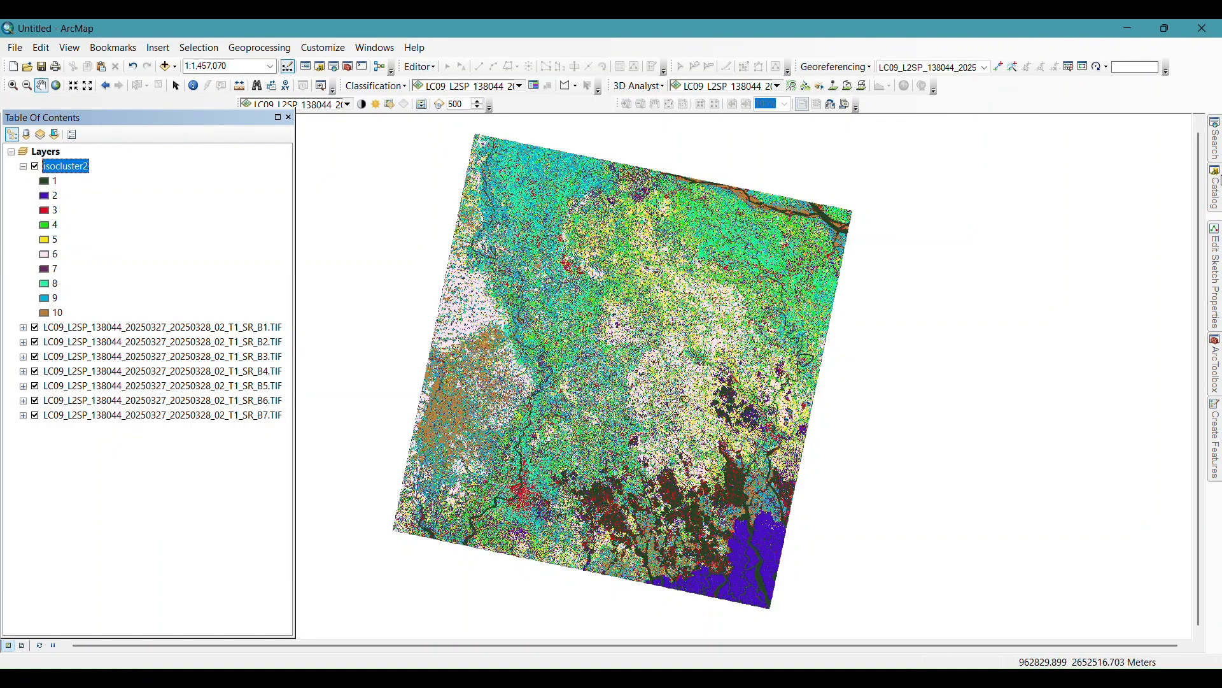
Step: Search the tools for "composite" and open the Composite Bands (Data Management) tool
{"action": "mouse_move", "coordinate": [1217, 149]}
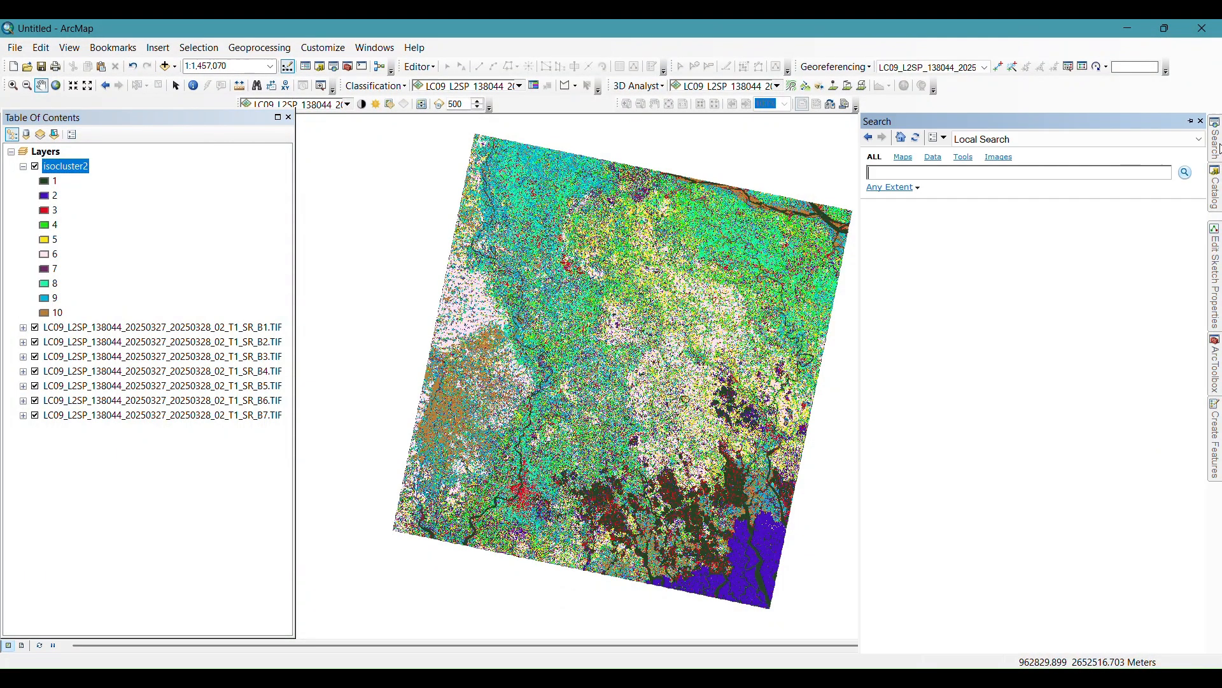
{"action": "left_click", "coordinate": [985, 172]}
{"action": "type", "text": "composite"}
{"action": "key", "text": "Return"}
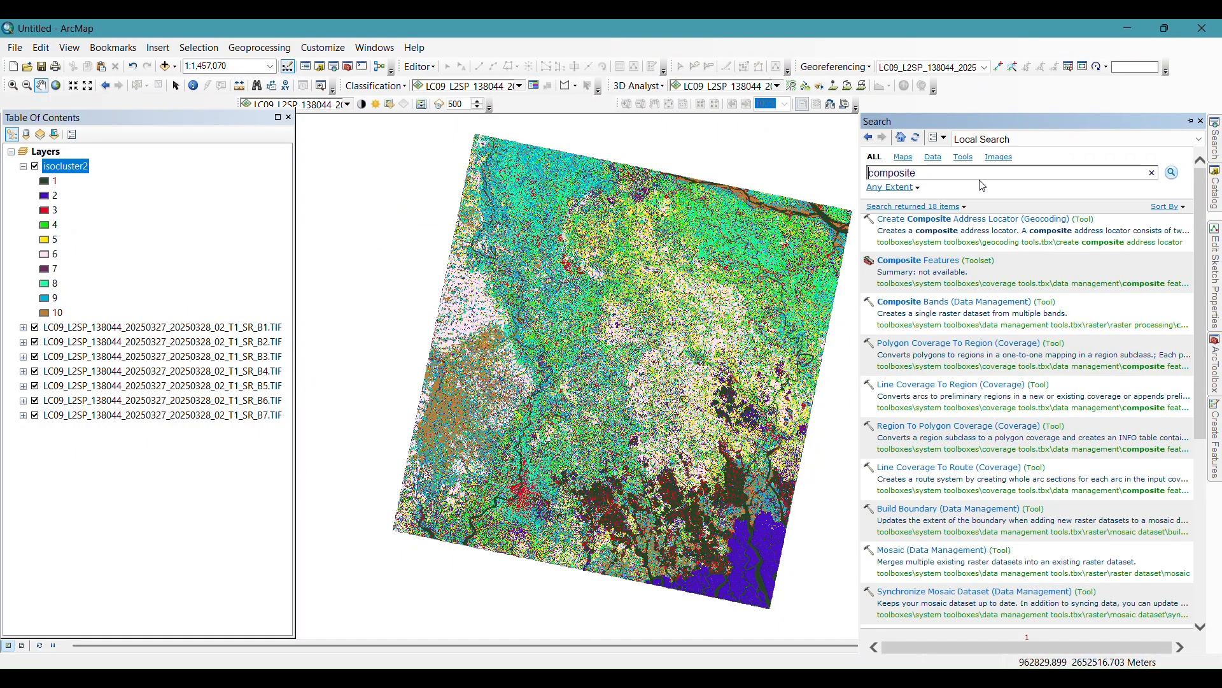
{"action": "left_click", "coordinate": [949, 301]}
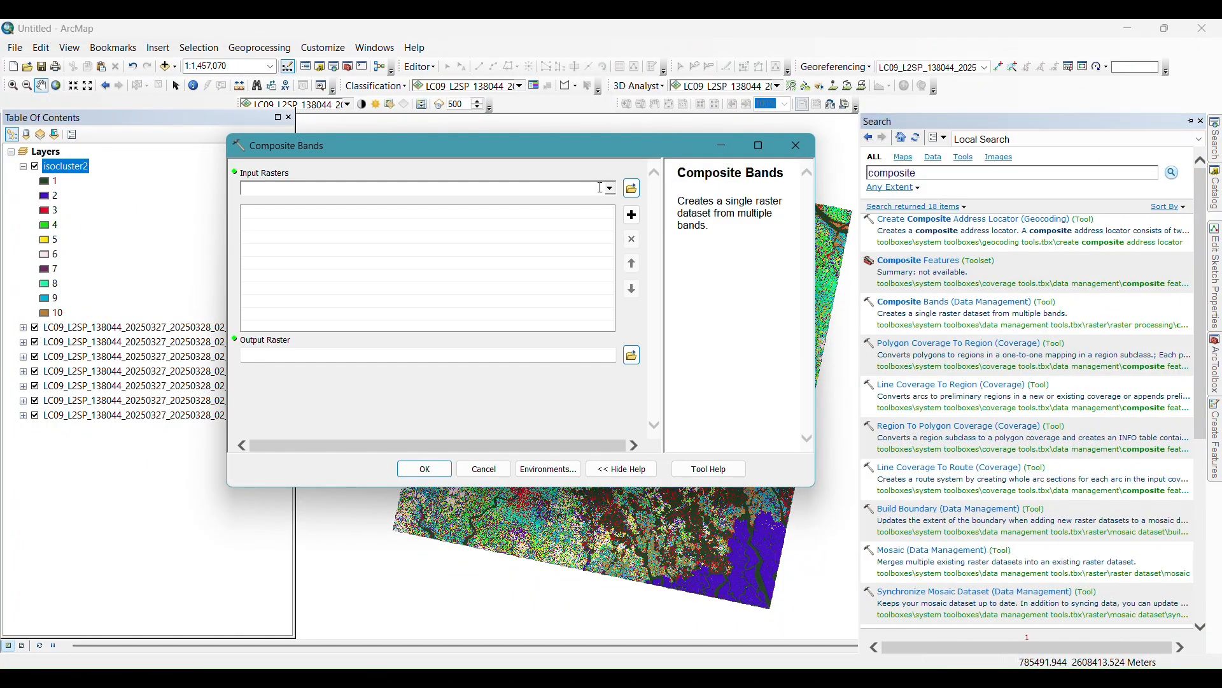
Step: Add bands SR_B1.TIF through SR_B7.TIF in order as the input rasters and run the Composite Bands tool
{"action": "left_click", "coordinate": [611, 189]}
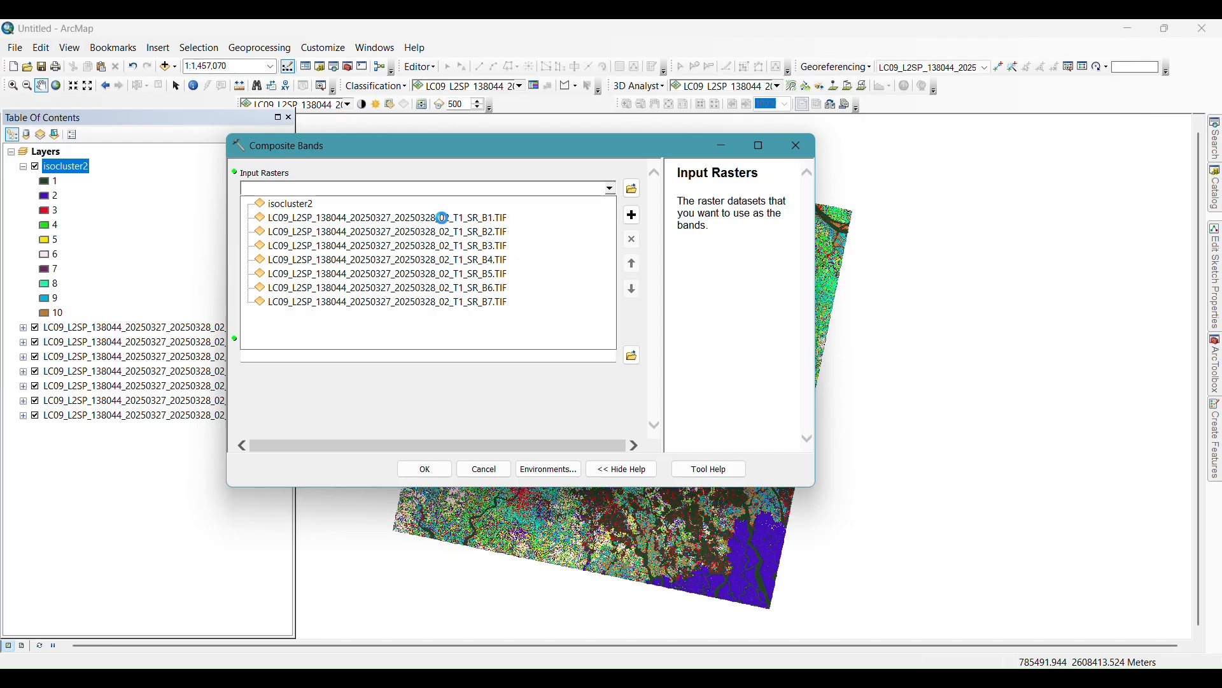
{"action": "left_click", "coordinate": [446, 218]}
{"action": "left_click", "coordinate": [613, 187]}
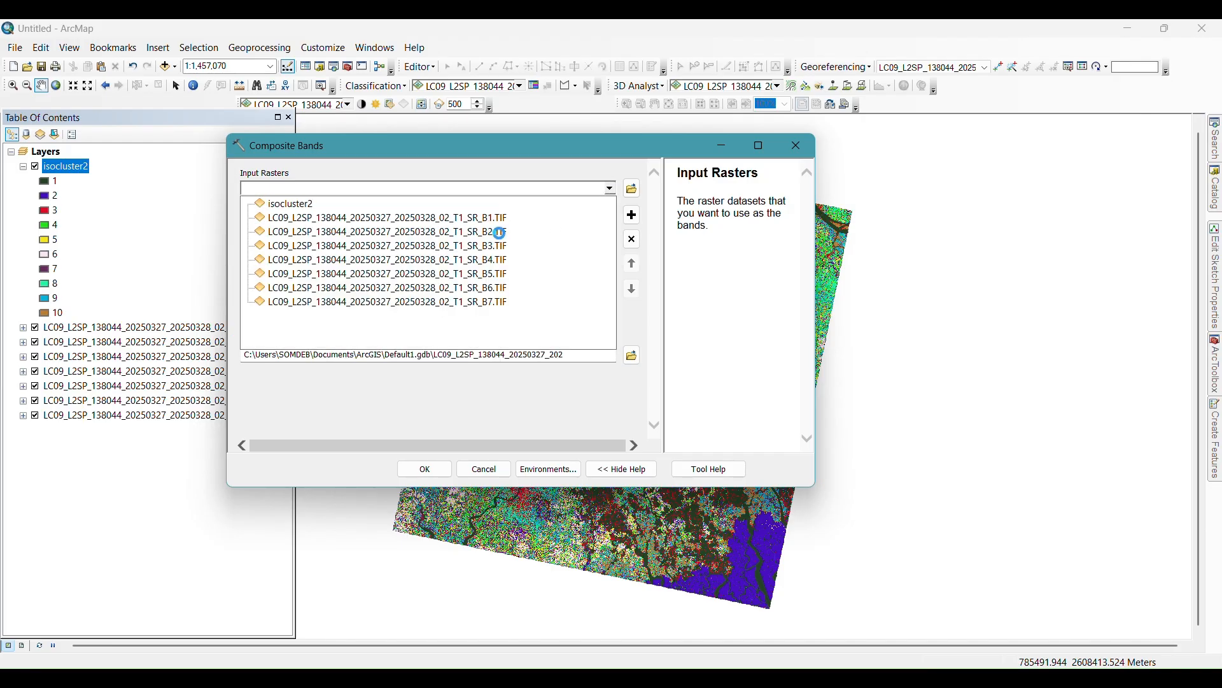
{"action": "left_click", "coordinate": [496, 233]}
{"action": "left_click", "coordinate": [613, 189]}
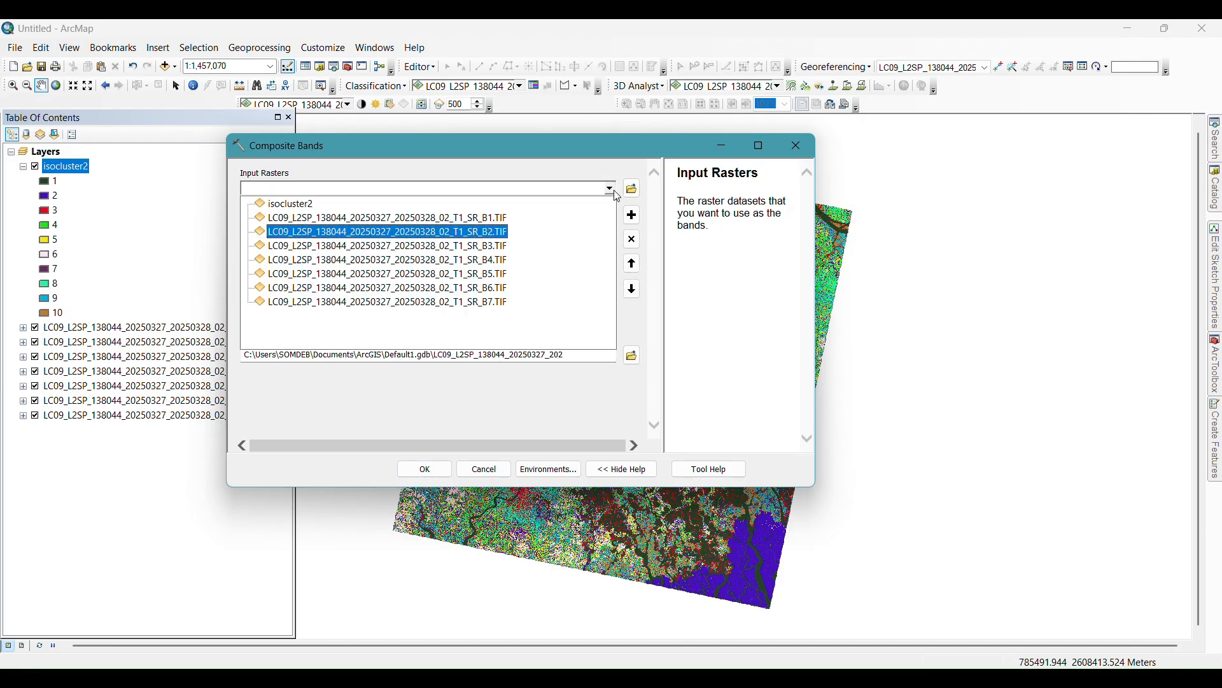
{"action": "left_click", "coordinate": [472, 247]}
{"action": "left_click", "coordinate": [614, 189]}
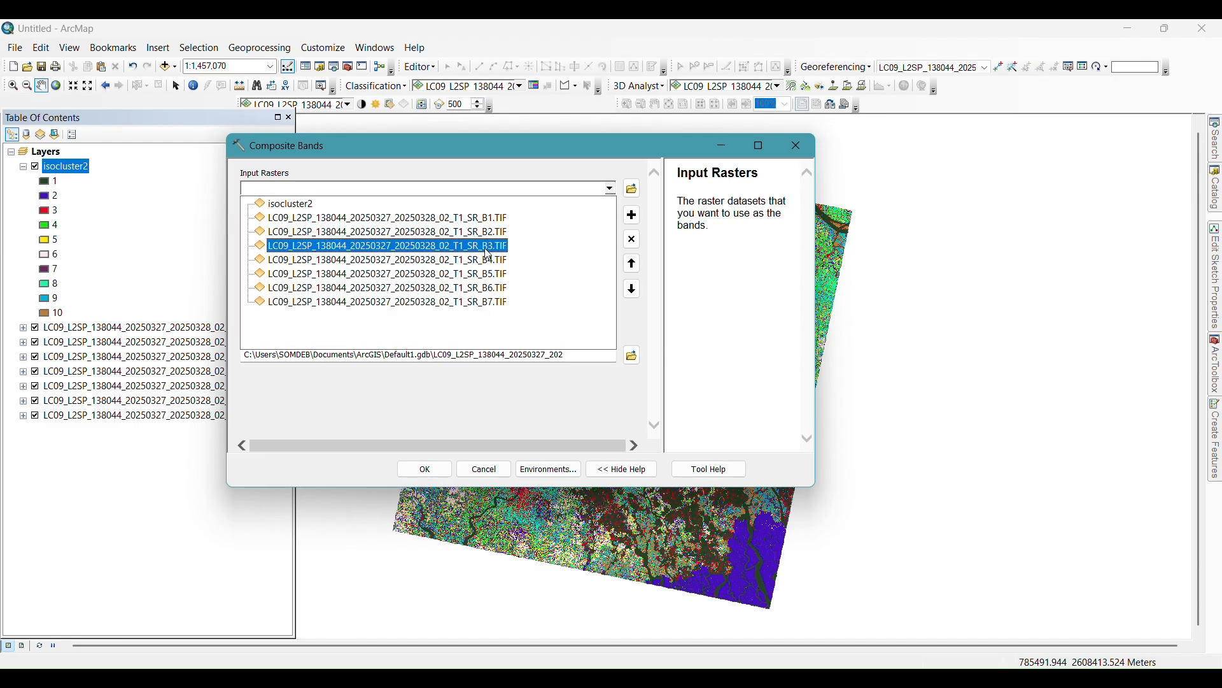
{"action": "left_click", "coordinate": [490, 258]}
{"action": "left_click", "coordinate": [614, 190]}
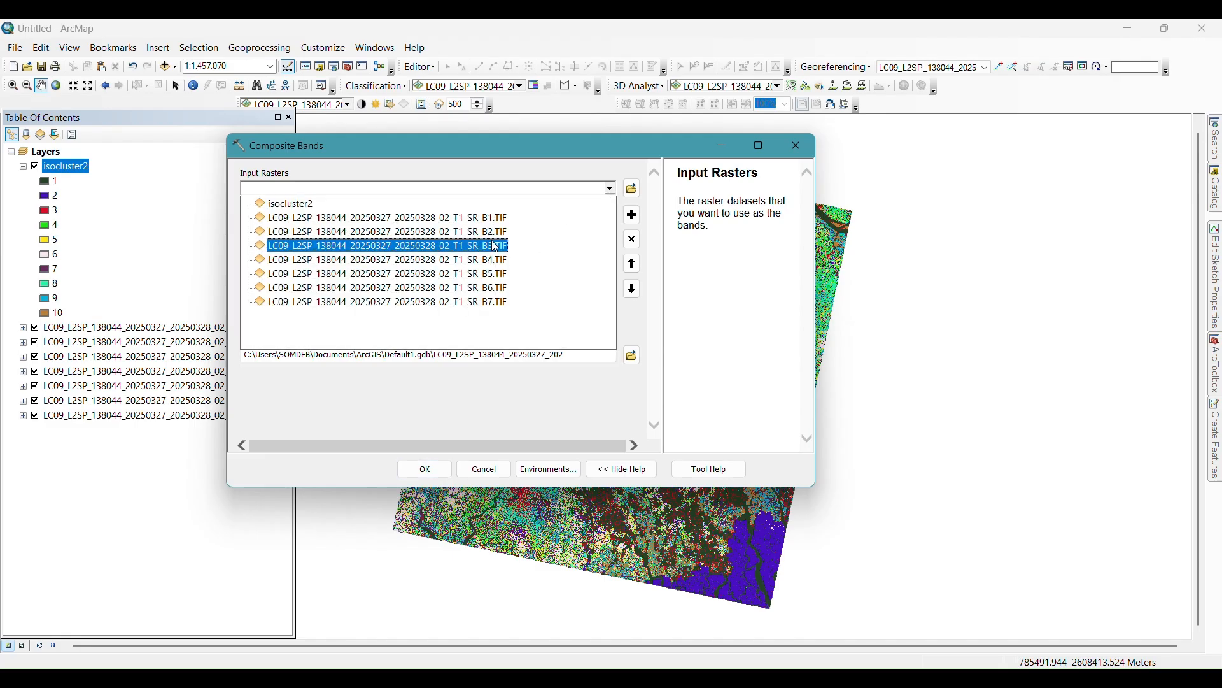
{"action": "left_click", "coordinate": [451, 274]}
{"action": "left_click", "coordinate": [613, 188]}
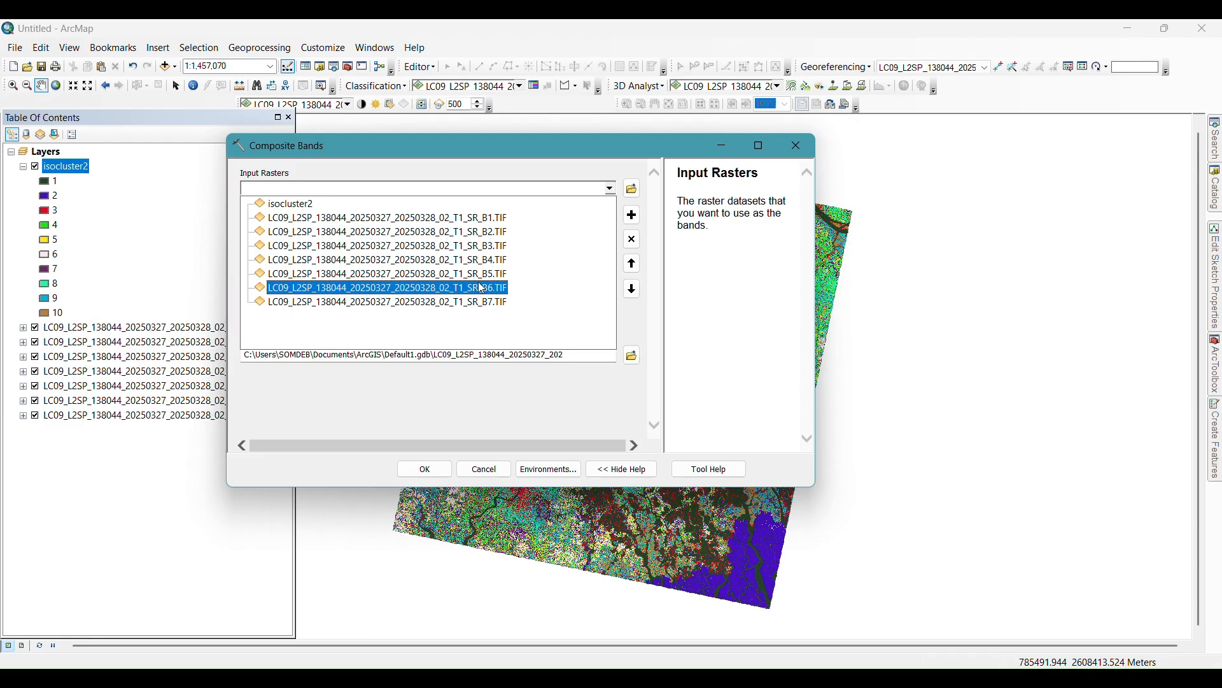
{"action": "left_click", "coordinate": [482, 288]}
{"action": "left_click", "coordinate": [613, 189]}
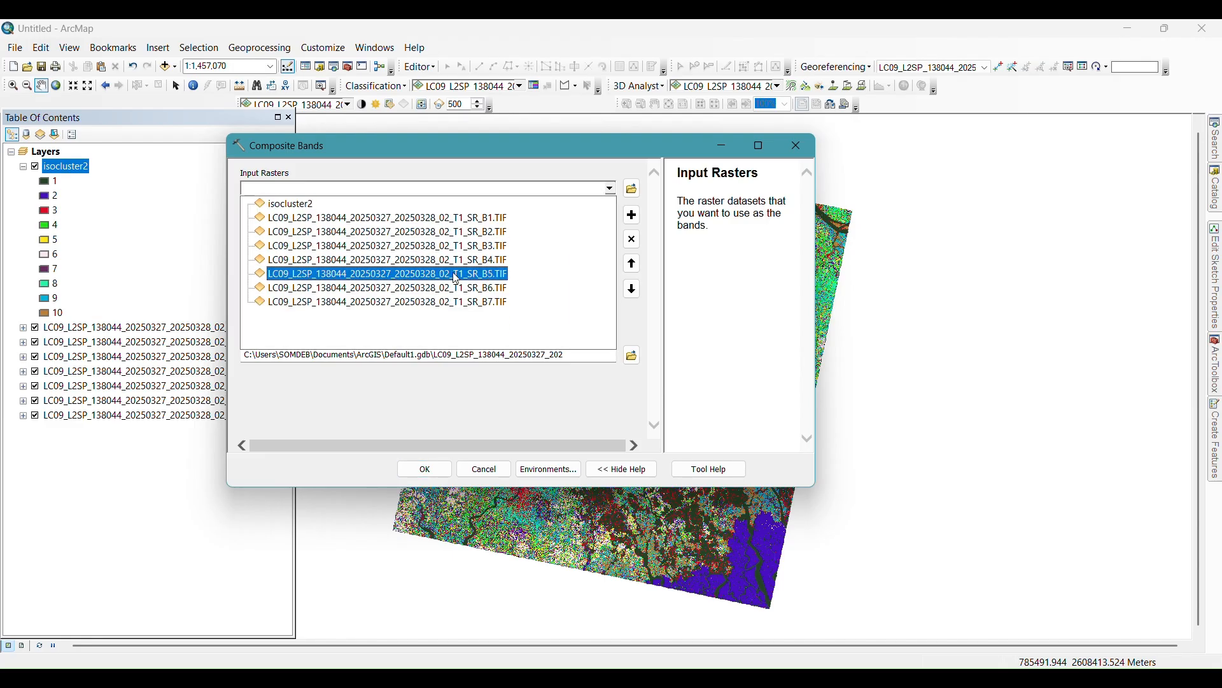
{"action": "left_click", "coordinate": [439, 301]}
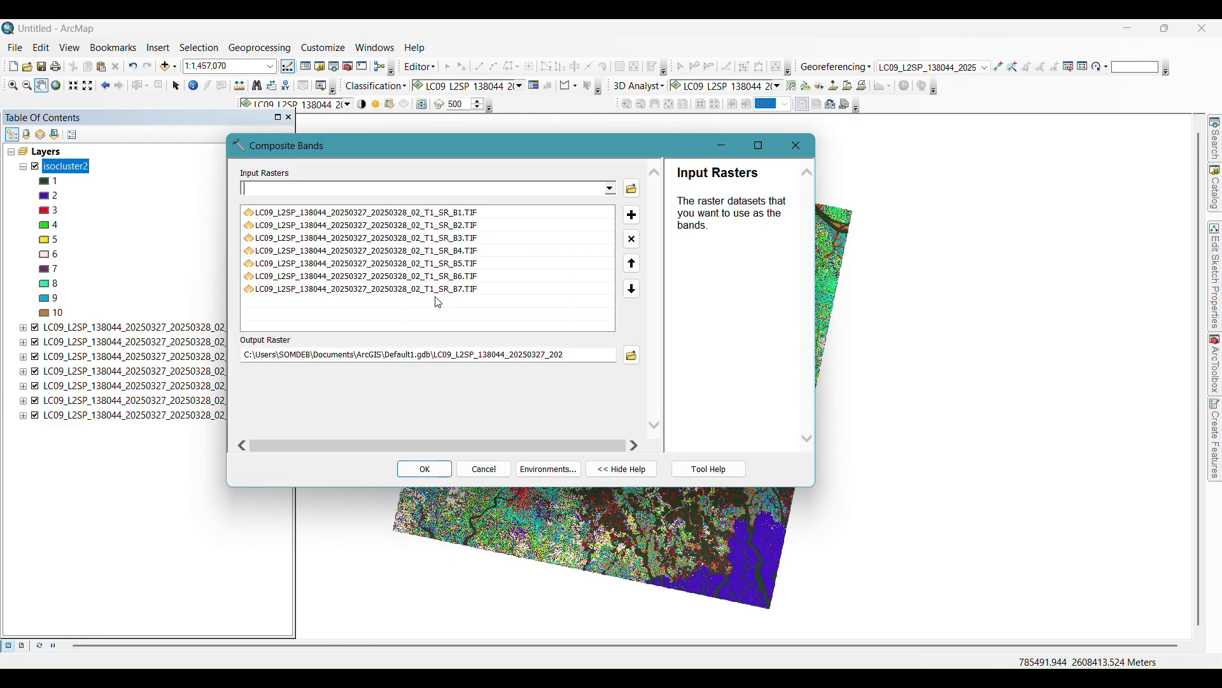
{"action": "left_click", "coordinate": [441, 470]}
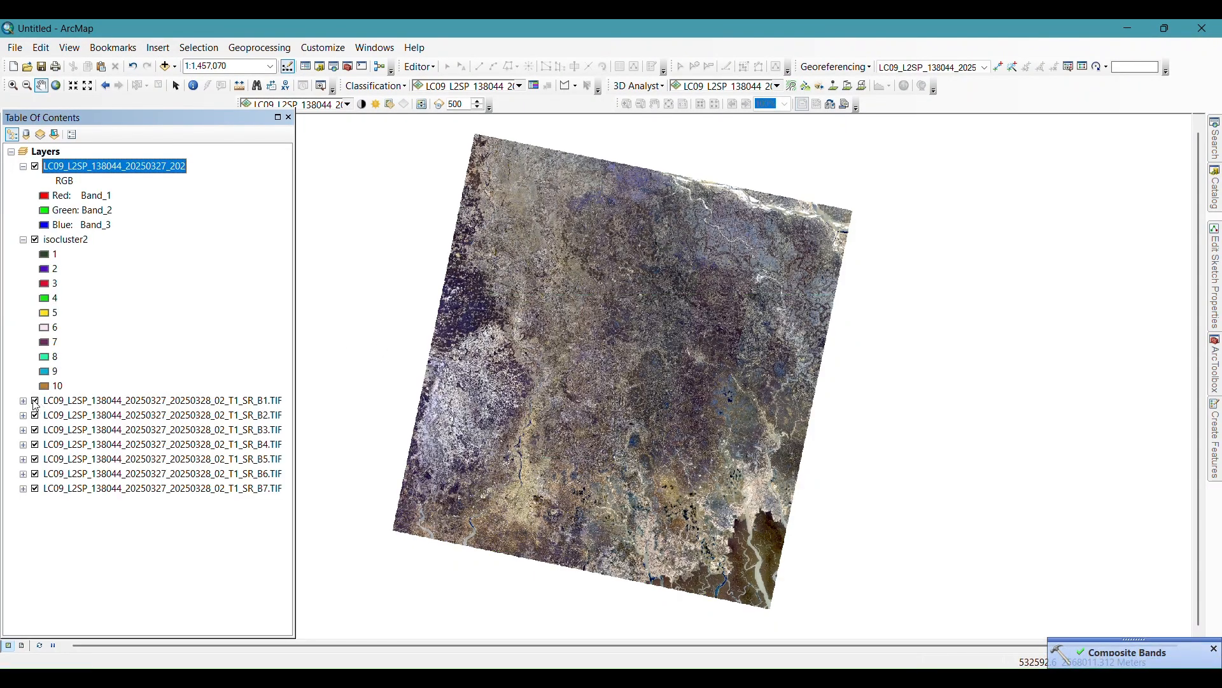
Step: Remove the seven single-band layers SR_B1.TIF through SR_B7.TIF from the map
{"action": "left_click", "coordinate": [46, 402]}
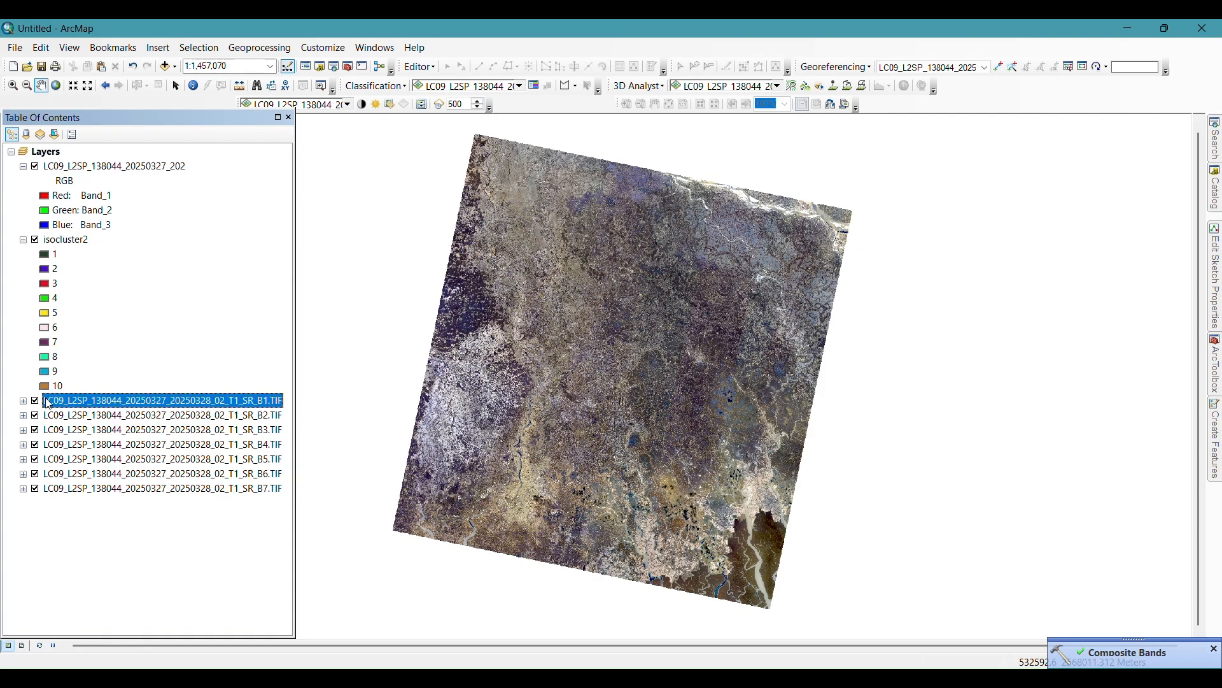
{"action": "left_click", "coordinate": [82, 488], "text": "shift"}
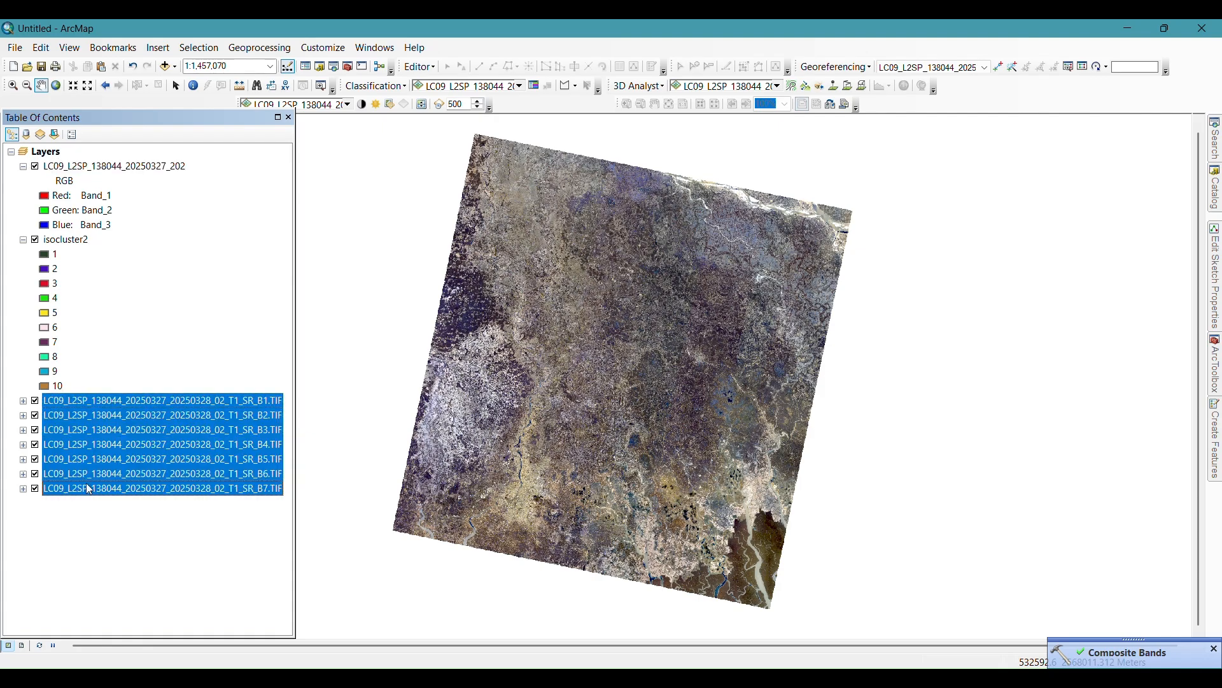
{"action": "right_click", "coordinate": [89, 489]}
{"action": "left_click", "coordinate": [109, 507]}
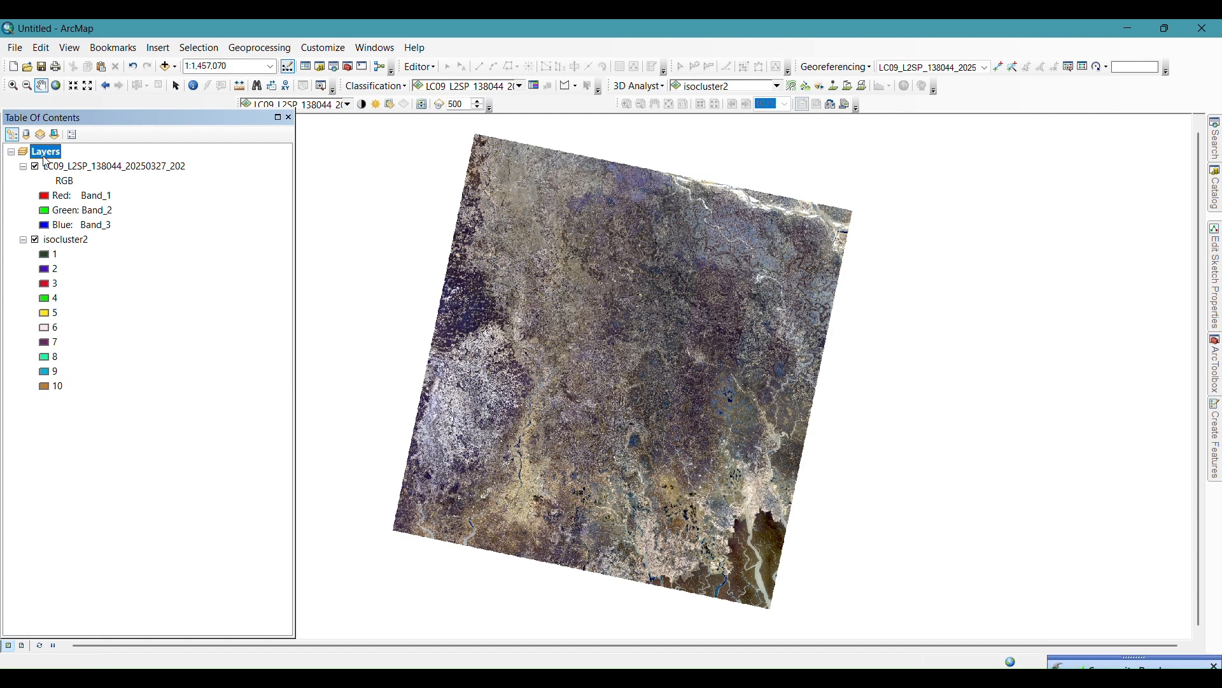
Step: Set the composite layer's RGB symbology to Band_5 for red and Band_4 for green, and apply it
{"action": "double_click", "coordinate": [45, 157]}
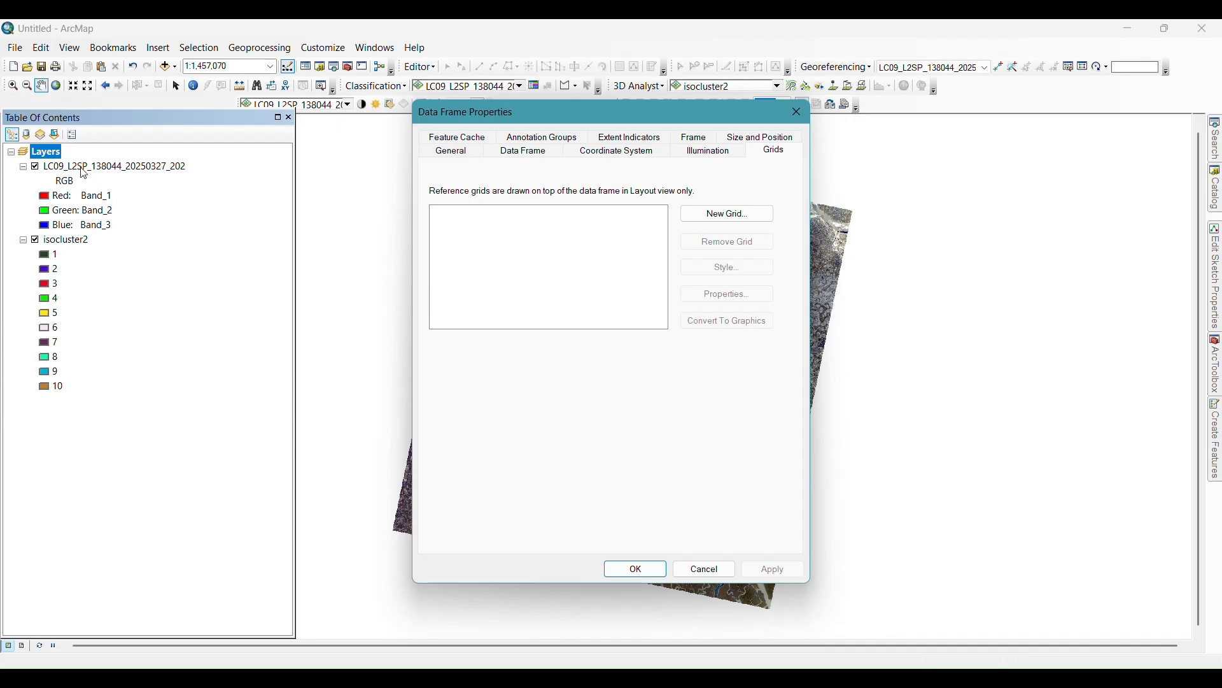
{"action": "left_click", "coordinate": [797, 112]}
{"action": "left_click", "coordinate": [117, 167]}
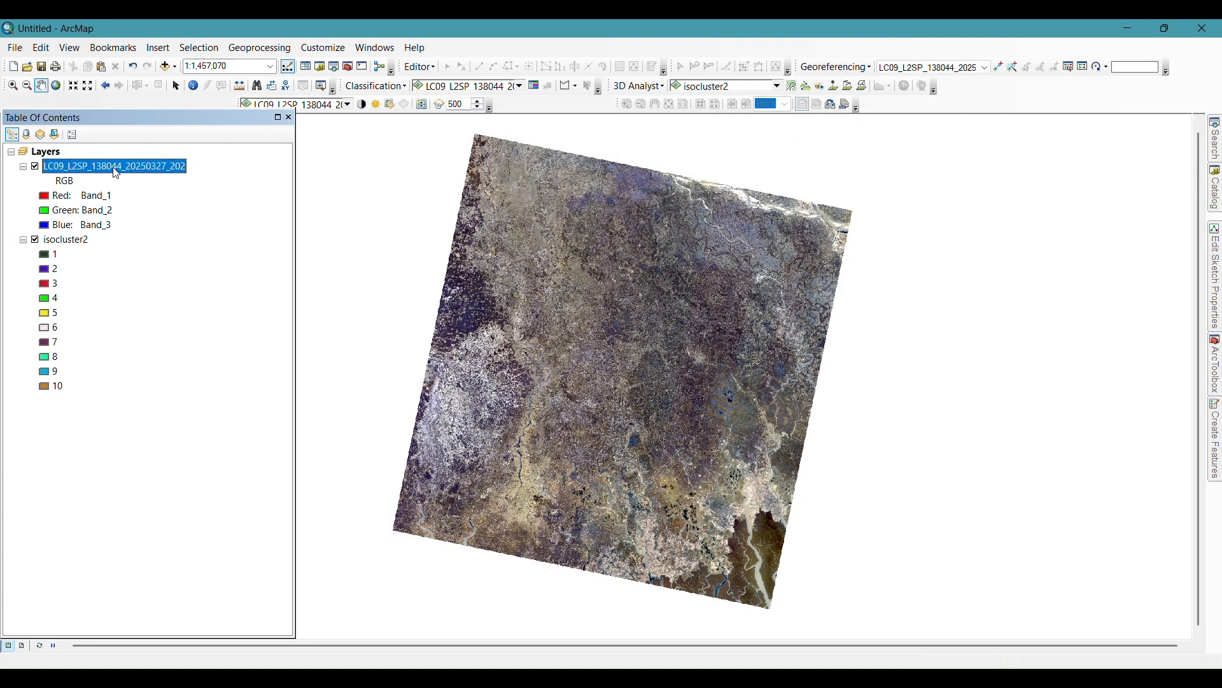
{"action": "double_click", "coordinate": [112, 166]}
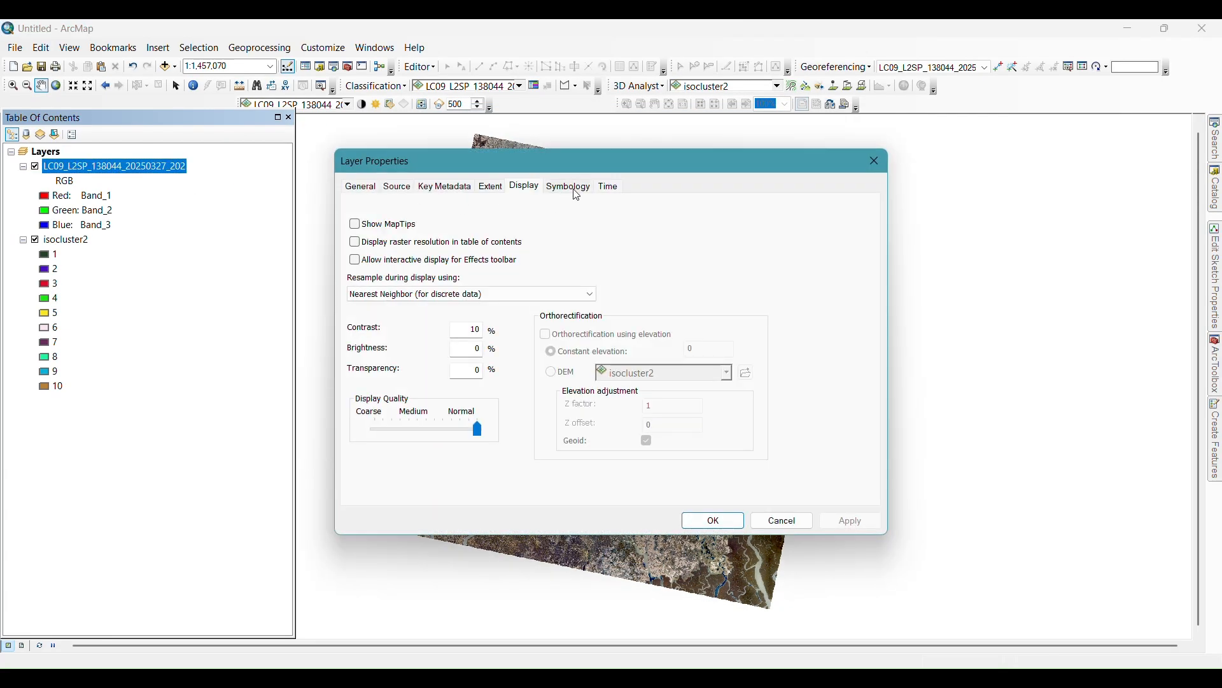
{"action": "left_click", "coordinate": [577, 192]}
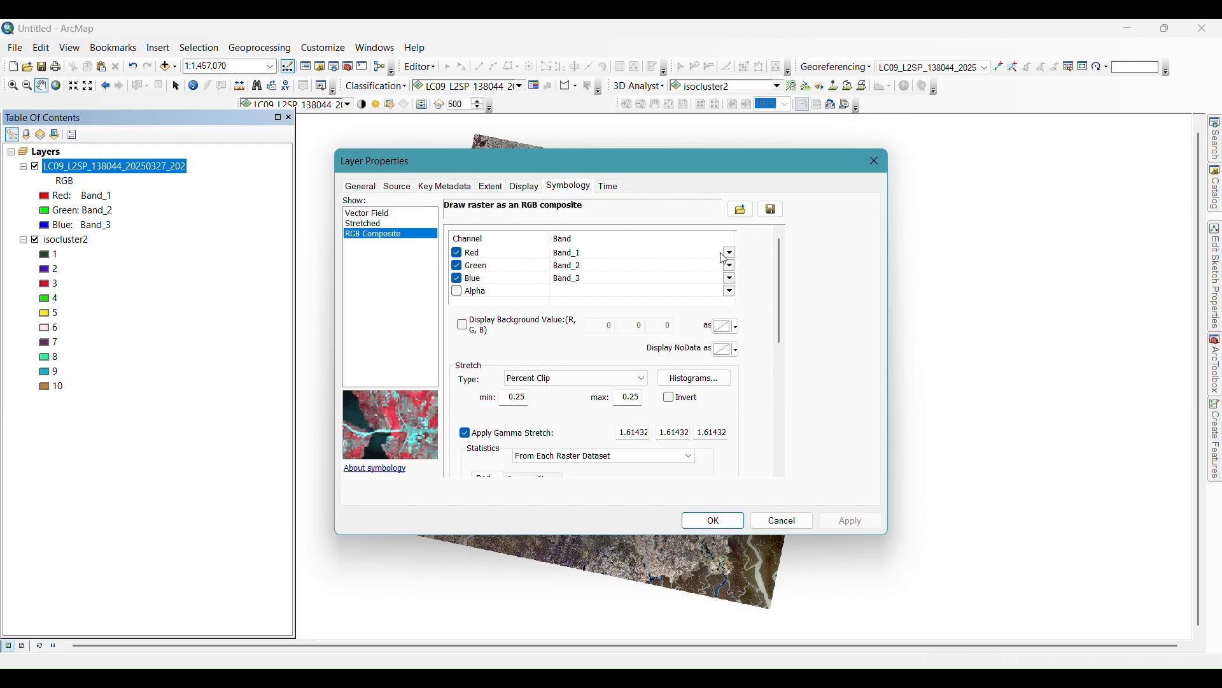
{"action": "left_click", "coordinate": [730, 253]}
{"action": "left_click", "coordinate": [656, 322]}
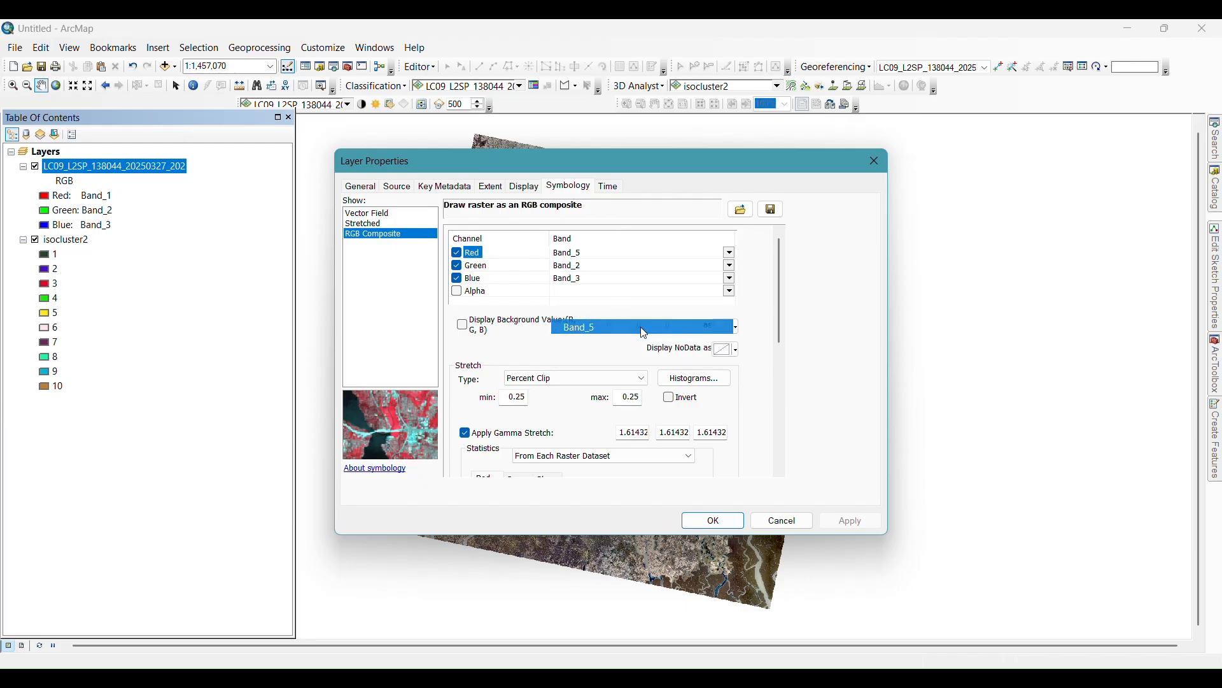
{"action": "left_click", "coordinate": [730, 267]}
{"action": "left_click", "coordinate": [658, 329]}
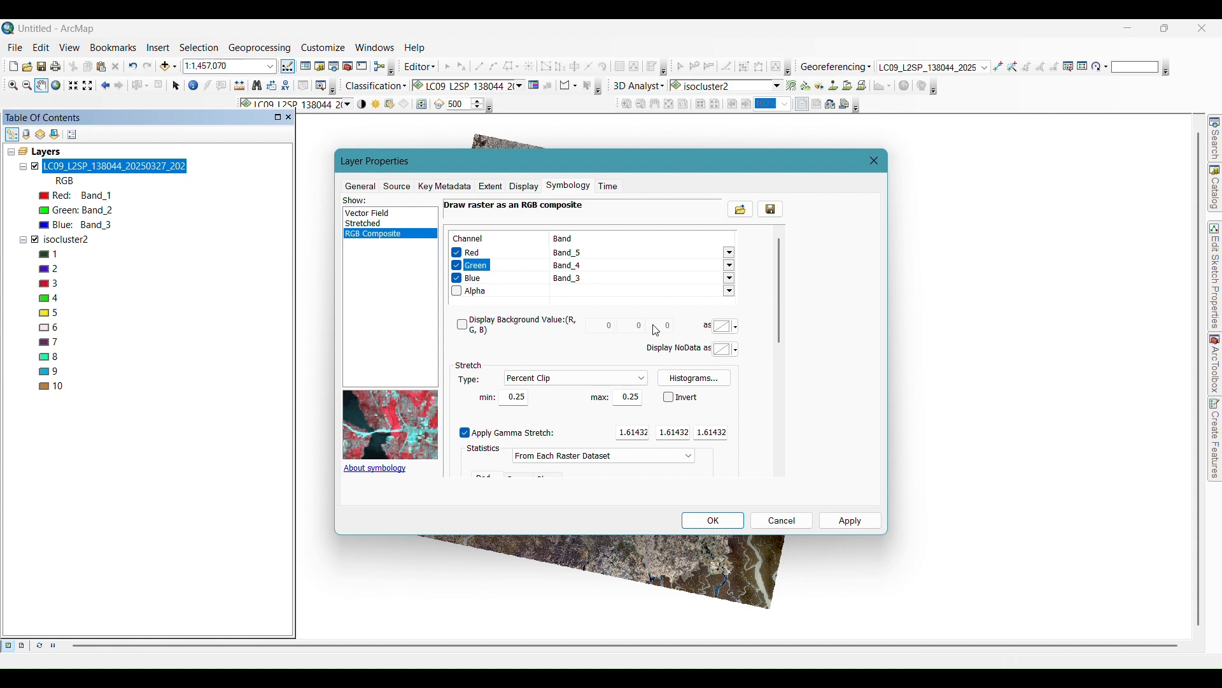
{"action": "left_click", "coordinate": [847, 522]}
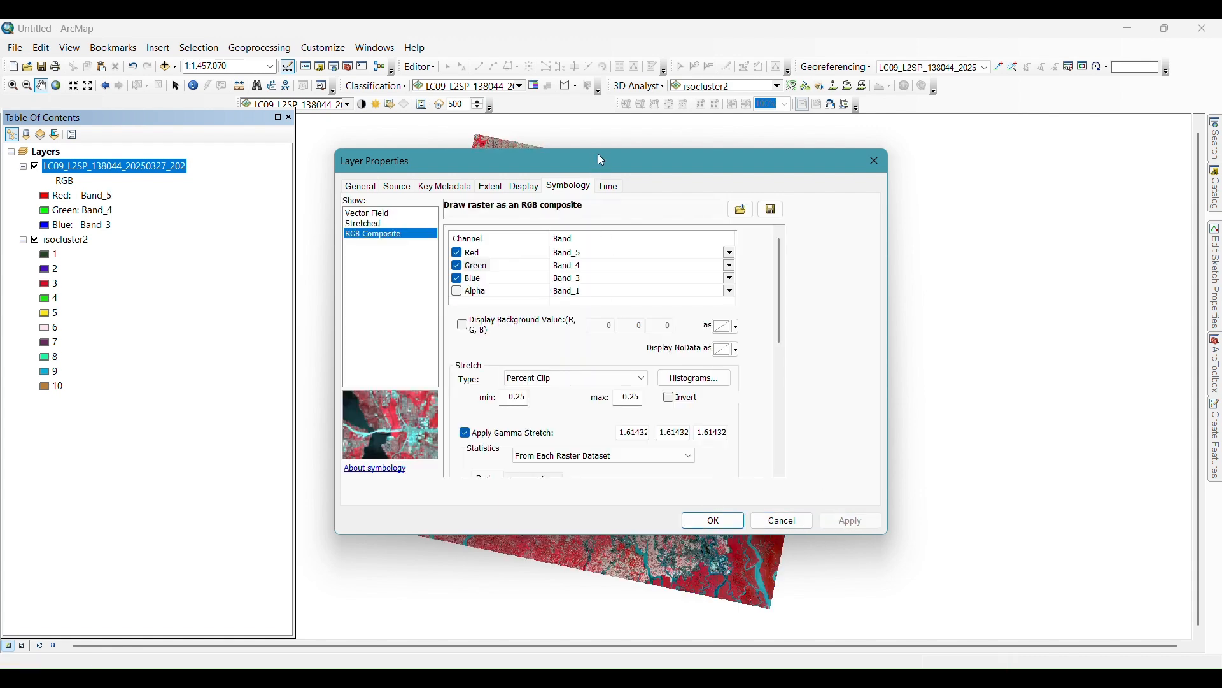
Step: Move the Layer Properties dialog aside to examine the composite image, and look through the layer's symbology and display settings
{"action": "left_click_drag", "start_coordinate": [601, 159], "coordinate": [1065, 168]}
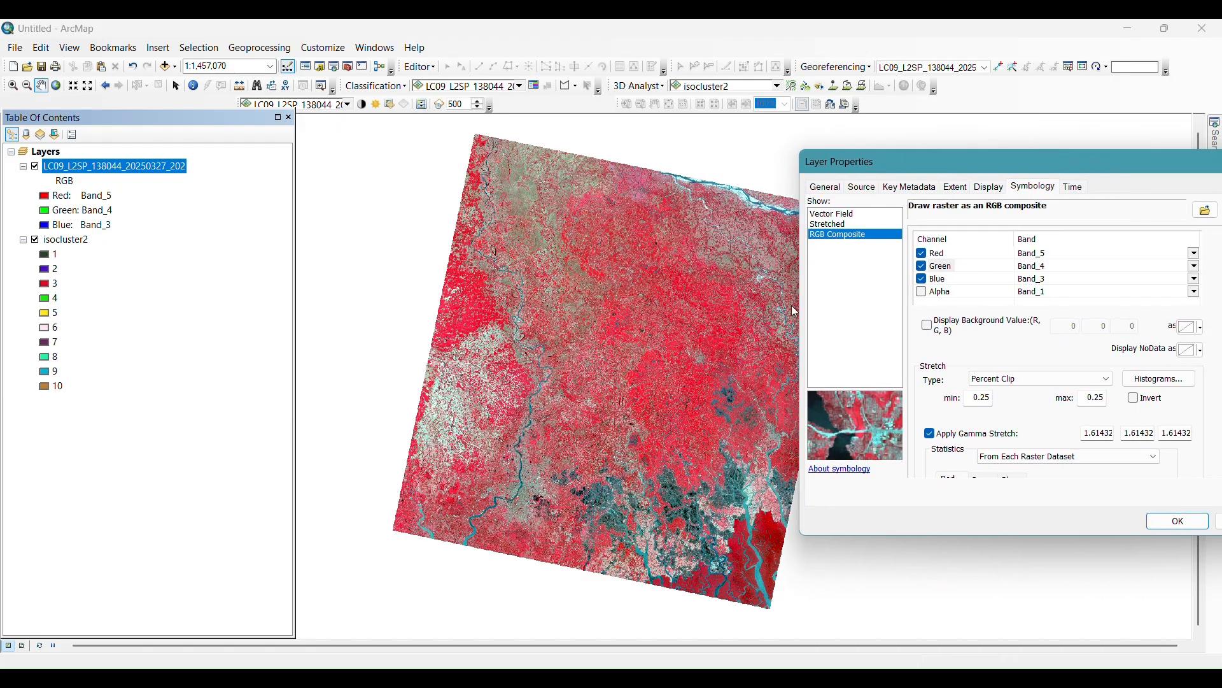
{"action": "left_click_drag", "start_coordinate": [840, 167], "coordinate": [551, 170]}
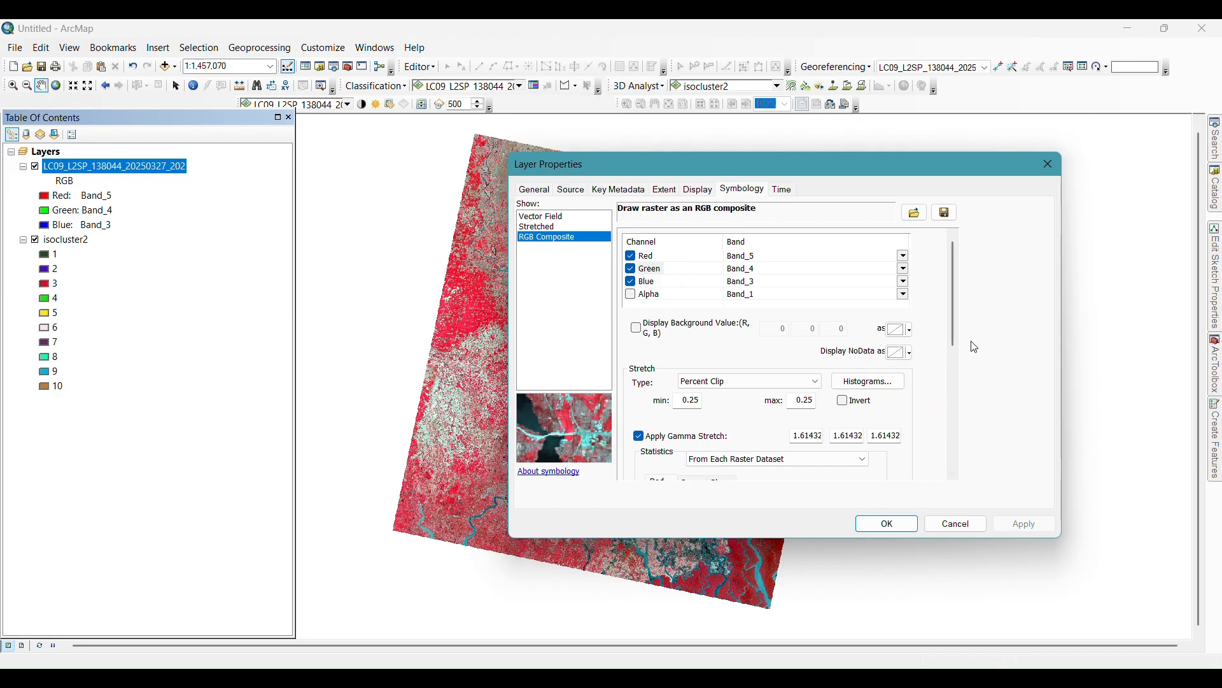
{"action": "left_click_drag", "start_coordinate": [954, 326], "coordinate": [914, 276]}
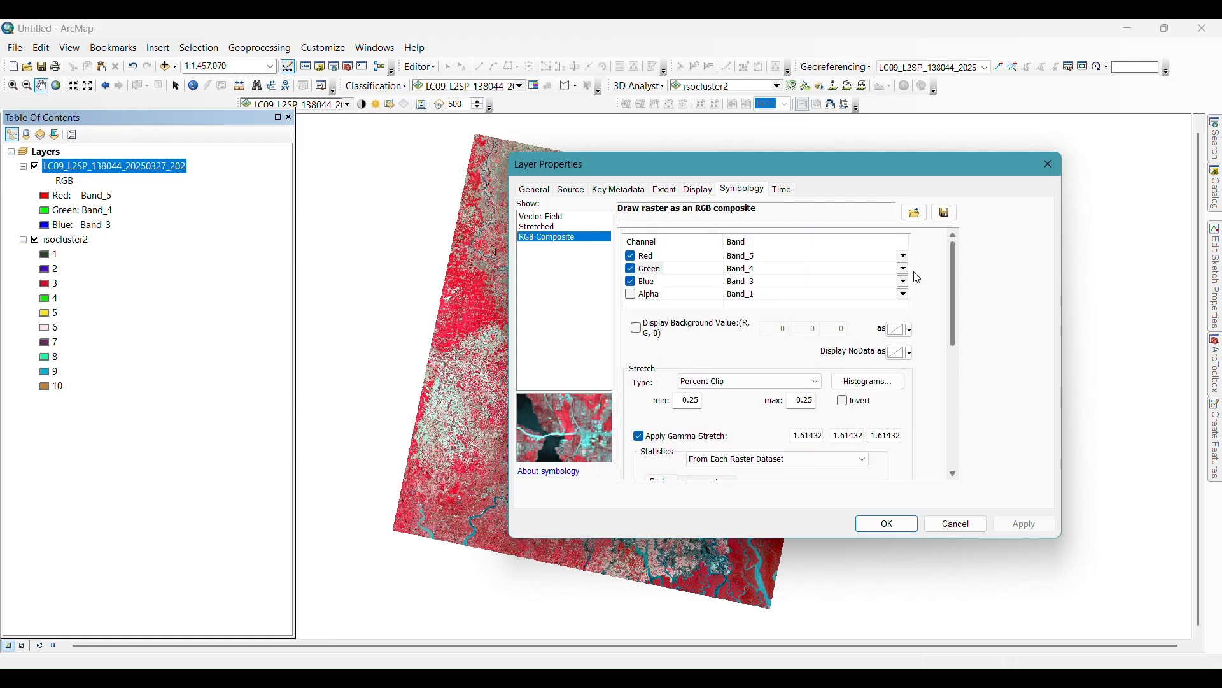
{"action": "left_click", "coordinate": [698, 190]}
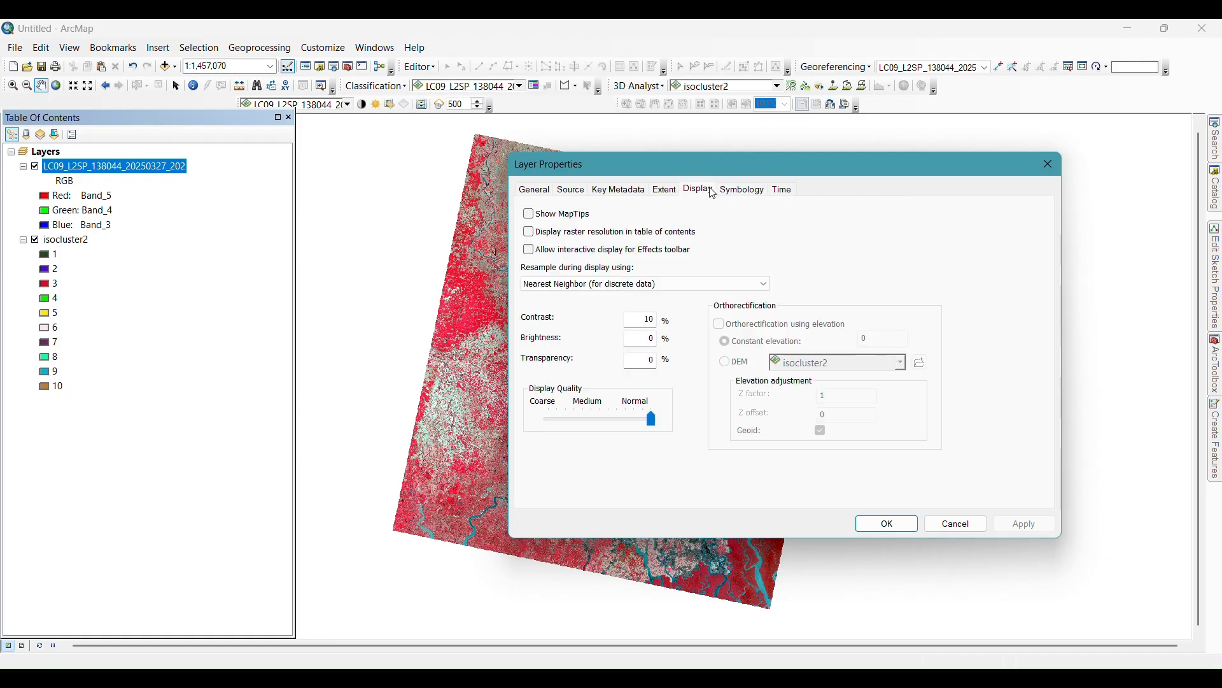
{"action": "left_click", "coordinate": [739, 191]}
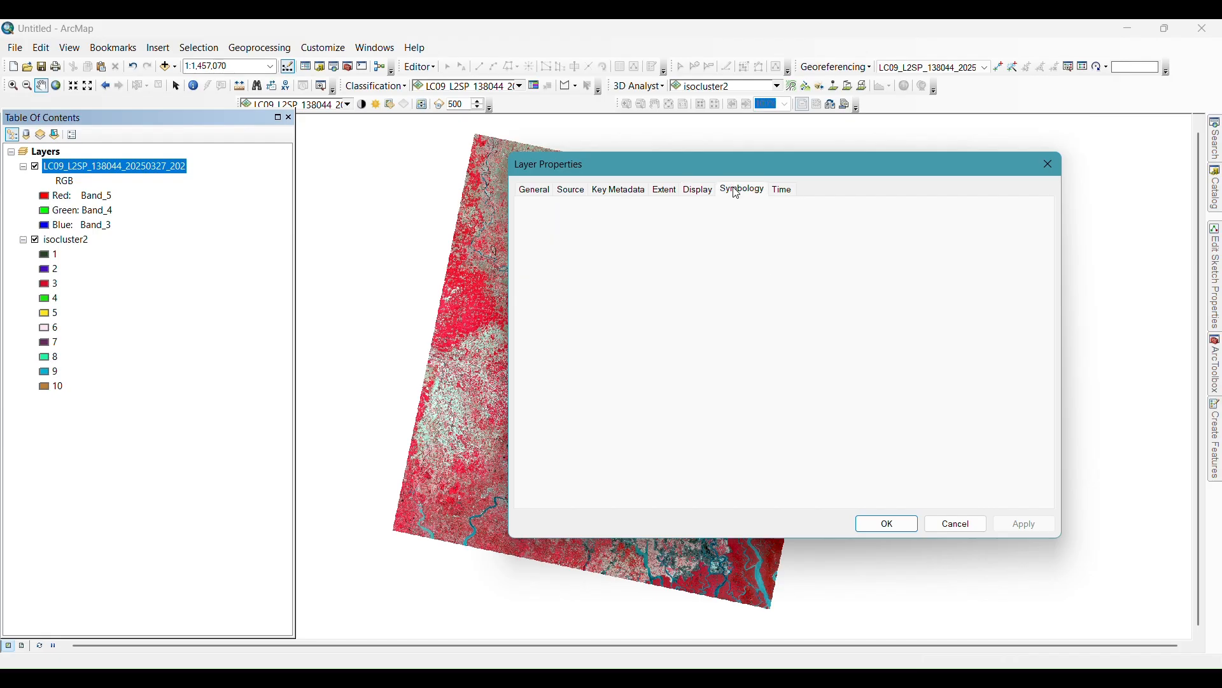
Step: Review the composite layer's extent, display and RGB symbology settings, including the stretch statistics and pan-sharpening options
{"action": "left_click", "coordinate": [665, 191]}
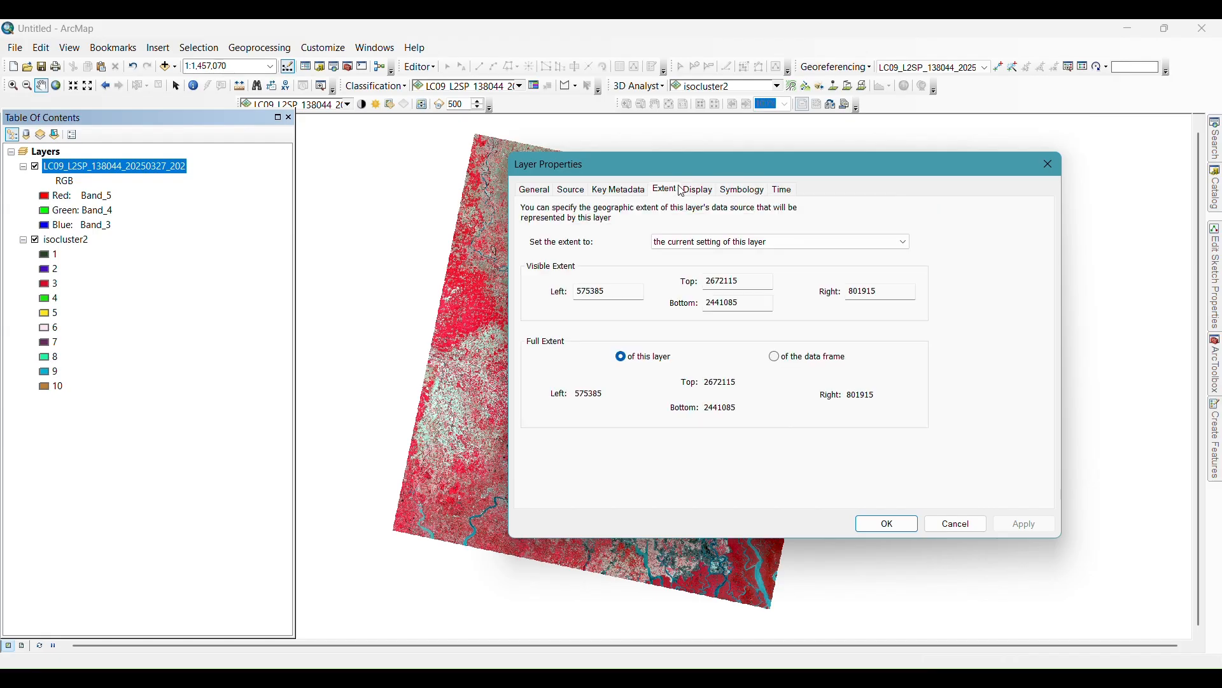
{"action": "left_click", "coordinate": [697, 190]}
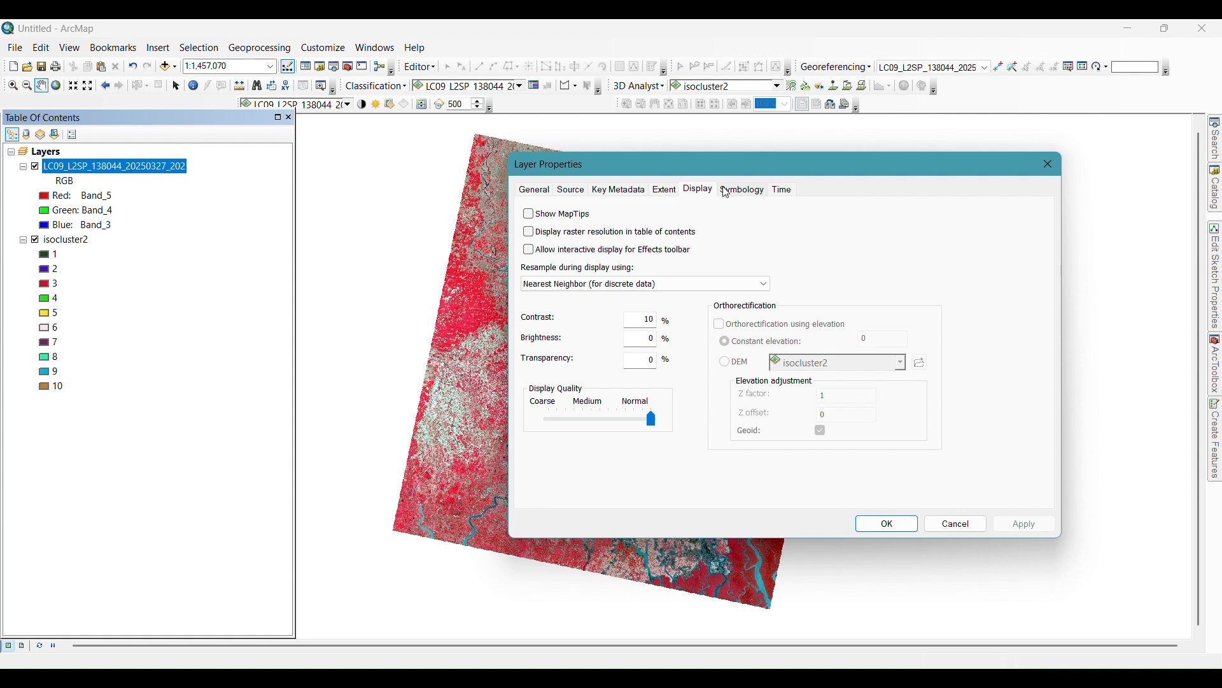
{"action": "left_click", "coordinate": [727, 191]}
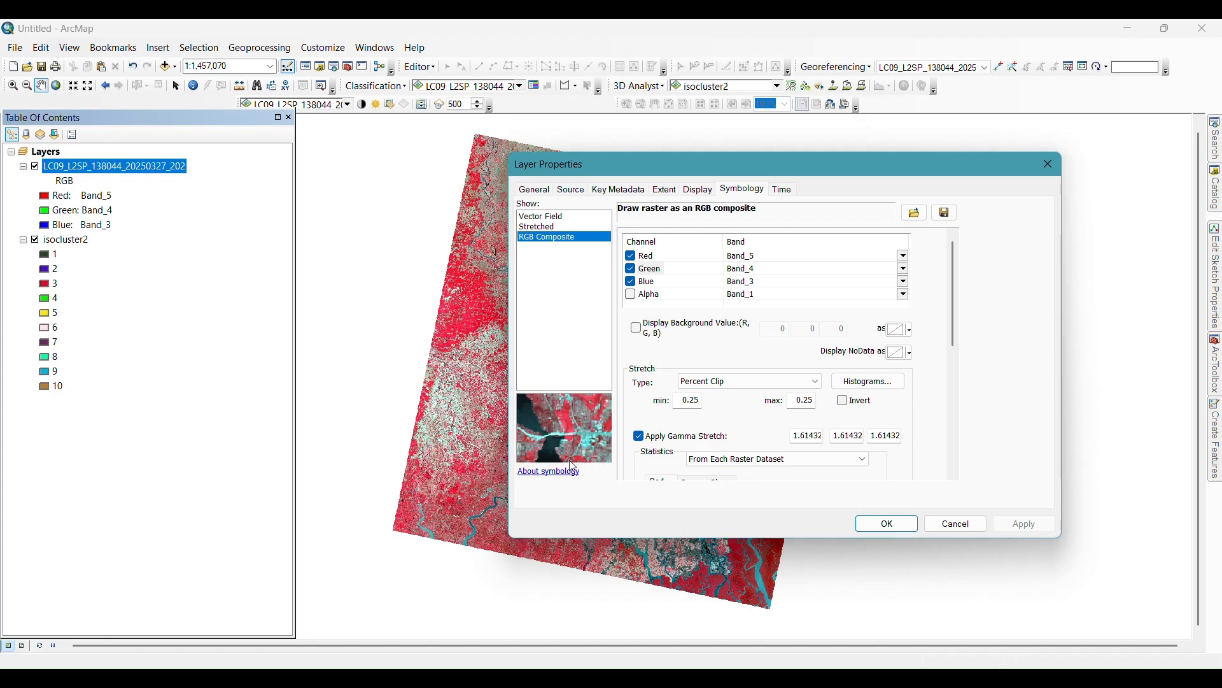
{"action": "left_click", "coordinate": [831, 459]}
{"action": "left_click", "coordinate": [831, 458]}
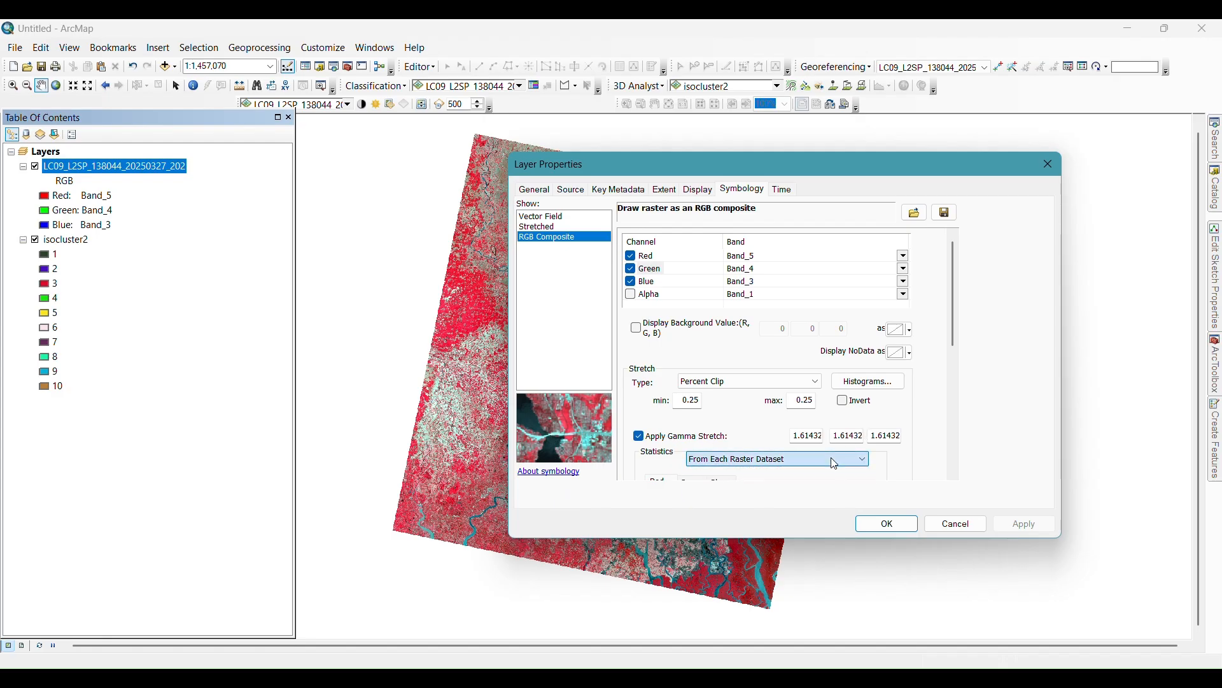
{"action": "left_click_drag", "start_coordinate": [953, 313], "coordinate": [949, 458]}
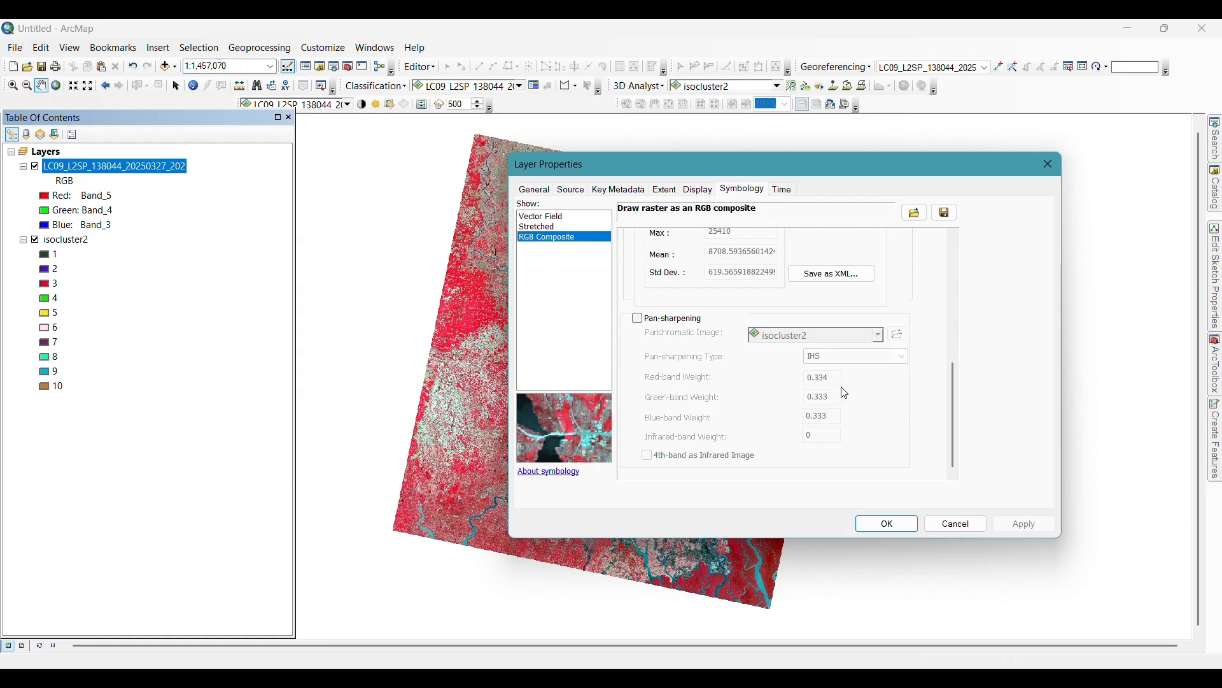
Step: Check the Stretched and Vector Field renderers for the composite layer, return to RGB Composite and apply the properties
{"action": "left_click", "coordinate": [552, 227]}
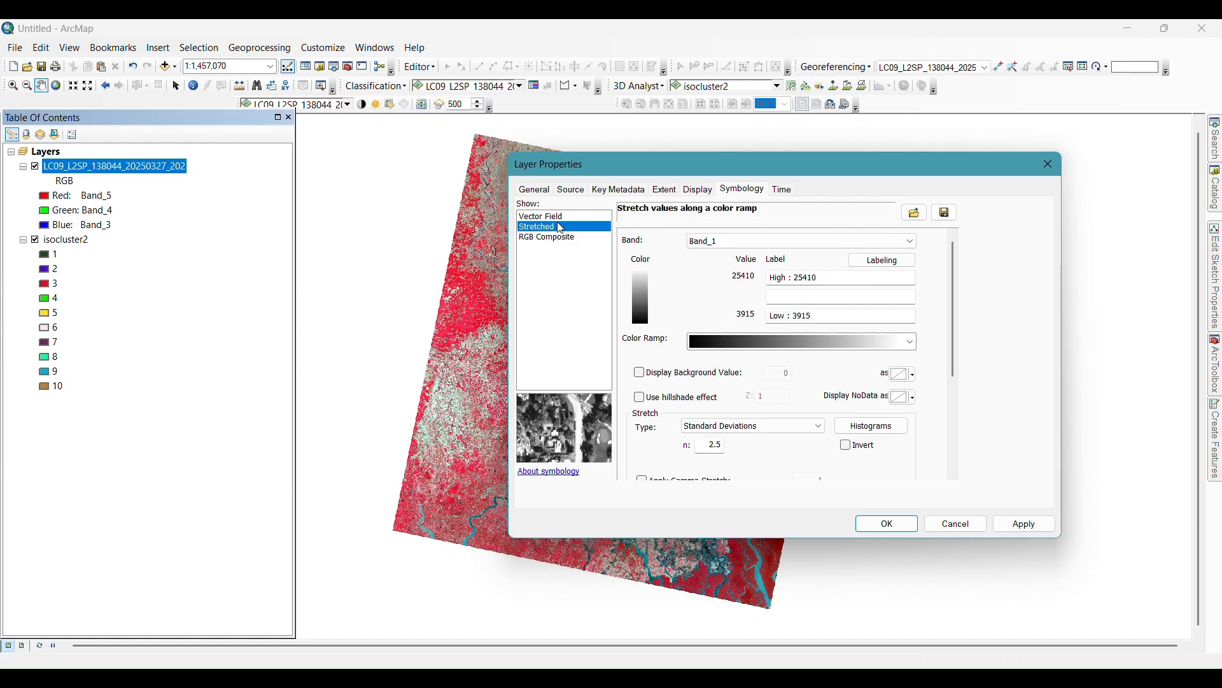
{"action": "left_click", "coordinate": [560, 217]}
{"action": "left_click", "coordinate": [566, 238]}
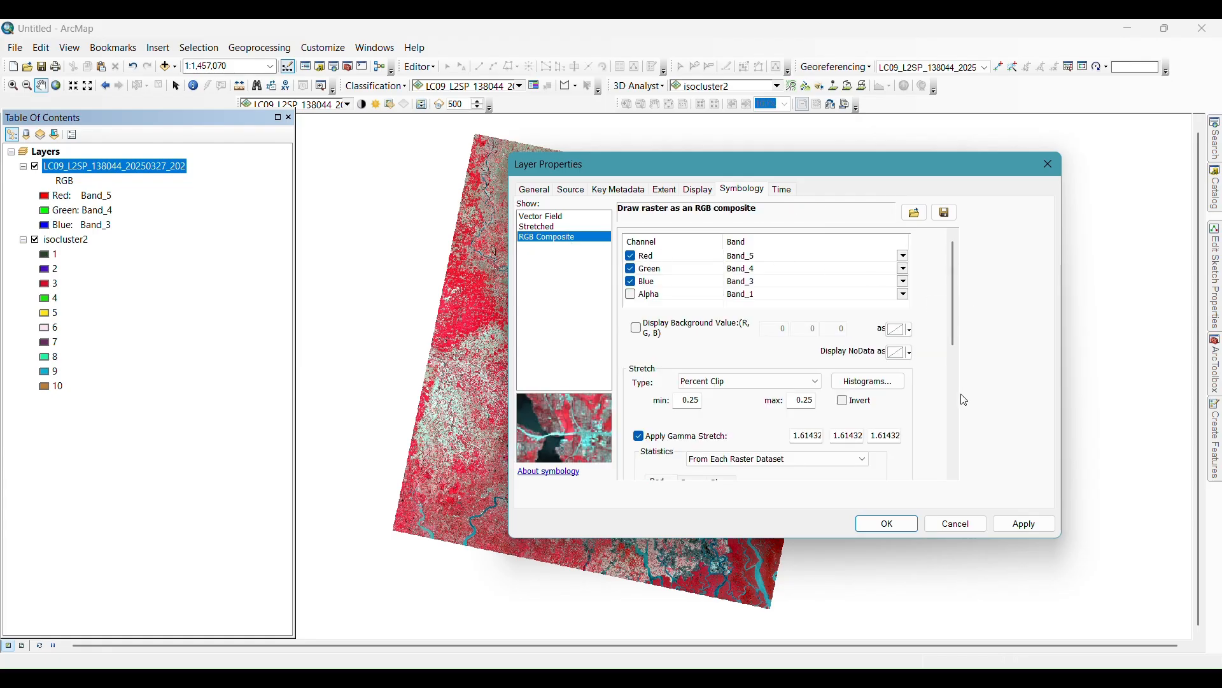
{"action": "left_click_drag", "start_coordinate": [950, 330], "coordinate": [955, 470]}
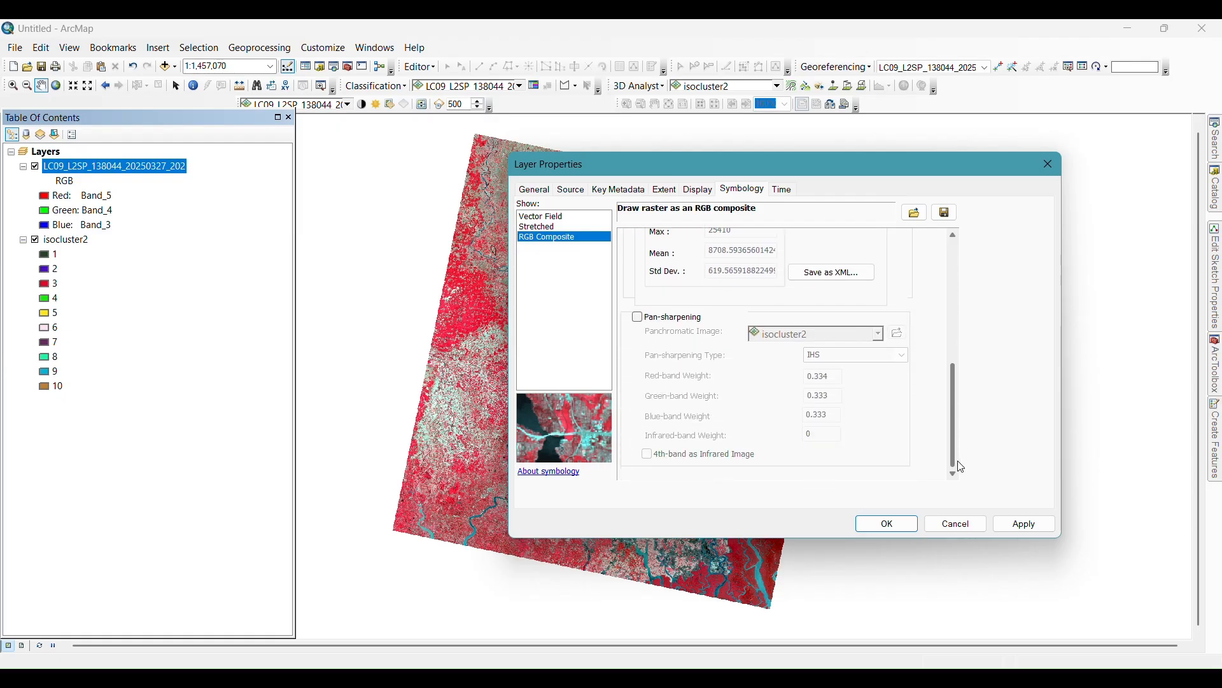
{"action": "left_click", "coordinate": [1026, 525]}
{"action": "left_click", "coordinate": [889, 522]}
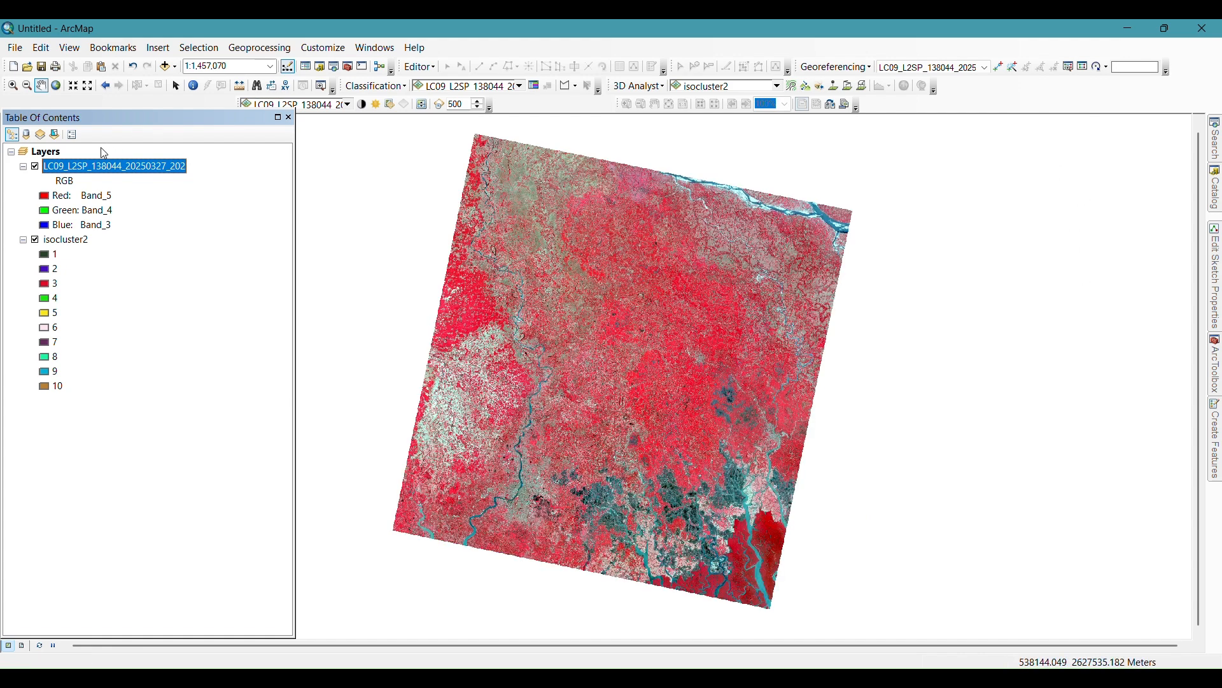
Step: Place the composite layer beneath isocluster2 and inspect the classified river near the scene's southern edge
{"action": "left_click_drag", "start_coordinate": [94, 173], "coordinate": [83, 417]}
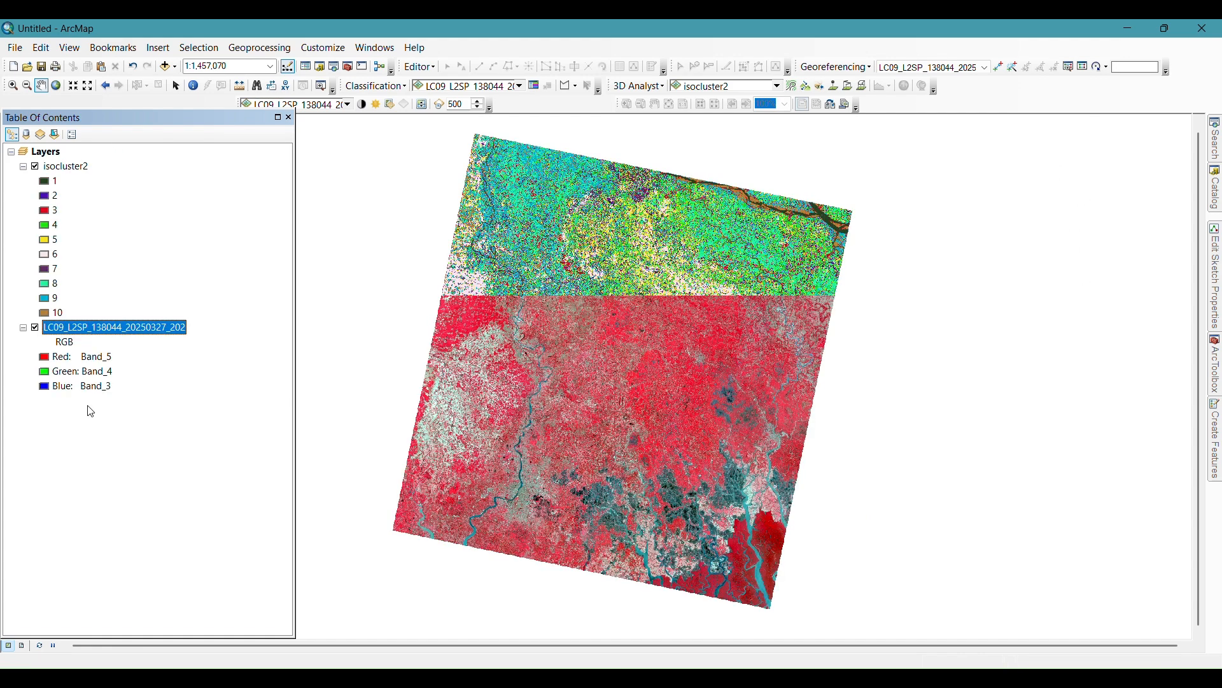
{"action": "scroll", "coordinate": [510, 339], "scroll_direction": "down", "scroll_amount": 4}
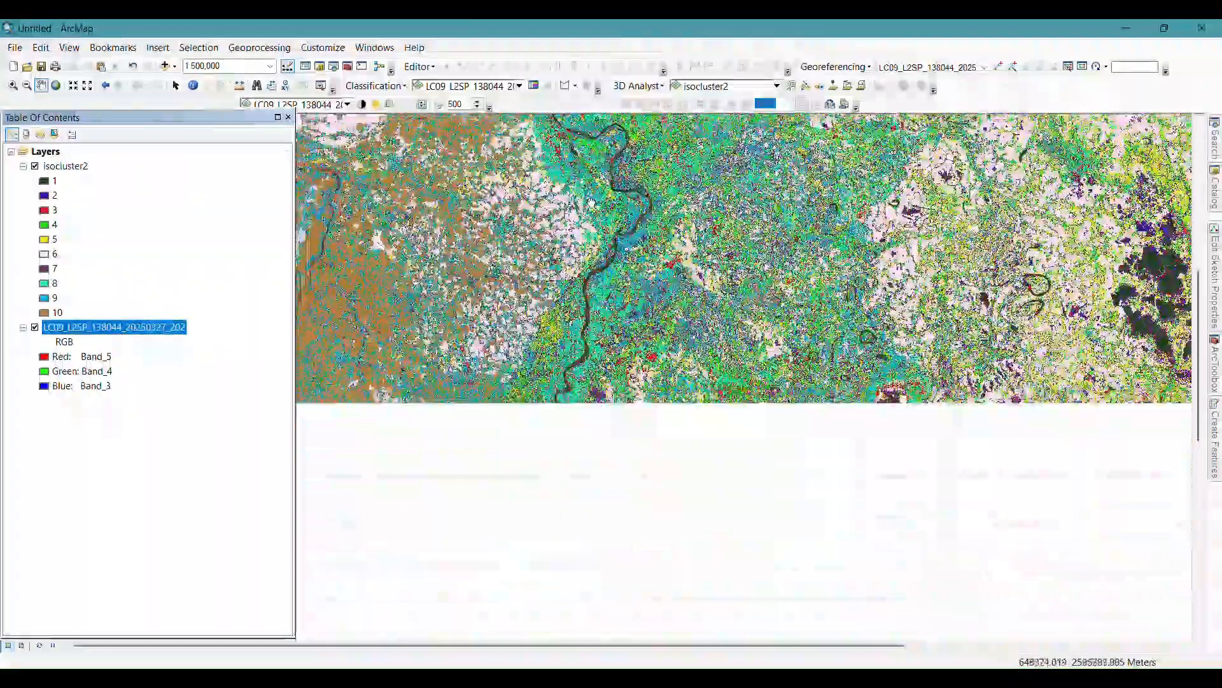
{"action": "left_click_drag", "start_coordinate": [592, 202], "coordinate": [602, 146]}
{"action": "left_click_drag", "start_coordinate": [476, 573], "coordinate": [508, 317]}
{"action": "scroll", "coordinate": [459, 393], "scroll_direction": "down", "scroll_amount": 6}
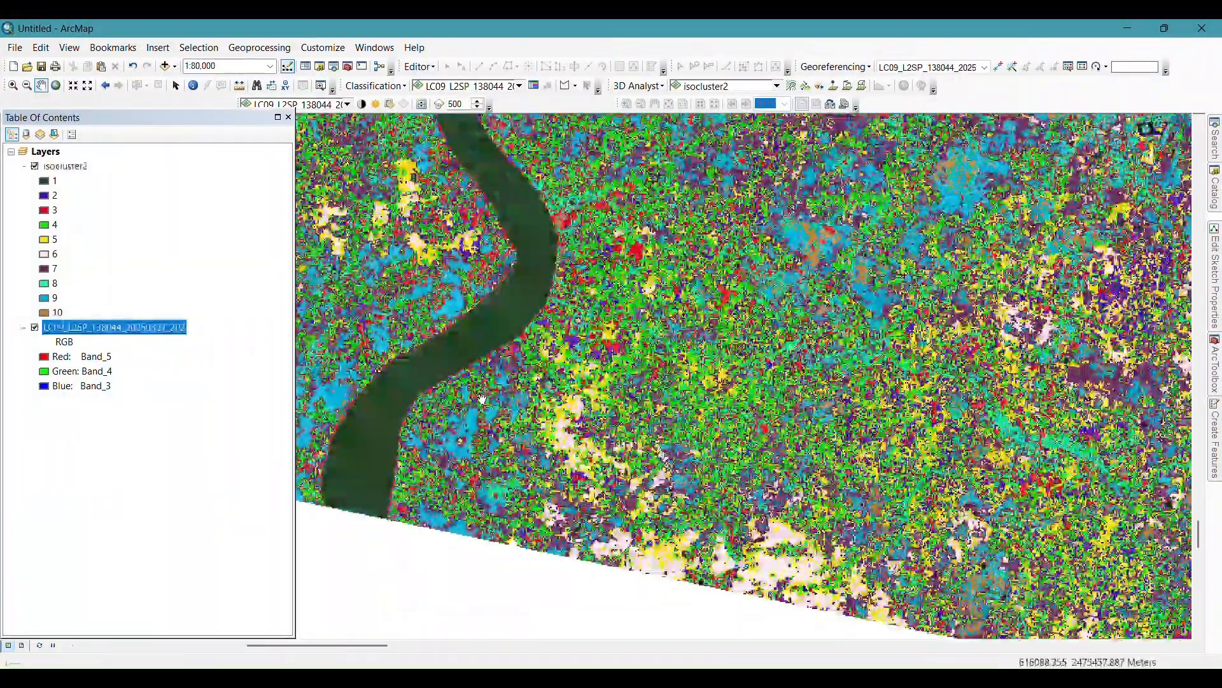
{"action": "left_click_drag", "start_coordinate": [459, 392], "coordinate": [556, 402]}
{"action": "scroll", "coordinate": [522, 394], "scroll_direction": "down", "scroll_amount": 1}
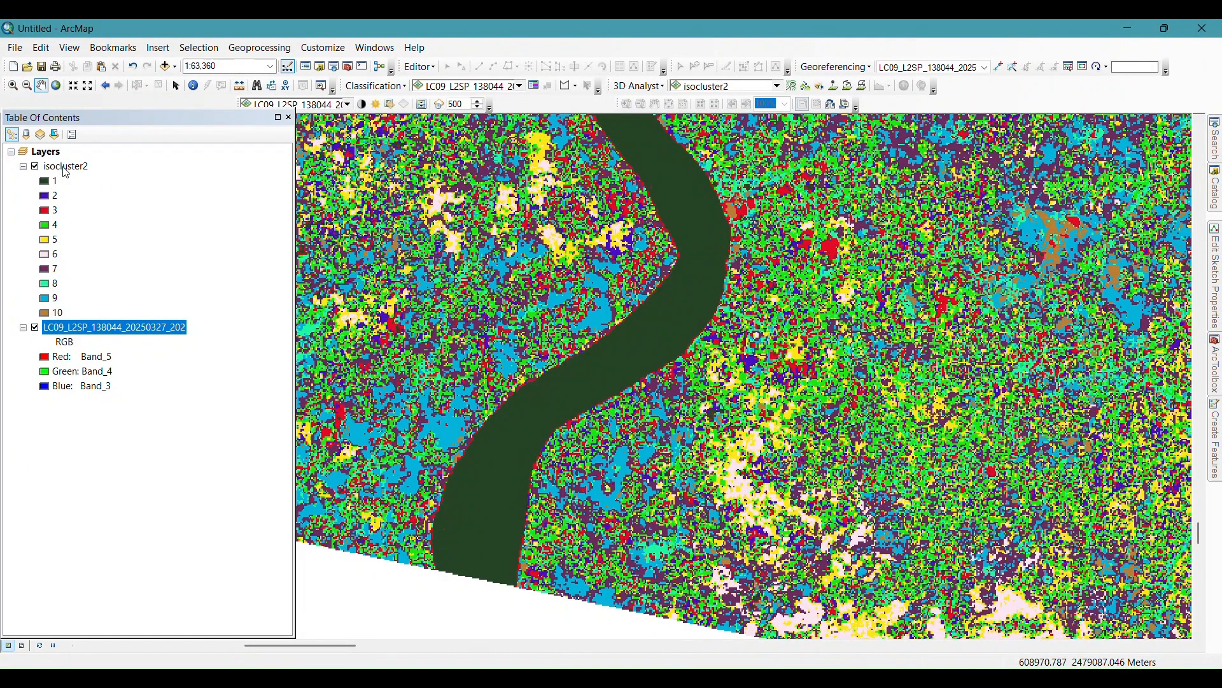
Step: Label class 1 of the isocluster2 layer as Waterbodies in its unique-values symbology
{"action": "double_click", "coordinate": [66, 167]}
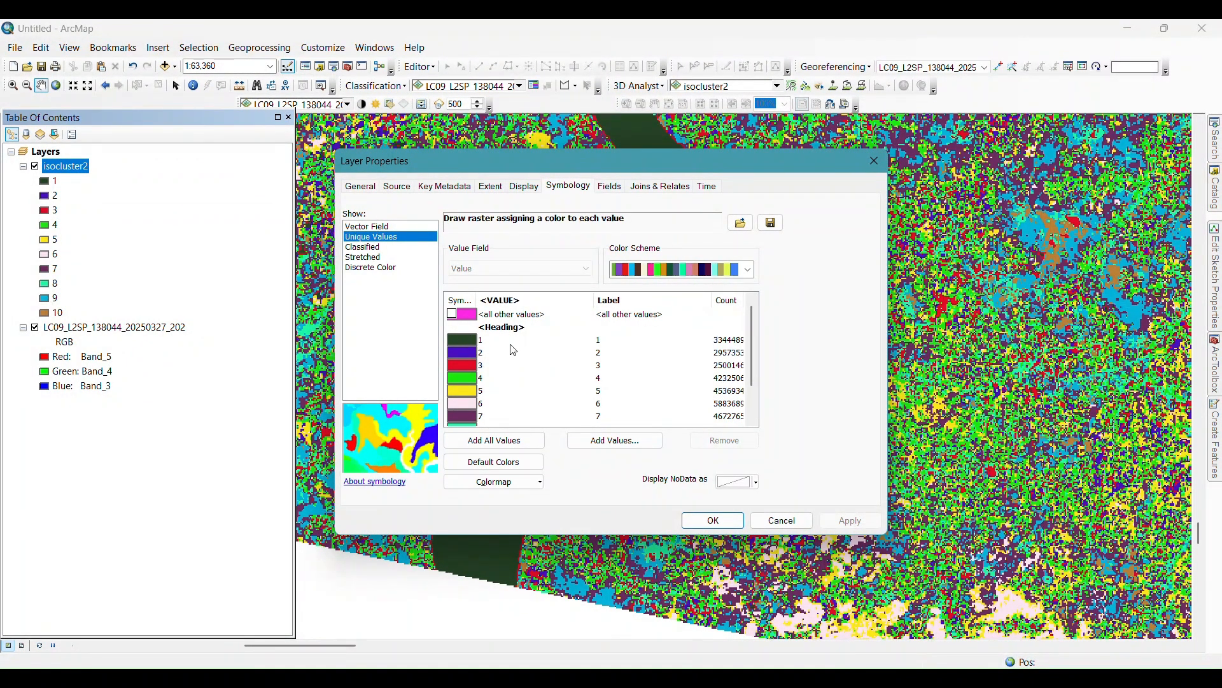
{"action": "left_click", "coordinate": [624, 339]}
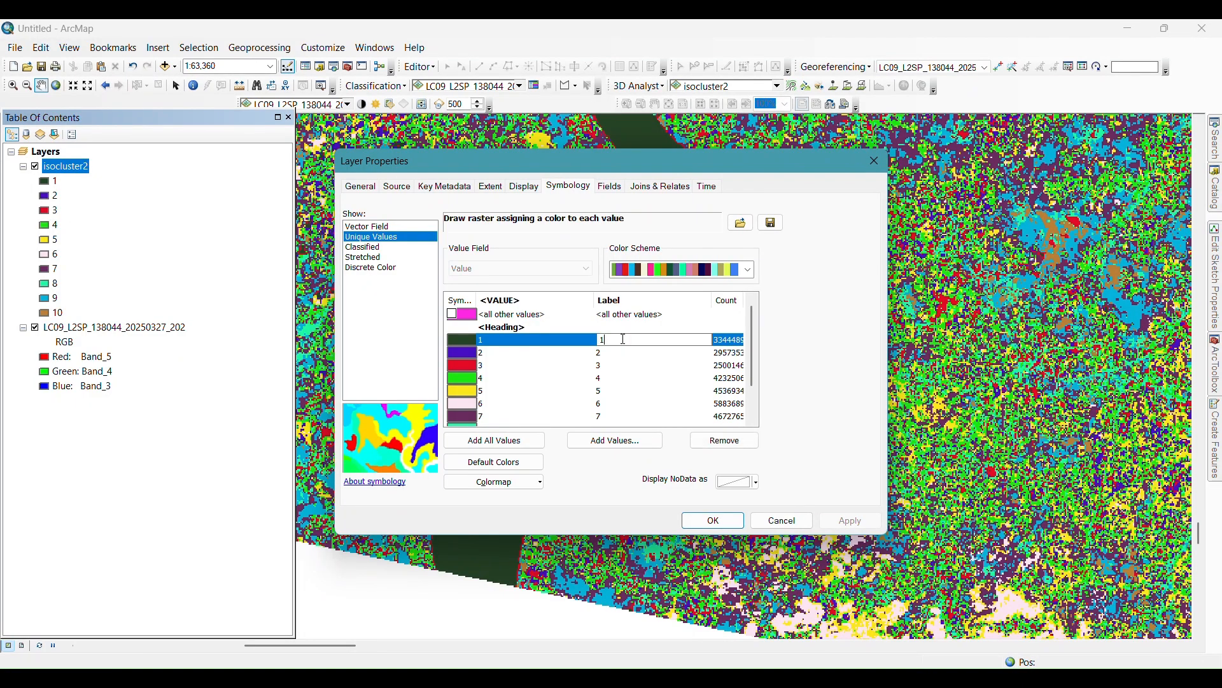
{"action": "type", "text": "W"}
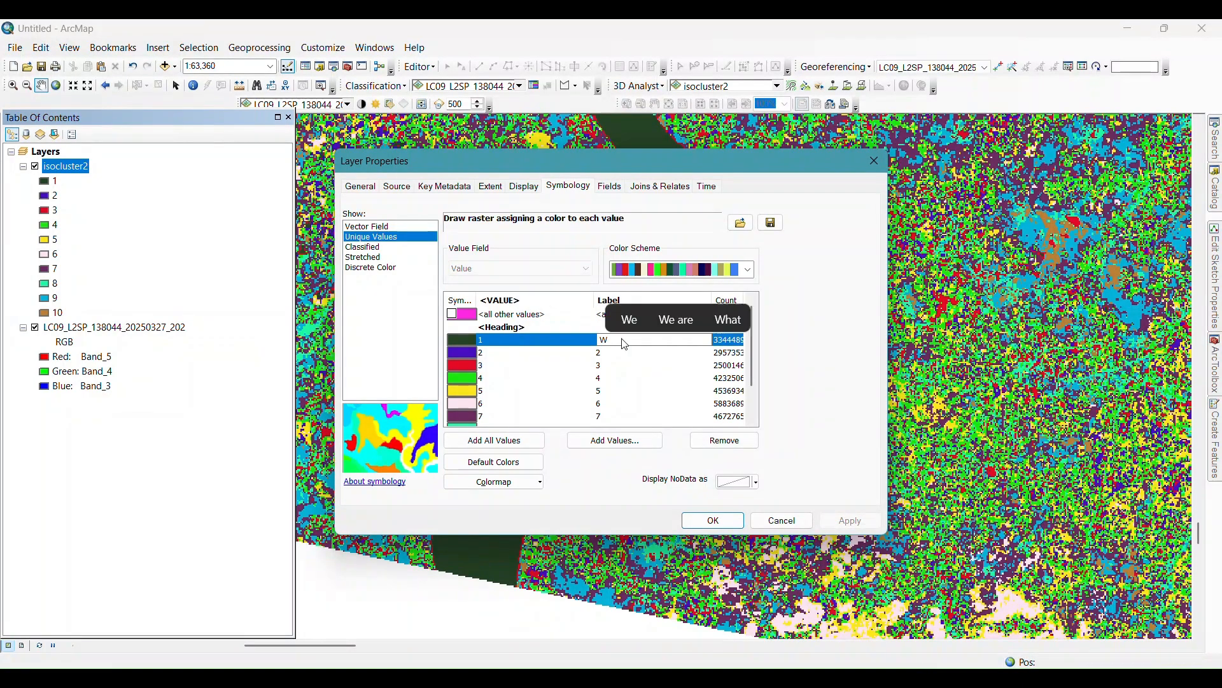
{"action": "type", "text": "aterbodies"}
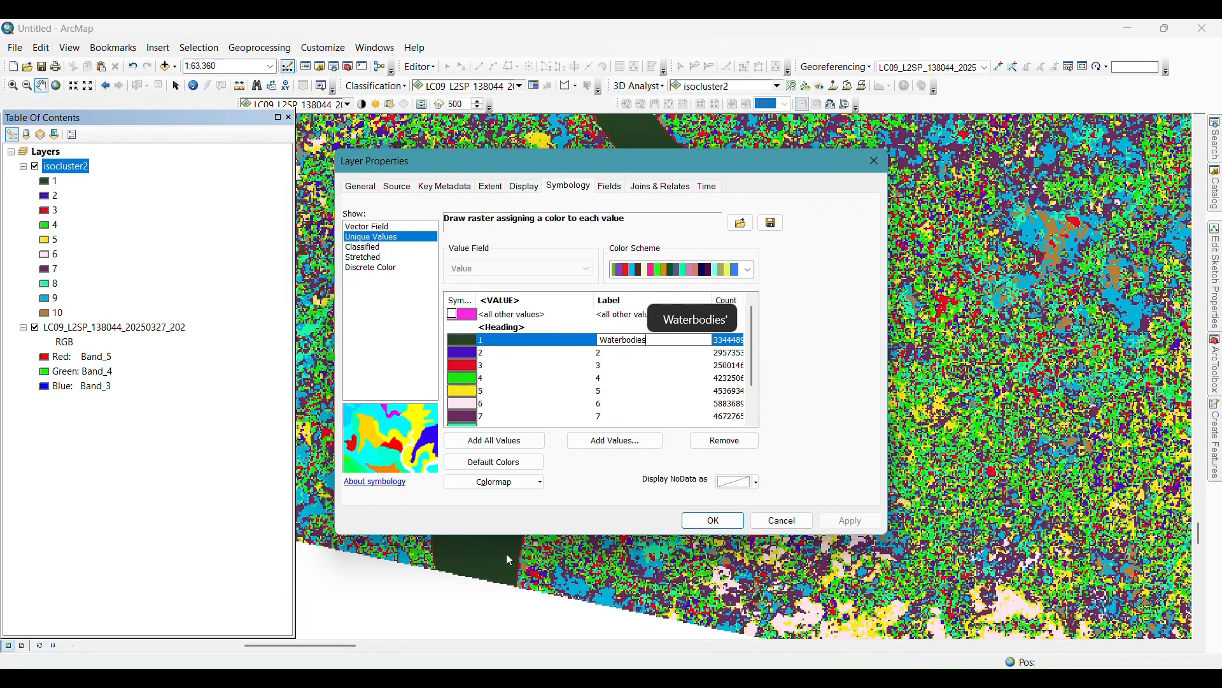
{"action": "left_click", "coordinate": [712, 521]}
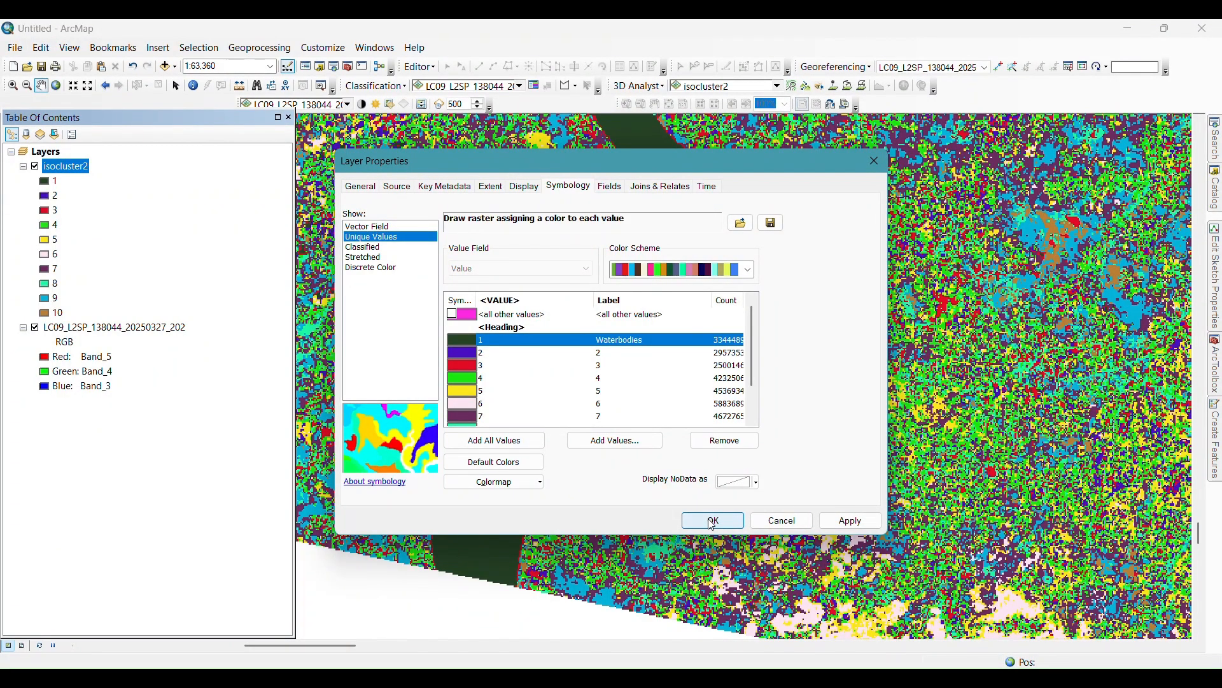
{"action": "left_click", "coordinate": [712, 521]}
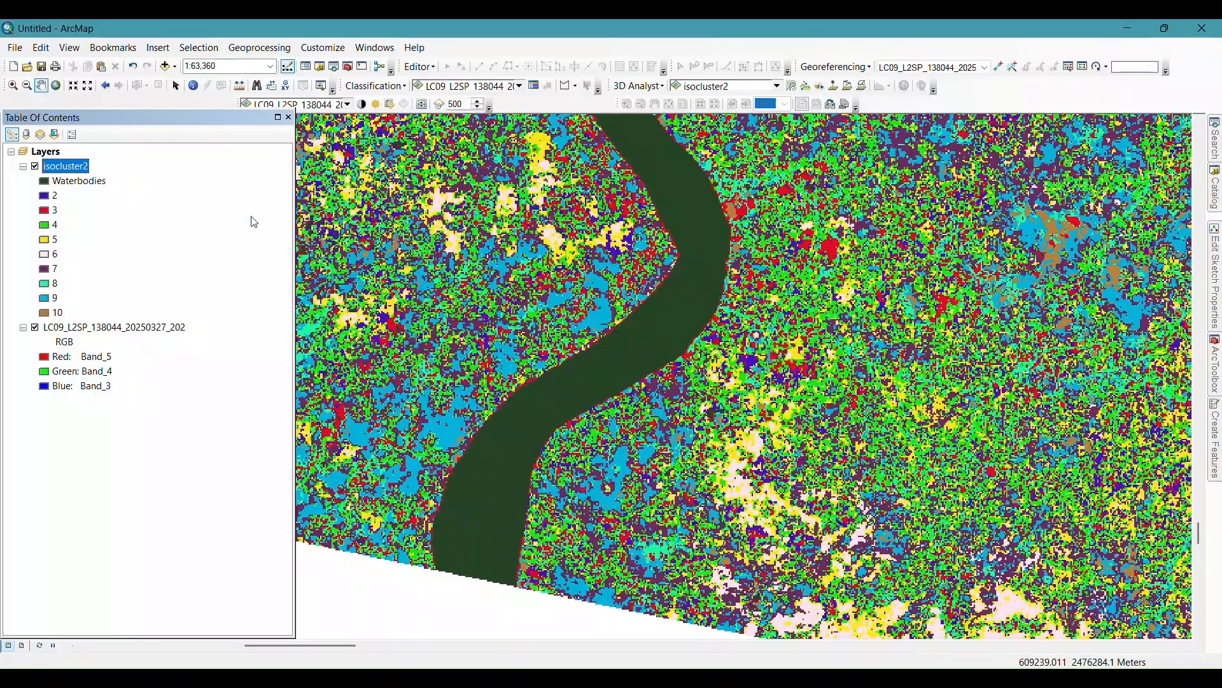
Step: Hide isocluster2 to examine the false-colour composite along the scene's southern and southeastern parts, and show the classification again for comparison
{"action": "scroll", "coordinate": [533, 288], "scroll_direction": "down", "scroll_amount": 2}
{"action": "scroll", "coordinate": [533, 288], "scroll_direction": "down", "scroll_amount": 3}
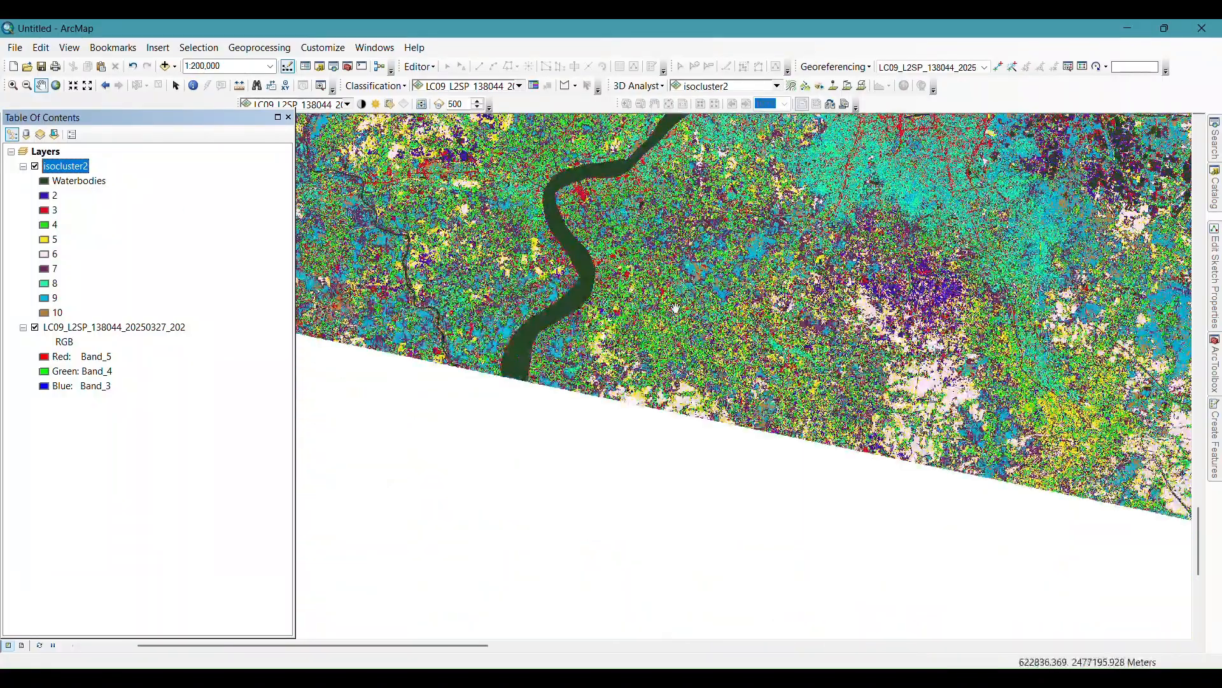
{"action": "left_click_drag", "start_coordinate": [1083, 332], "coordinate": [610, 340]}
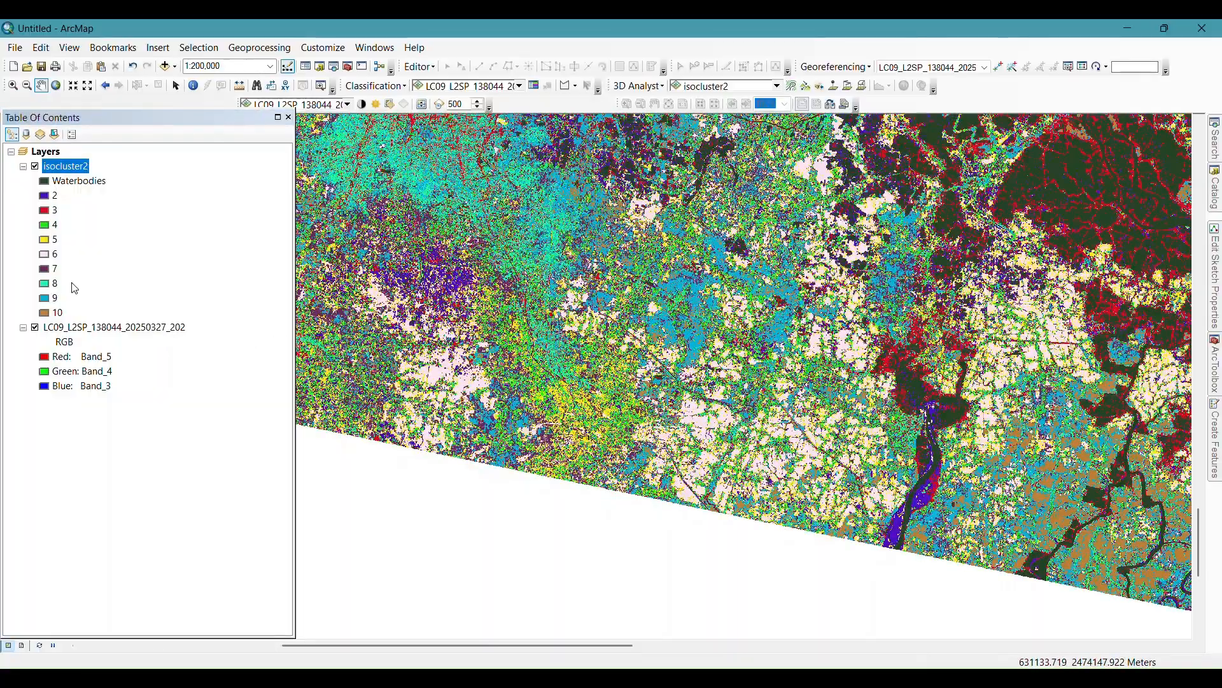
{"action": "left_click", "coordinate": [35, 166]}
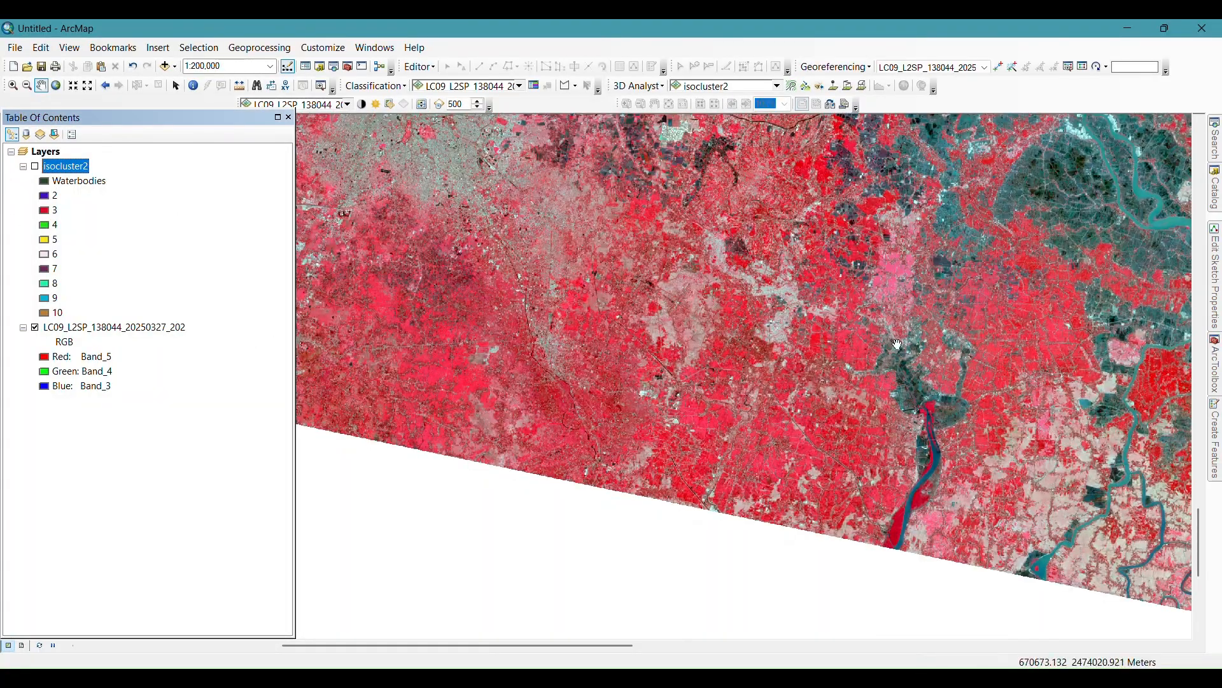
{"action": "left_click_drag", "start_coordinate": [920, 365], "coordinate": [651, 367]}
{"action": "left_click_drag", "start_coordinate": [923, 408], "coordinate": [654, 241]}
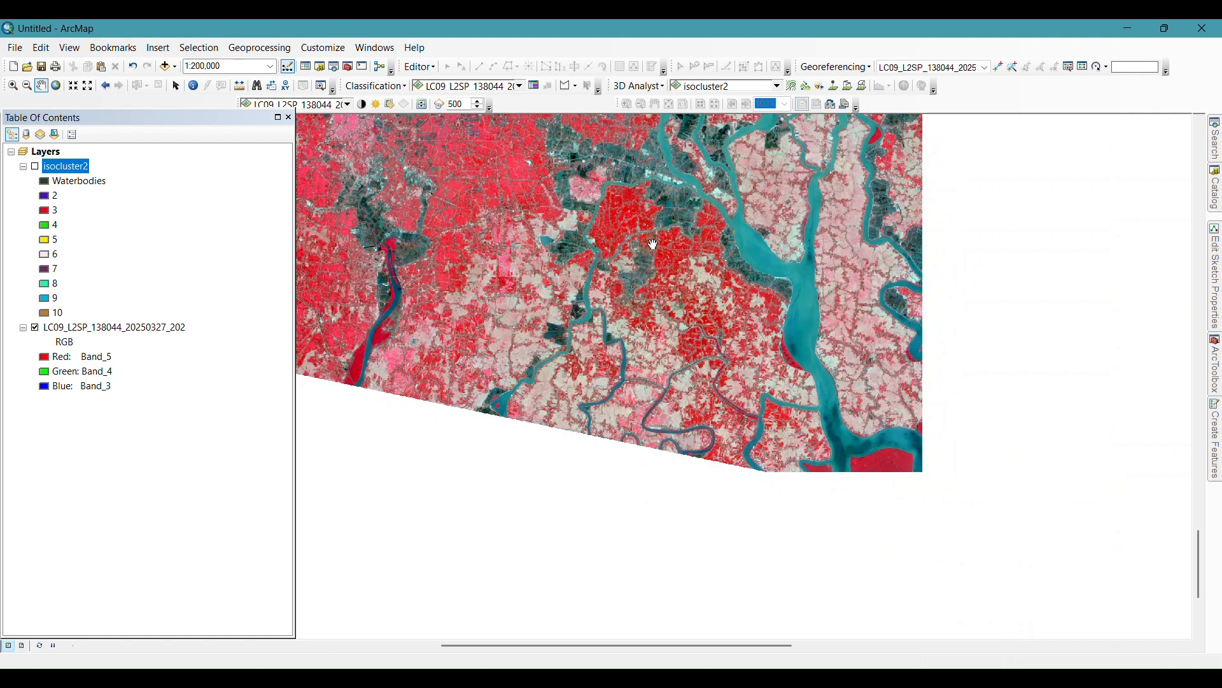
{"action": "left_click_drag", "start_coordinate": [993, 482], "coordinate": [615, 373]}
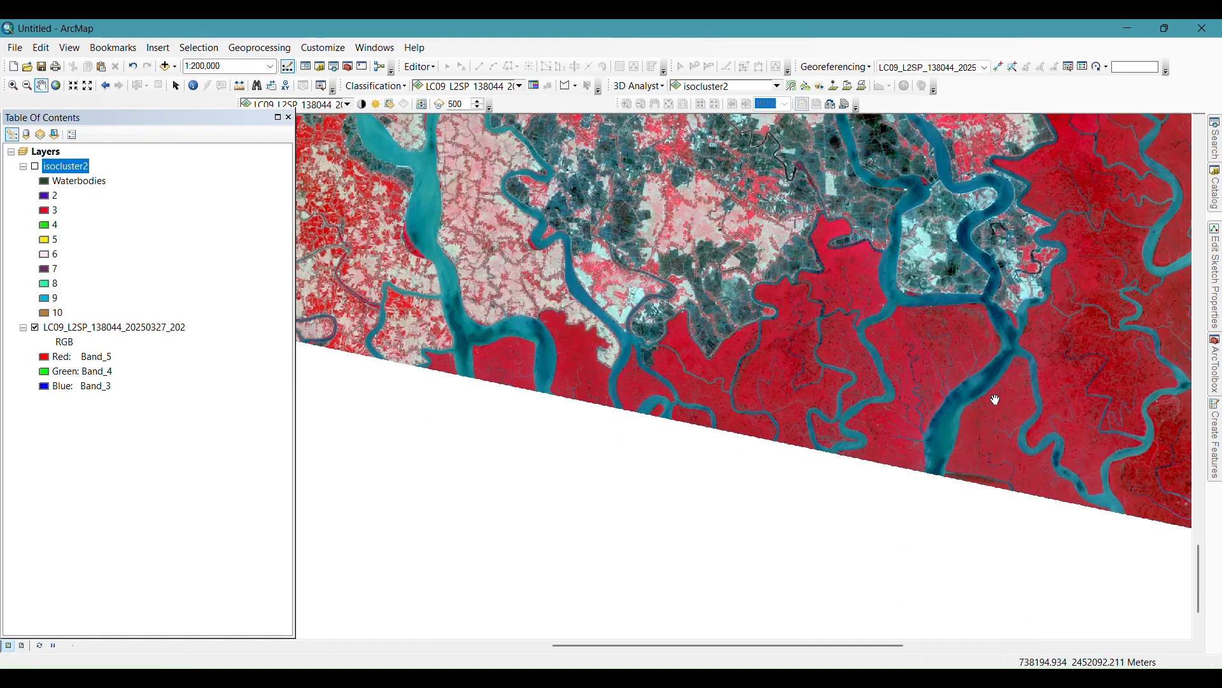
{"action": "left_click_drag", "start_coordinate": [995, 401], "coordinate": [804, 497]}
{"action": "left_click_drag", "start_coordinate": [968, 385], "coordinate": [866, 299]}
{"action": "scroll", "coordinate": [948, 312], "scroll_direction": "down", "scroll_amount": 5}
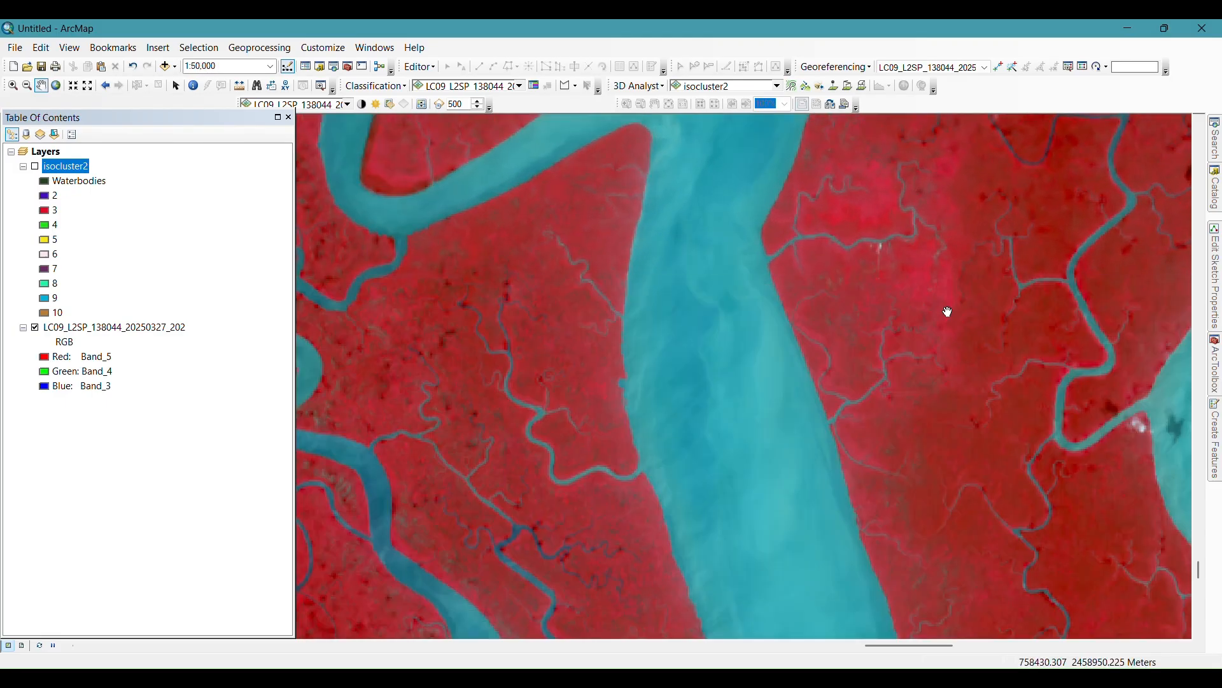
{"action": "scroll", "coordinate": [948, 312], "scroll_direction": "down", "scroll_amount": 1}
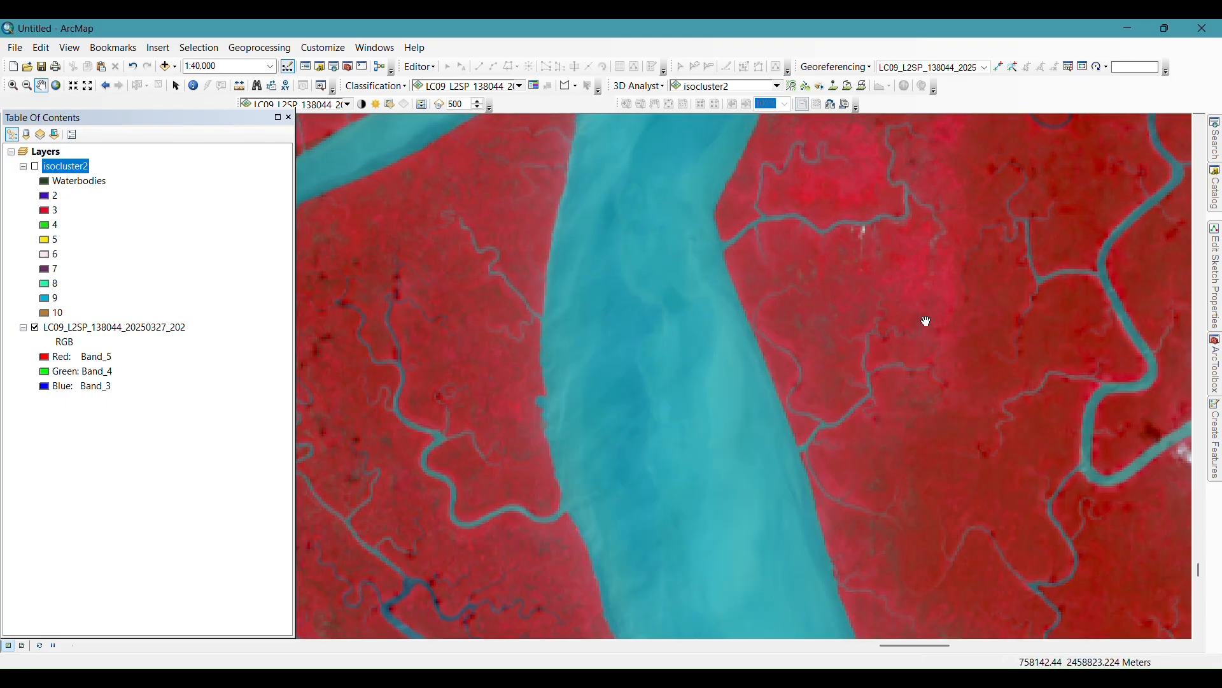
{"action": "left_click_drag", "start_coordinate": [925, 323], "coordinate": [581, 331]}
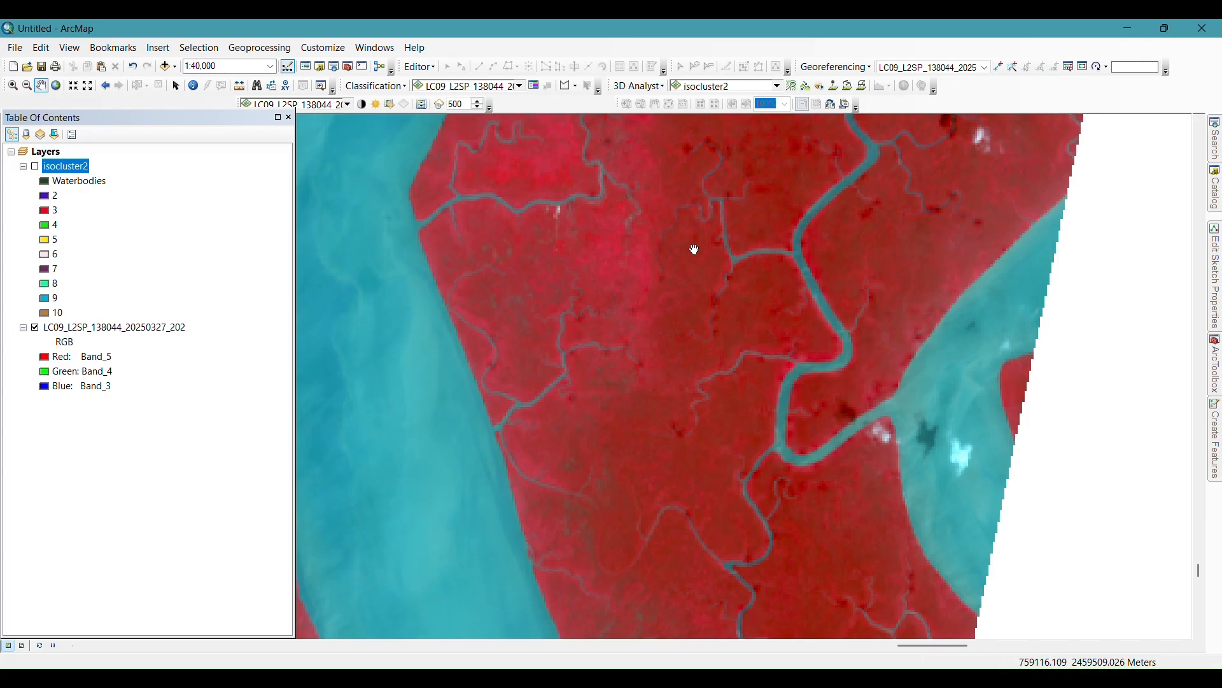
{"action": "left_click", "coordinate": [36, 167]}
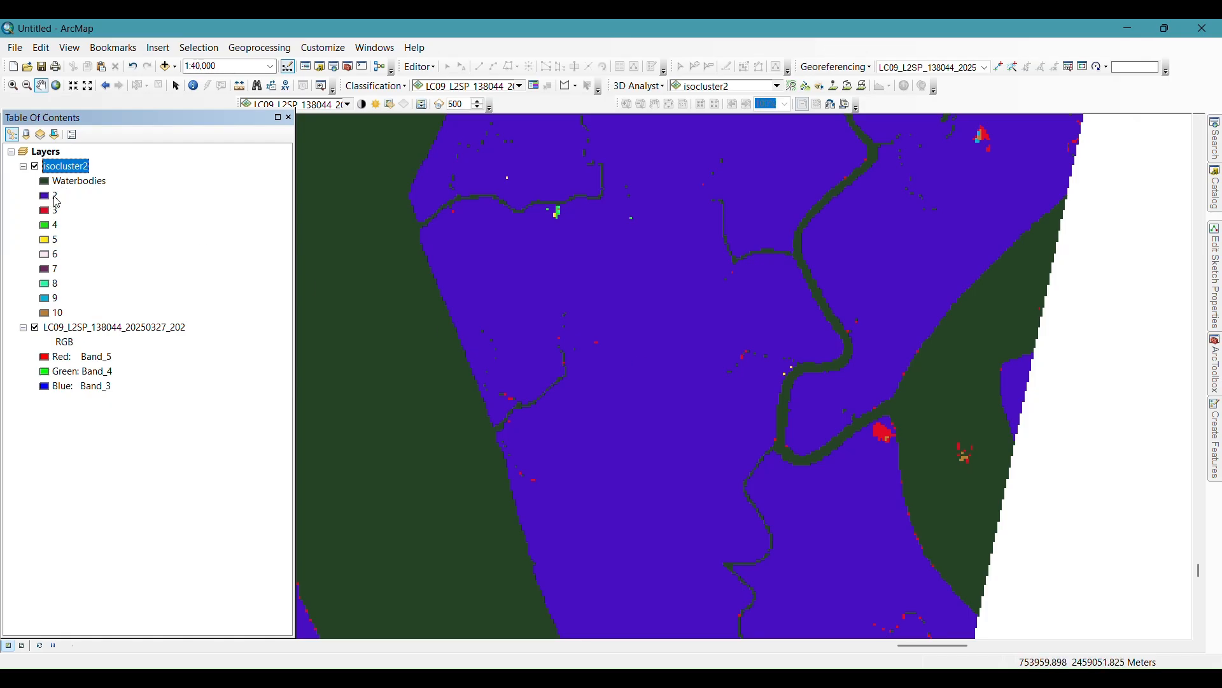
Step: Label class 2 of the isocluster2 layer as Natural Vegetation in its unique-values symbology
{"action": "double_click", "coordinate": [63, 167]}
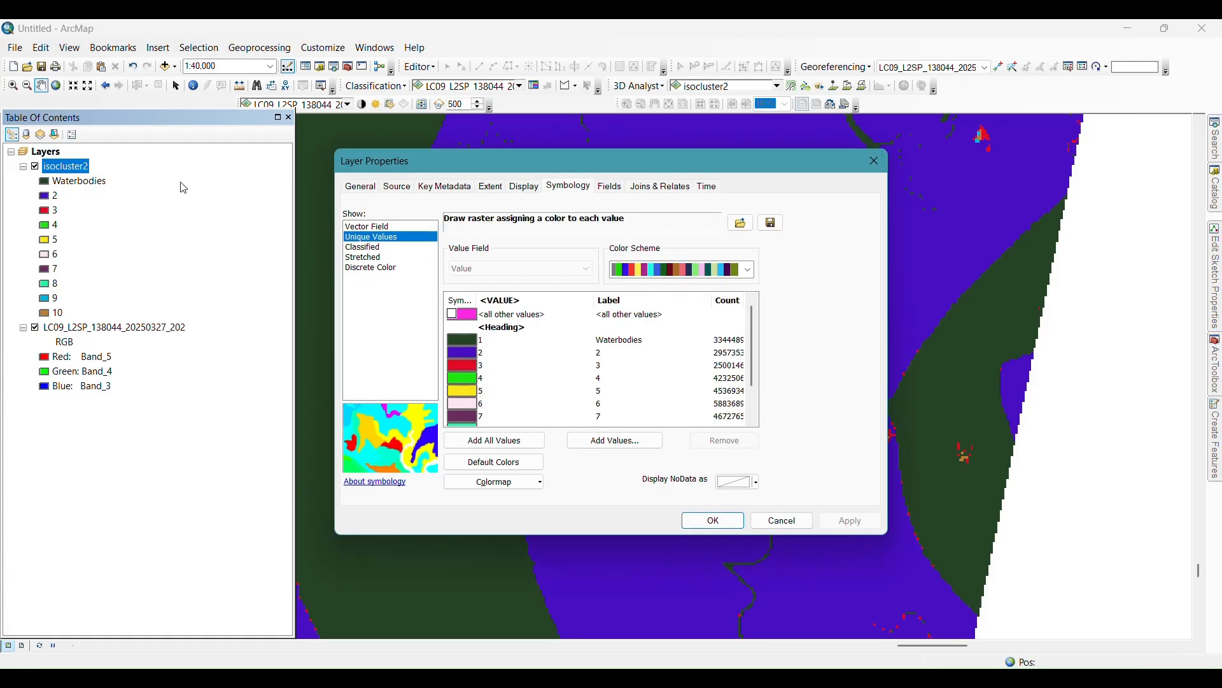
{"action": "left_click", "coordinate": [614, 357]}
{"action": "left_click", "coordinate": [612, 358]}
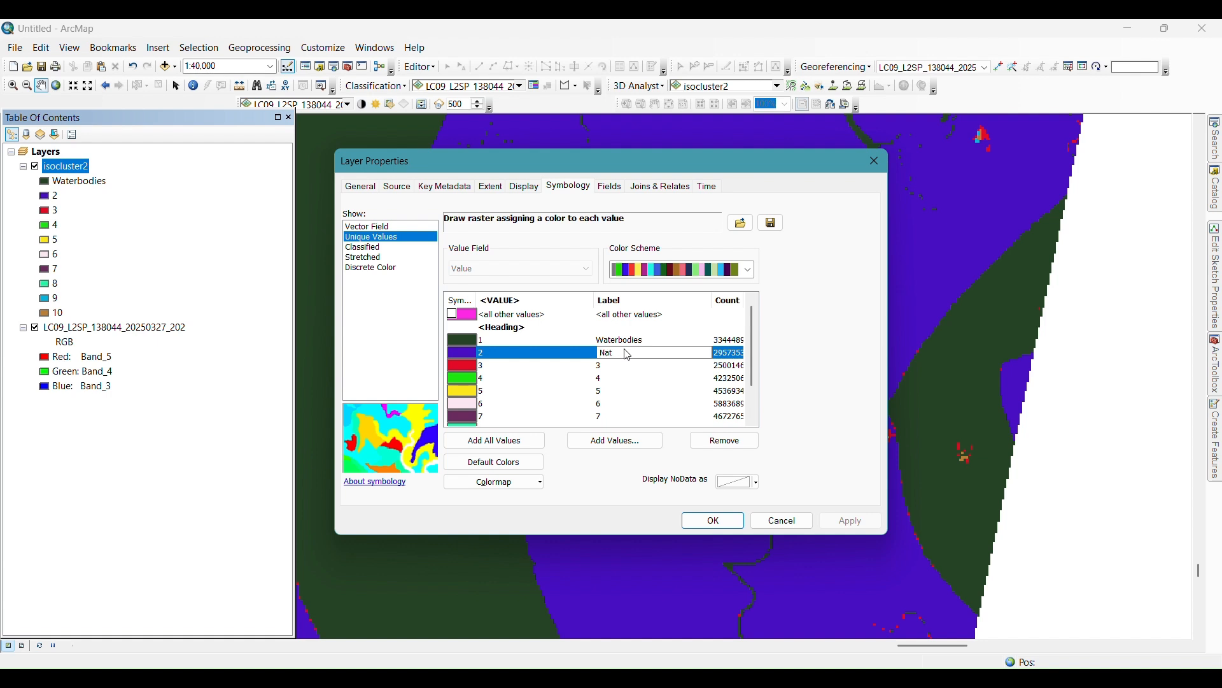
{"action": "type", "text": "Natural Vegeta"}
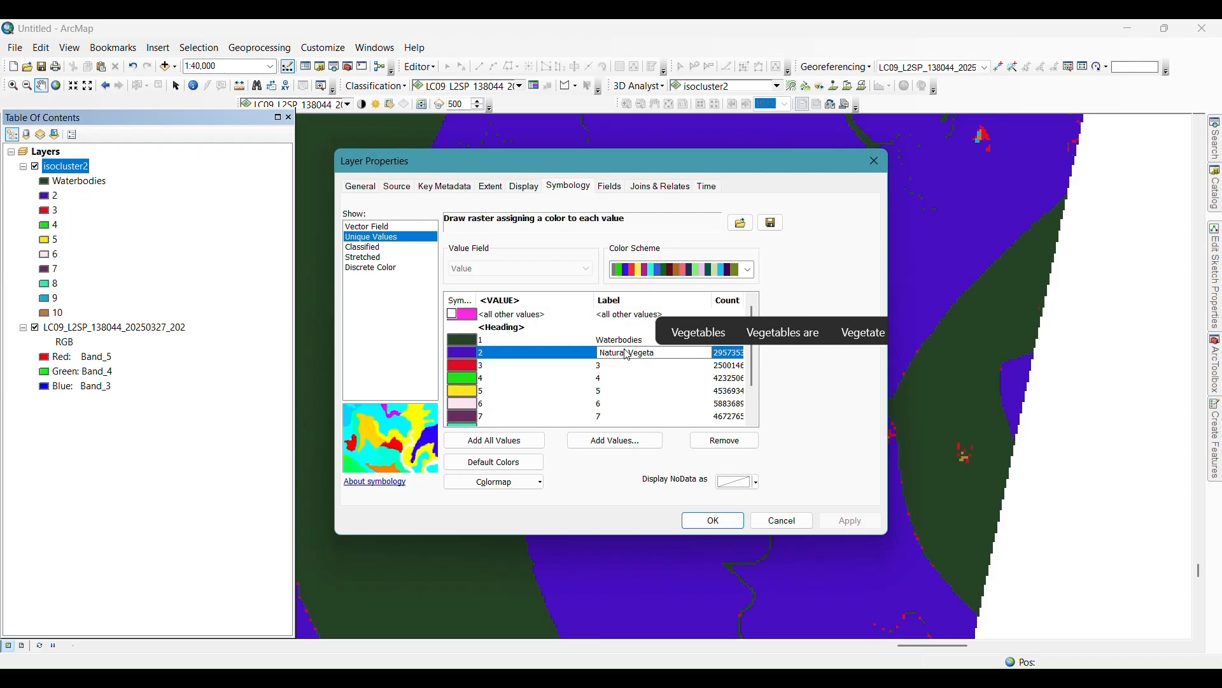
{"action": "type", "text": "tion"}
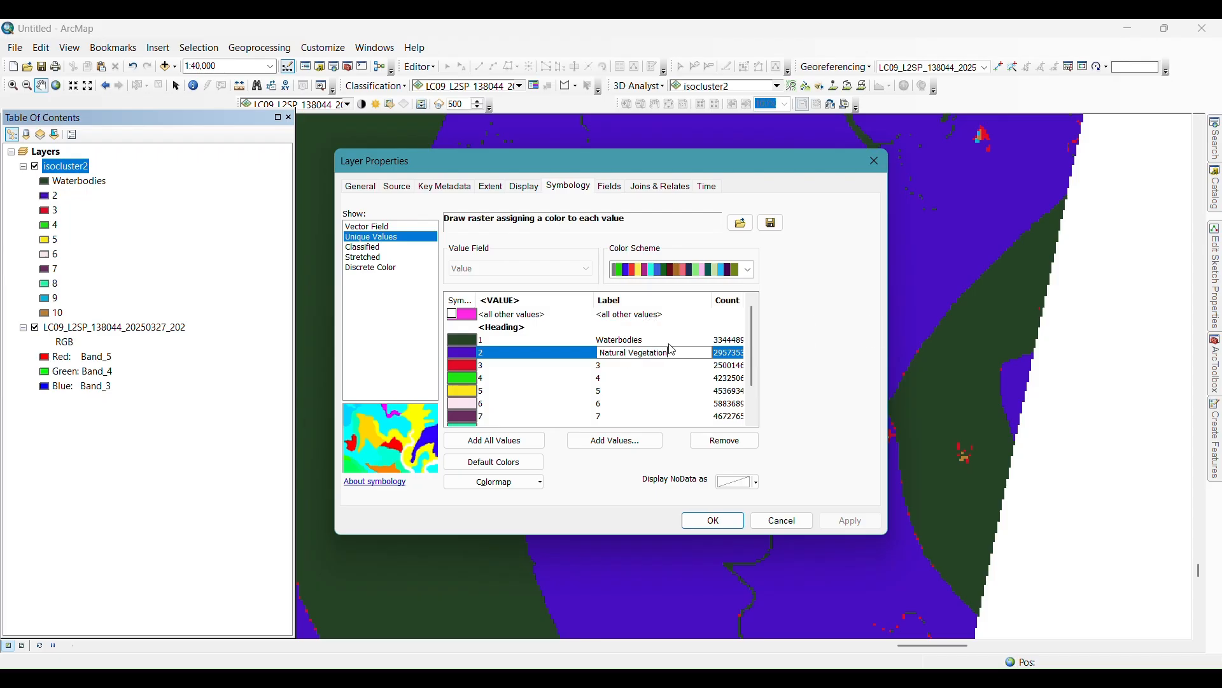
{"action": "key", "text": "Return"}
{"action": "left_click", "coordinate": [716, 522]}
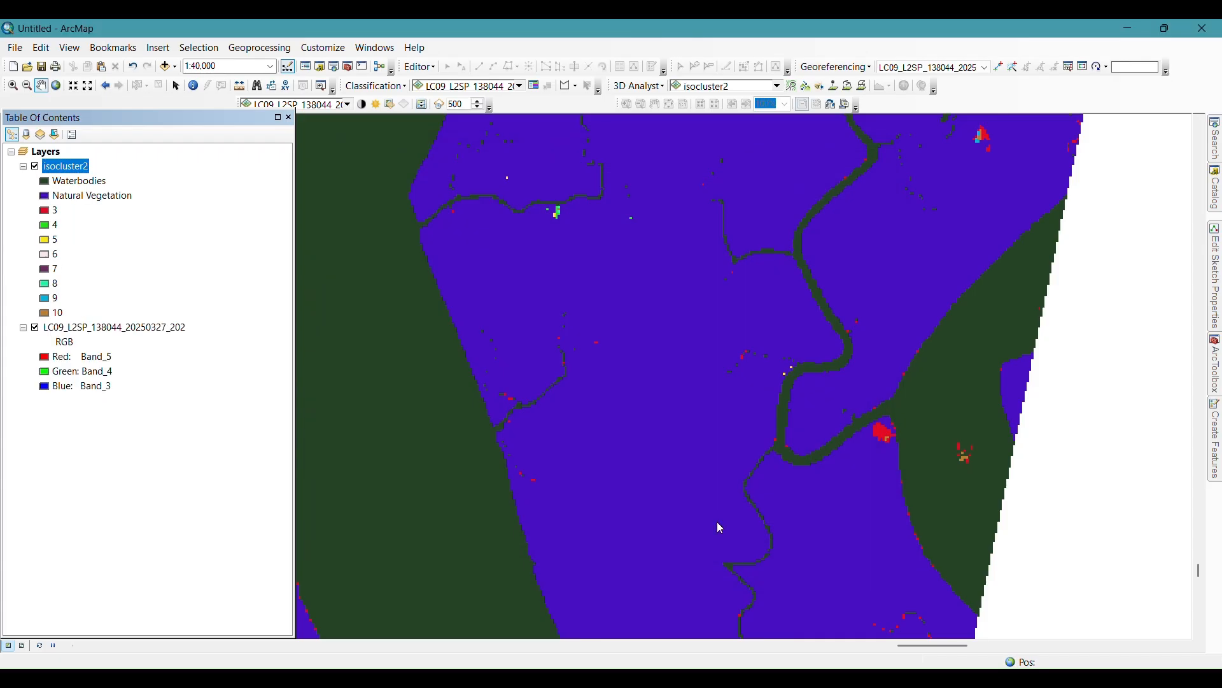
Step: Survey the isocluster2 classification from the scene's southeastern edge to the class 3 cluster around the large river bend farther northwest
{"action": "scroll", "coordinate": [666, 465], "scroll_direction": "up", "scroll_amount": 2}
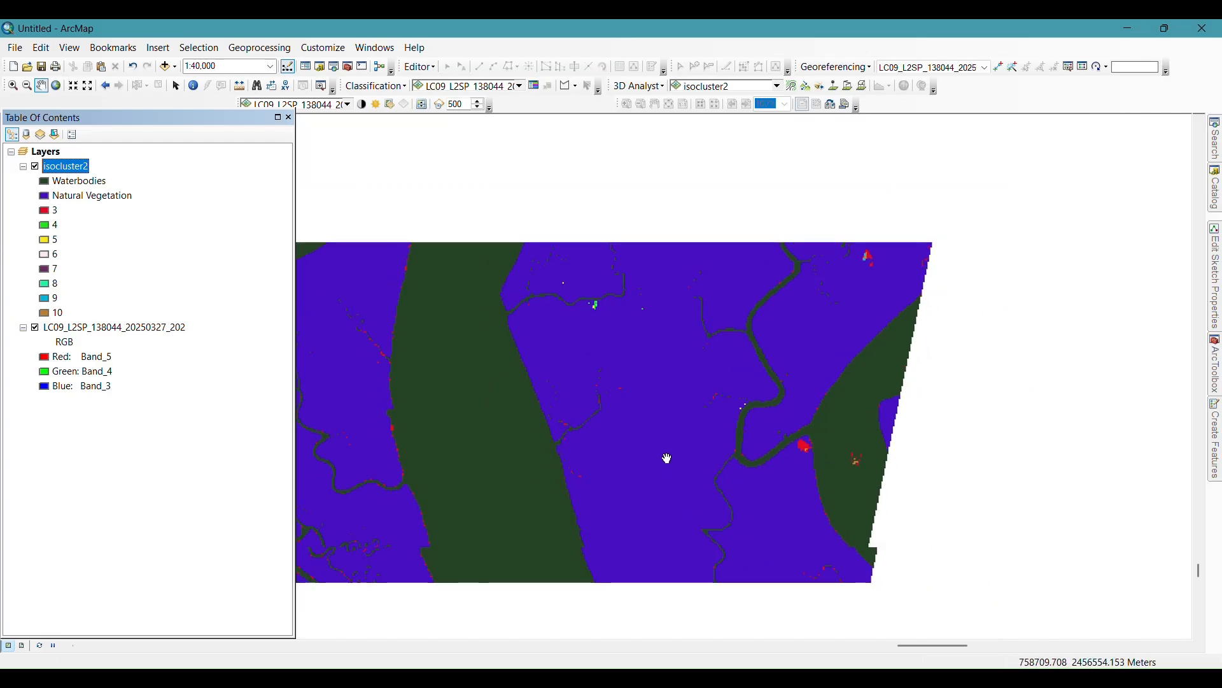
{"action": "scroll", "coordinate": [666, 456], "scroll_direction": "up", "scroll_amount": 3}
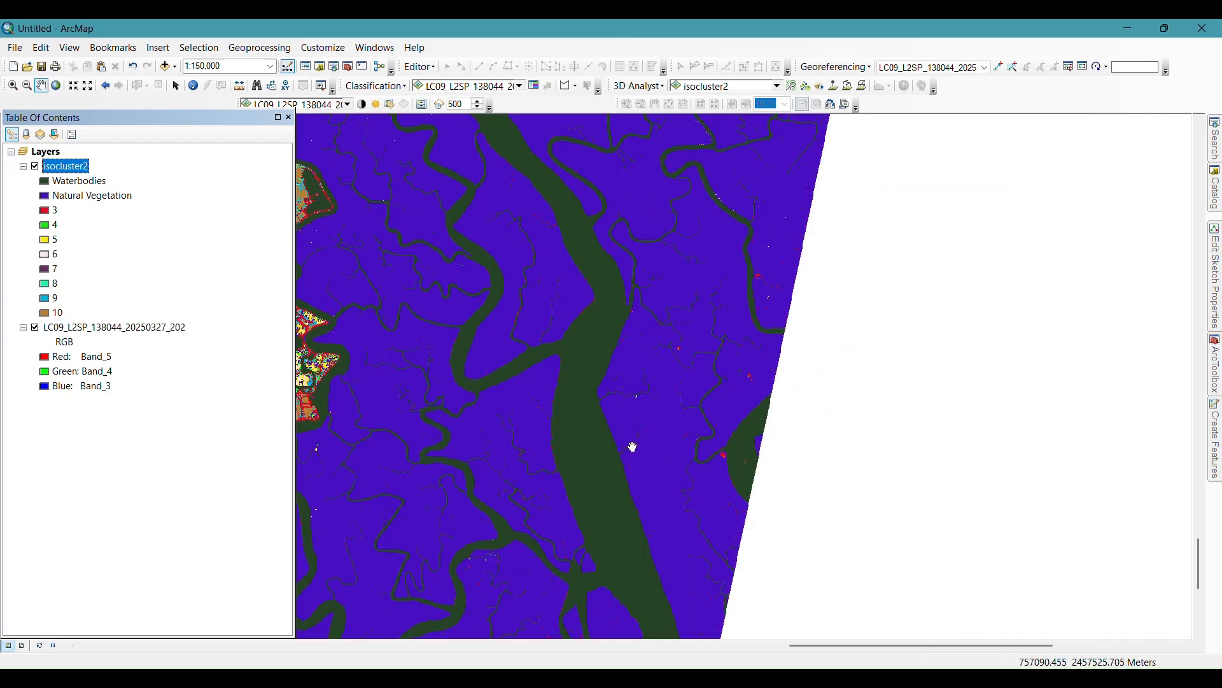
{"action": "left_click_drag", "start_coordinate": [465, 442], "coordinate": [911, 401]}
{"action": "left_click_drag", "start_coordinate": [682, 405], "coordinate": [974, 508]}
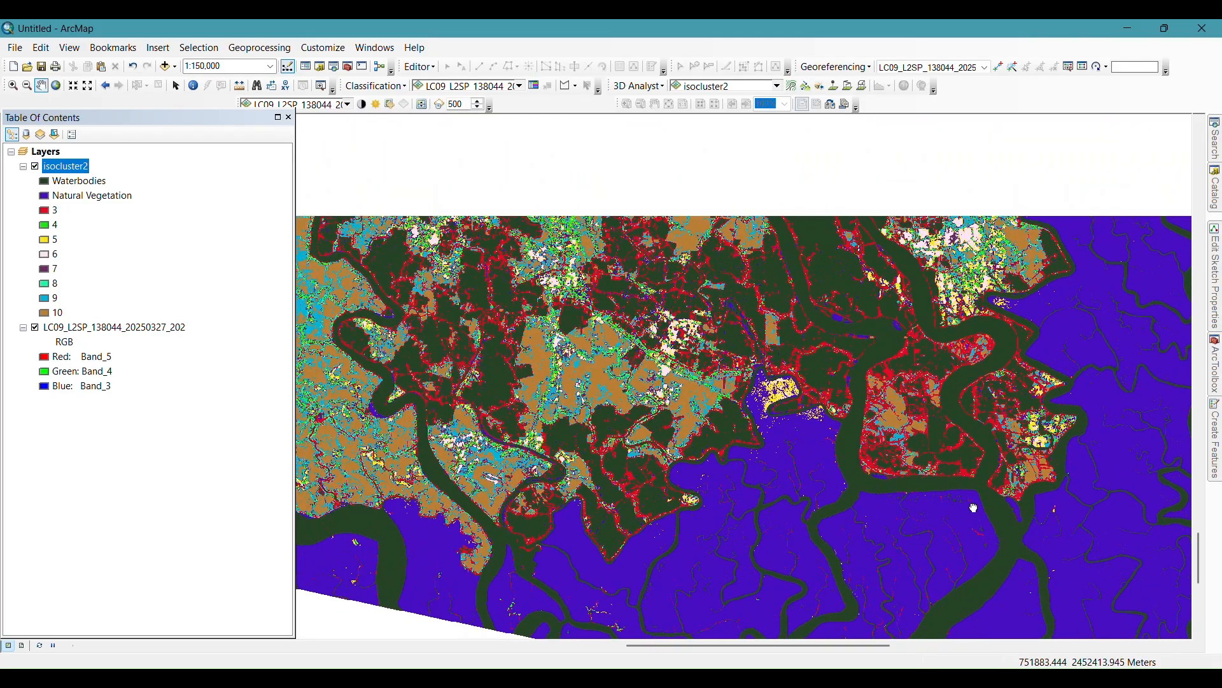
{"action": "scroll", "coordinate": [598, 402], "scroll_direction": "up", "scroll_amount": 2}
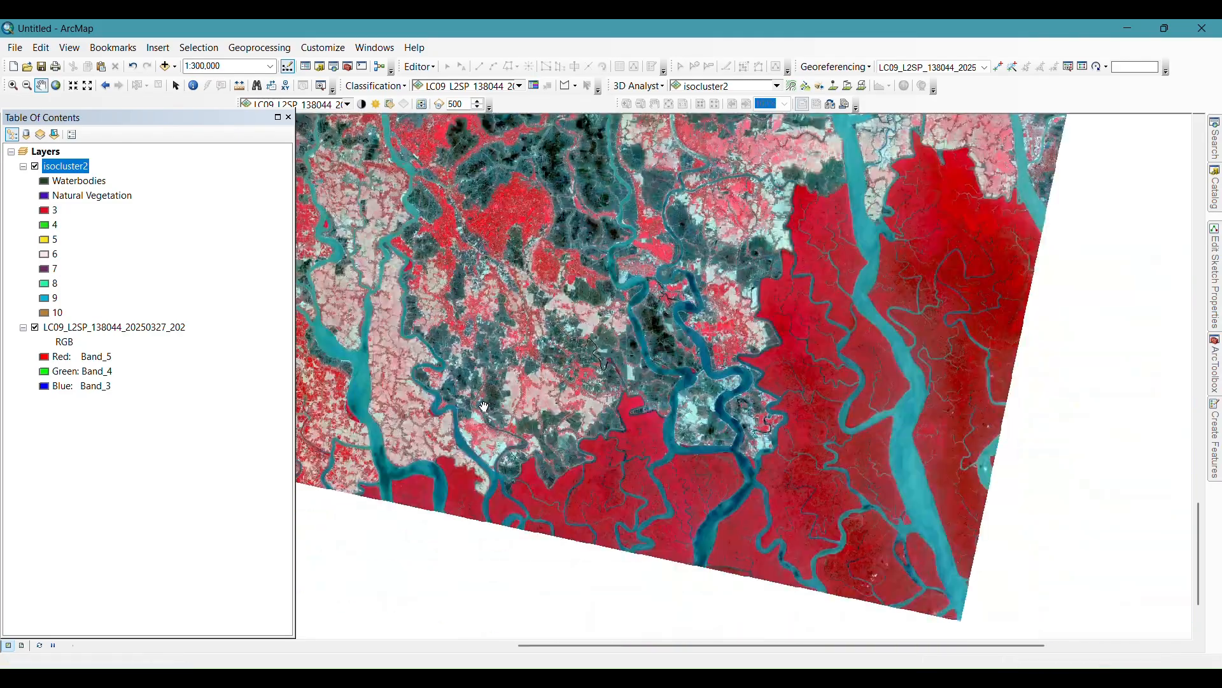
{"action": "scroll", "coordinate": [468, 376], "scroll_direction": "down", "scroll_amount": 1}
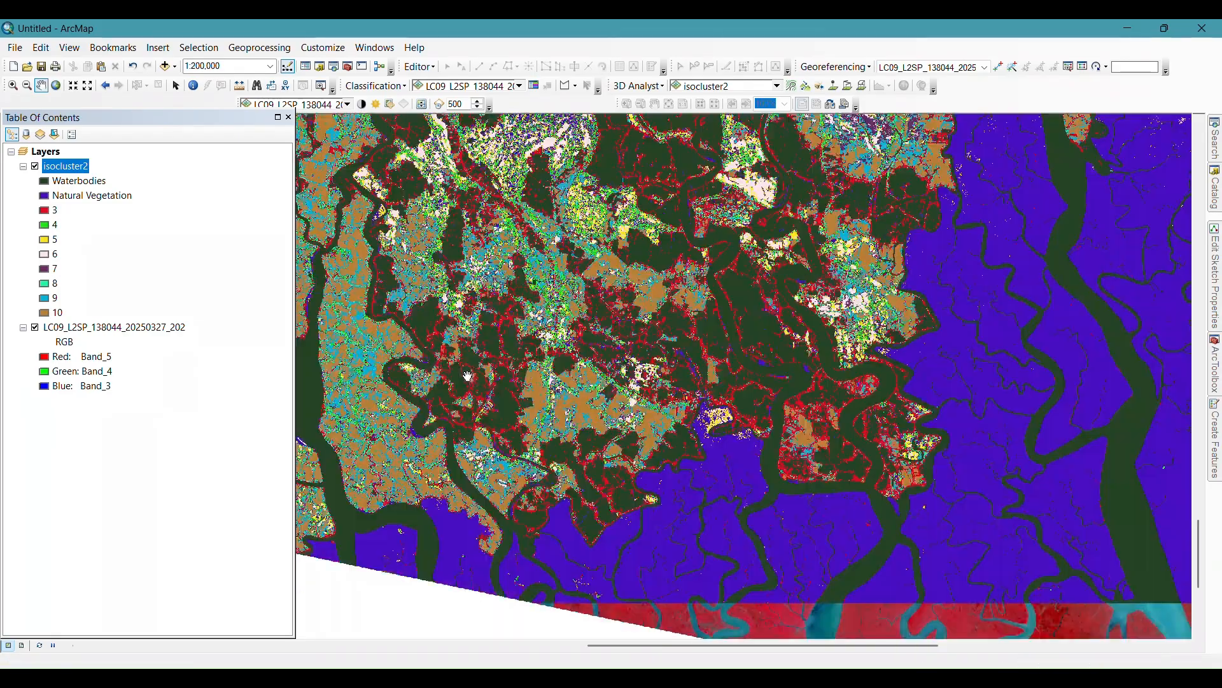
{"action": "left_click_drag", "start_coordinate": [451, 333], "coordinate": [859, 355]}
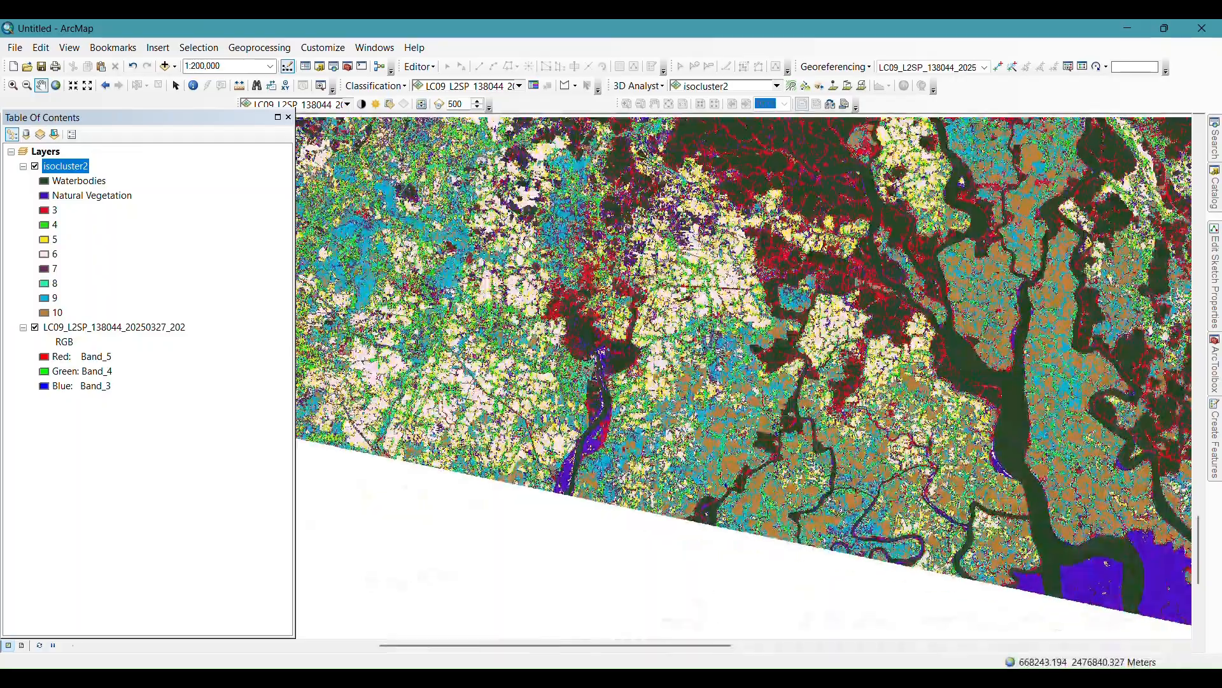
{"action": "scroll", "coordinate": [540, 230], "scroll_direction": "up", "scroll_amount": 1}
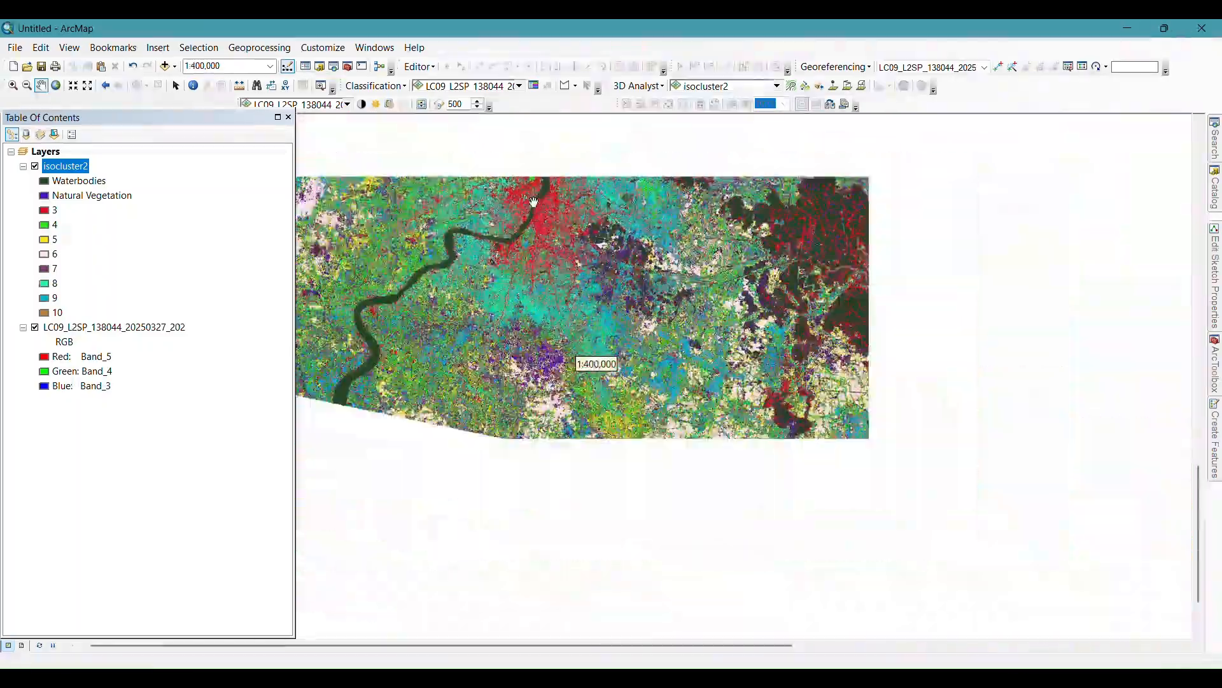
{"action": "scroll", "coordinate": [541, 315], "scroll_direction": "down", "scroll_amount": 2}
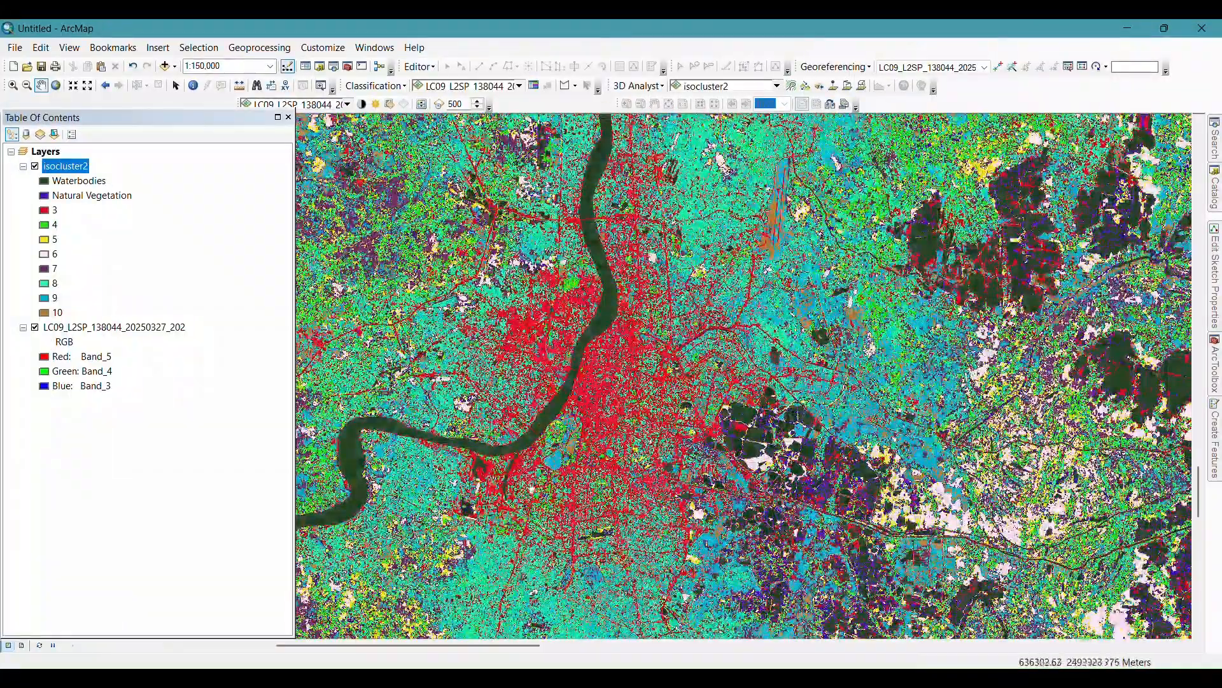
{"action": "scroll", "coordinate": [573, 344], "scroll_direction": "down", "scroll_amount": 1}
{"action": "scroll", "coordinate": [623, 360], "scroll_direction": "down", "scroll_amount": 1}
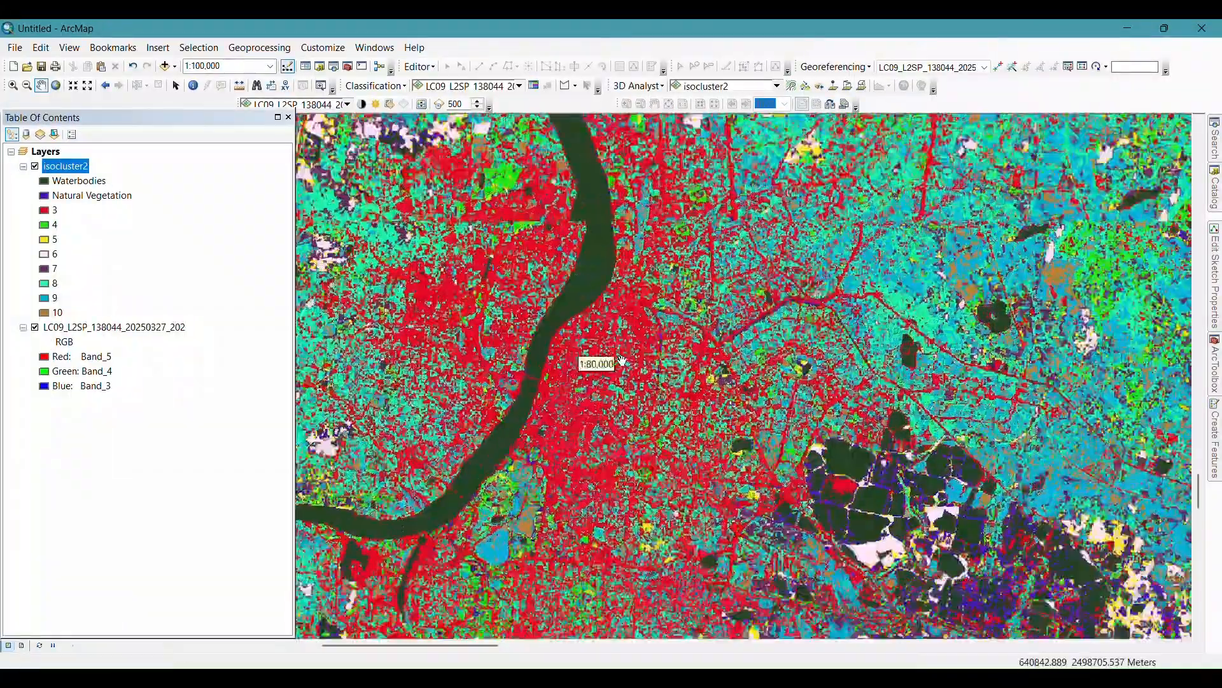
{"action": "scroll", "coordinate": [585, 386], "scroll_direction": "down", "scroll_amount": 2}
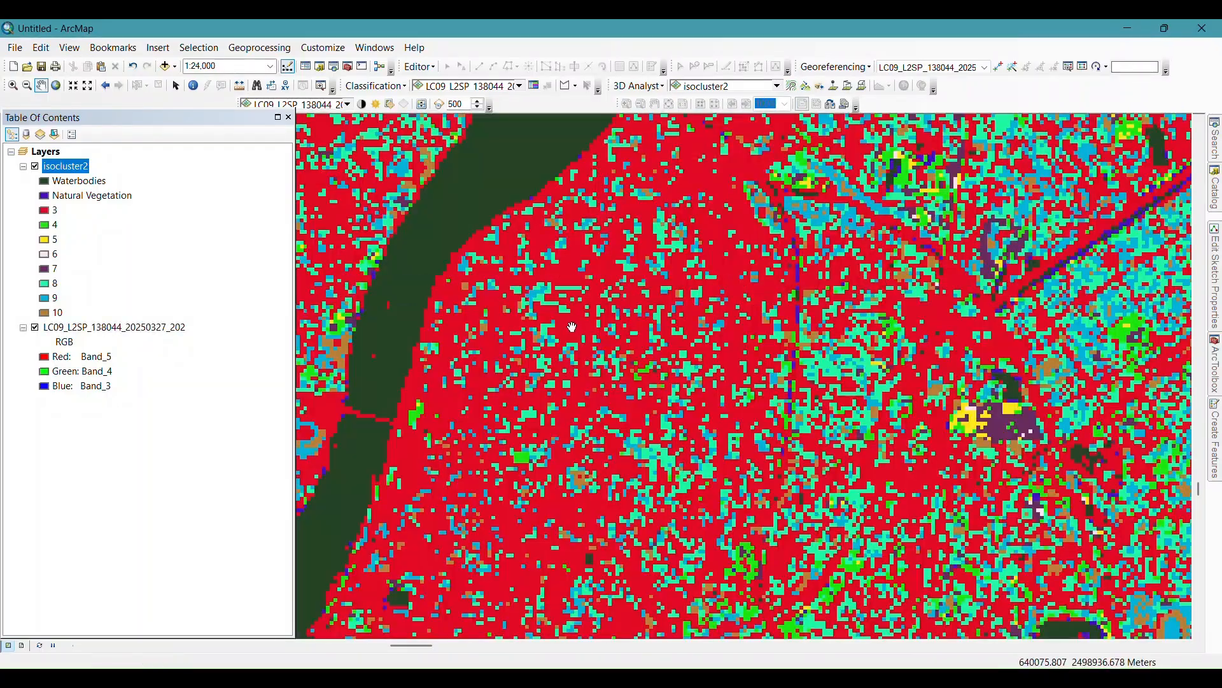
Step: Toggle isocluster2 off and on to compare the class 3 area beside the river with the false-colour composite
{"action": "left_click", "coordinate": [35, 167]}
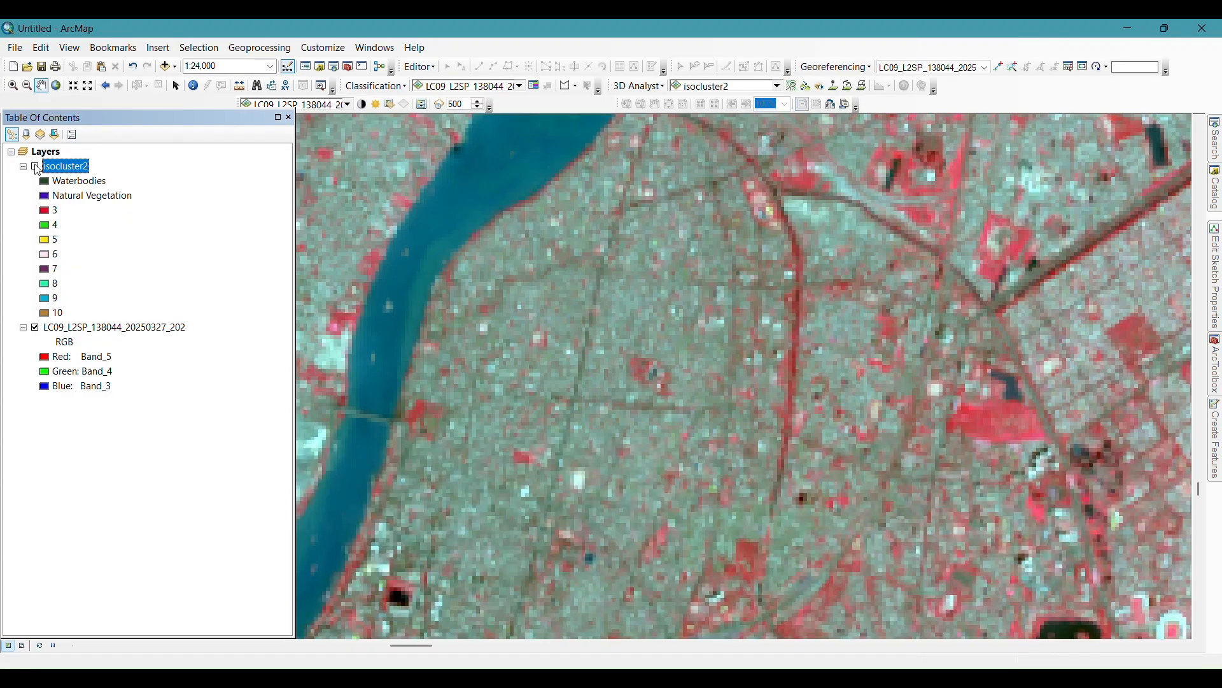
{"action": "left_click", "coordinate": [37, 168]}
{"action": "left_click", "coordinate": [36, 168]}
{"action": "left_click", "coordinate": [36, 167]}
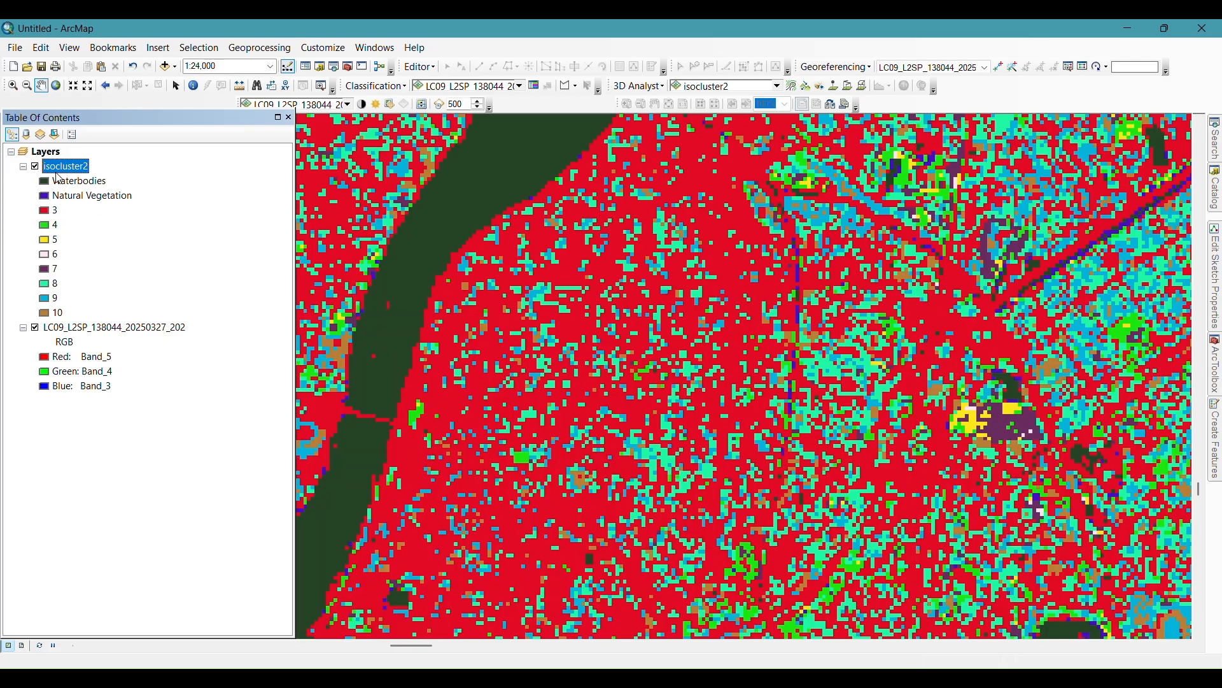
Step: Label class 3 of the isocluster2 layer as Built-Up in its unique-values symbology
{"action": "left_click", "coordinate": [72, 166]}
{"action": "left_click", "coordinate": [95, 165]}
{"action": "left_click", "coordinate": [146, 168]}
{"action": "double_click", "coordinate": [80, 167]}
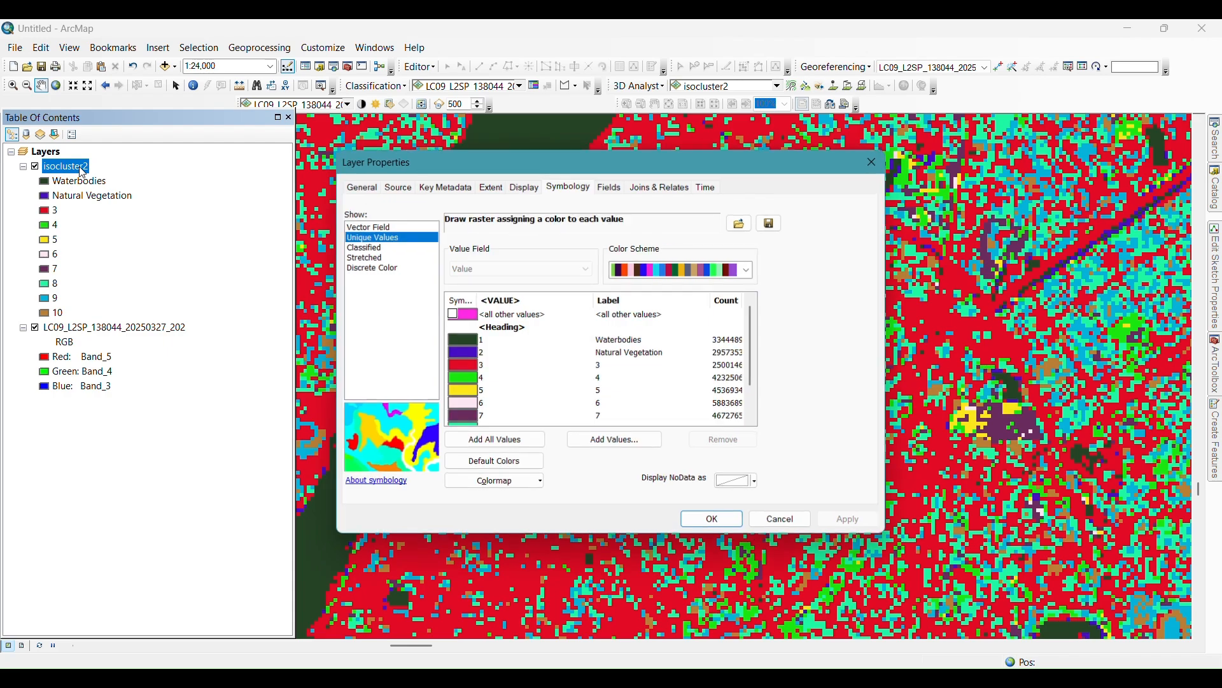
{"action": "left_click", "coordinate": [601, 369]}
{"action": "left_click", "coordinate": [609, 368]}
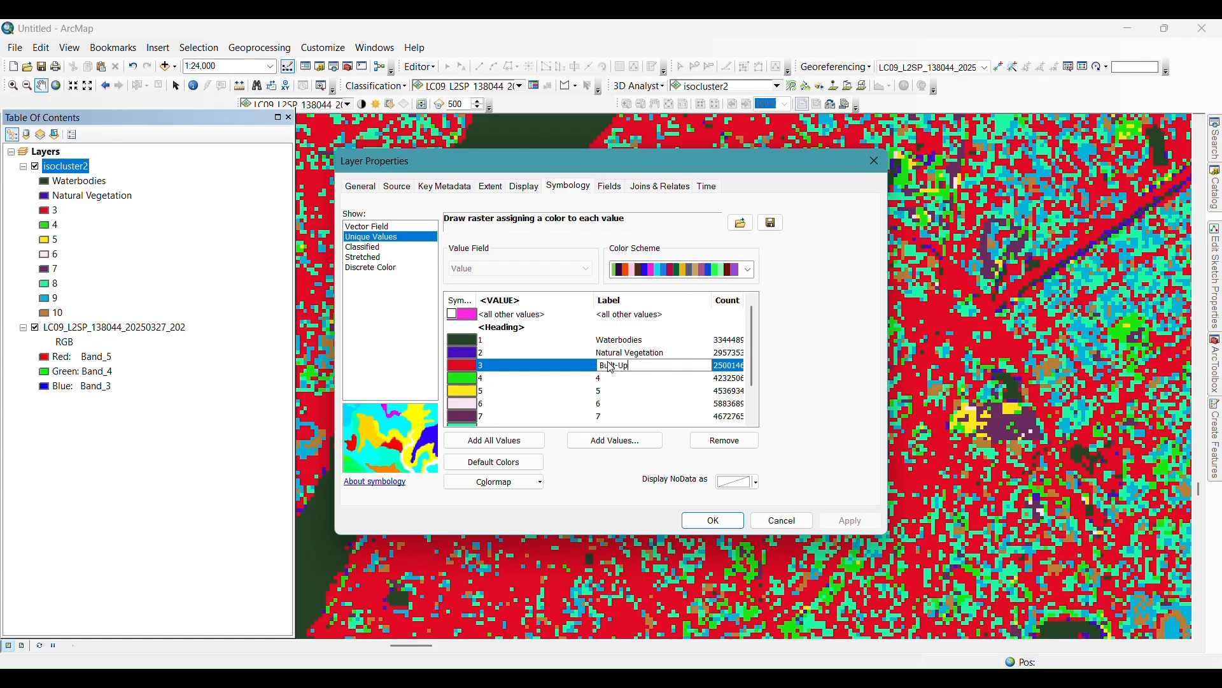
{"action": "key", "text": "Return"}
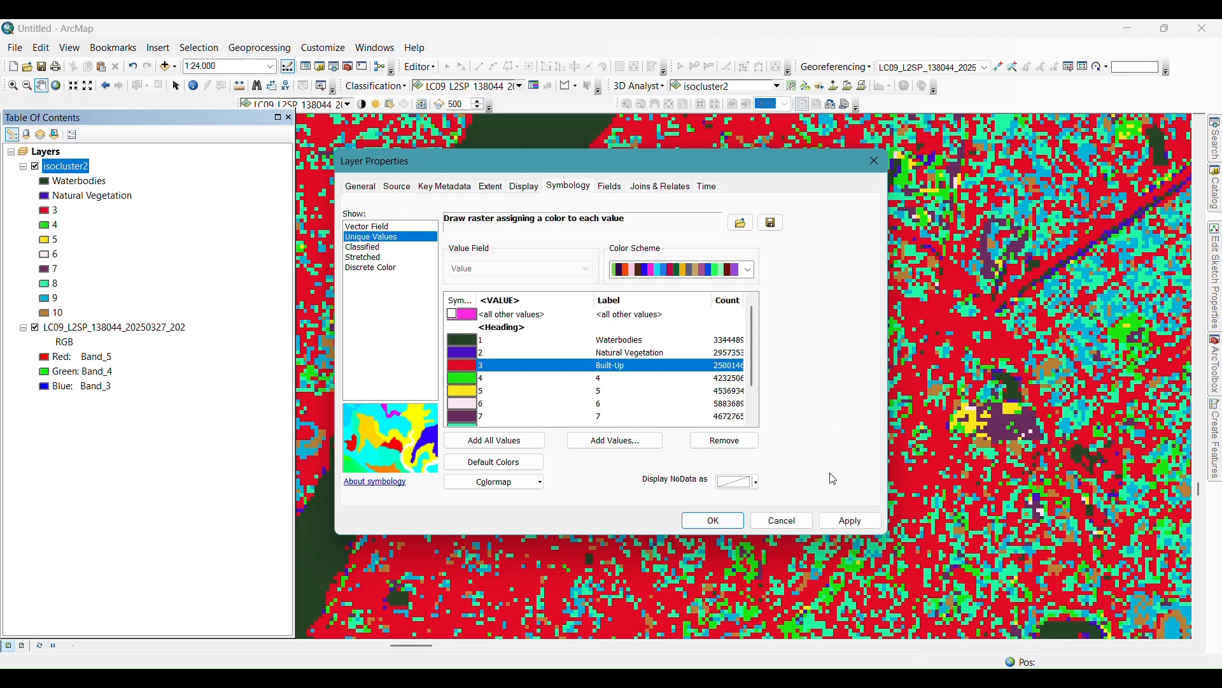
{"action": "left_click", "coordinate": [843, 520]}
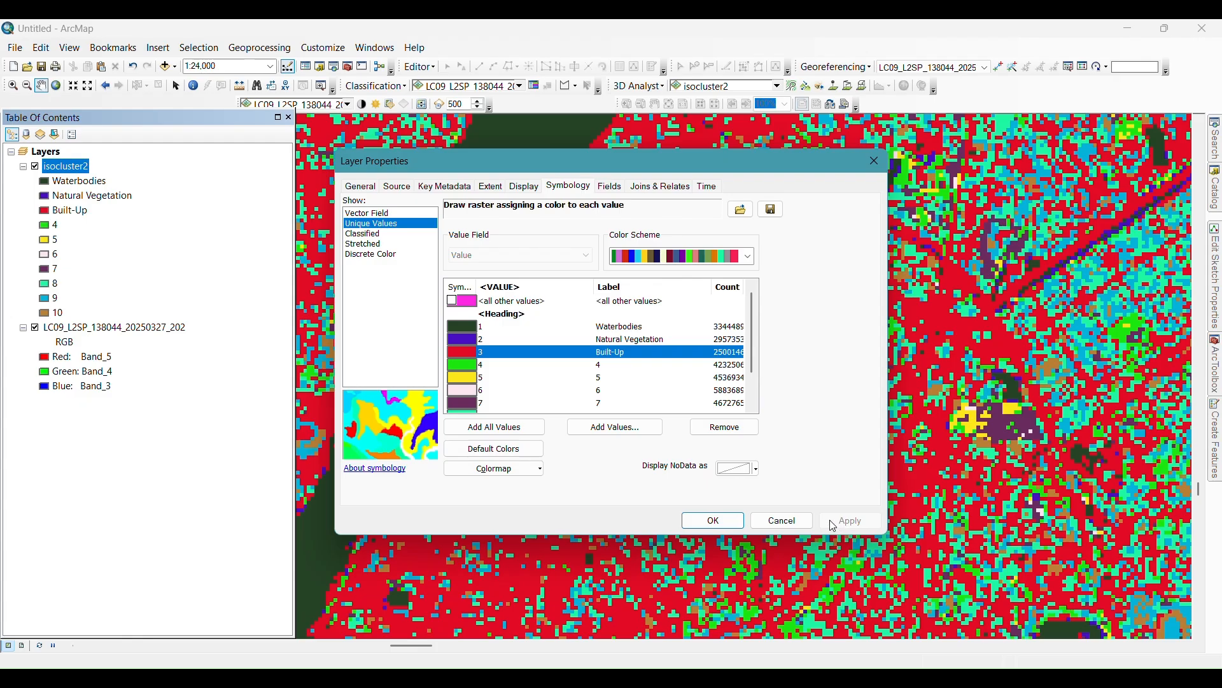
{"action": "left_click", "coordinate": [713, 521]}
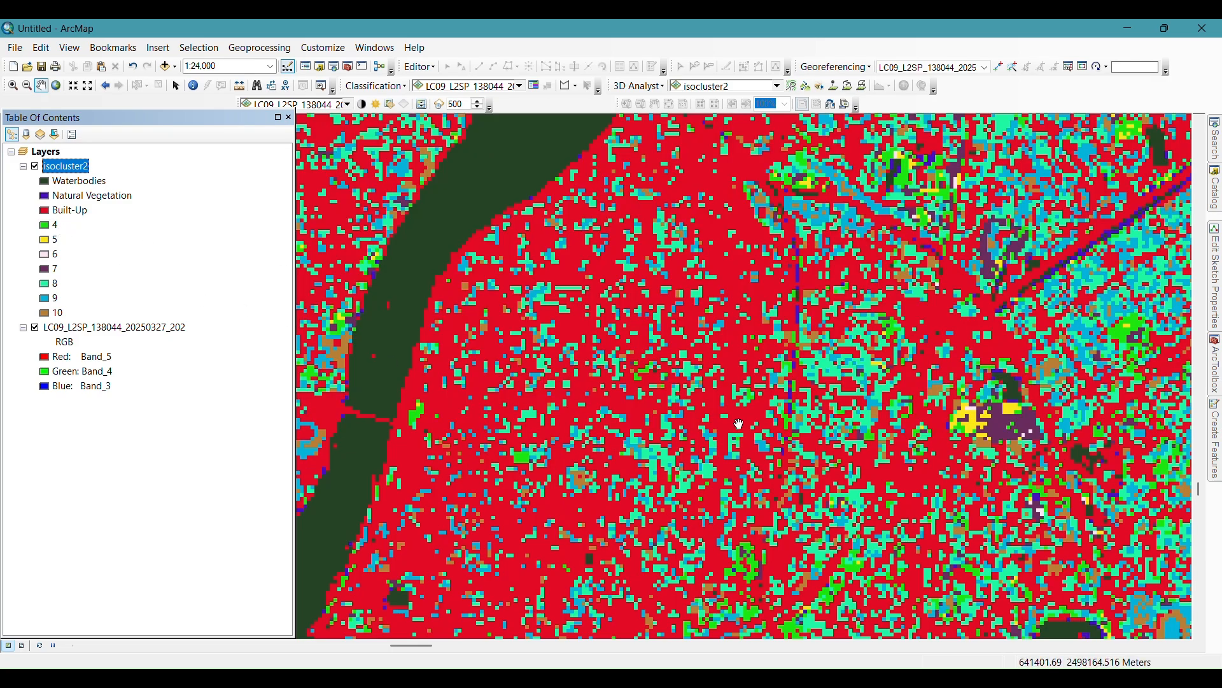
Step: Examine the unlabelled classes of isocluster2 in the area west and northwest of the built-up river bend
{"action": "scroll", "coordinate": [739, 423], "scroll_direction": "up", "scroll_amount": 1}
{"action": "scroll", "coordinate": [740, 424], "scroll_direction": "up", "scroll_amount": 3}
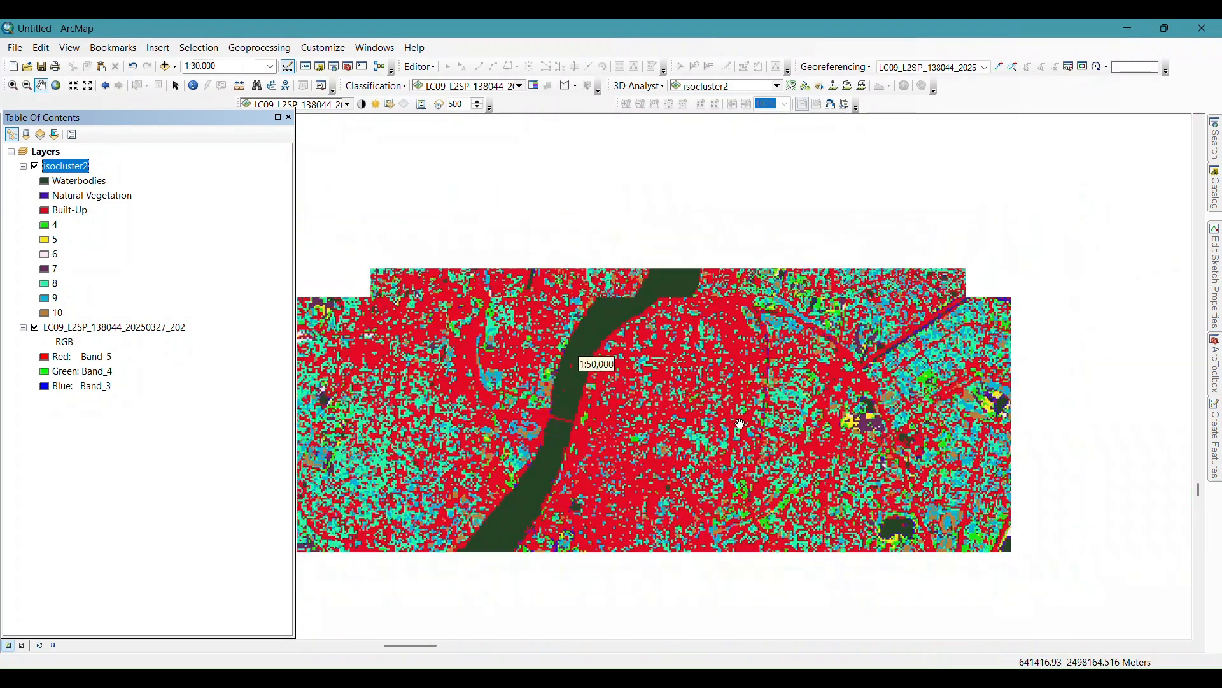
{"action": "scroll", "coordinate": [738, 408], "scroll_direction": "up", "scroll_amount": 3}
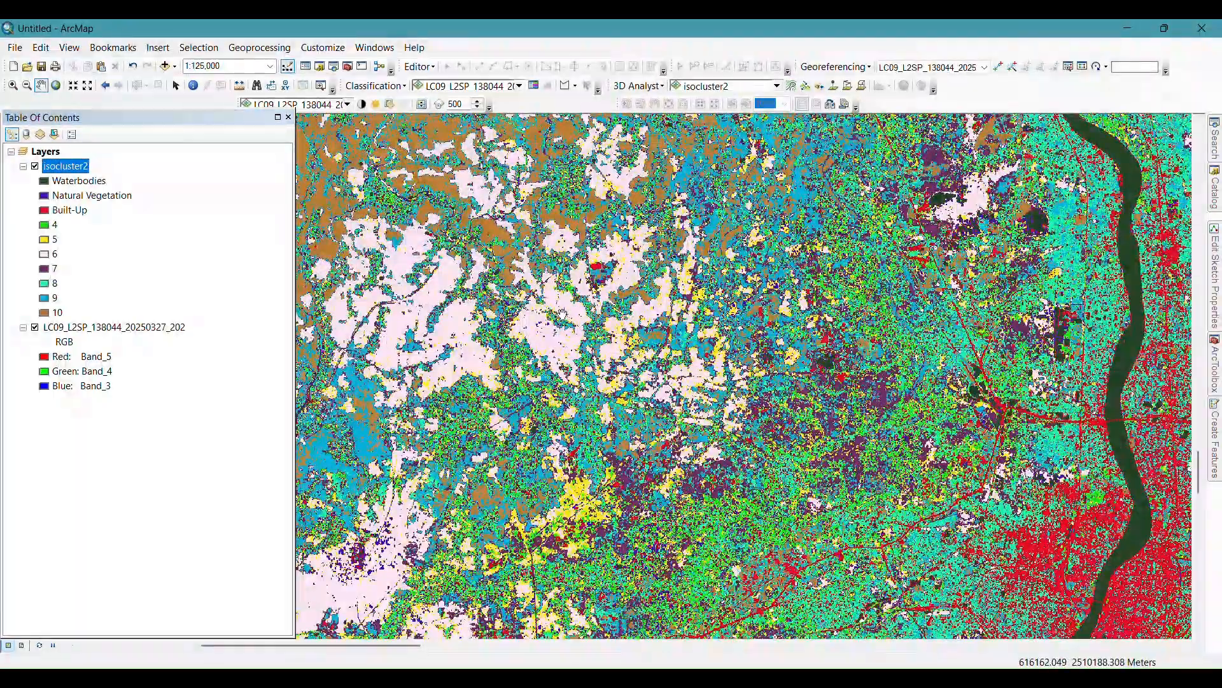
{"action": "left_click_drag", "start_coordinate": [493, 319], "coordinate": [756, 407]}
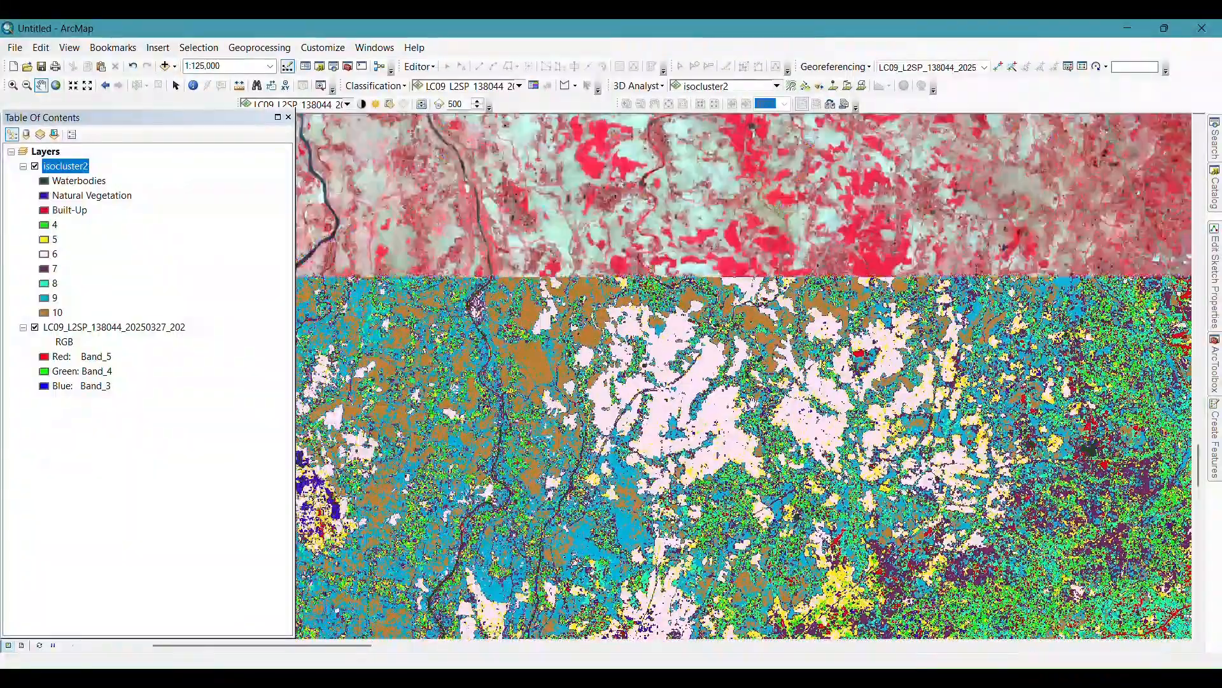
Step: Hide isocluster2 and examine the false-colour composite across the scene's western, southern and southeastern parts
{"action": "left_click", "coordinate": [35, 166]}
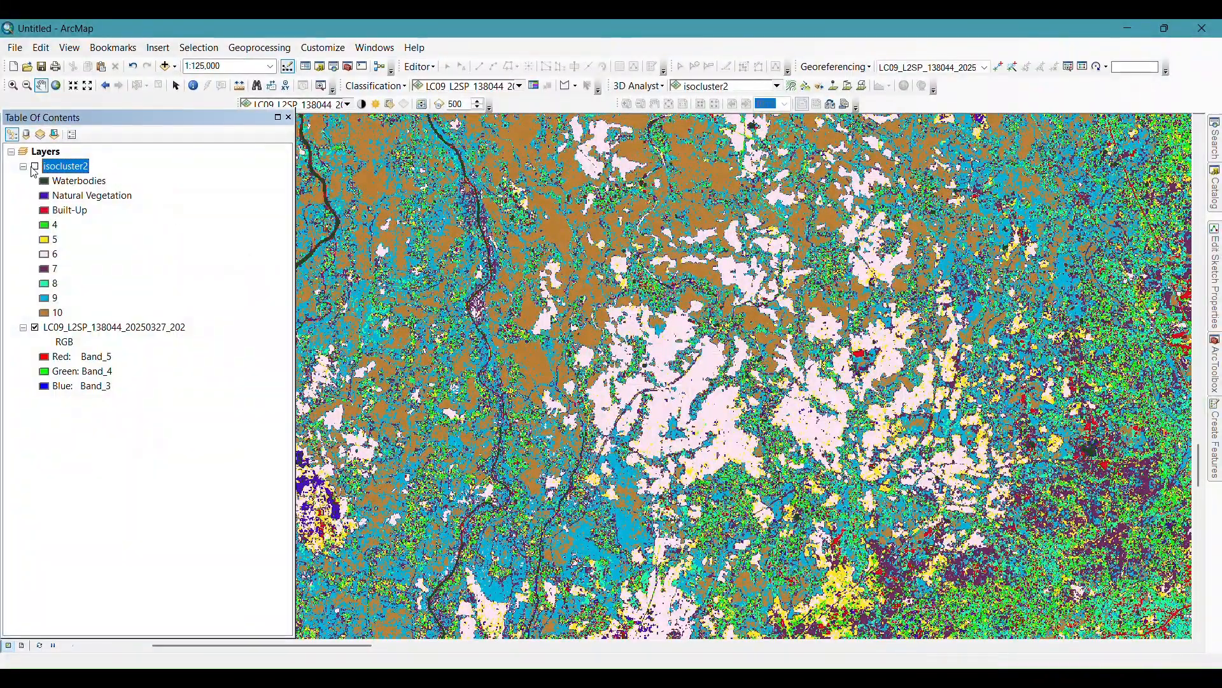
{"action": "scroll", "coordinate": [716, 423], "scroll_direction": "up", "scroll_amount": 2}
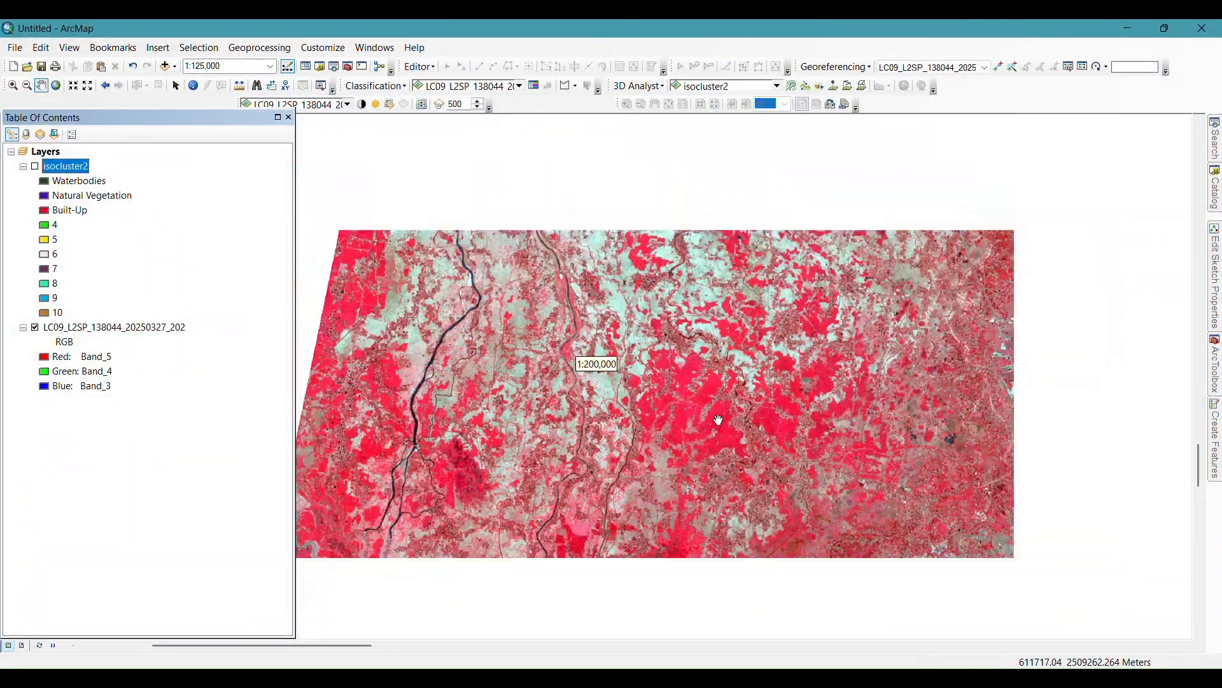
{"action": "left_click_drag", "start_coordinate": [710, 413], "coordinate": [710, 224]}
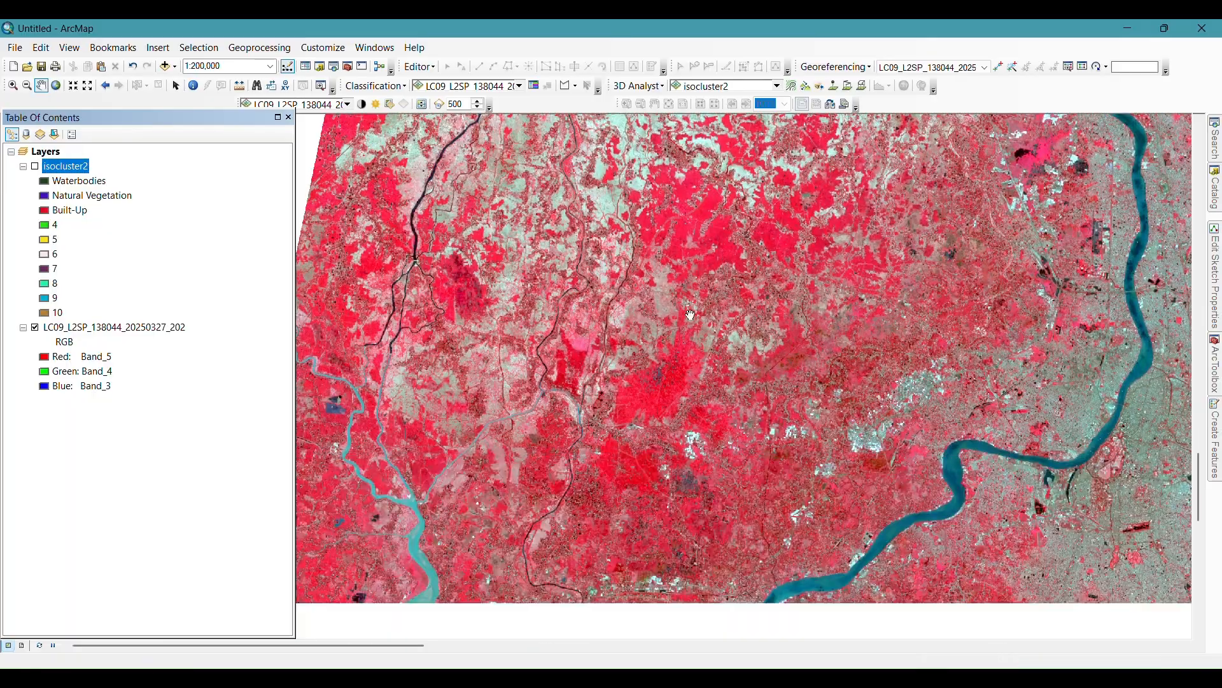
{"action": "left_click_drag", "start_coordinate": [449, 496], "coordinate": [632, 347]}
{"action": "left_click_drag", "start_coordinate": [974, 318], "coordinate": [802, 359]}
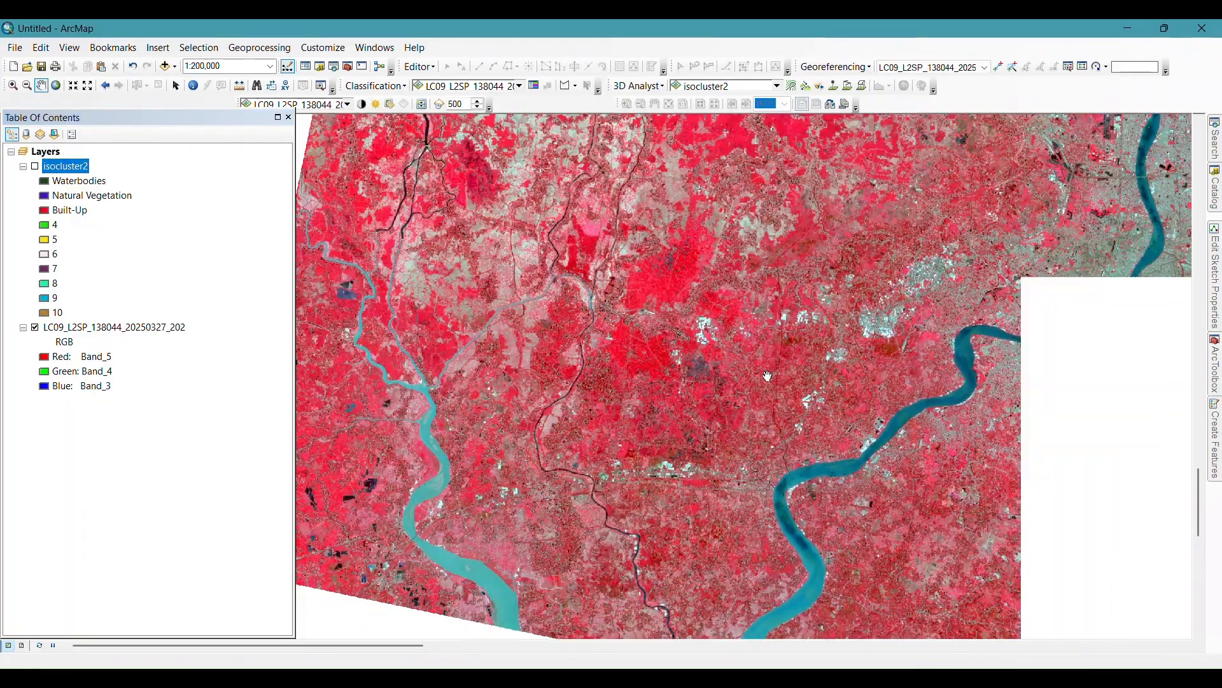
{"action": "scroll", "coordinate": [802, 360], "scroll_direction": "down", "scroll_amount": 3}
{"action": "scroll", "coordinate": [803, 360], "scroll_direction": "up", "scroll_amount": 4}
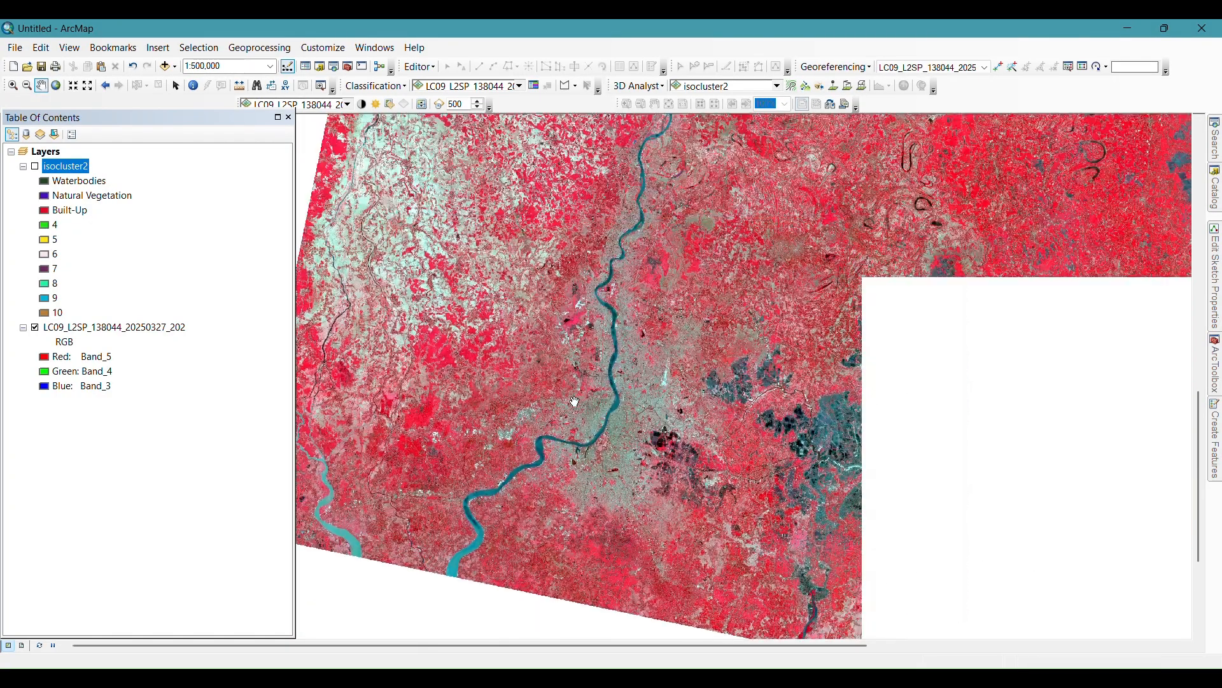
{"action": "left_click_drag", "start_coordinate": [820, 323], "coordinate": [656, 175]}
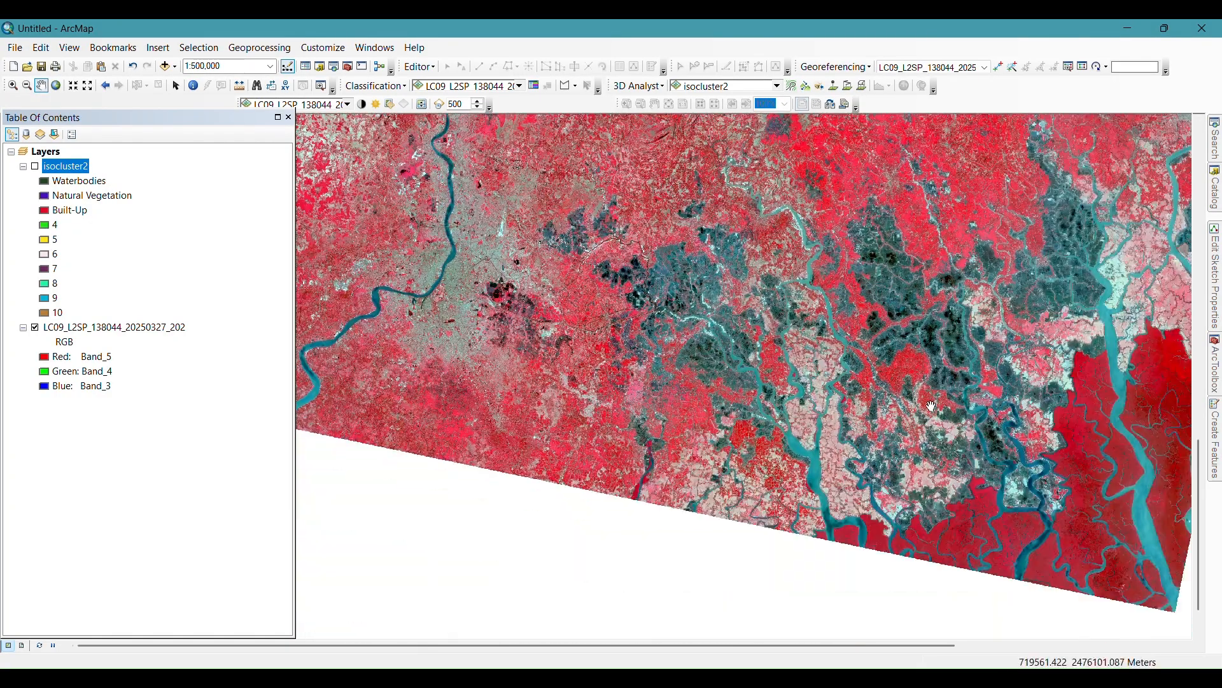
{"action": "left_click_drag", "start_coordinate": [747, 247], "coordinate": [1087, 557]}
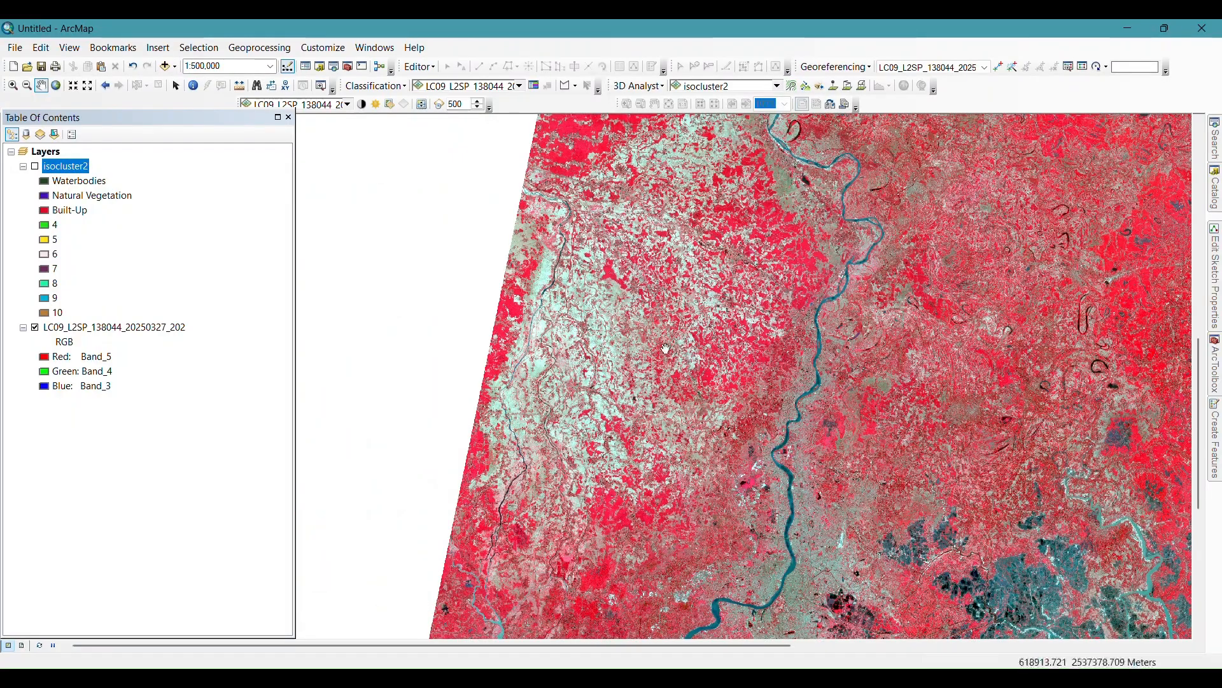
{"action": "left_click_drag", "start_coordinate": [750, 346], "coordinate": [749, 213]}
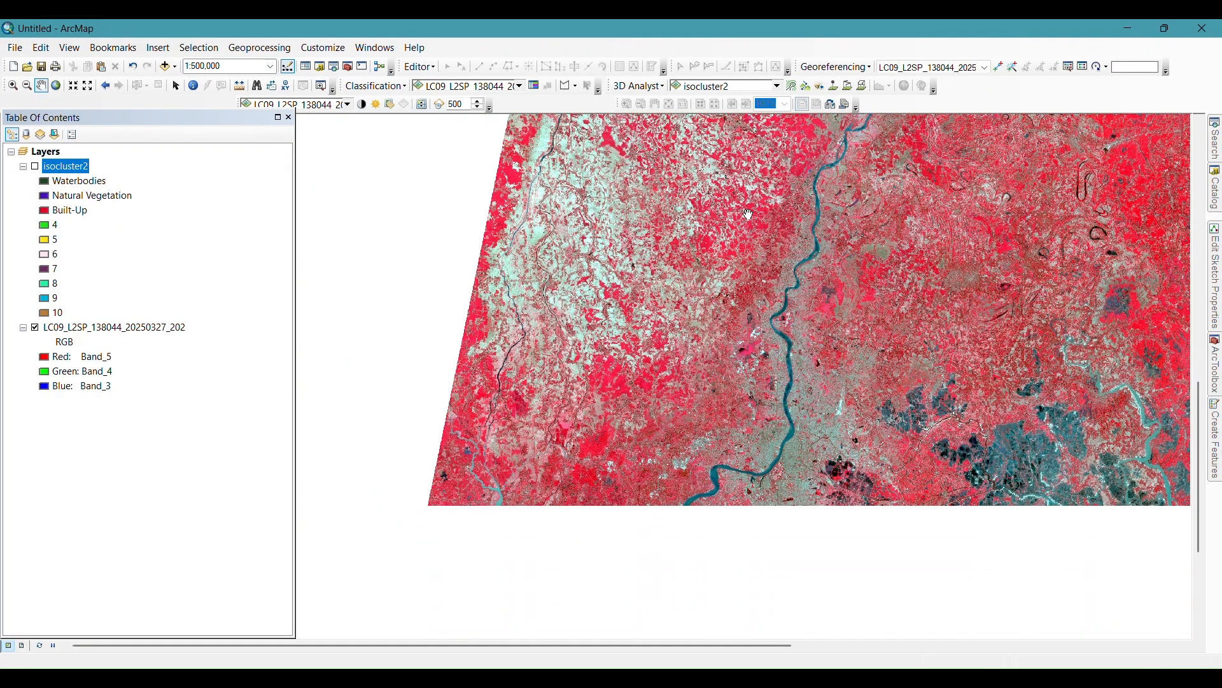
Step: Compare the bright red fields west of the river in the composite with class 6 by toggling isocluster2, leaving it shown
{"action": "scroll", "coordinate": [613, 376], "scroll_direction": "up", "scroll_amount": 1}
{"action": "scroll", "coordinate": [613, 376], "scroll_direction": "up", "scroll_amount": 5}
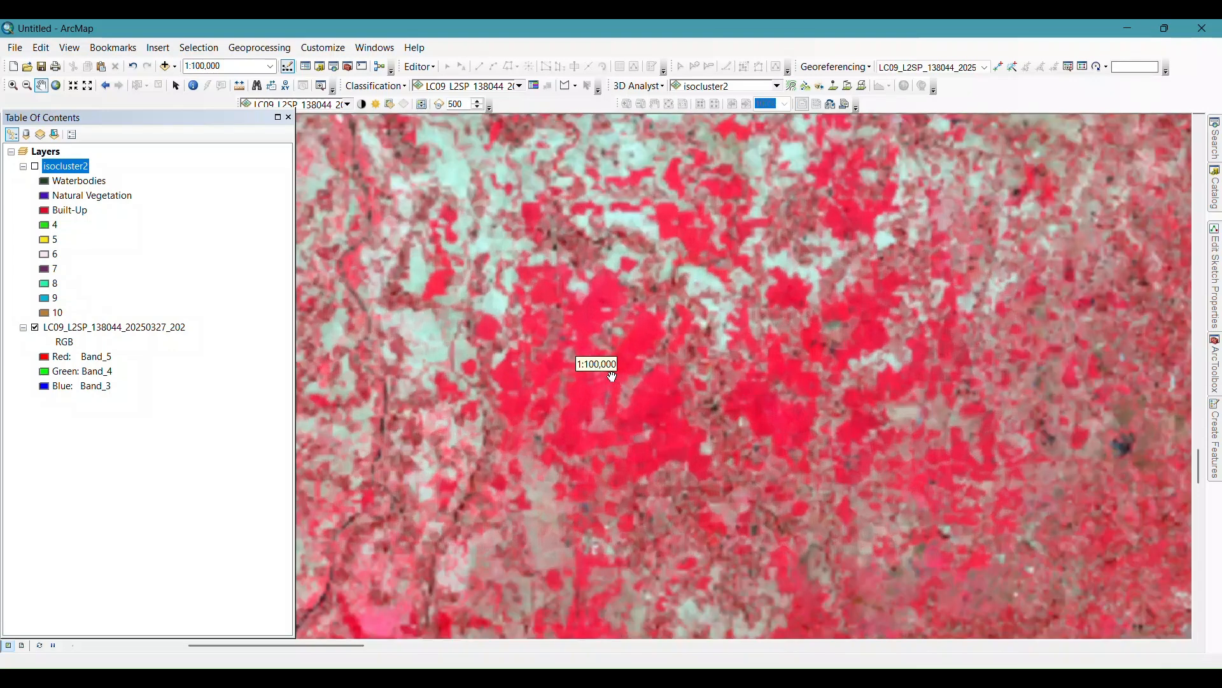
{"action": "scroll", "coordinate": [613, 376], "scroll_direction": "up", "scroll_amount": 4}
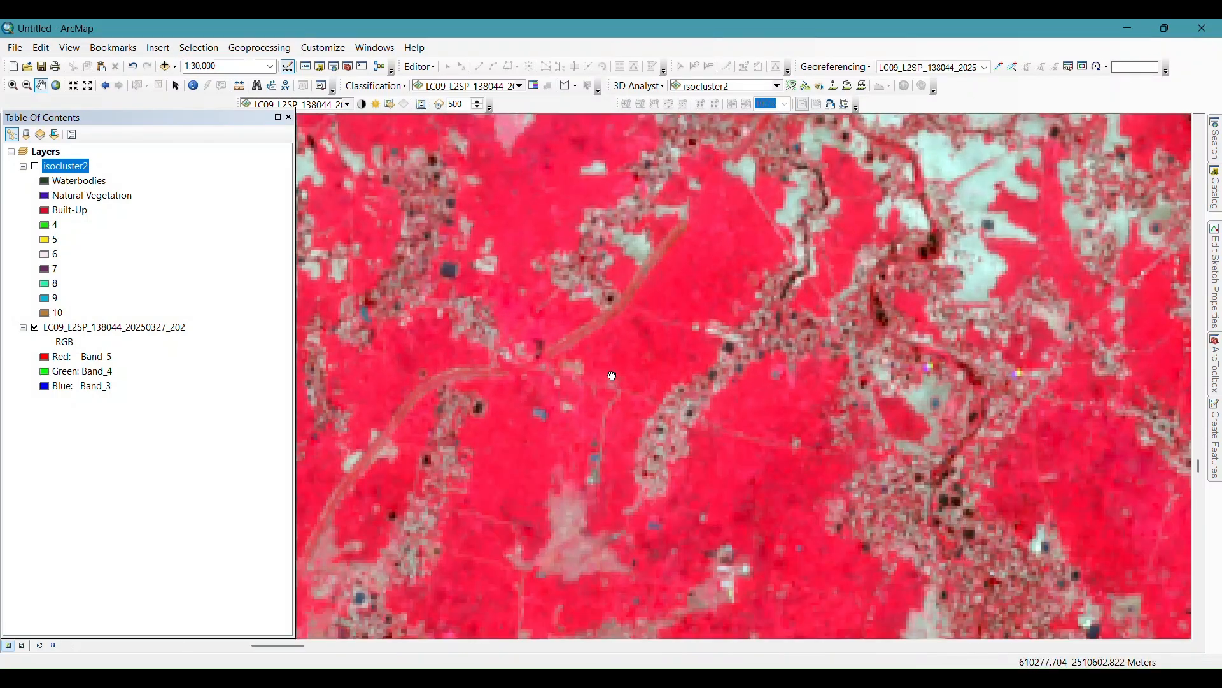
{"action": "left_click_drag", "start_coordinate": [613, 376], "coordinate": [691, 336]}
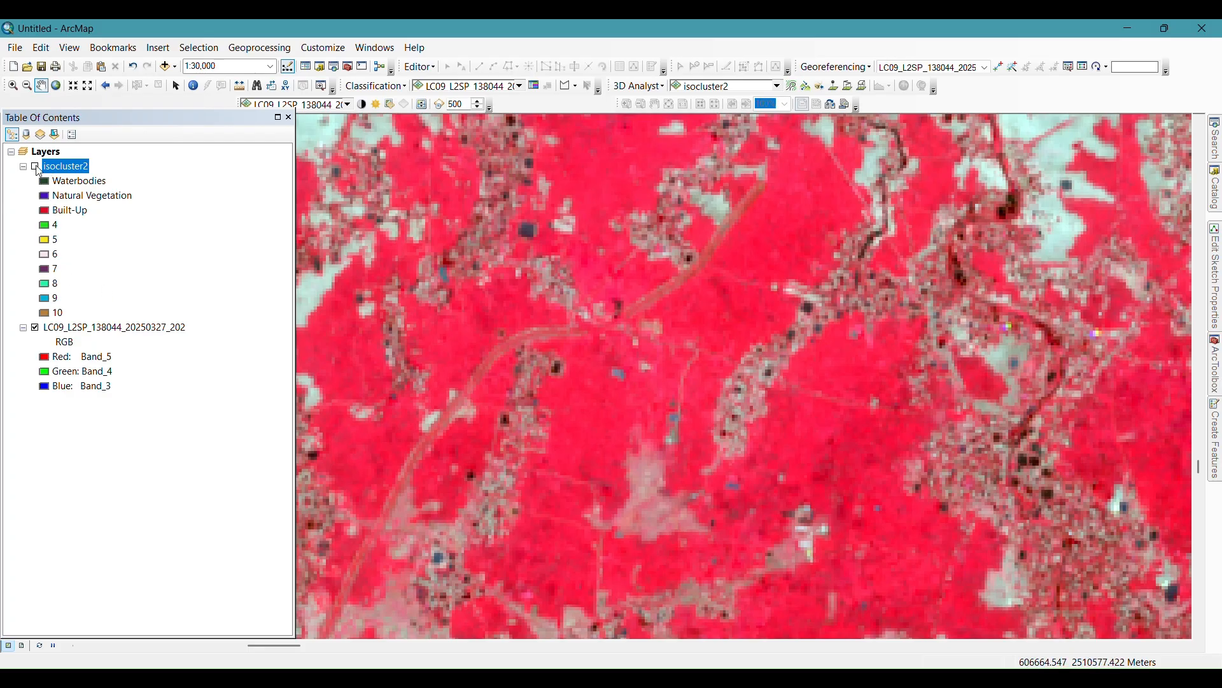
{"action": "left_click", "coordinate": [36, 168]}
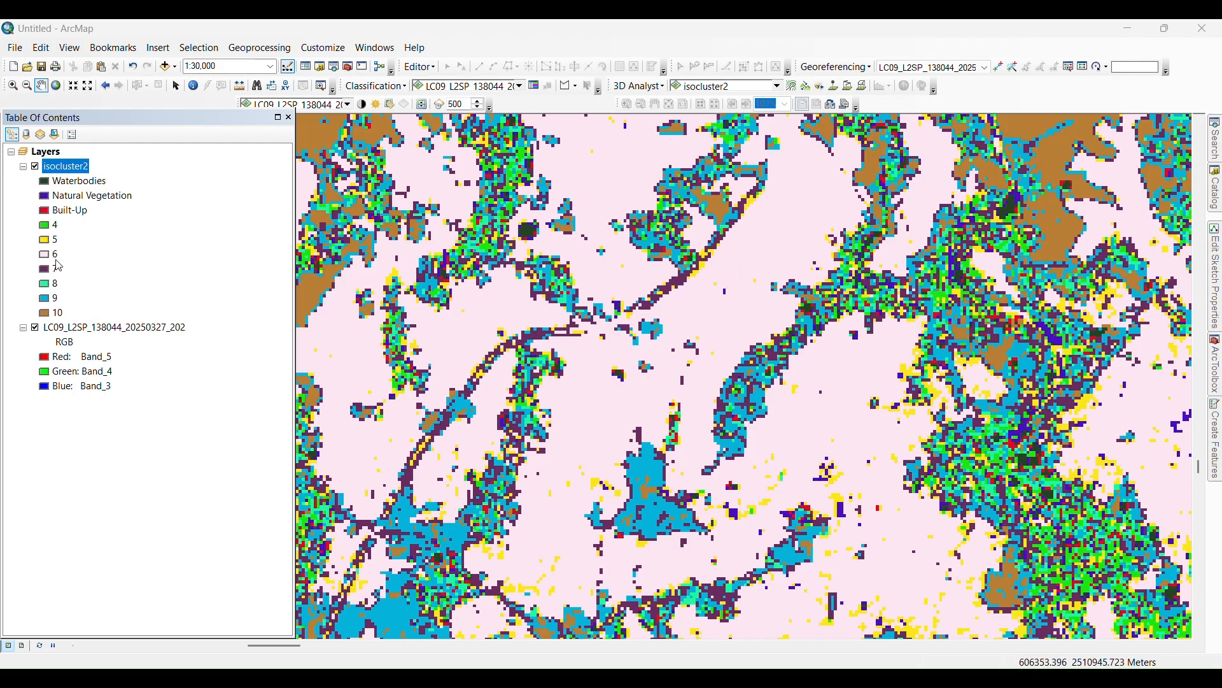
{"action": "left_click", "coordinate": [36, 167]}
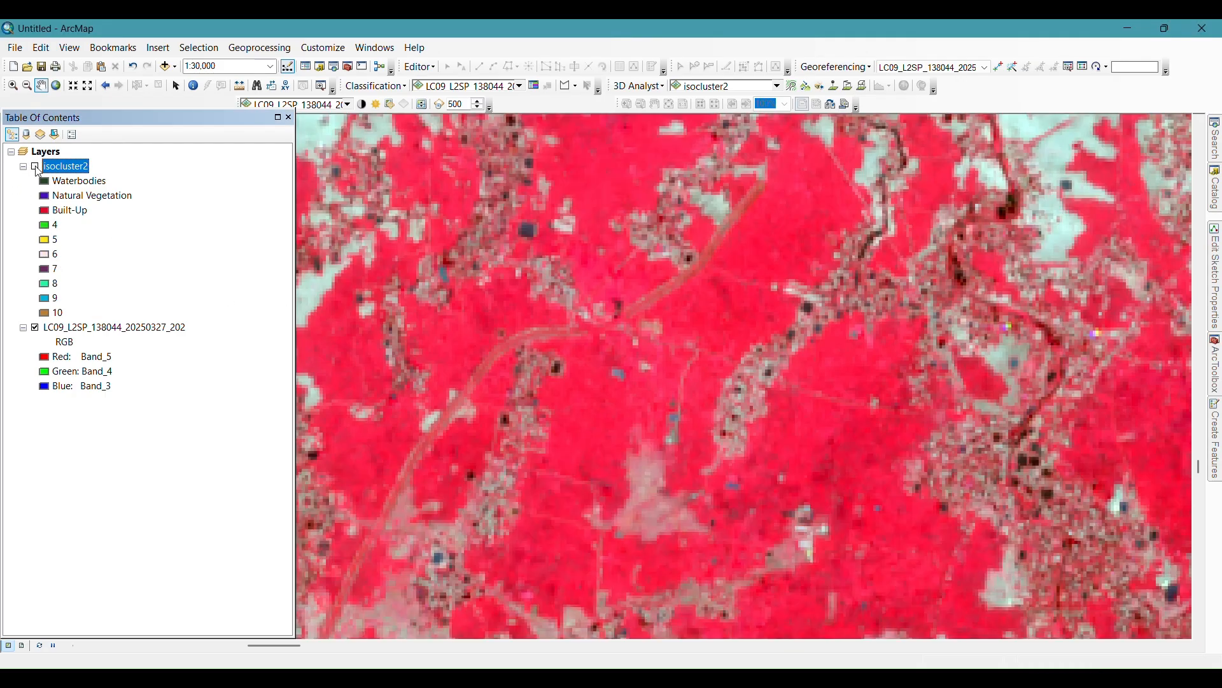
{"action": "left_click", "coordinate": [36, 168]}
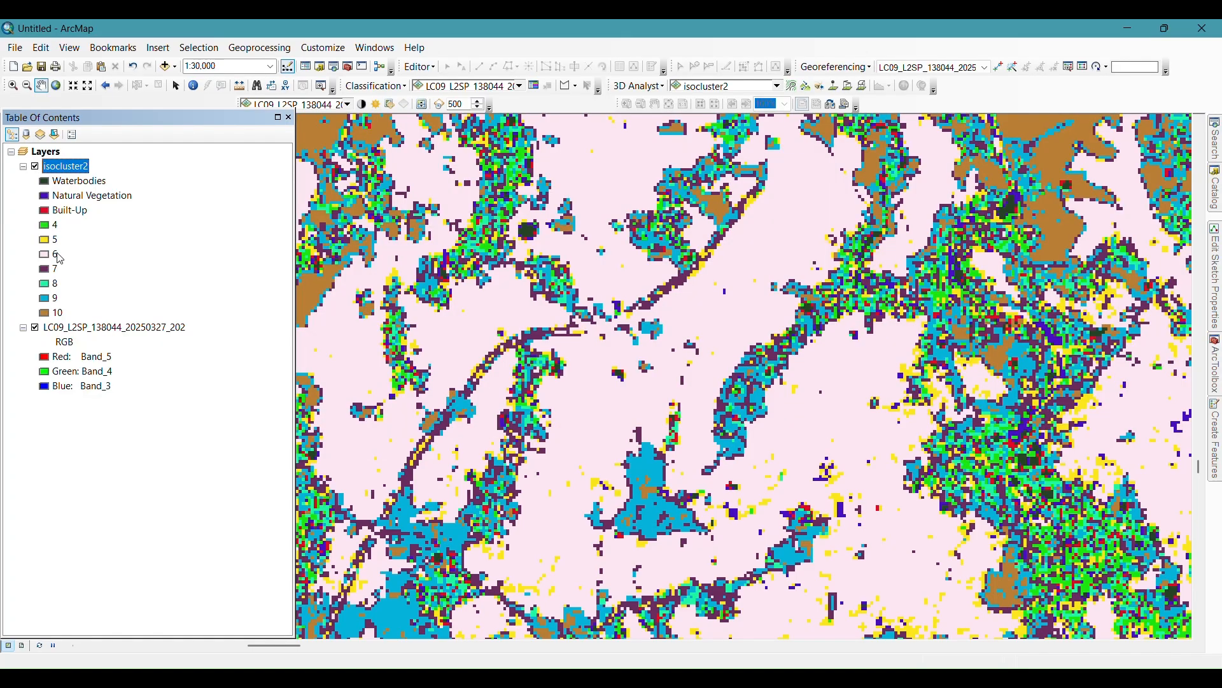
Step: Label class 6 of the isocluster2 layer as Cultivated Land in its unique-values symbology
{"action": "double_click", "coordinate": [72, 168]}
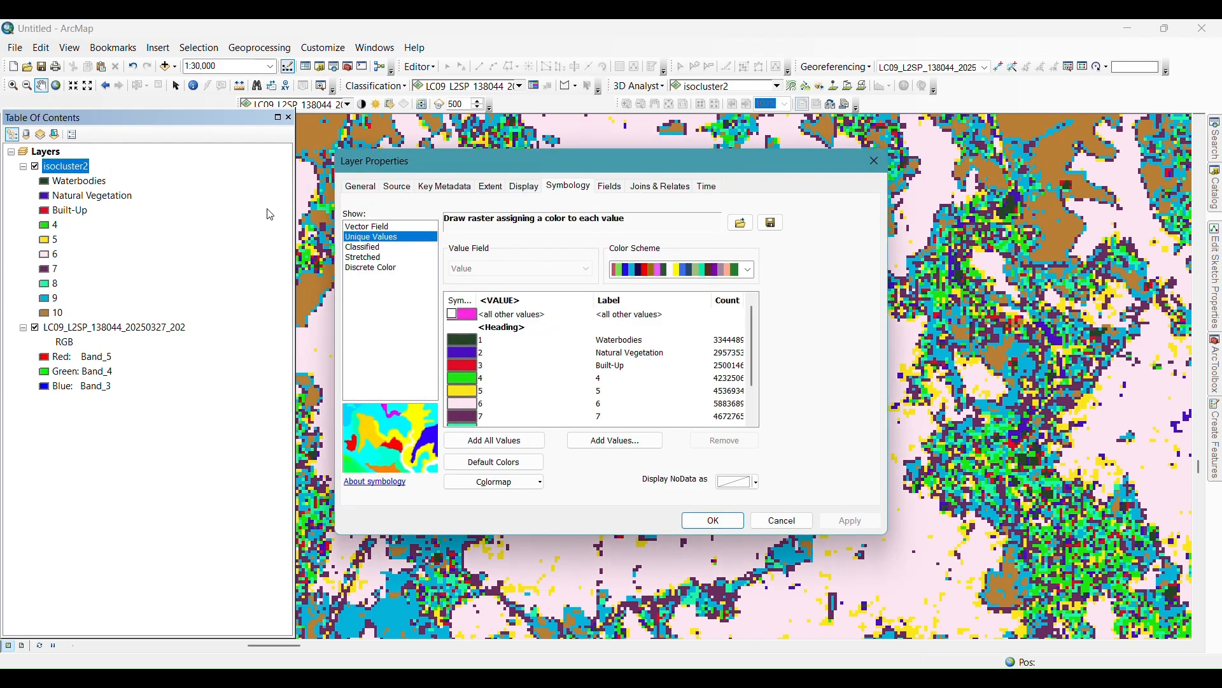
{"action": "double_click", "coordinate": [616, 408]}
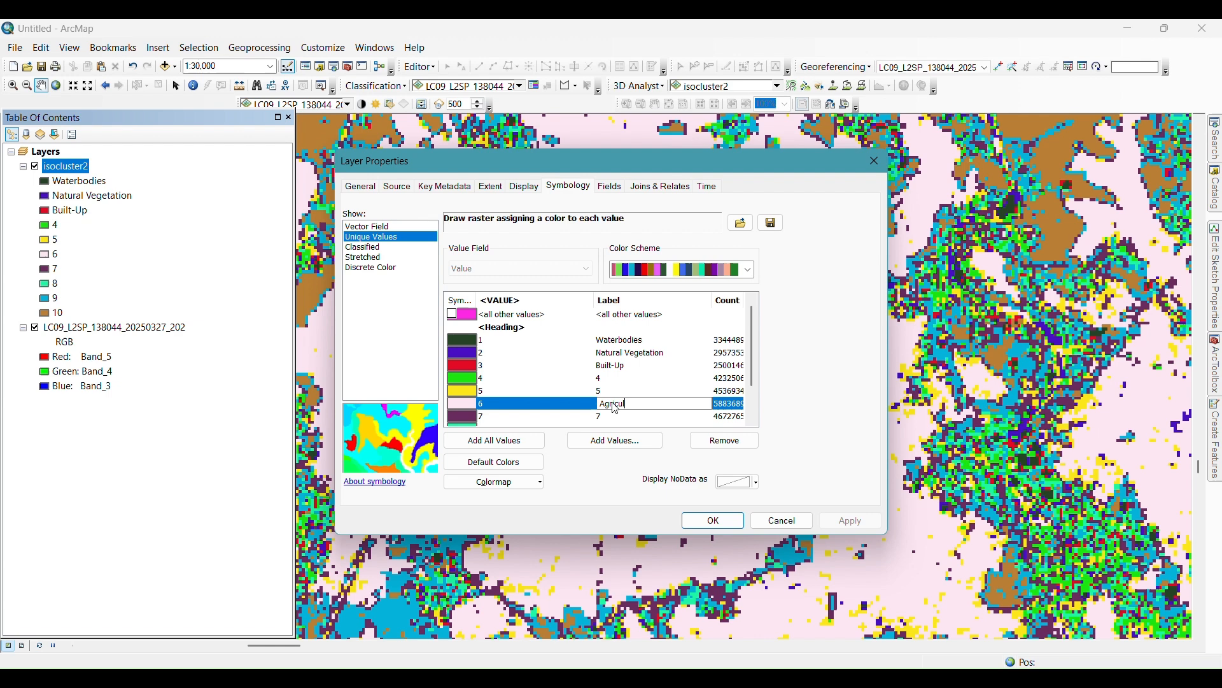
{"action": "type", "text": "Agricultural "}
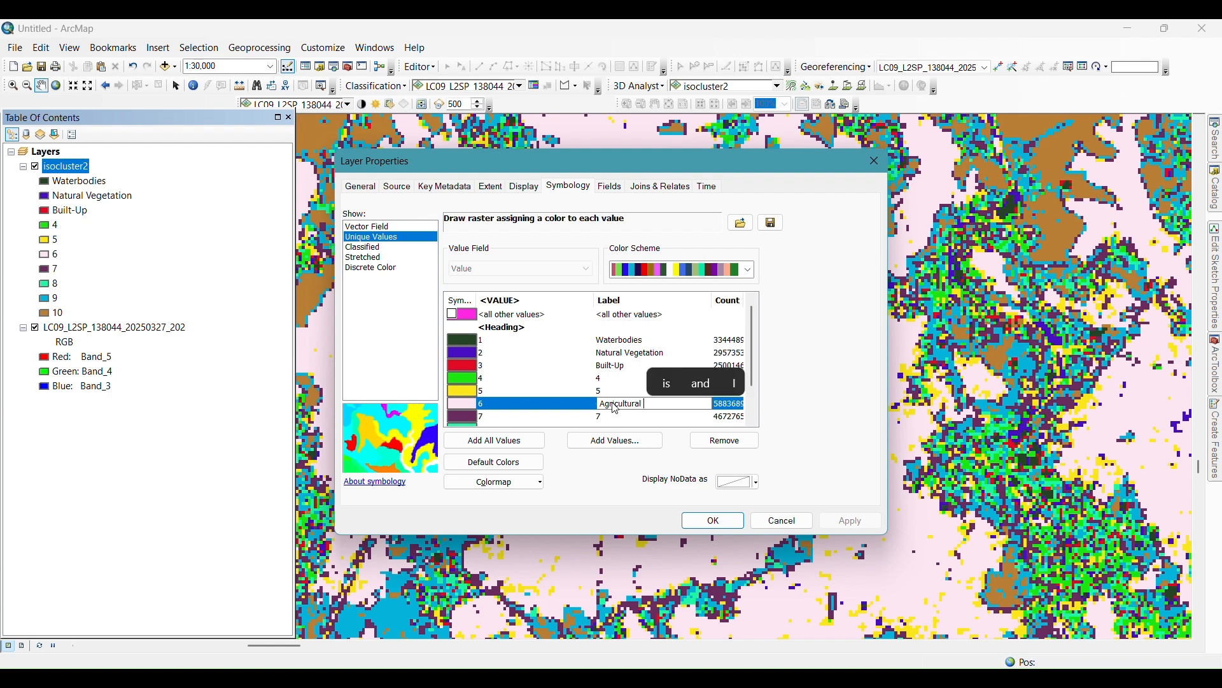
{"action": "type", "text": "Land"}
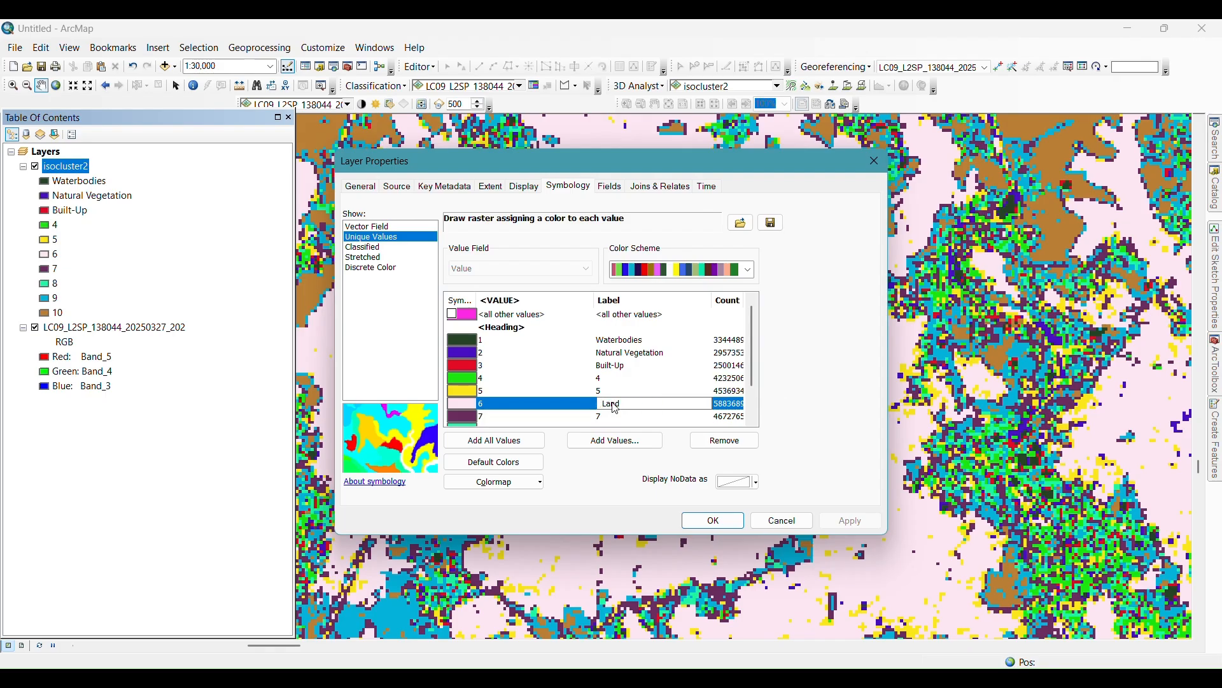
{"action": "type", "text": "Cultiva"}
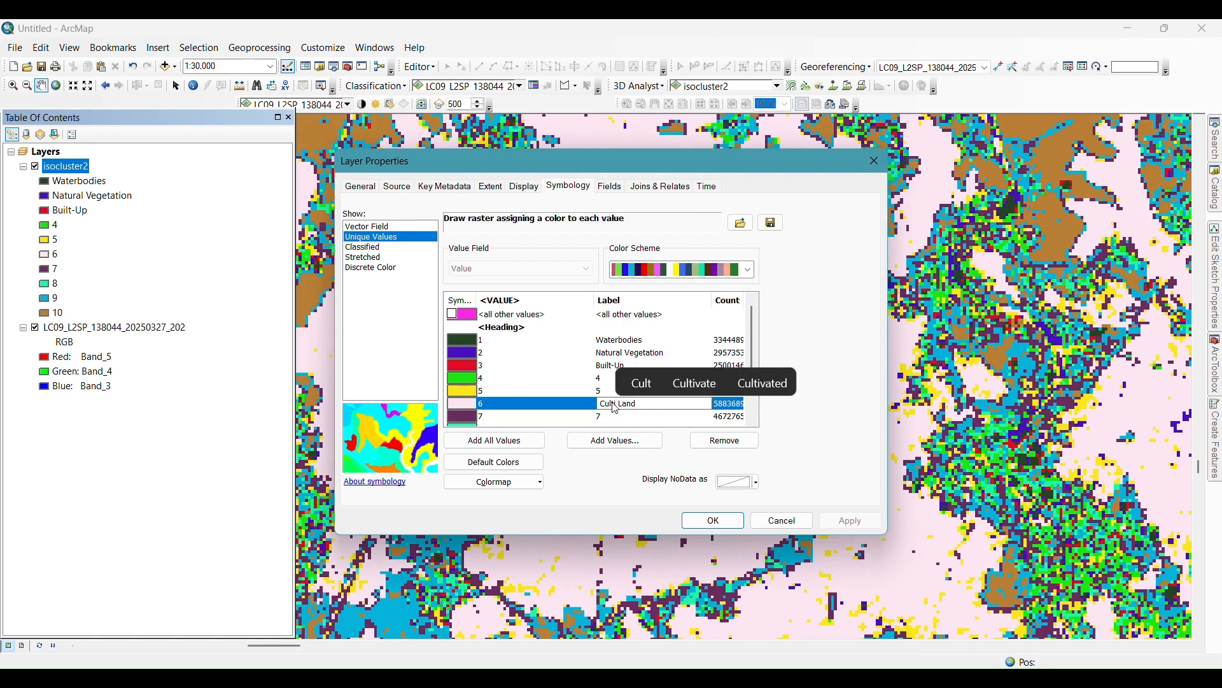
{"action": "type", "text": "ted"}
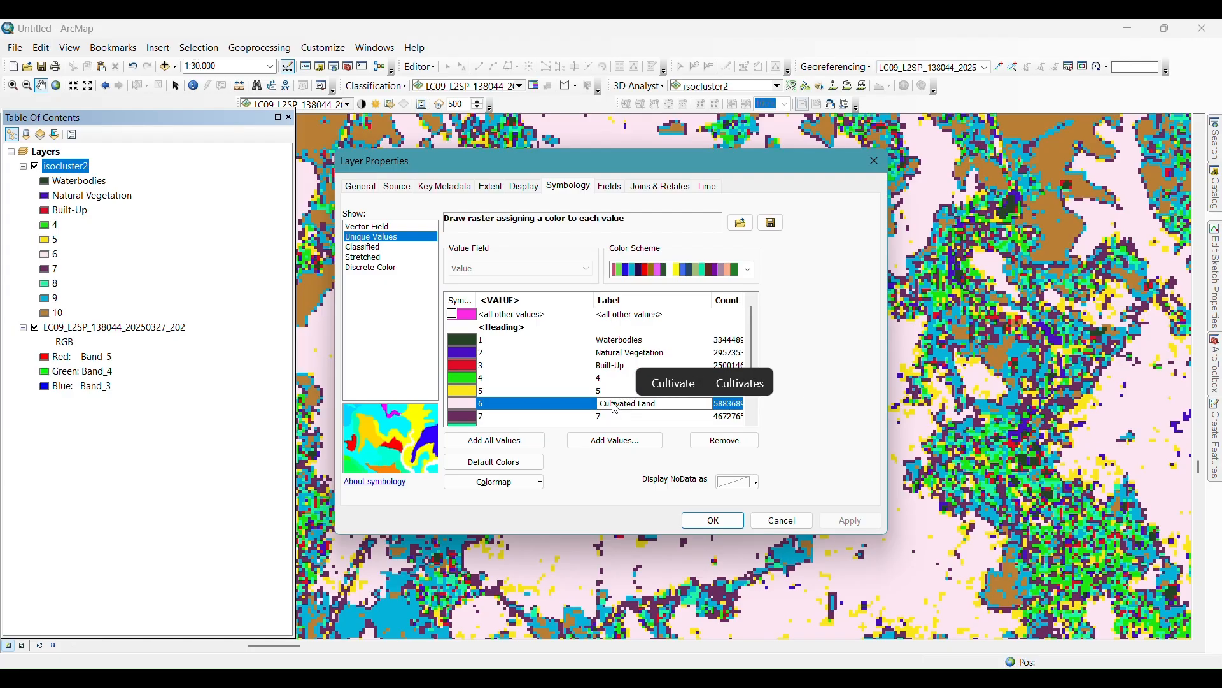
{"action": "left_click", "coordinate": [715, 522]}
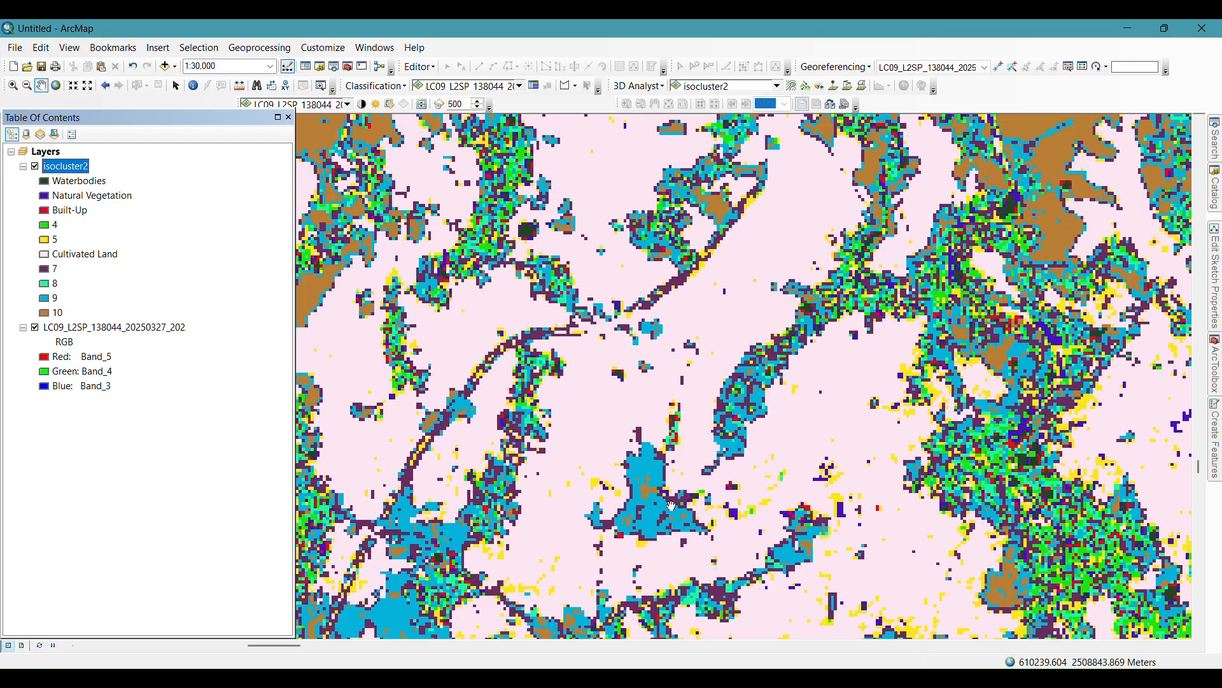
Step: Compare the pale cyan land beside the northwestern rivers in the composite with class 10 by toggling isocluster2, leaving it shown
{"action": "scroll", "coordinate": [549, 349], "scroll_direction": "down", "scroll_amount": 4}
{"action": "scroll", "coordinate": [548, 349], "scroll_direction": "down", "scroll_amount": 3}
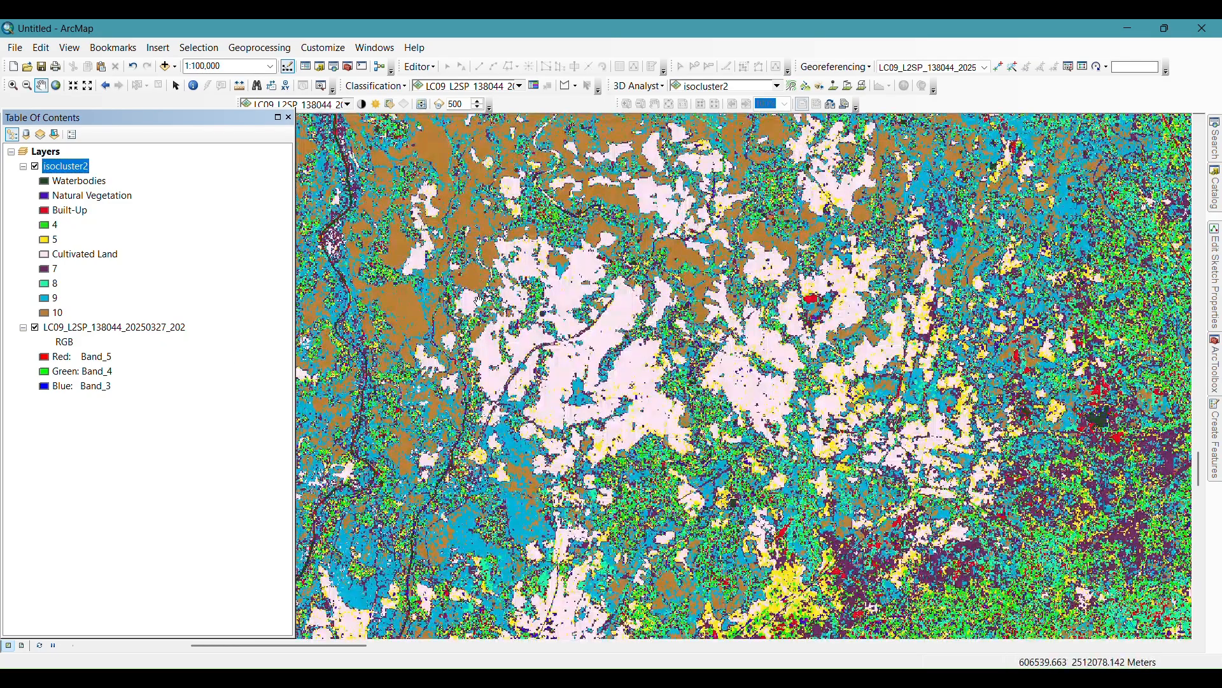
{"action": "left_click_drag", "start_coordinate": [456, 294], "coordinate": [713, 518]}
{"action": "left_click_drag", "start_coordinate": [597, 199], "coordinate": [648, 390]}
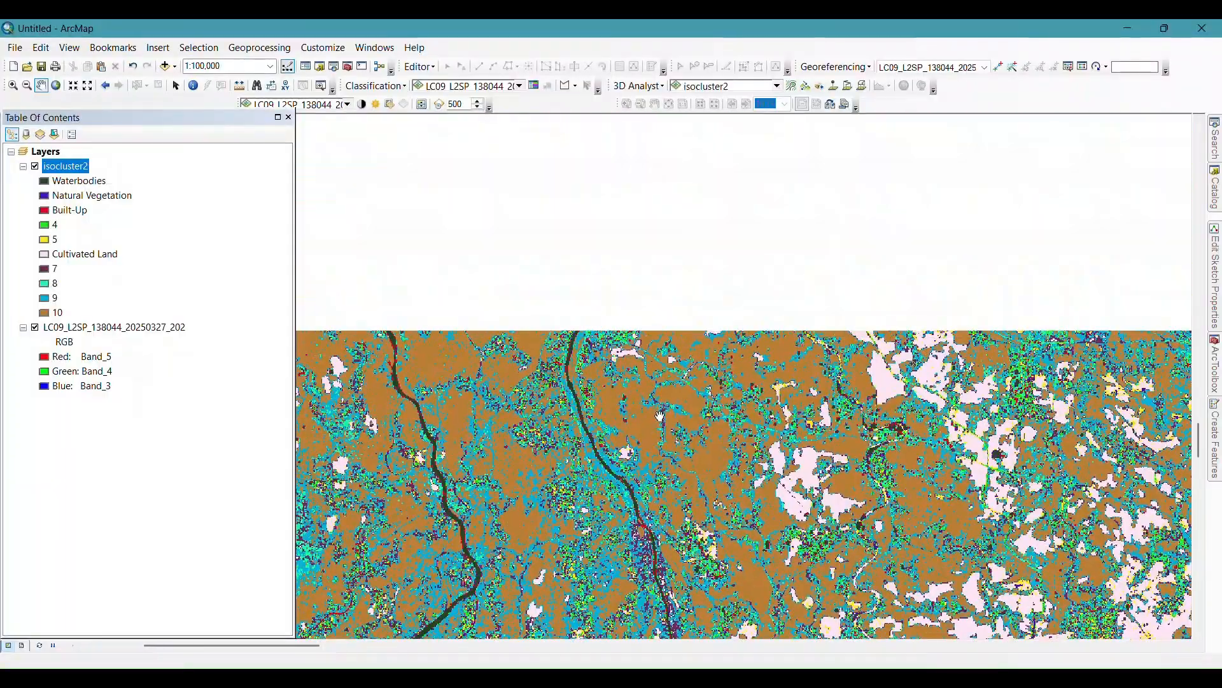
{"action": "left_click", "coordinate": [35, 166]}
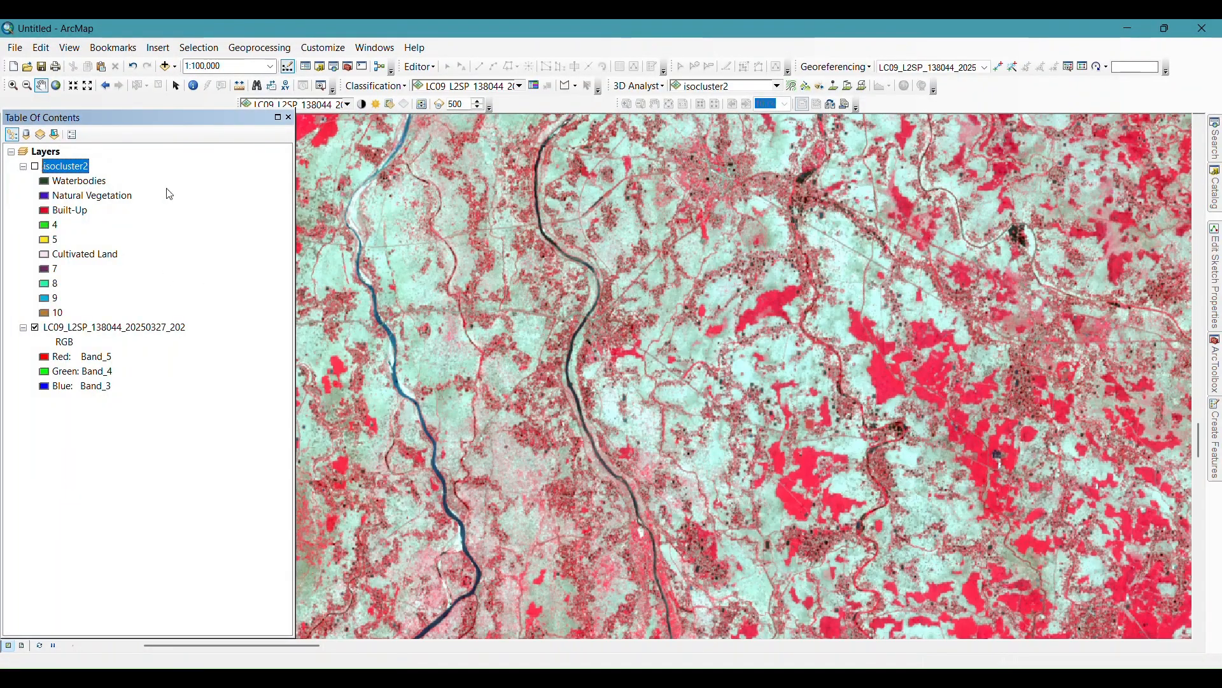
{"action": "left_click_drag", "start_coordinate": [448, 279], "coordinate": [613, 286]}
{"action": "scroll", "coordinate": [608, 280], "scroll_direction": "up", "scroll_amount": 5}
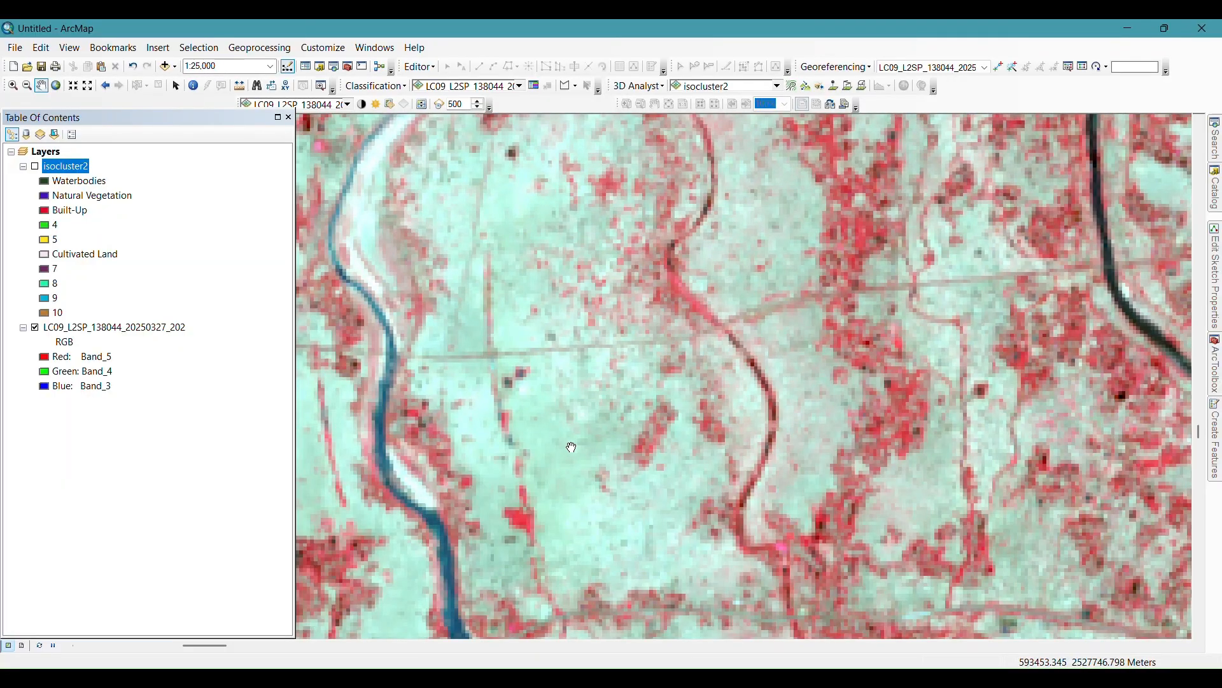
{"action": "left_click", "coordinate": [35, 167]}
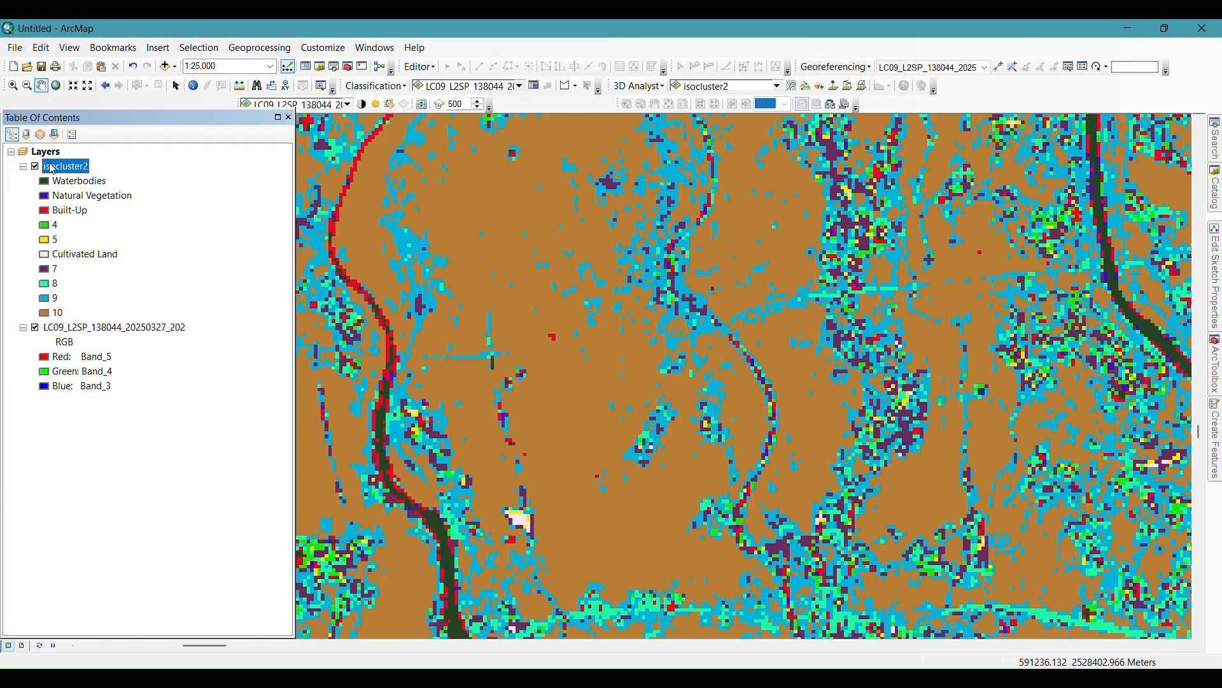
Step: Label class 10 of the isocluster2 layer as Barren Land in its unique-values symbology
{"action": "double_click", "coordinate": [61, 168]}
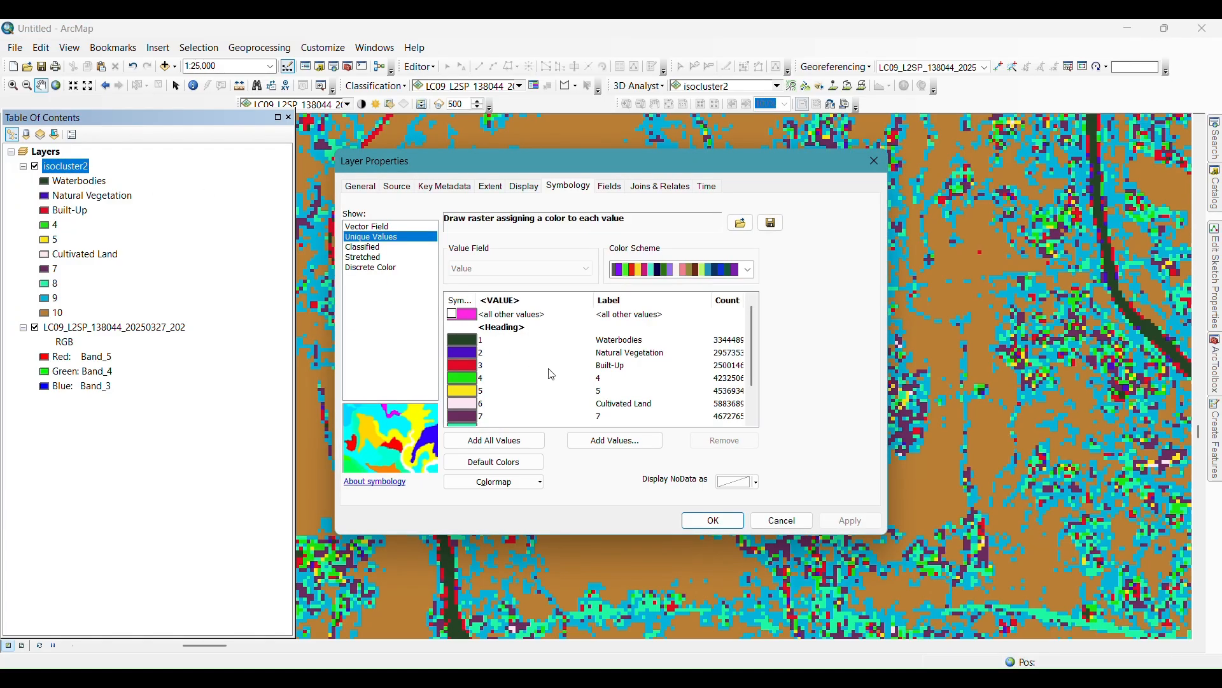
{"action": "scroll", "coordinate": [567, 378], "scroll_direction": "down", "scroll_amount": 1}
{"action": "double_click", "coordinate": [612, 418]}
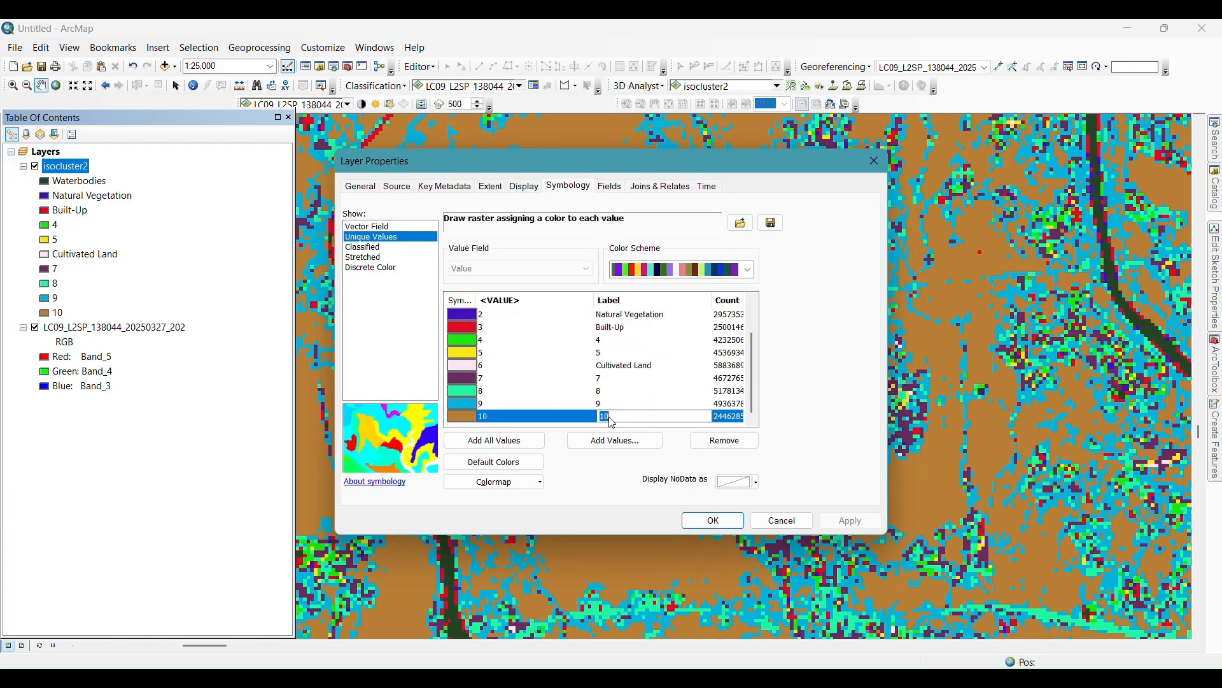
{"action": "type", "text": "Barr"}
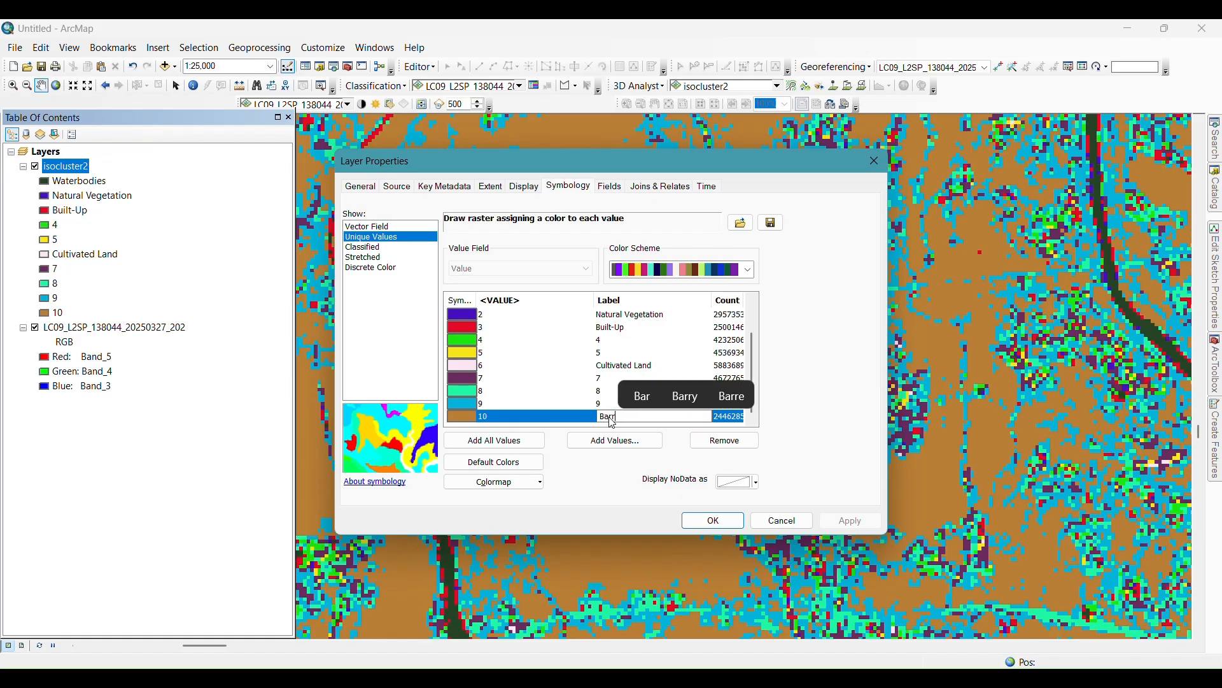
{"action": "type", "text": "en L"}
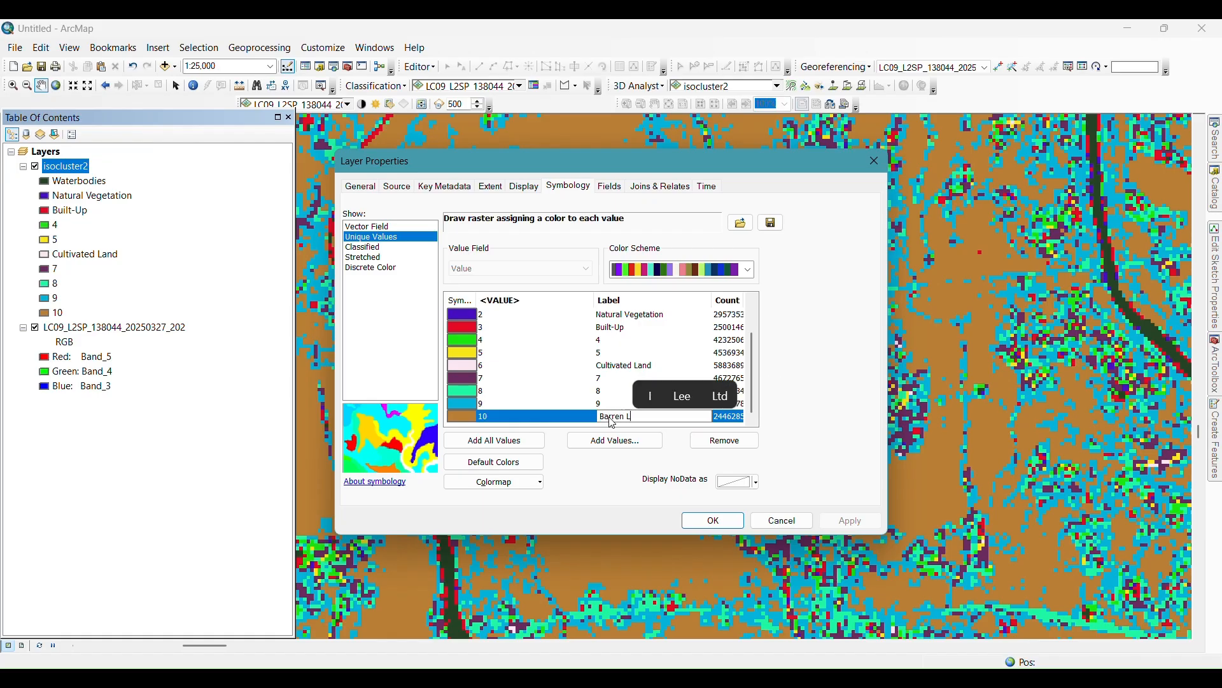
{"action": "type", "text": "and"}
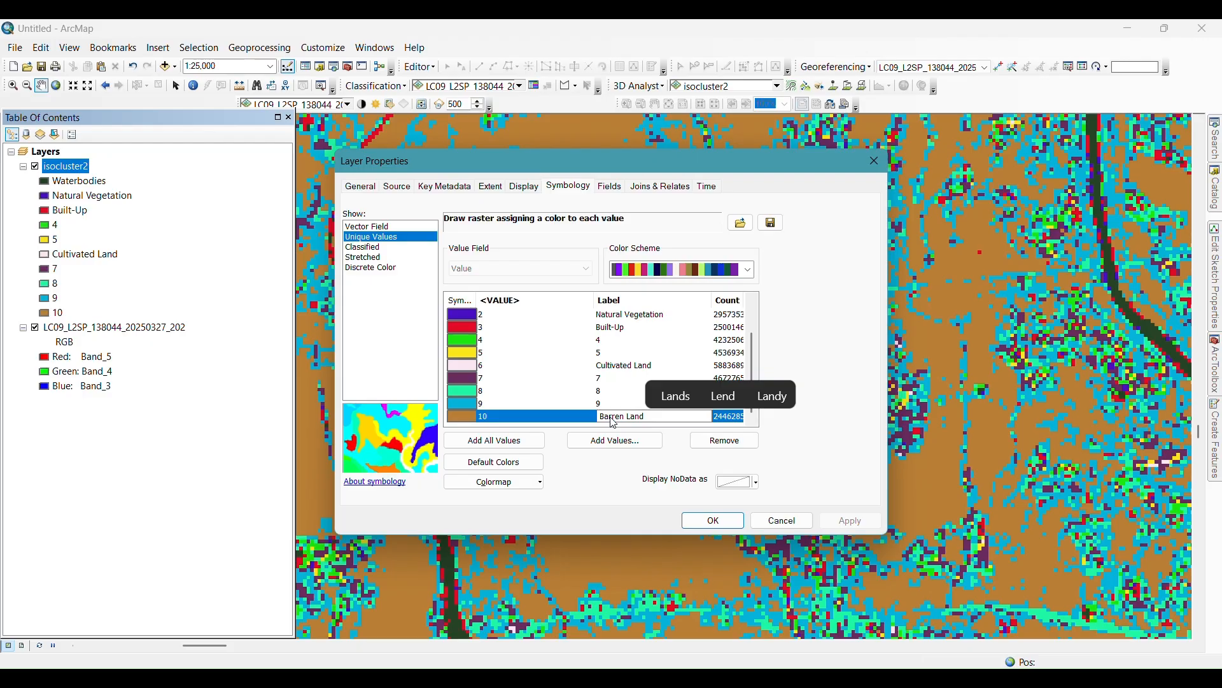
{"action": "left_click", "coordinate": [735, 522]}
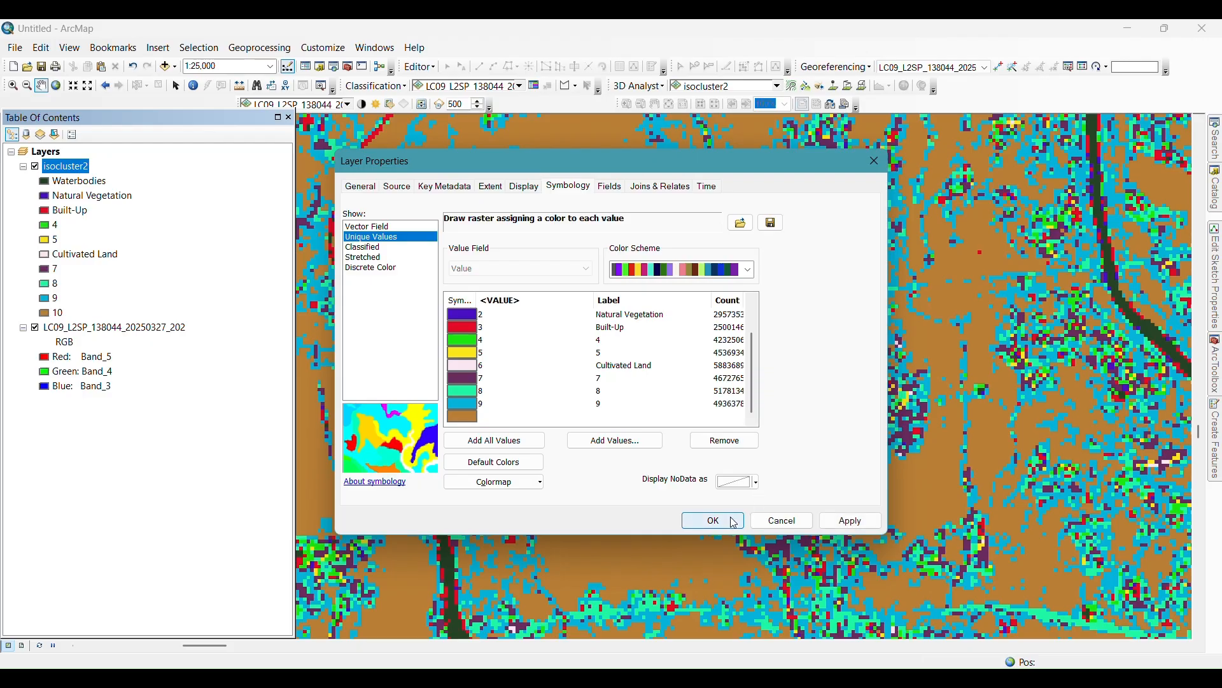
{"action": "left_click", "coordinate": [734, 521]}
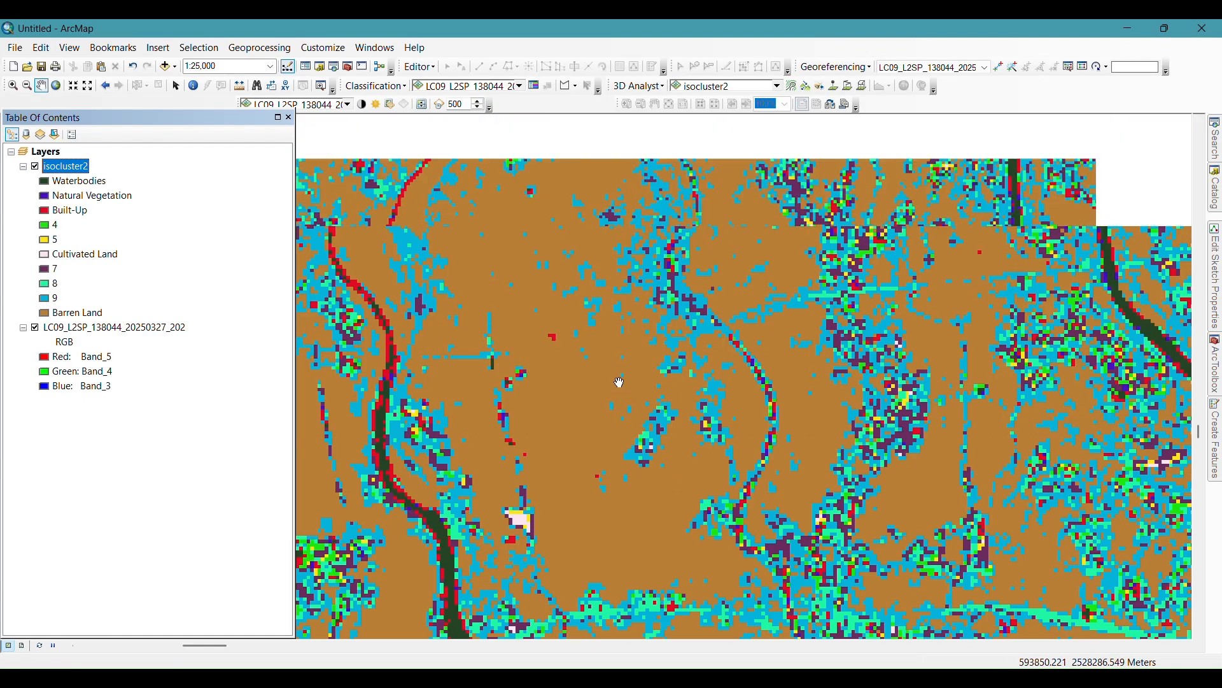
Step: Change the symbol of class 8 in isocluster2 to the predefined Violet fill
{"action": "scroll", "coordinate": [619, 382], "scroll_direction": "up", "scroll_amount": 3}
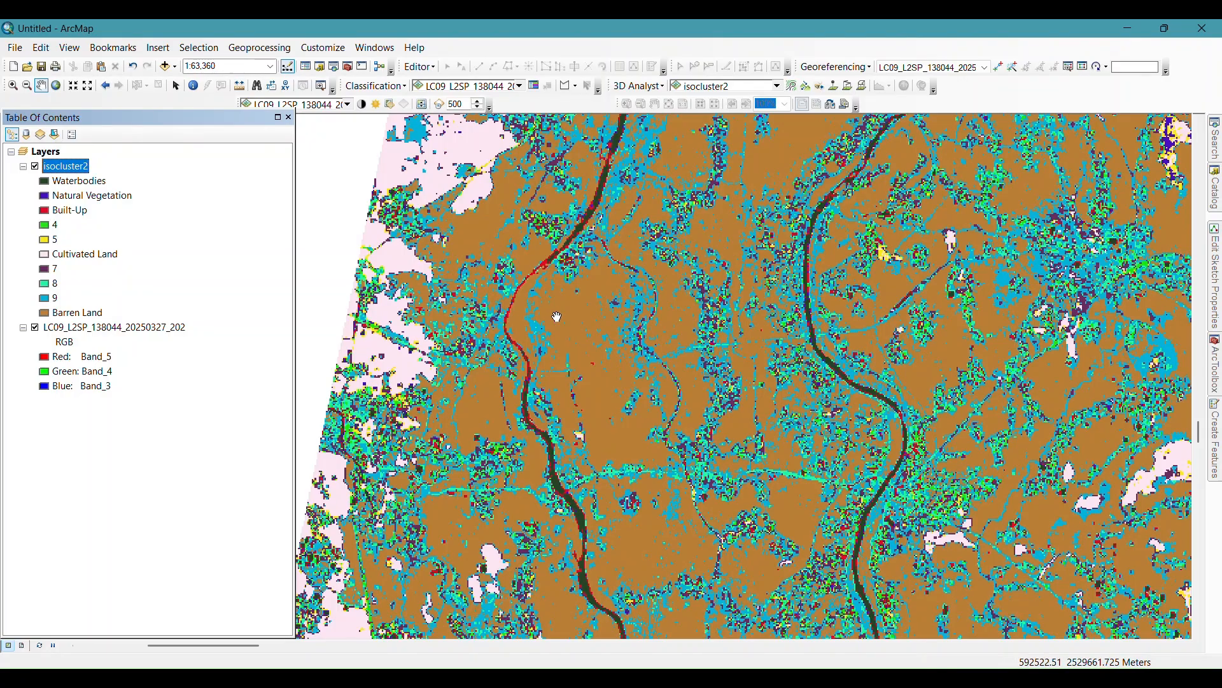
{"action": "scroll", "coordinate": [557, 316], "scroll_direction": "up", "scroll_amount": 2}
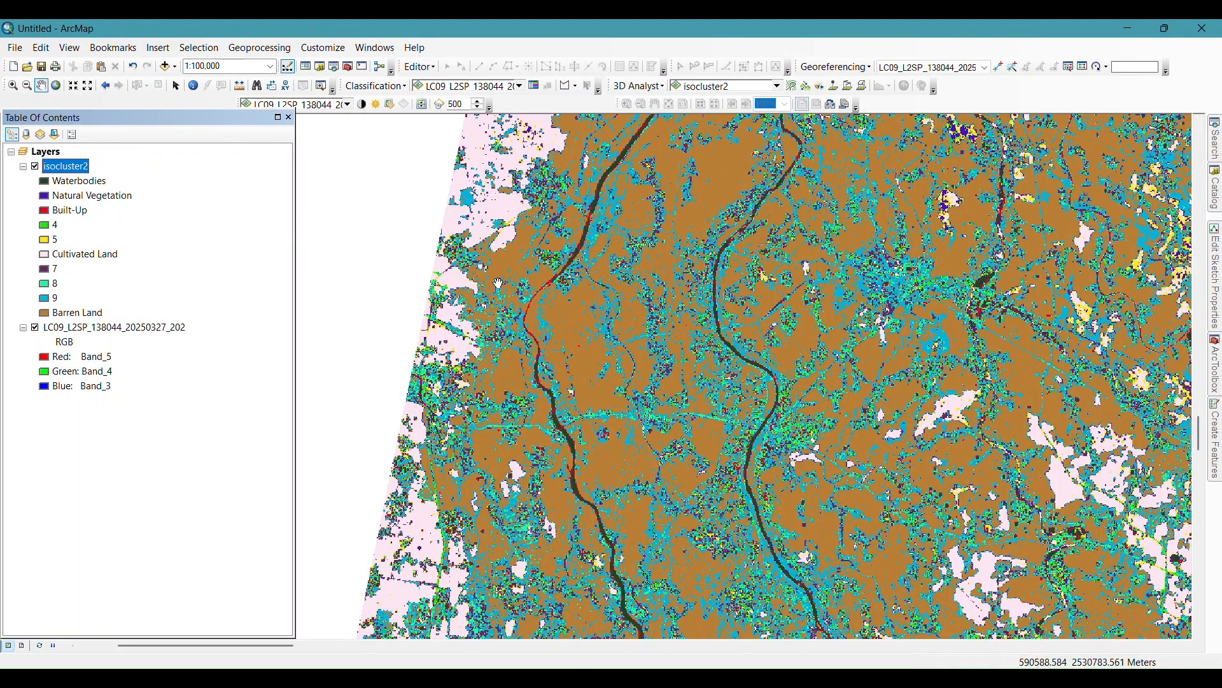
{"action": "double_click", "coordinate": [48, 288]}
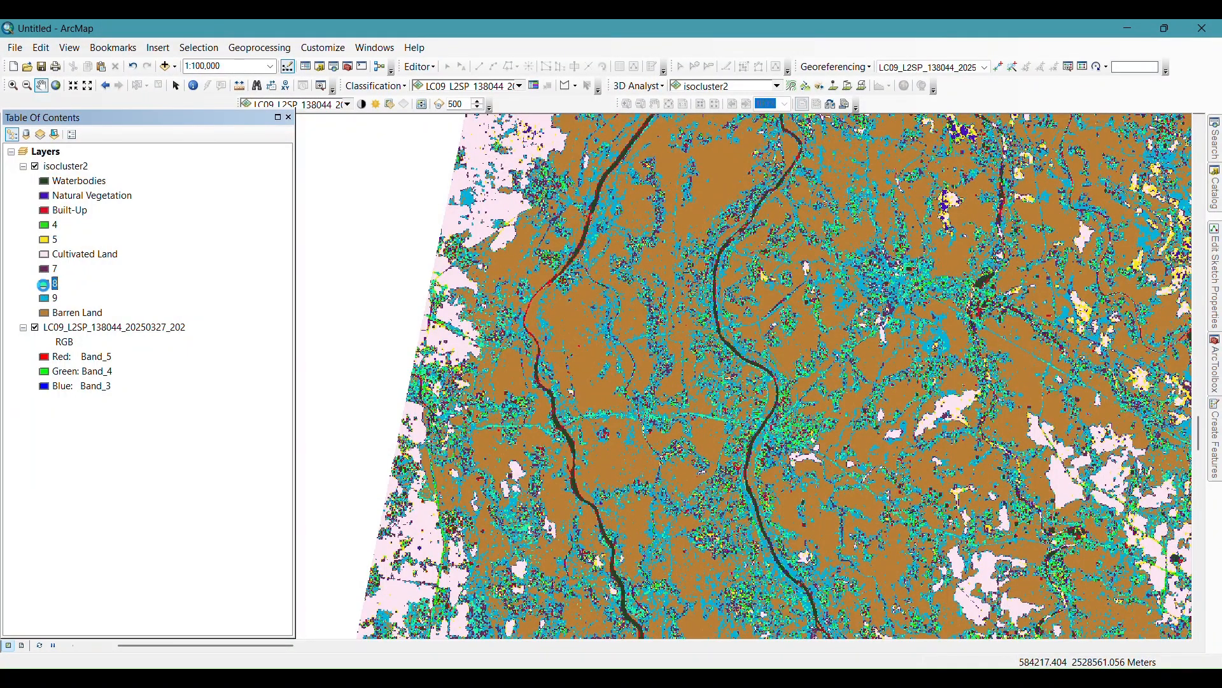
{"action": "scroll", "coordinate": [623, 394], "scroll_direction": "down", "scroll_amount": 3}
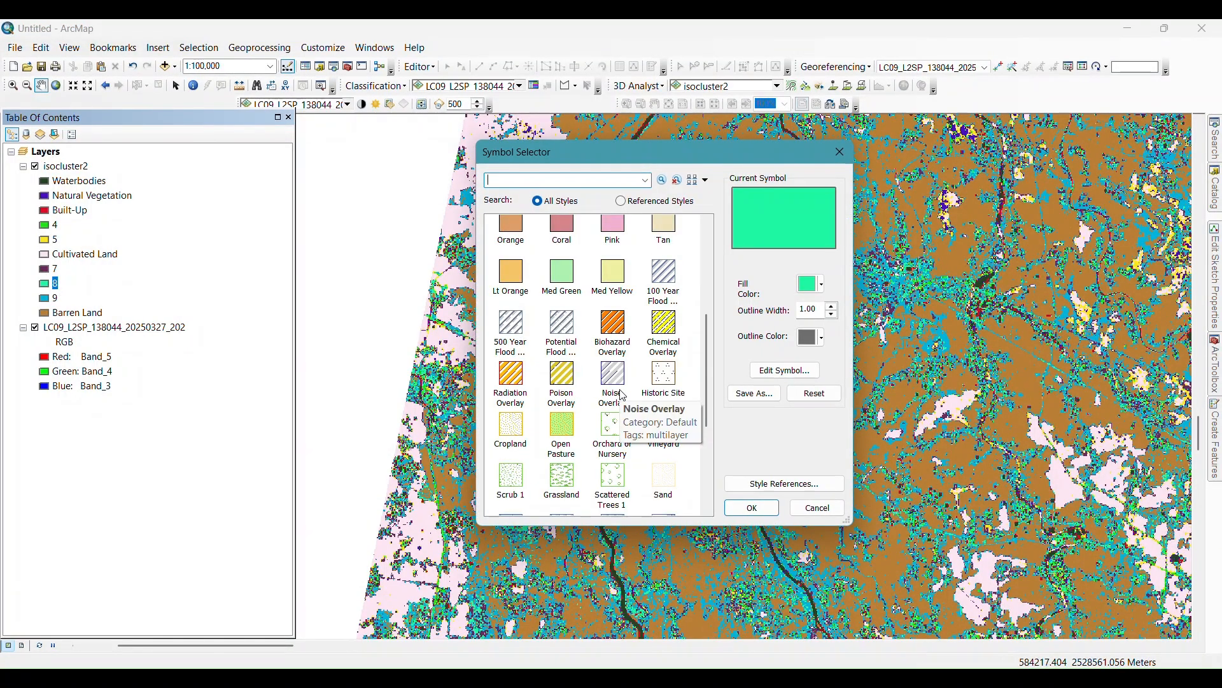
{"action": "scroll", "coordinate": [623, 395], "scroll_direction": "up", "scroll_amount": 3}
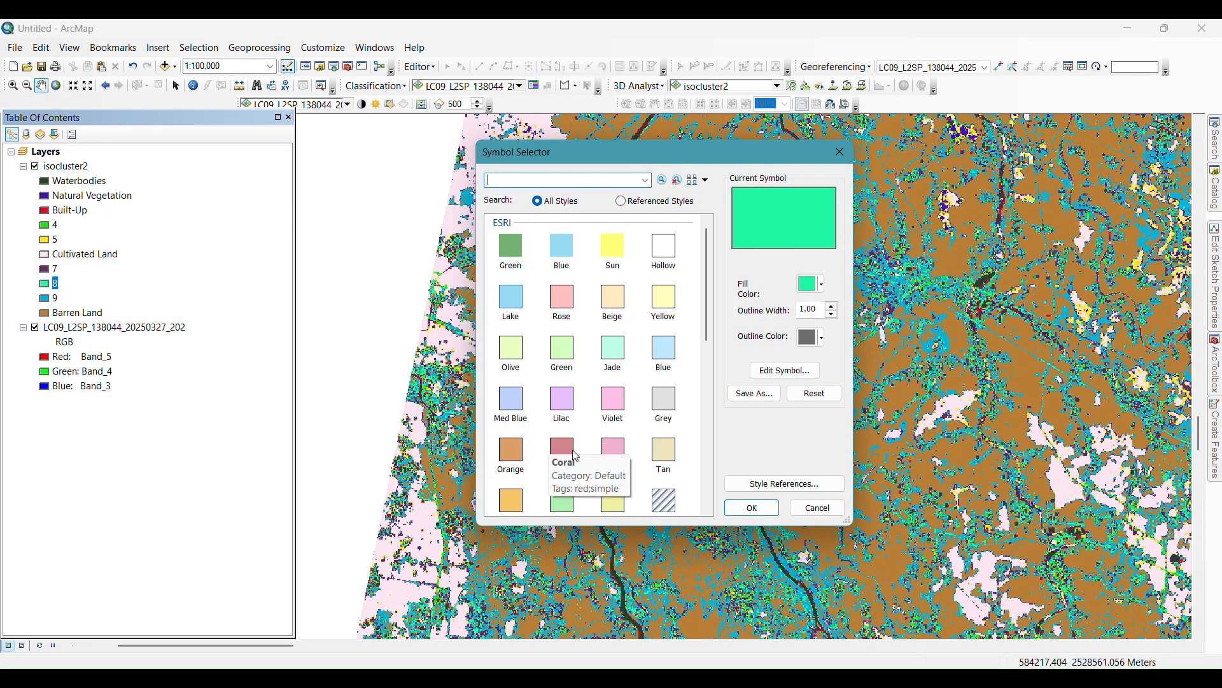
{"action": "left_click", "coordinate": [614, 407]}
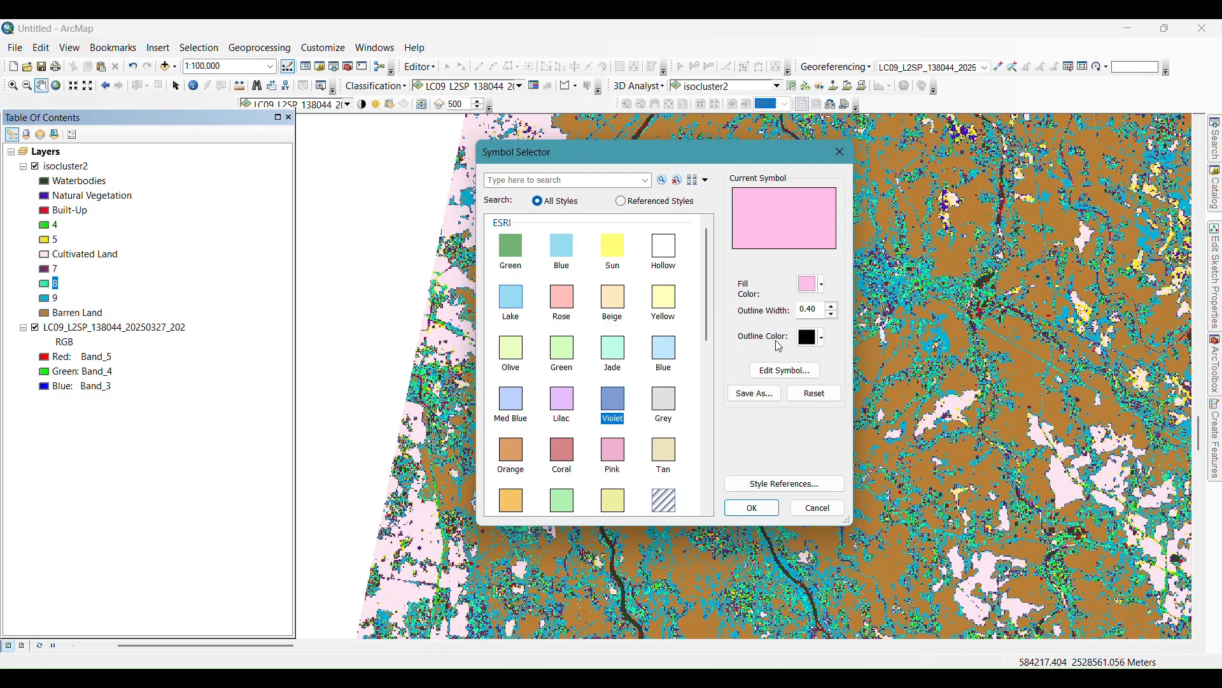
{"action": "left_click", "coordinate": [751, 507]}
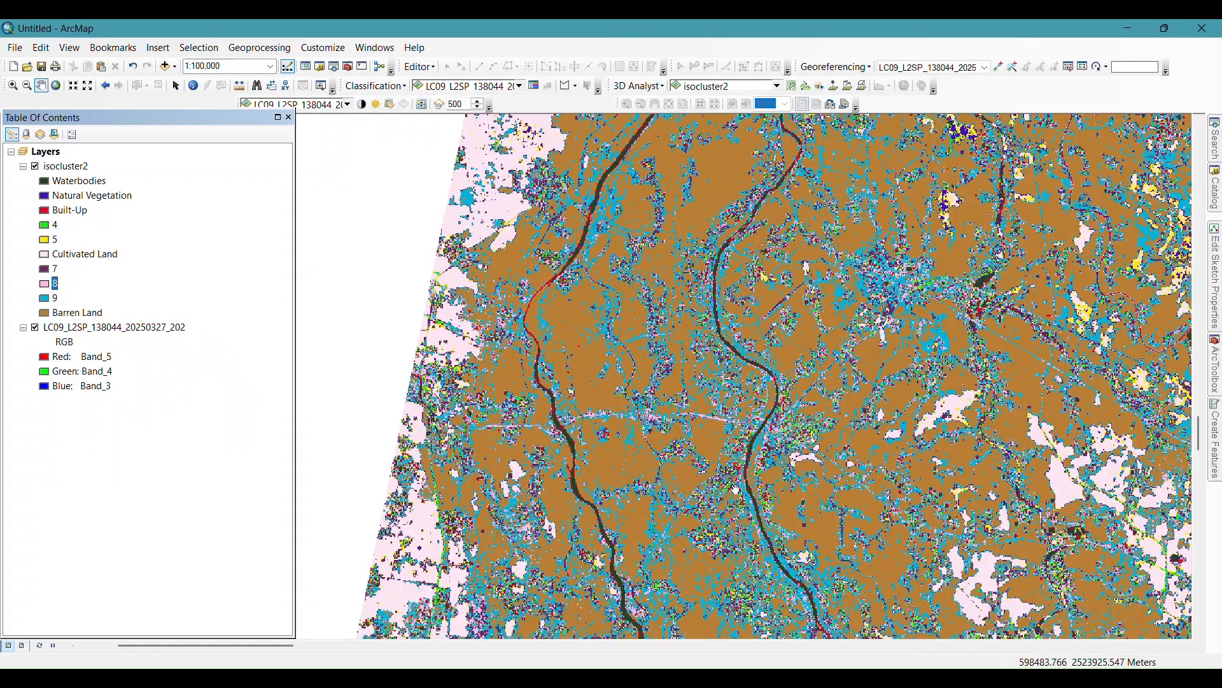
Step: Examine the unlabelled classes of isocluster2 along the scene's western edge and southeastward past the wide river
{"action": "left_click_drag", "start_coordinate": [674, 389], "coordinate": [679, 295]}
{"action": "left_click_drag", "start_coordinate": [611, 414], "coordinate": [695, 248]}
{"action": "left_click_drag", "start_coordinate": [590, 333], "coordinate": [608, 298]}
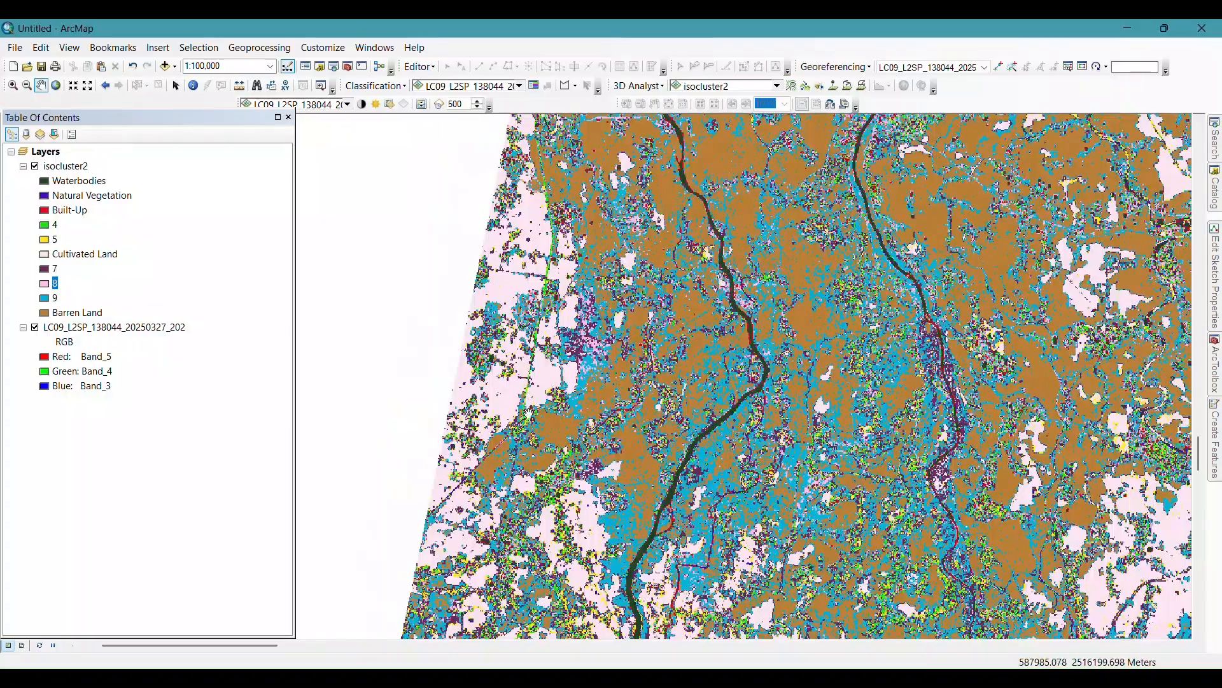
{"action": "left_click_drag", "start_coordinate": [578, 371], "coordinate": [619, 182]}
{"action": "scroll", "coordinate": [654, 407], "scroll_direction": "up", "scroll_amount": 3}
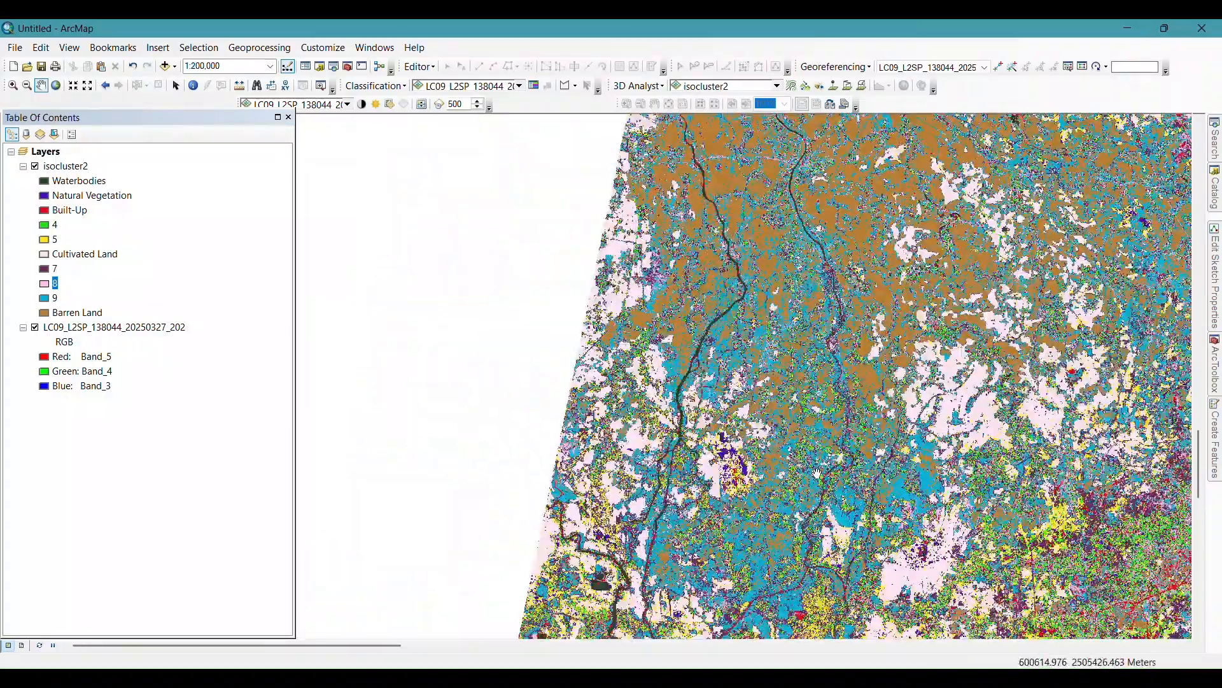
{"action": "left_click_drag", "start_coordinate": [654, 408], "coordinate": [709, 174]}
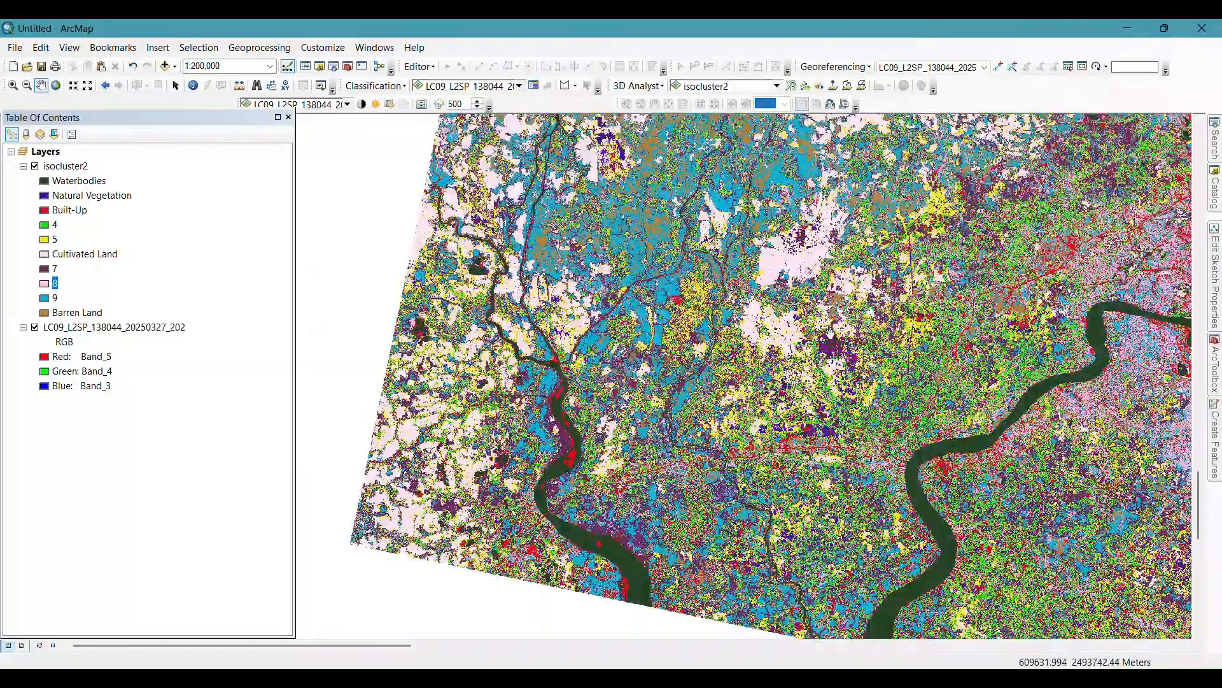
{"action": "left_click_drag", "start_coordinate": [1050, 618], "coordinate": [766, 440]}
{"action": "left_click_drag", "start_coordinate": [1101, 484], "coordinate": [811, 390]}
{"action": "scroll", "coordinate": [811, 389], "scroll_direction": "down", "scroll_amount": 2}
{"action": "scroll", "coordinate": [811, 389], "scroll_direction": "down", "scroll_amount": 4}
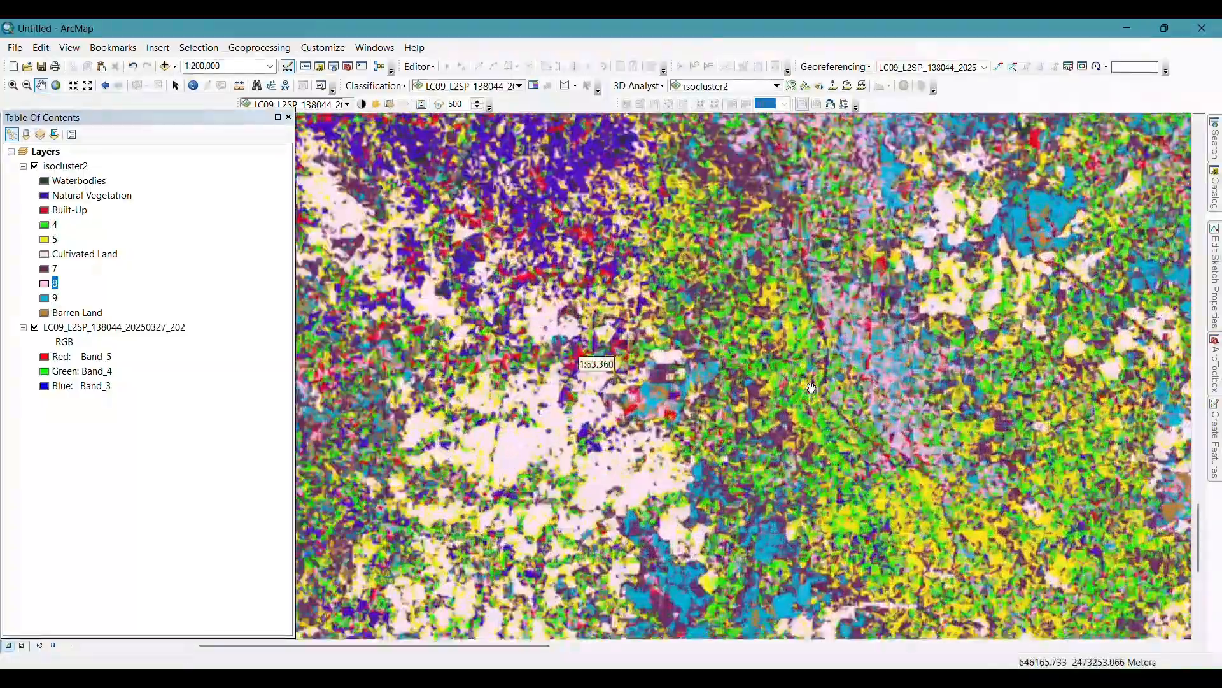
Step: Compare a green class 4 patch west of the narrow river with the composite by toggling isocluster2, leaving it hidden
{"action": "scroll", "coordinate": [794, 350], "scroll_direction": "down", "scroll_amount": 6}
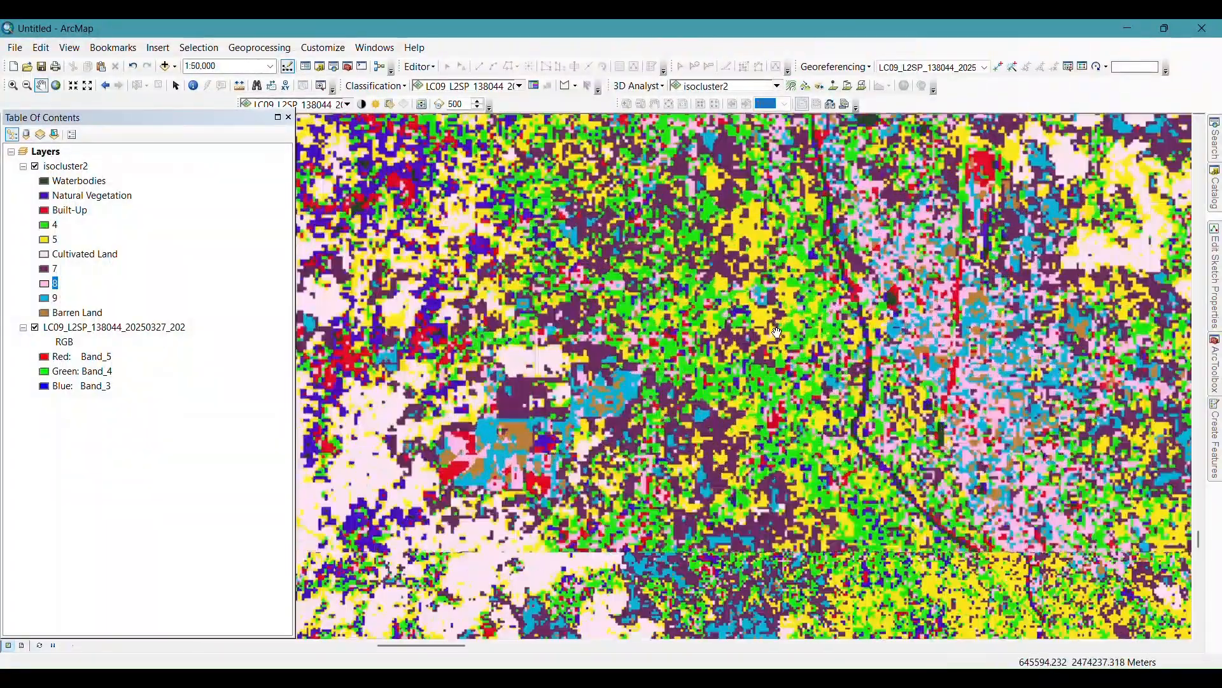
{"action": "scroll", "coordinate": [787, 377], "scroll_direction": "down", "scroll_amount": 1}
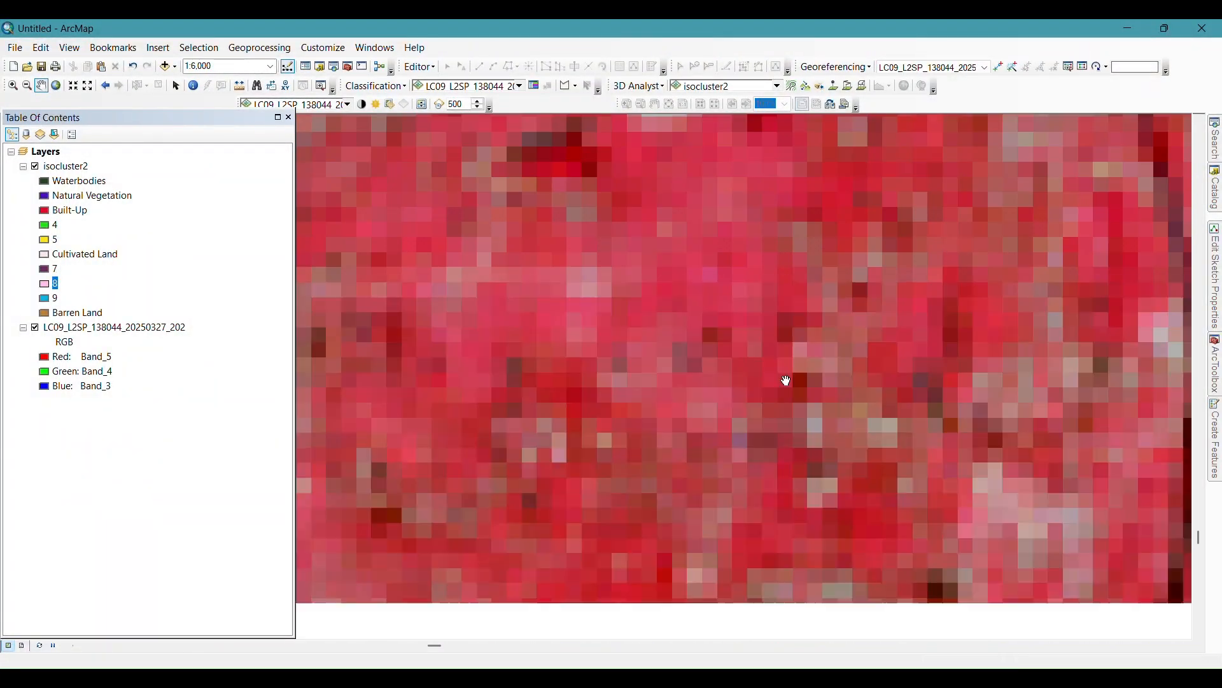
{"action": "scroll", "coordinate": [676, 298], "scroll_direction": "down", "scroll_amount": 3}
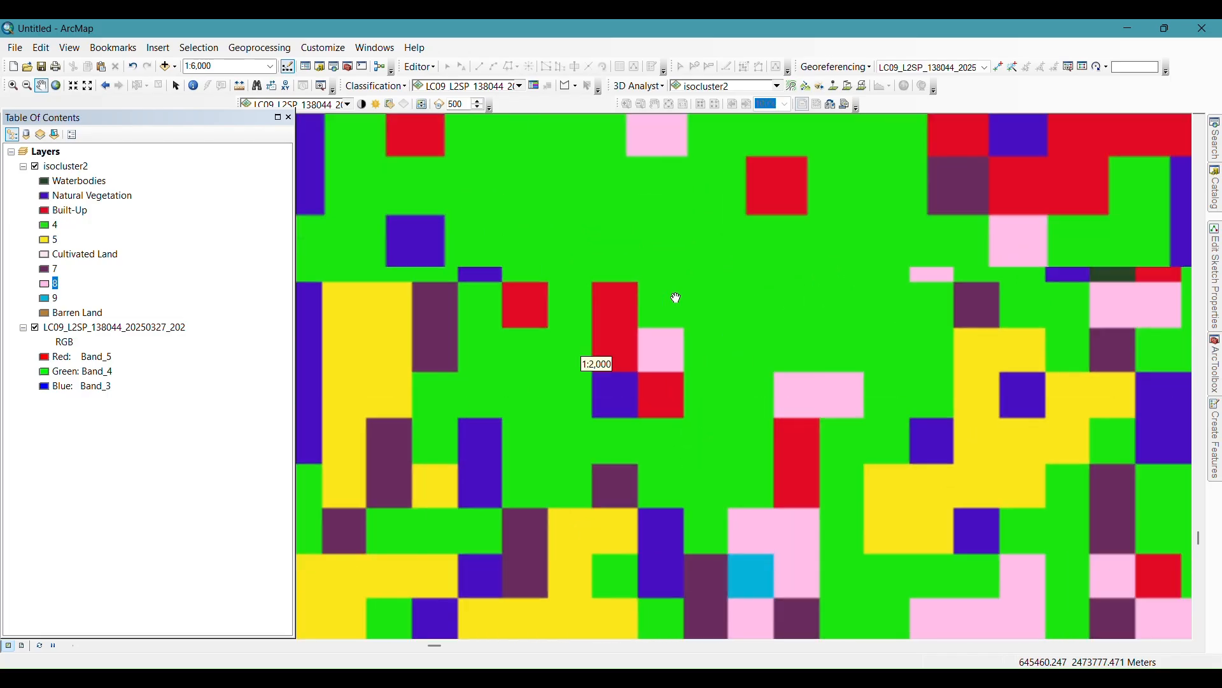
{"action": "scroll", "coordinate": [757, 312], "scroll_direction": "up", "scroll_amount": 2}
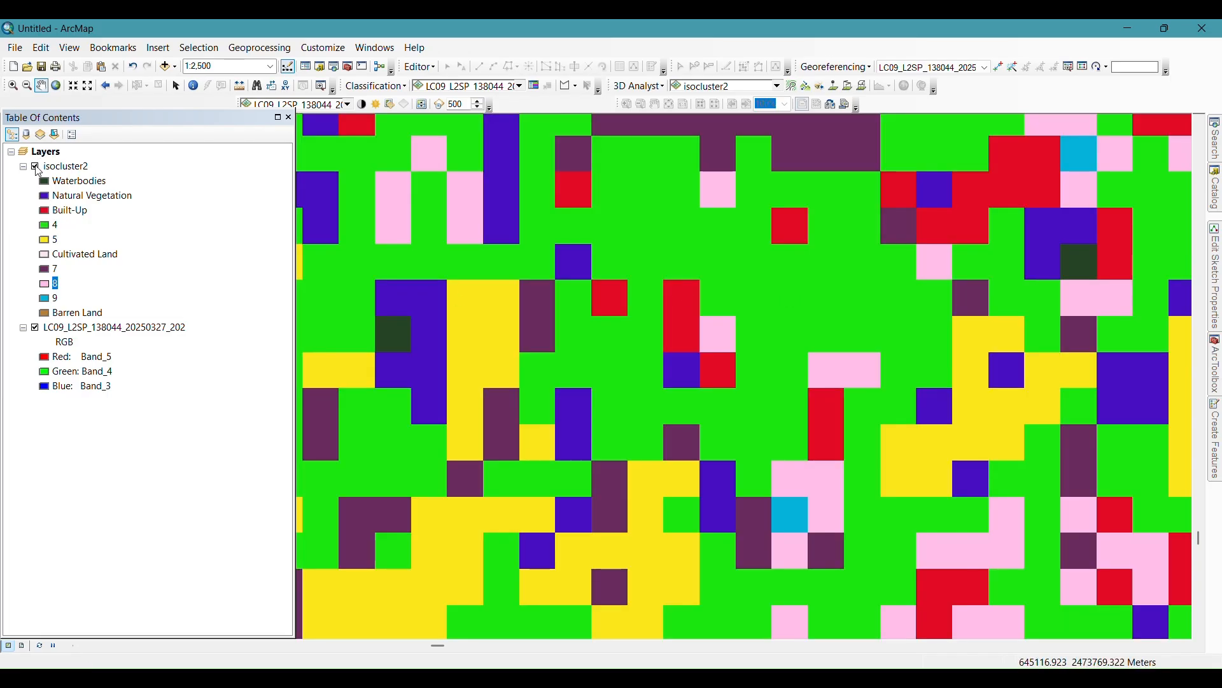
{"action": "left_click", "coordinate": [35, 166]}
{"action": "left_click", "coordinate": [36, 167]}
{"action": "left_click", "coordinate": [36, 166]}
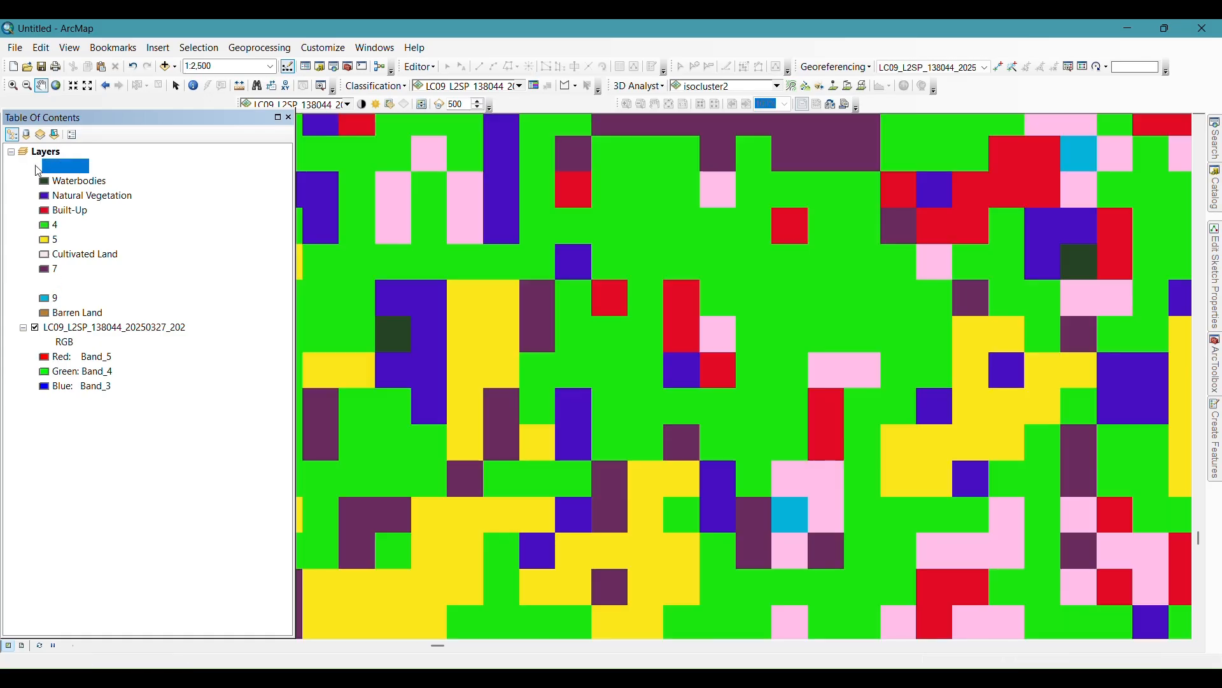
{"action": "left_click", "coordinate": [35, 167]}
Step: Examine the composite's red land around the class 4 patch west of the narrow river, and show isocluster2 again
{"action": "scroll", "coordinate": [691, 416], "scroll_direction": "up", "scroll_amount": 2}
{"action": "scroll", "coordinate": [692, 415], "scroll_direction": "down", "scroll_amount": 8}
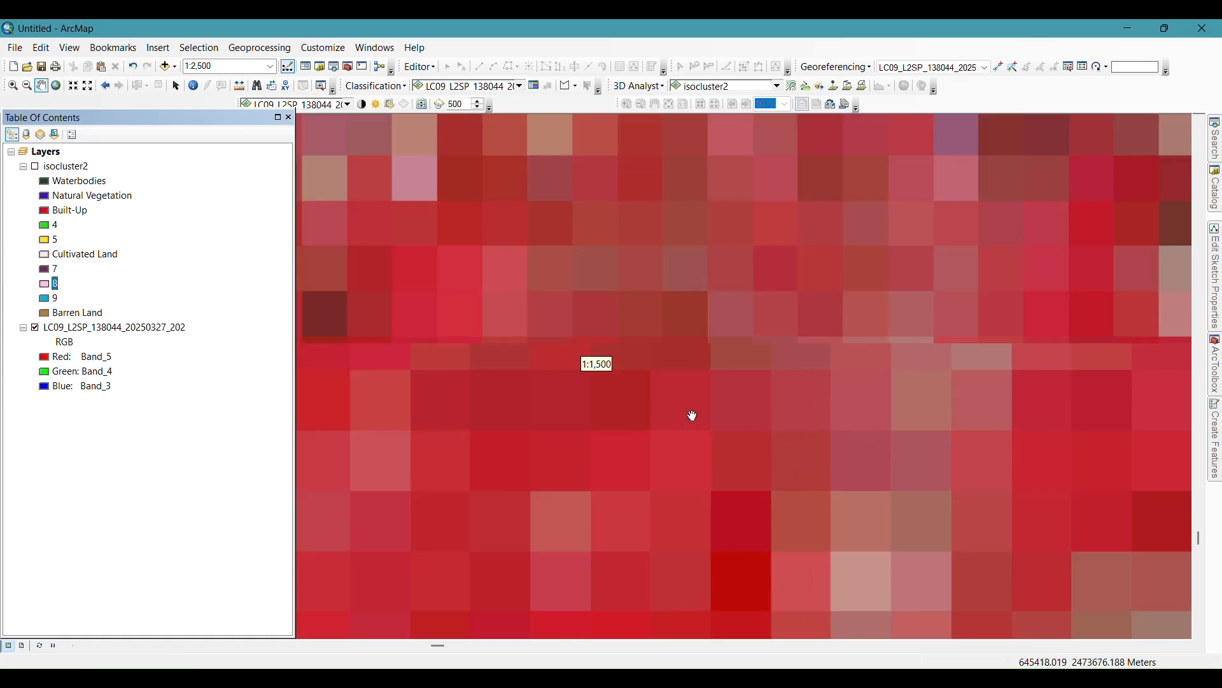
{"action": "scroll", "coordinate": [695, 392], "scroll_direction": "down", "scroll_amount": 3}
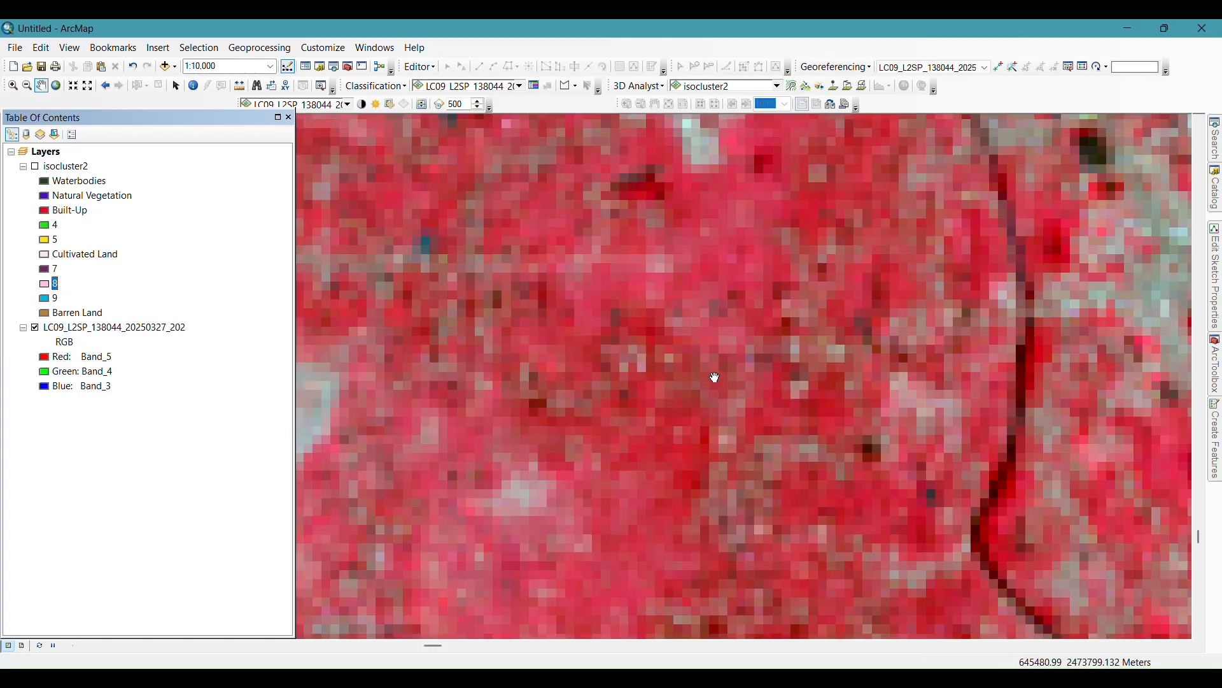
{"action": "scroll", "coordinate": [715, 374], "scroll_direction": "down", "scroll_amount": 3}
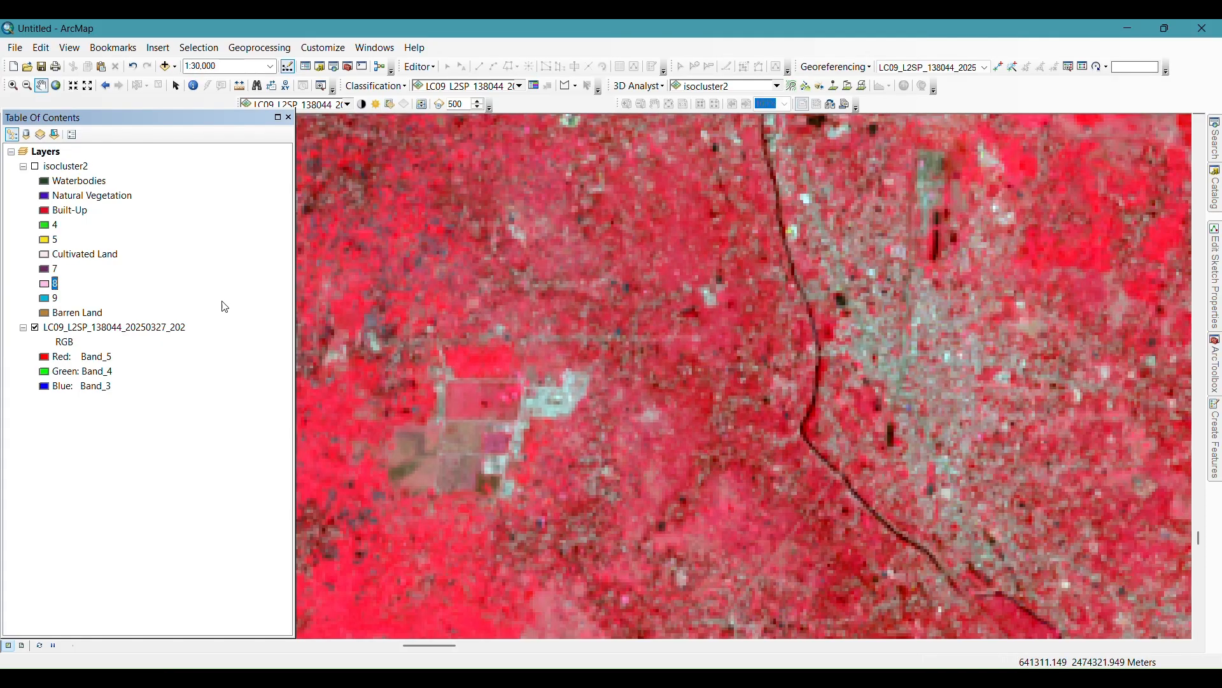
{"action": "left_click", "coordinate": [35, 167]}
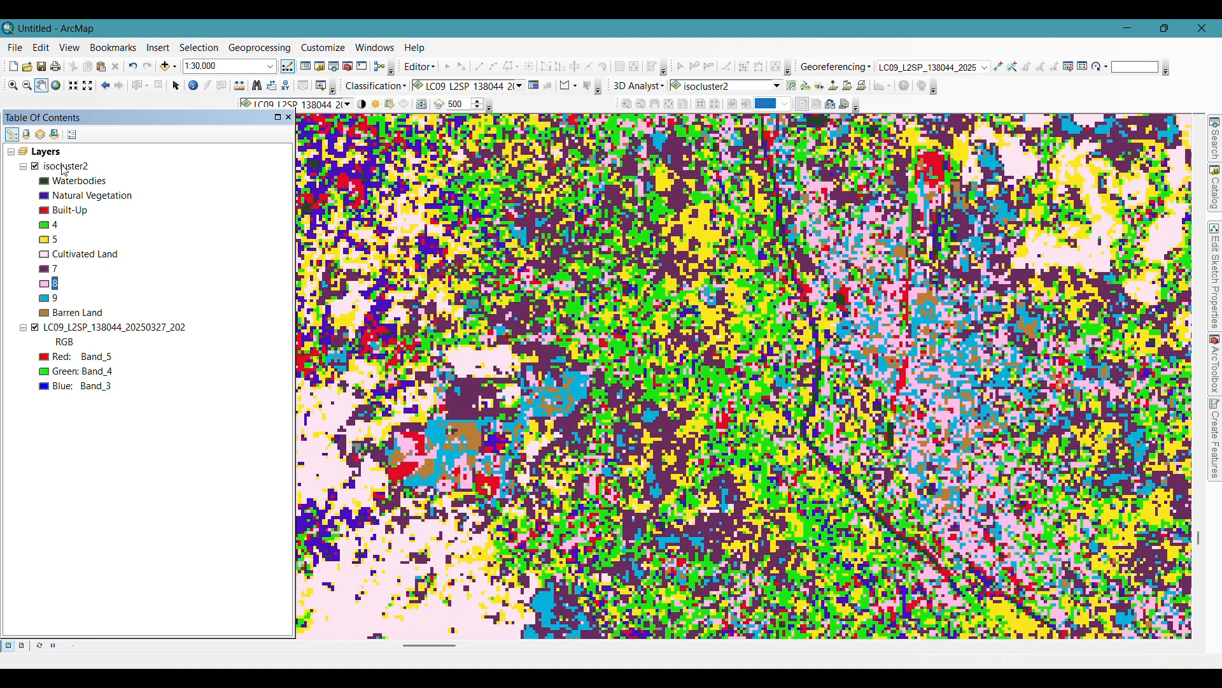
Step: Label class 4 of the isocluster2 layer as Cultivated Land in its unique-values symbology
{"action": "double_click", "coordinate": [64, 168]}
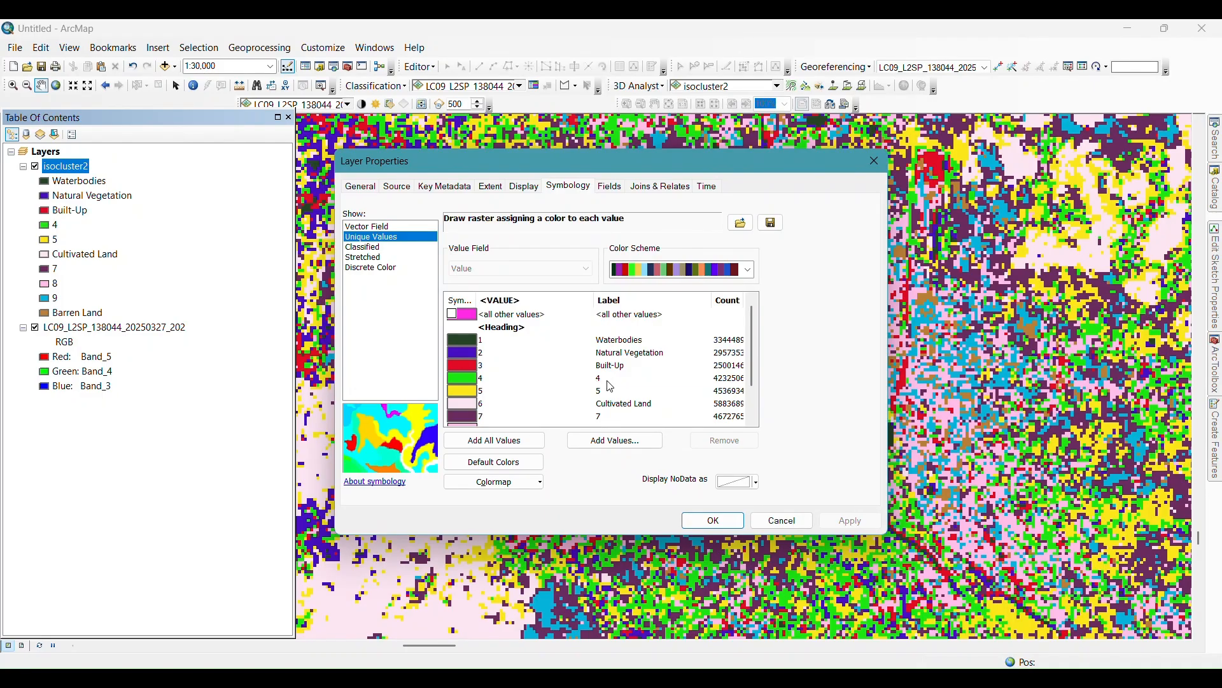
{"action": "double_click", "coordinate": [609, 380]}
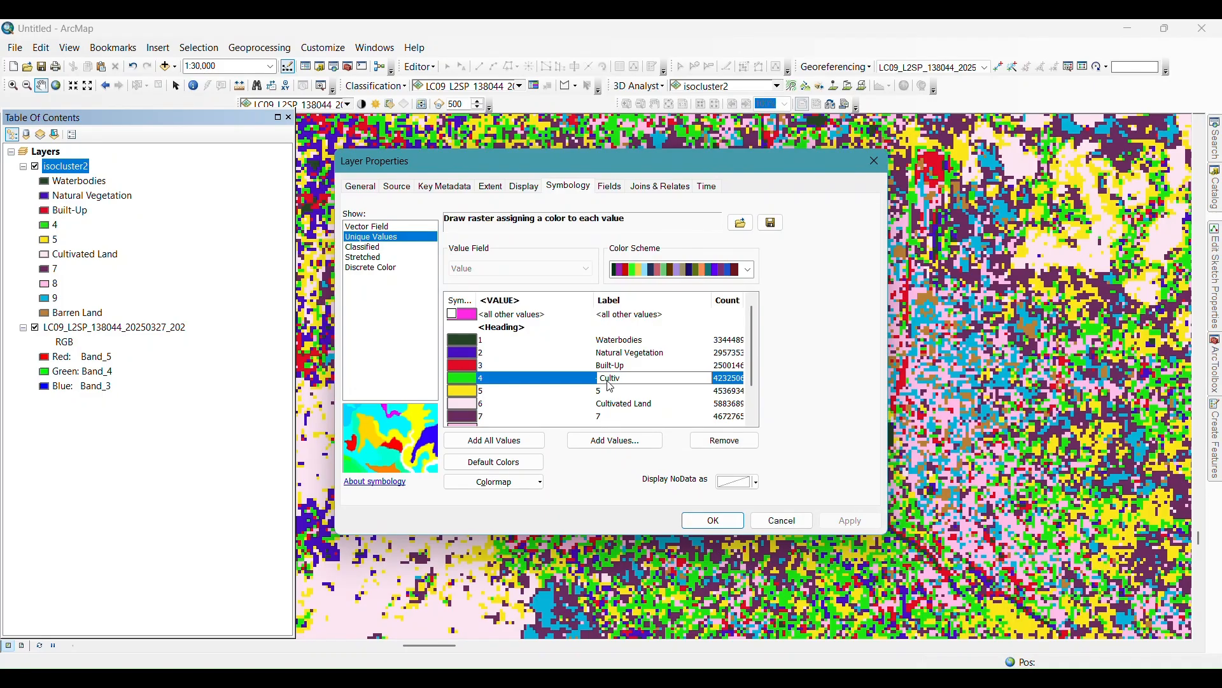
{"action": "type", "text": "Cultivated Land"}
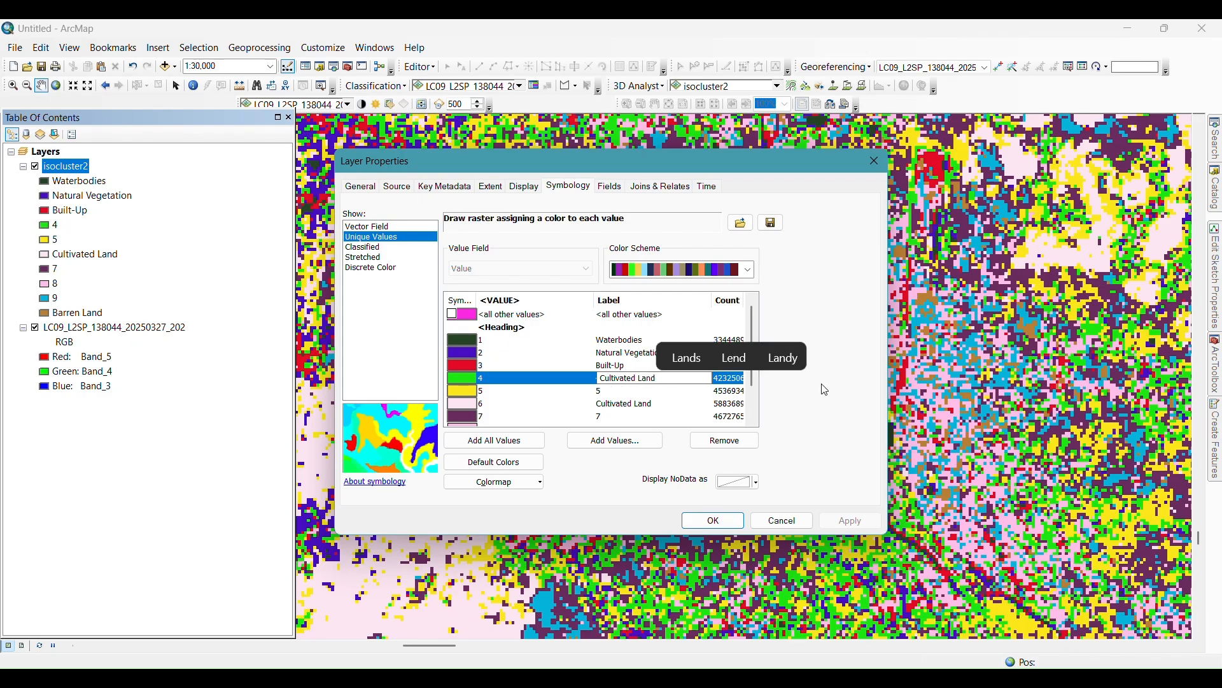
{"action": "key", "text": "Return"}
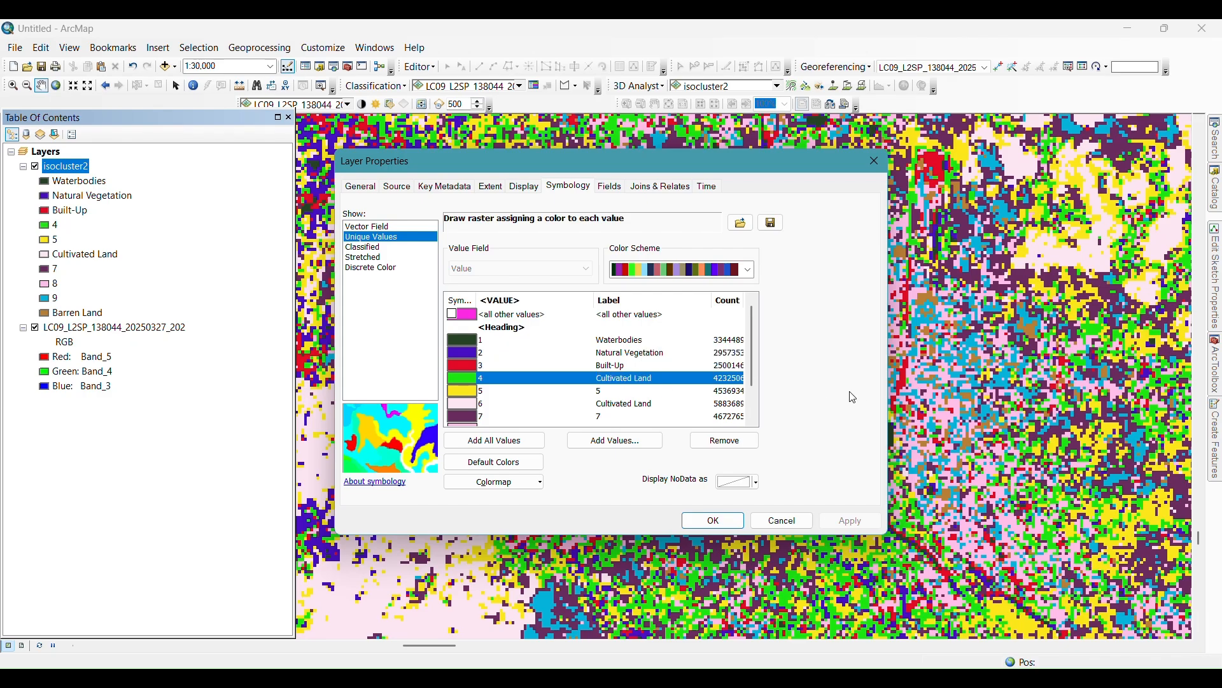
{"action": "left_click", "coordinate": [710, 522]}
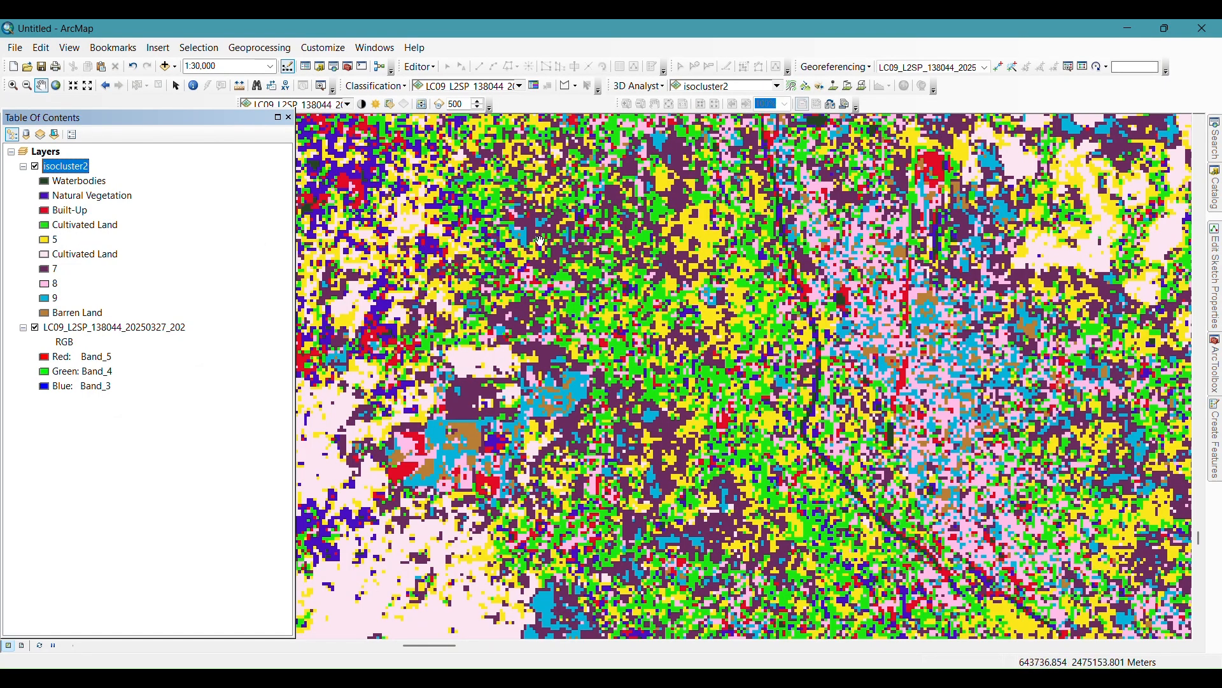
Step: Compare the large yellow class 5 patch west of the narrow river with the composite by toggling isocluster2, leaving it shown
{"action": "scroll", "coordinate": [721, 203], "scroll_direction": "up", "scroll_amount": 4}
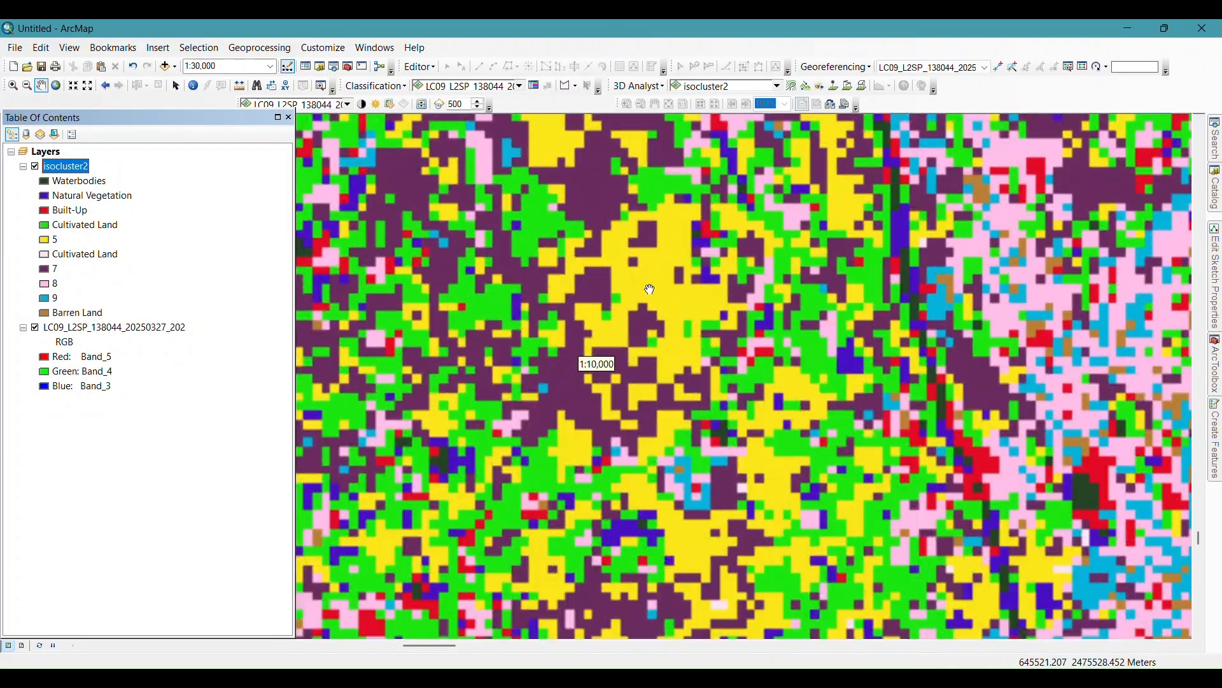
{"action": "scroll", "coordinate": [656, 277], "scroll_direction": "up", "scroll_amount": 3}
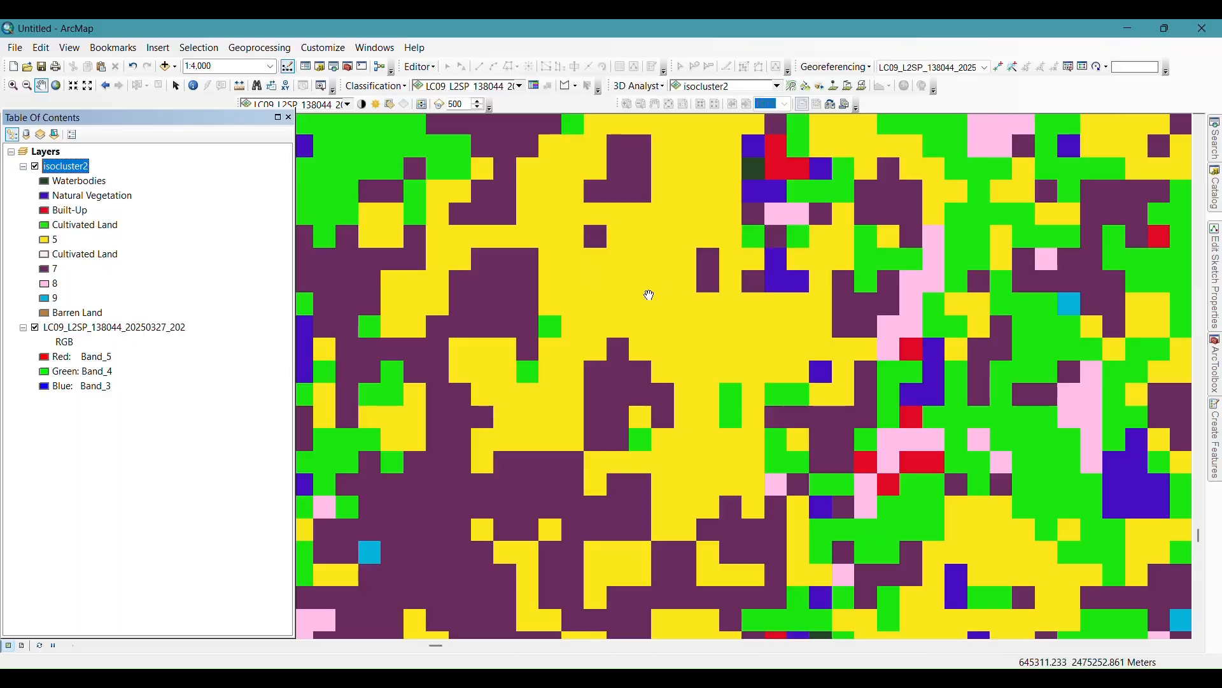
{"action": "left_click", "coordinate": [37, 168]}
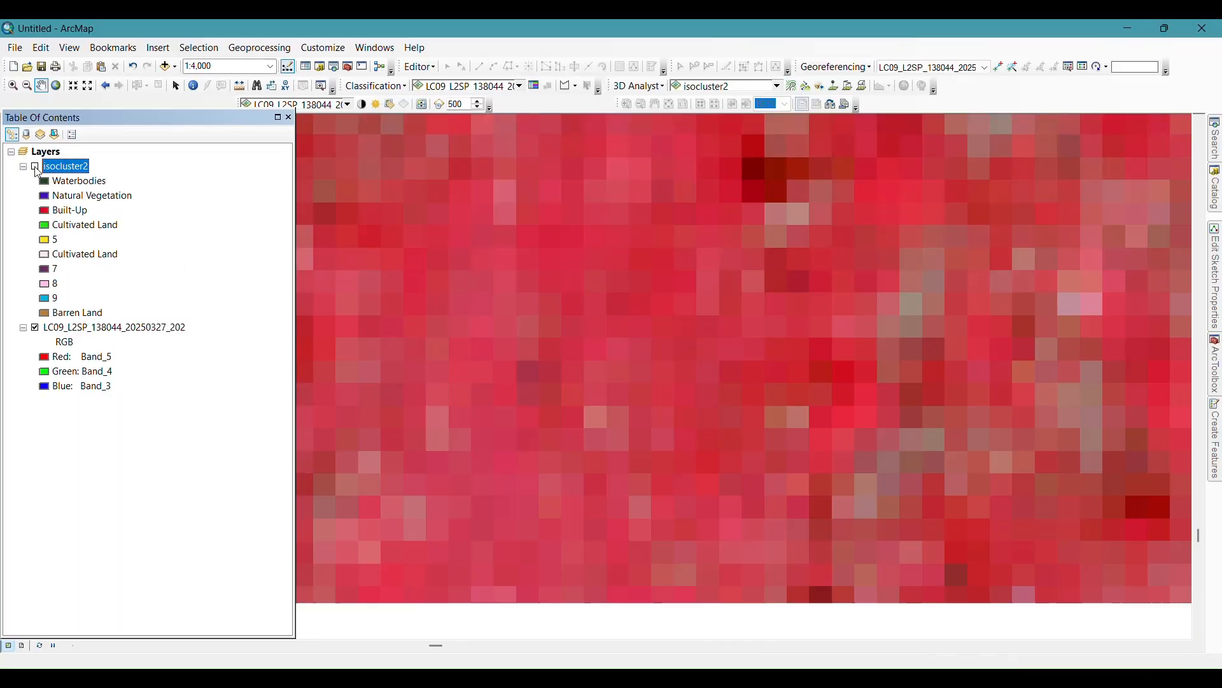
{"action": "left_click", "coordinate": [37, 168]}
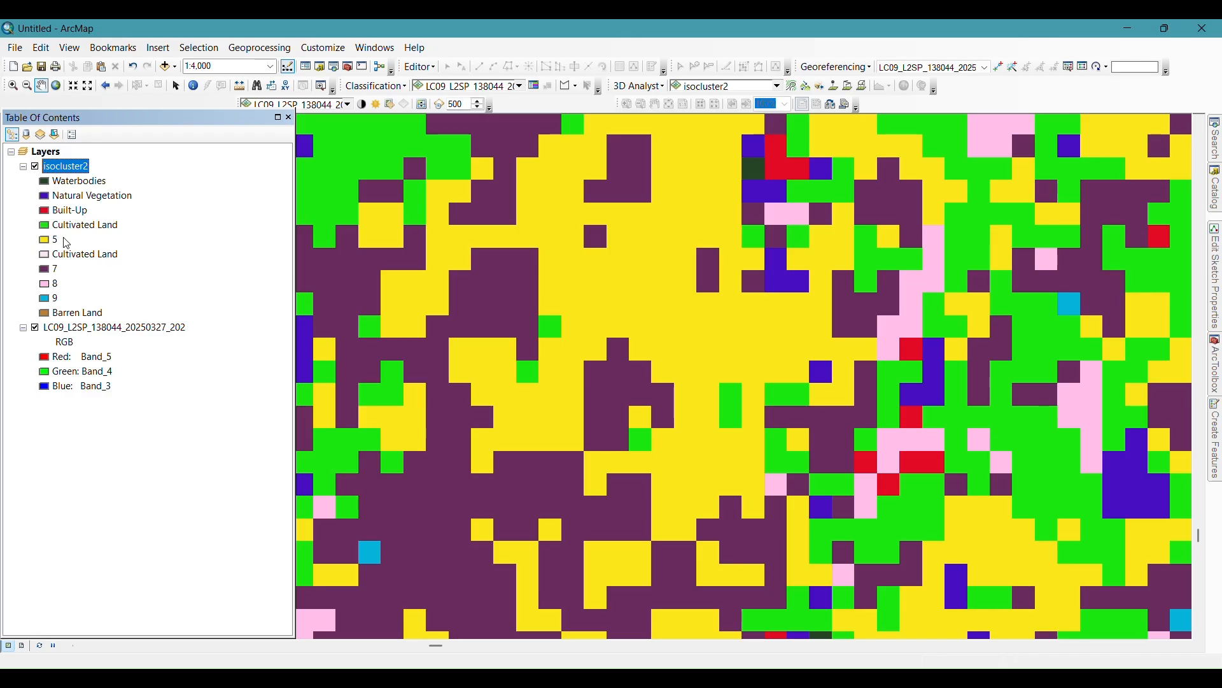
{"action": "left_click", "coordinate": [35, 168]}
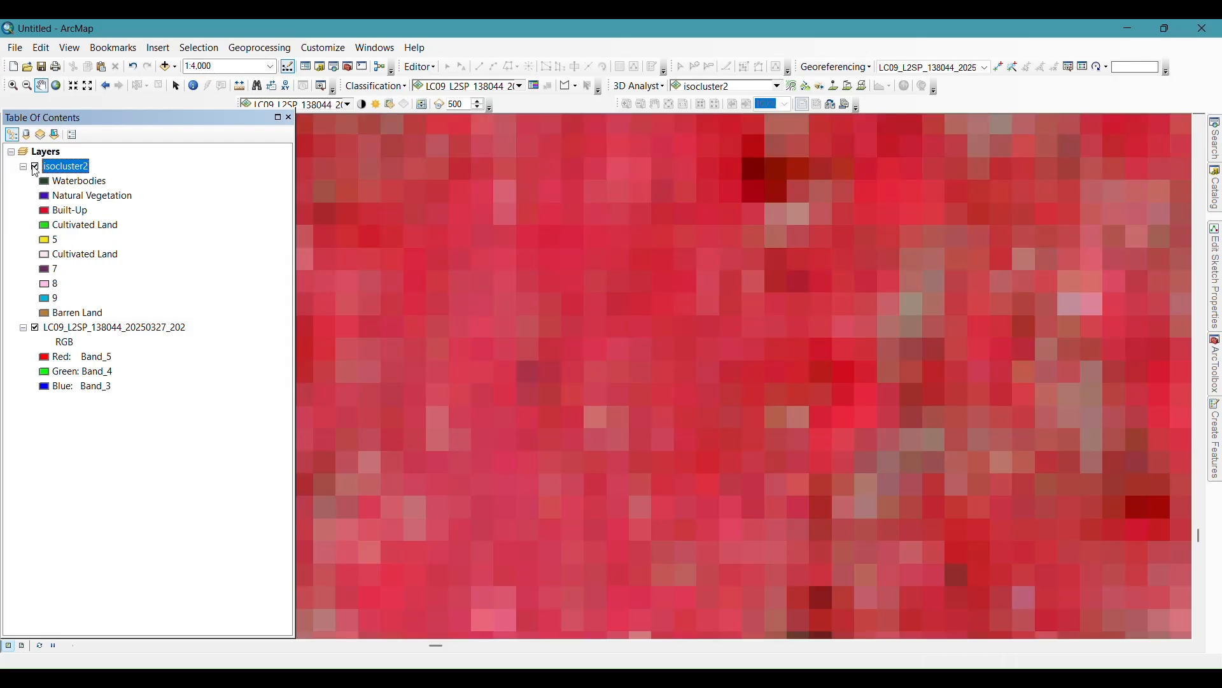
{"action": "left_click", "coordinate": [35, 168]}
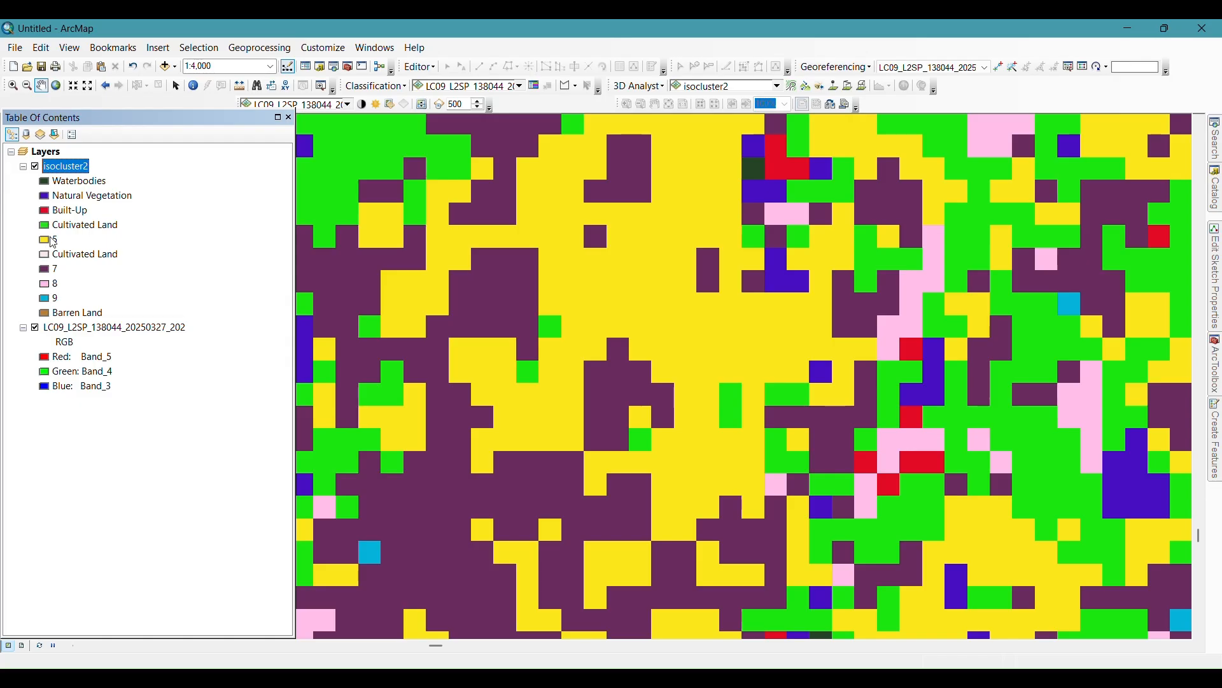
Step: Label class 5 of the isocluster2 layer as Cultivated Land in its unique-values symbology
{"action": "double_click", "coordinate": [66, 167]}
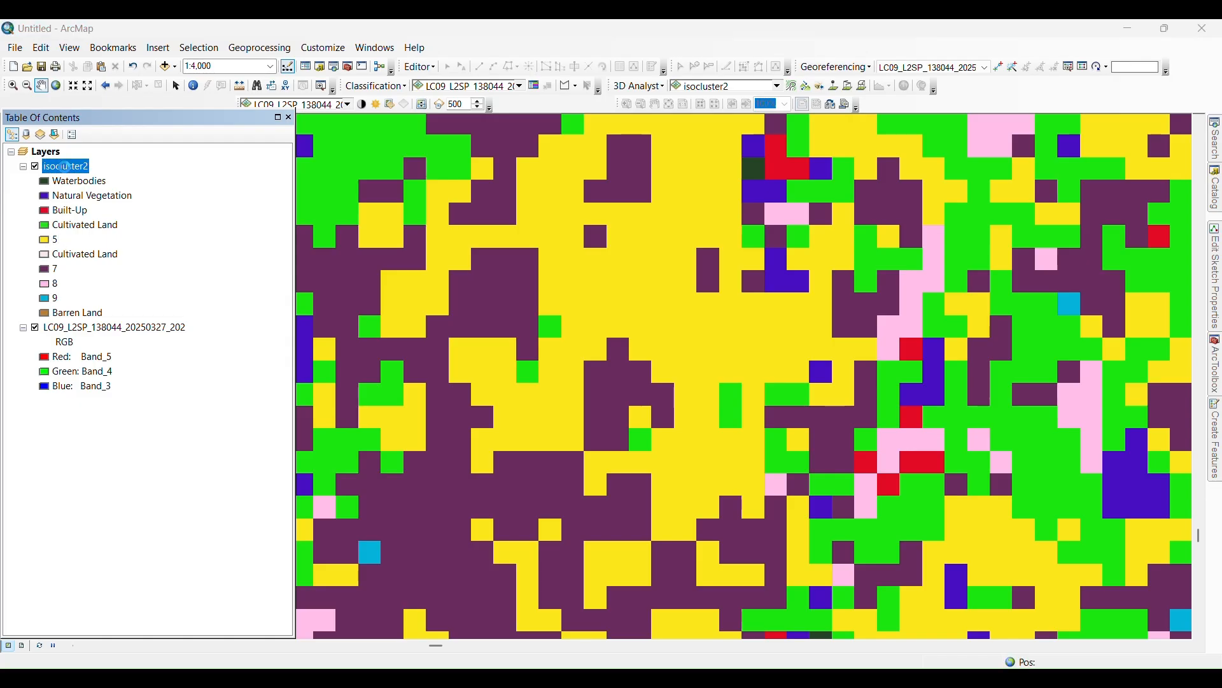
{"action": "left_click", "coordinate": [607, 357]}
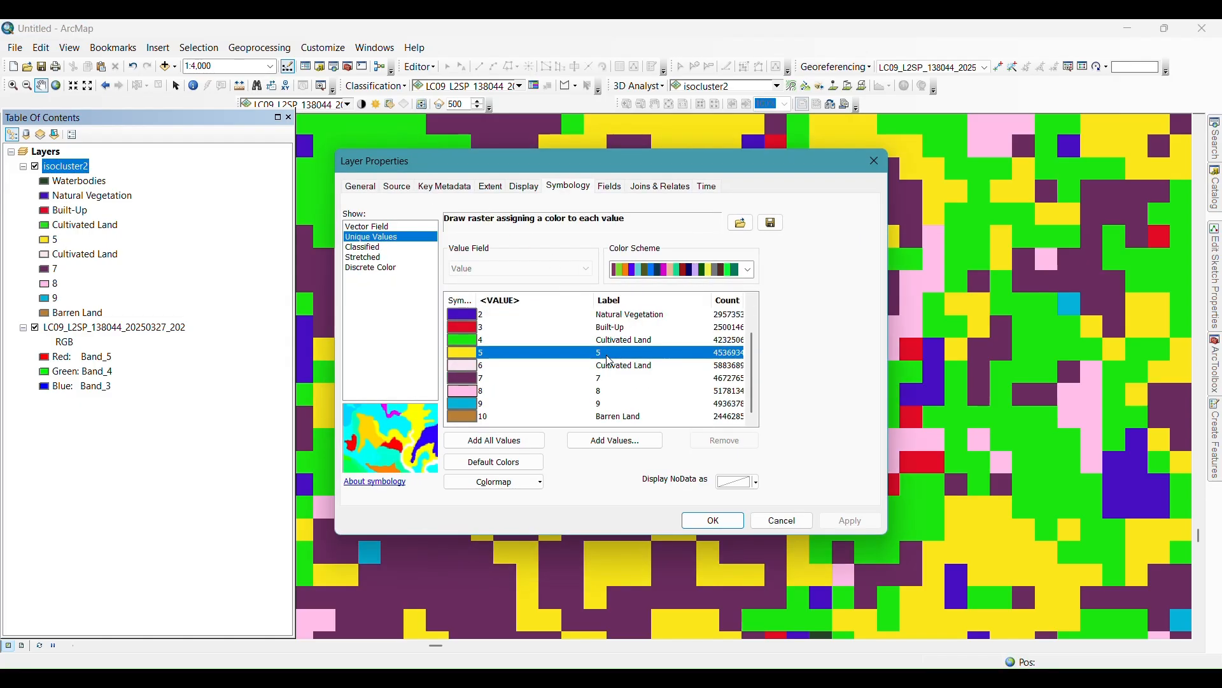
{"action": "left_click", "coordinate": [609, 355]}
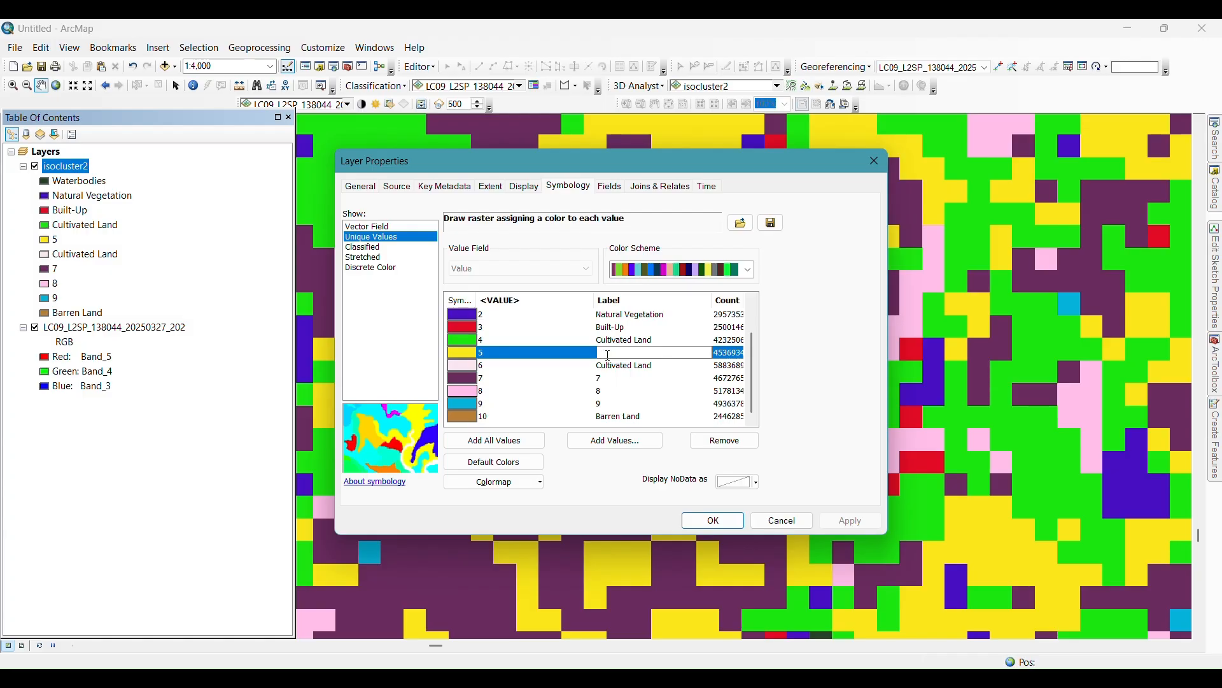
{"action": "type", "text": "Culti"}
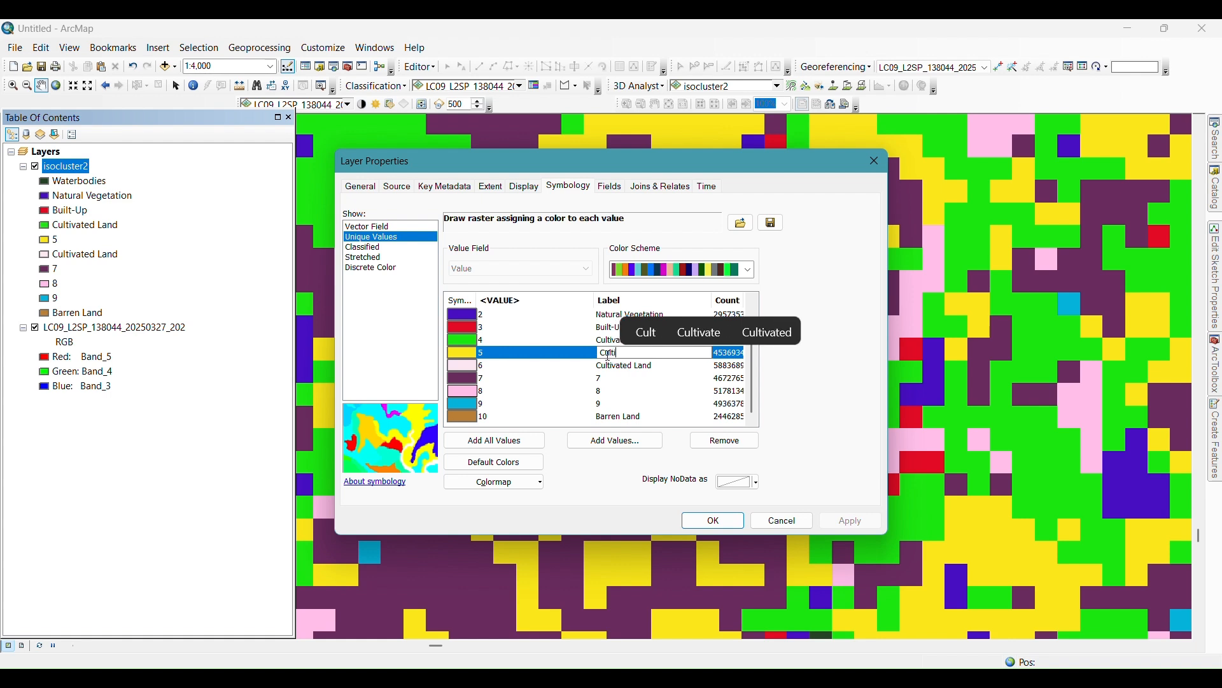
{"action": "type", "text": "vated "}
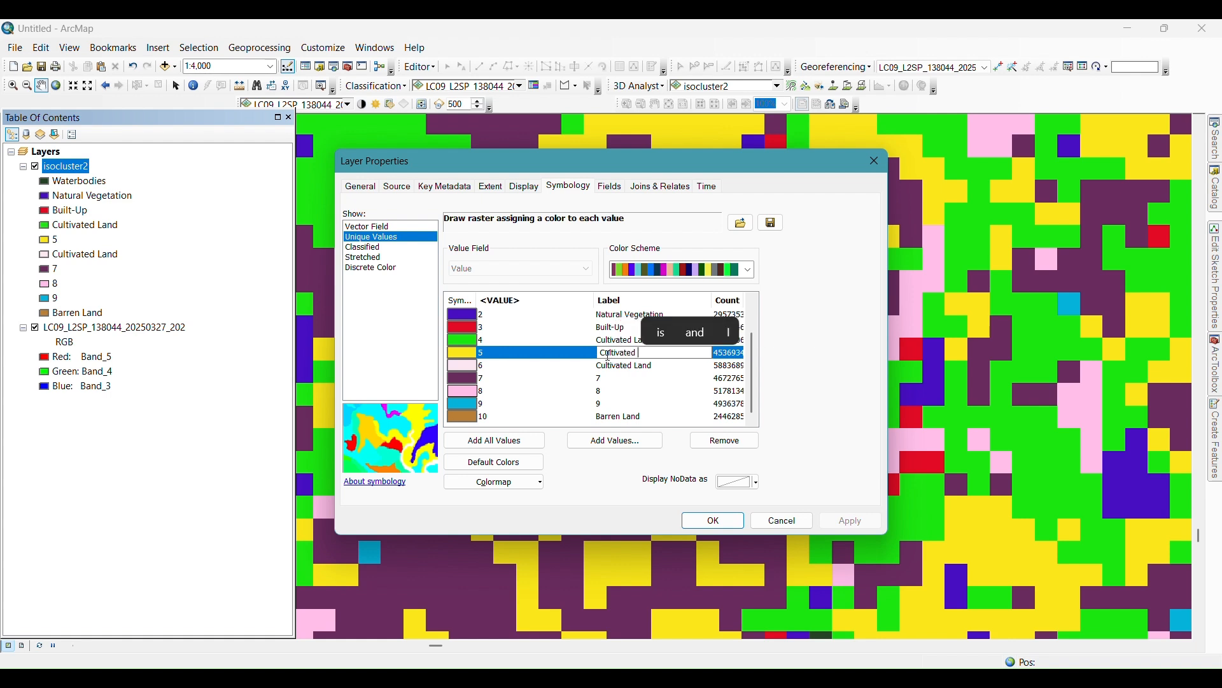
{"action": "type", "text": "Land"}
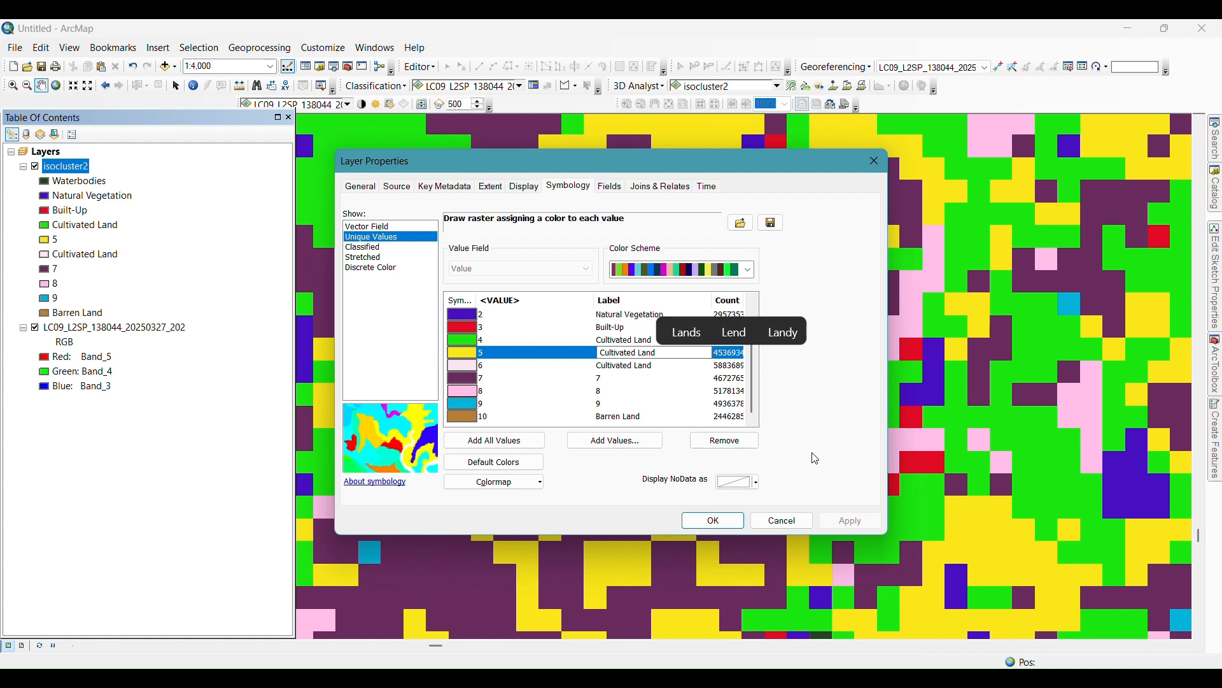
{"action": "key", "text": "Return"}
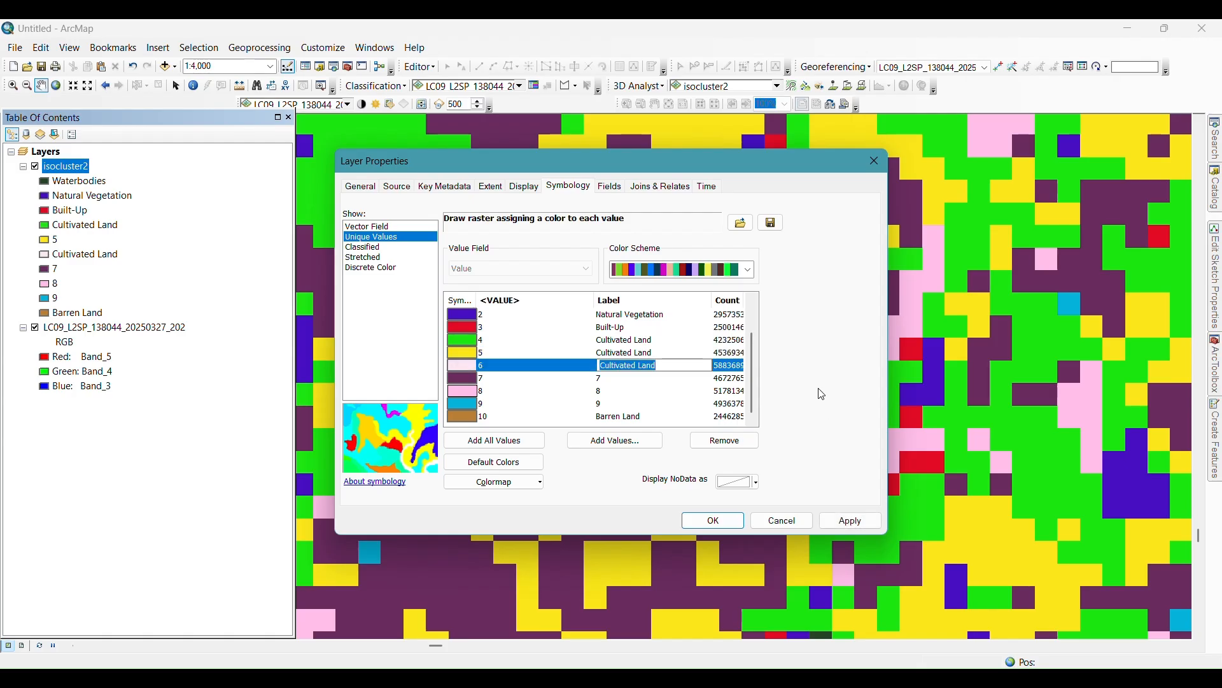
{"action": "left_click", "coordinate": [697, 355]}
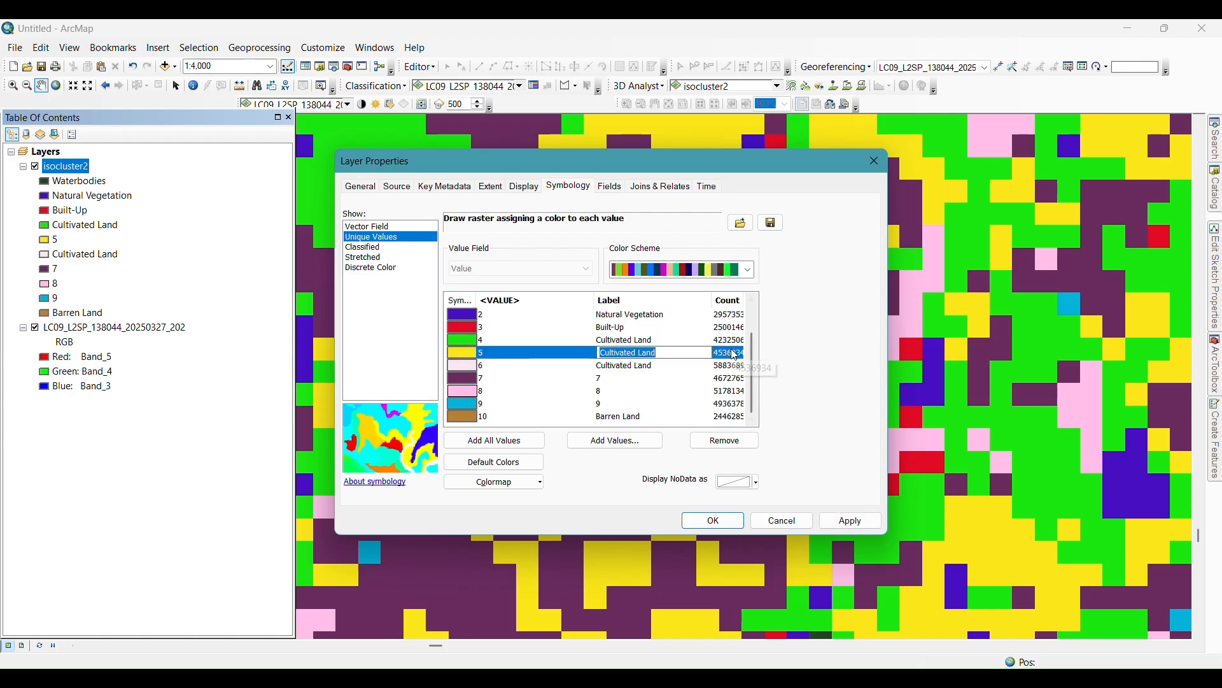
{"action": "left_click", "coordinate": [734, 352]}
{"action": "left_click", "coordinate": [712, 523]}
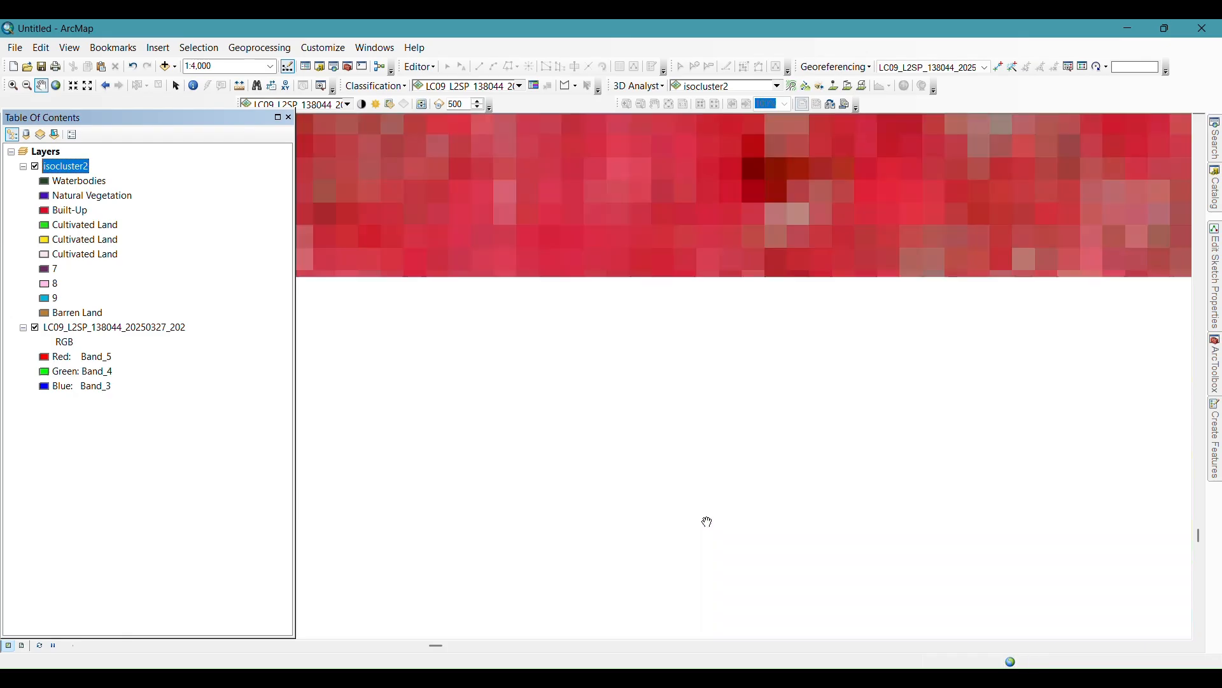
Step: Find a large purple class 7 patch in the western part and compare it with the composite by toggling isocluster2, leaving it shown
{"action": "scroll", "coordinate": [533, 351], "scroll_direction": "up", "scroll_amount": 8}
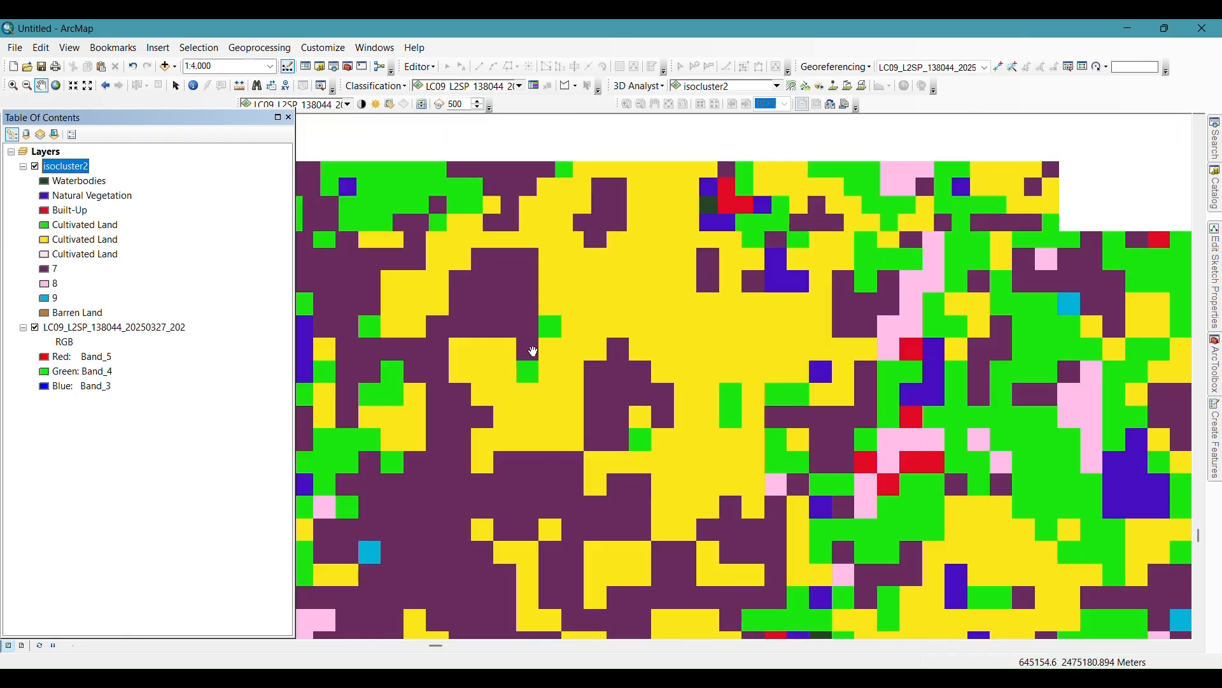
{"action": "scroll", "coordinate": [534, 351], "scroll_direction": "up", "scroll_amount": 1}
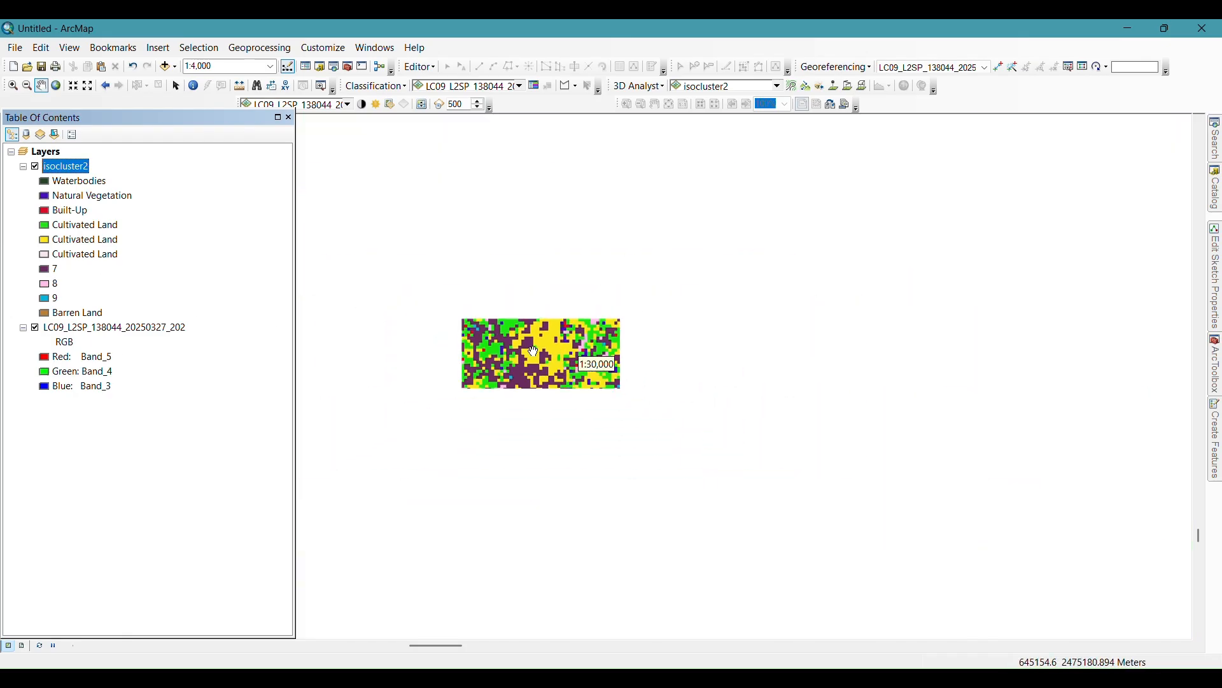
{"action": "scroll", "coordinate": [691, 447], "scroll_direction": "up", "scroll_amount": 3}
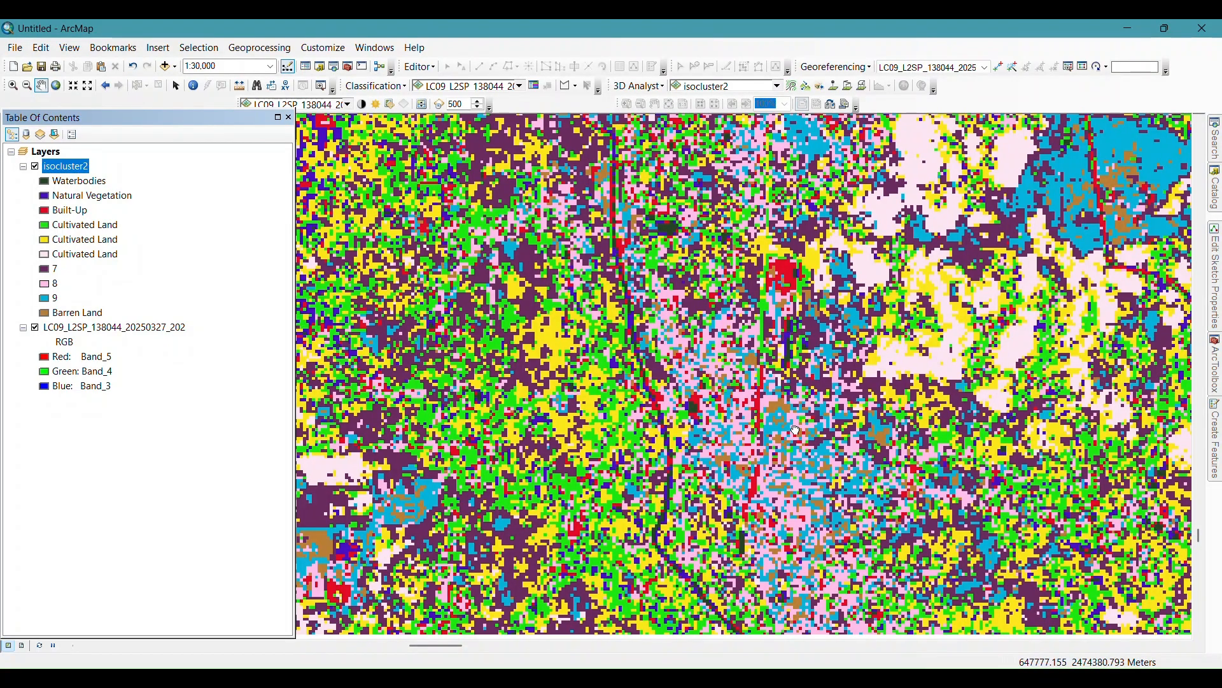
{"action": "scroll", "coordinate": [690, 447], "scroll_direction": "up", "scroll_amount": 1}
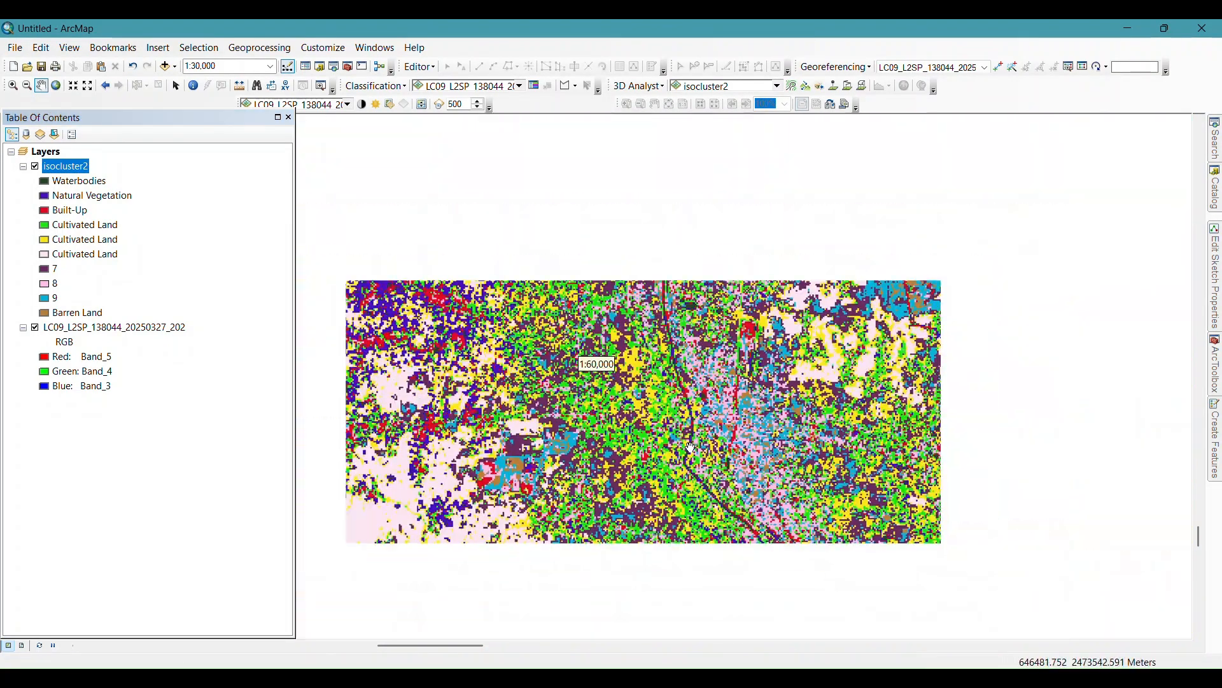
{"action": "left_click_drag", "start_coordinate": [550, 430], "coordinate": [790, 388]}
{"action": "left_click_drag", "start_coordinate": [367, 458], "coordinate": [413, 433]}
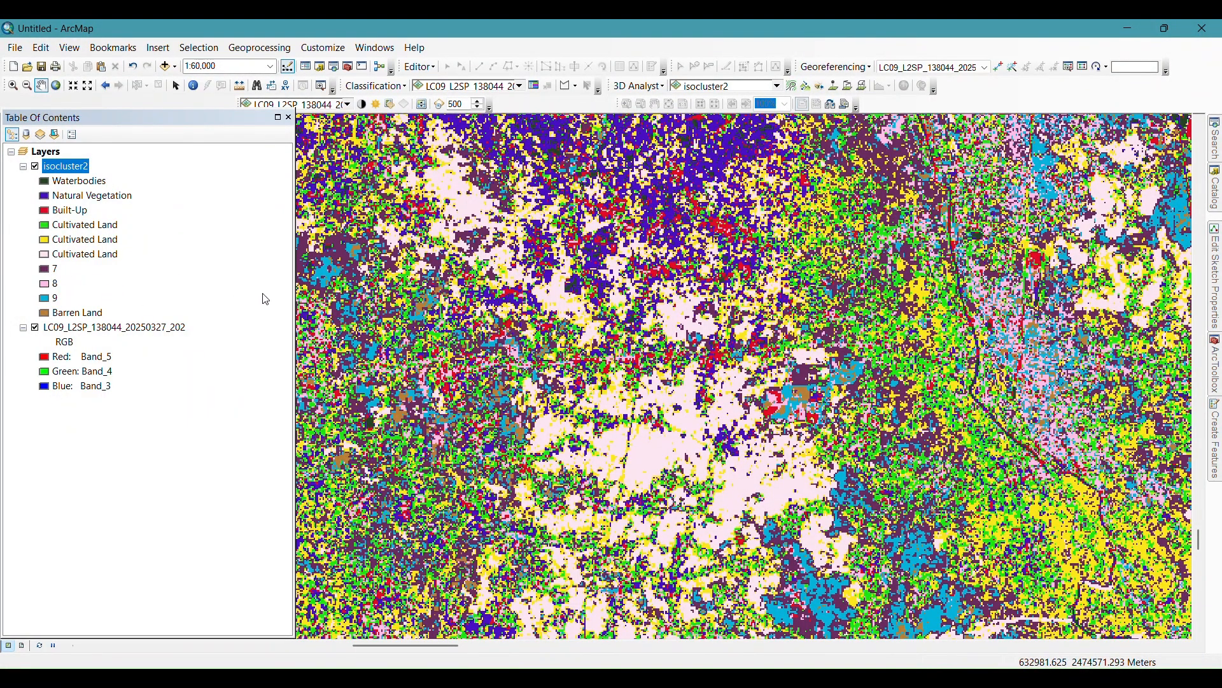
{"action": "scroll", "coordinate": [328, 251], "scroll_direction": "down", "scroll_amount": 2}
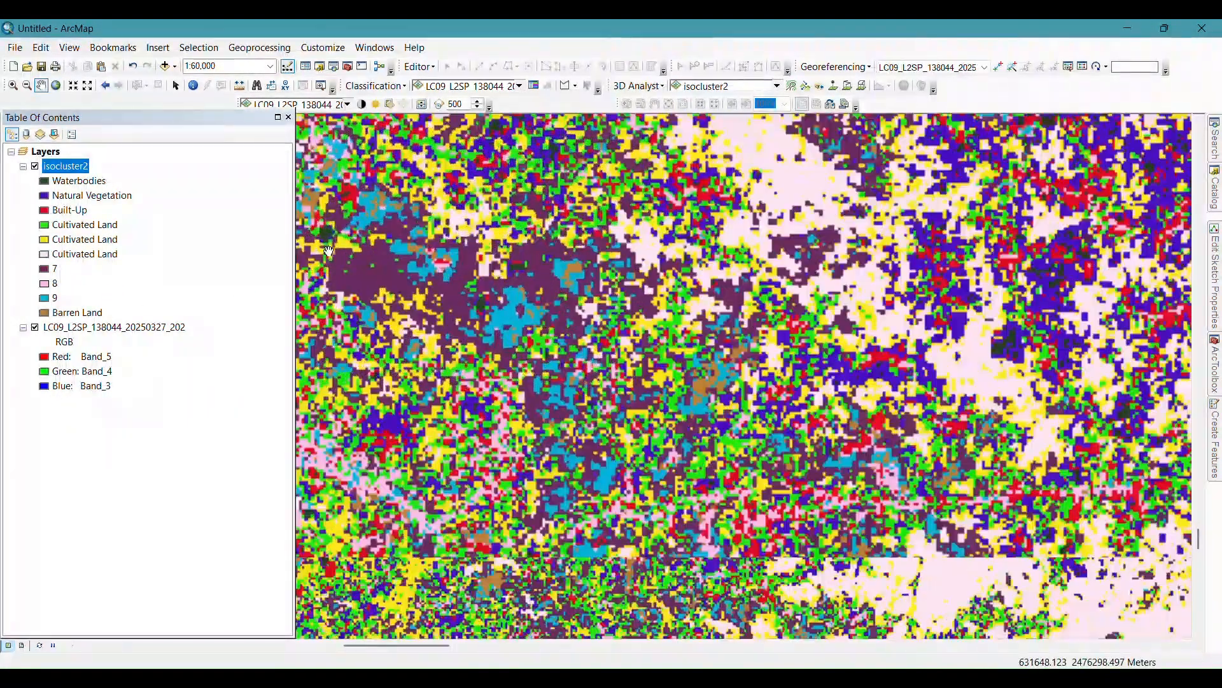
{"action": "scroll", "coordinate": [329, 250], "scroll_direction": "down", "scroll_amount": 4}
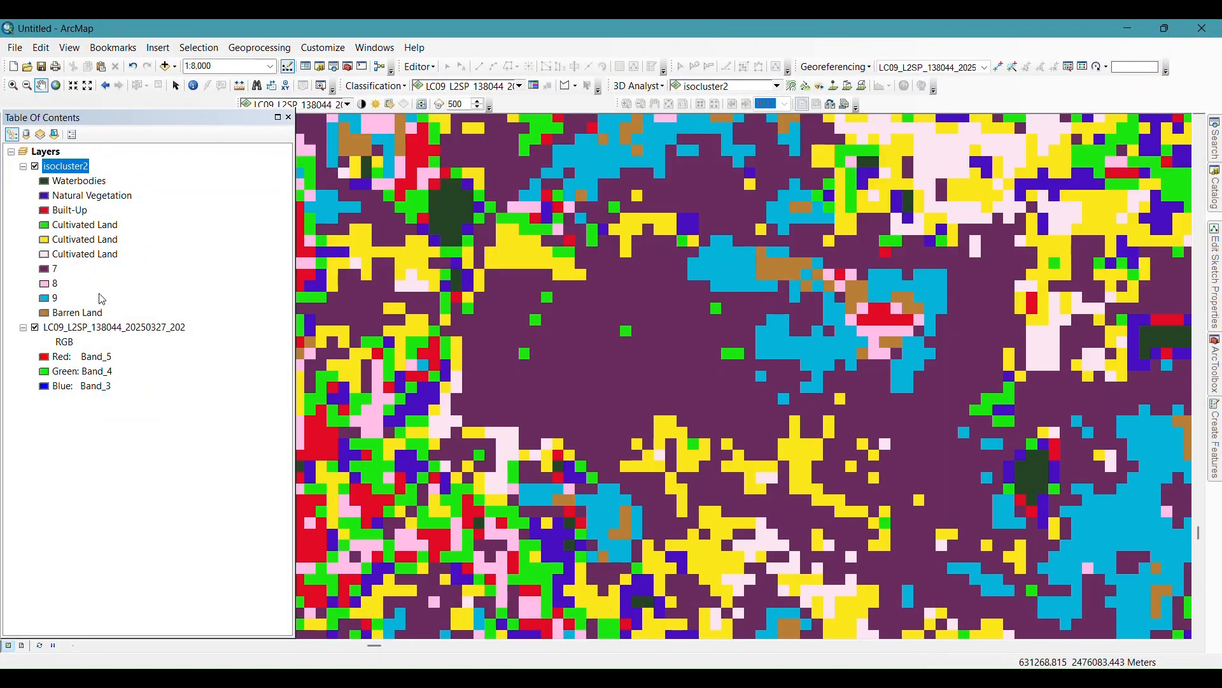
{"action": "left_click", "coordinate": [34, 167]}
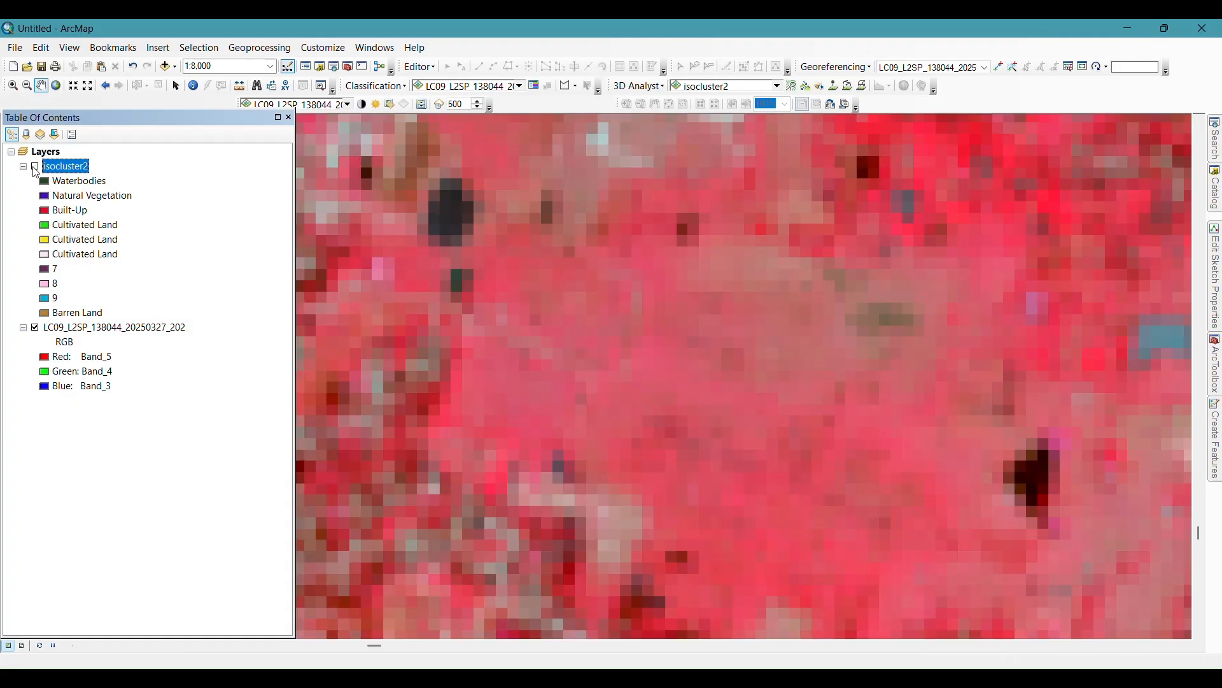
{"action": "left_click", "coordinate": [35, 167]}
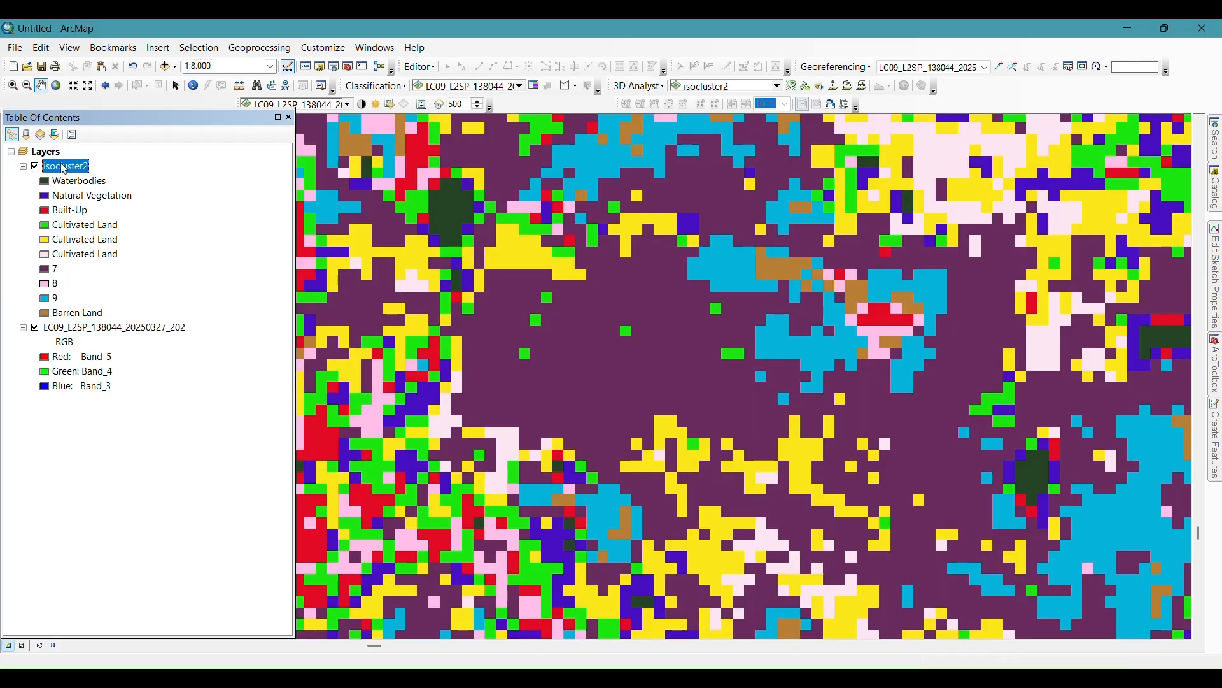
Step: Label class 7 of the isocluster2 layer as Cultivated Land in its unique-values symbology
{"action": "double_click", "coordinate": [63, 167]}
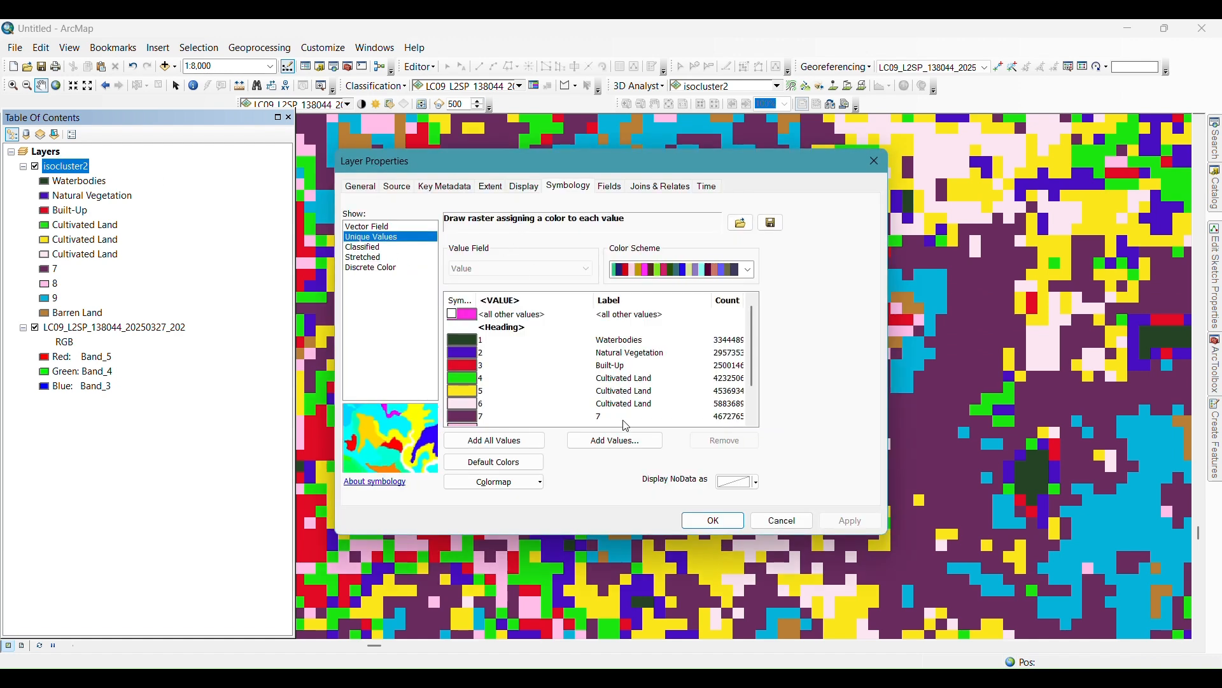
{"action": "scroll", "coordinate": [627, 426], "scroll_direction": "down", "scroll_amount": 1}
{"action": "left_click", "coordinate": [604, 378]}
{"action": "left_click", "coordinate": [604, 378]}
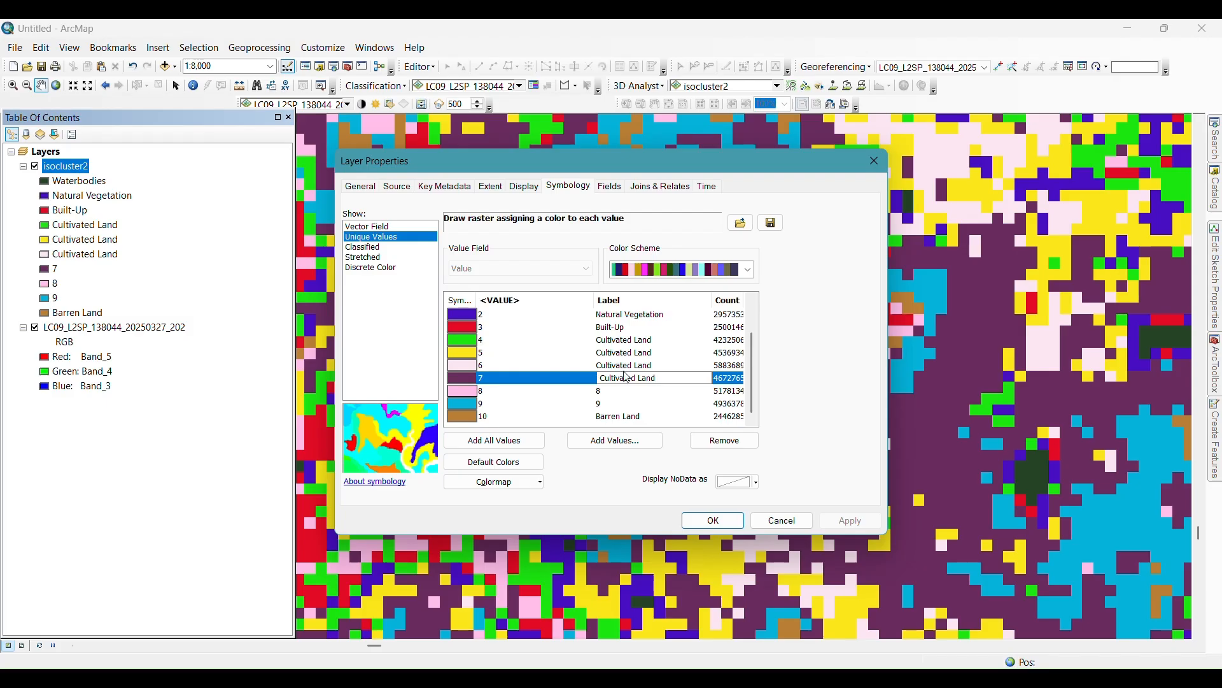
{"action": "left_click", "coordinate": [718, 382]}
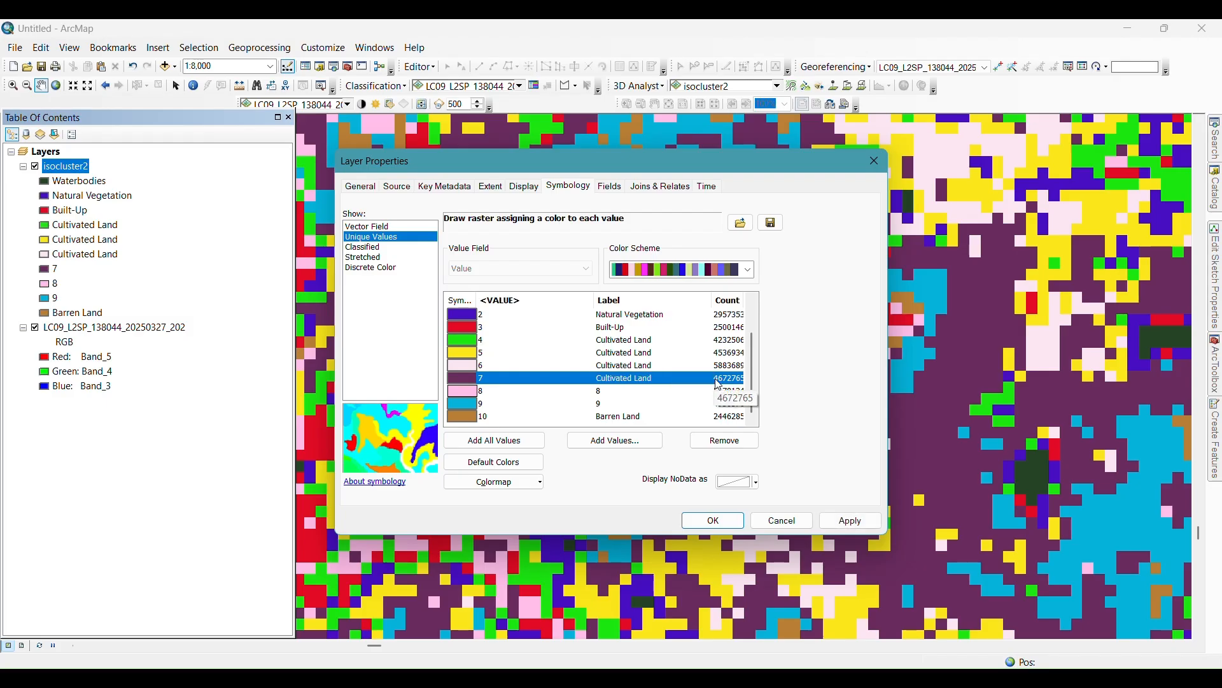
{"action": "left_click", "coordinate": [719, 521]}
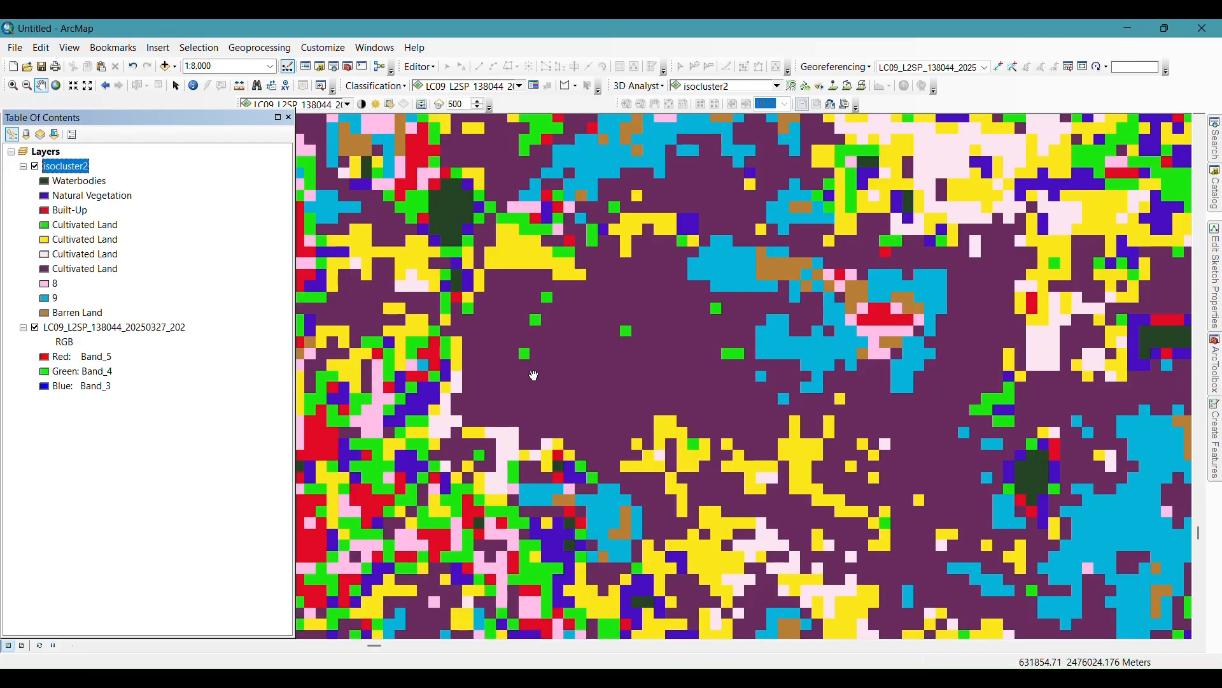
Step: Recolour class 8 of the isocluster2 layer with the predefined Grey symbol
{"action": "left_click_drag", "start_coordinate": [362, 423], "coordinate": [504, 400]}
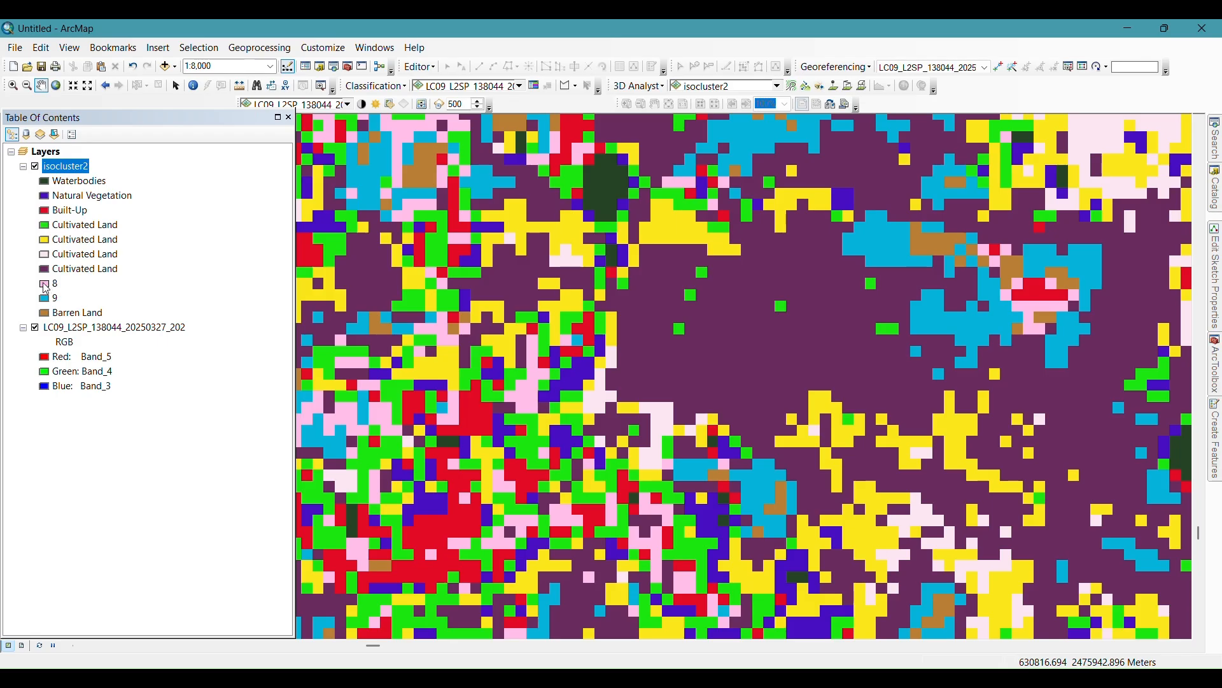
{"action": "double_click", "coordinate": [45, 284]}
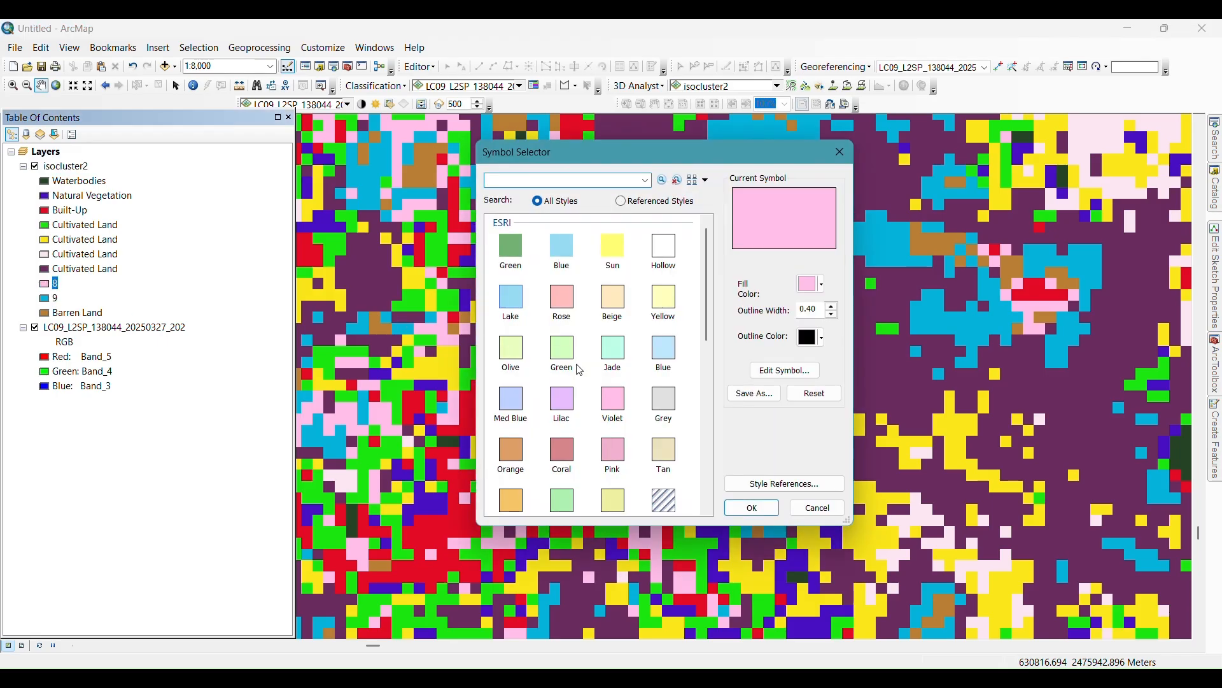
{"action": "scroll", "coordinate": [580, 369], "scroll_direction": "down", "scroll_amount": 10}
{"action": "scroll", "coordinate": [596, 377], "scroll_direction": "down", "scroll_amount": 1}
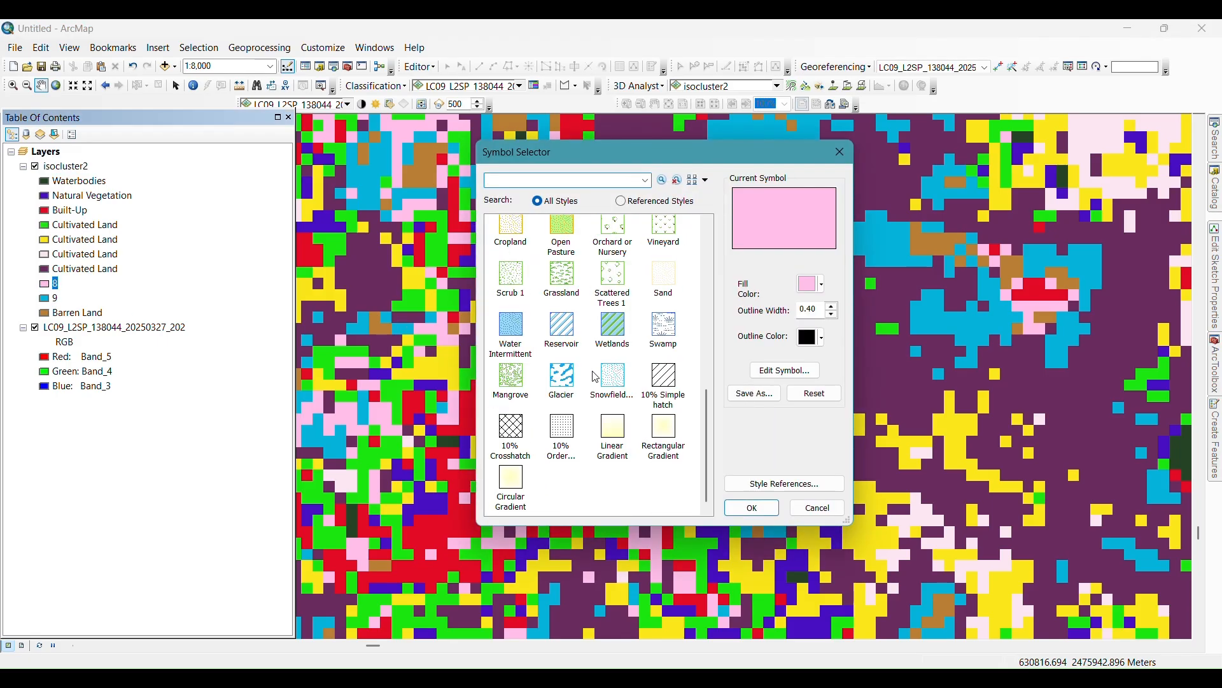
{"action": "scroll", "coordinate": [596, 377], "scroll_direction": "up", "scroll_amount": 10}
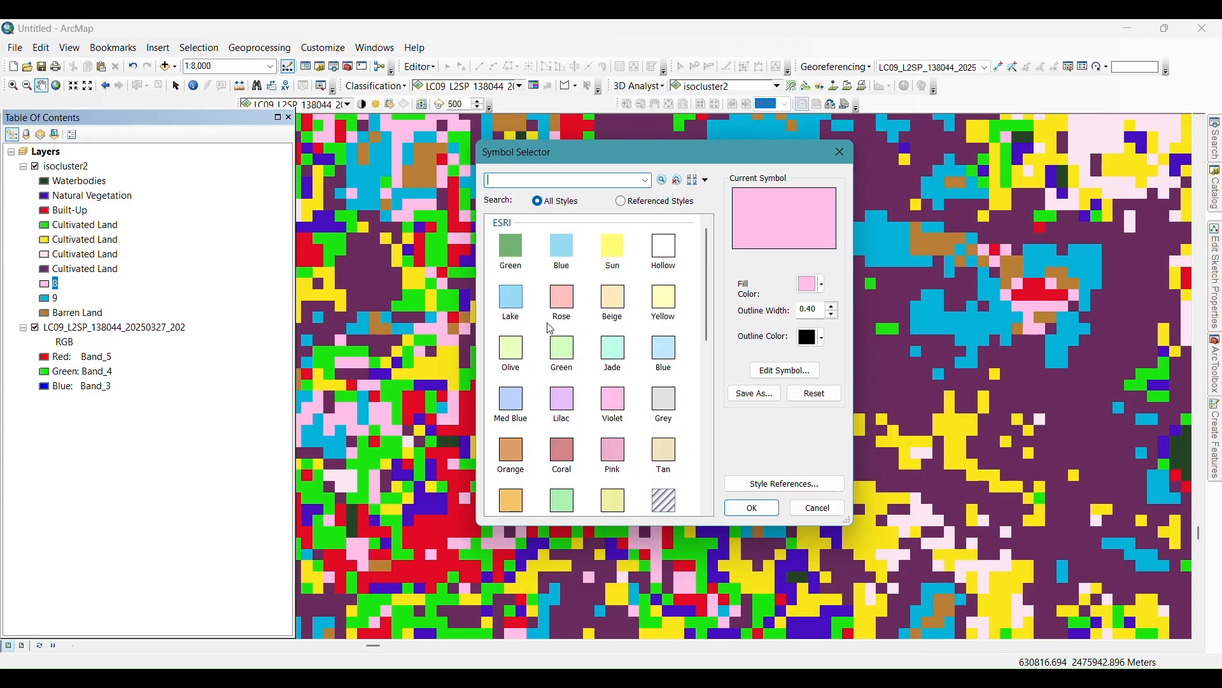
{"action": "scroll", "coordinate": [551, 328], "scroll_direction": "down", "scroll_amount": 1}
{"action": "left_click", "coordinate": [675, 337]}
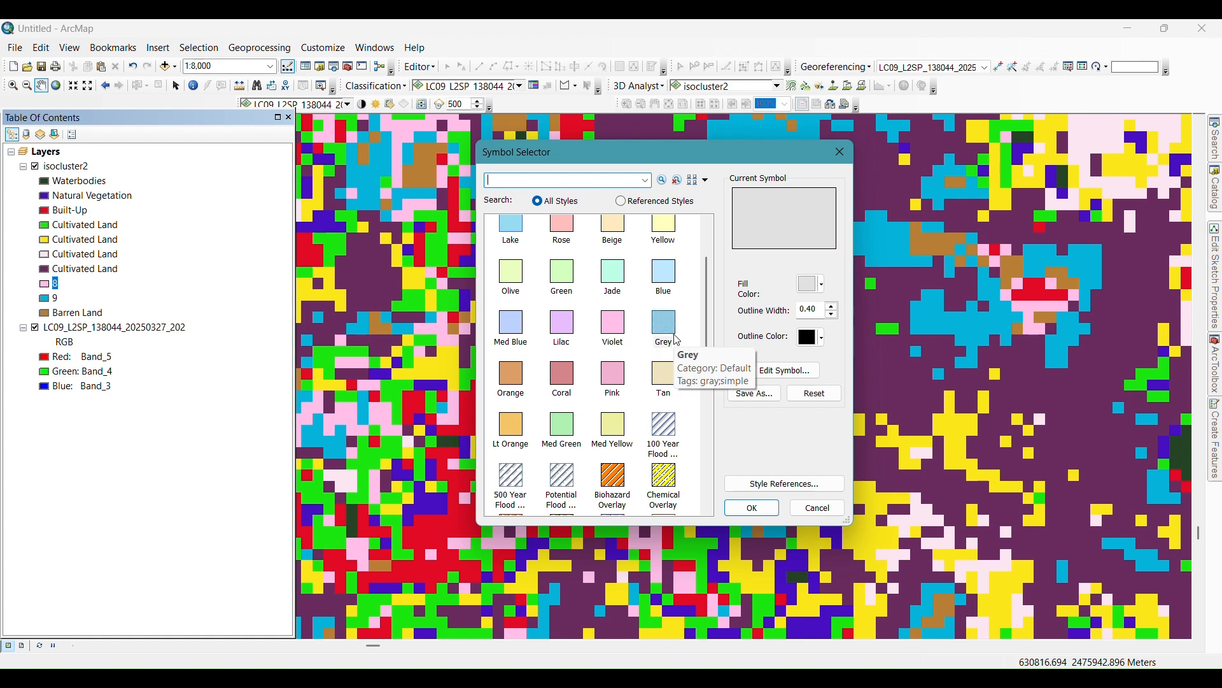
{"action": "left_click", "coordinate": [753, 508]}
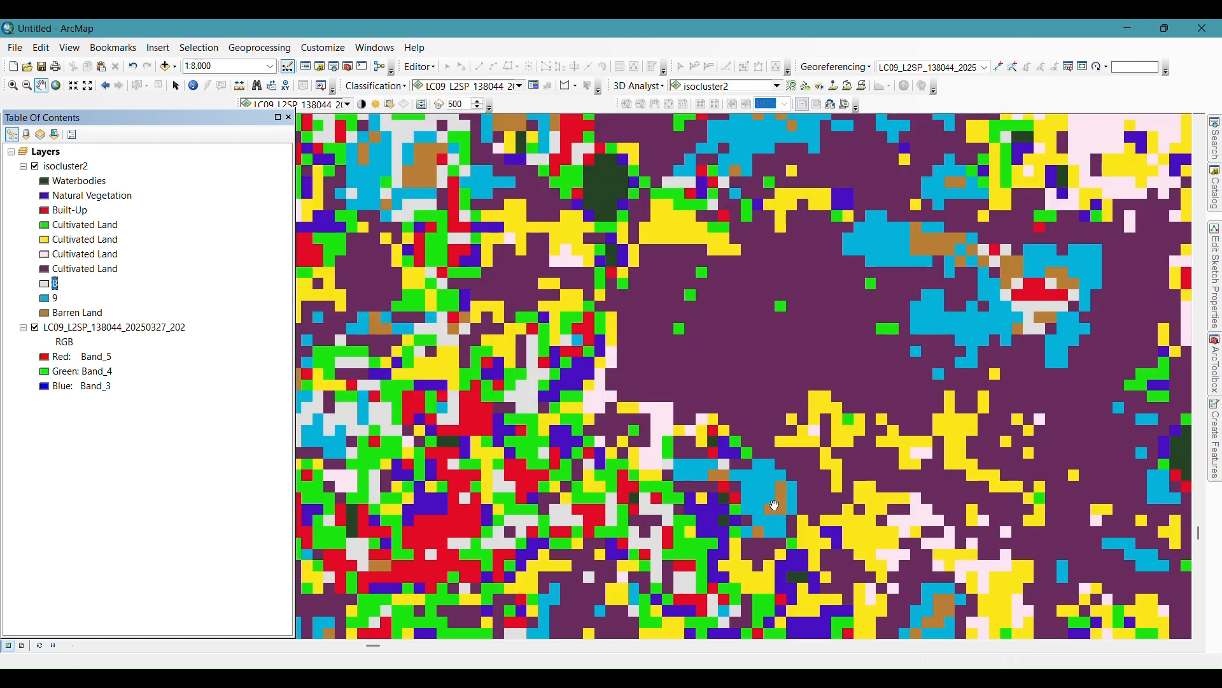
Step: Compare the small class 8 cluster west of the large purple patch with the composite by toggling isocluster2, leaving it shown
{"action": "left_click_drag", "start_coordinate": [334, 423], "coordinate": [630, 423]}
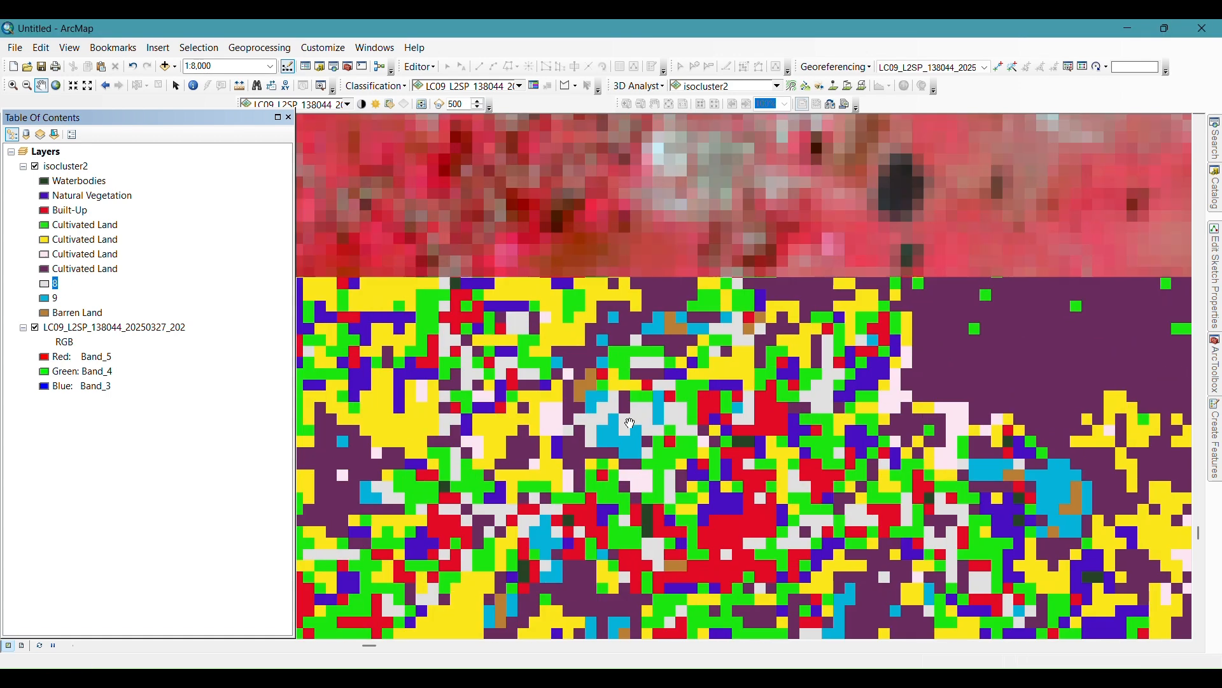
{"action": "scroll", "coordinate": [634, 415], "scroll_direction": "up", "scroll_amount": 5}
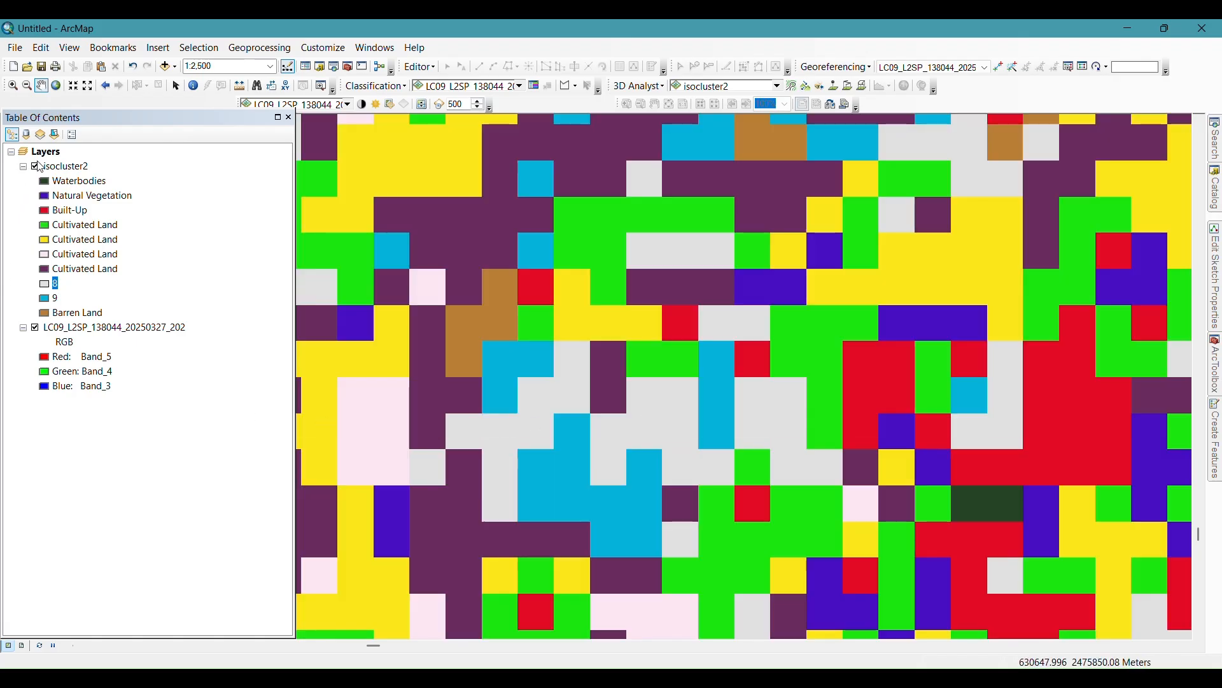
{"action": "left_click", "coordinate": [35, 166]}
{"action": "left_click", "coordinate": [36, 168]}
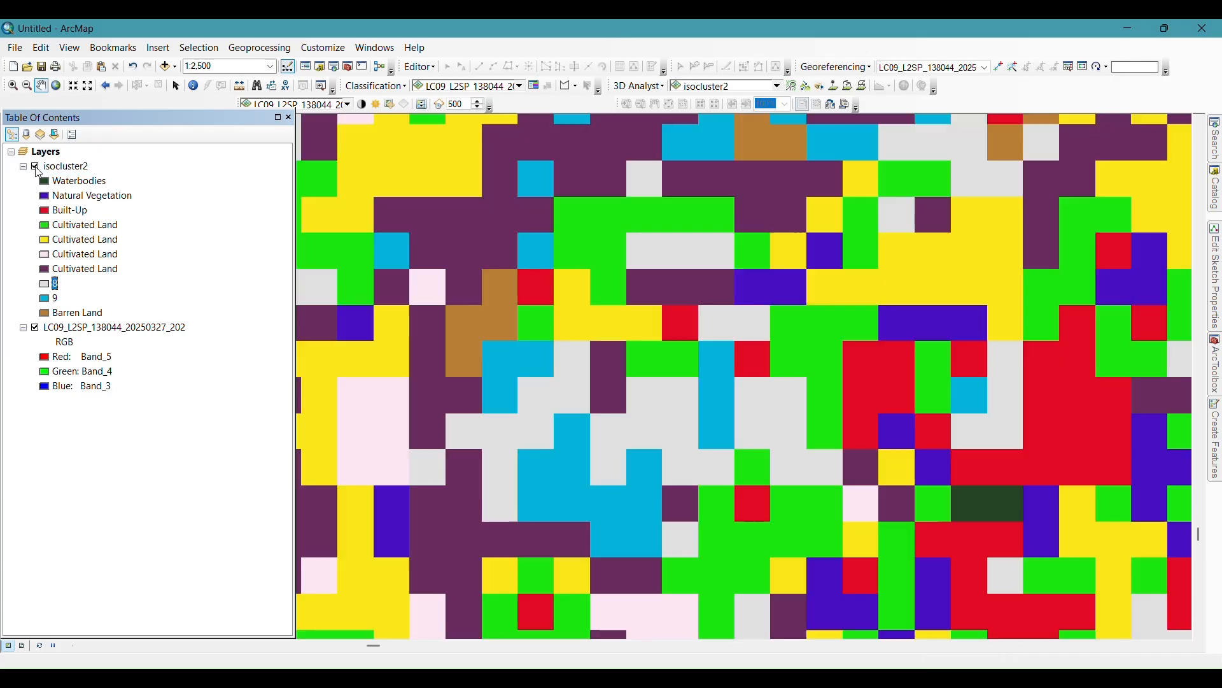
Step: Find the denser class 8 band southwest of the purple patch and compare it with the composite, leaving isocluster2 hidden
{"action": "scroll", "coordinate": [691, 465], "scroll_direction": "down", "scroll_amount": 5}
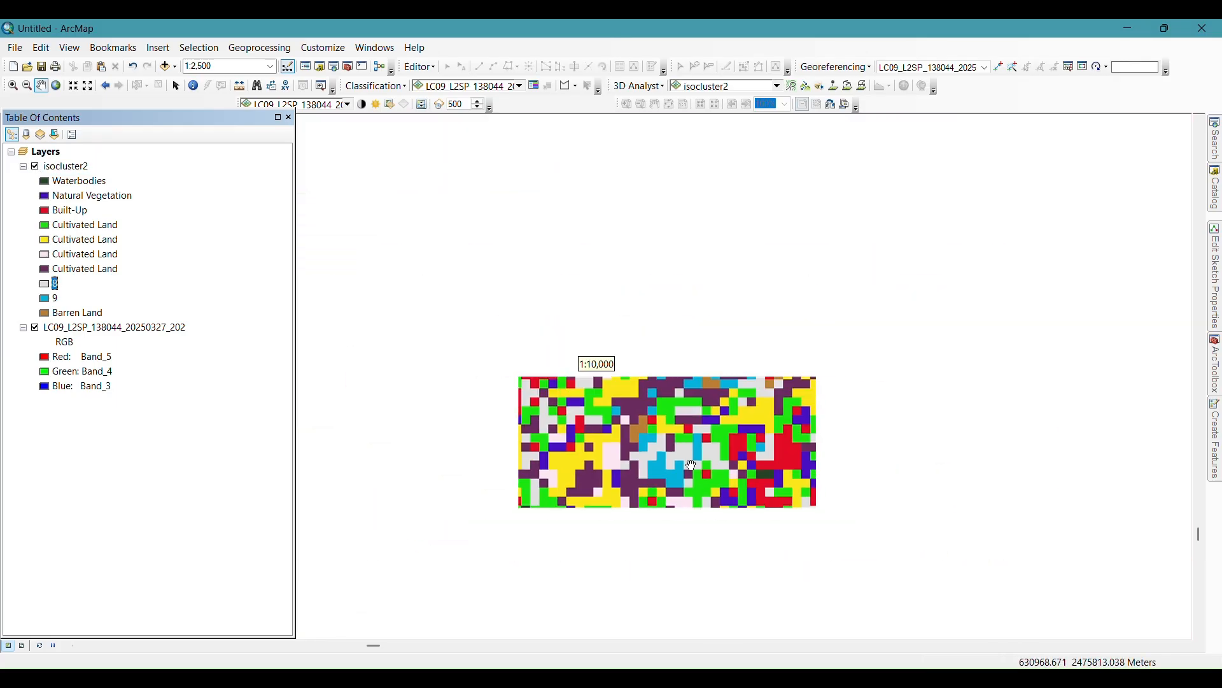
{"action": "scroll", "coordinate": [691, 465], "scroll_direction": "down", "scroll_amount": 5}
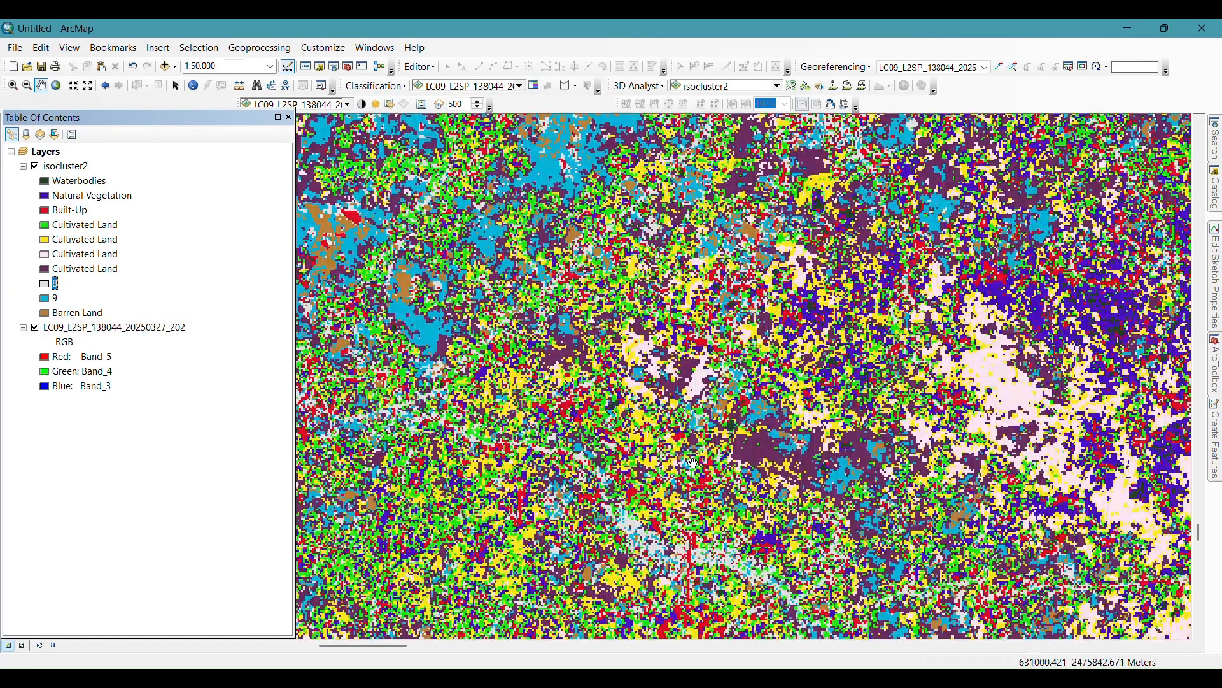
{"action": "scroll", "coordinate": [699, 522], "scroll_direction": "up", "scroll_amount": 4}
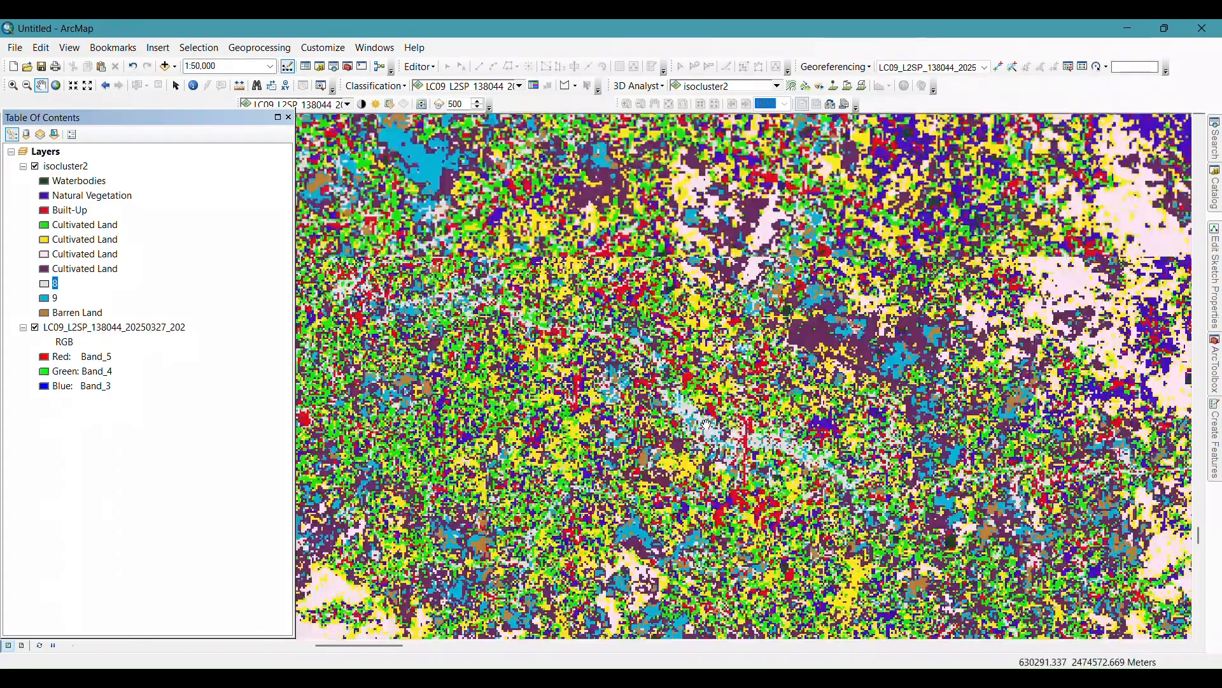
{"action": "scroll", "coordinate": [583, 327], "scroll_direction": "up", "scroll_amount": 4}
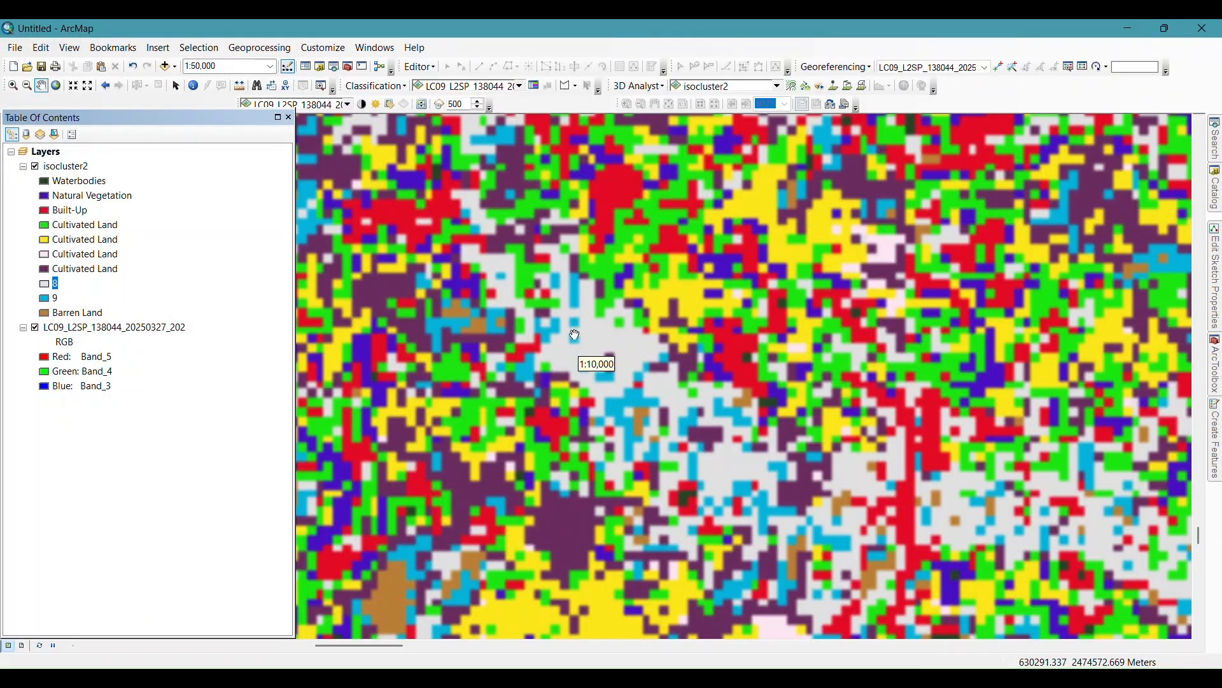
{"action": "scroll", "coordinate": [583, 326], "scroll_direction": "up", "scroll_amount": 4}
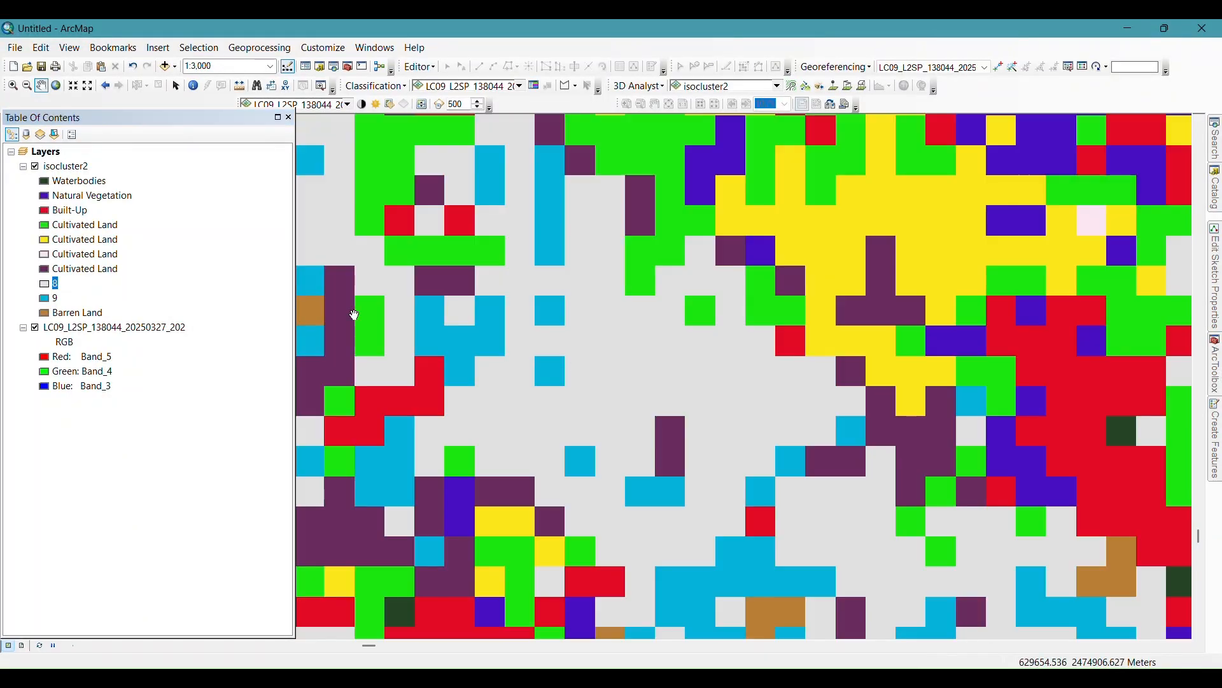
{"action": "left_click", "coordinate": [36, 166]}
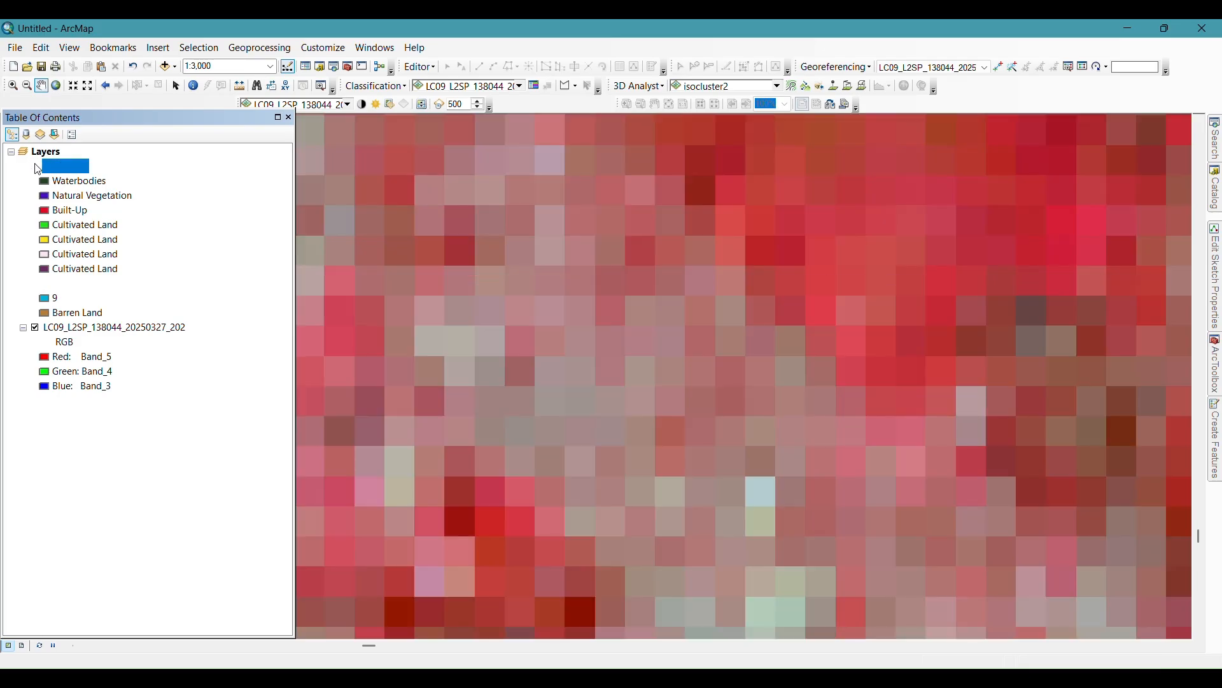
{"action": "left_click", "coordinate": [35, 167]}
{"action": "left_click", "coordinate": [36, 166]}
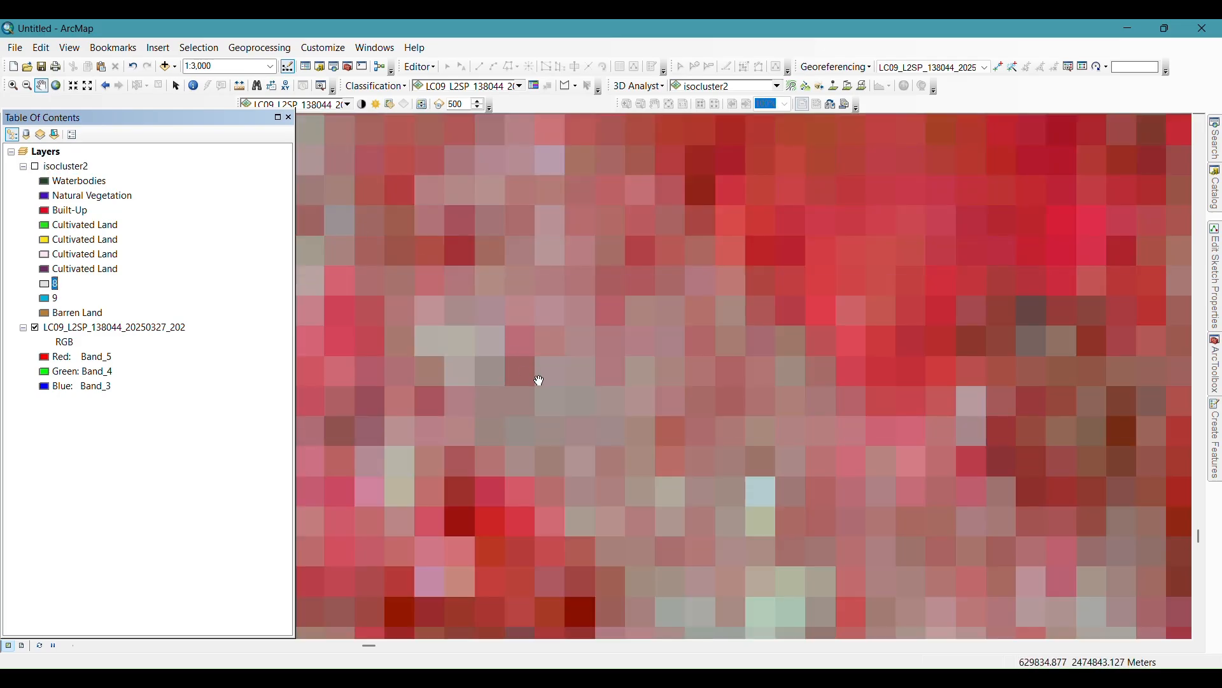
Step: Examine the composite's greyish linear features around the class 8 band at a scale of 1:60,000
{"action": "scroll", "coordinate": [539, 380], "scroll_direction": "down", "scroll_amount": 5}
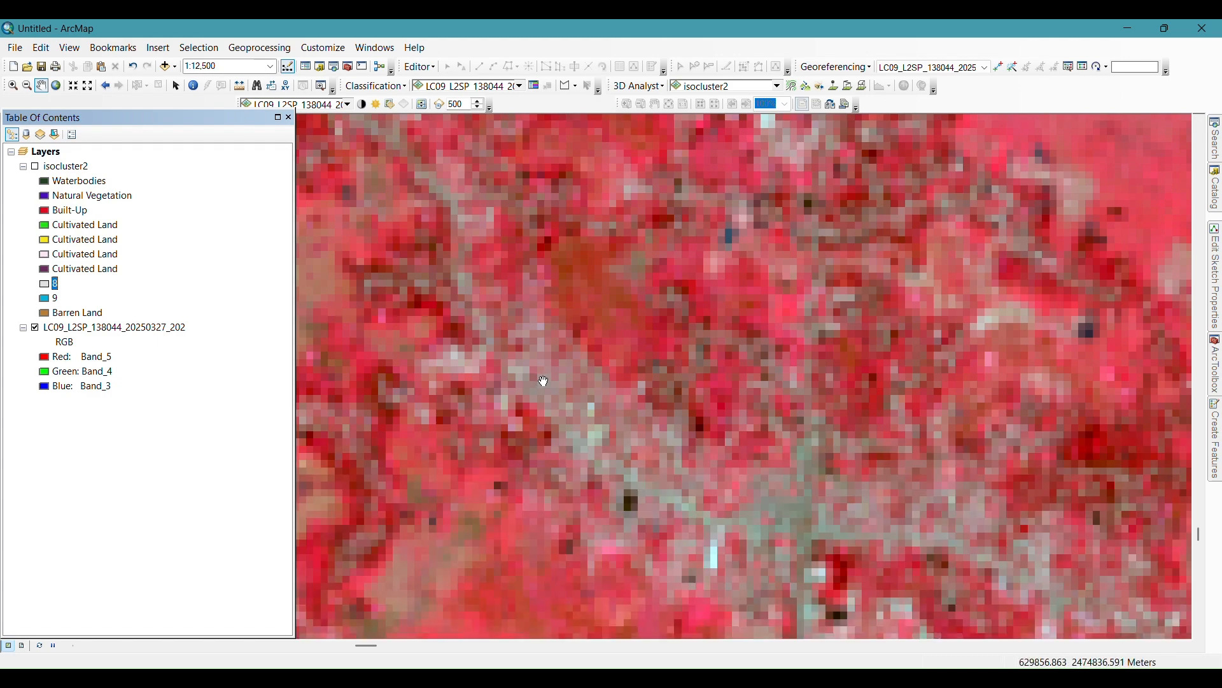
{"action": "scroll", "coordinate": [584, 328], "scroll_direction": "down", "scroll_amount": 3}
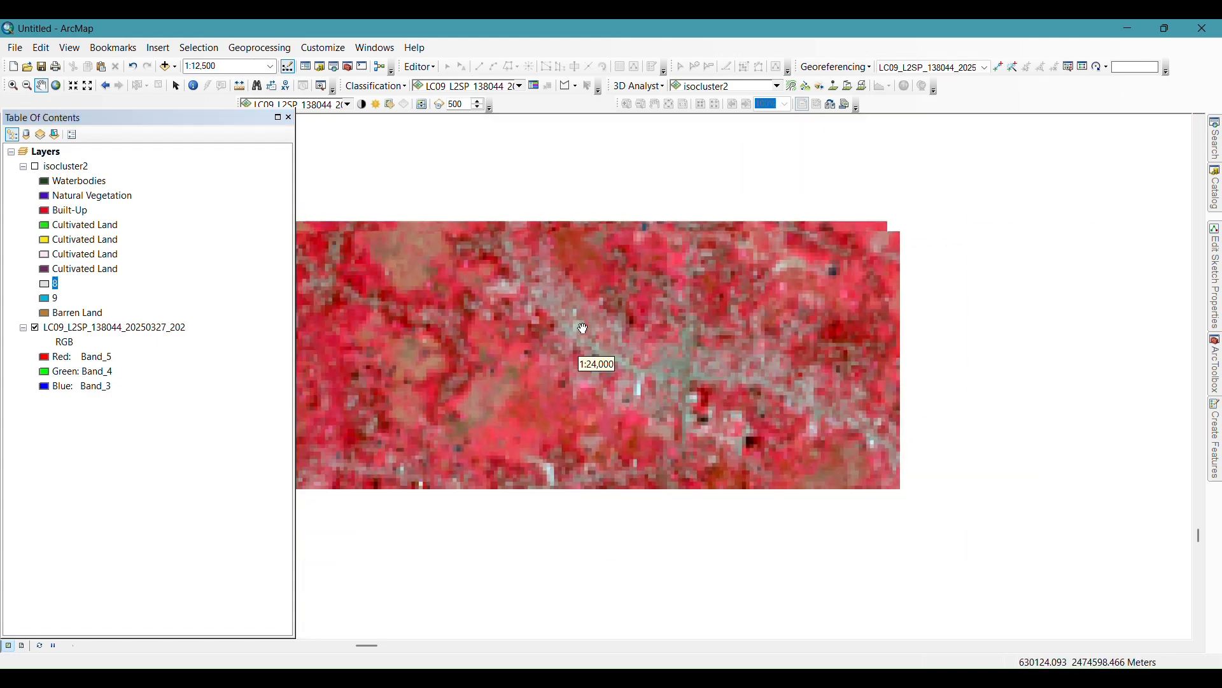
{"action": "scroll", "coordinate": [584, 328], "scroll_direction": "down", "scroll_amount": 1}
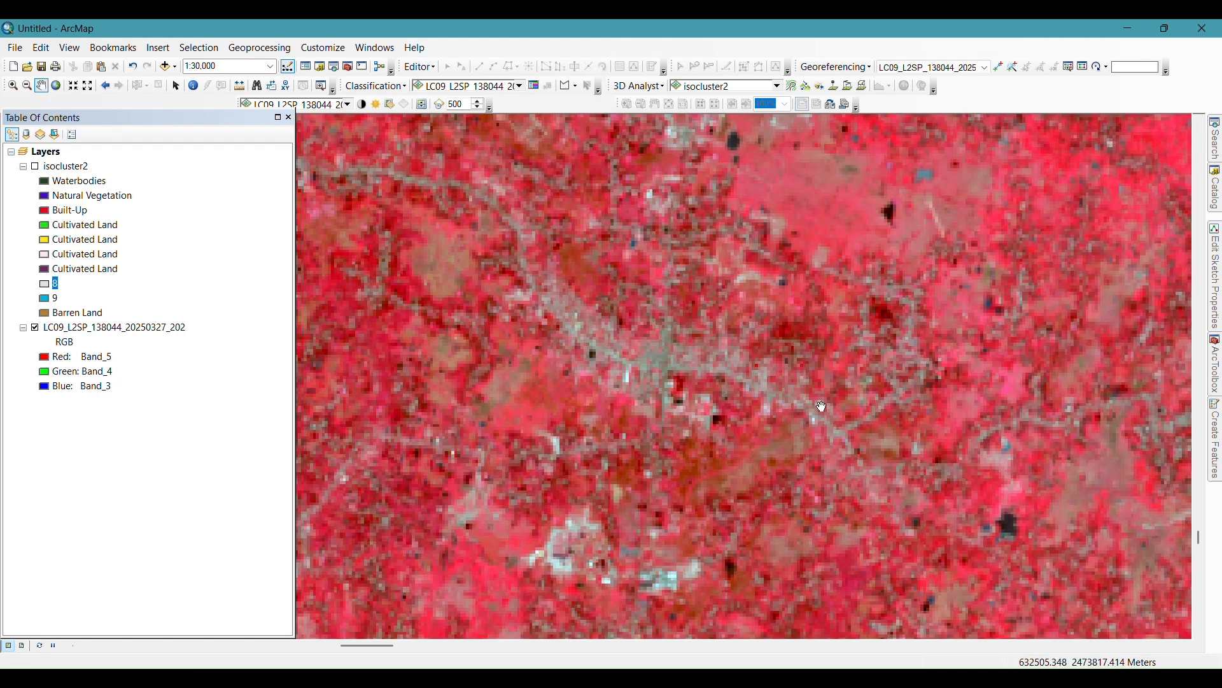
{"action": "scroll", "coordinate": [595, 360], "scroll_direction": "down", "scroll_amount": 2}
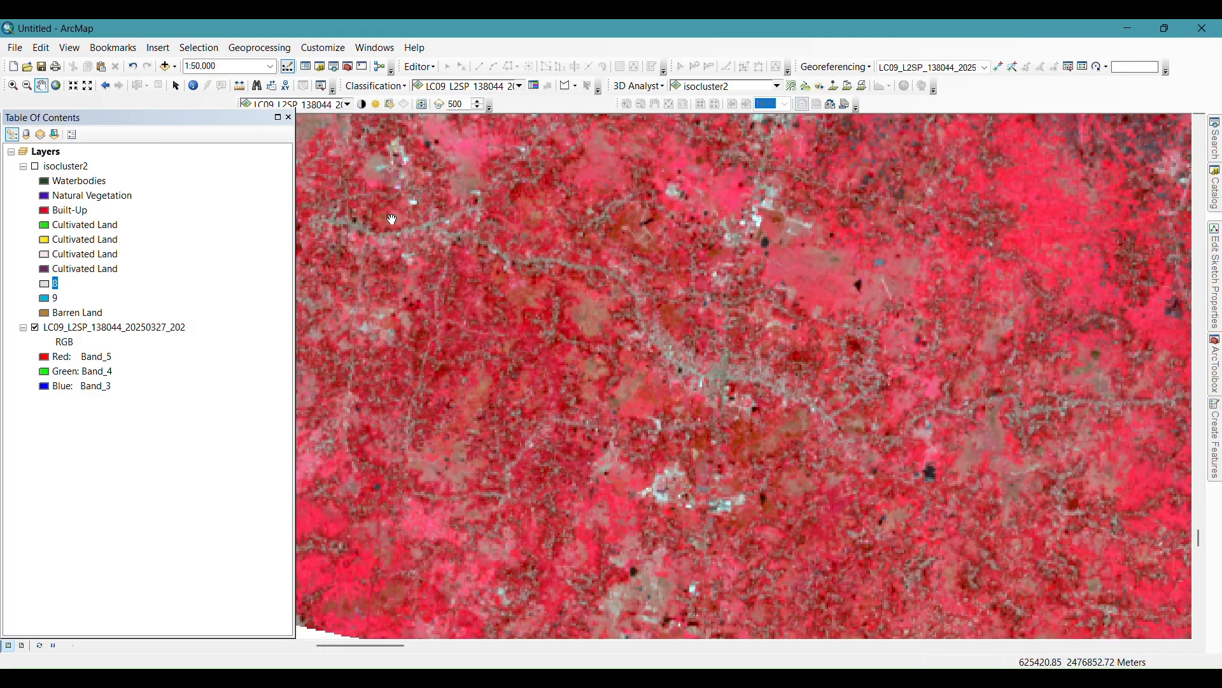
{"action": "scroll", "coordinate": [927, 429], "scroll_direction": "down", "scroll_amount": 1}
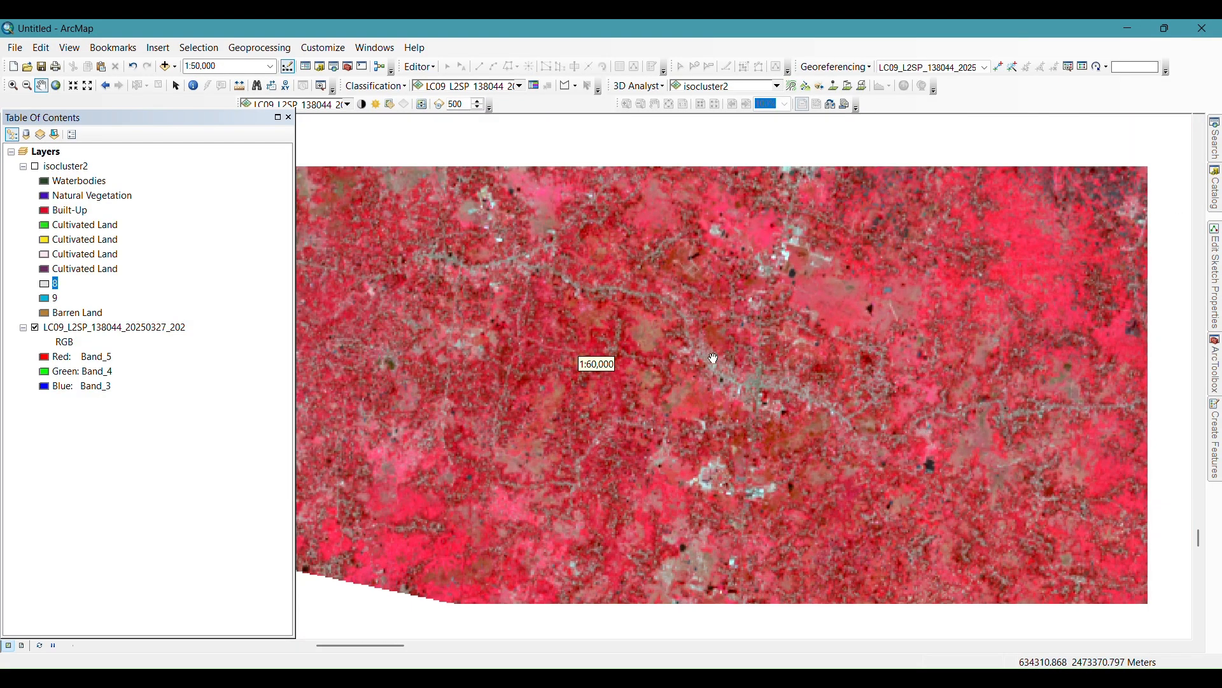
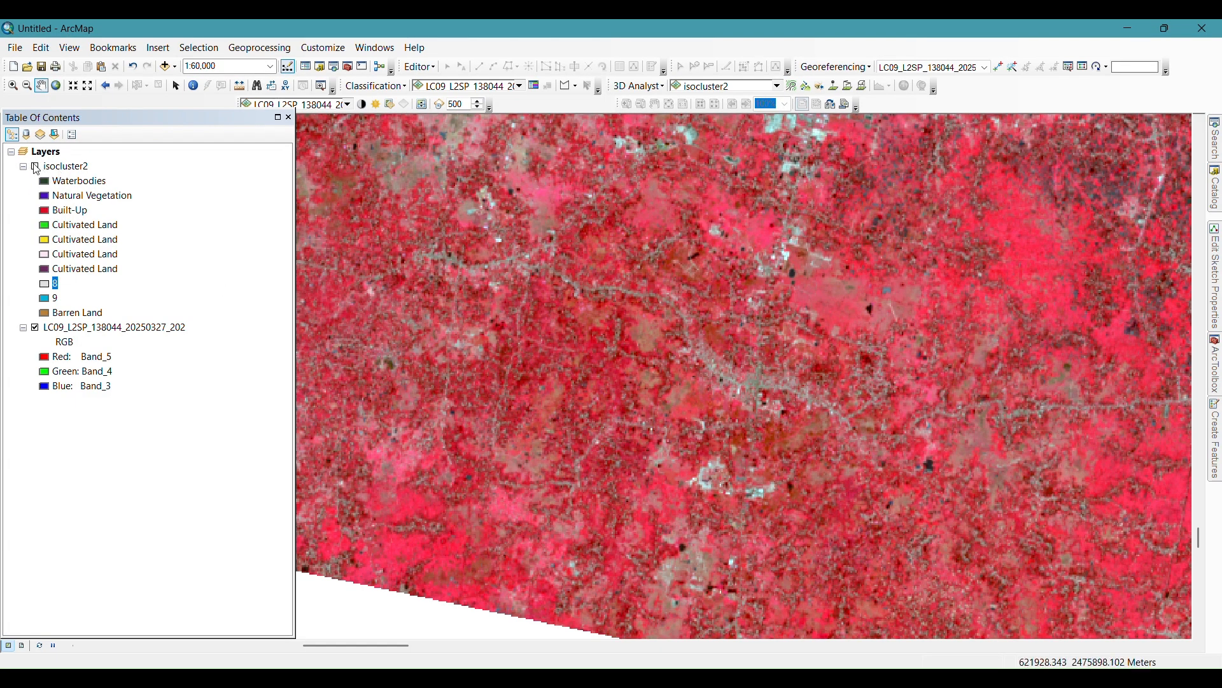
Step: Compare the class 8 band with the composite by toggling isocluster2, leaving it shown, and label class 8 as Built-up
{"action": "left_click", "coordinate": [36, 167]}
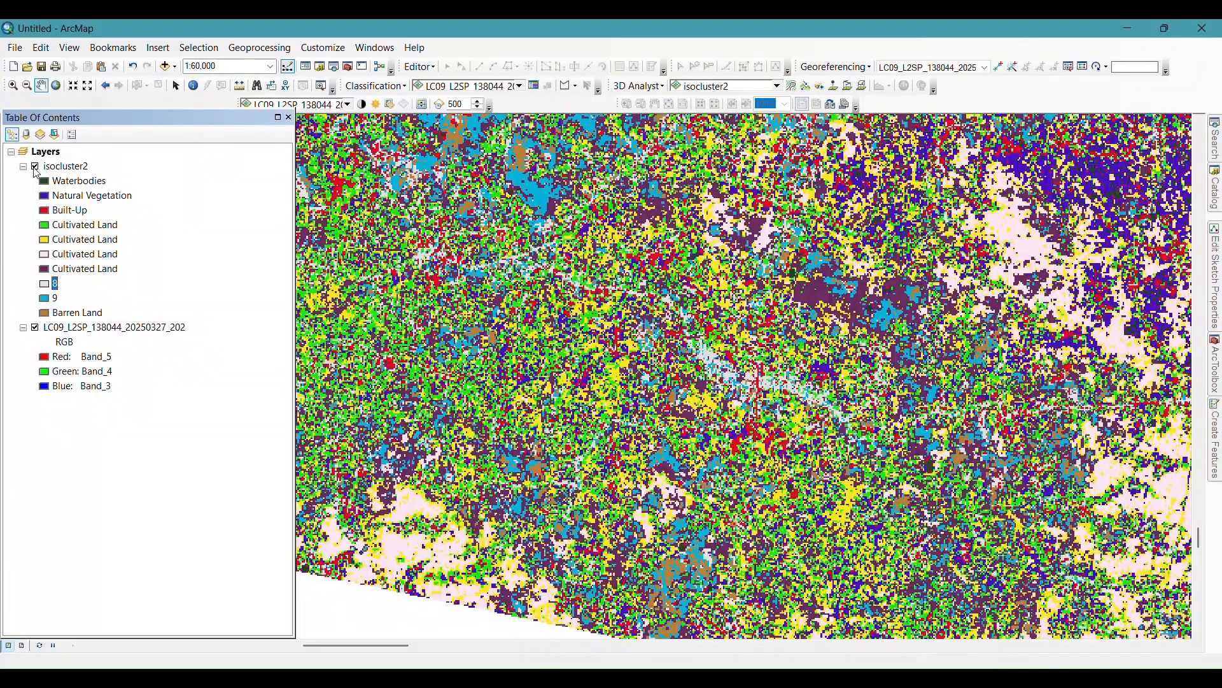
{"action": "left_click", "coordinate": [34, 167]}
{"action": "left_click", "coordinate": [34, 167]}
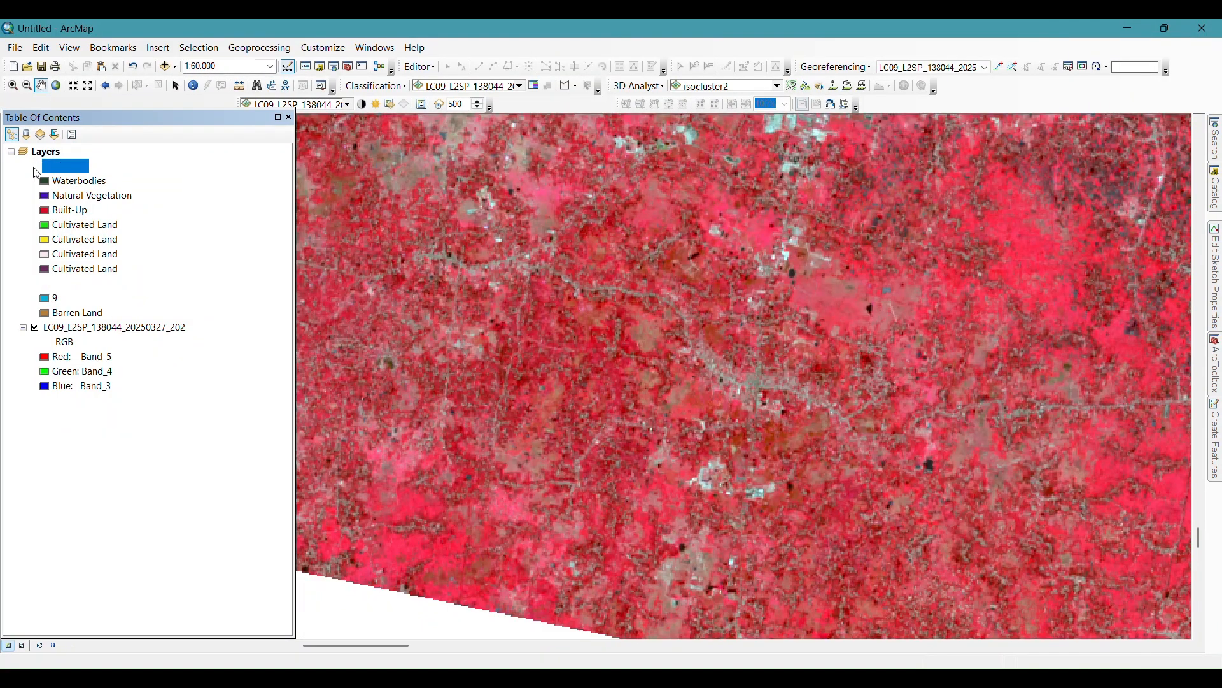
{"action": "double_click", "coordinate": [69, 169]}
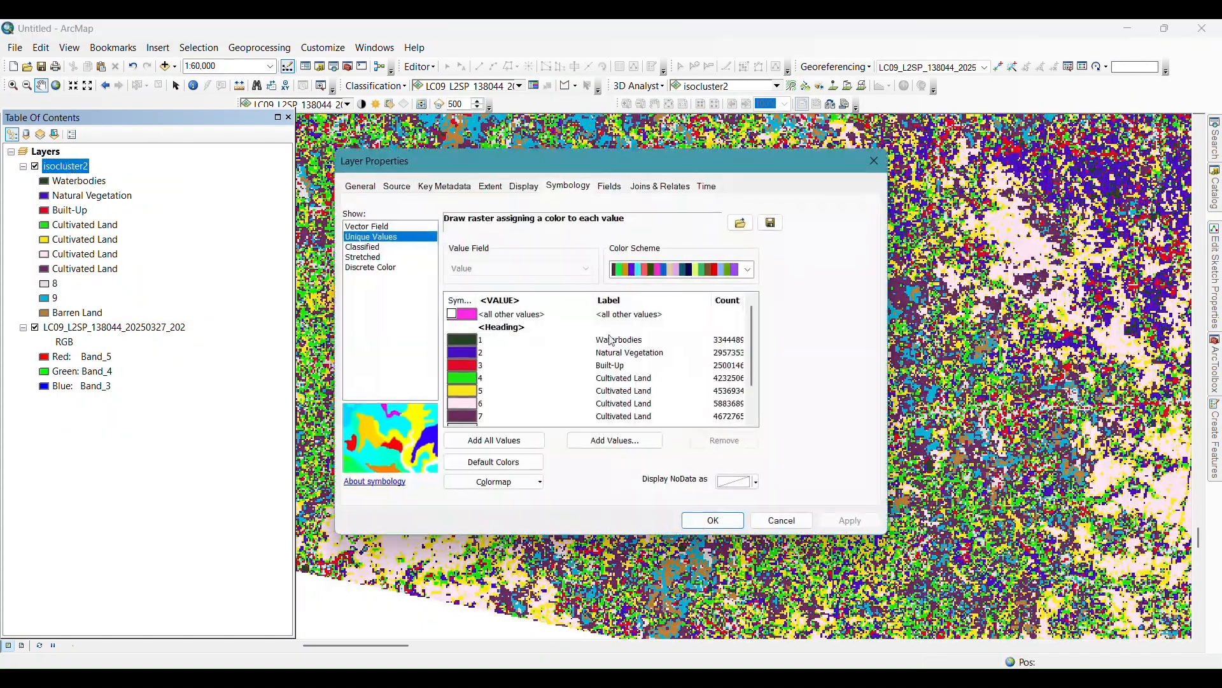
{"action": "double_click", "coordinate": [596, 393]}
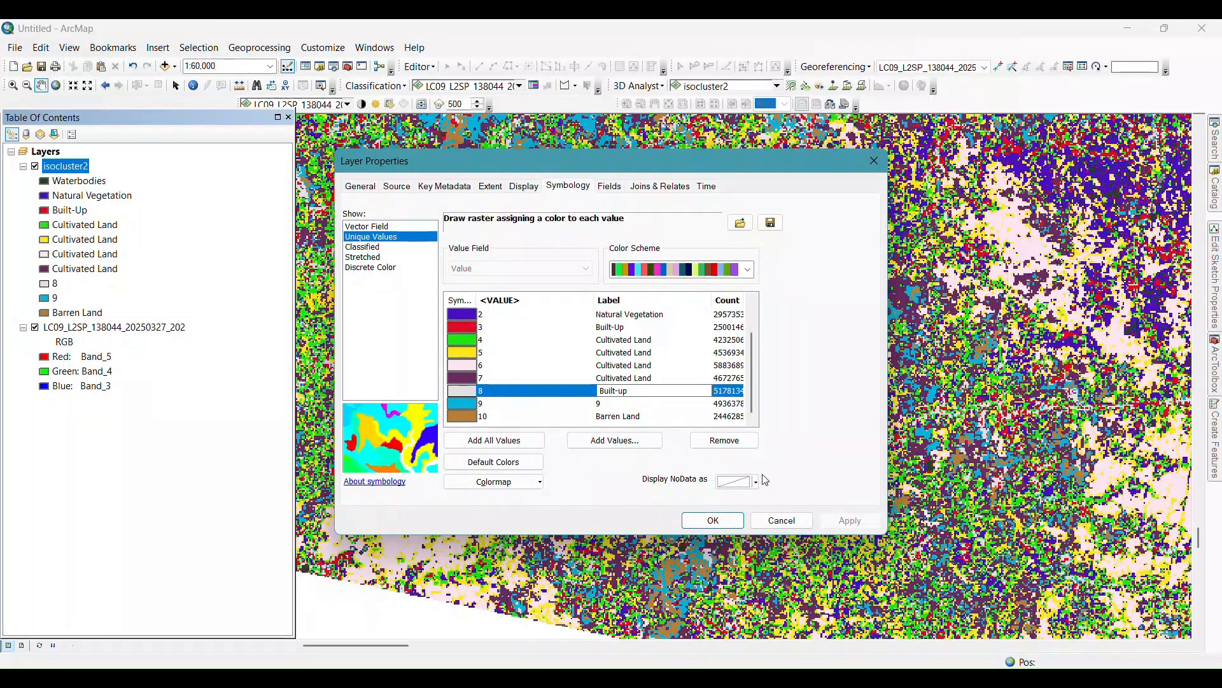
{"action": "left_click", "coordinate": [791, 420]}
{"action": "left_click", "coordinate": [713, 521]}
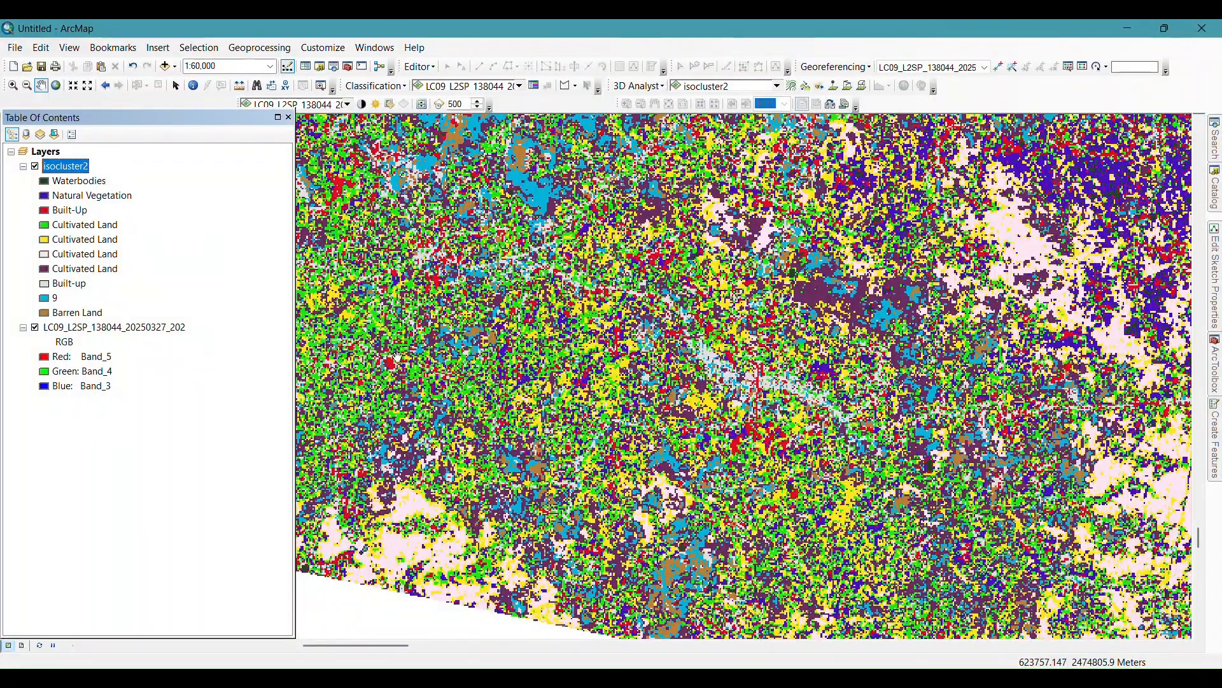
Step: Compare the large cyan class 9 patch with the composite at 1:6,000 by toggling isocluster2, leaving it shown
{"action": "scroll", "coordinate": [537, 168], "scroll_direction": "up", "scroll_amount": 5}
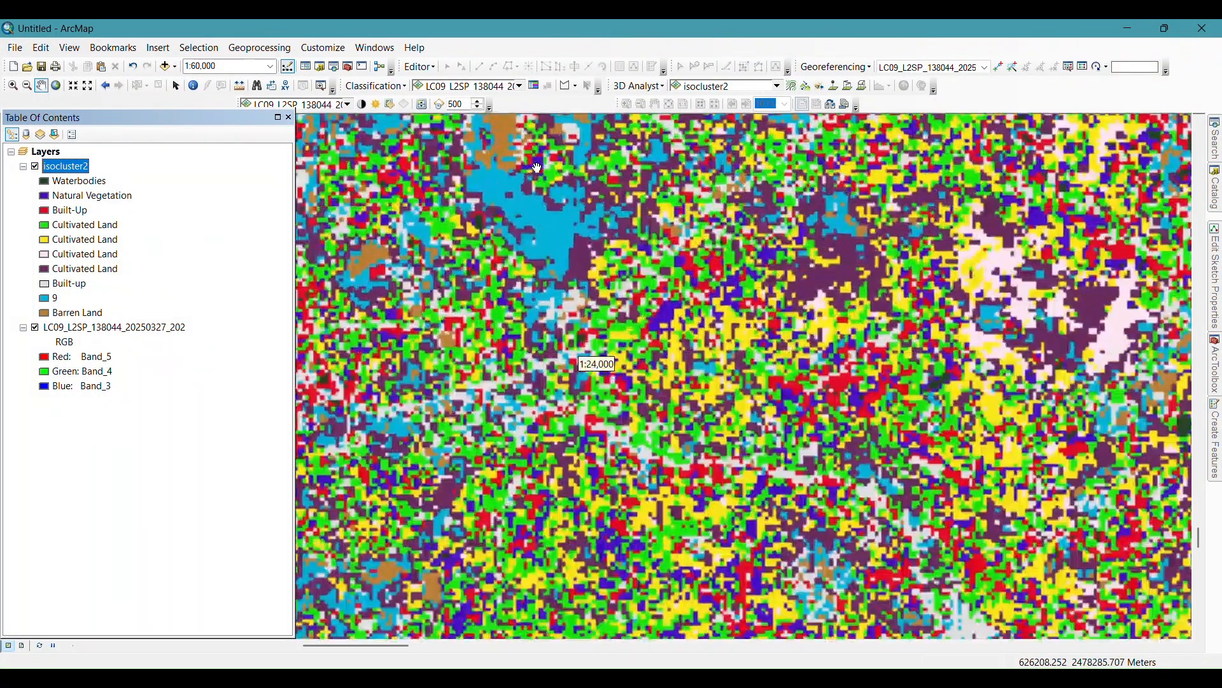
{"action": "scroll", "coordinate": [554, 203], "scroll_direction": "up", "scroll_amount": 2}
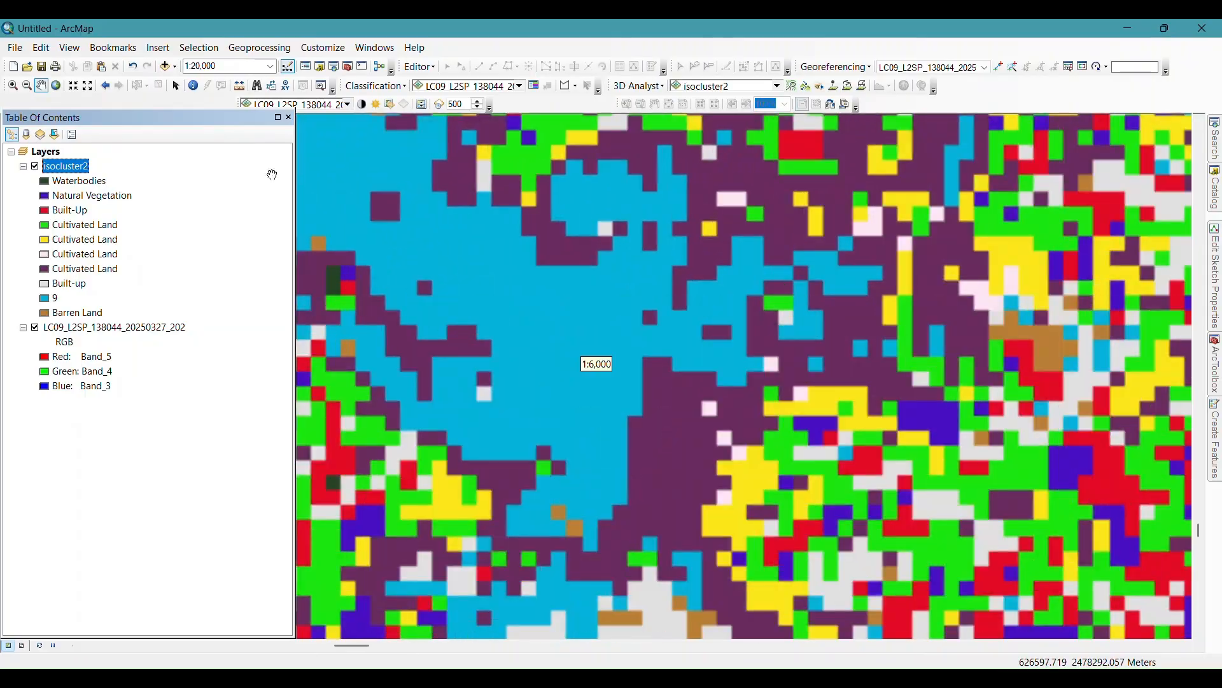
{"action": "left_click", "coordinate": [35, 167]}
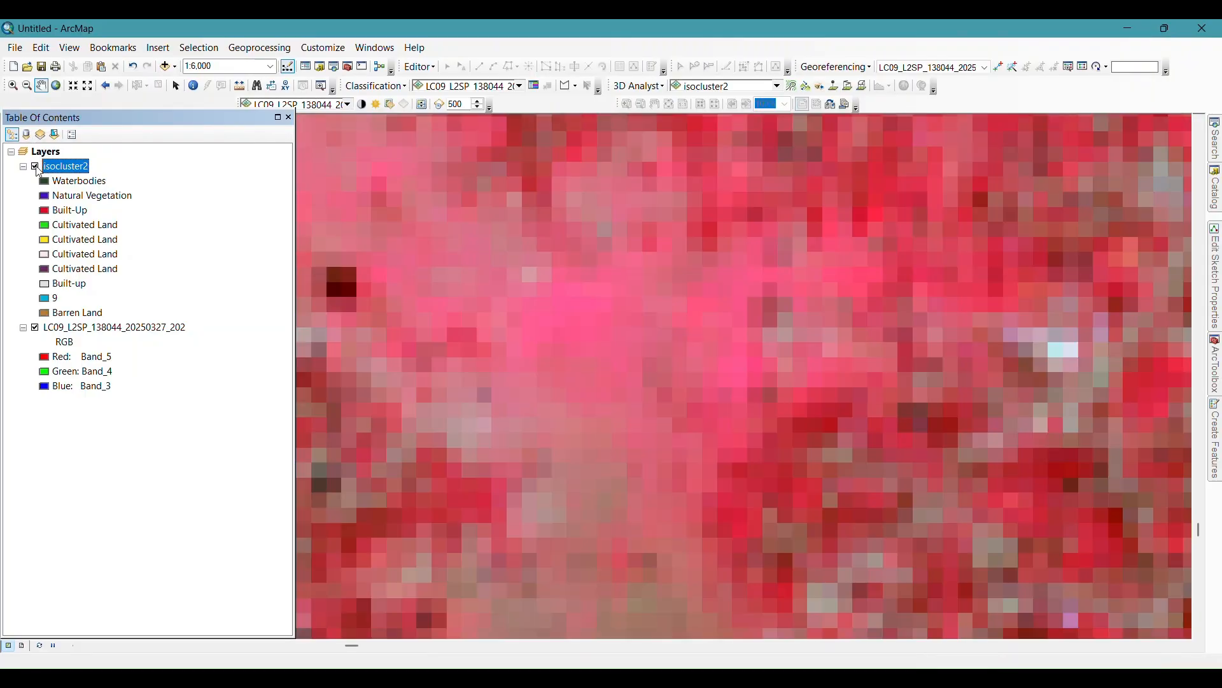
{"action": "left_click", "coordinate": [35, 167]}
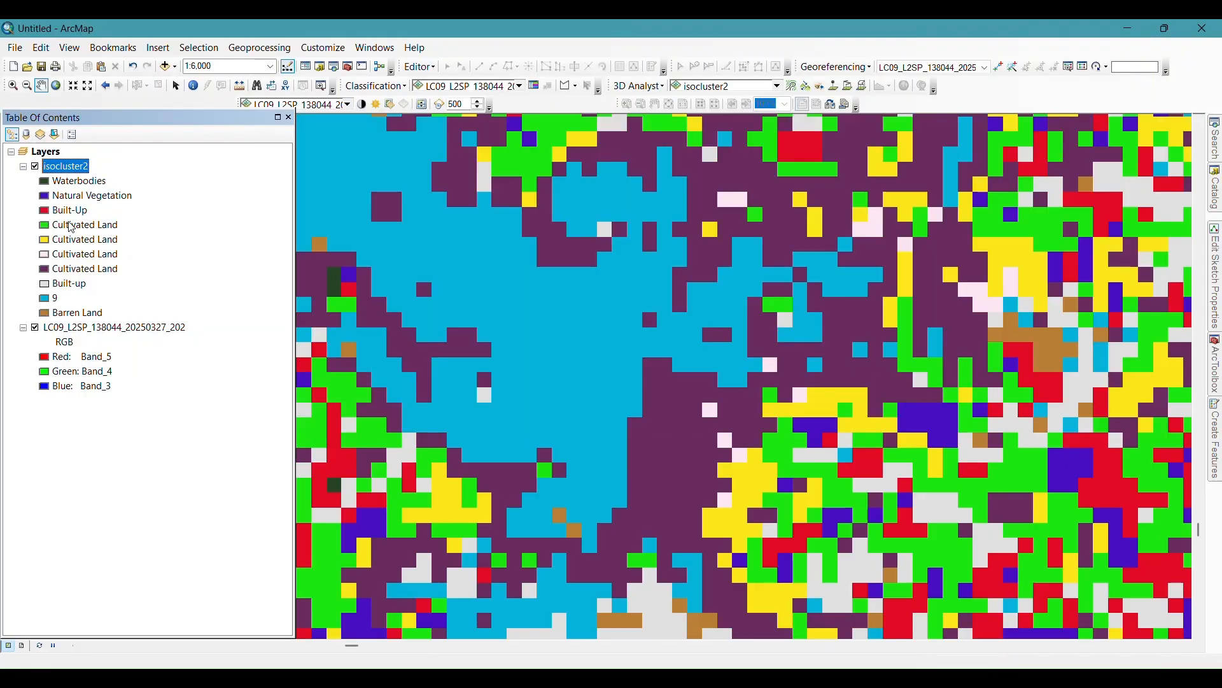
Step: Label class 9 of the isocluster2 layer as Cultivated Land
{"action": "double_click", "coordinate": [86, 168]}
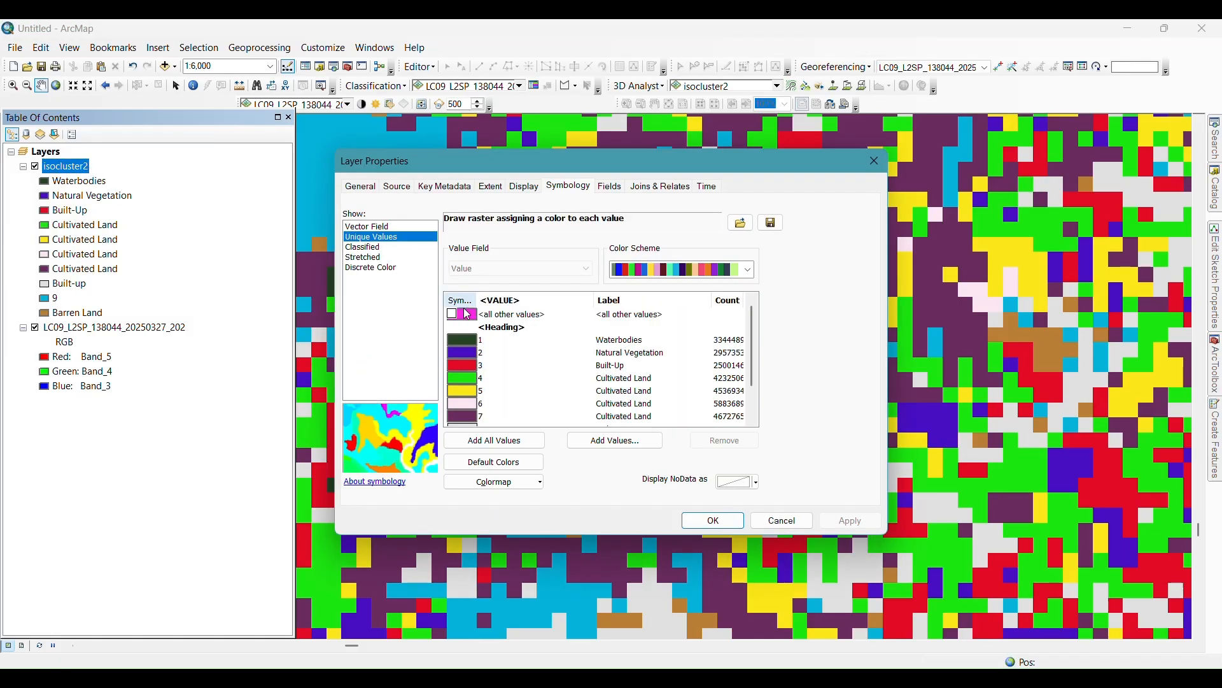
{"action": "double_click", "coordinate": [605, 409]}
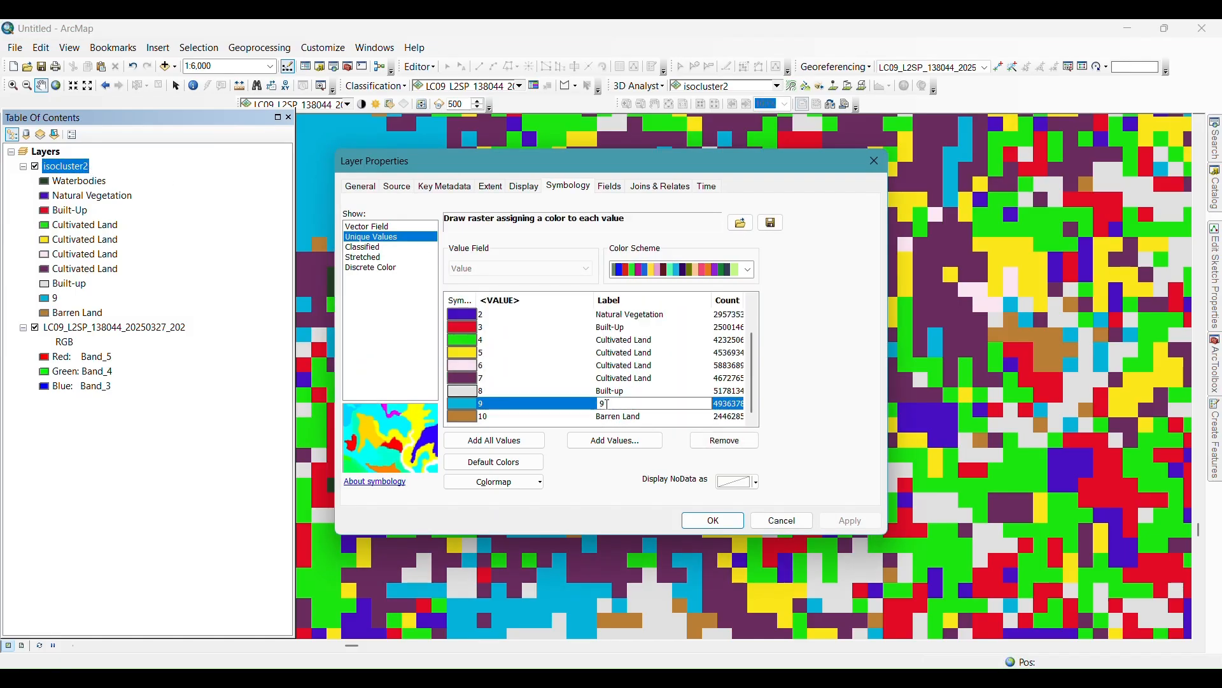
{"action": "type", "text": "Cultivat"}
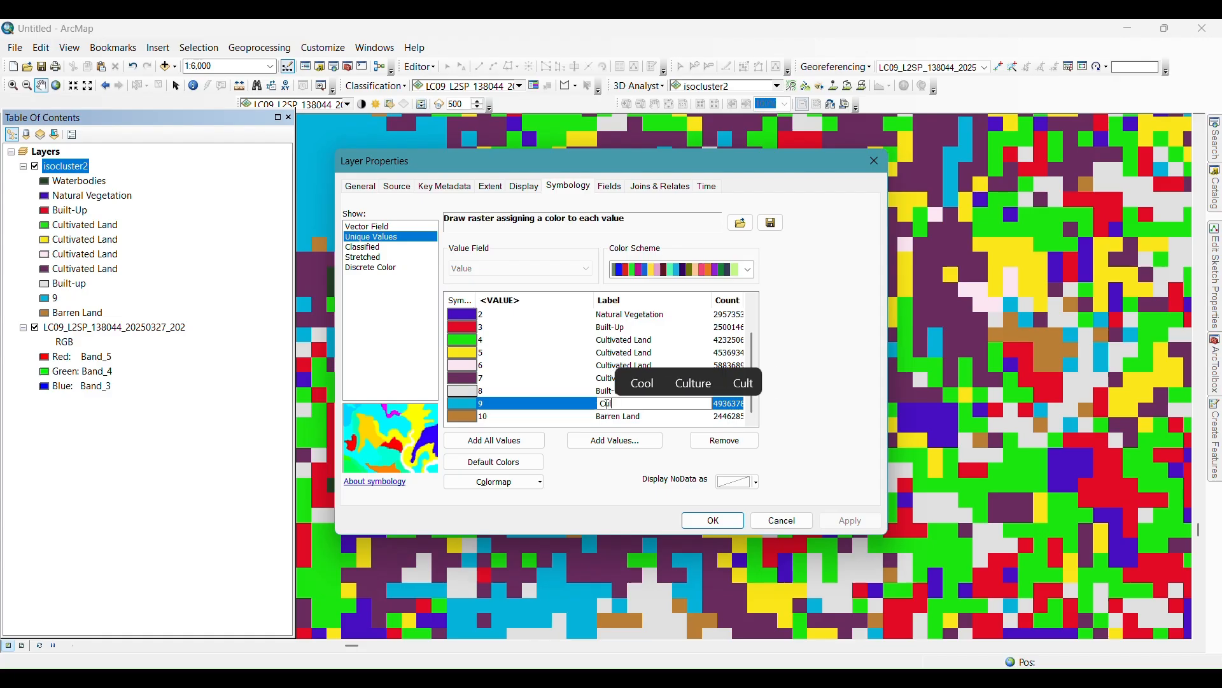
{"action": "type", "text": "ed "}
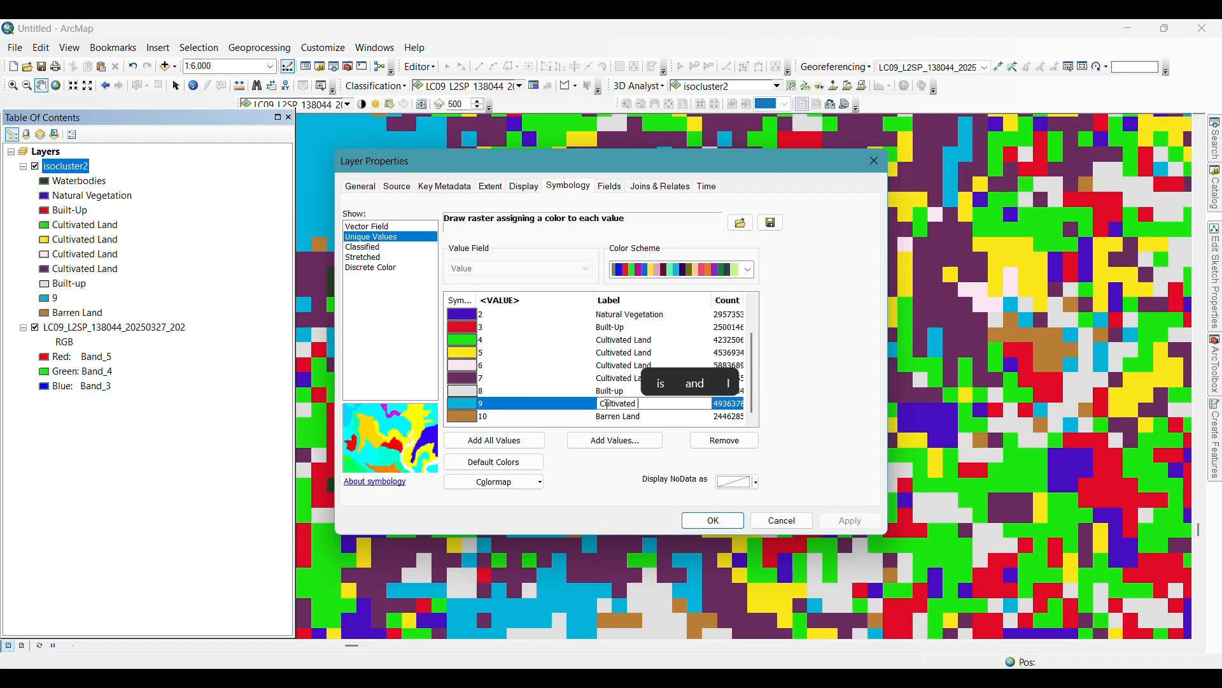
{"action": "type", "text": "Land"}
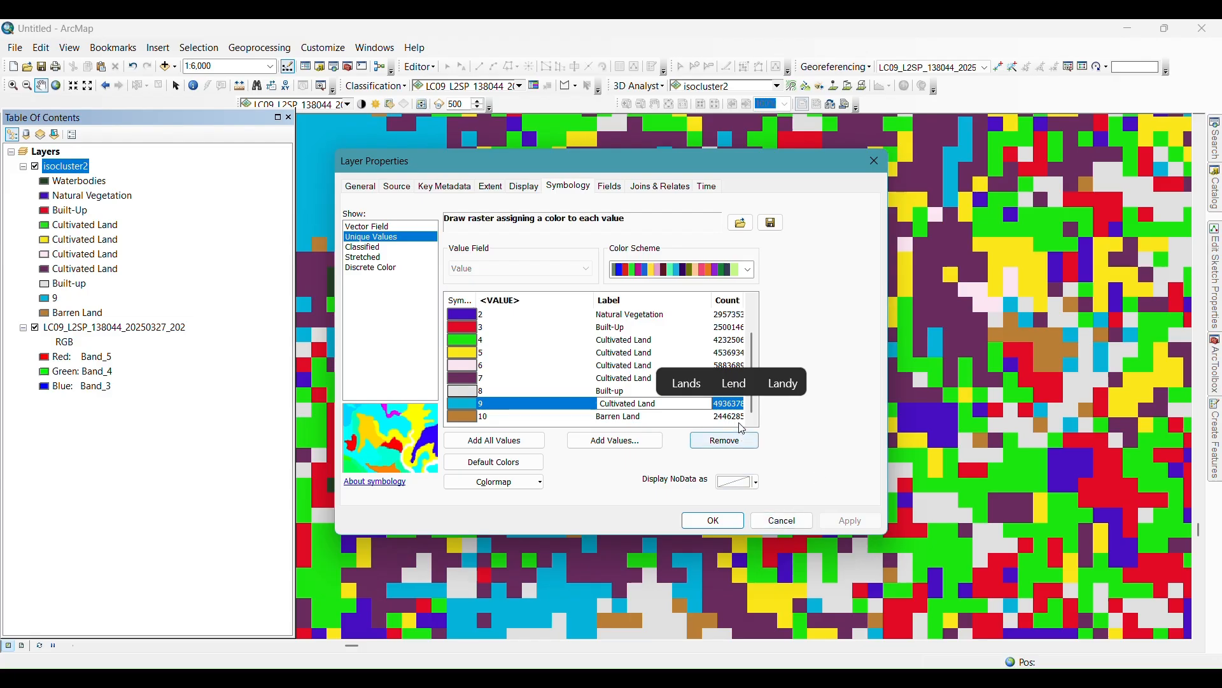
{"action": "left_click", "coordinate": [713, 519]}
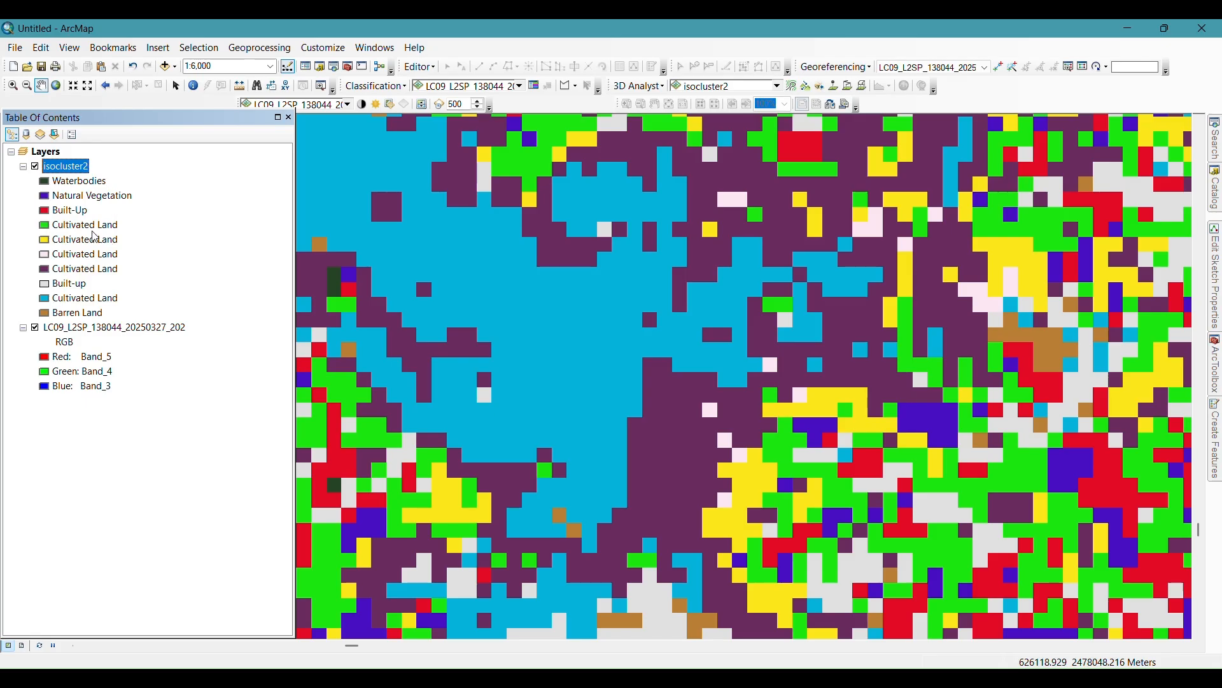
Step: In the isocluster2 symbology, recolour class 1 Waterbodies light blue and class 2 Natural Vegetation dark green
{"action": "double_click", "coordinate": [65, 166]}
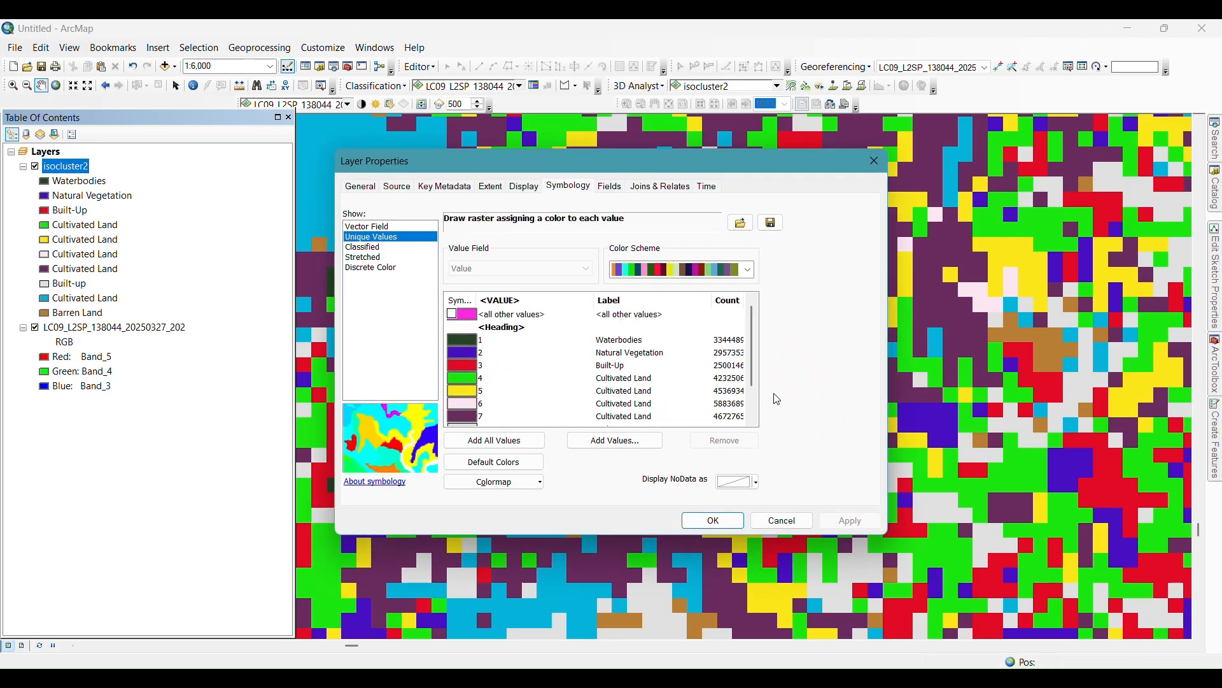
{"action": "left_click", "coordinate": [460, 346]}
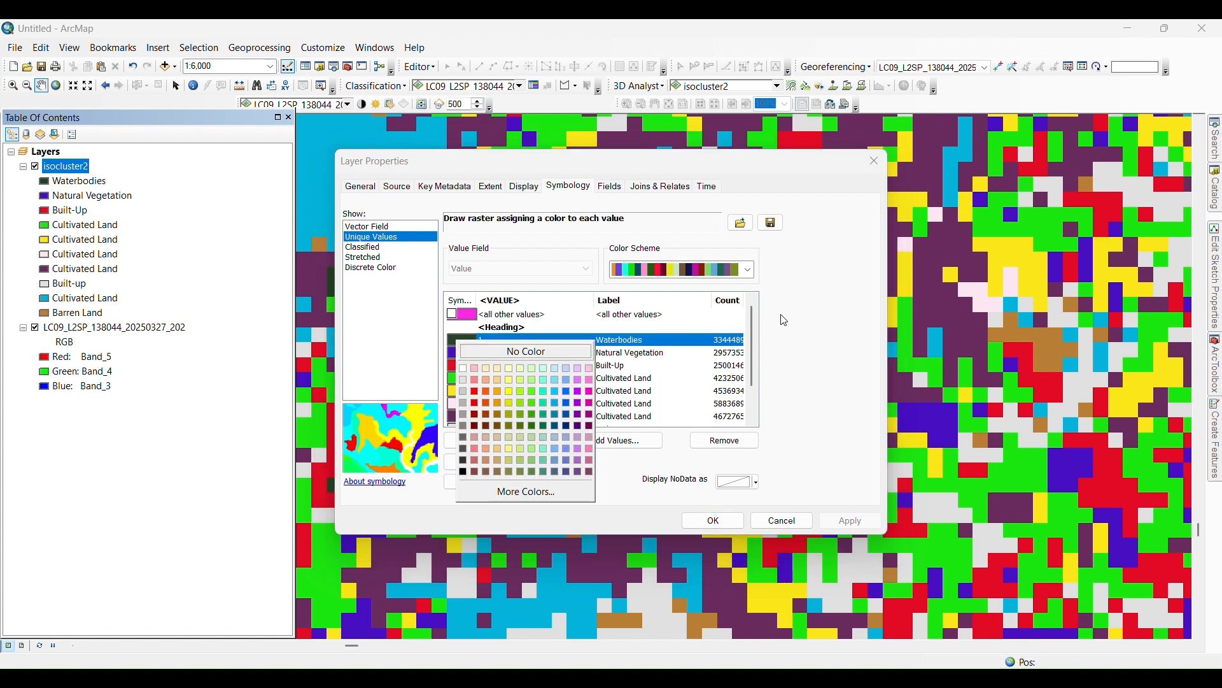
{"action": "left_click", "coordinate": [785, 321]}
{"action": "left_click", "coordinate": [458, 344]}
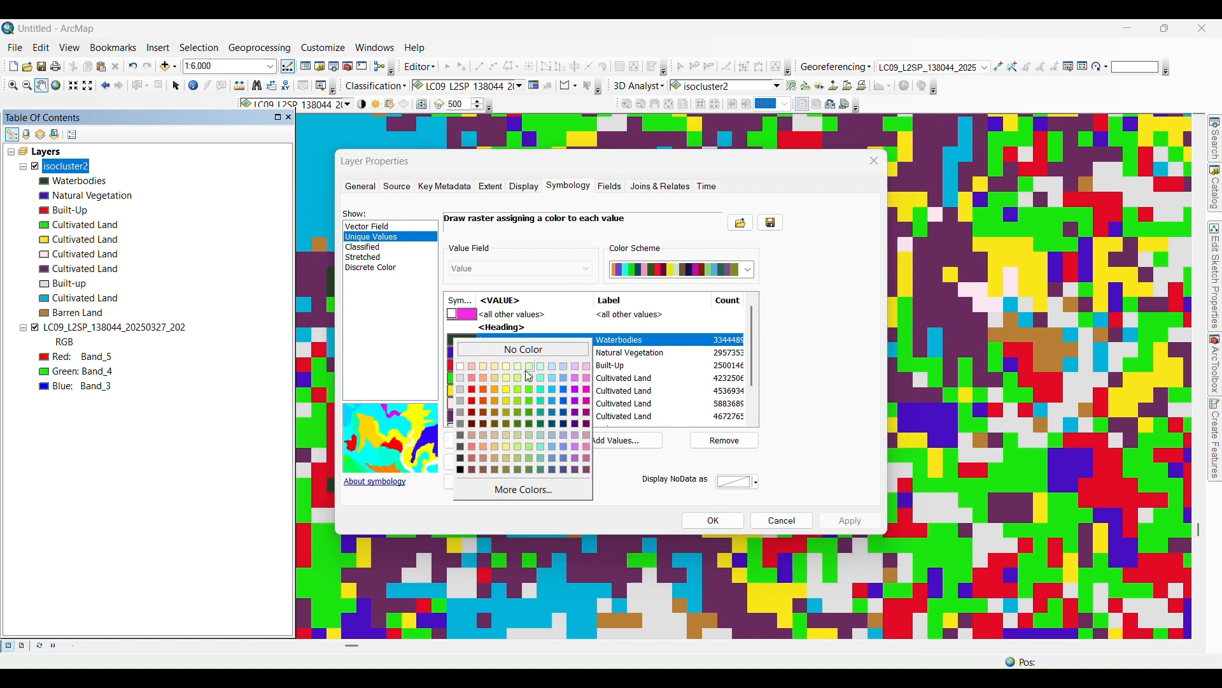
{"action": "left_click", "coordinate": [556, 391]}
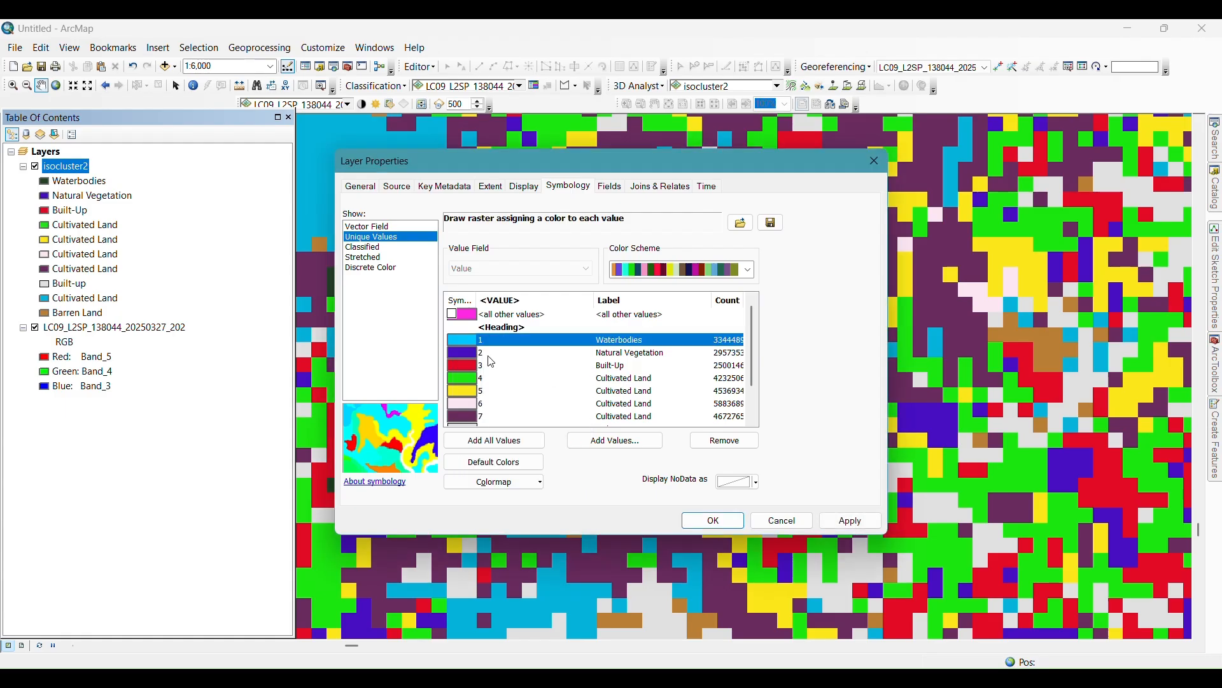
{"action": "left_click", "coordinate": [468, 353]}
{"action": "left_click", "coordinate": [469, 353]}
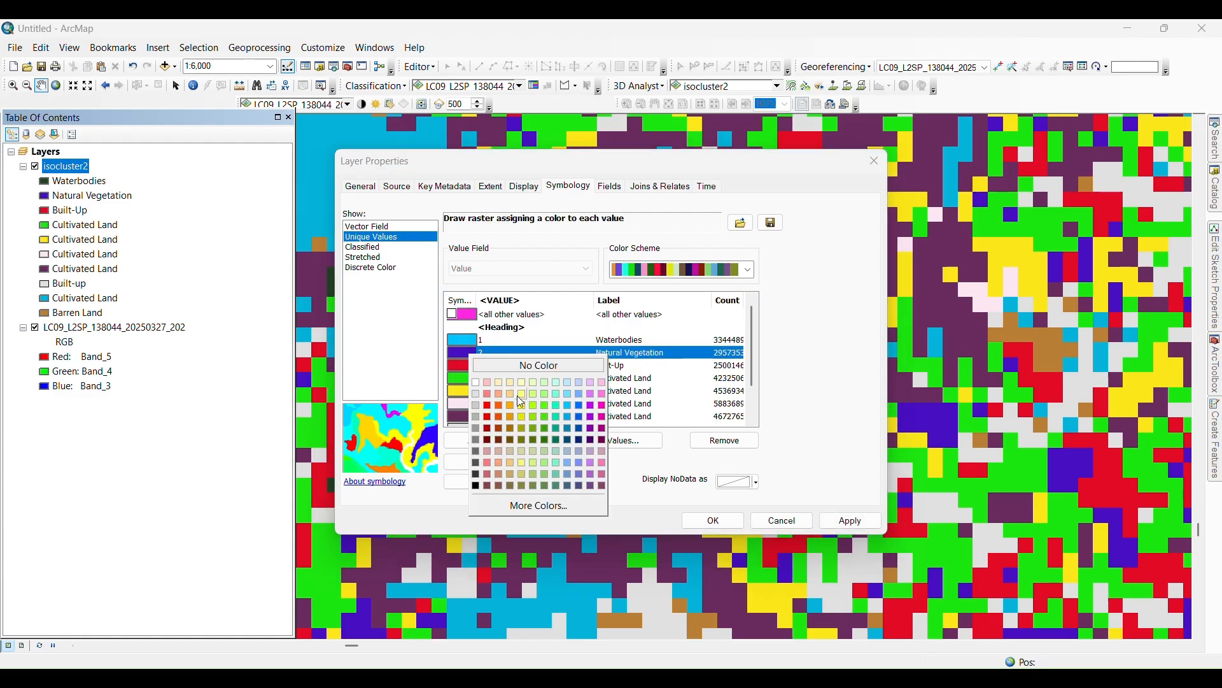
{"action": "left_click", "coordinate": [546, 441]}
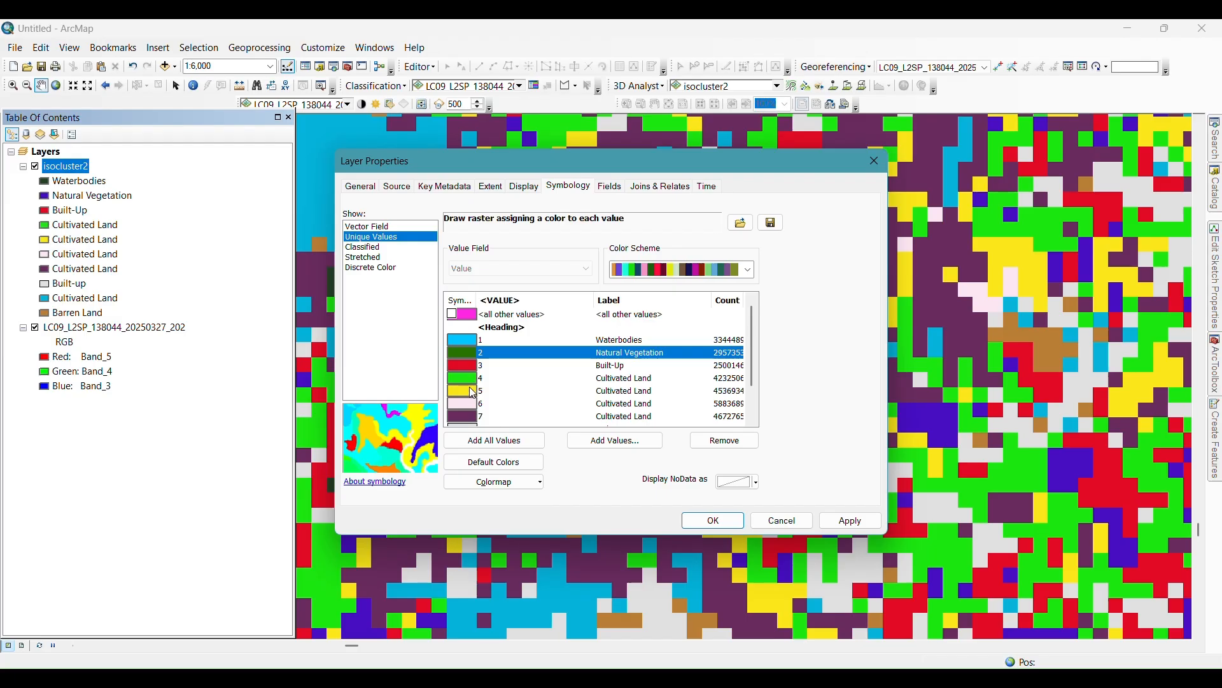
Step: Recolour the Cultivated Land classes 4, 5 and 6 with the same bright yellow-green
{"action": "left_click", "coordinate": [473, 393]}
{"action": "left_click", "coordinate": [471, 380]}
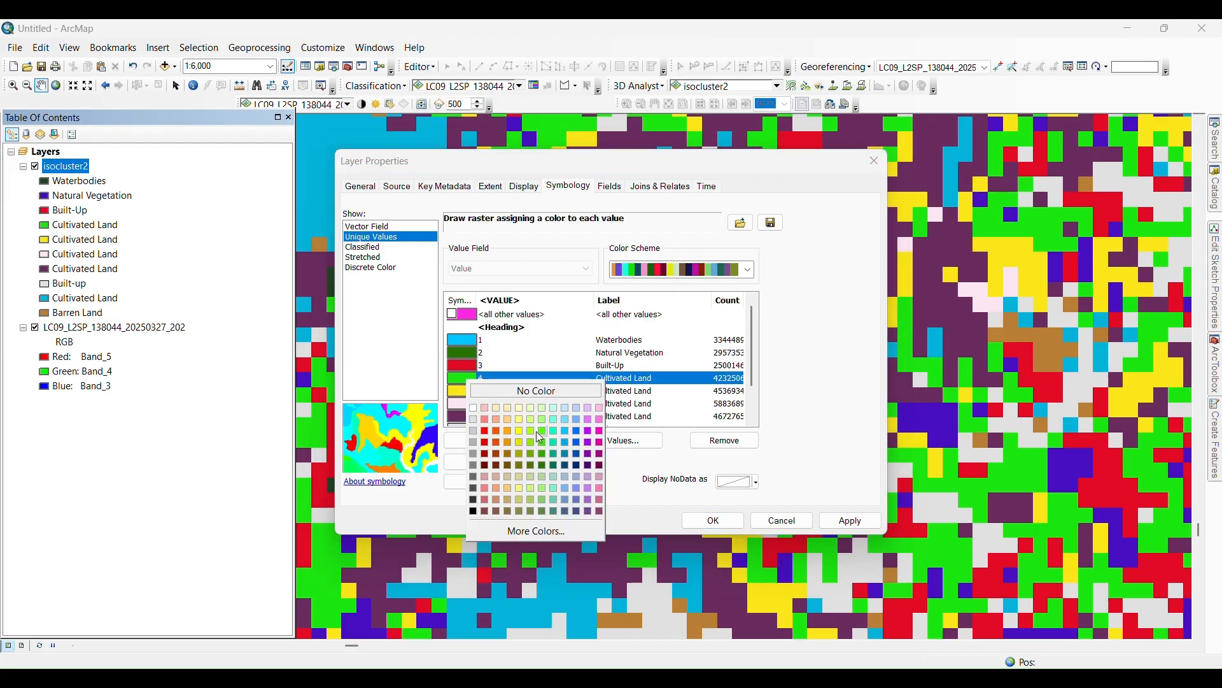
{"action": "left_click", "coordinate": [529, 430]}
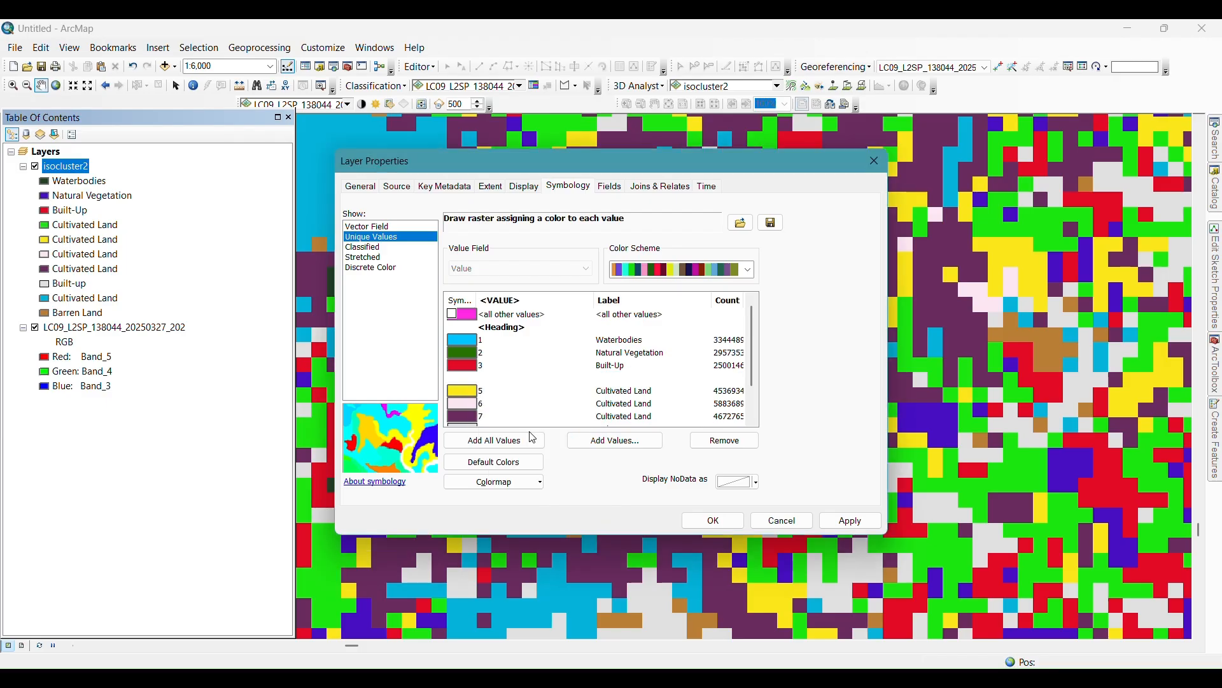
{"action": "left_click", "coordinate": [463, 391]}
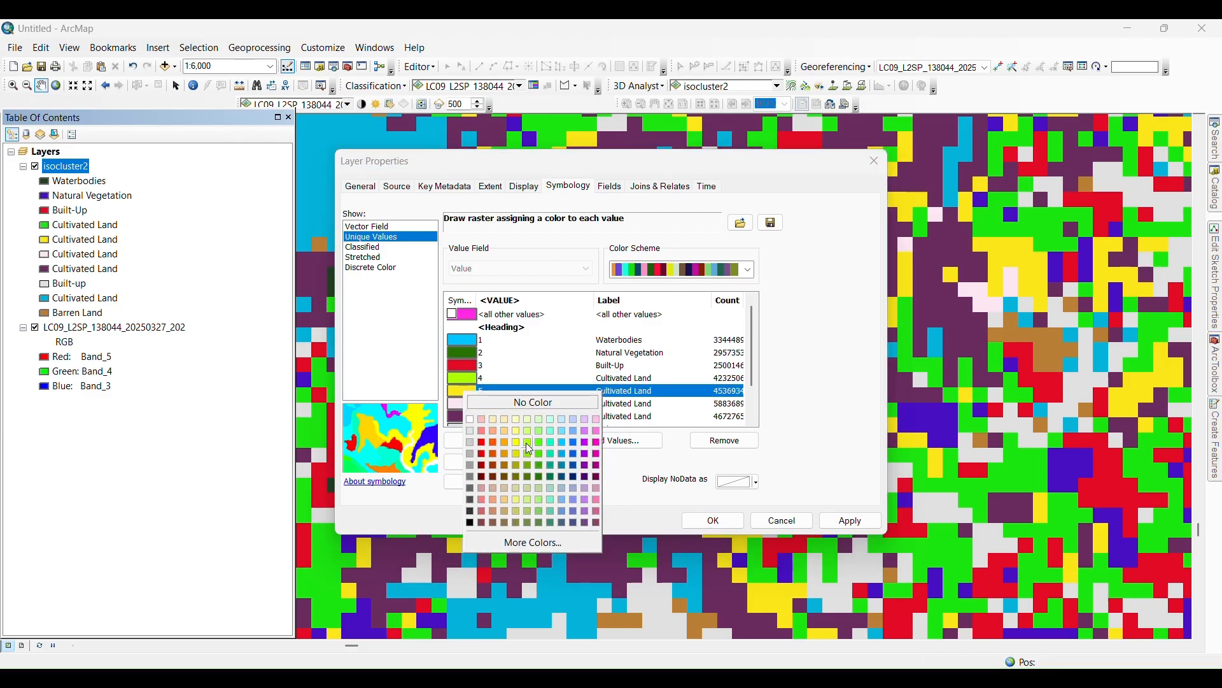
{"action": "left_click", "coordinate": [528, 442]}
{"action": "left_click", "coordinate": [465, 409]}
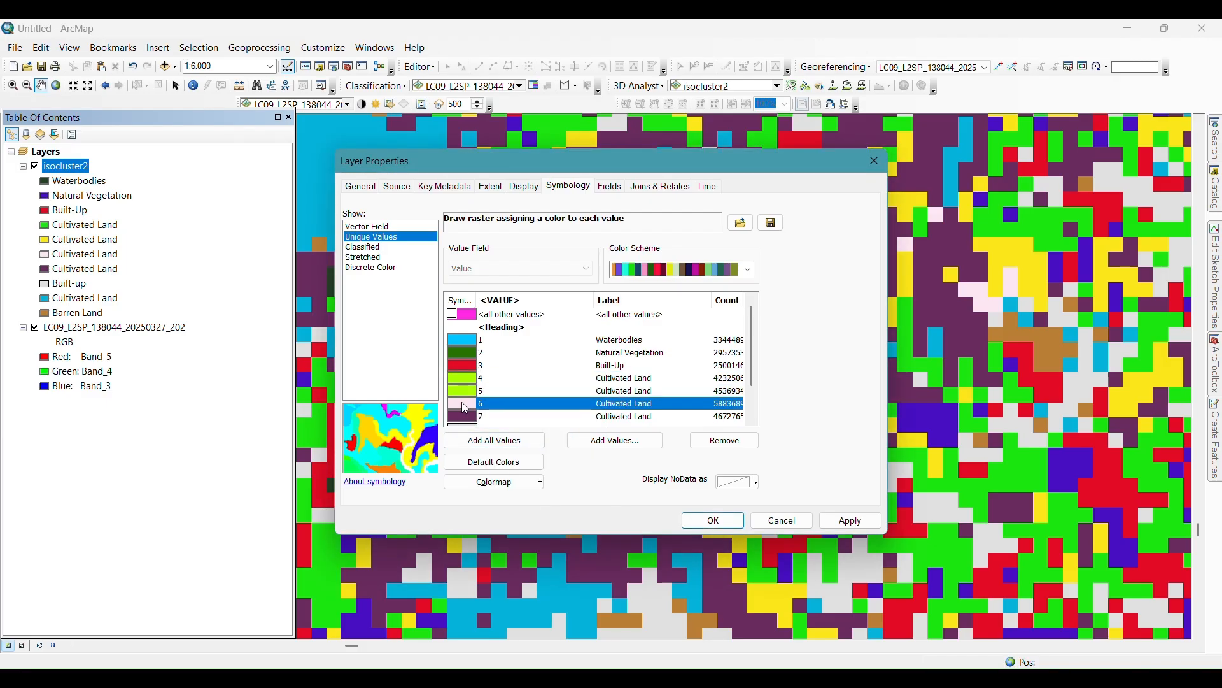
{"action": "left_click", "coordinate": [465, 409]}
{"action": "left_click", "coordinate": [529, 455]}
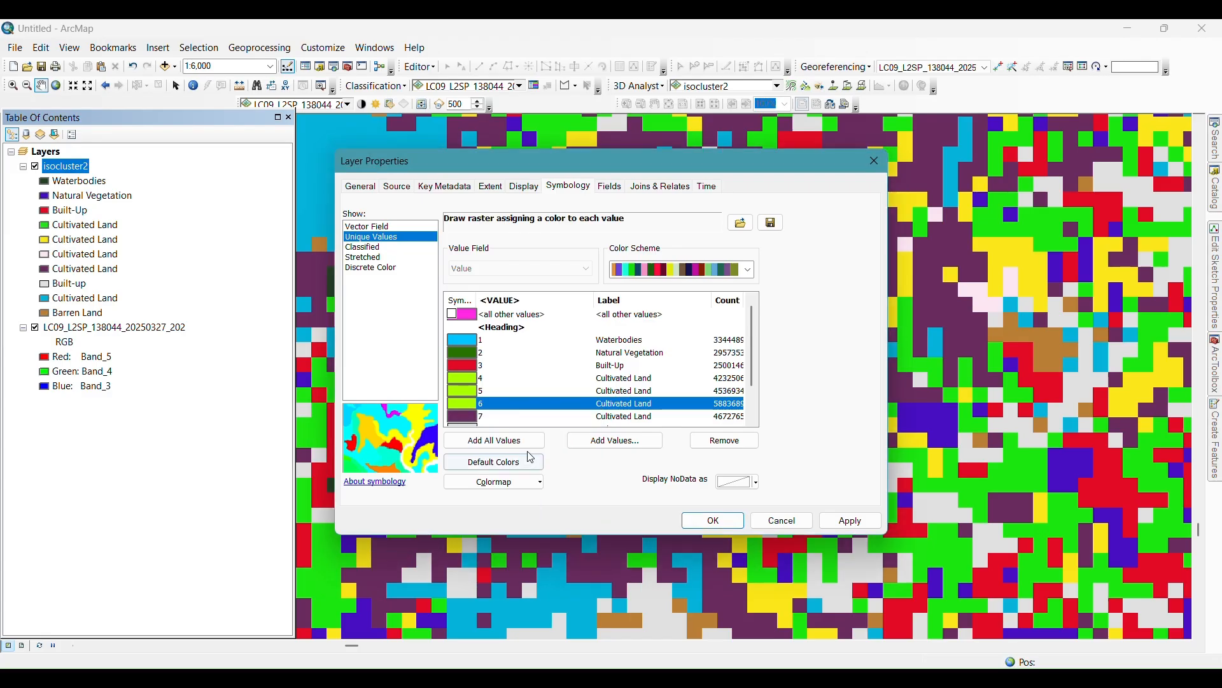
Step: Recolour the remaining Cultivated Land classes 7 and 9 with the same bright yellow-green
{"action": "scroll", "coordinate": [530, 370], "scroll_direction": "down", "scroll_amount": 1}
{"action": "left_click", "coordinate": [463, 377]}
{"action": "left_click", "coordinate": [462, 377]}
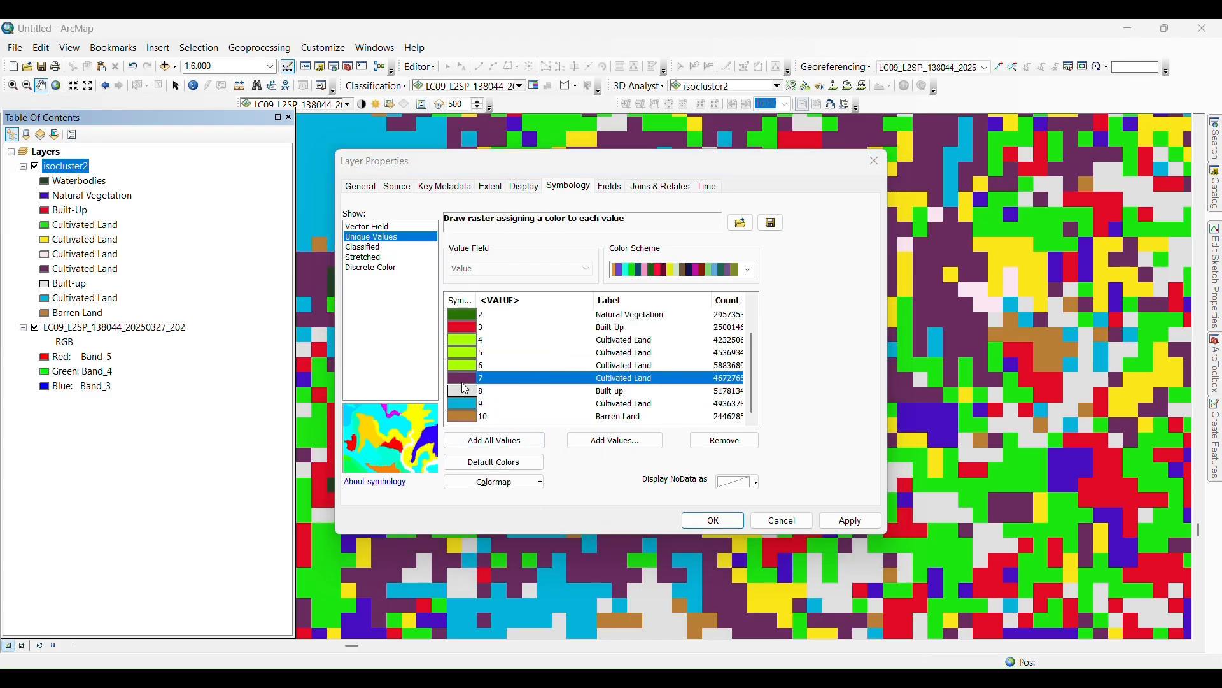
{"action": "left_click", "coordinate": [535, 434]}
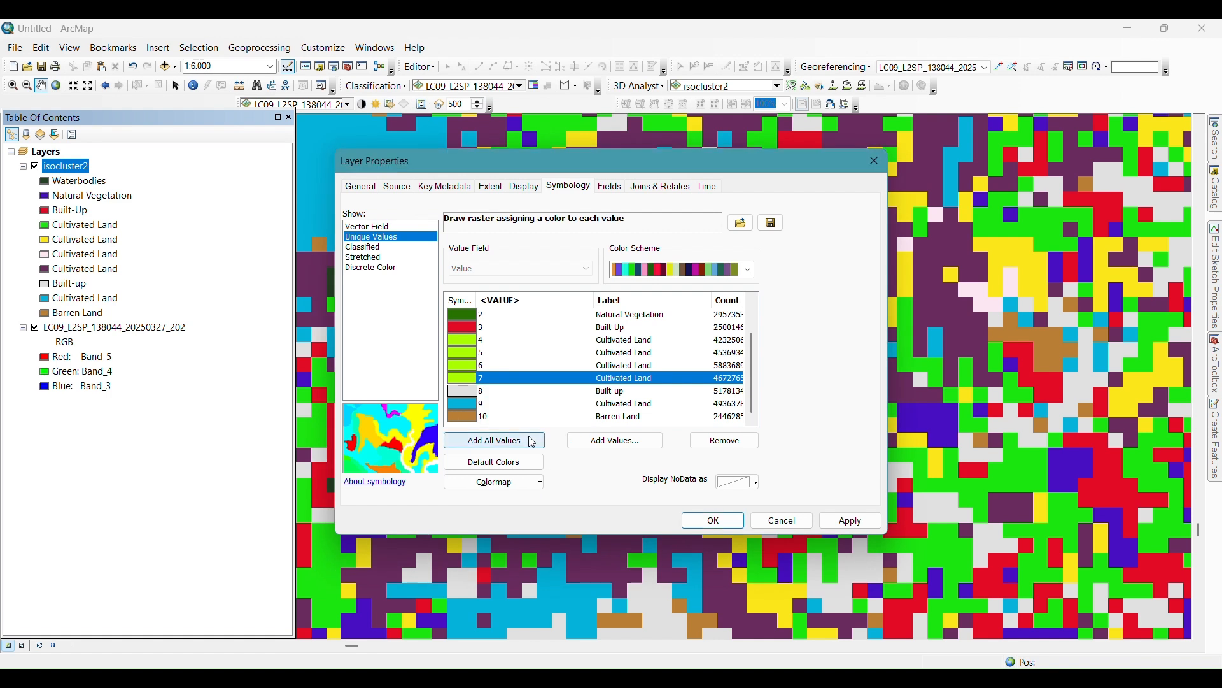
{"action": "left_click", "coordinate": [462, 403]}
{"action": "left_click", "coordinate": [463, 404]}
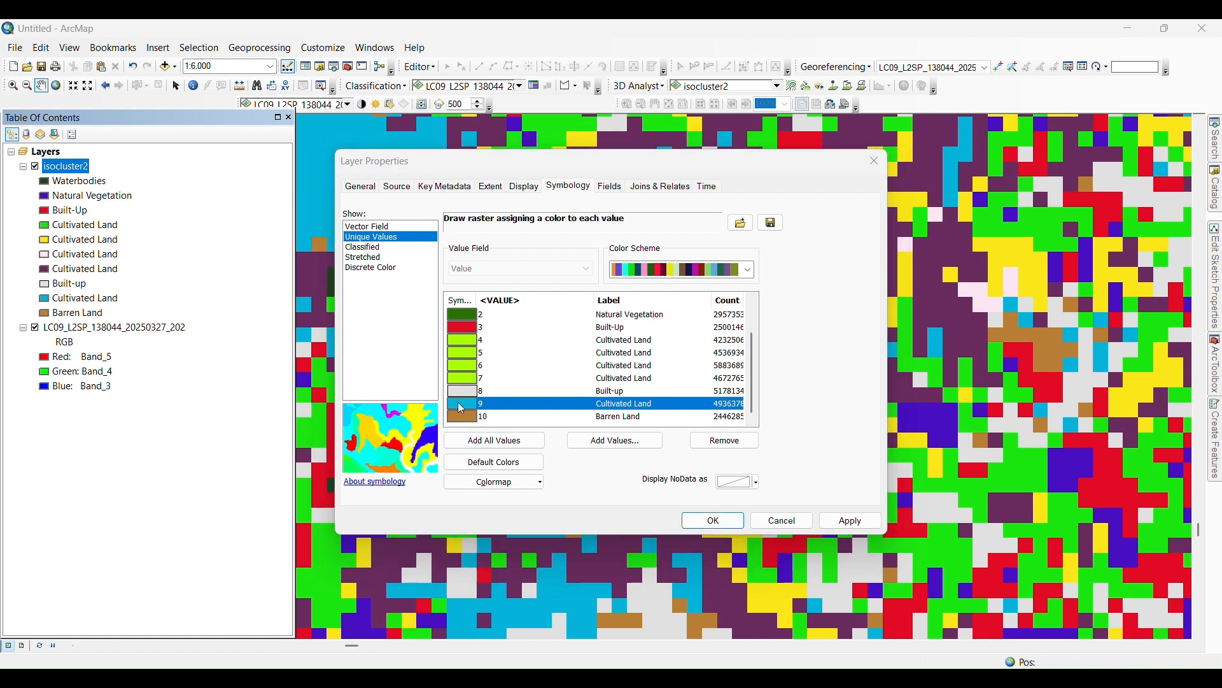
{"action": "left_click", "coordinate": [525, 452]}
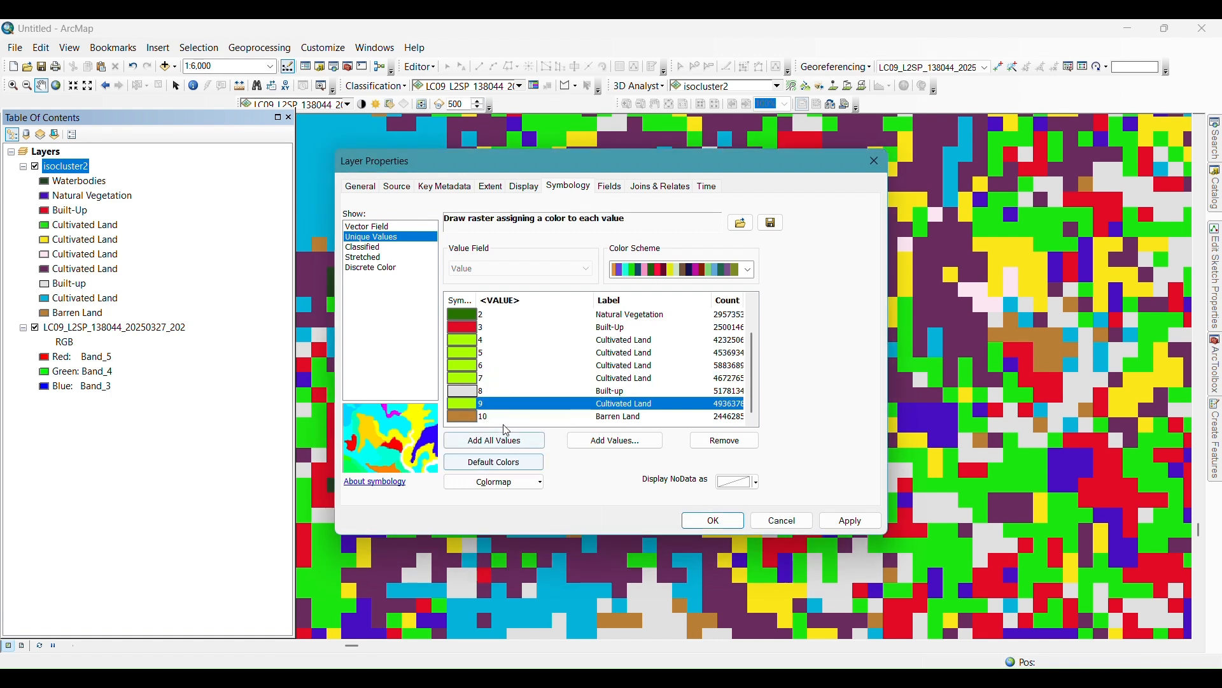
Step: Recolour class 8 Built-up bright red and class 10 Barren Land pale yellow, and apply the symbology to the layer
{"action": "left_click", "coordinate": [464, 390]}
{"action": "left_click", "coordinate": [464, 391]}
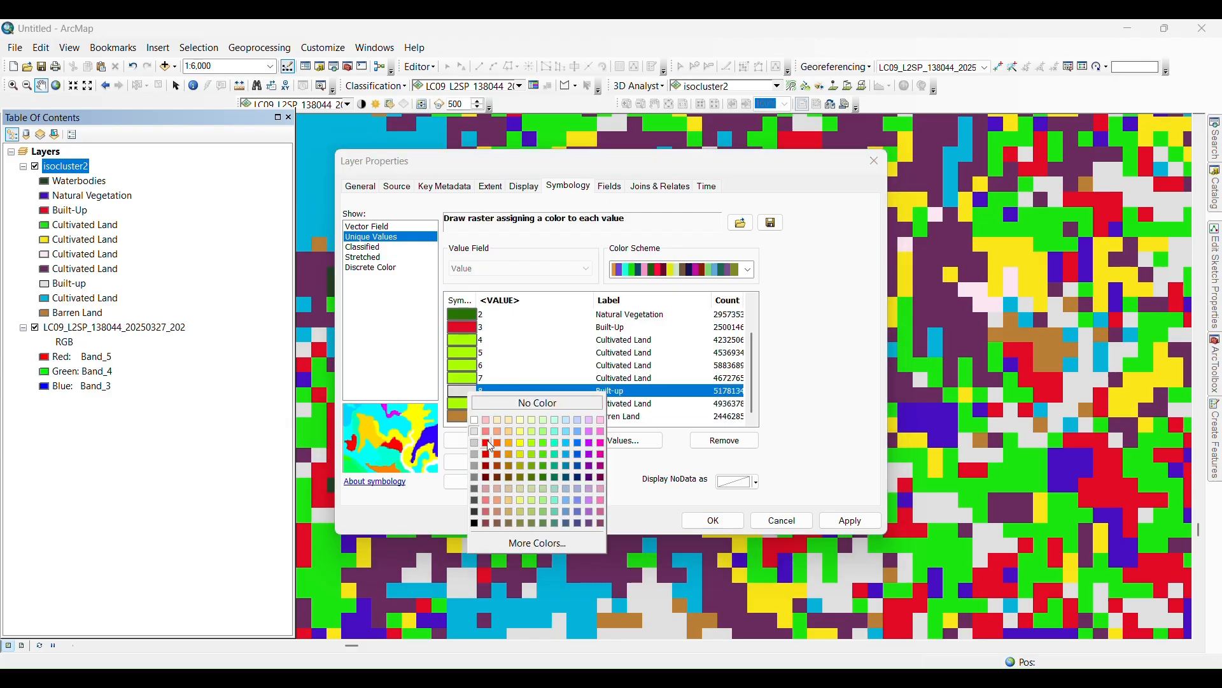
{"action": "left_click", "coordinate": [487, 443]}
{"action": "left_click", "coordinate": [463, 417]}
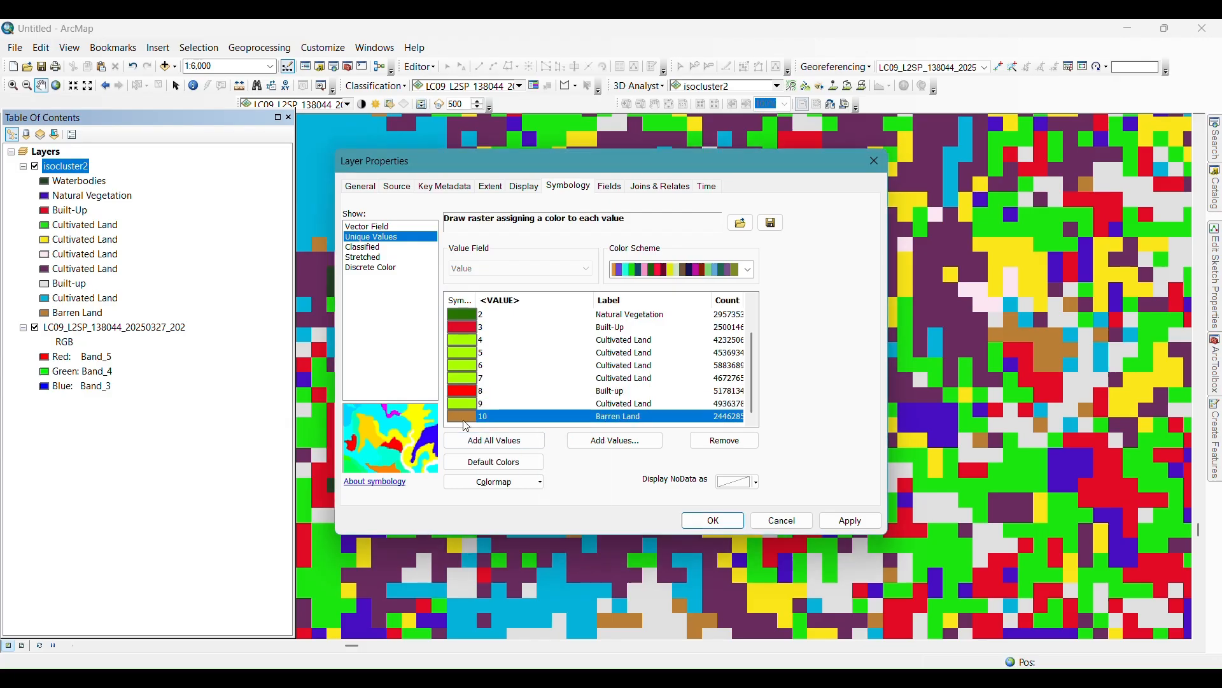
{"action": "left_click", "coordinate": [462, 417]}
{"action": "left_click", "coordinate": [516, 448]}
{"action": "left_click", "coordinate": [711, 520]}
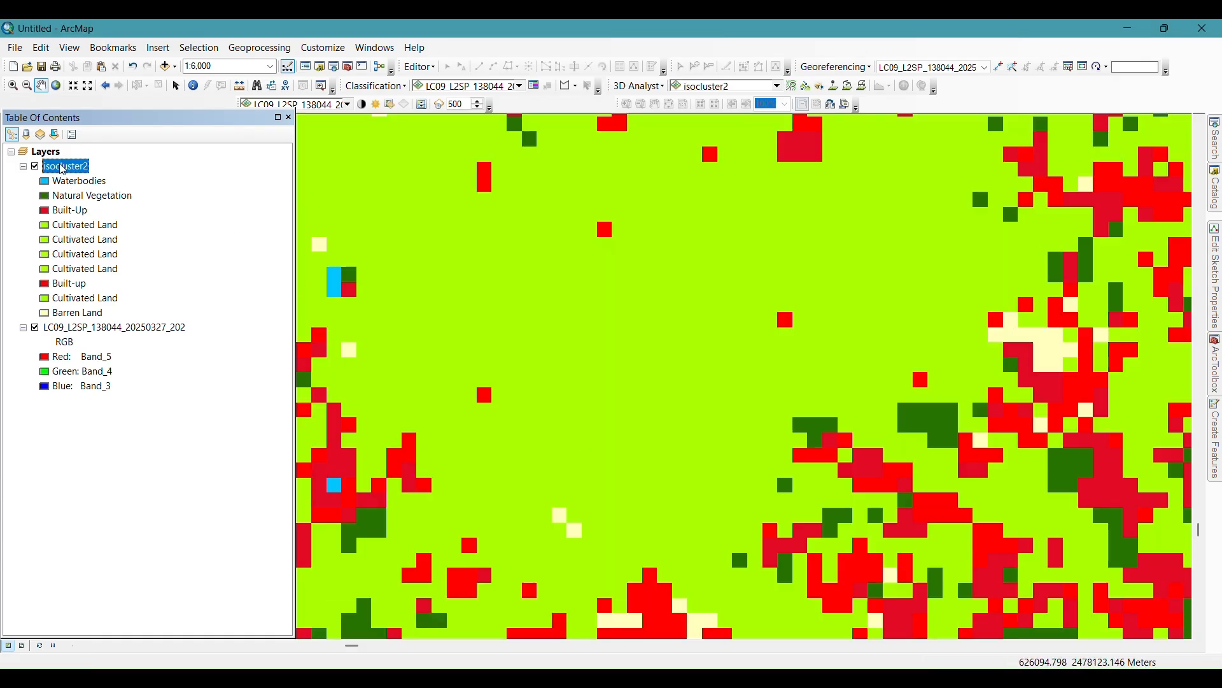
Step: Examine the recoloured isocluster2 classification at its full extent and around the dense built-up area along the river at 1:400,000
{"action": "right_click", "coordinate": [66, 168]}
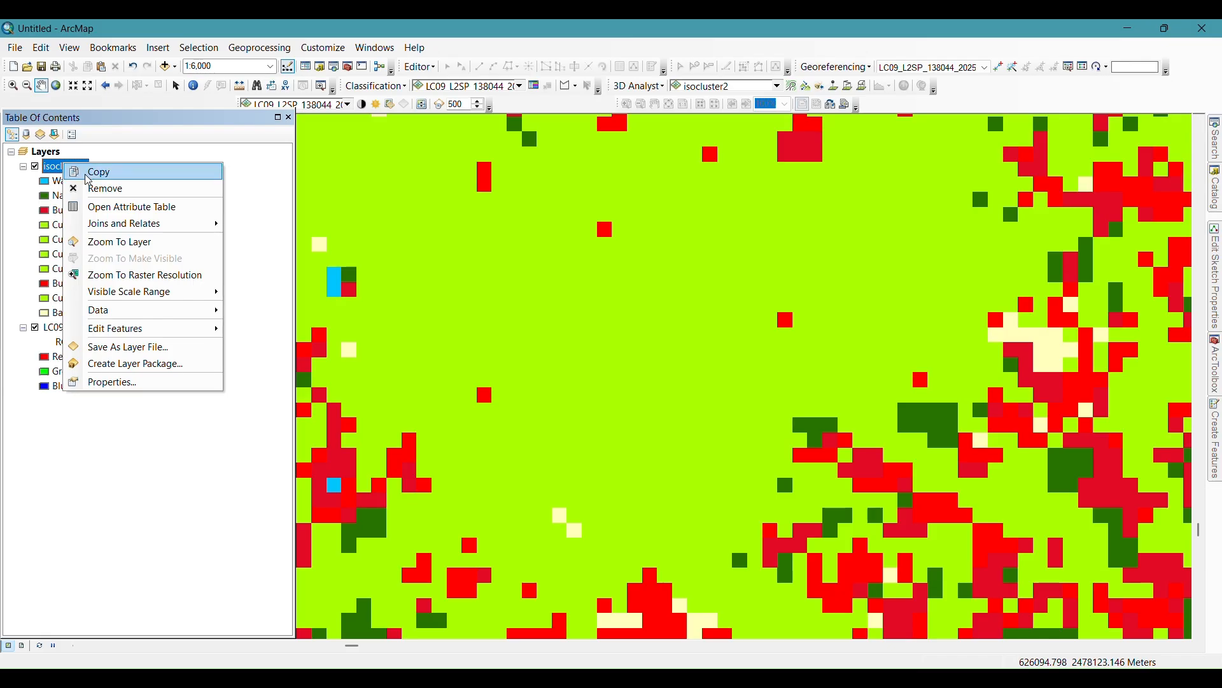
{"action": "left_click", "coordinate": [110, 241]}
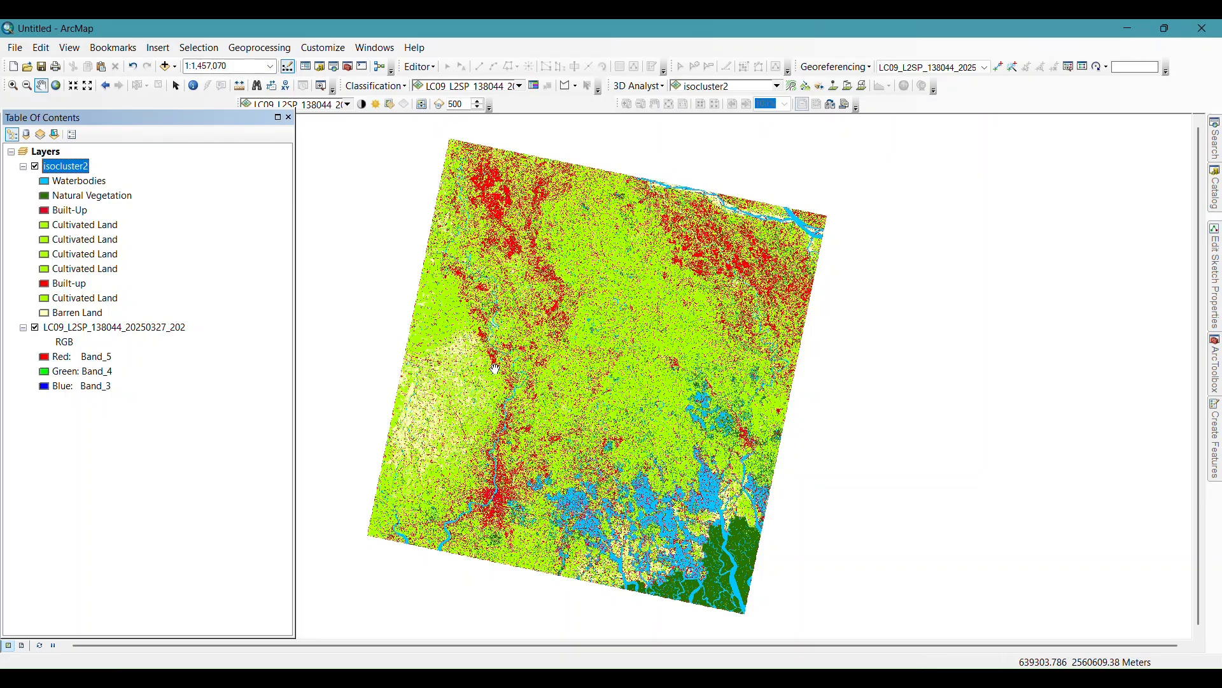
{"action": "scroll", "coordinate": [604, 470], "scroll_direction": "up", "scroll_amount": 1}
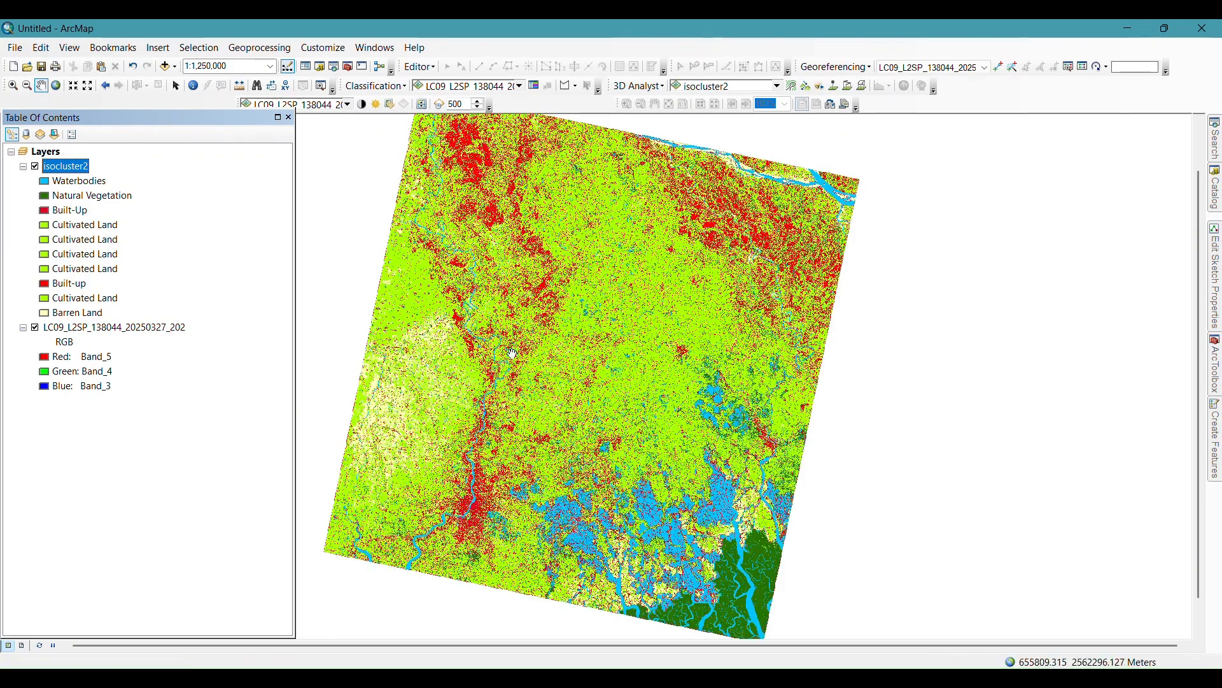
{"action": "left_click_drag", "start_coordinate": [536, 449], "coordinate": [540, 419]}
{"action": "scroll", "coordinate": [472, 363], "scroll_direction": "up", "scroll_amount": 1}
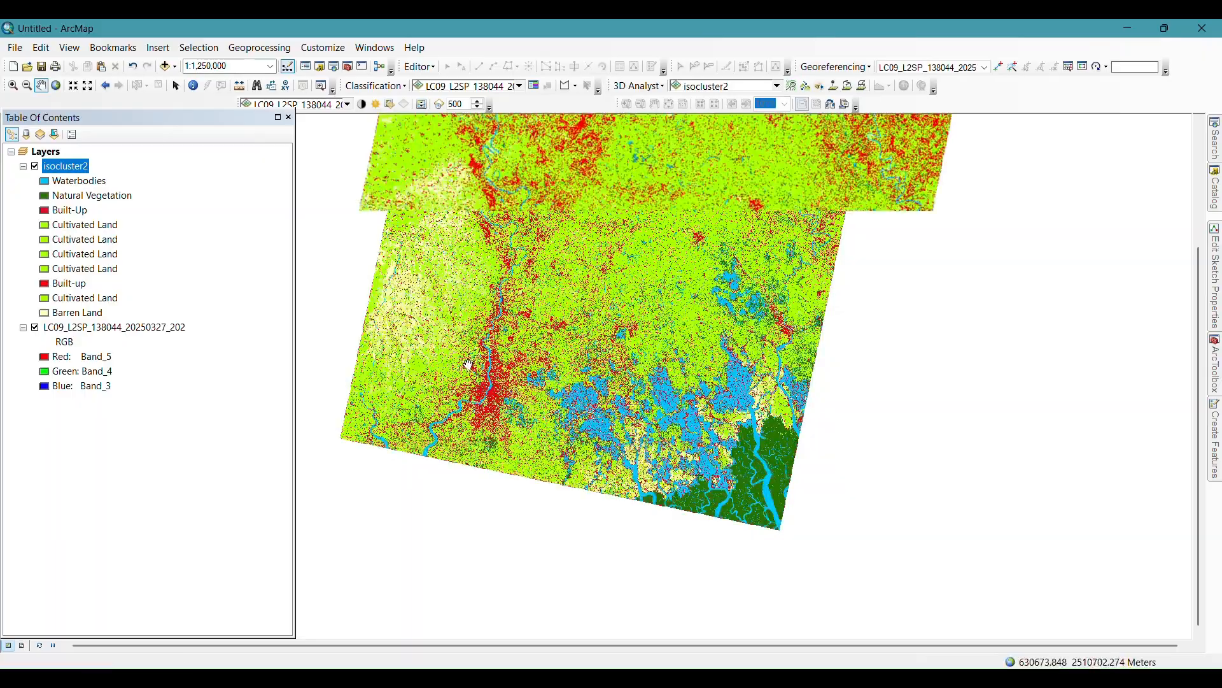
{"action": "scroll", "coordinate": [471, 362], "scroll_direction": "up", "scroll_amount": 1}
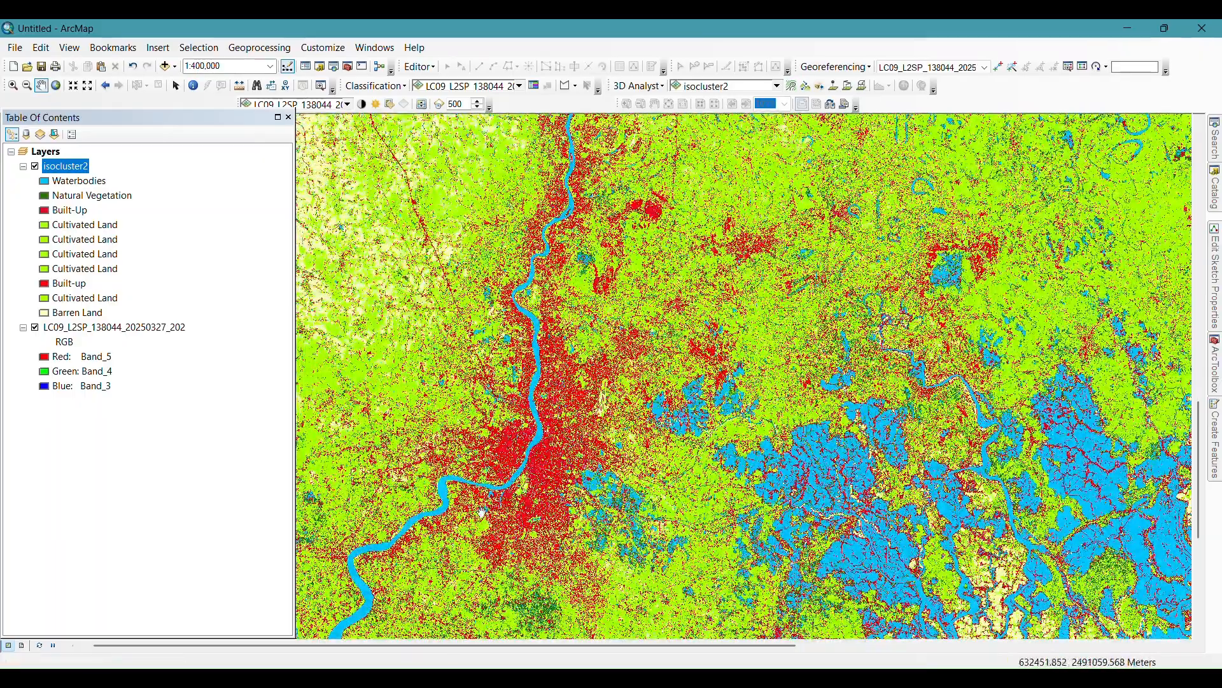
{"action": "left_click_drag", "start_coordinate": [601, 414], "coordinate": [599, 262]}
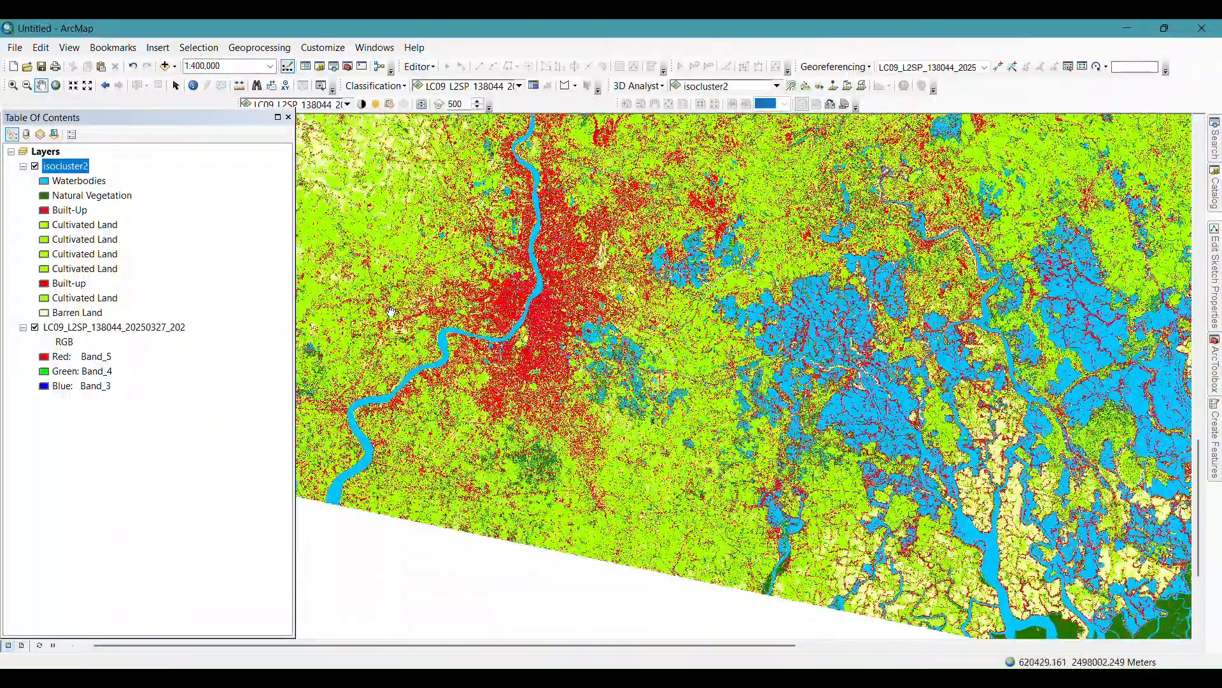
Step: Compare the isocluster2 classification with the underlying Landsat image across the southern and western areas by hiding and showing the classified layer
{"action": "left_click", "coordinate": [35, 166]}
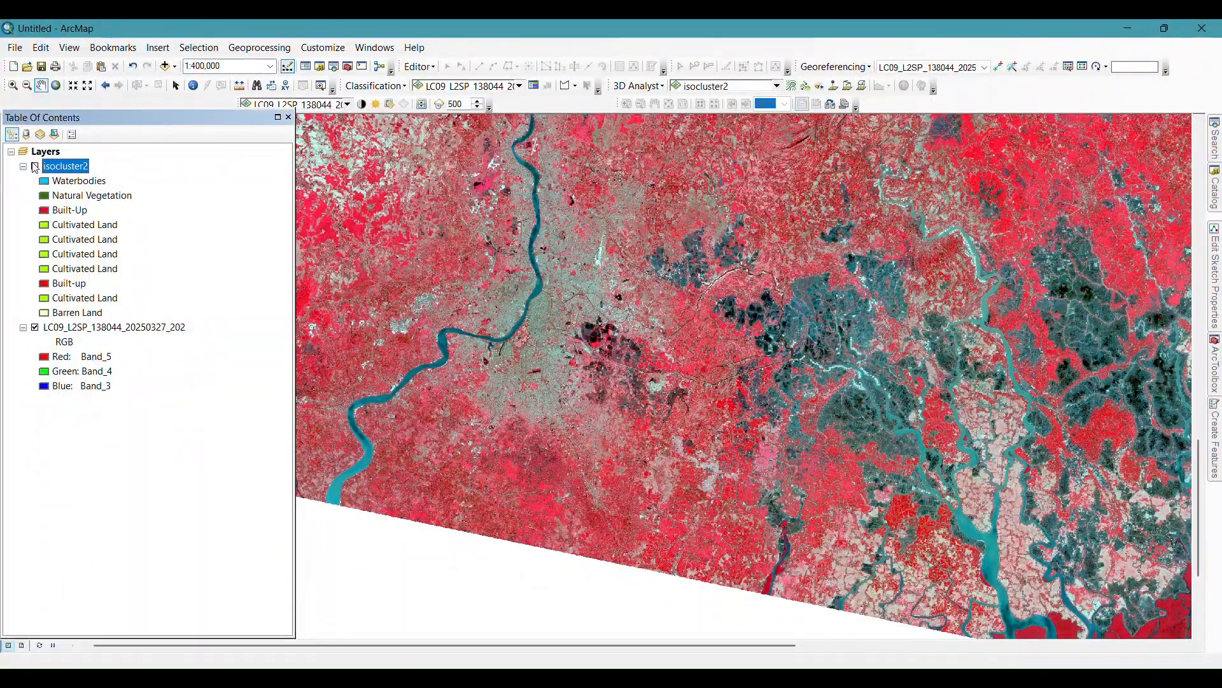
{"action": "left_click", "coordinate": [35, 166]}
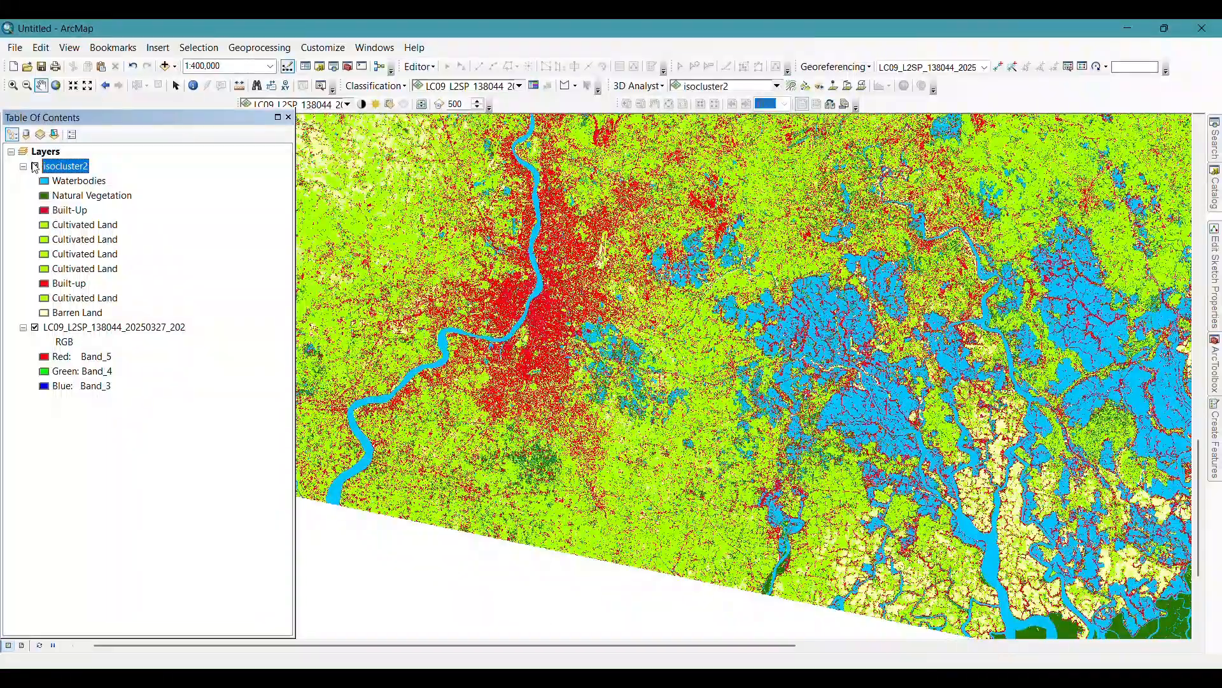
{"action": "left_click_drag", "start_coordinate": [322, 256], "coordinate": [772, 527]}
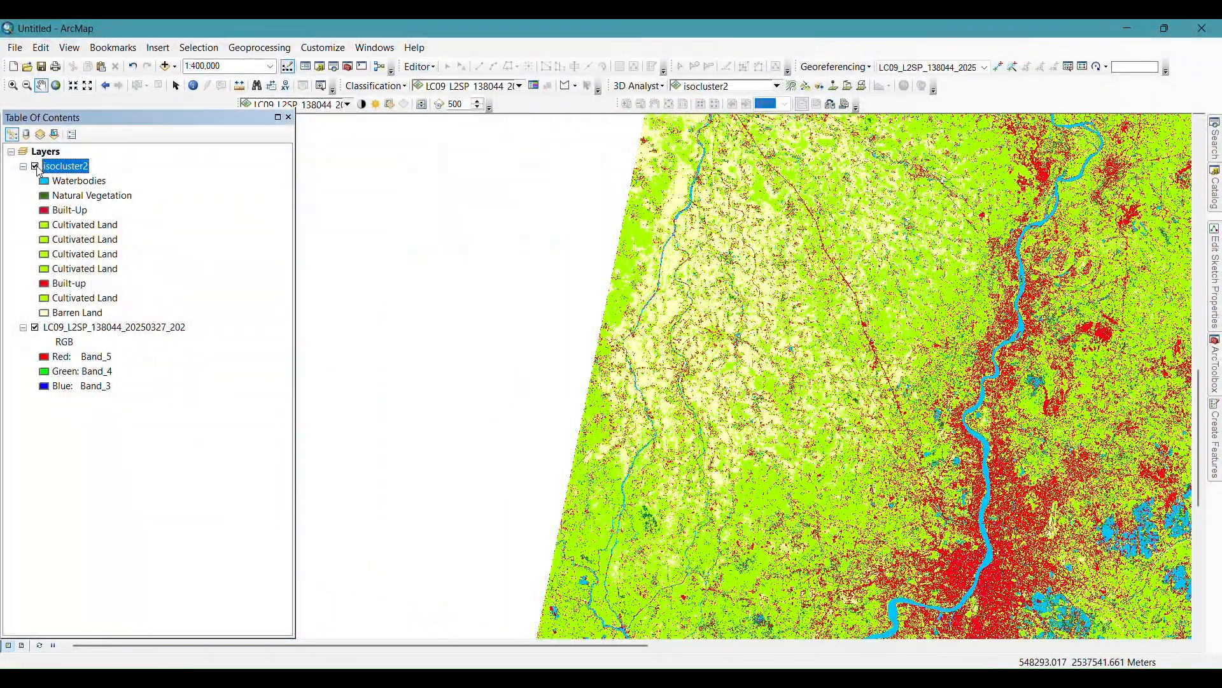
{"action": "left_click", "coordinate": [36, 167]}
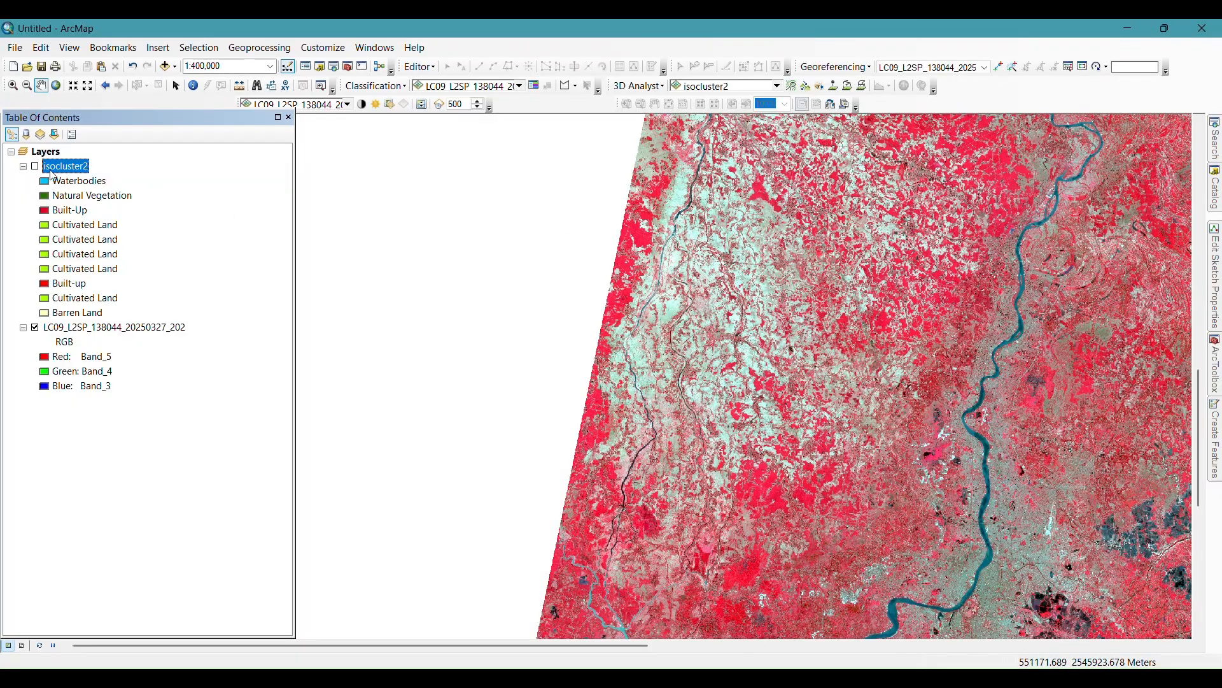
{"action": "left_click", "coordinate": [36, 166]}
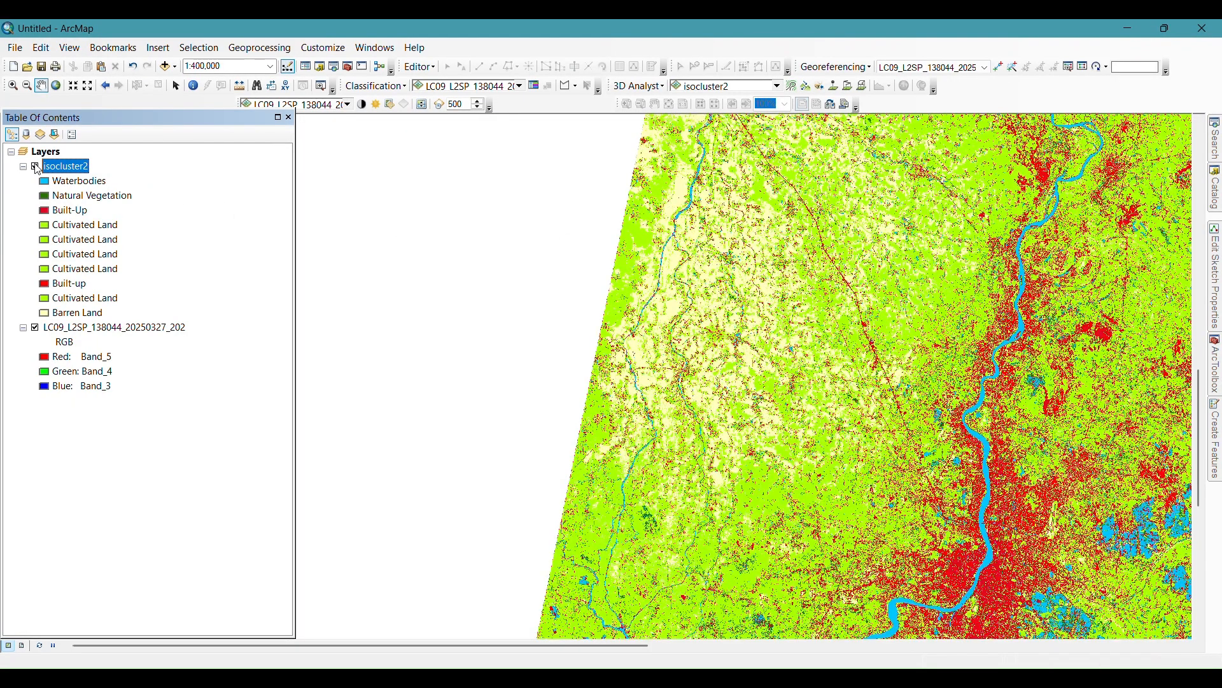
{"action": "left_click_drag", "start_coordinate": [711, 552], "coordinate": [671, 415]}
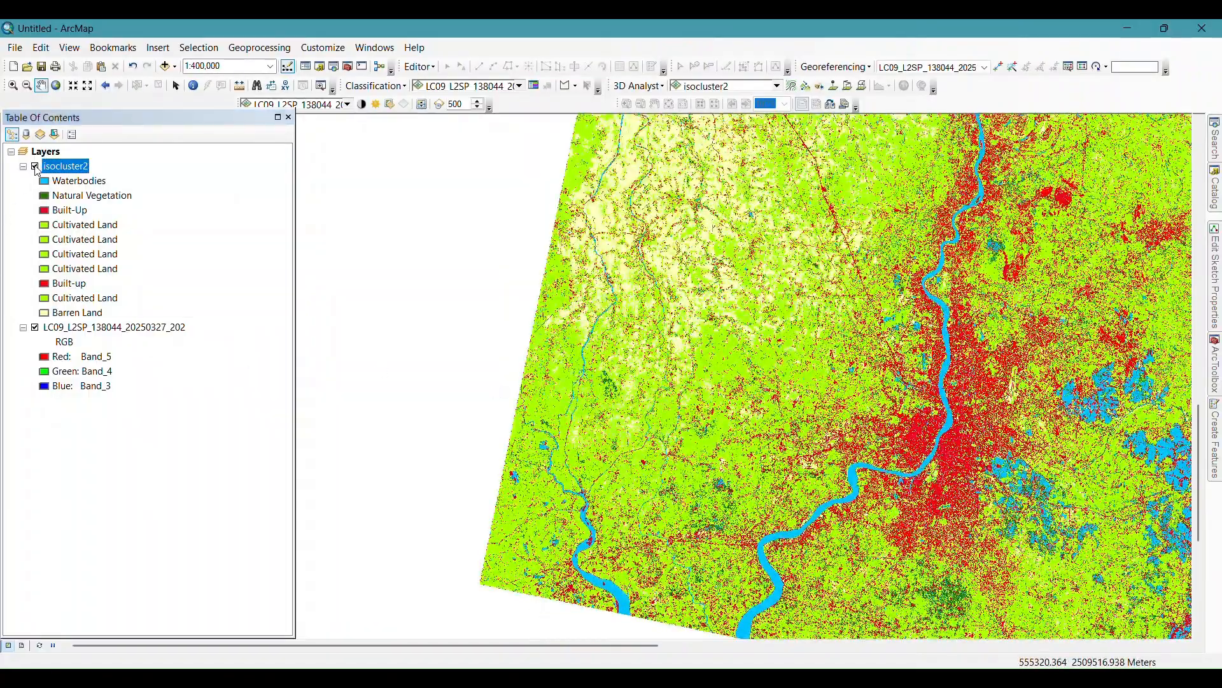
{"action": "left_click", "coordinate": [36, 166]}
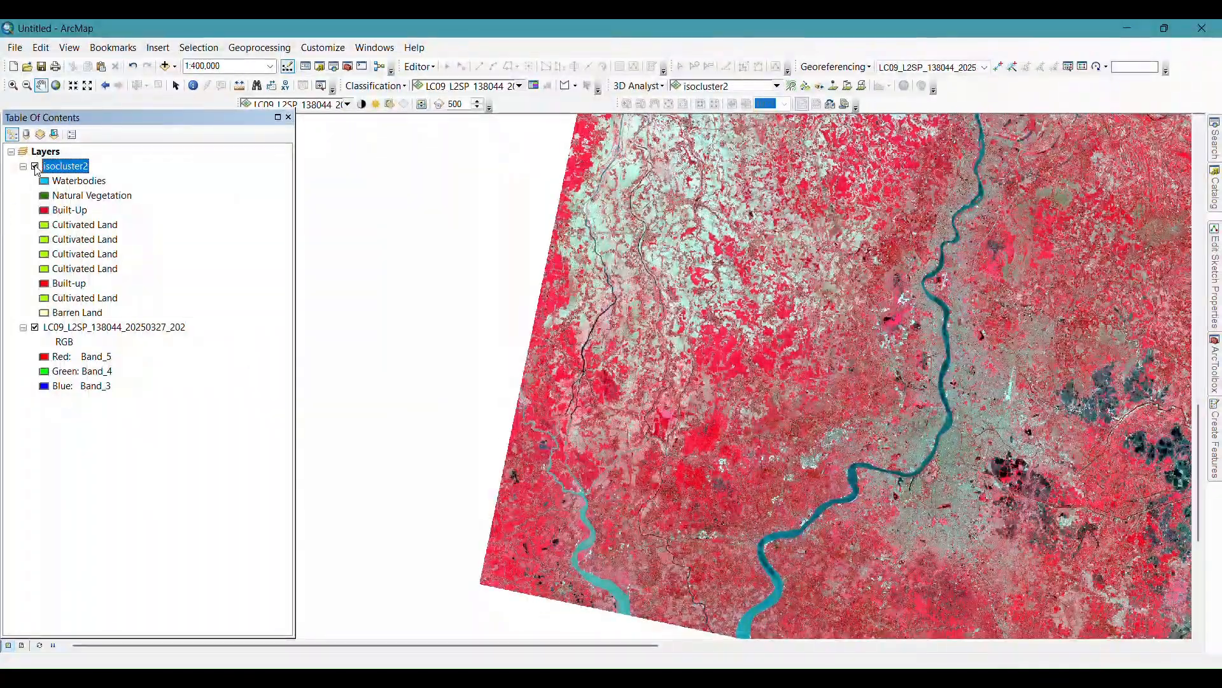
{"action": "left_click", "coordinate": [36, 167]}
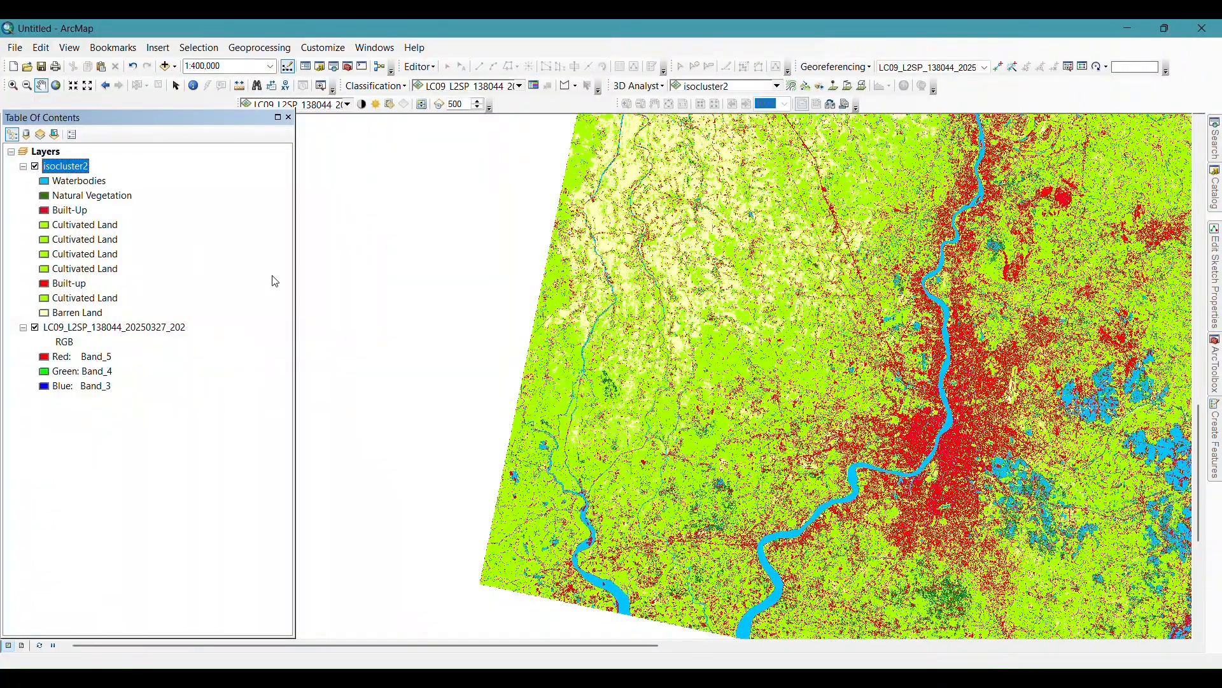
Step: Compare the northern part of the isocluster2 classification with the satellite image, checking the areas classed as built-up
{"action": "left_click_drag", "start_coordinate": [777, 126], "coordinate": [774, 420]}
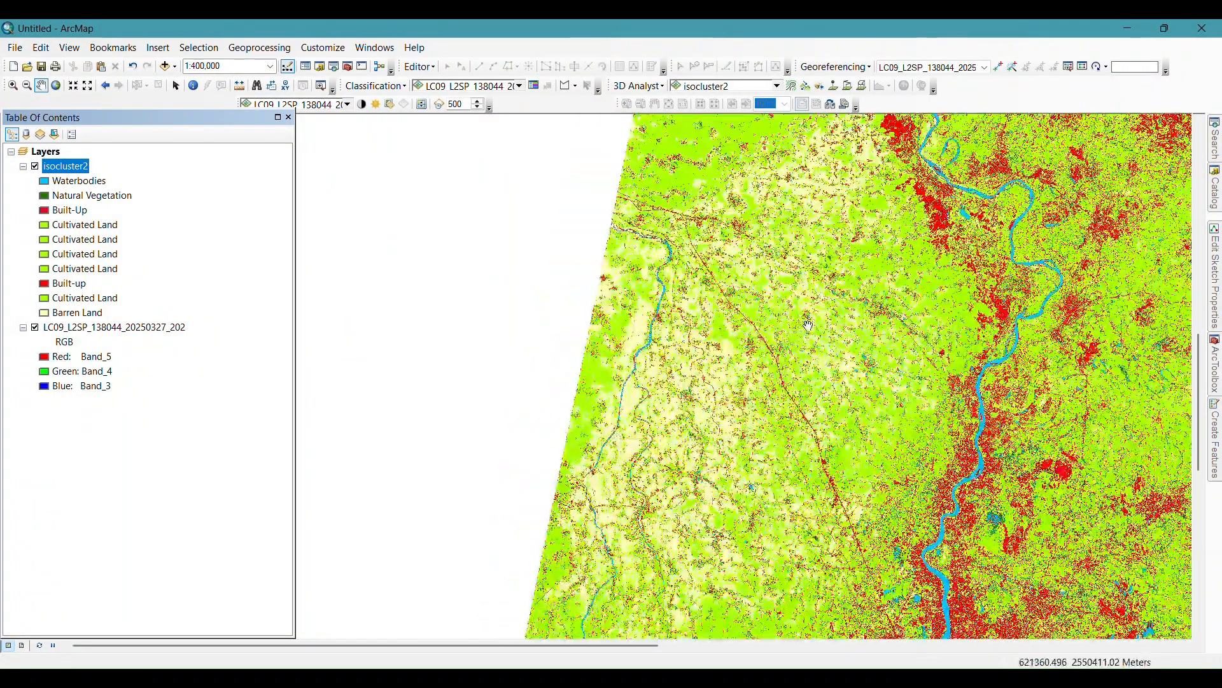
{"action": "left_click_drag", "start_coordinate": [806, 320], "coordinate": [848, 573]}
{"action": "left_click_drag", "start_coordinate": [775, 358], "coordinate": [719, 528]}
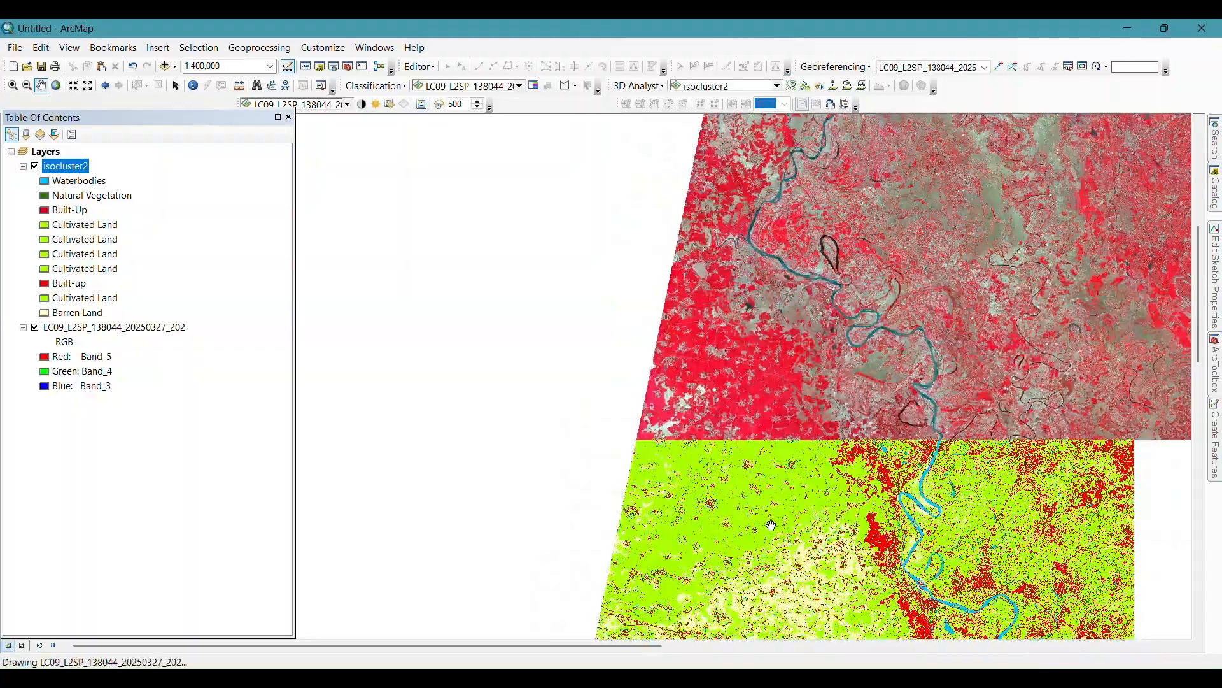
{"action": "left_click_drag", "start_coordinate": [946, 395], "coordinate": [798, 450]}
{"action": "scroll", "coordinate": [798, 450], "scroll_direction": "up", "scroll_amount": 3}
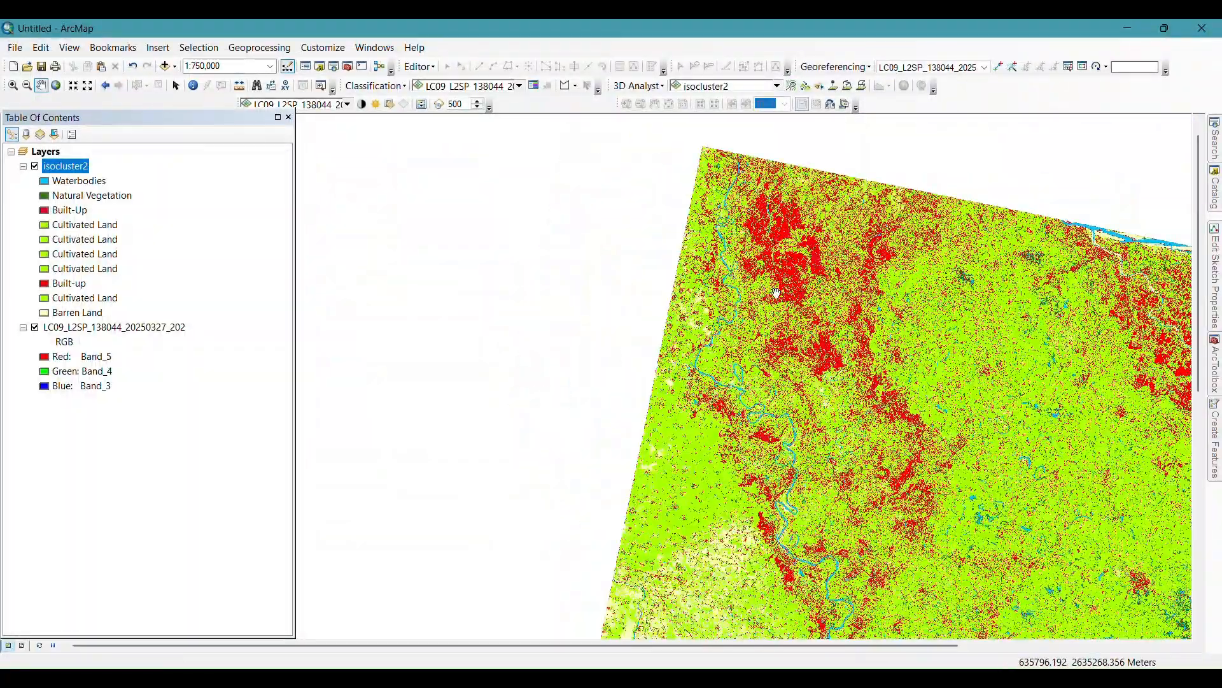
{"action": "left_click_drag", "start_coordinate": [968, 332], "coordinate": [820, 335]}
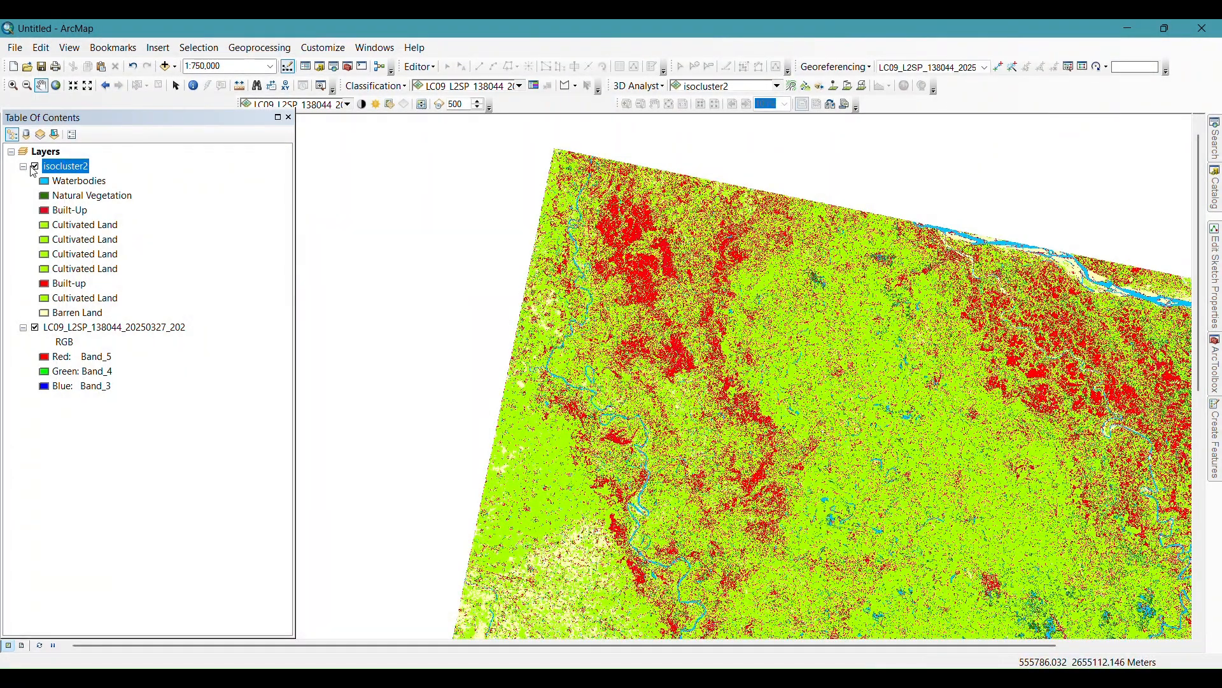
{"action": "left_click", "coordinate": [35, 166]}
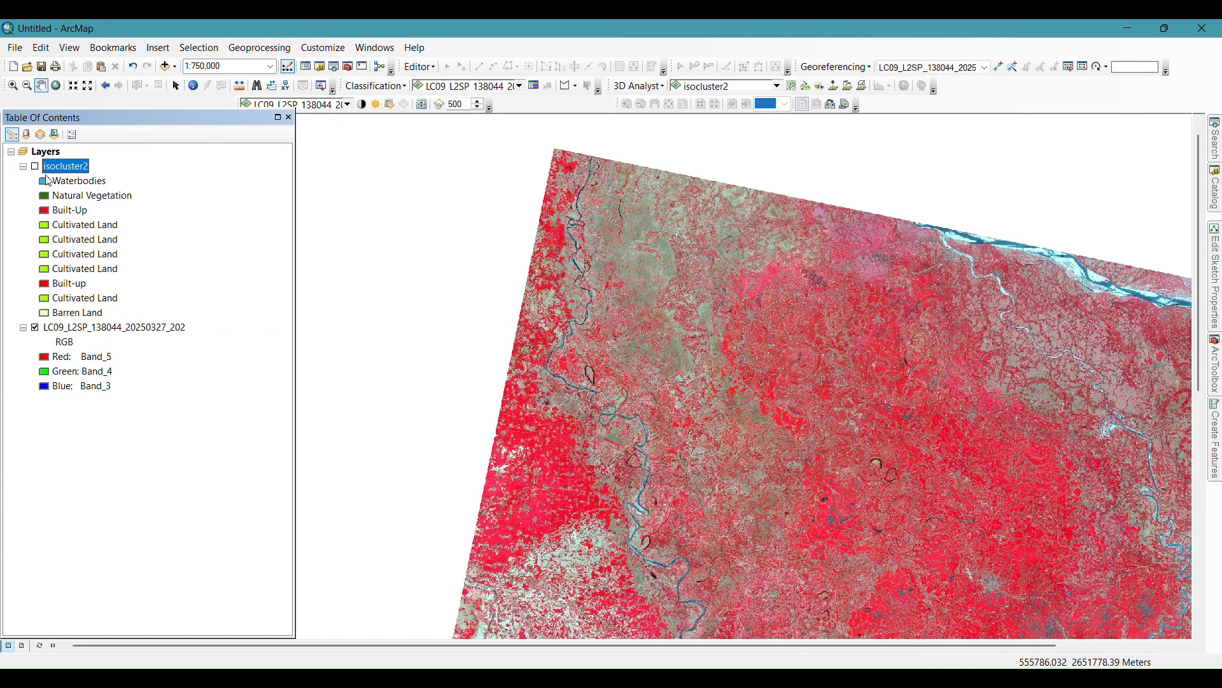
{"action": "left_click", "coordinate": [35, 167]}
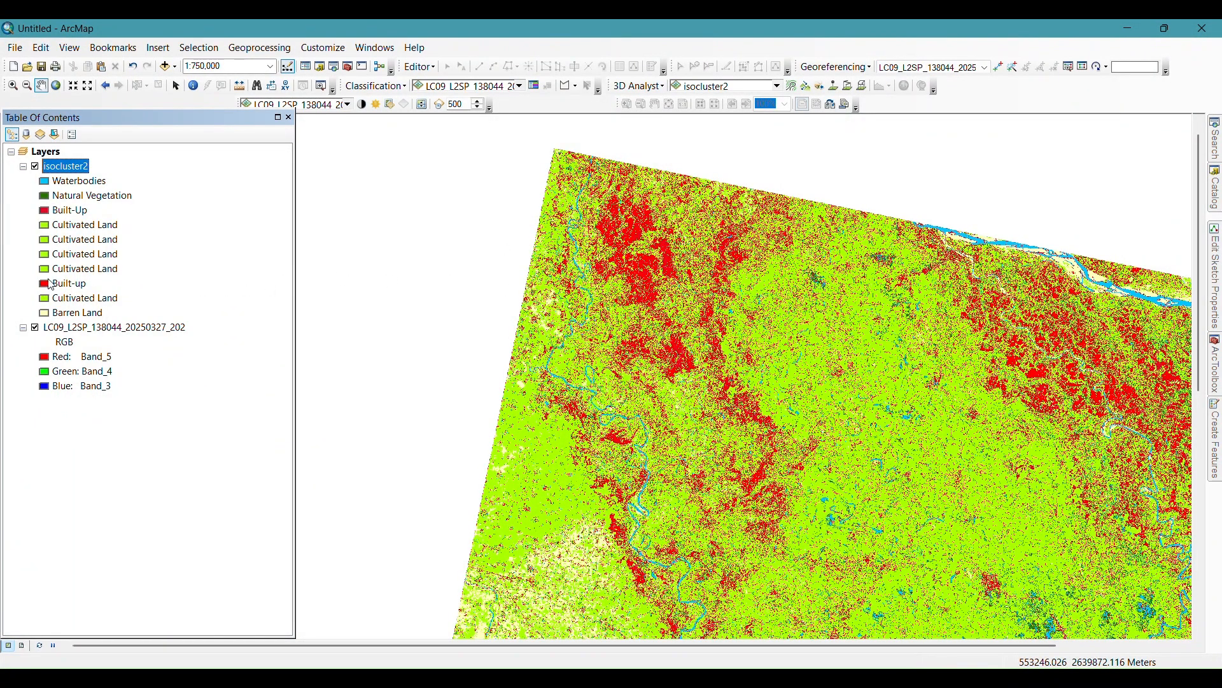
Step: Recolor the second Built-up class of isocluster2 black (RGB 0, 0, 0) and examine where it occurs across the scene
{"action": "double_click", "coordinate": [51, 286]}
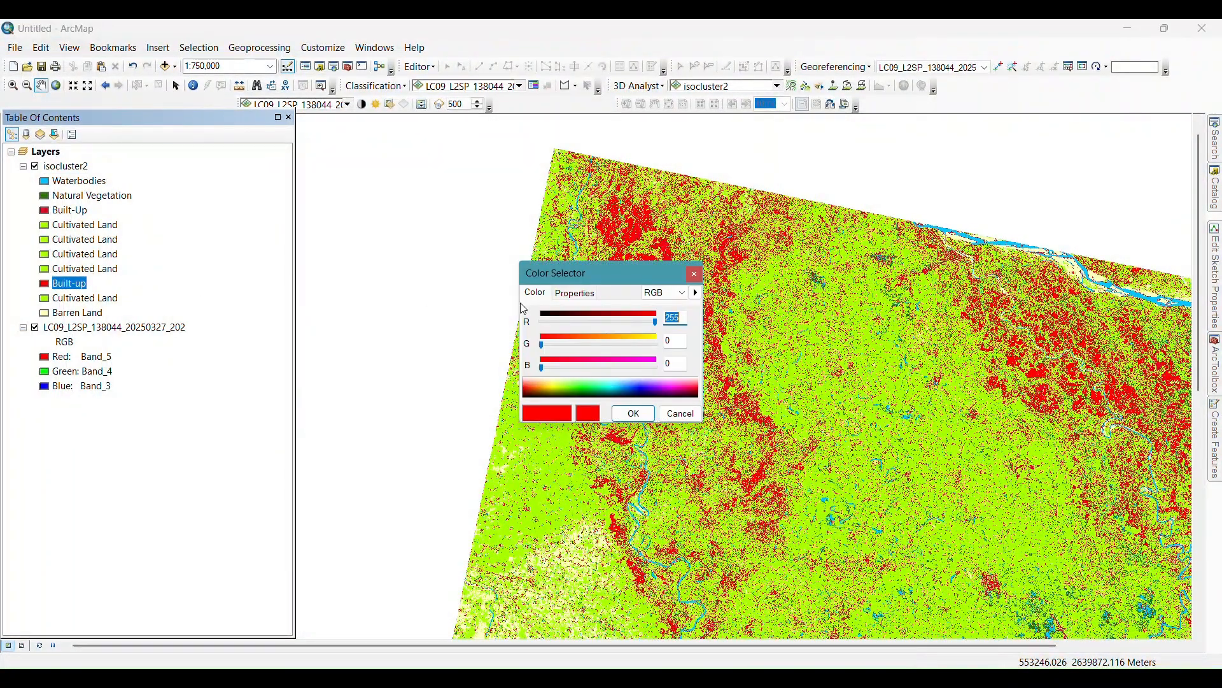
{"action": "type", "text": "0"}
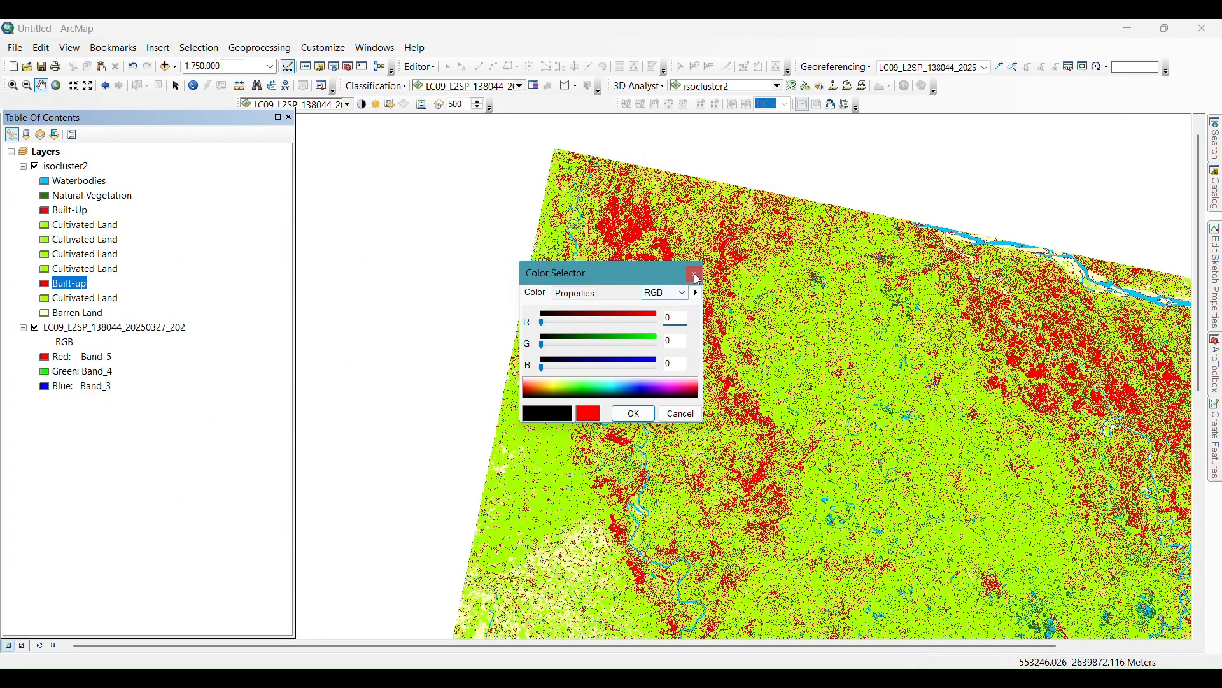
{"action": "left_click", "coordinate": [633, 414]}
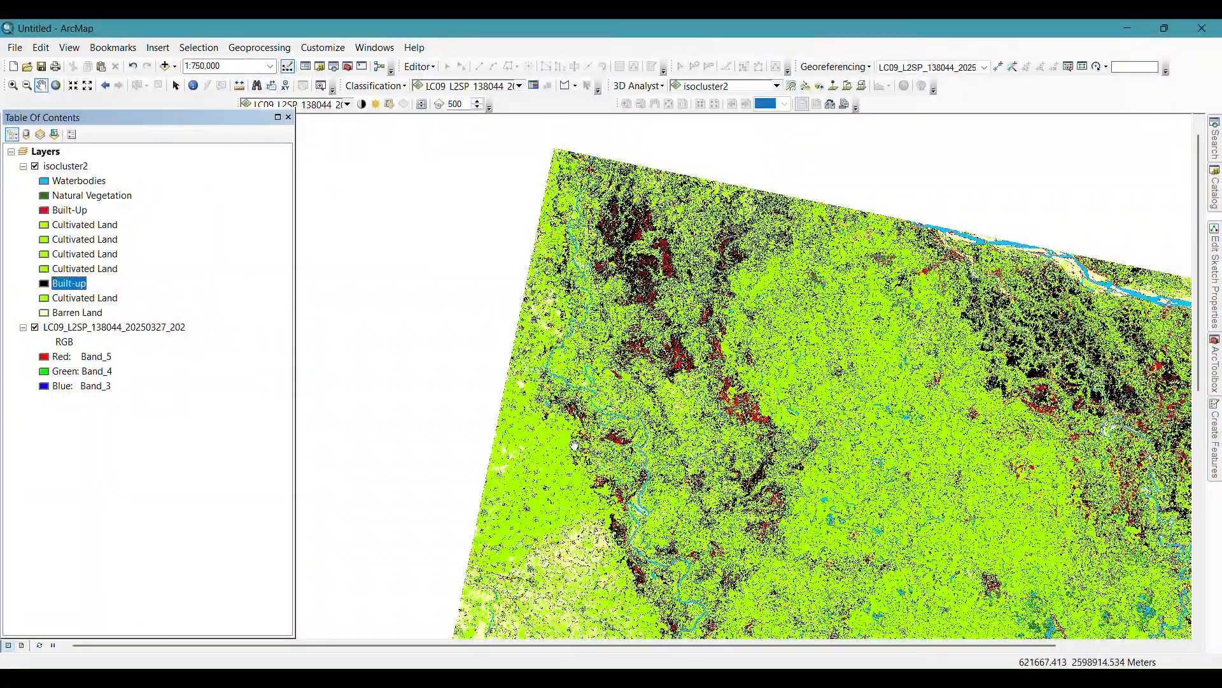
{"action": "left_click_drag", "start_coordinate": [617, 473], "coordinate": [571, 212]}
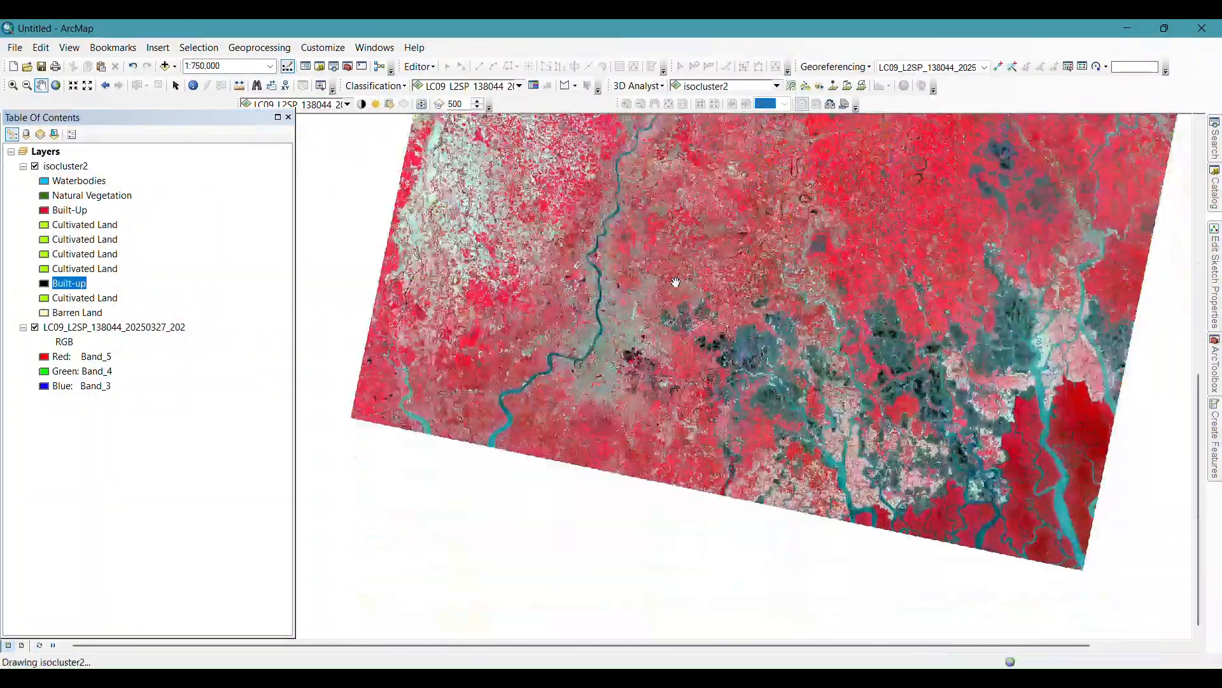
{"action": "left_click_drag", "start_coordinate": [659, 298], "coordinate": [649, 445]}
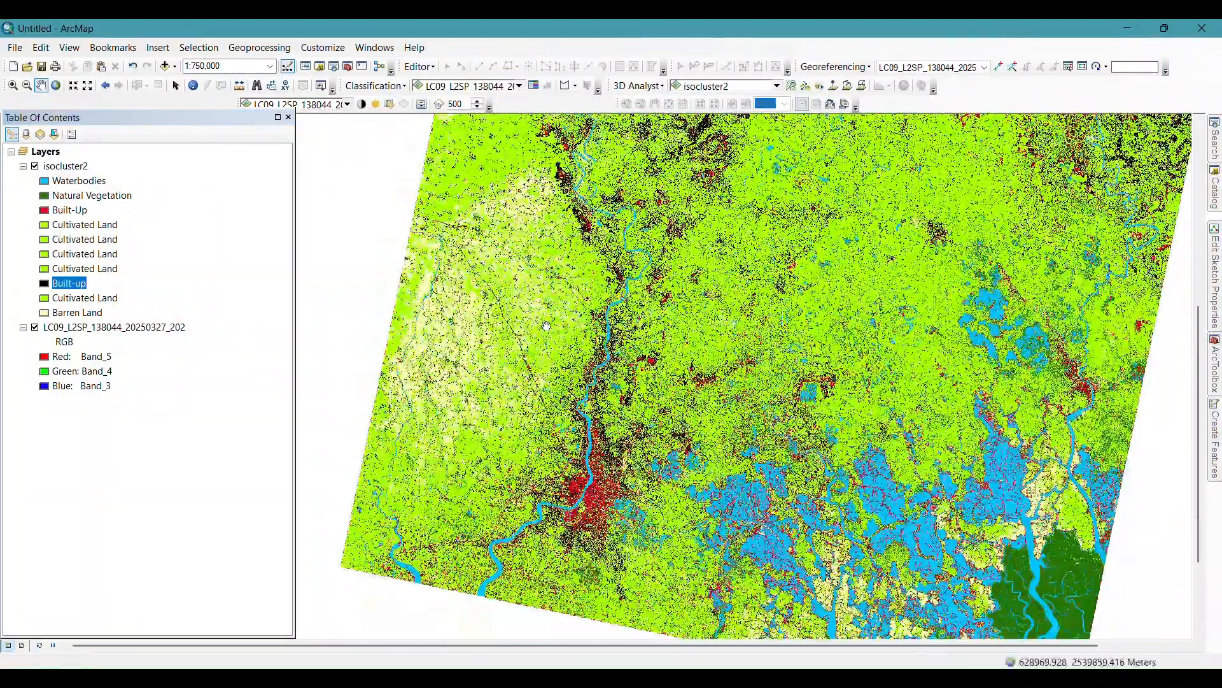
{"action": "left_click_drag", "start_coordinate": [498, 299], "coordinate": [539, 489]}
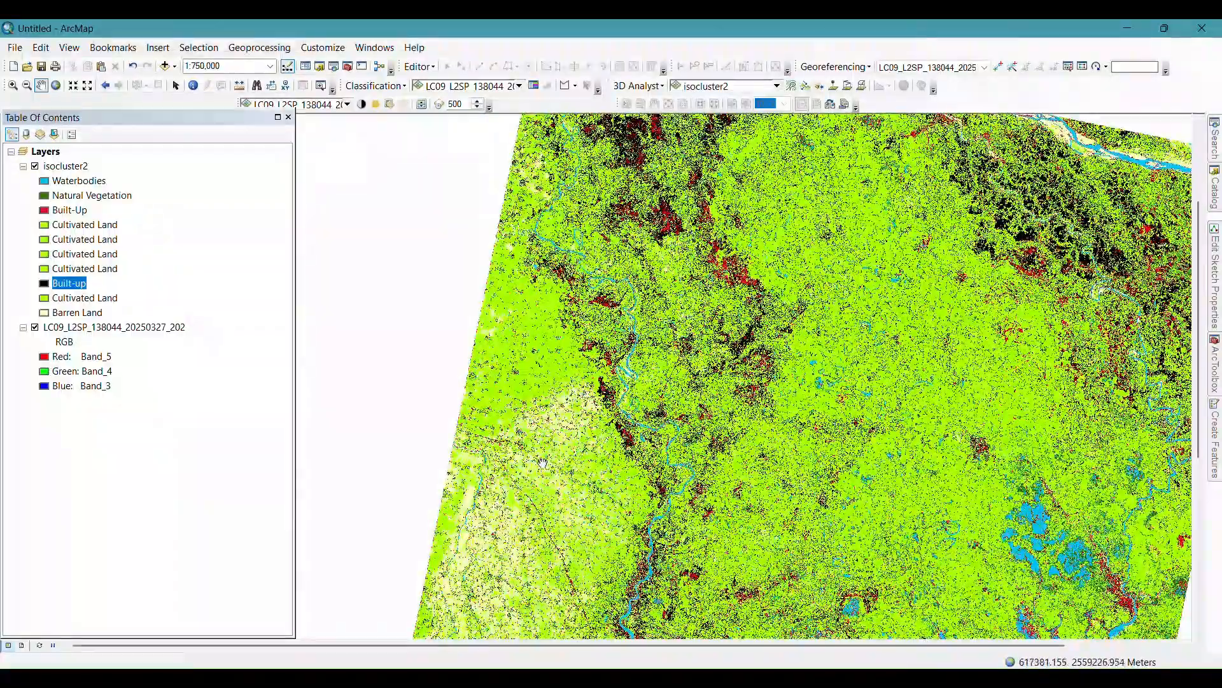
{"action": "left_click_drag", "start_coordinate": [629, 154], "coordinate": [617, 361]}
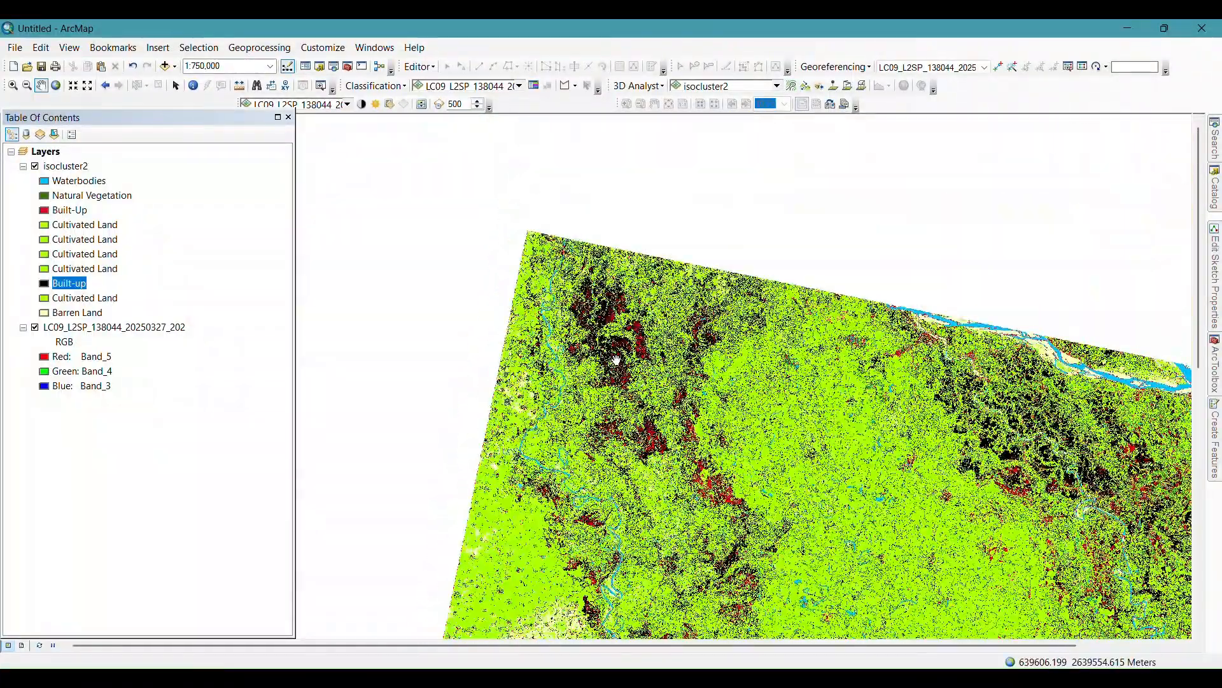
Step: Relabel value 8 in the isocluster2 symbology as "Barren Land"
{"action": "double_click", "coordinate": [77, 287]}
{"action": "scroll", "coordinate": [551, 380], "scroll_direction": "down", "scroll_amount": 1}
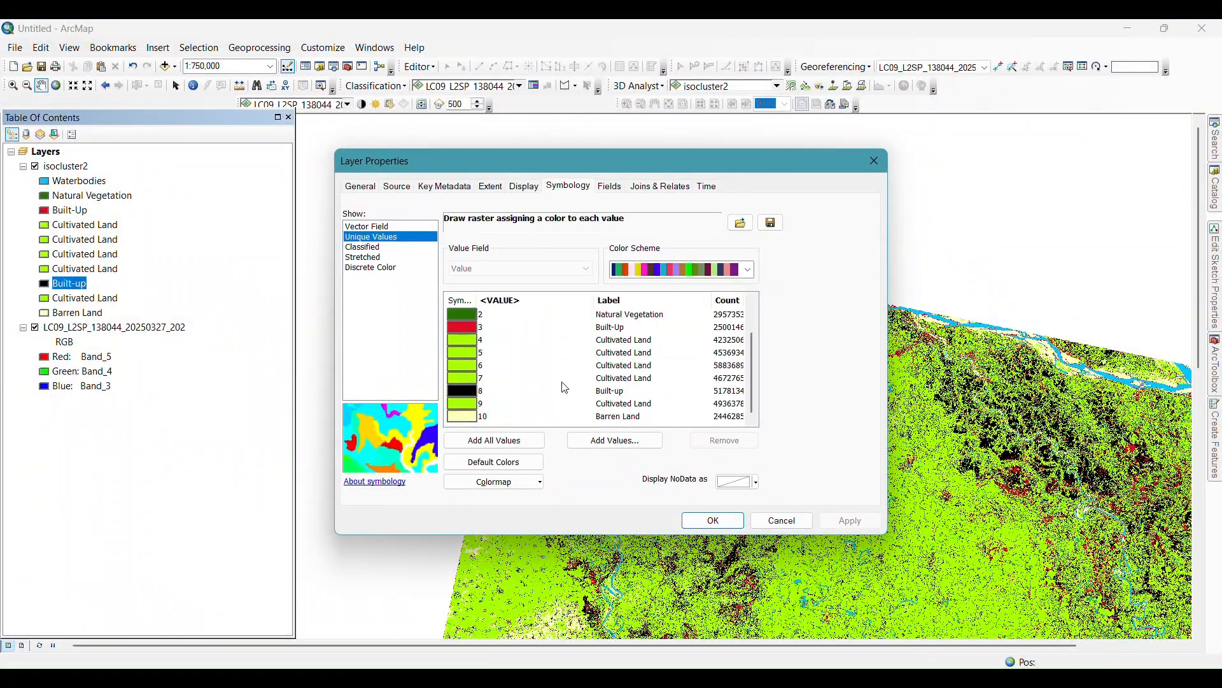
{"action": "double_click", "coordinate": [612, 393]}
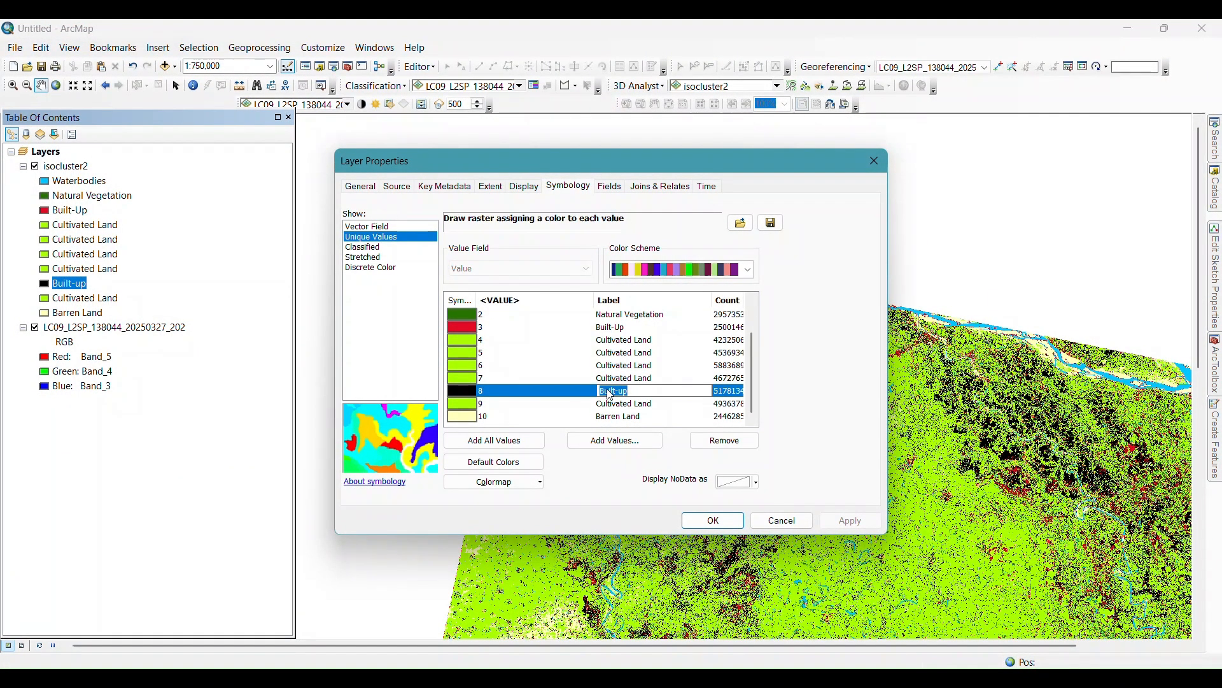
{"action": "type", "text": "Ba"}
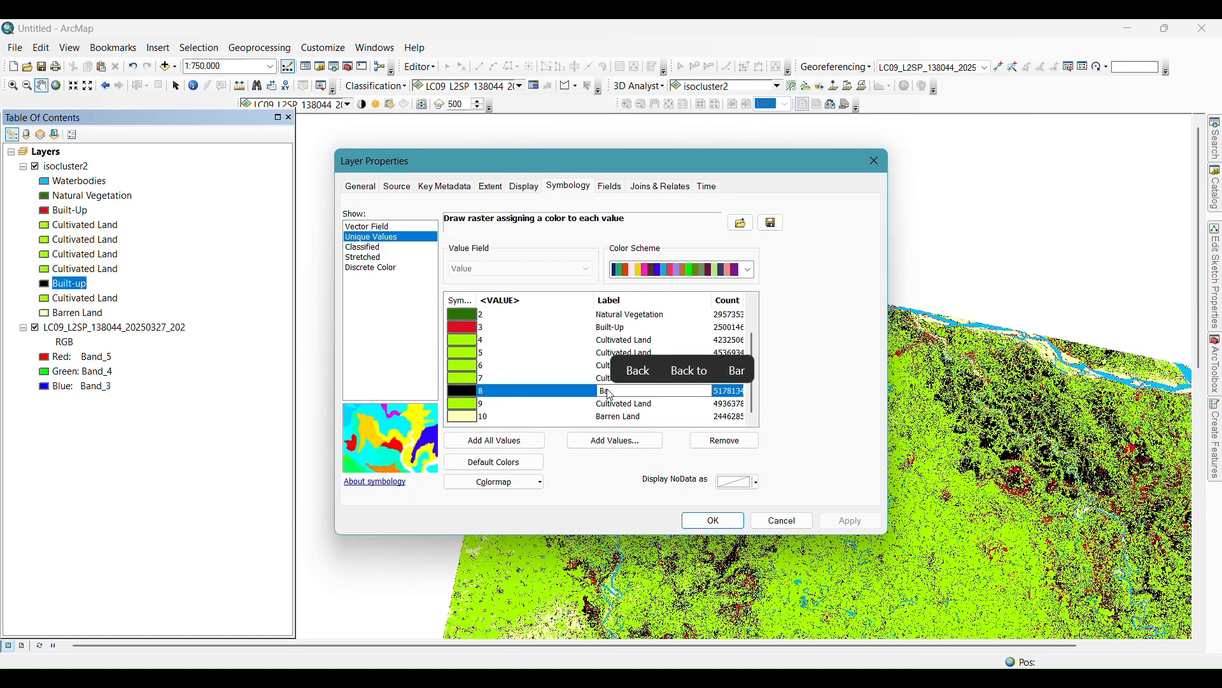
{"action": "type", "text": "rren"}
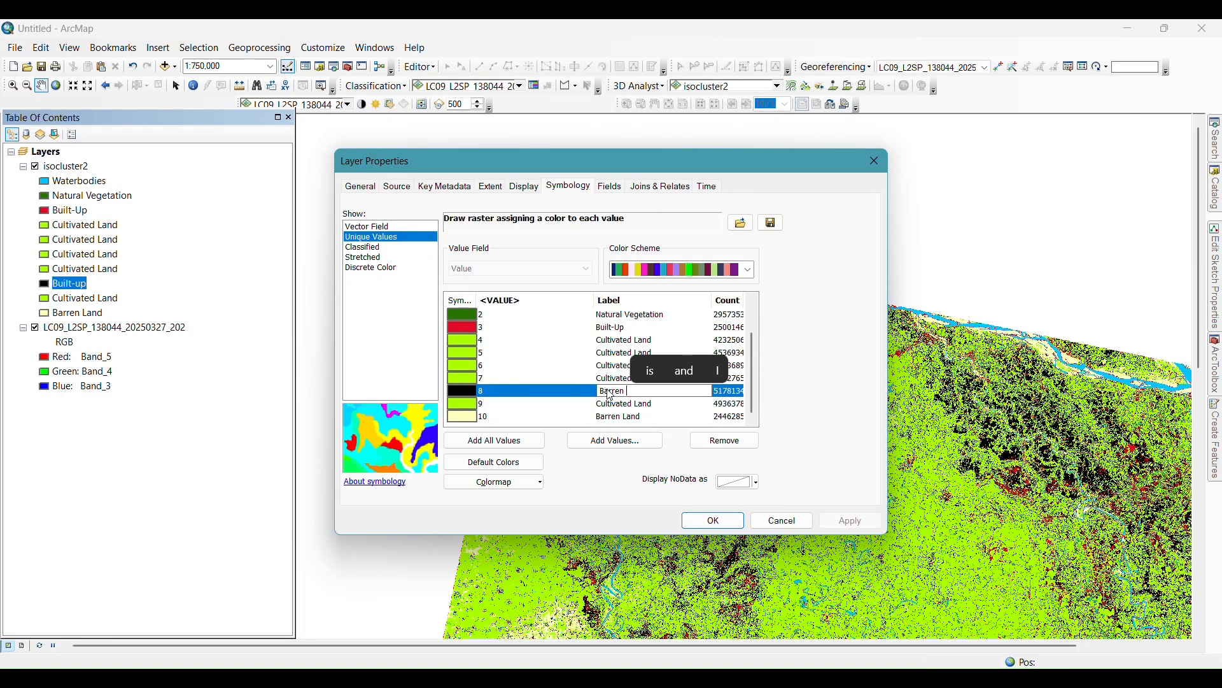
{"action": "type", "text": "Land"}
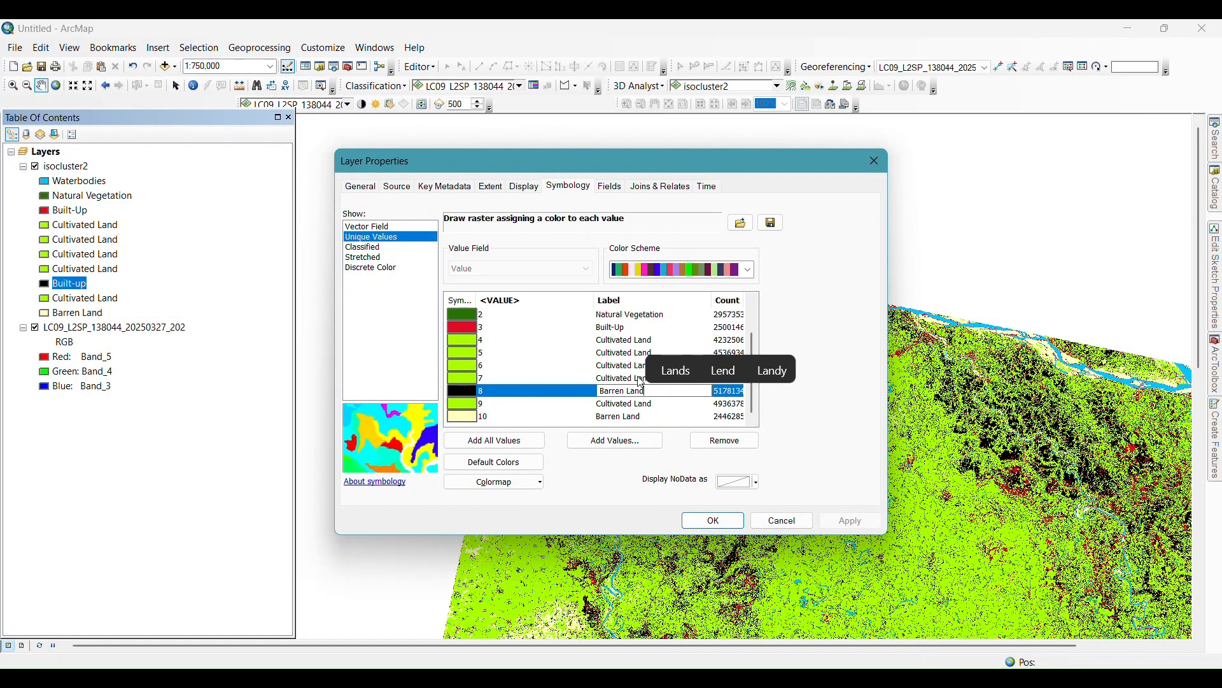
{"action": "key", "text": "Return"}
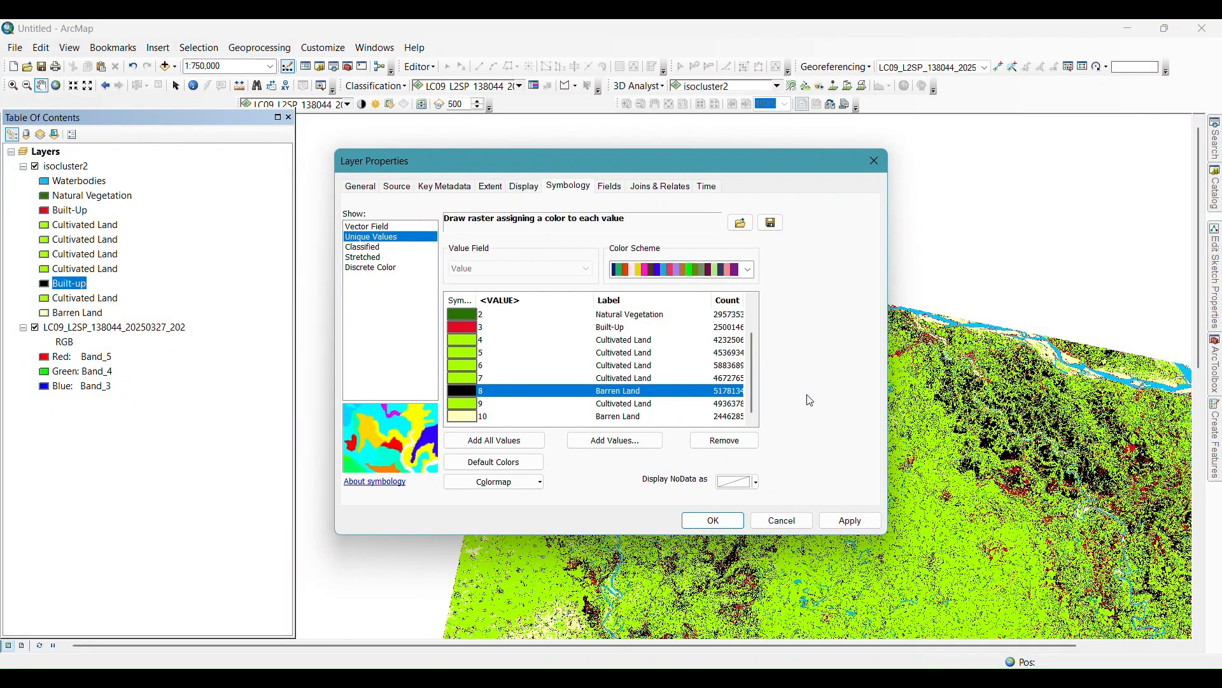
Step: Set the value 8 symbol to the same pale yellow as the other Barren Land class and apply the symbology
{"action": "left_click", "coordinate": [462, 391]}
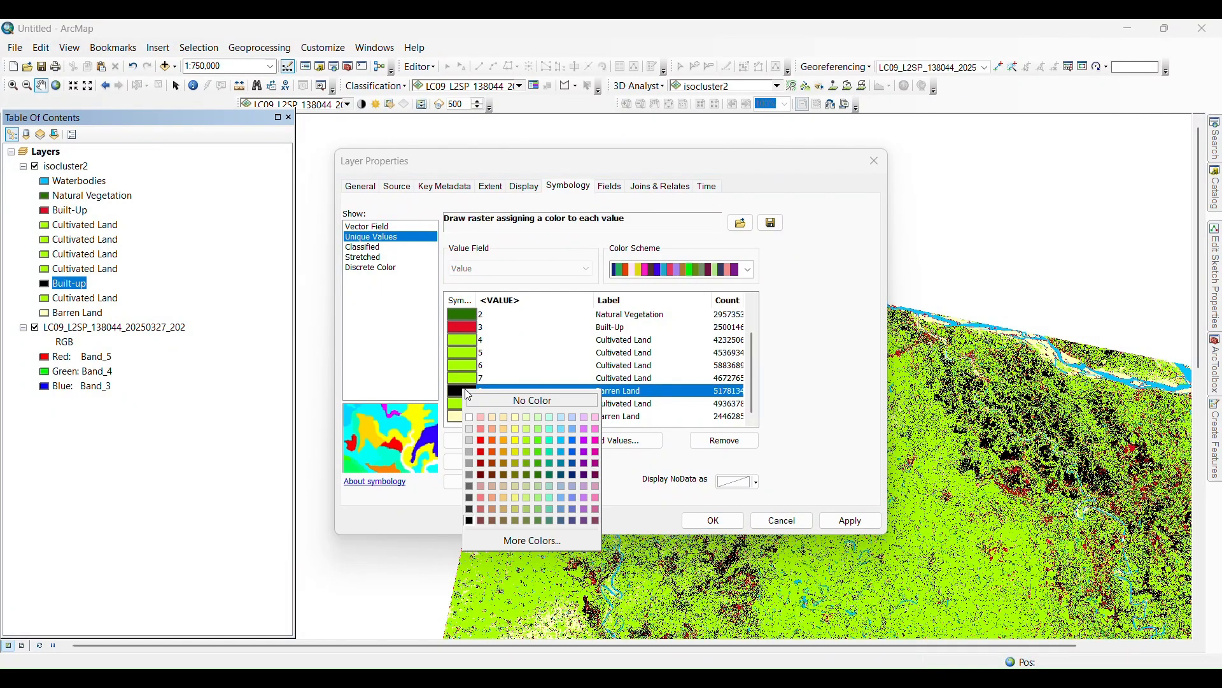
{"action": "left_click", "coordinate": [517, 430]}
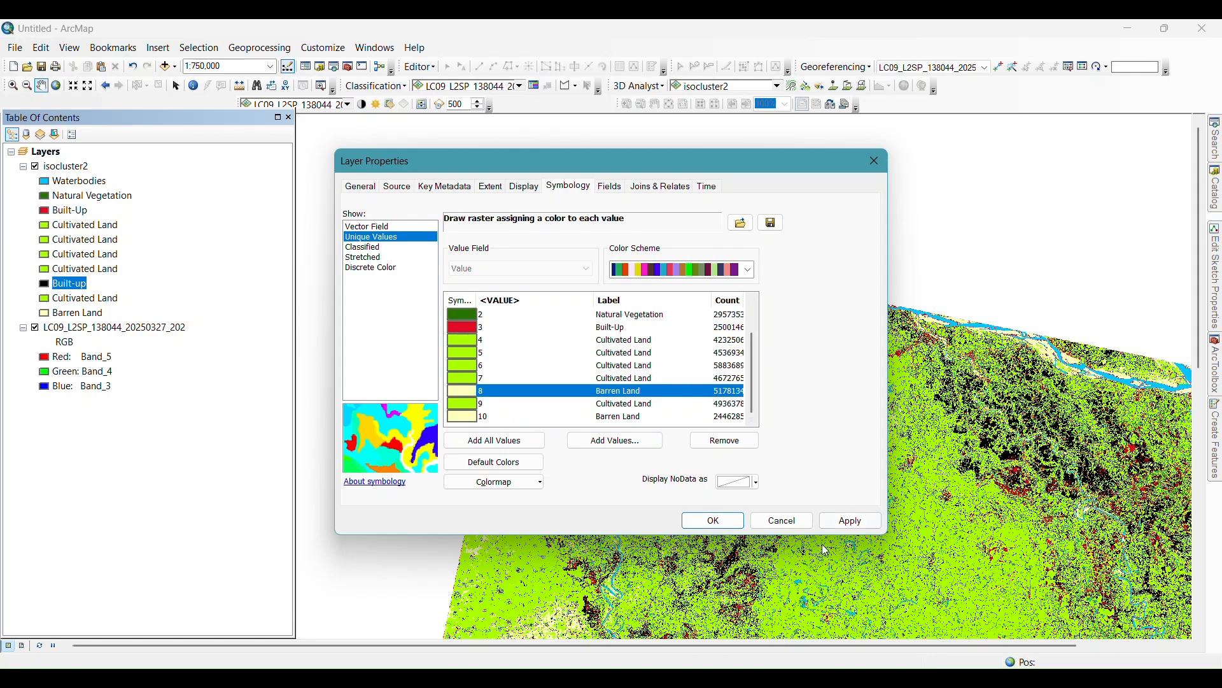
{"action": "left_click", "coordinate": [712, 519]}
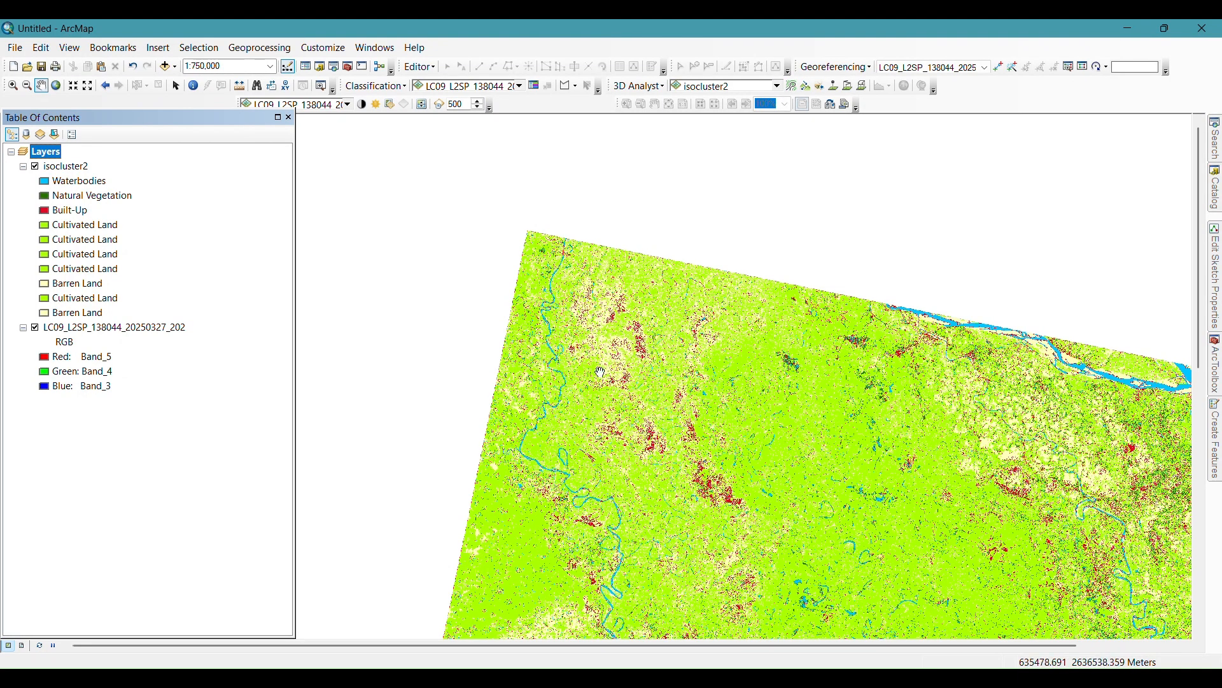
Step: Examine the updated classification from the northern area down to the city along the river, including at closer scales
{"action": "left_click", "coordinate": [41, 86]}
{"action": "left_click_drag", "start_coordinate": [665, 621], "coordinate": [624, 398]}
{"action": "left_click_drag", "start_coordinate": [627, 600], "coordinate": [640, 399]}
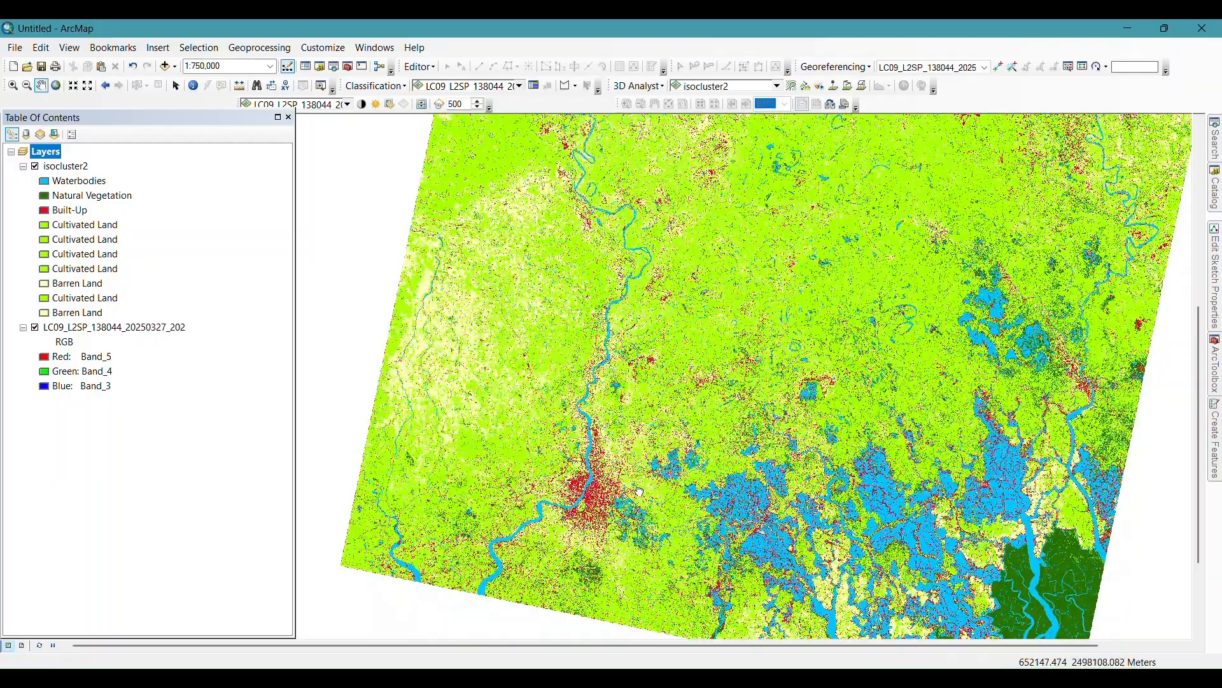
{"action": "left_click_drag", "start_coordinate": [640, 457], "coordinate": [660, 366]}
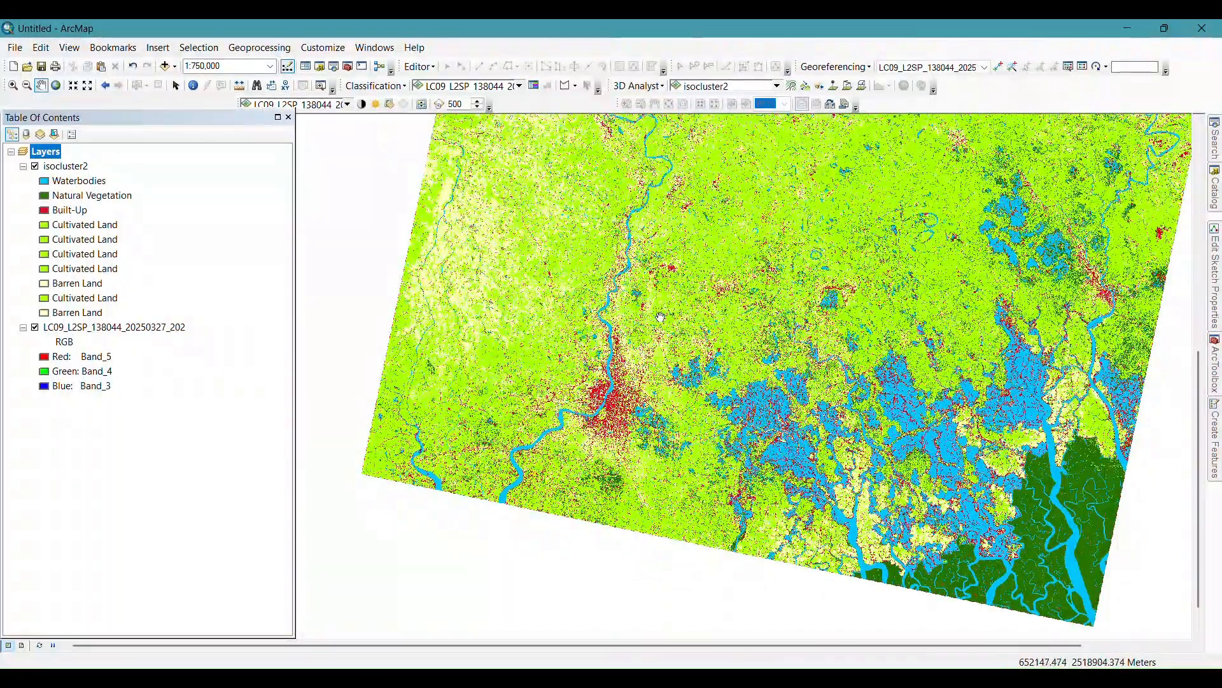
{"action": "scroll", "coordinate": [592, 343], "scroll_direction": "up", "scroll_amount": 1}
{"action": "scroll", "coordinate": [592, 344], "scroll_direction": "down", "scroll_amount": 3}
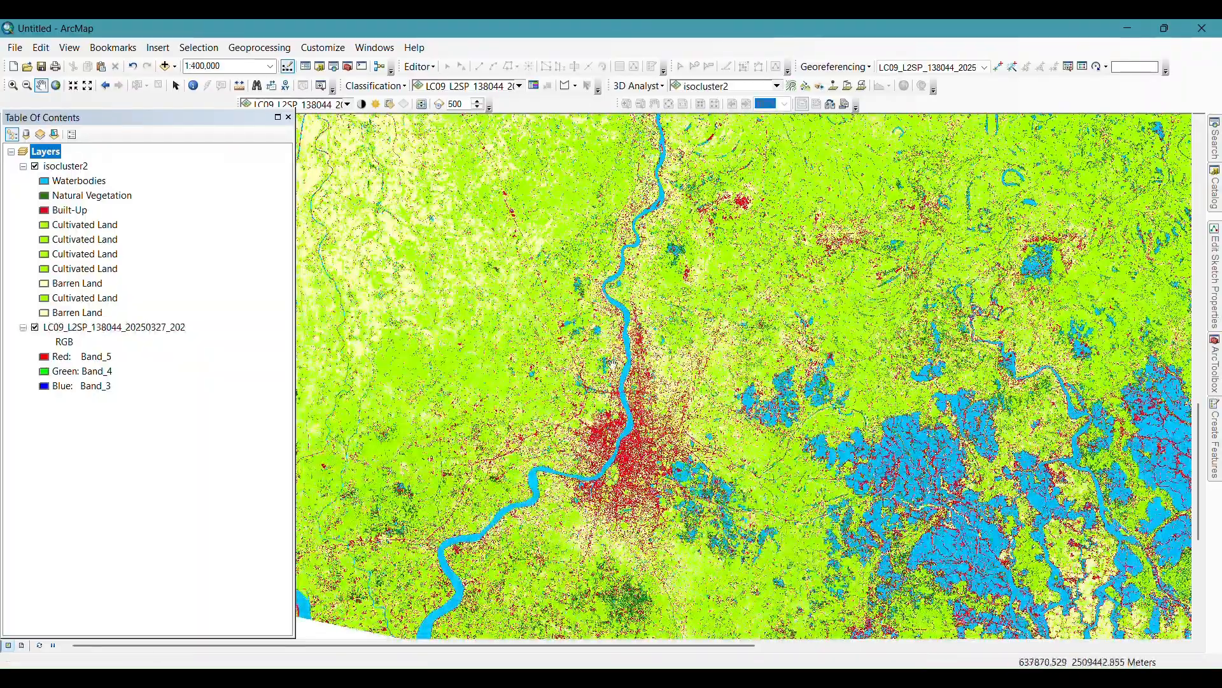
{"action": "scroll", "coordinate": [612, 359], "scroll_direction": "down", "scroll_amount": 3}
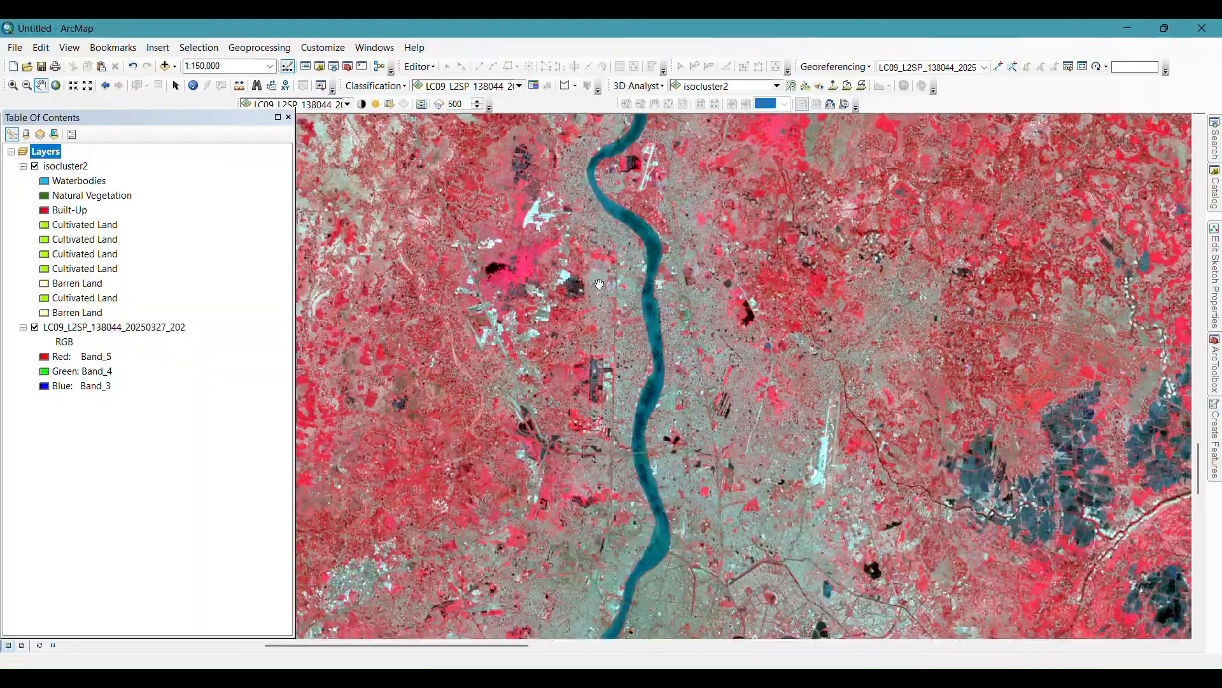
{"action": "scroll", "coordinate": [651, 307], "scroll_direction": "up", "scroll_amount": 1}
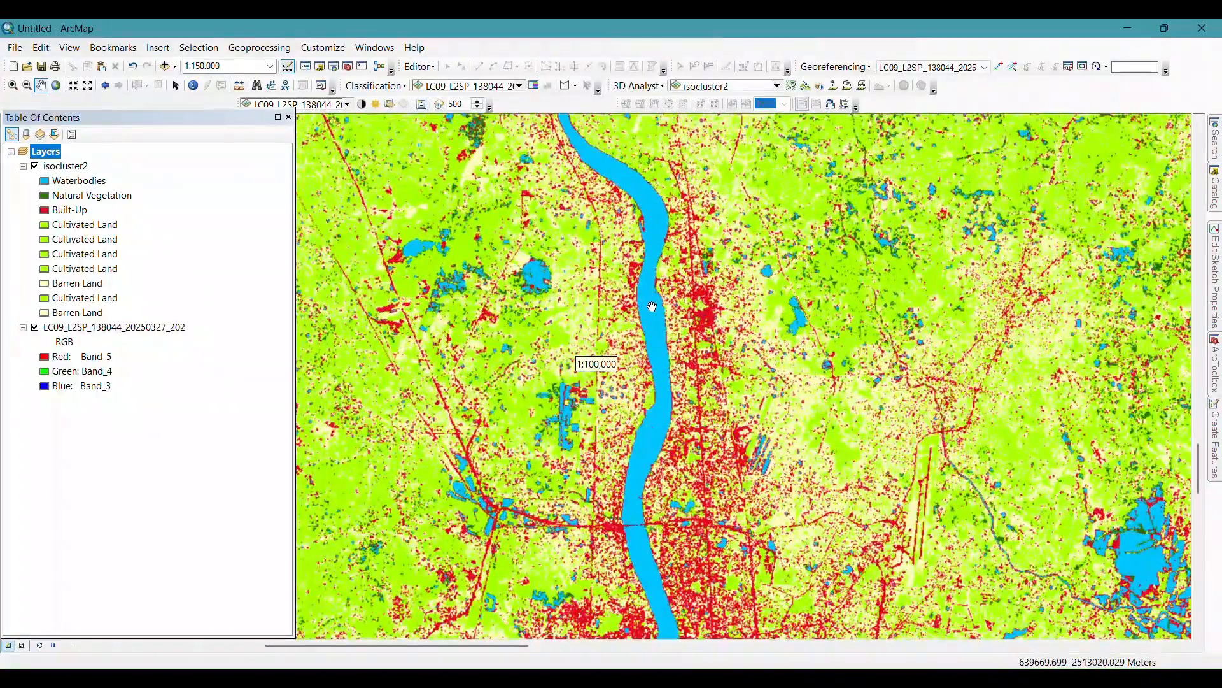
Step: Examine the isocluster2 classification from the city along the river out to the full scene extent
{"action": "scroll", "coordinate": [704, 325], "scroll_direction": "down", "scroll_amount": 1}
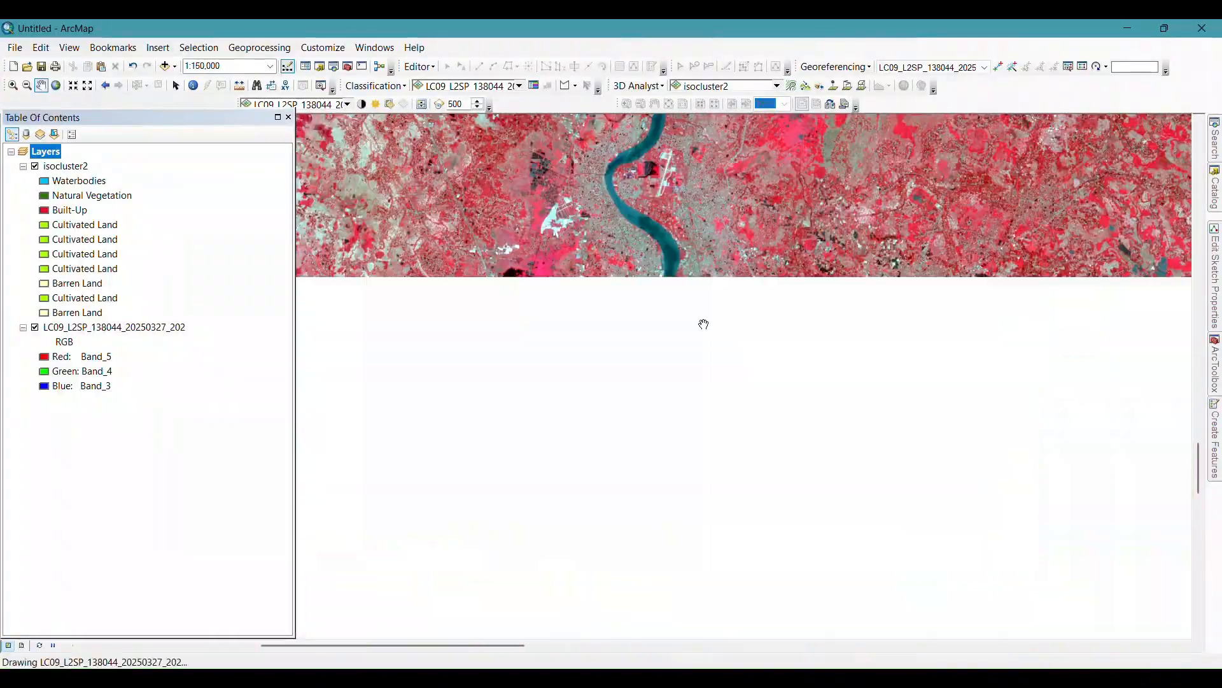
{"action": "scroll", "coordinate": [655, 327], "scroll_direction": "down", "scroll_amount": 1}
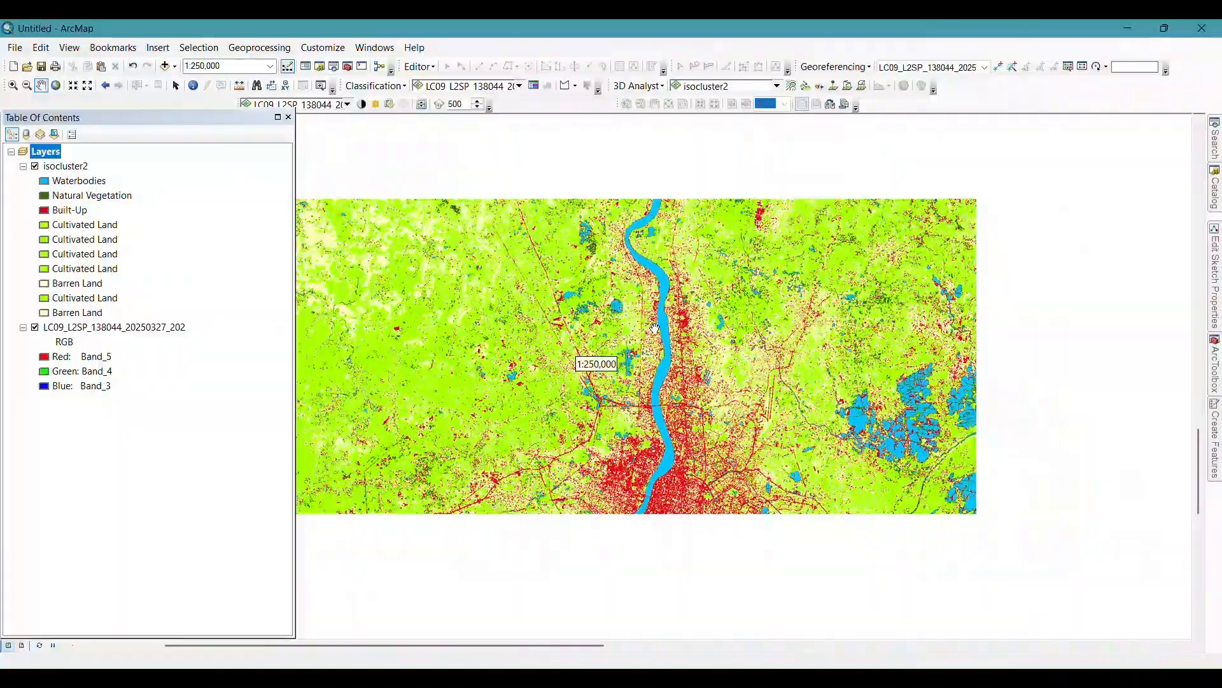
{"action": "scroll", "coordinate": [655, 328], "scroll_direction": "down", "scroll_amount": 2}
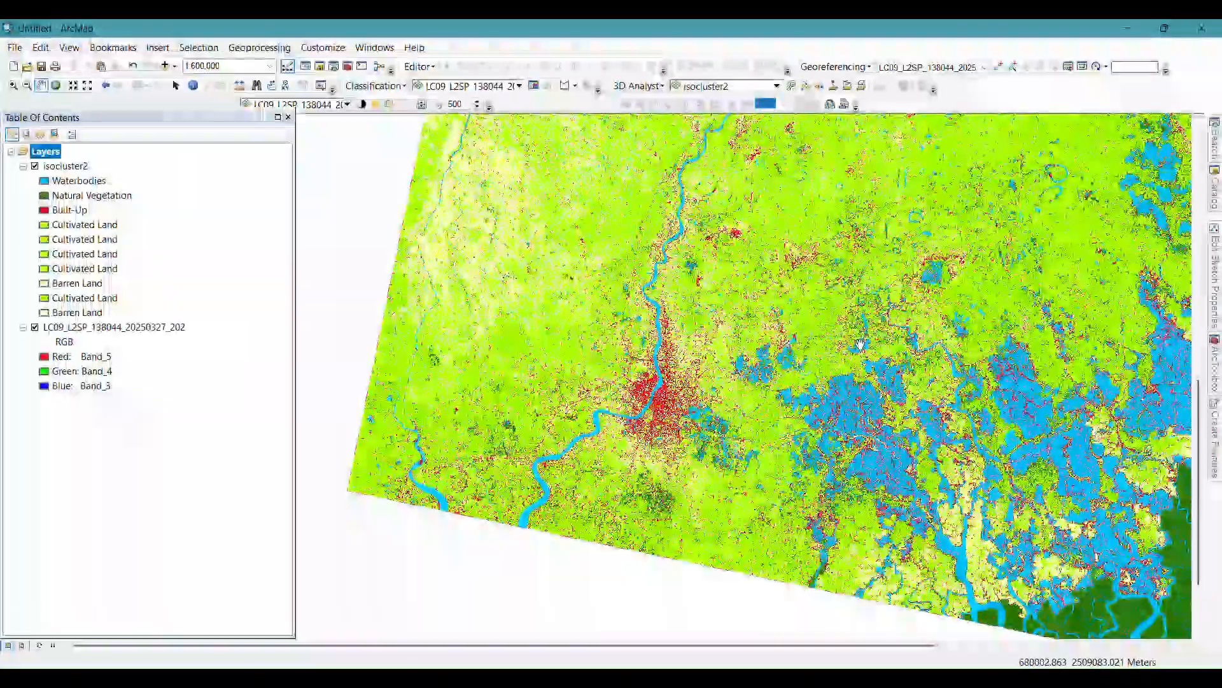
{"action": "left_click_drag", "start_coordinate": [861, 345], "coordinate": [601, 255]}
{"action": "scroll", "coordinate": [691, 315], "scroll_direction": "down", "scroll_amount": 1}
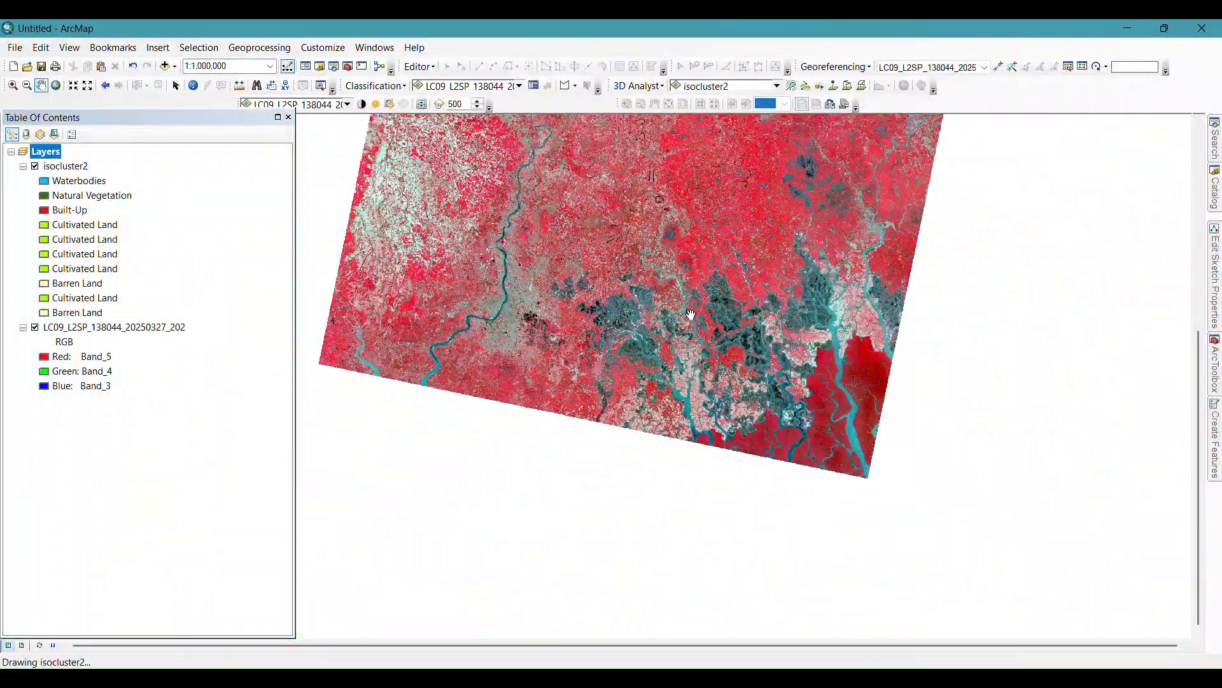
{"action": "left_click_drag", "start_coordinate": [691, 315], "coordinate": [830, 509]}
{"action": "scroll", "coordinate": [788, 417], "scroll_direction": "down", "scroll_amount": 1}
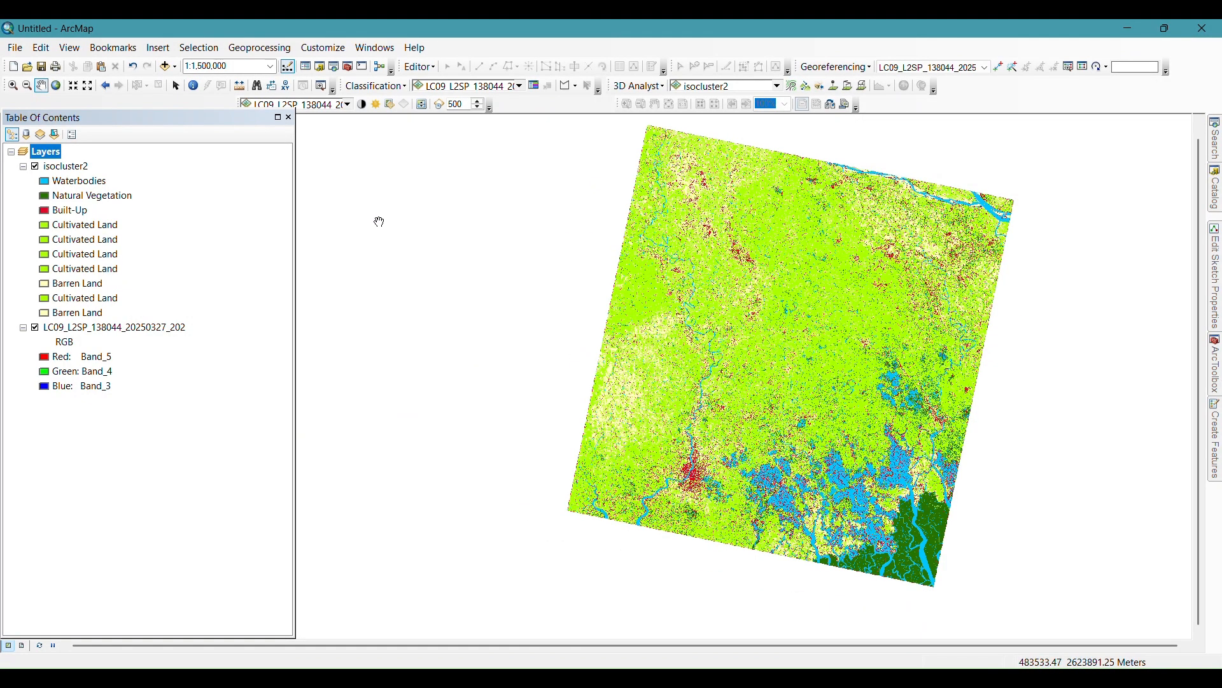
{"action": "left_click_drag", "start_coordinate": [790, 347], "coordinate": [903, 360]}
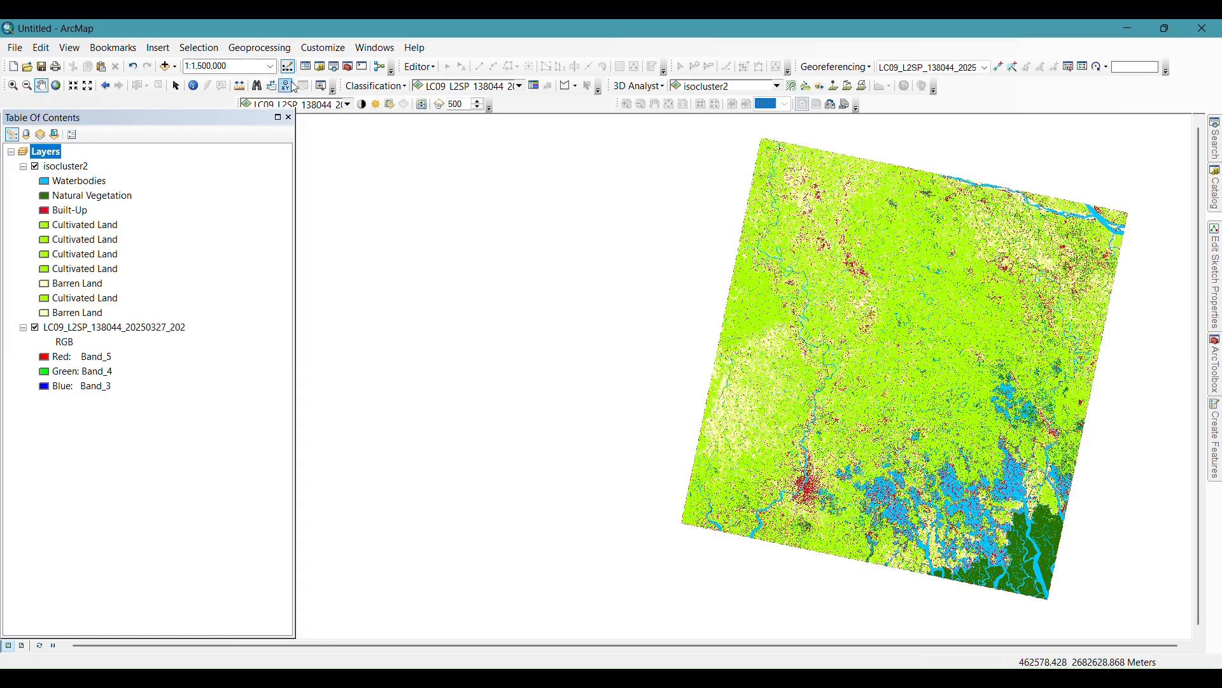
Step: Add the isocluster1 raster from Default1.gdb to the map, building pyramids with Nearest Neighbor resampling
{"action": "left_click", "coordinate": [177, 71]}
{"action": "left_click", "coordinate": [180, 83]}
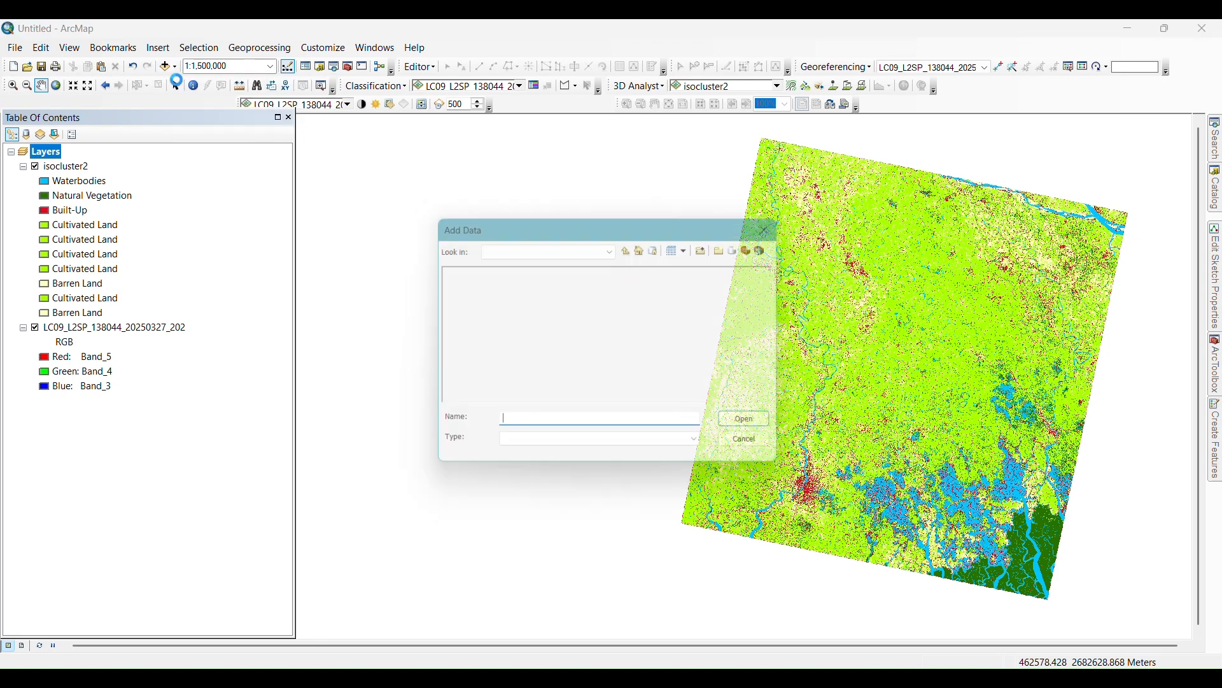
{"action": "left_click", "coordinate": [662, 252]}
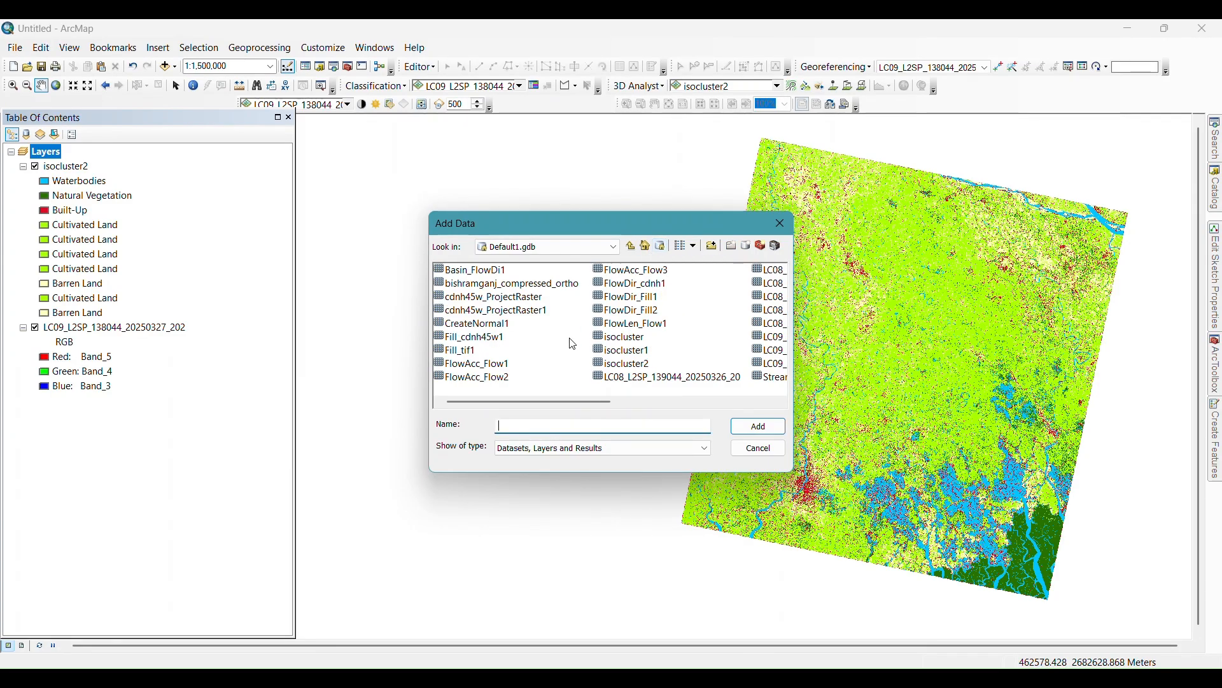
{"action": "left_click", "coordinate": [639, 350]}
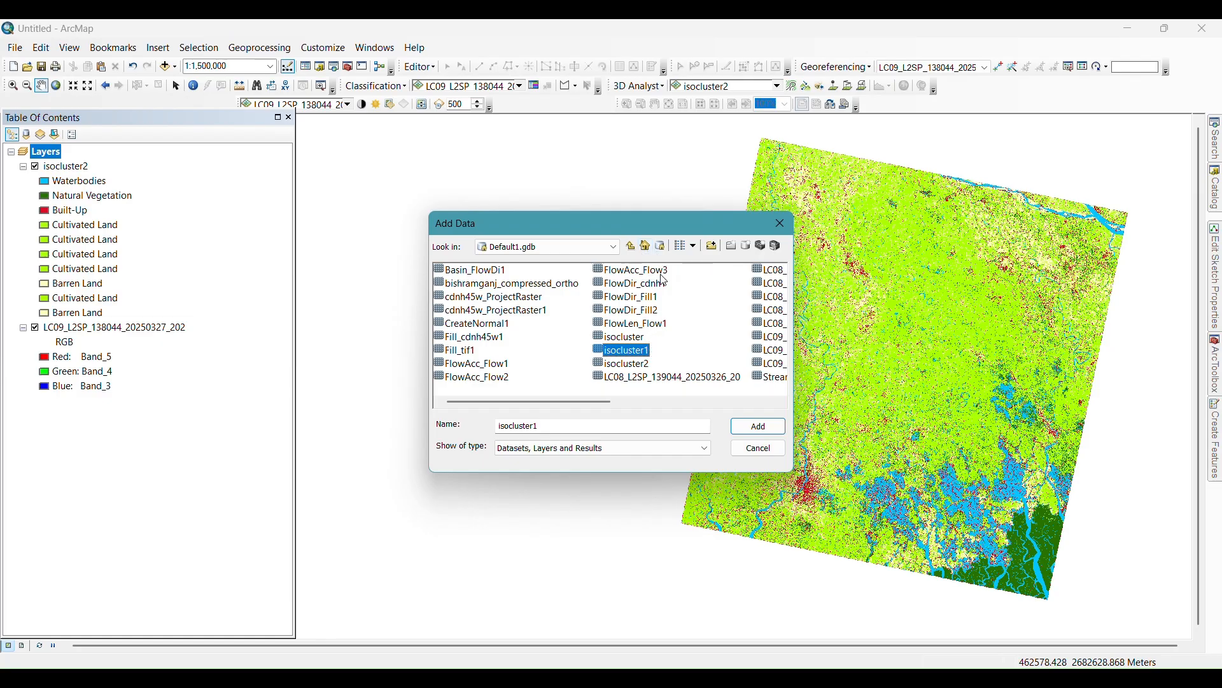
{"action": "left_click", "coordinate": [758, 426]}
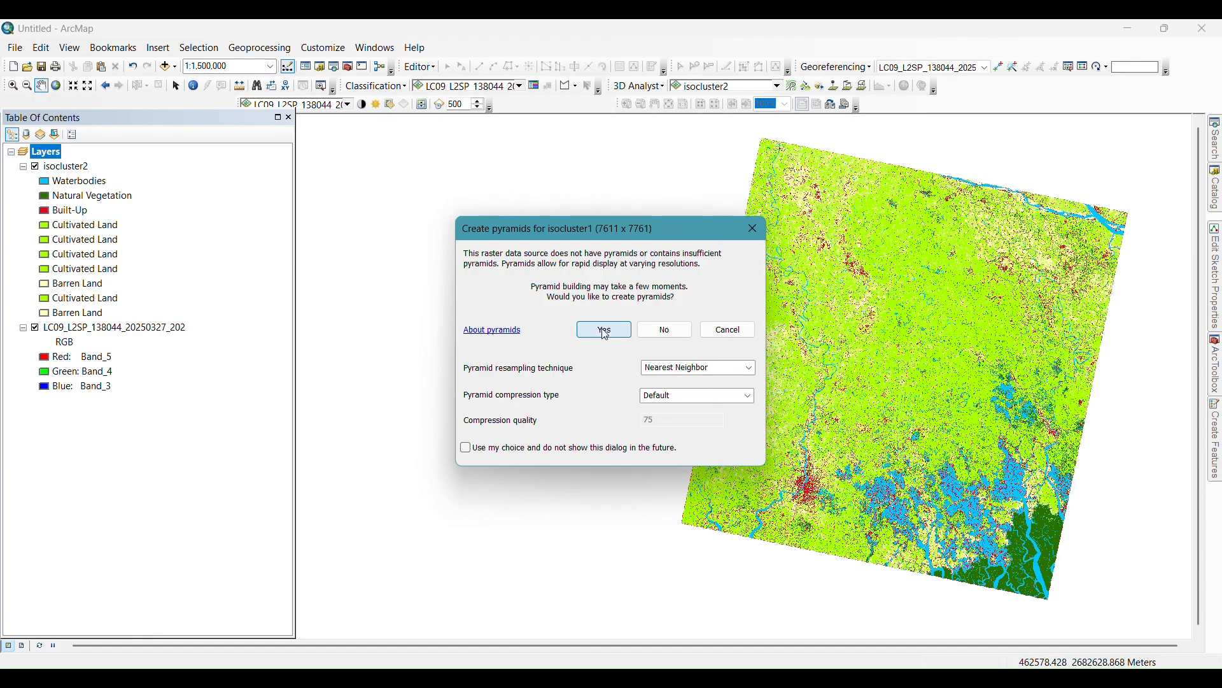
{"action": "left_click", "coordinate": [605, 330]}
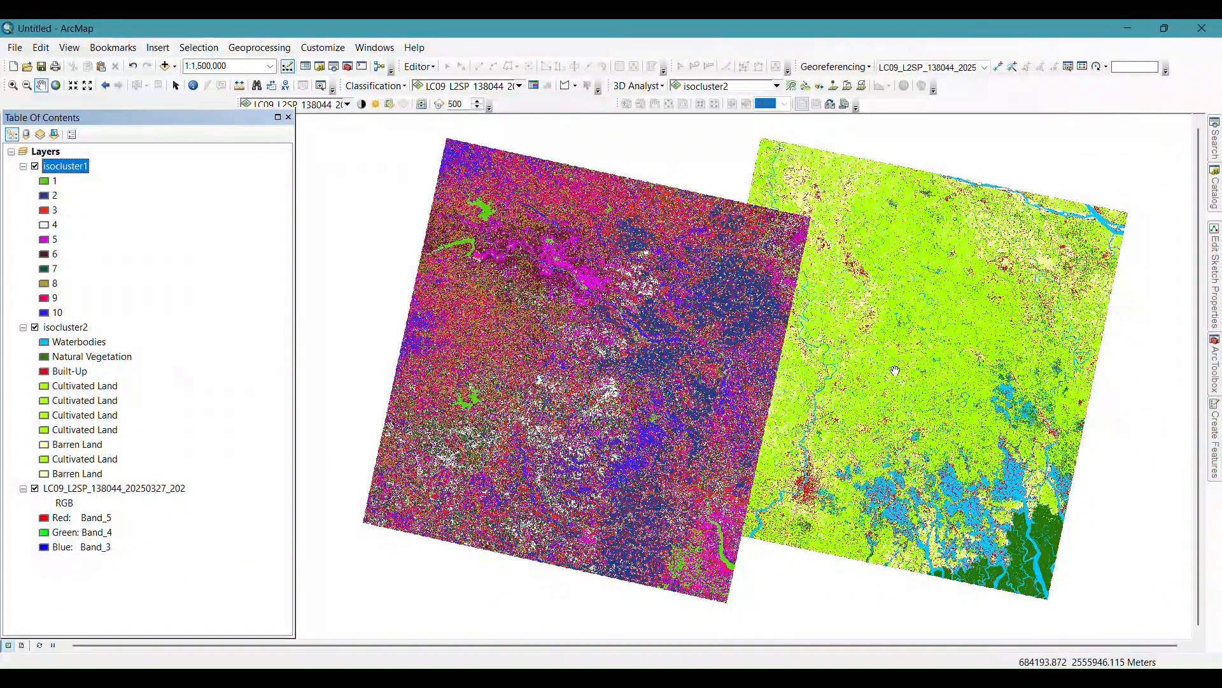
{"action": "left_click_drag", "start_coordinate": [687, 375], "coordinate": [661, 390]}
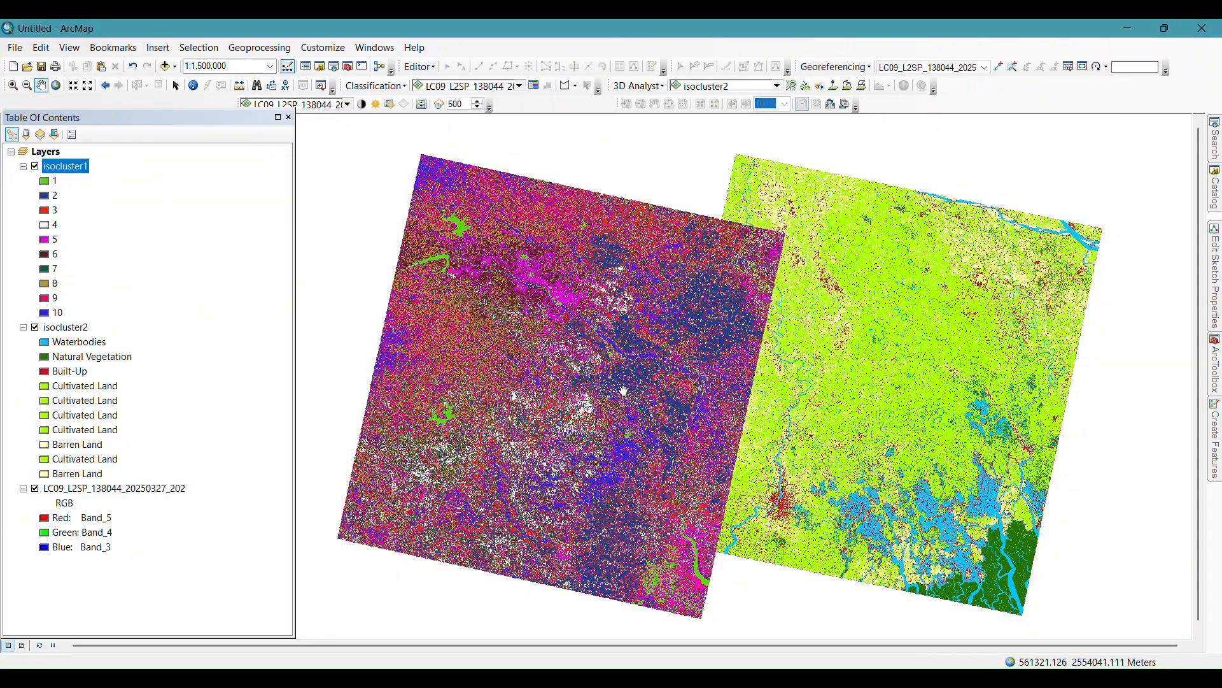
Step: Collapse the legends of the isocluster1, isocluster2 and LC09_L2SP_138044_20250327_202 layers
{"action": "left_click", "coordinate": [23, 166]}
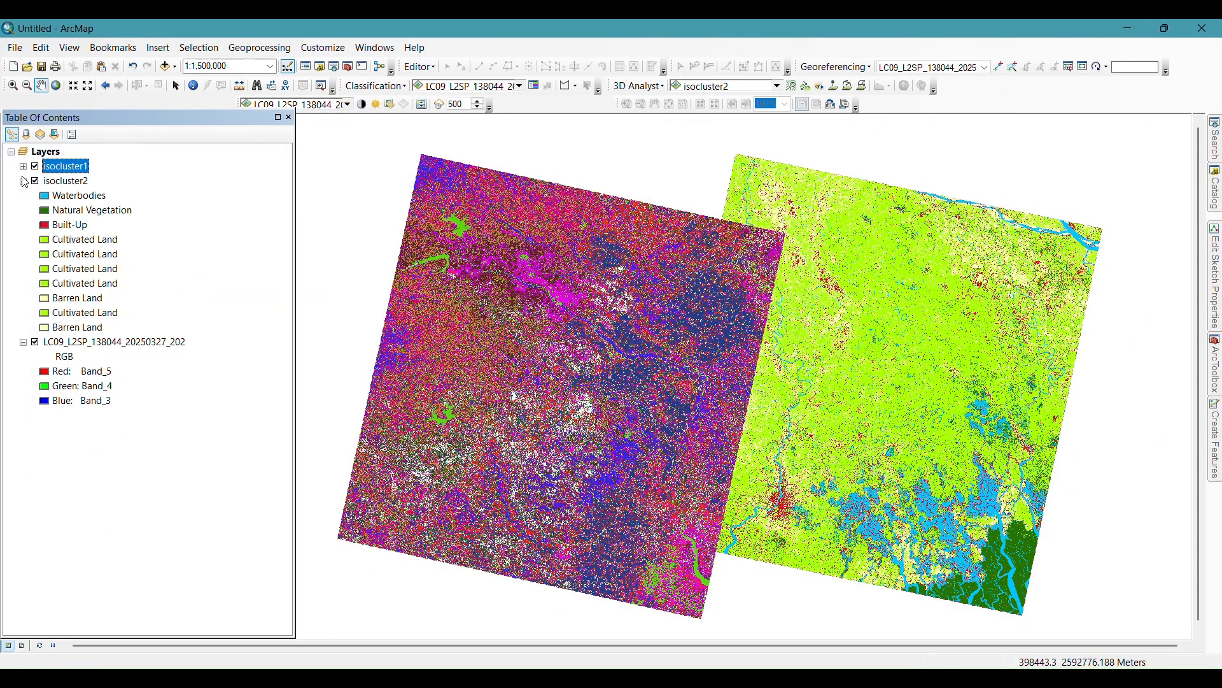
{"action": "left_click", "coordinate": [23, 181]}
{"action": "left_click", "coordinate": [23, 195]}
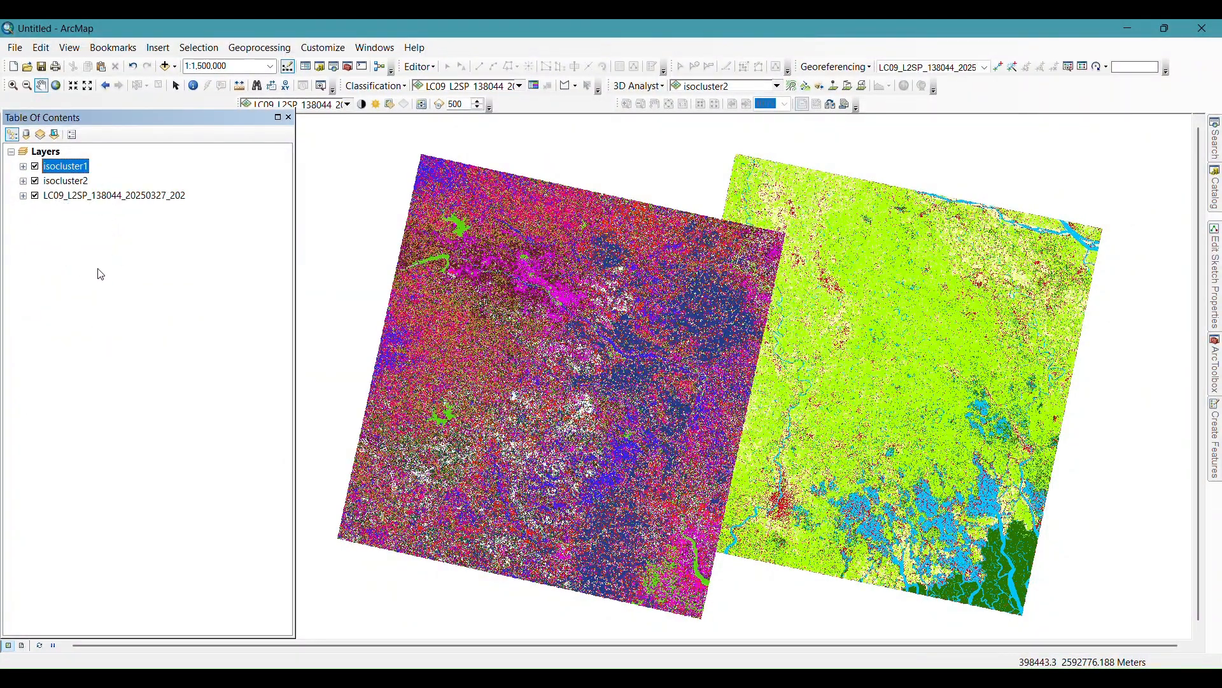
Step: Search the tools for "merge" and open the Mosaic (Data Management) tool
{"action": "left_click", "coordinate": [1215, 151]}
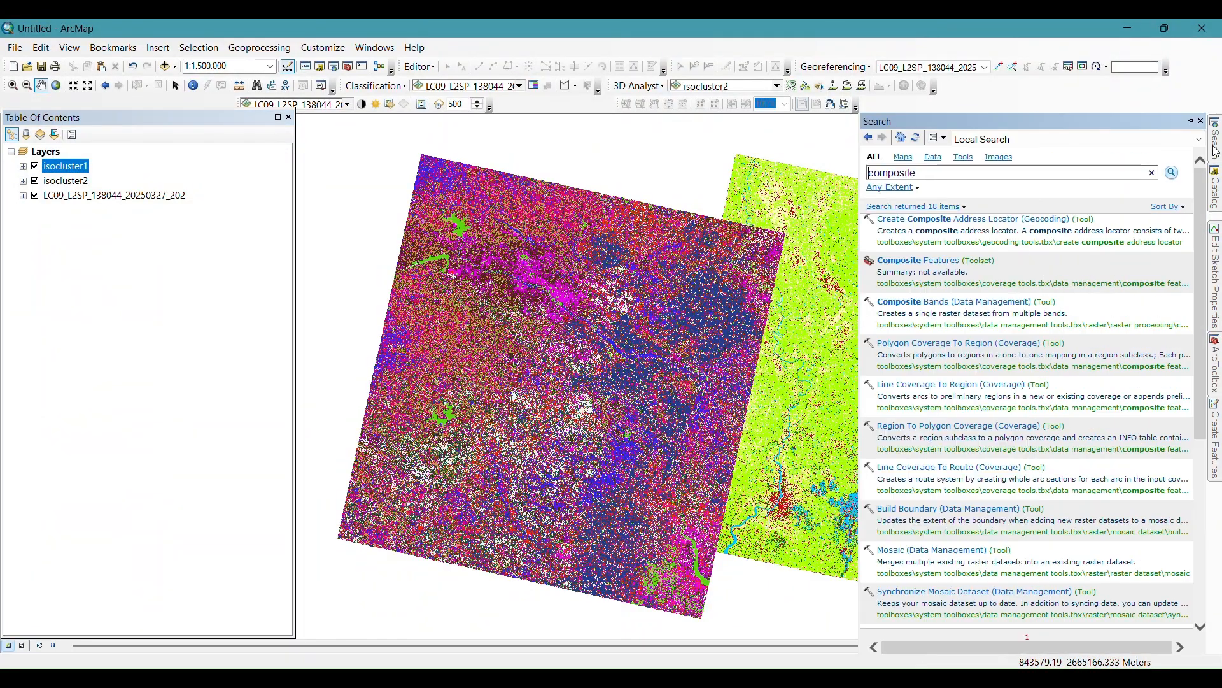
{"action": "left_click_drag", "start_coordinate": [920, 173], "coordinate": [853, 173]}
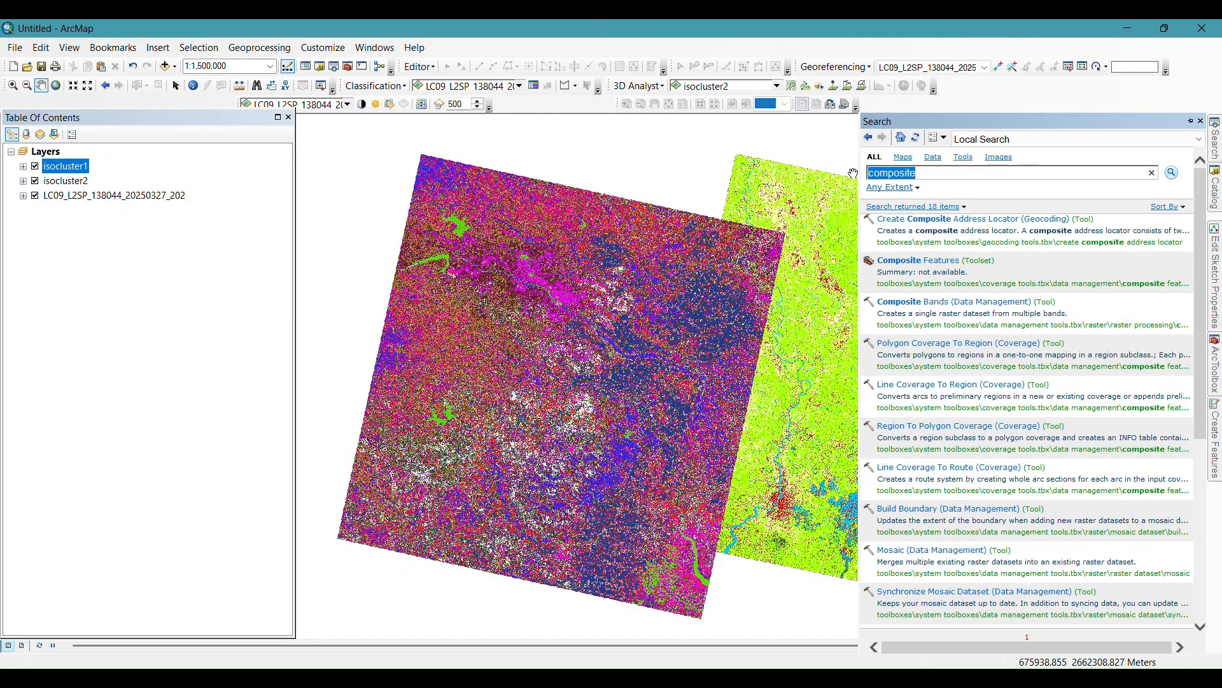
{"action": "type", "text": "merge"}
{"action": "key", "text": "Return"}
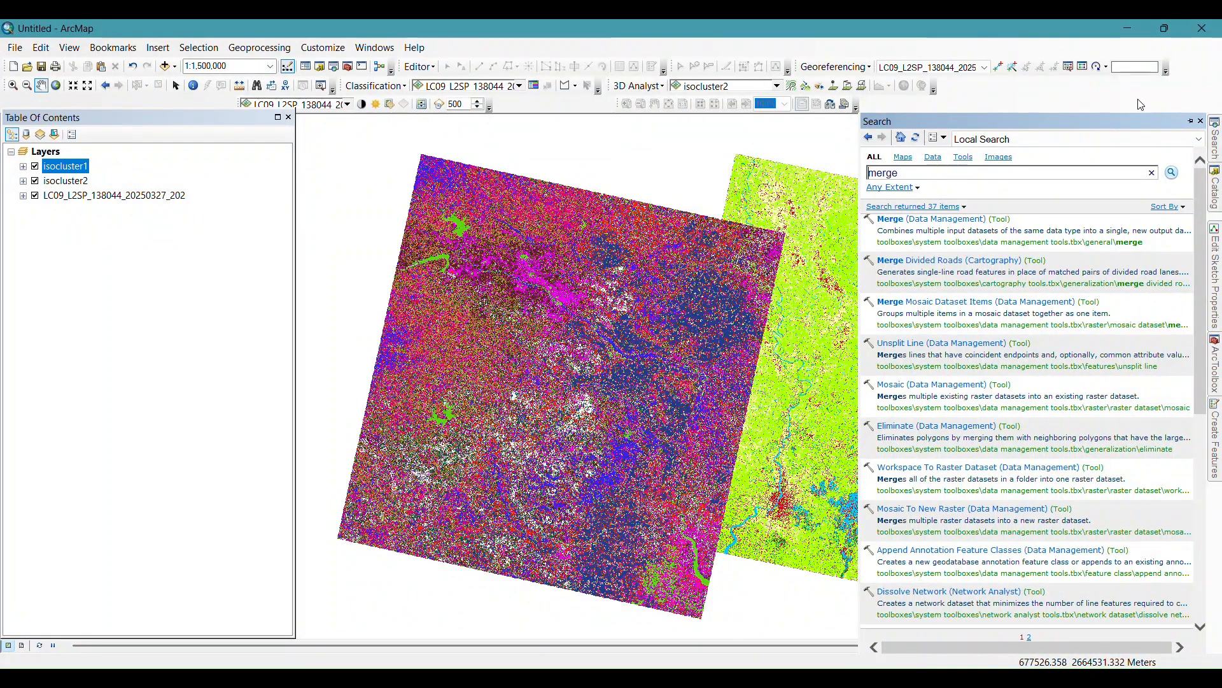
{"action": "left_click", "coordinate": [903, 387]}
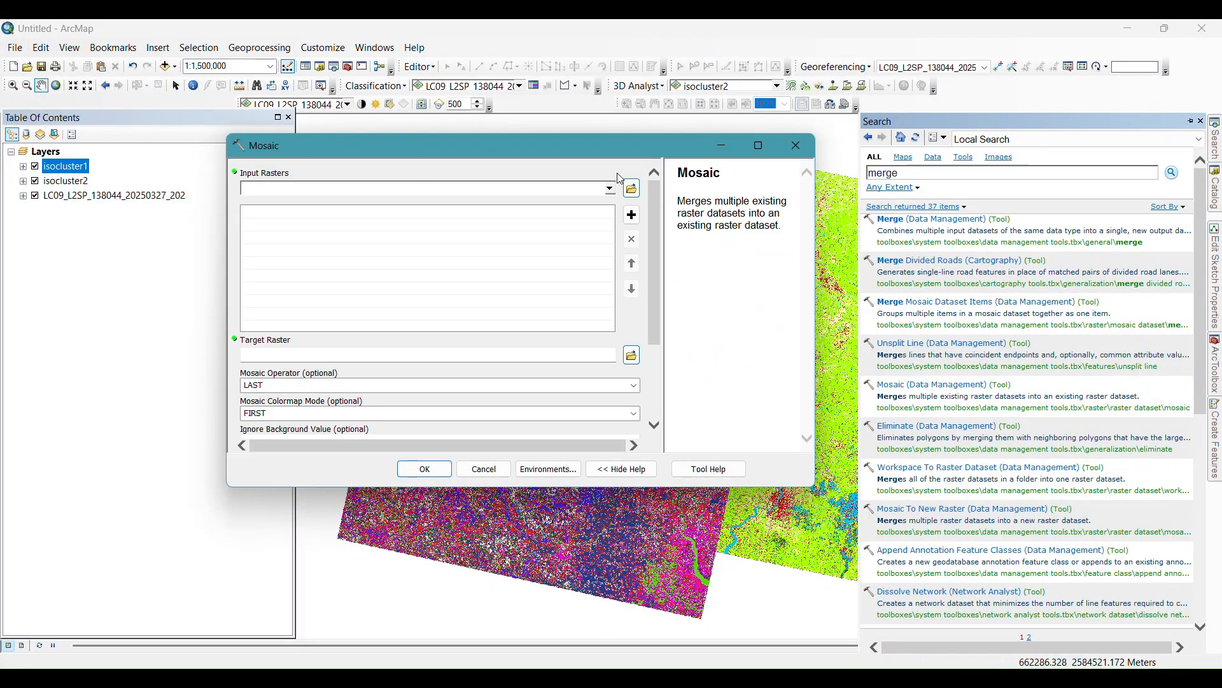
Step: Add isocluster1 and isocluster2 as the input rasters of the Mosaic tool
{"action": "left_click", "coordinate": [610, 189]}
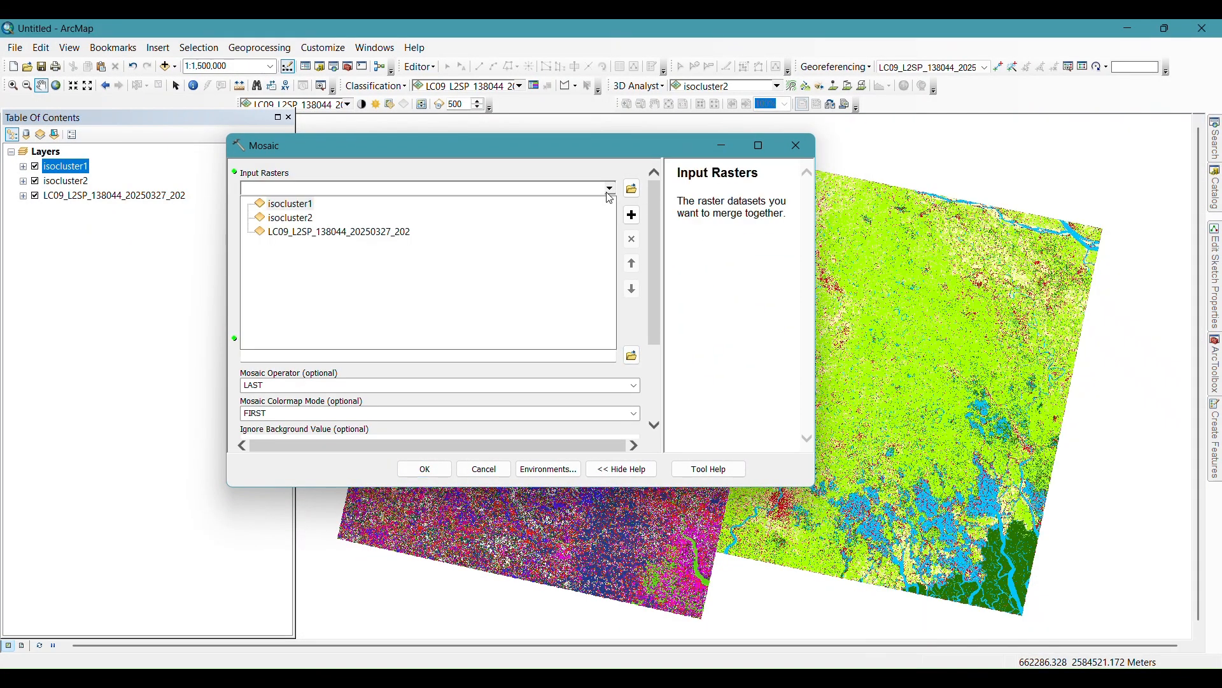
{"action": "left_click", "coordinate": [285, 204]}
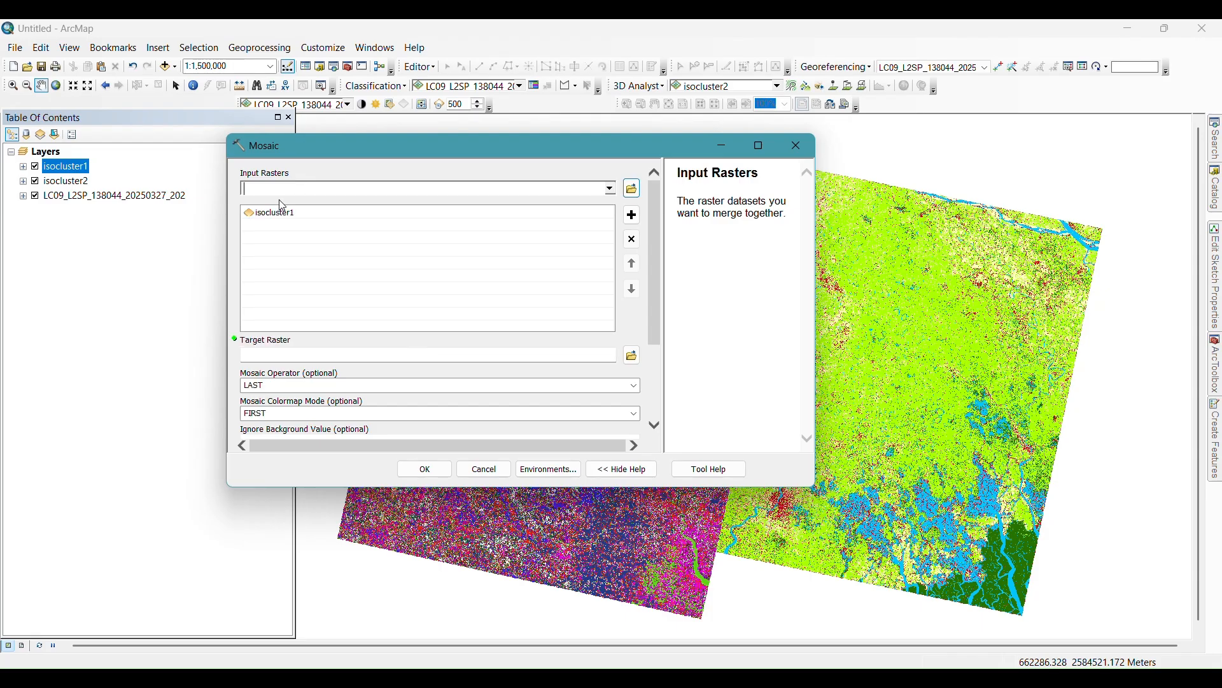
{"action": "left_click", "coordinate": [613, 190]}
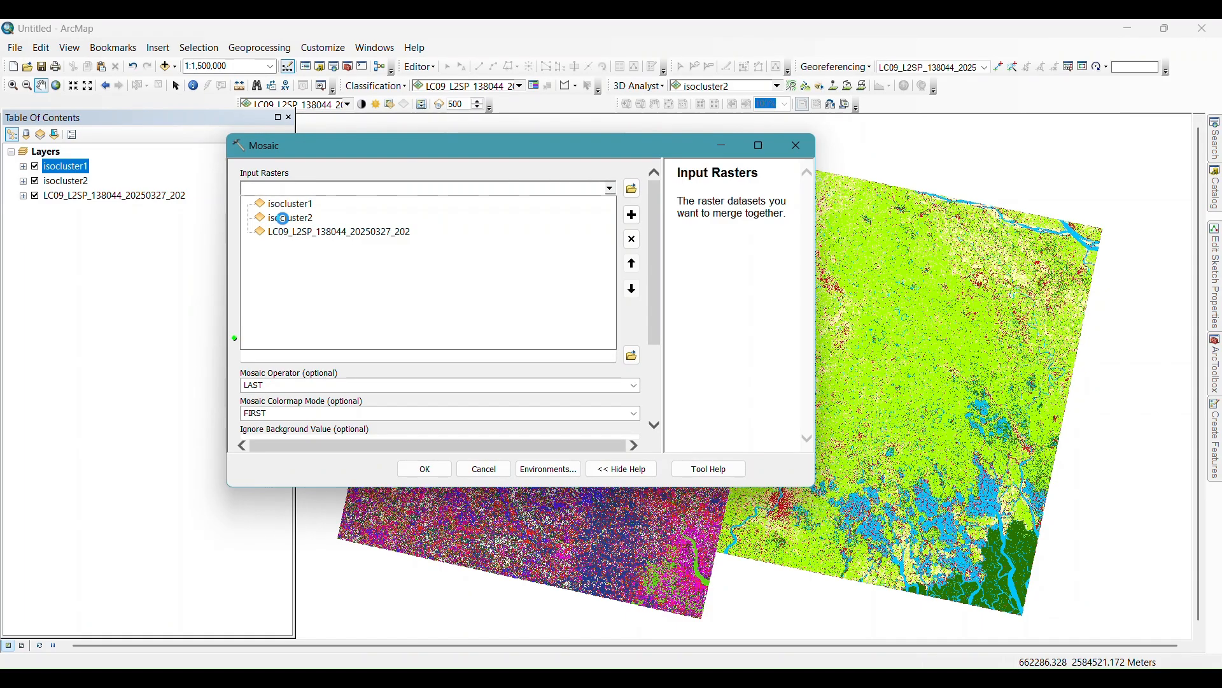
{"action": "left_click", "coordinate": [301, 216]}
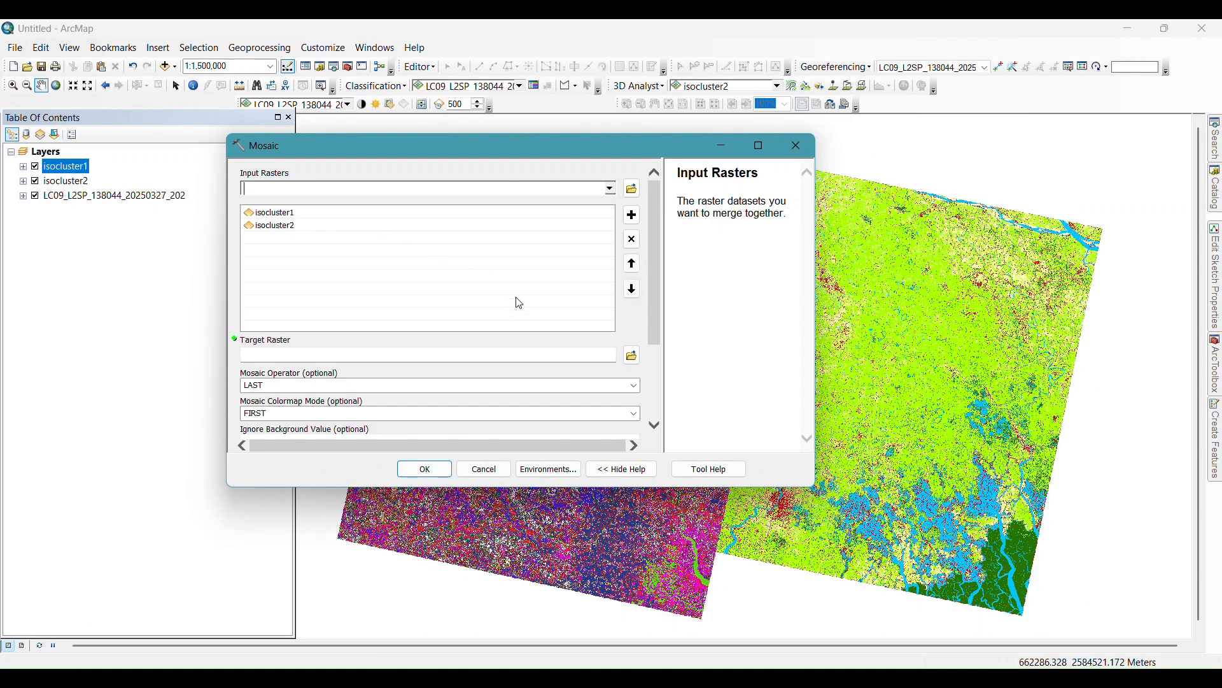
{"action": "left_click", "coordinate": [439, 473]}
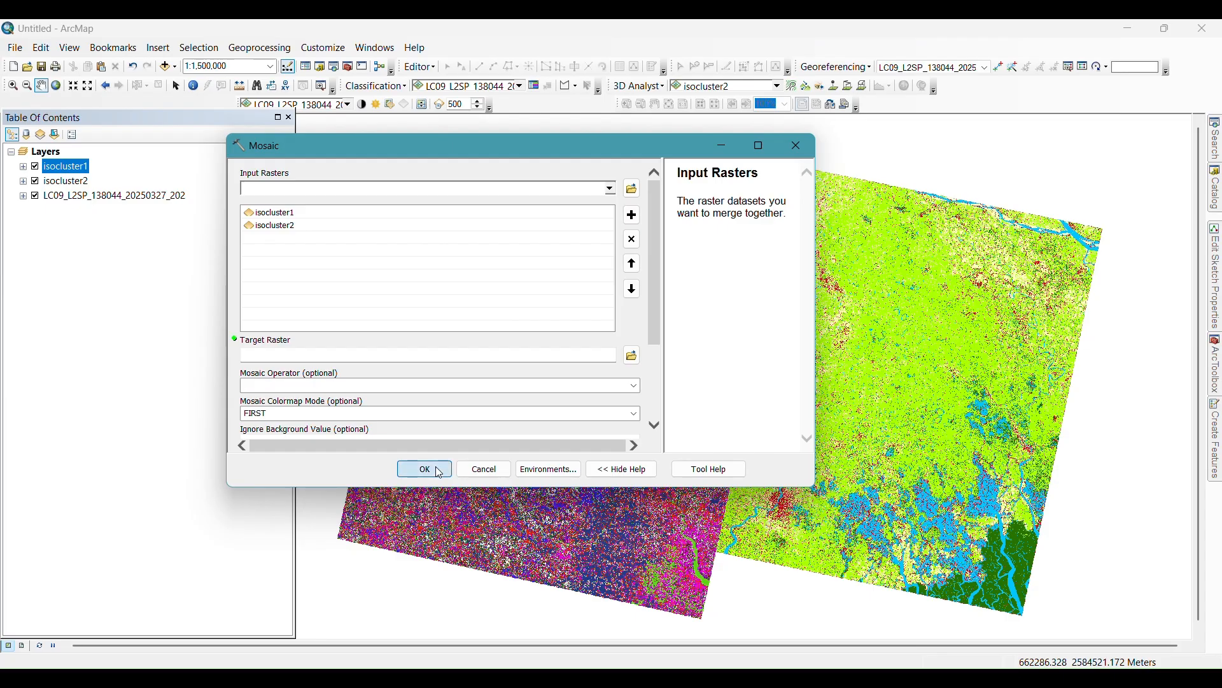
{"action": "left_click", "coordinate": [700, 411]}
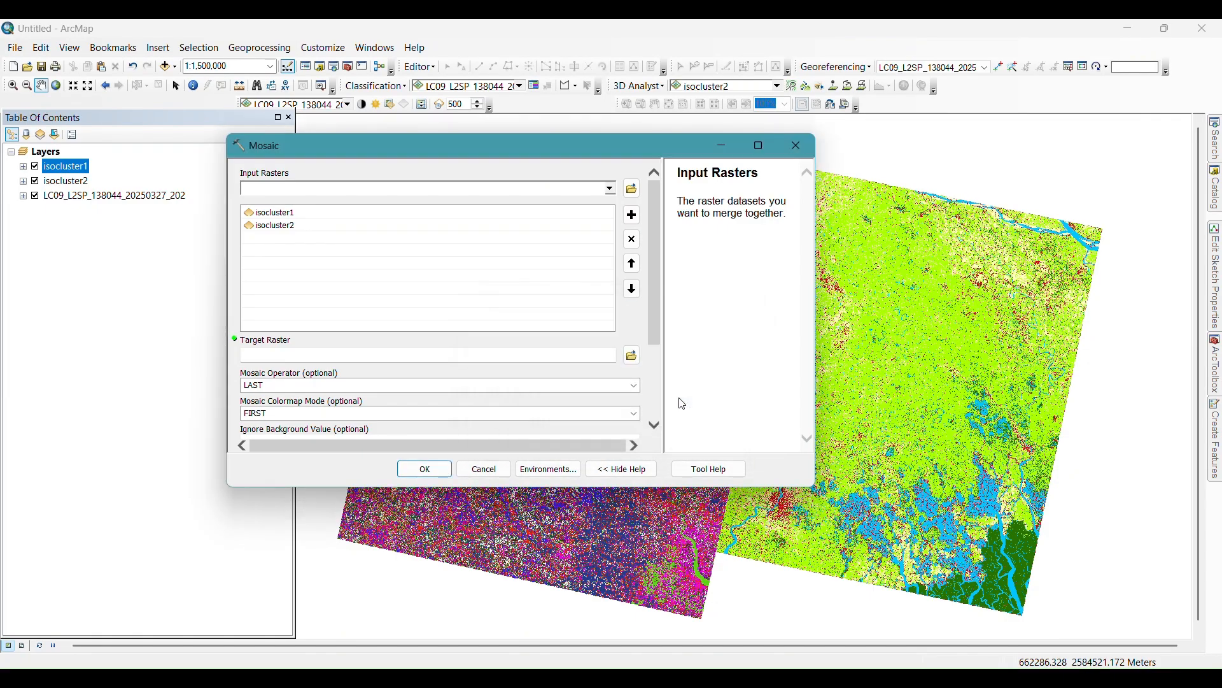
Step: Set isocluster1 in Default1.gdb as the target raster and run Mosaic with the LAST operator and FIRST colormap mode
{"action": "left_click", "coordinate": [633, 354]}
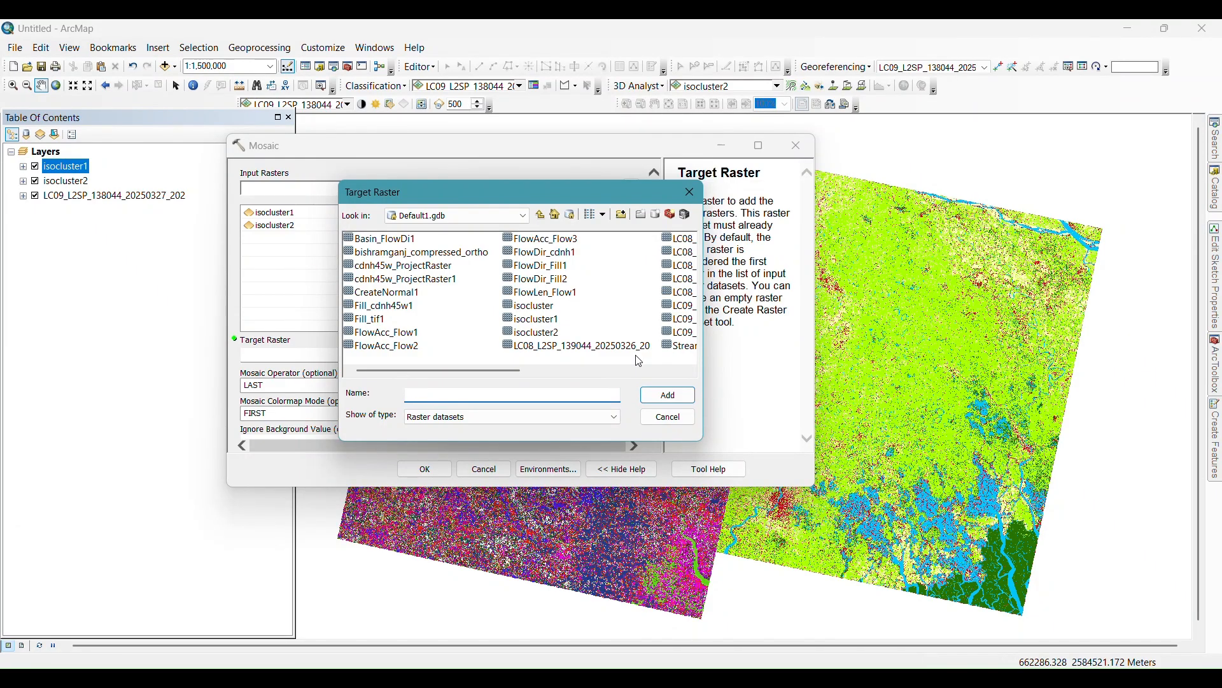
{"action": "left_click", "coordinate": [543, 309]}
{"action": "left_click", "coordinate": [538, 323]}
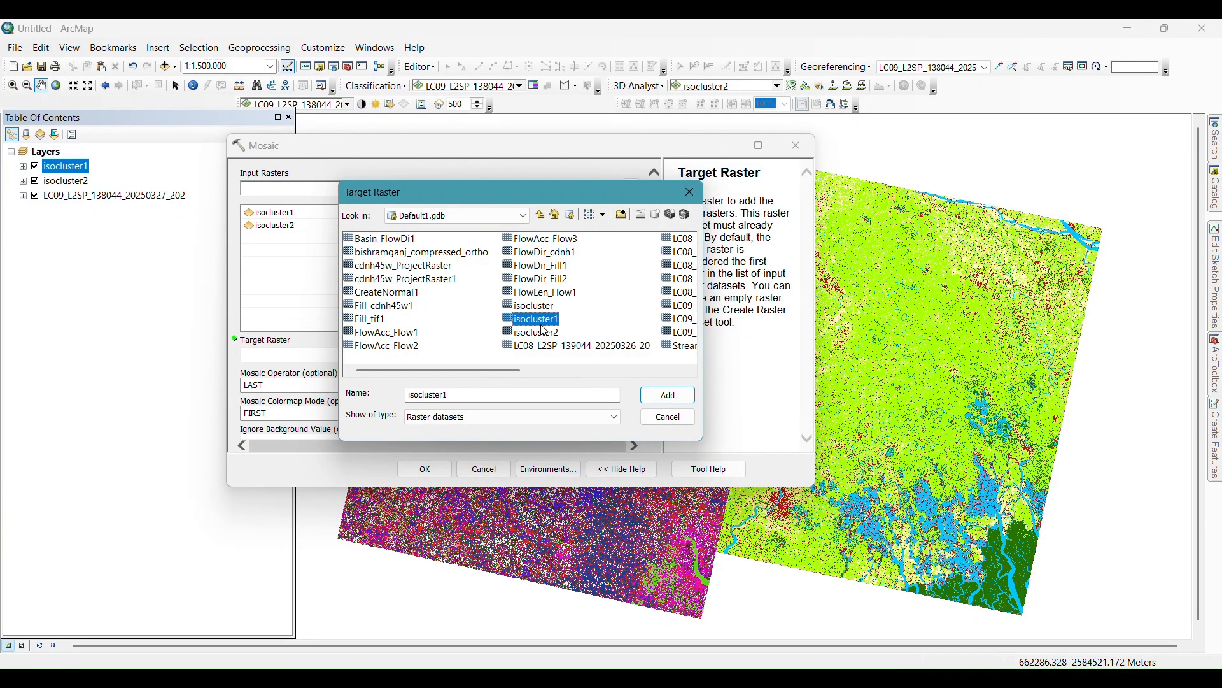
{"action": "left_click", "coordinate": [668, 396]}
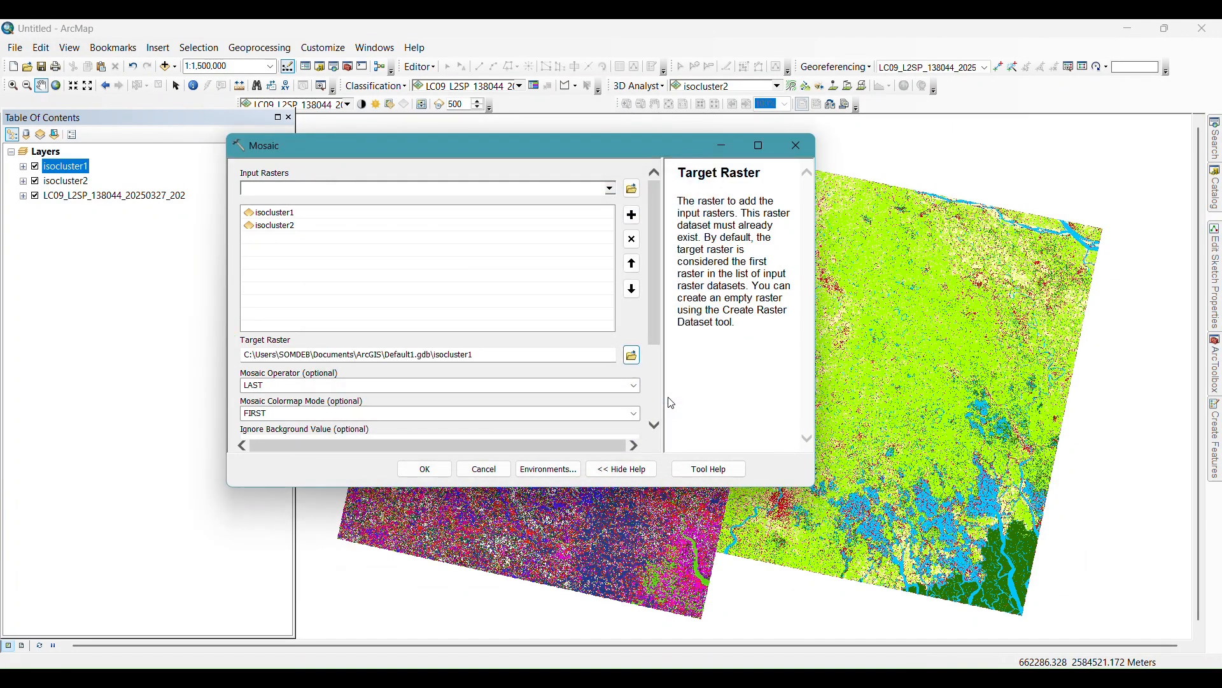
{"action": "scroll", "coordinate": [656, 412], "scroll_direction": "down", "scroll_amount": 4}
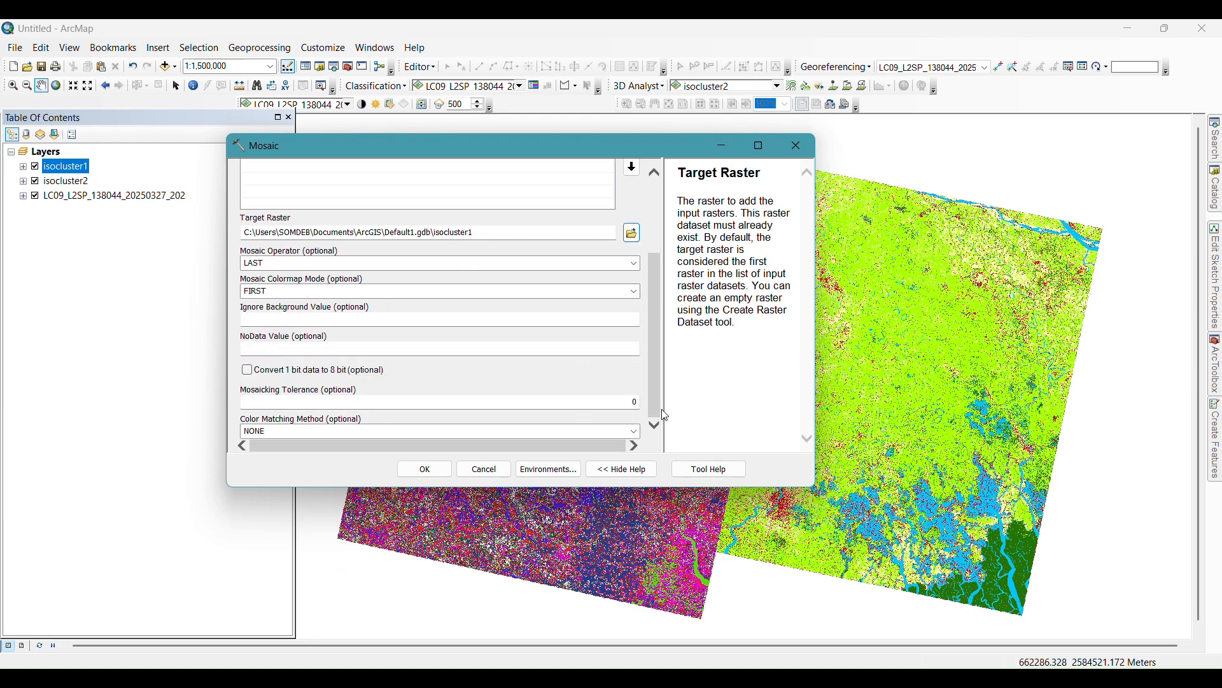
{"action": "left_click", "coordinate": [443, 474]}
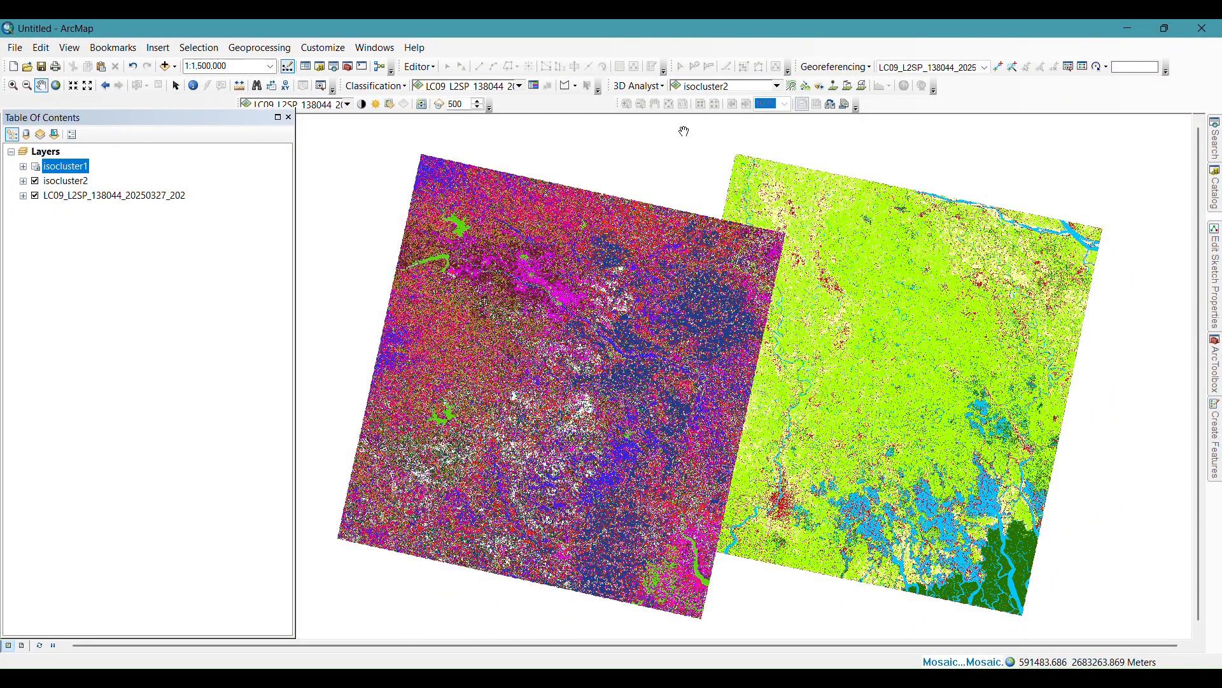
Step: Add the Hugli_Work.shp boundary shapefile from D:\GIS WORKS\Basemaps to the map
{"action": "left_click", "coordinate": [177, 66]}
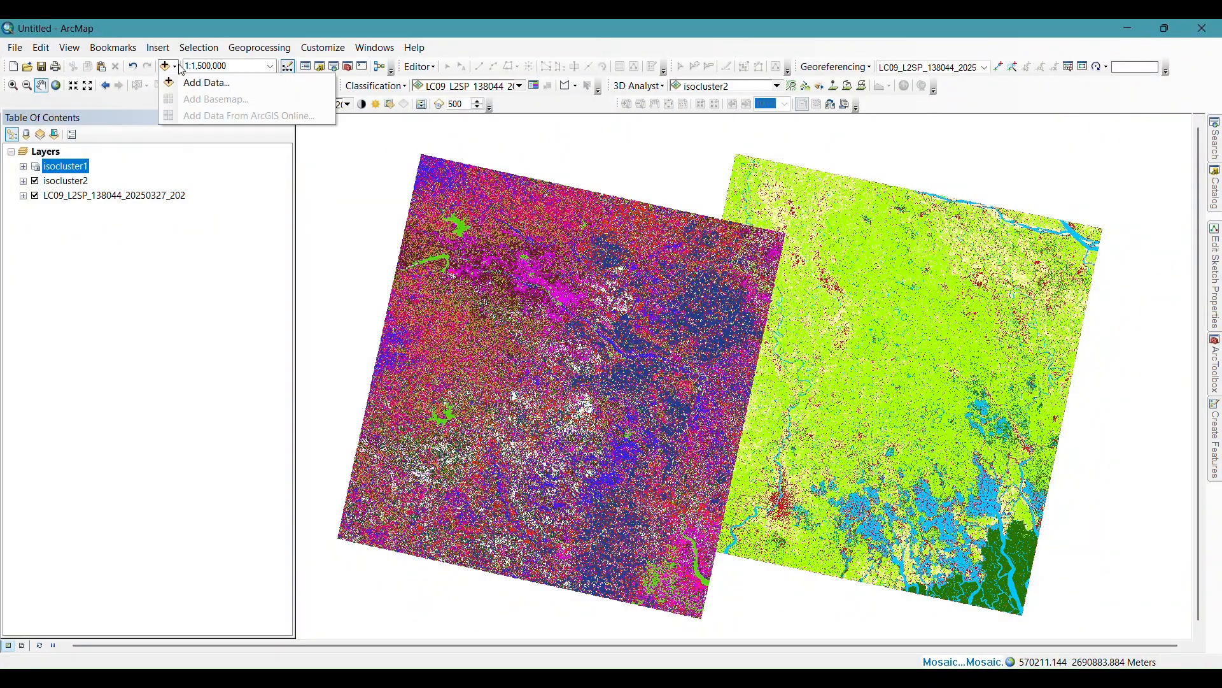
{"action": "left_click", "coordinate": [182, 82]}
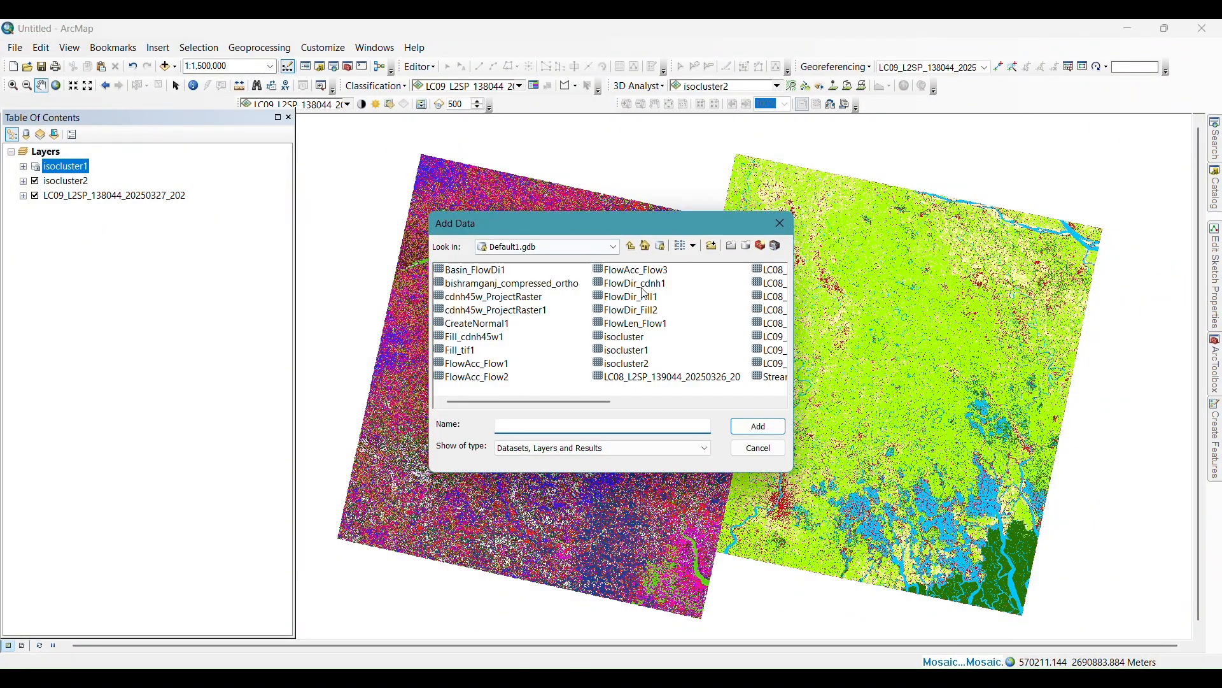
{"action": "left_click", "coordinate": [613, 252]}
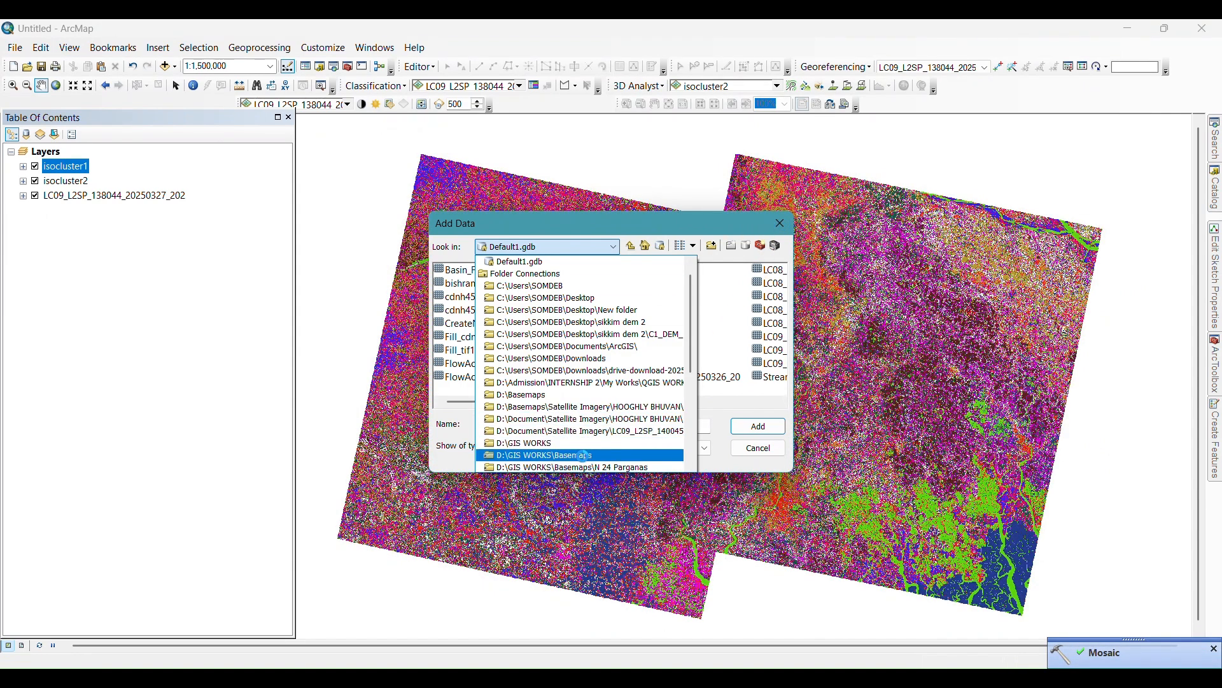
{"action": "left_click", "coordinate": [582, 456]}
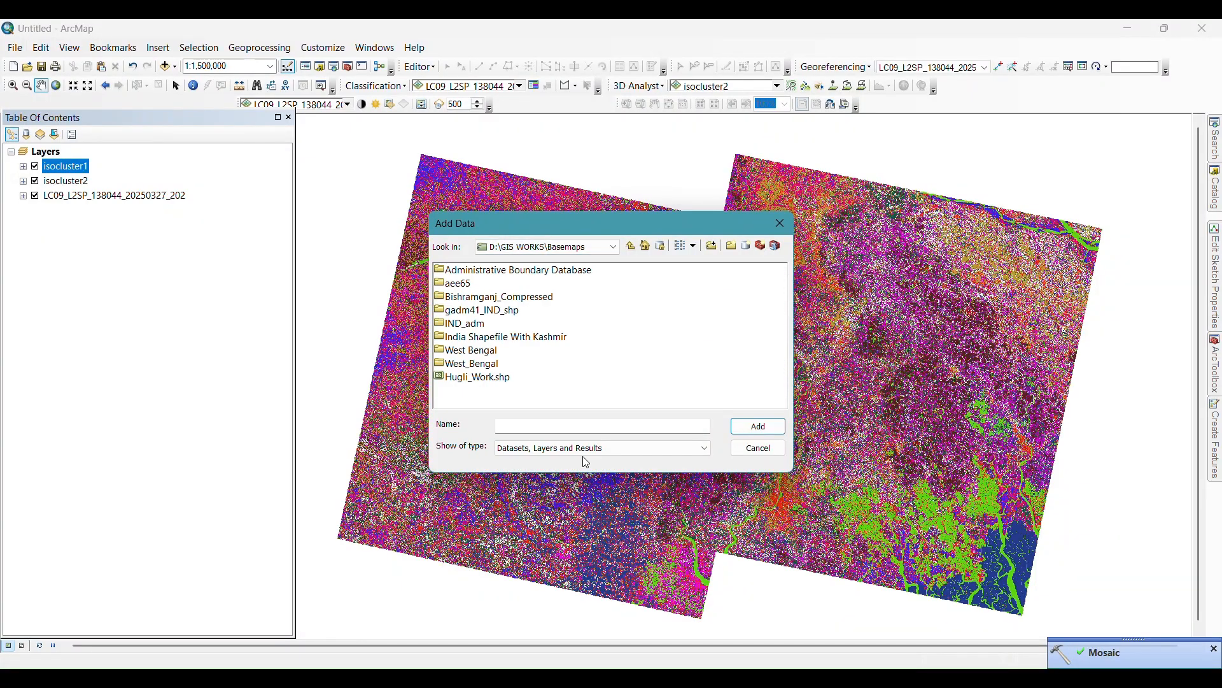
{"action": "left_click", "coordinate": [511, 381]}
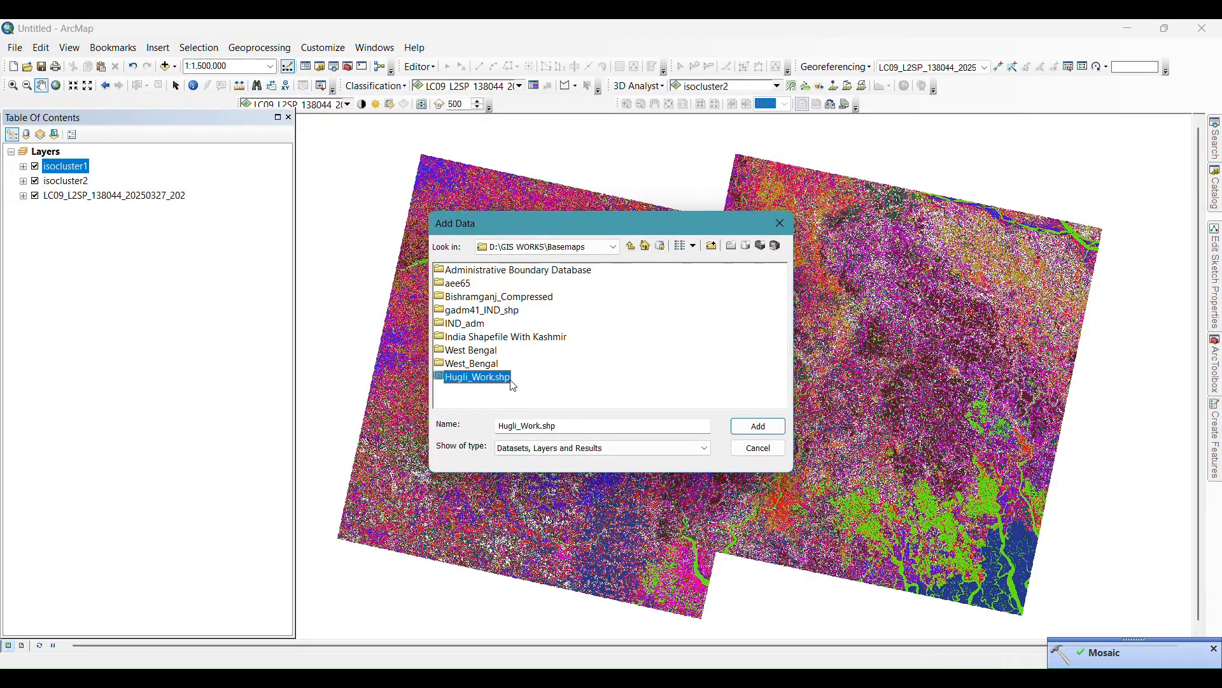
{"action": "left_click", "coordinate": [755, 427]}
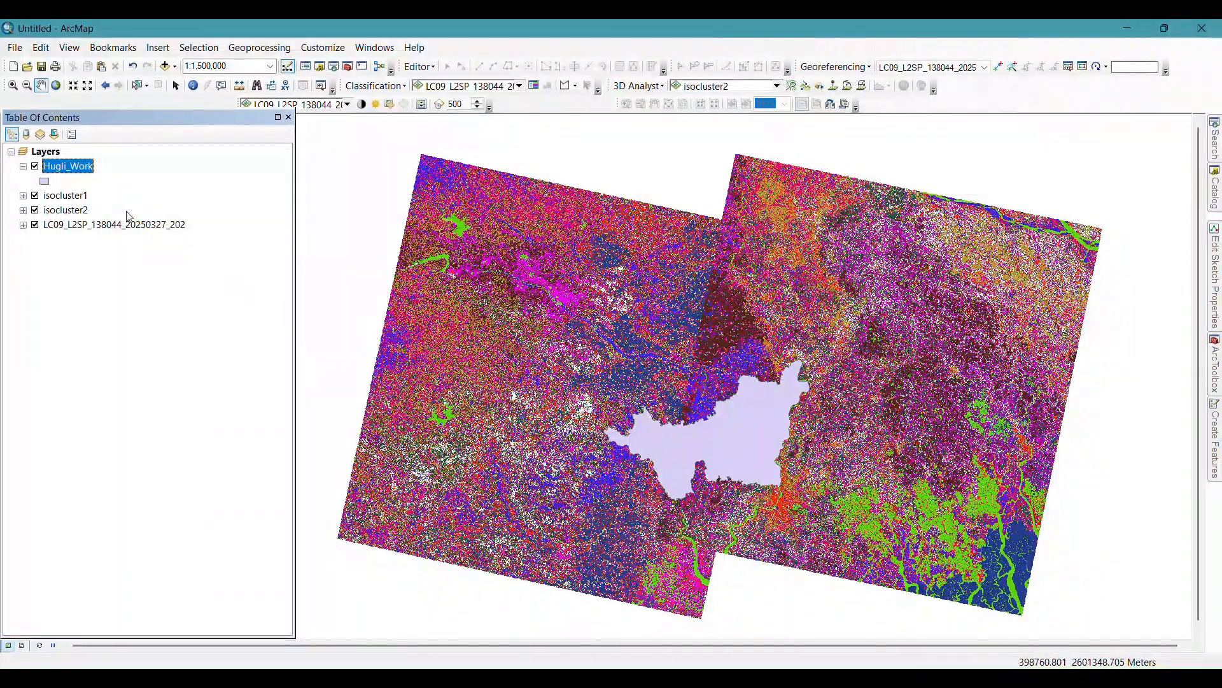
Step: Change the Hugli_Work layer's symbol to the Hollow style
{"action": "left_click", "coordinate": [50, 183]}
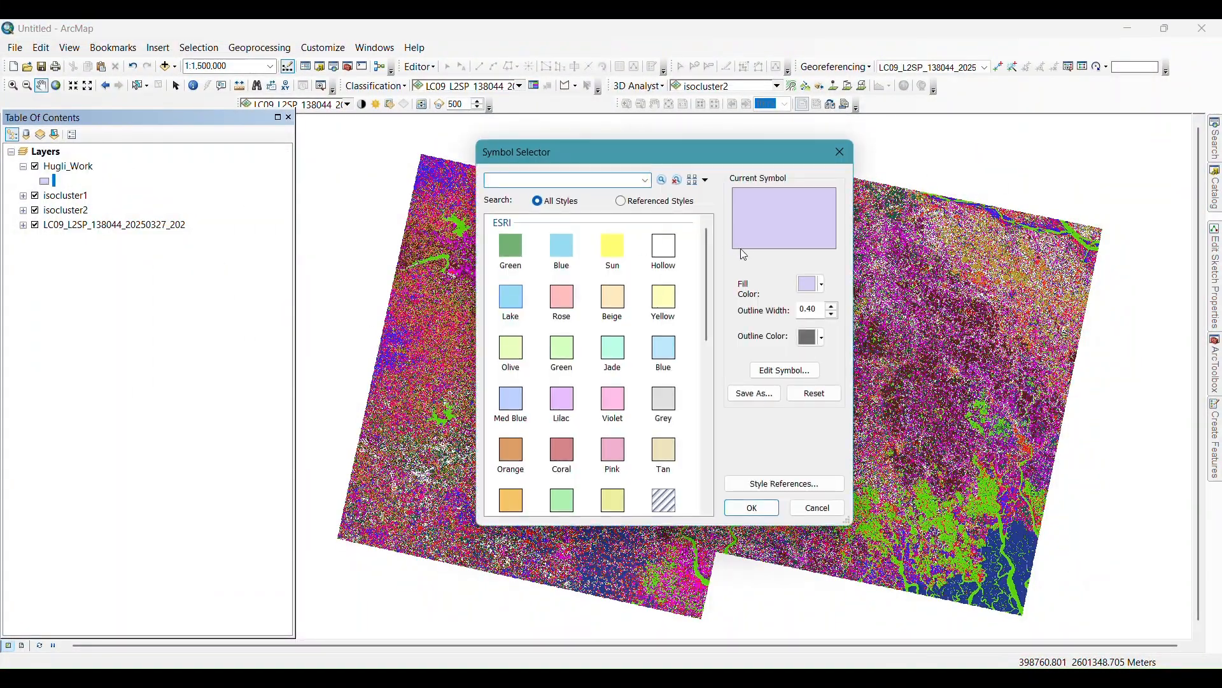
{"action": "left_click", "coordinate": [666, 251]}
{"action": "left_click", "coordinate": [752, 507]}
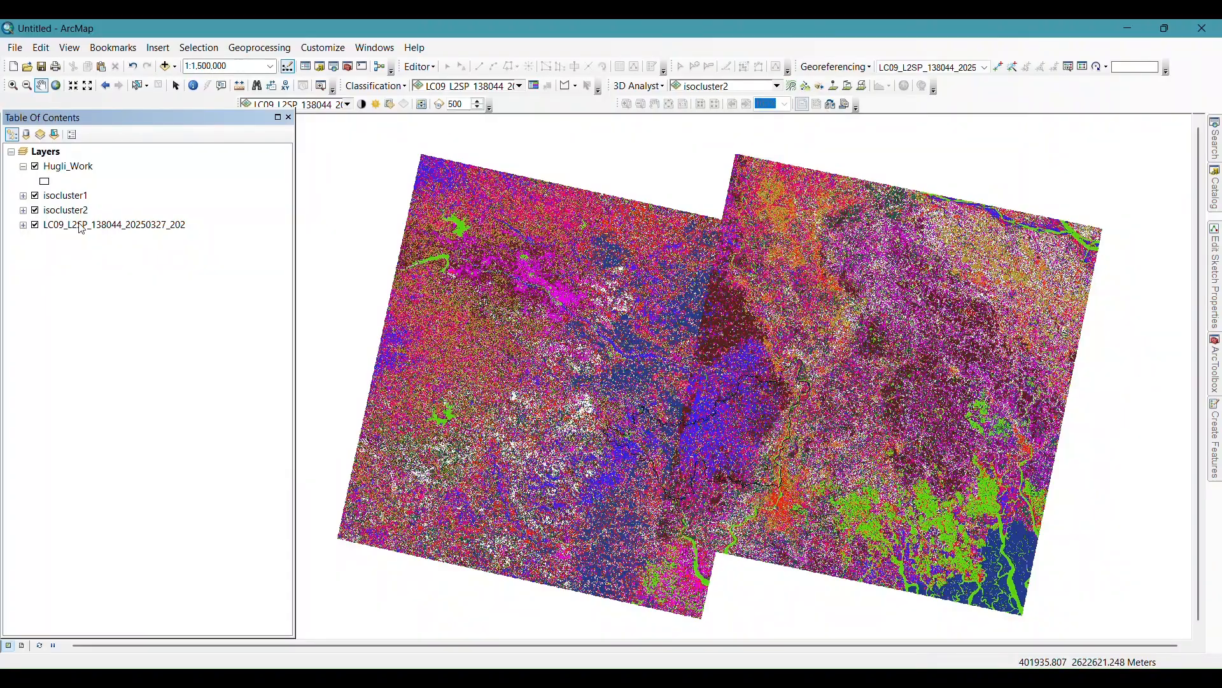
Step: Hide the isocluster1 and isocluster2 layers, leaving the Landsat image and the Hugli_Work boundary displayed
{"action": "left_click", "coordinate": [36, 211]}
{"action": "left_click", "coordinate": [36, 197]}
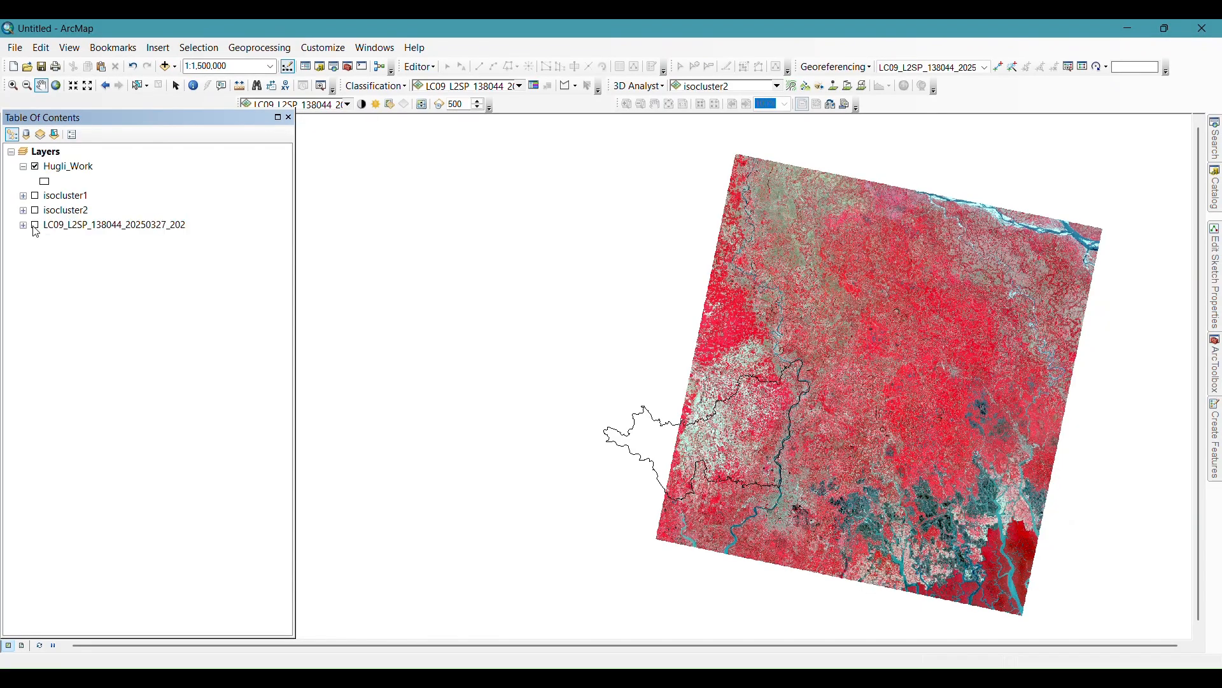
{"action": "left_click", "coordinate": [35, 197]}
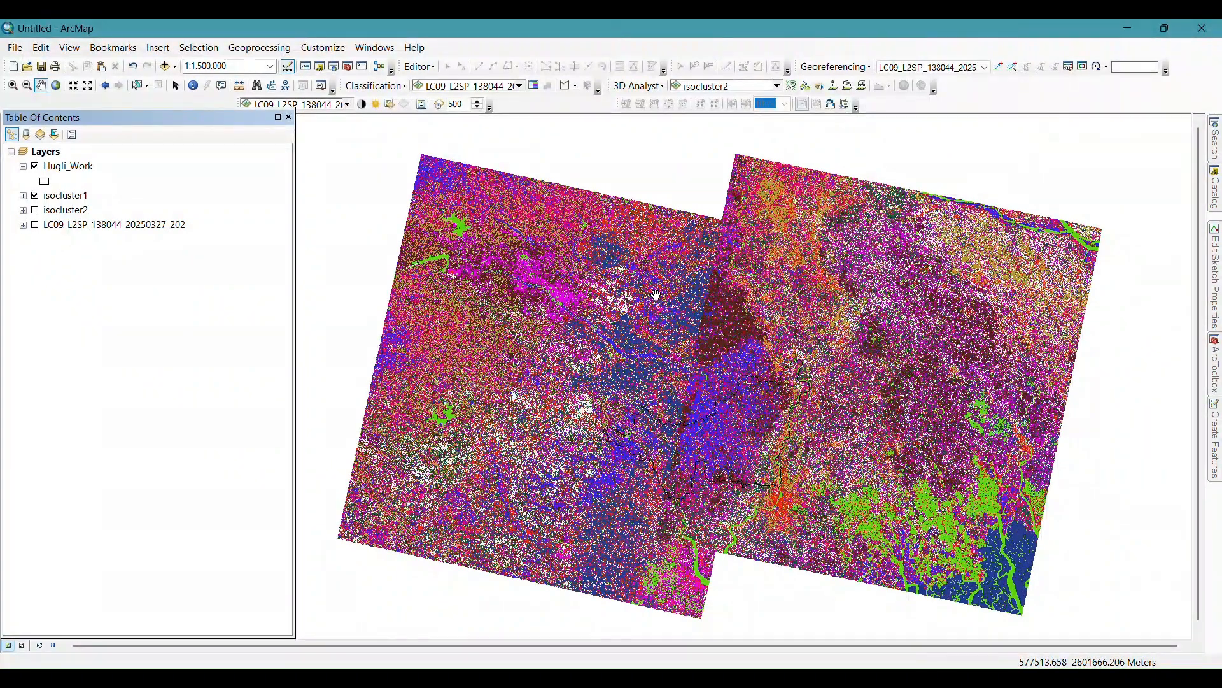
{"action": "left_click", "coordinate": [38, 225]}
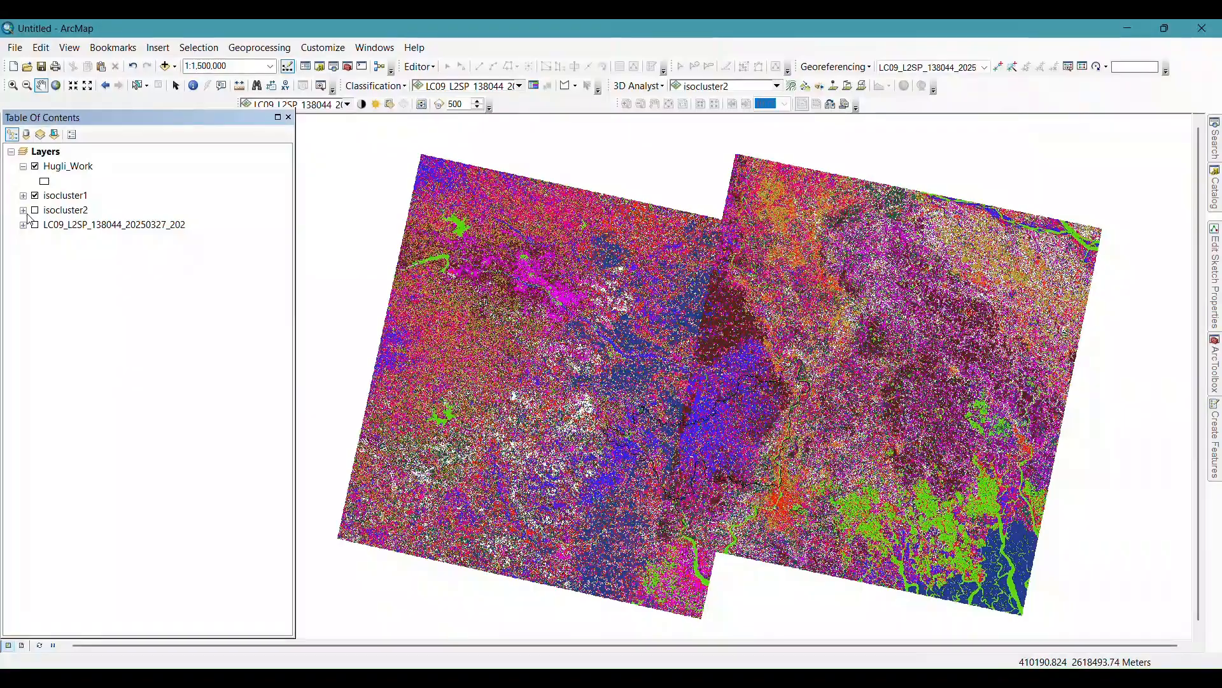
{"action": "left_click", "coordinate": [35, 225]}
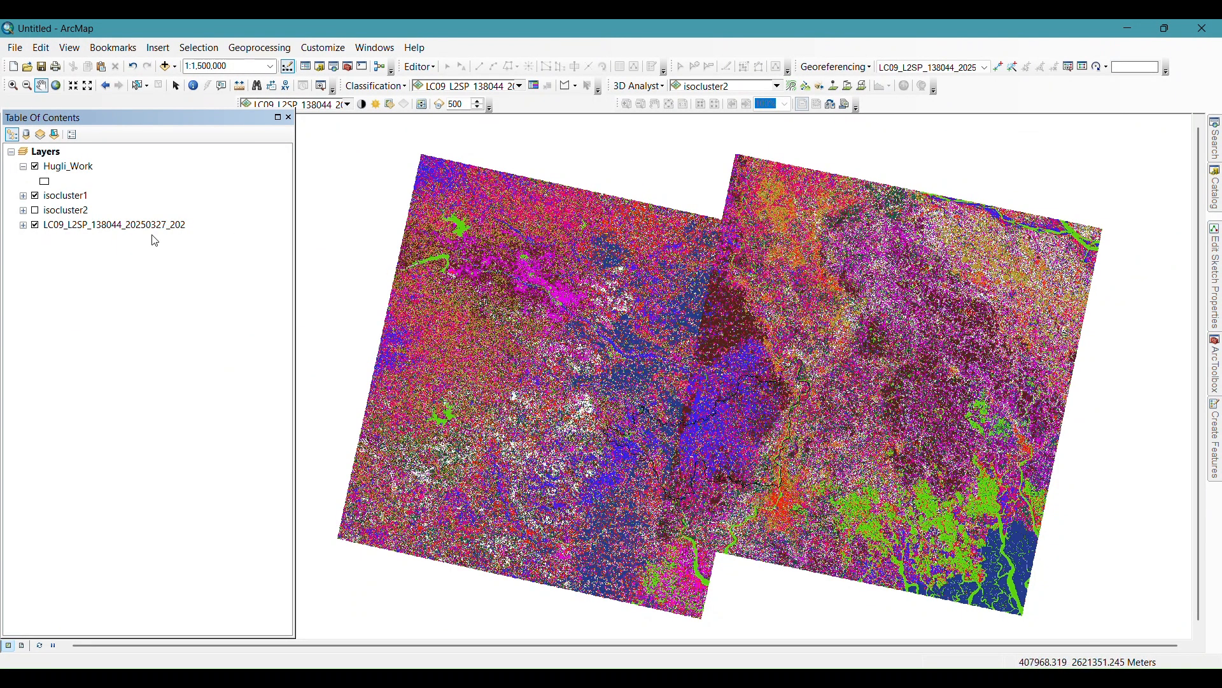
{"action": "left_click", "coordinate": [35, 195]}
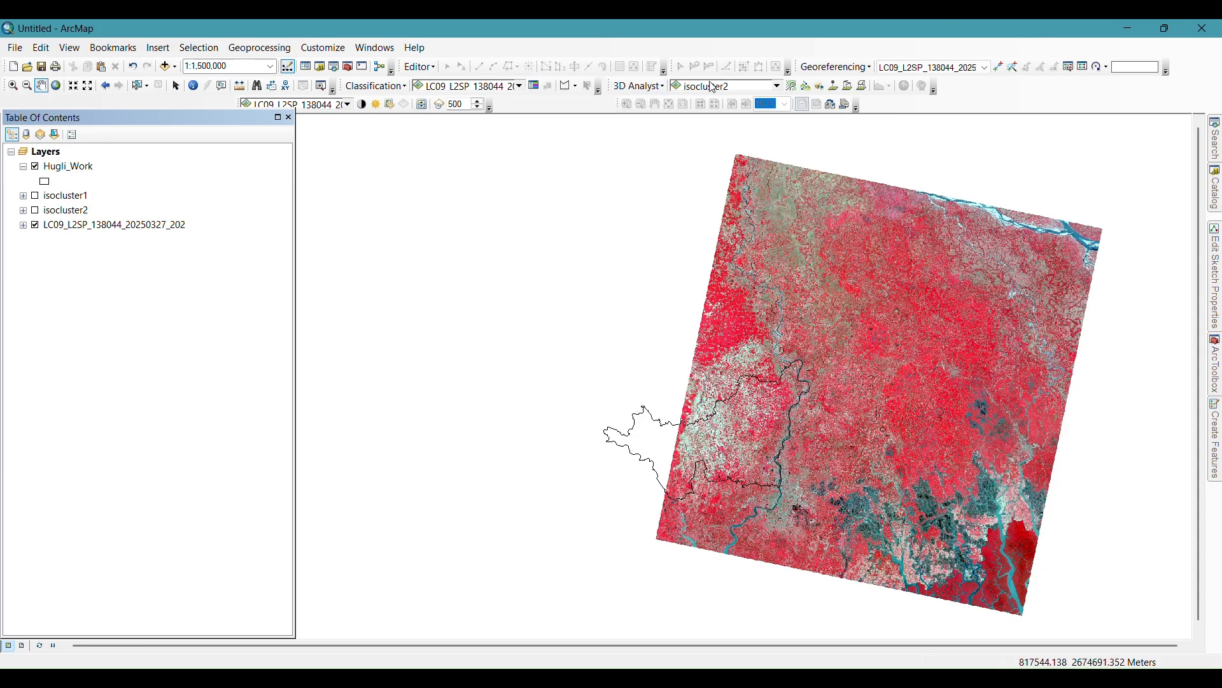
Step: Search the tools for "clip" and open the Clip (Data Management) tool
{"action": "left_click", "coordinate": [1216, 145]}
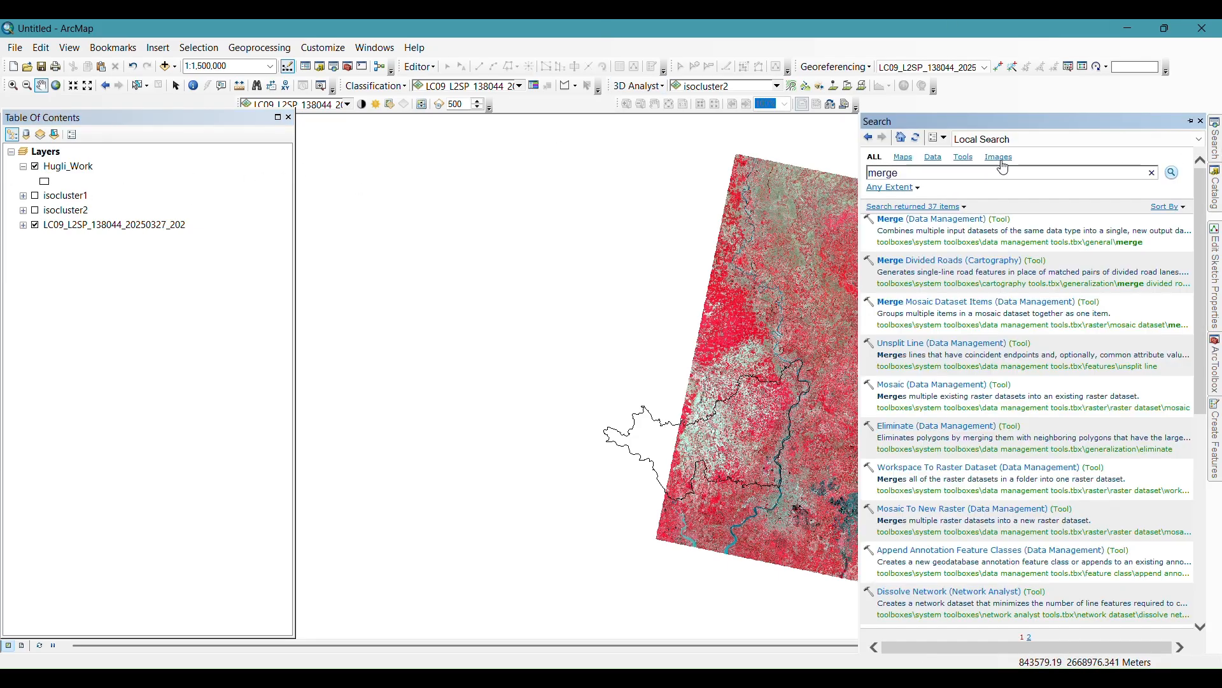
{"action": "double_click", "coordinate": [882, 173]}
{"action": "key", "text": "BackSpace"}
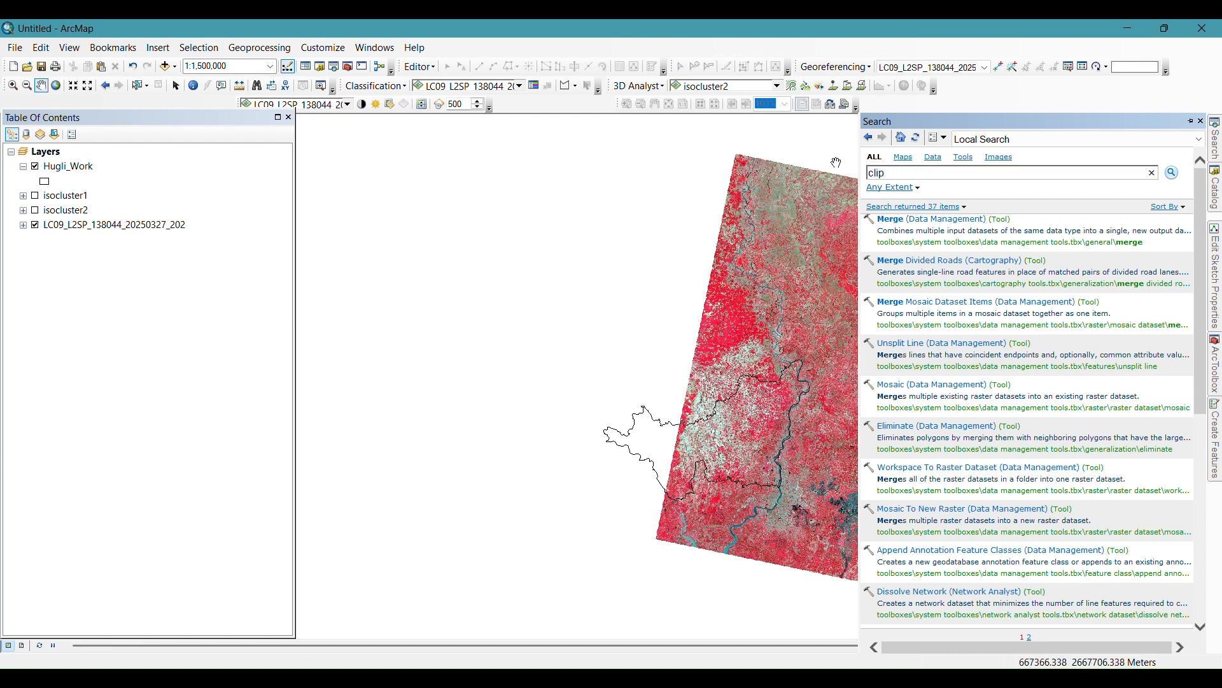
{"action": "key", "text": "Return"}
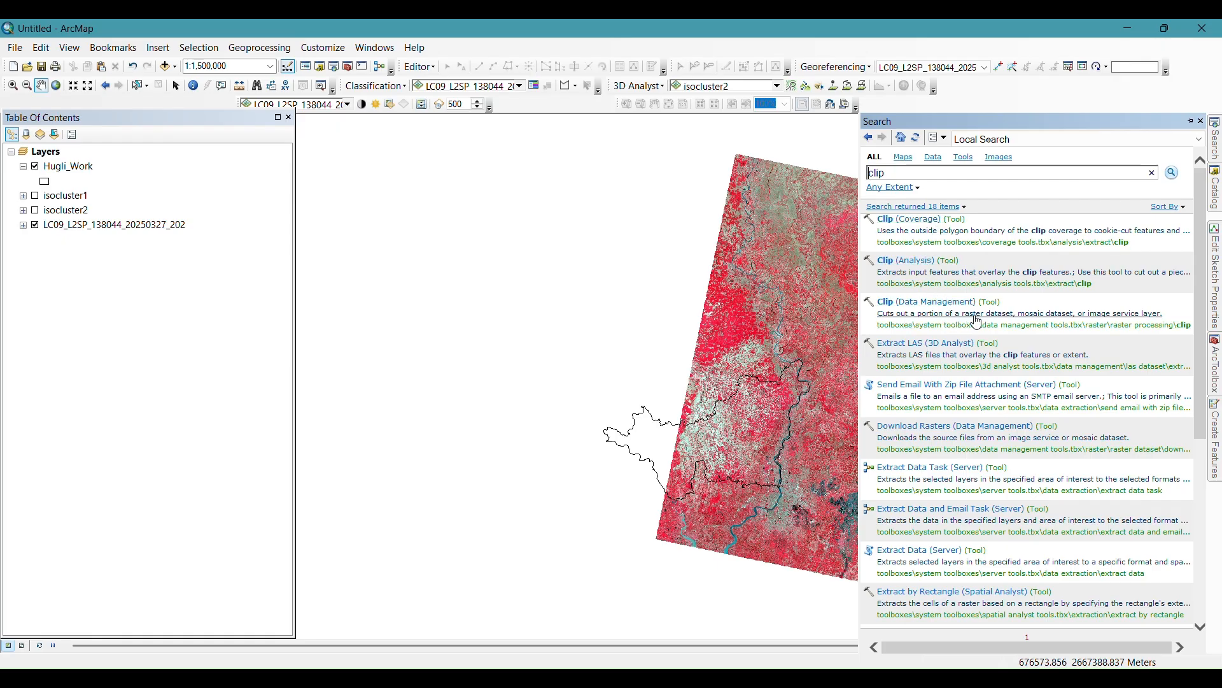
{"action": "left_click", "coordinate": [953, 303]}
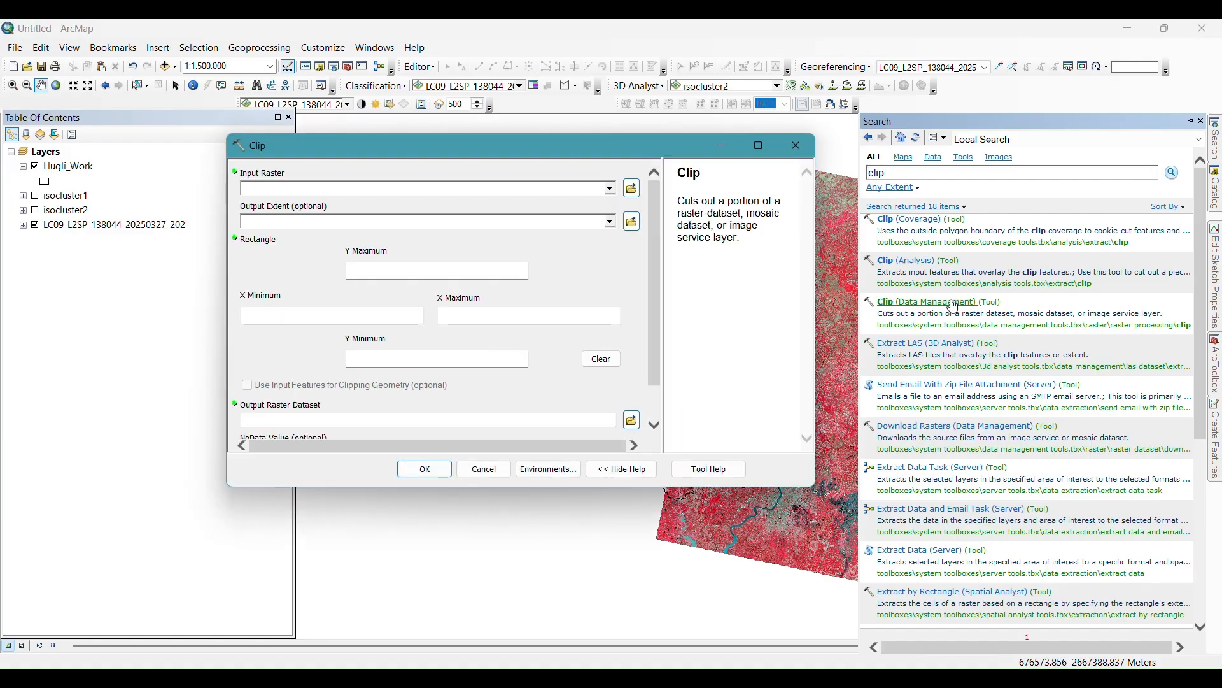
Step: Clip the isocluster1 raster to the rectangular extent of Hugli_Work and hide the LC09_L2SP_138044_20250327_202 layer
{"action": "left_click", "coordinate": [611, 189]}
{"action": "left_click", "coordinate": [283, 204]}
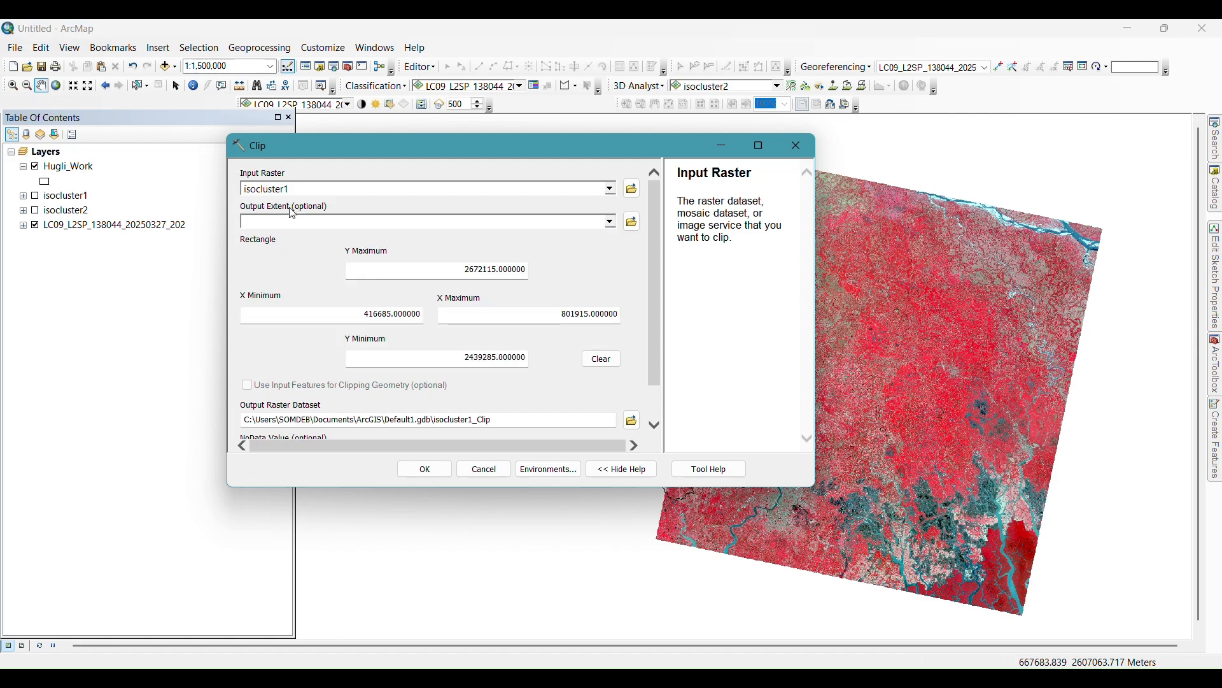
{"action": "left_click", "coordinate": [610, 222]}
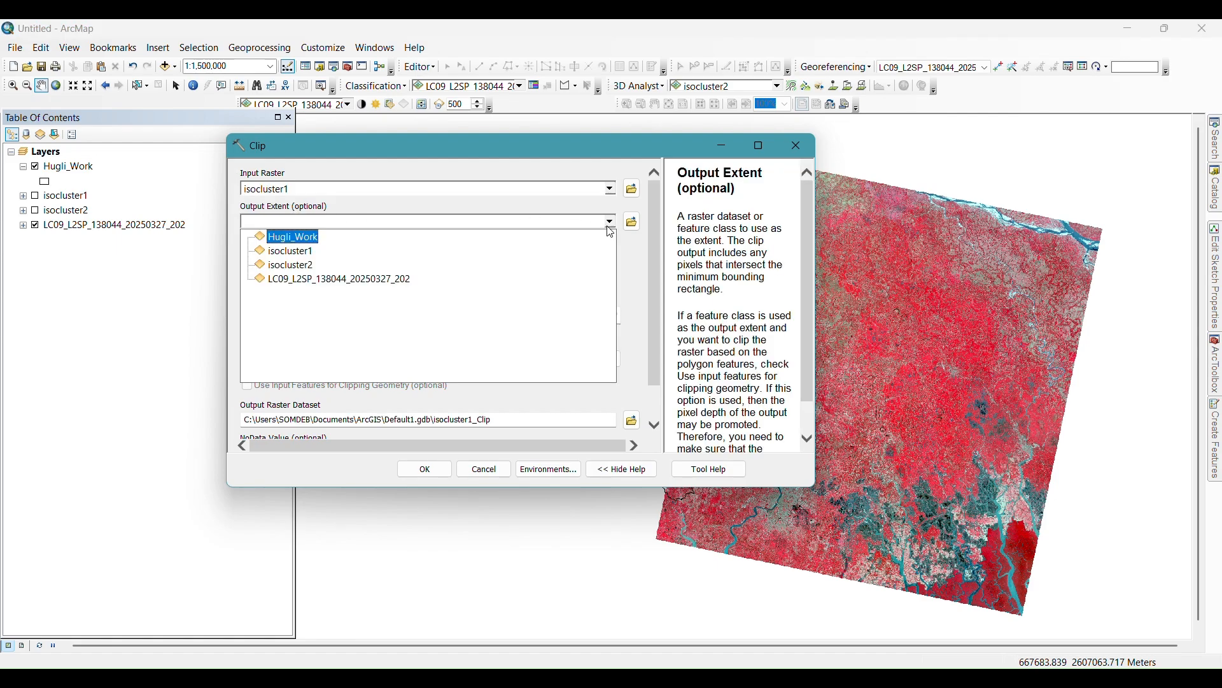
{"action": "left_click", "coordinate": [293, 238]}
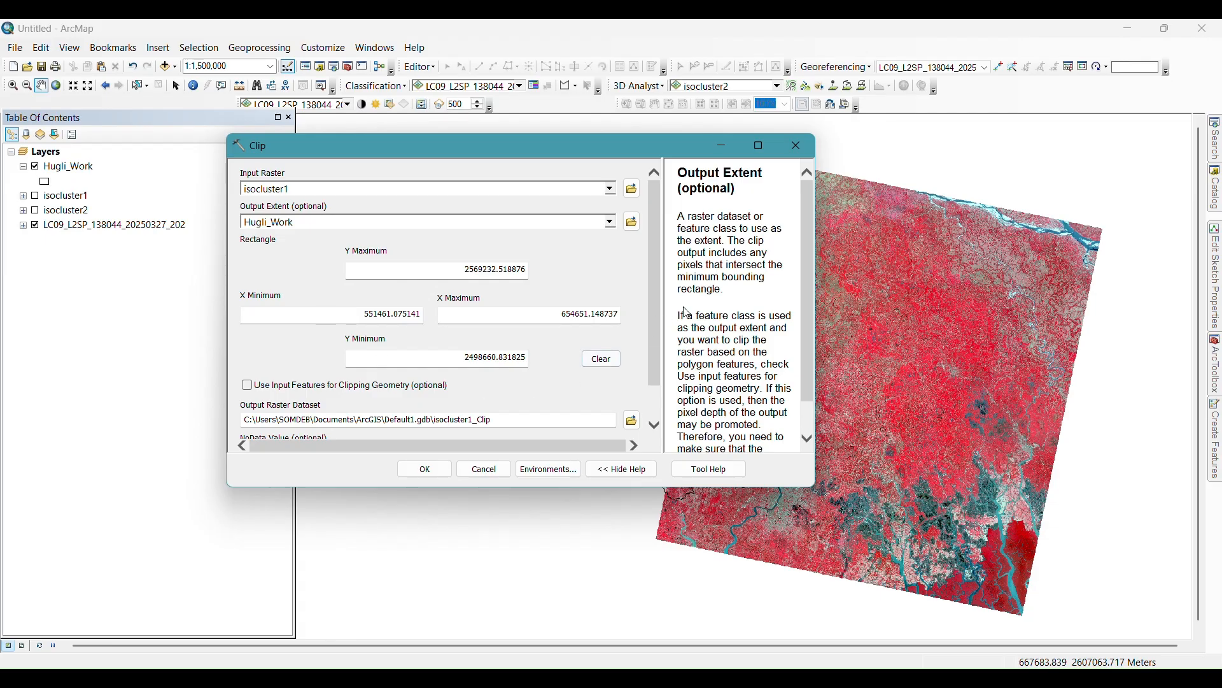
{"action": "left_click", "coordinate": [535, 53]}
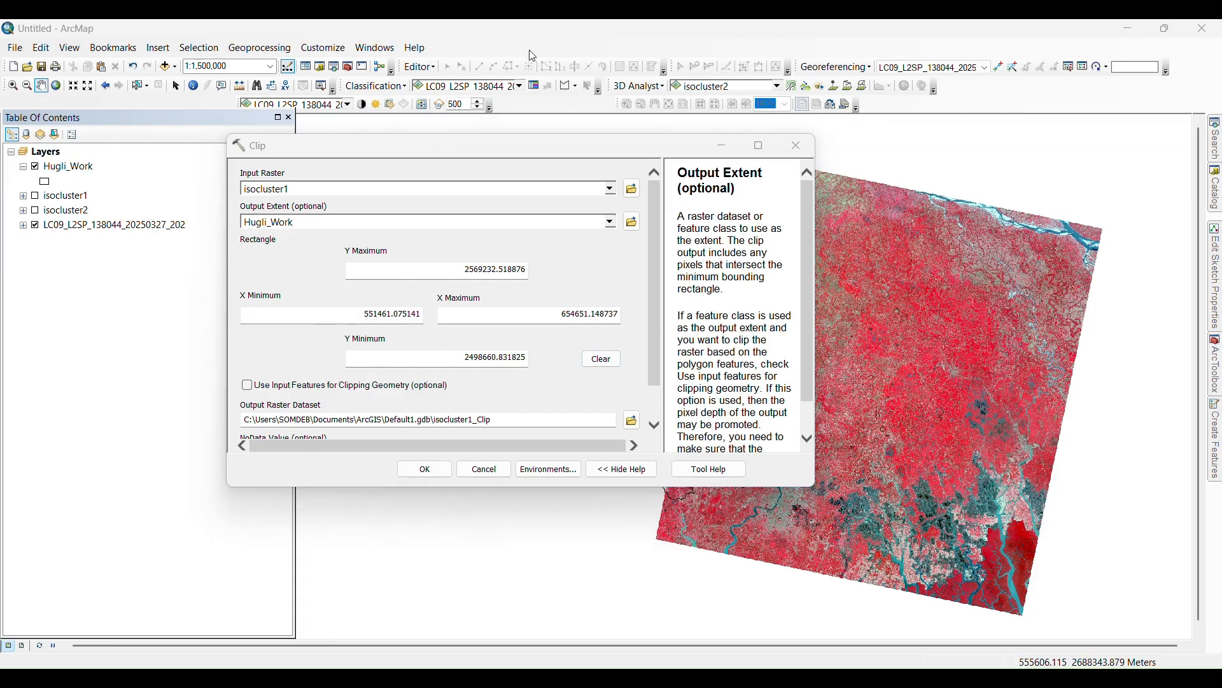
{"action": "left_click_drag", "start_coordinate": [656, 351], "coordinate": [659, 461]}
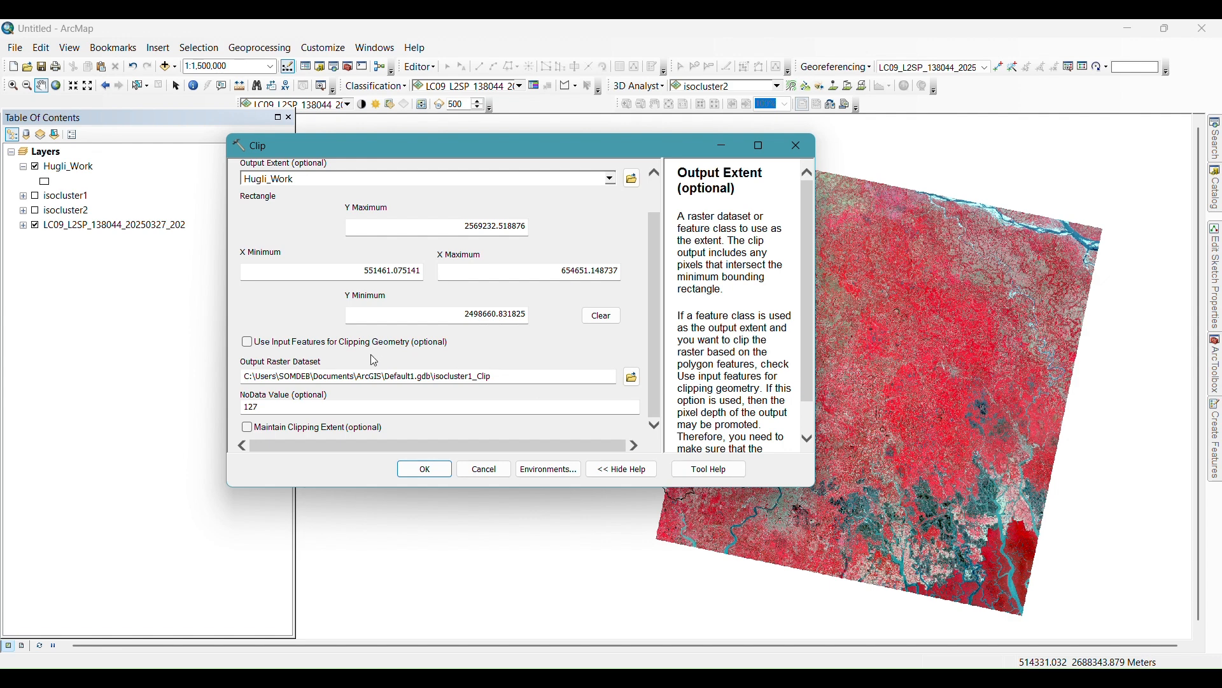
{"action": "left_click", "coordinate": [426, 470]}
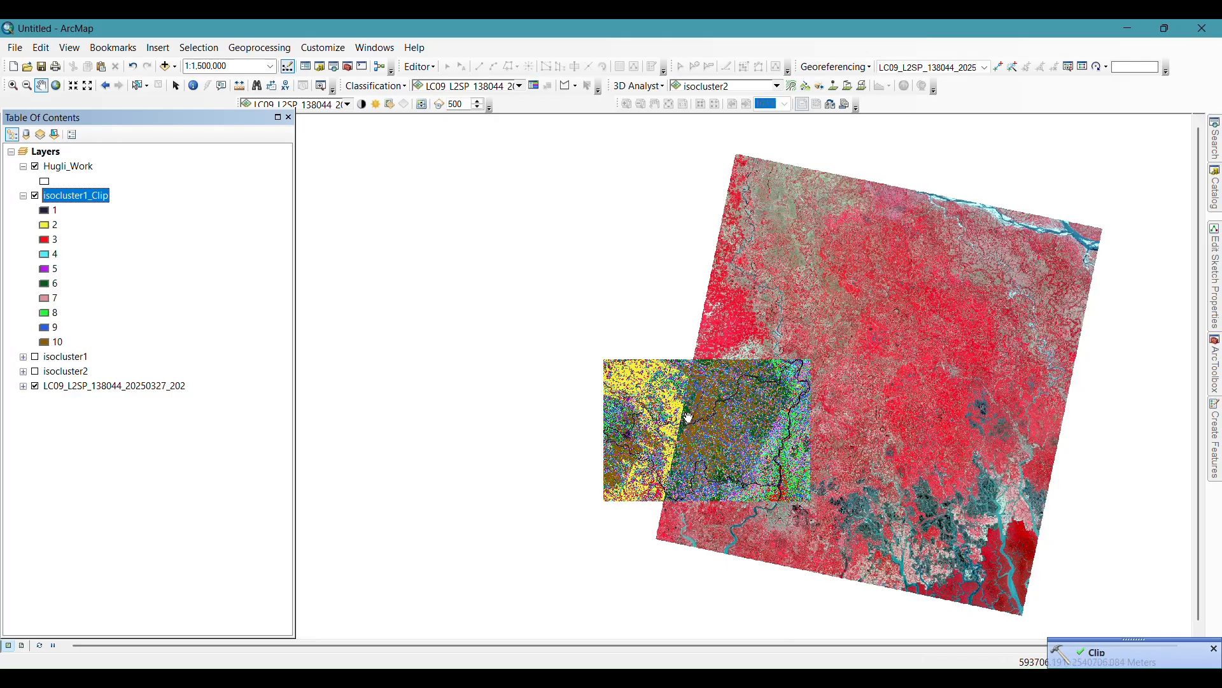
{"action": "scroll", "coordinate": [689, 417], "scroll_direction": "up", "scroll_amount": 5}
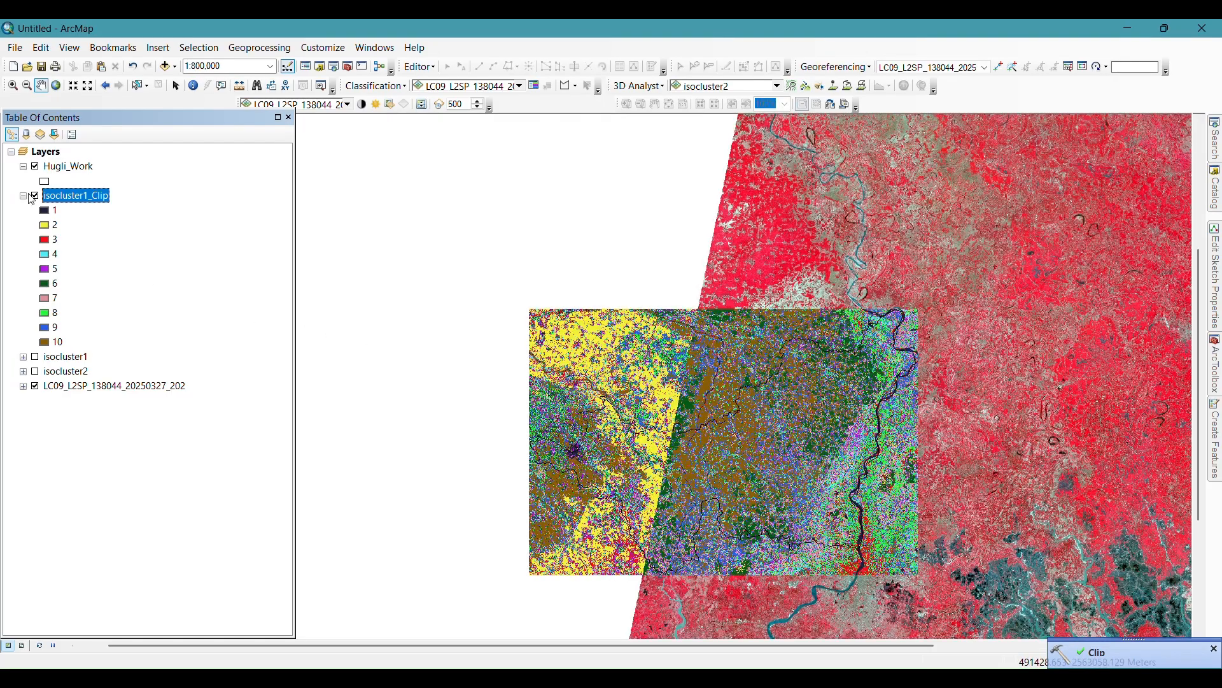
{"action": "left_click", "coordinate": [36, 387]}
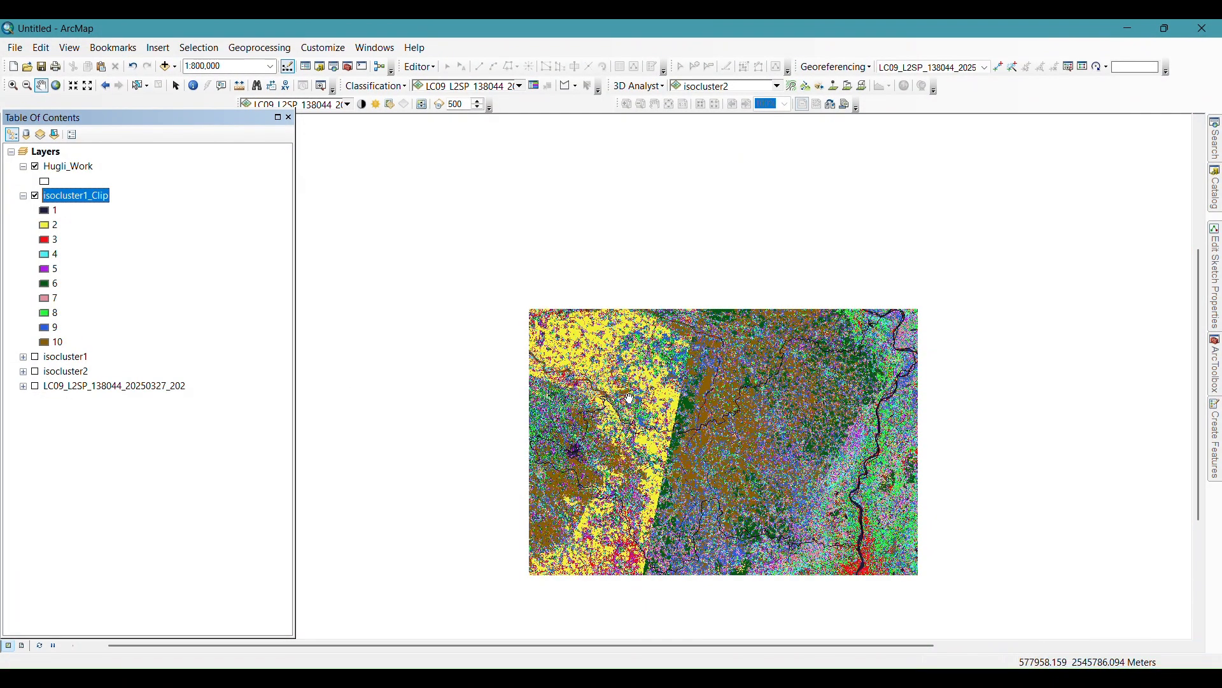
{"action": "left_click", "coordinate": [1217, 148]}
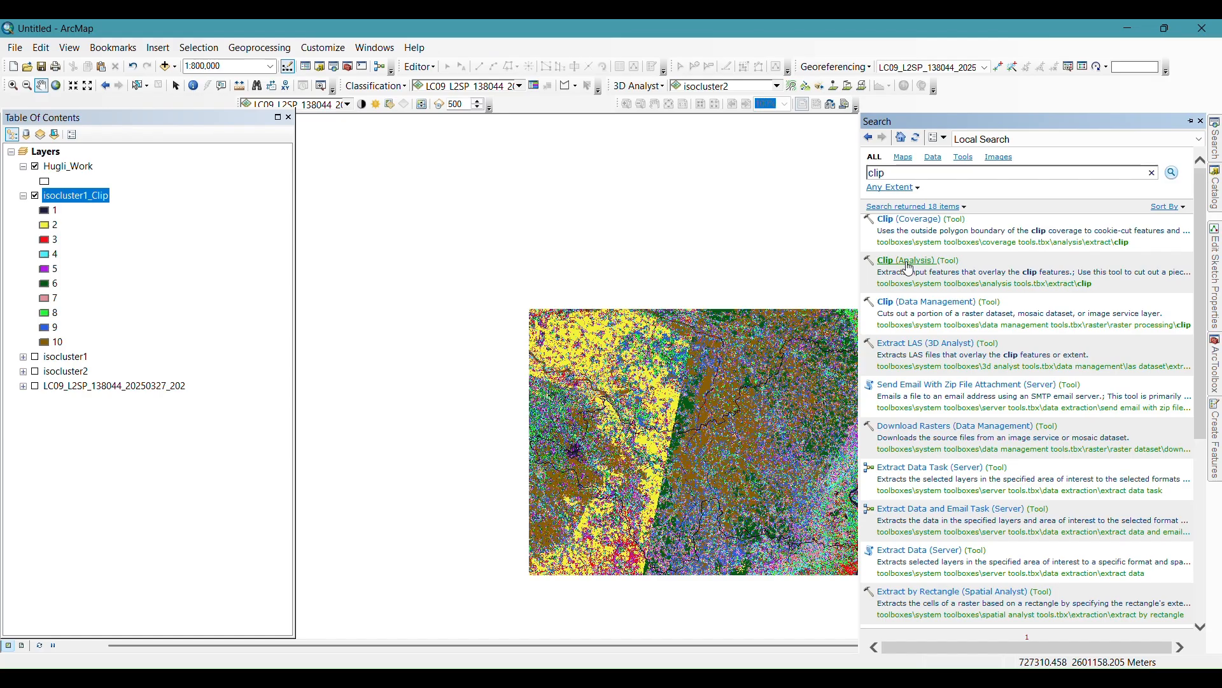
{"action": "left_click", "coordinate": [909, 261]}
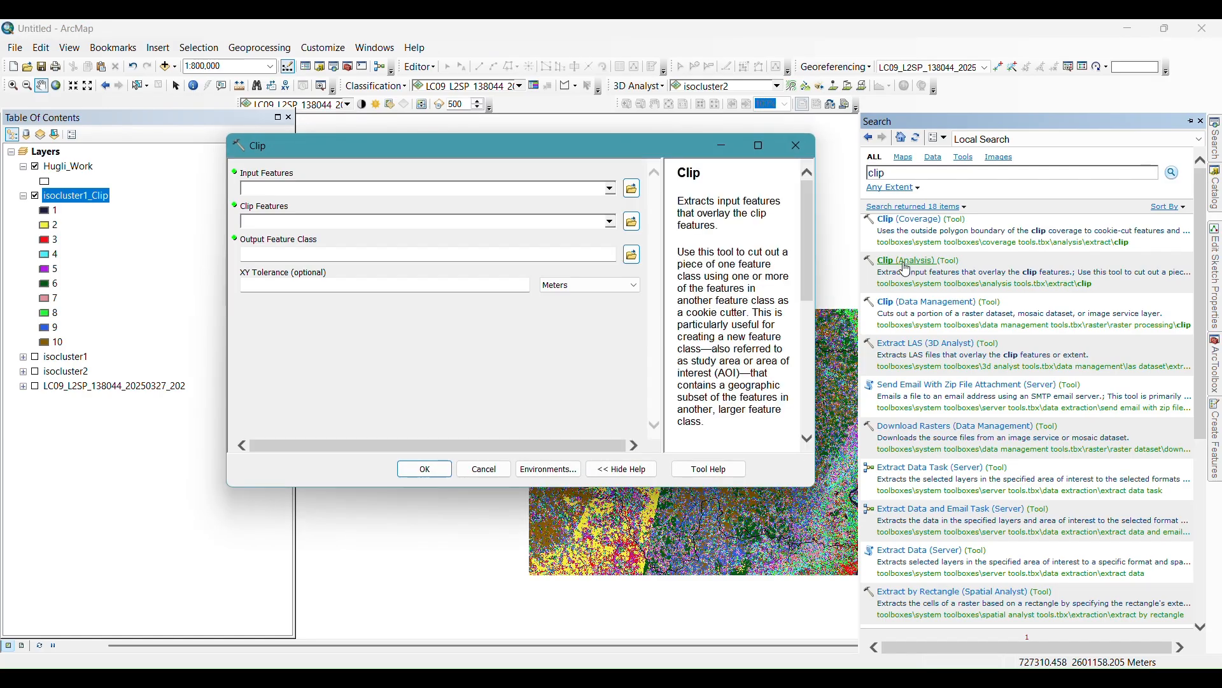
{"action": "left_click", "coordinate": [611, 189]}
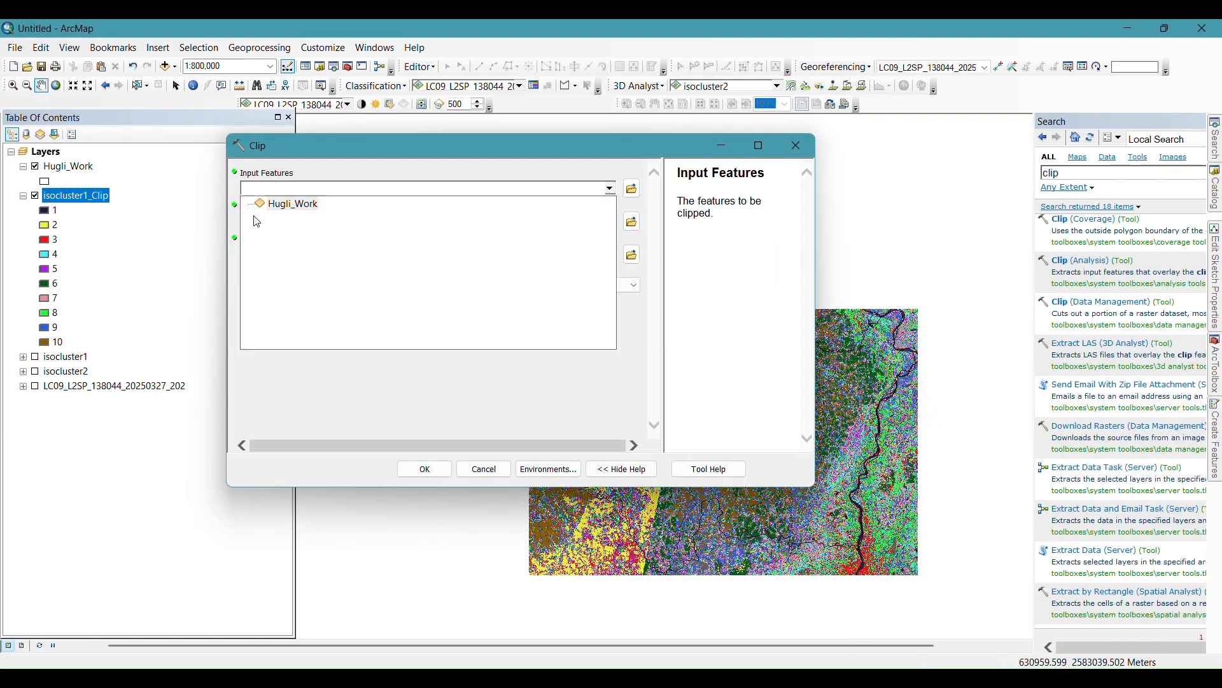
{"action": "left_click", "coordinate": [296, 210]}
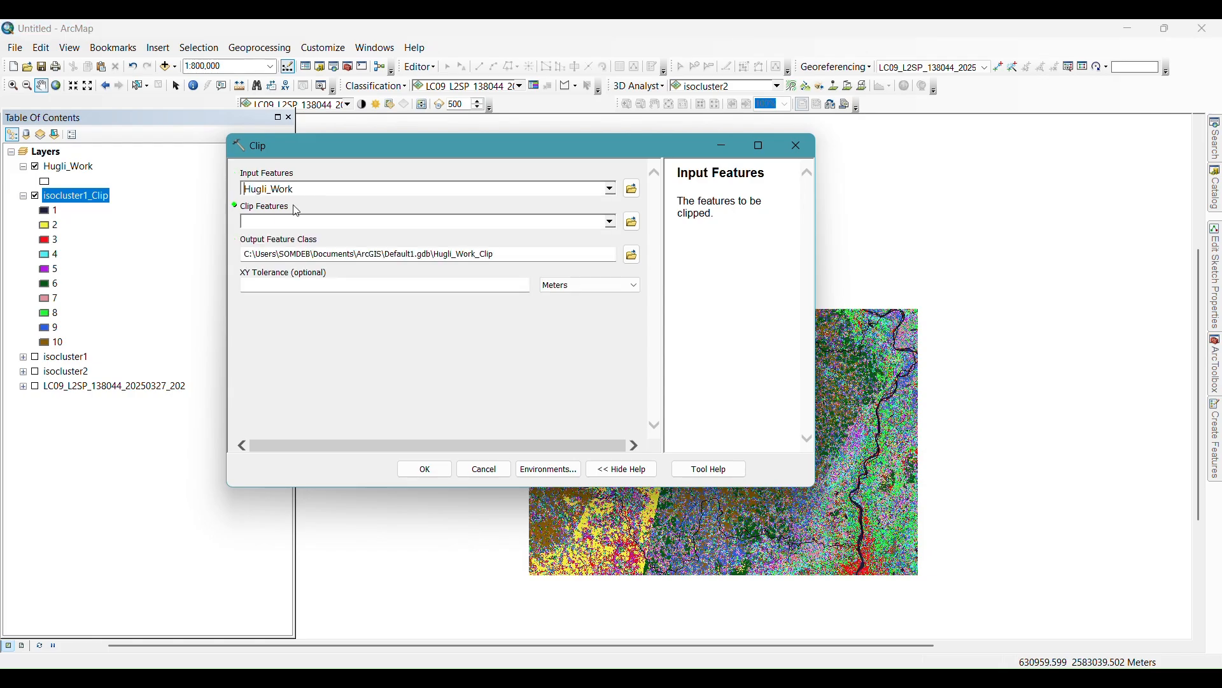
{"action": "left_click", "coordinate": [611, 222]}
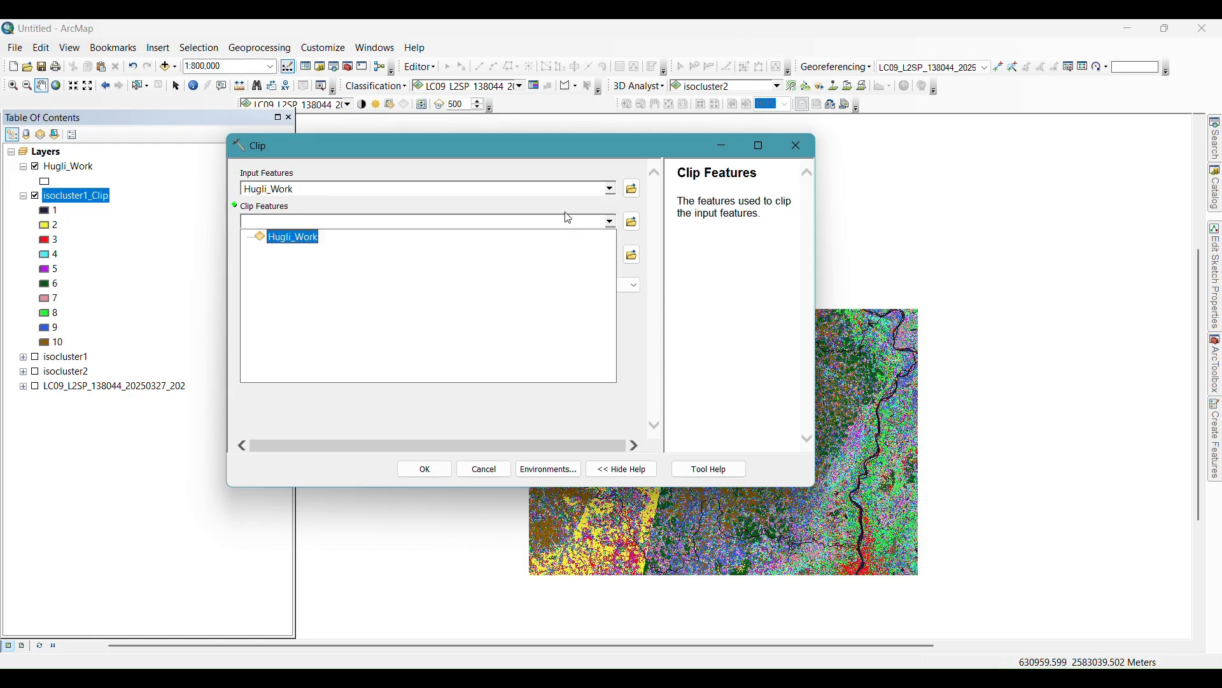
{"action": "left_click", "coordinate": [794, 149]}
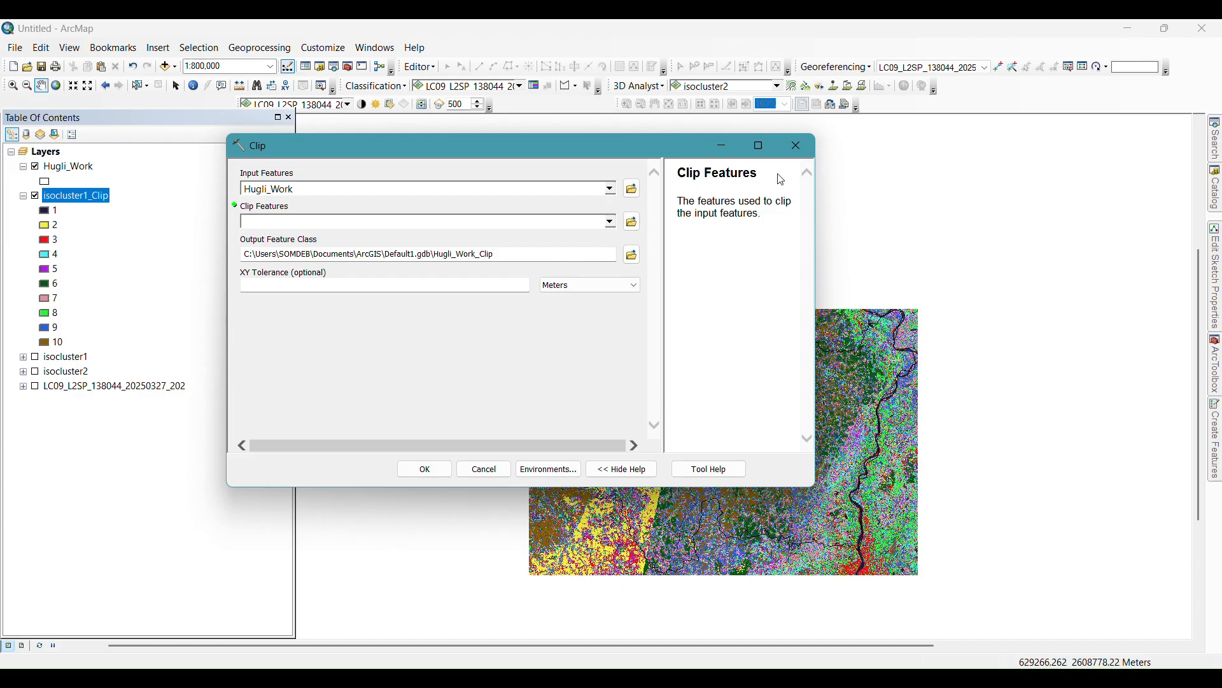
{"action": "left_click", "coordinate": [796, 146]}
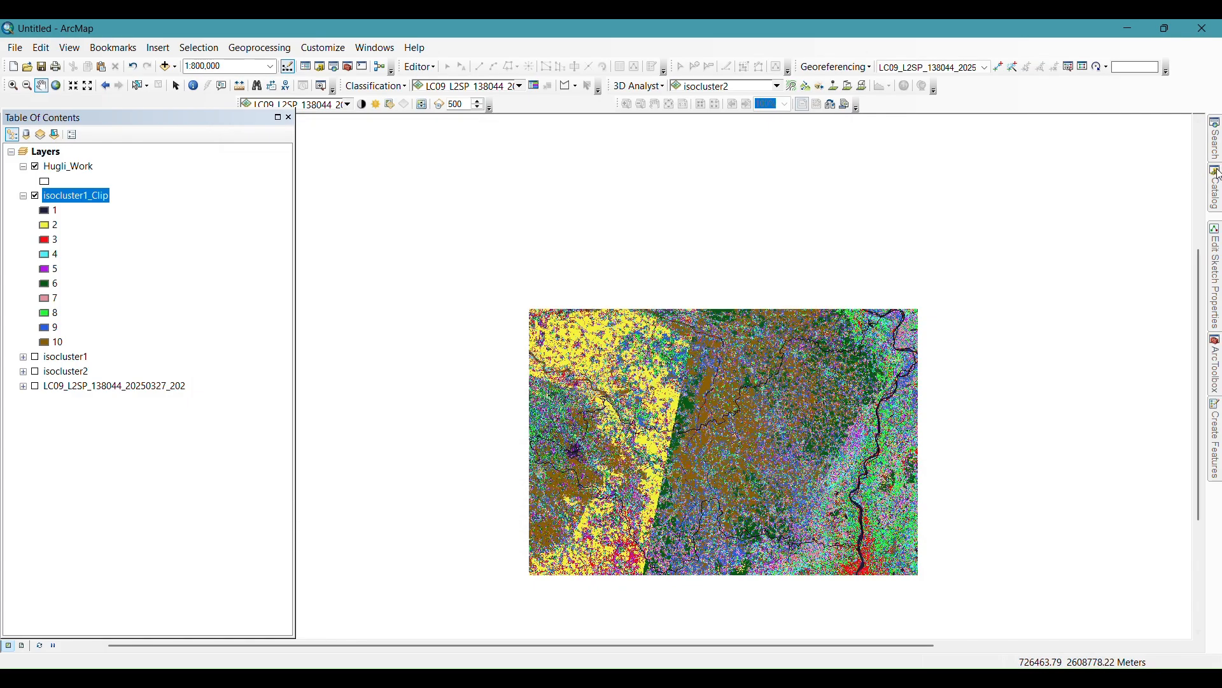
Step: Open the Clip (Data Management) tool with isocluster1_Clip as input raster and Hugli_Work as output extent
{"action": "mouse_move", "coordinate": [1218, 192]}
{"action": "mouse_move", "coordinate": [1216, 151]}
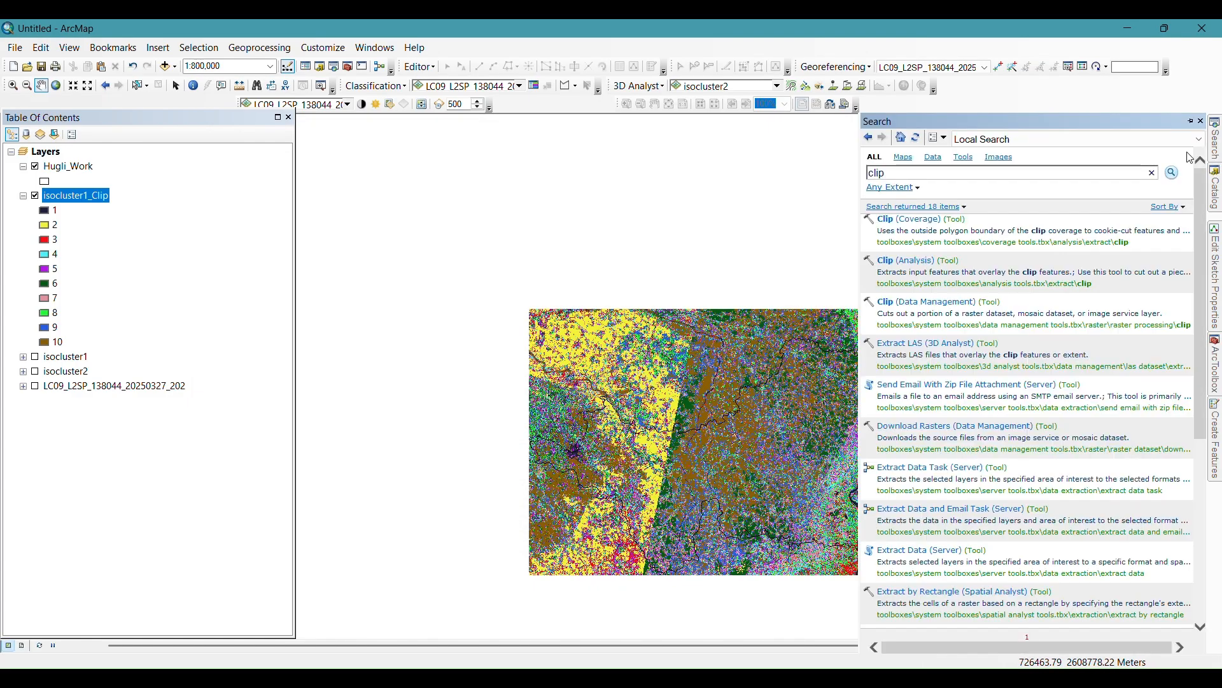
{"action": "left_click", "coordinate": [950, 307]}
{"action": "left_click", "coordinate": [611, 189]}
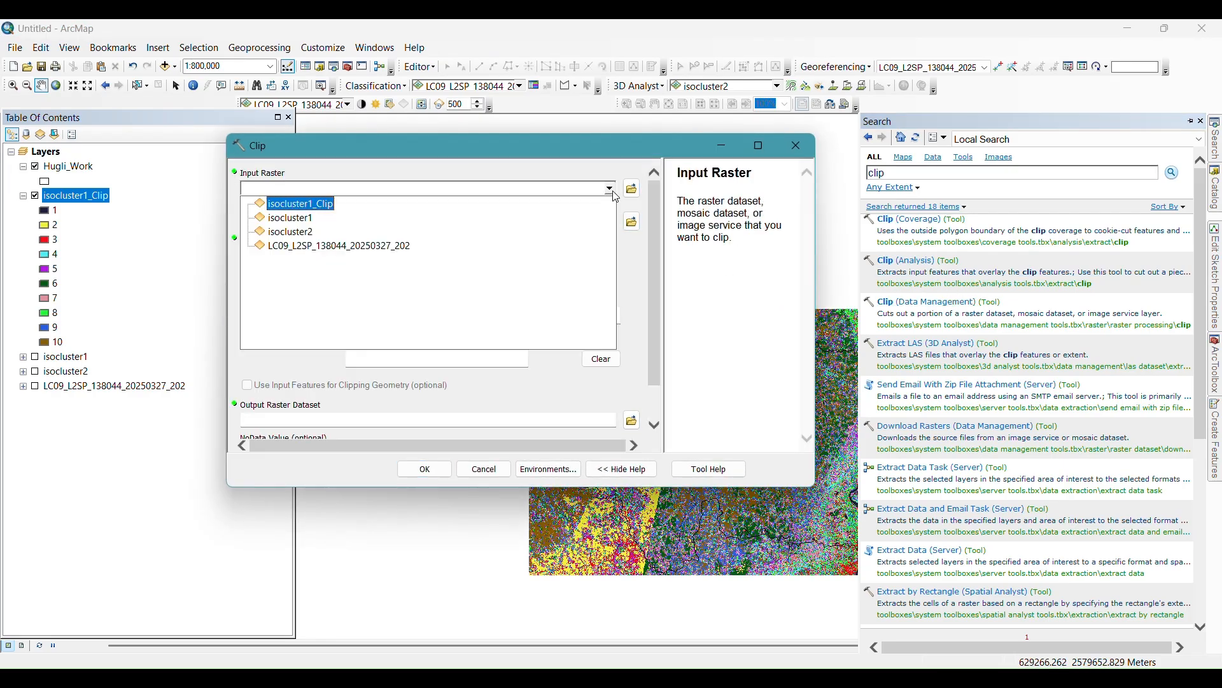
{"action": "left_click", "coordinate": [319, 211]}
{"action": "left_click", "coordinate": [615, 222]}
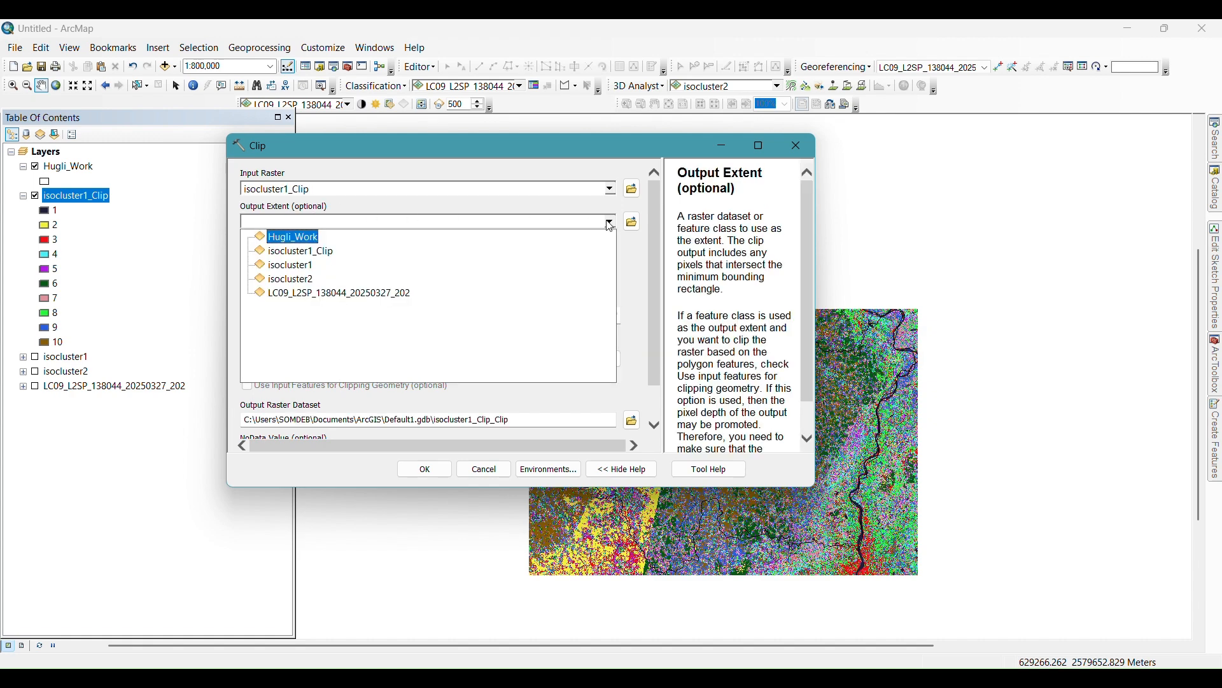
{"action": "left_click", "coordinate": [283, 236]}
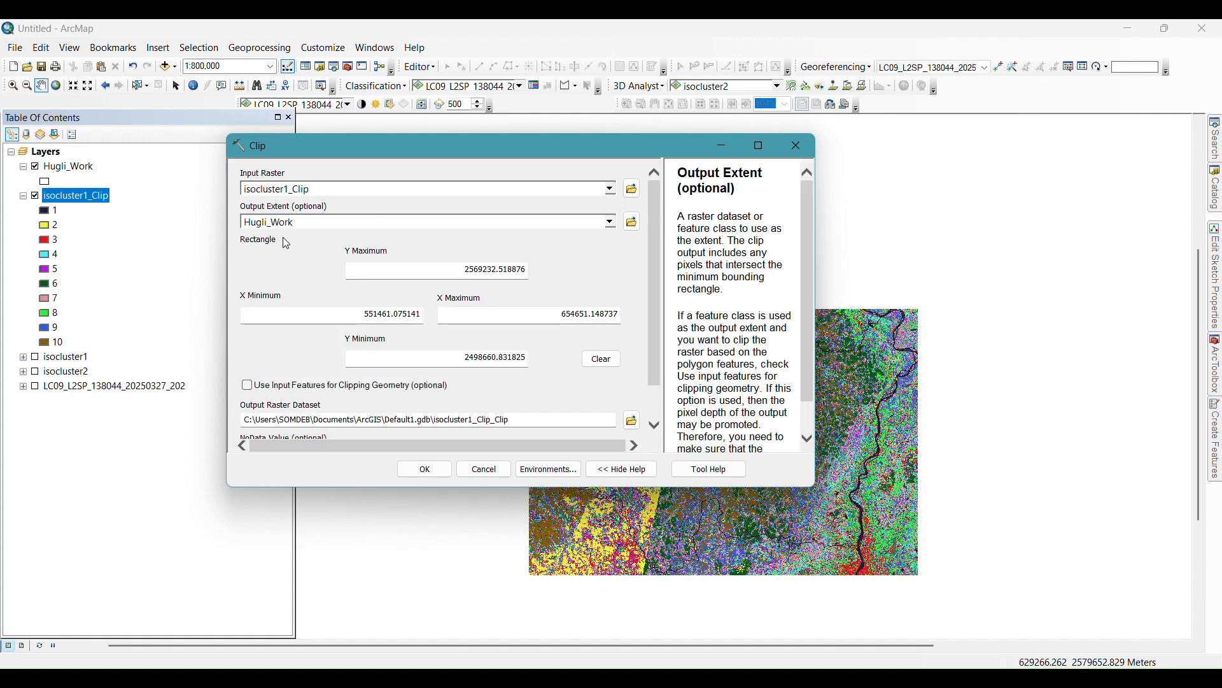
Step: Run Clip using the input features for clipping geometry and maintaining the clipping extent, and hide the isocluster1_Clip layer
{"action": "left_click", "coordinate": [410, 397]}
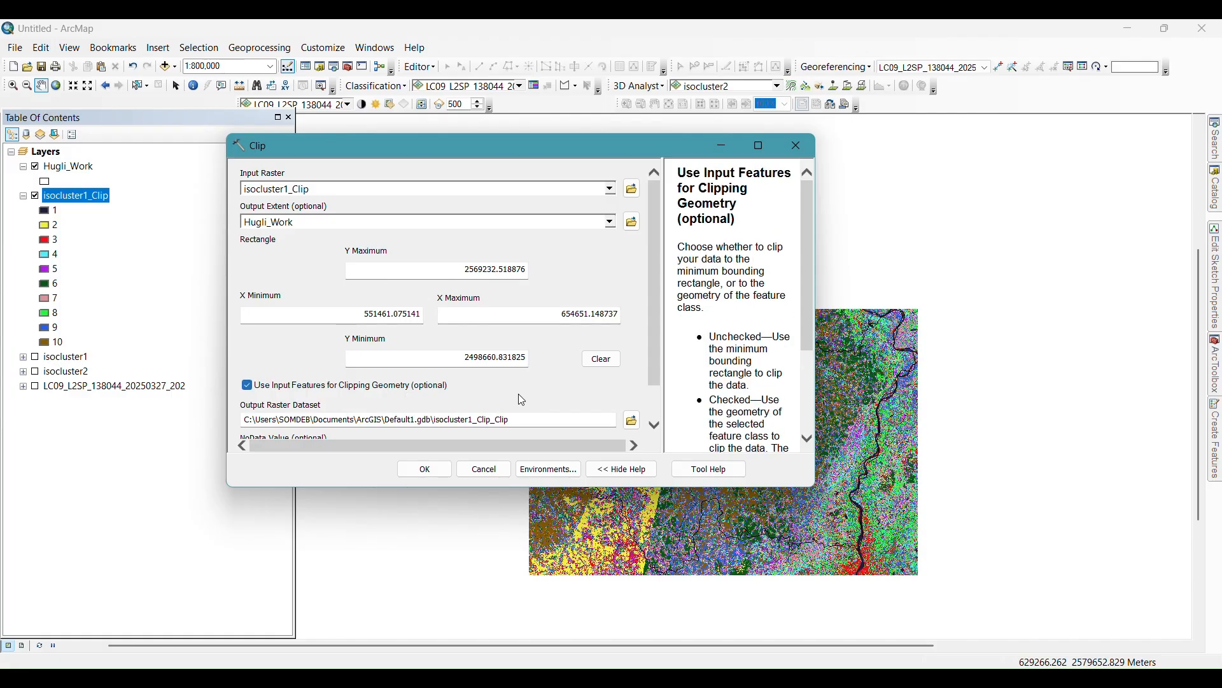
{"action": "scroll", "coordinate": [522, 400], "scroll_direction": "down", "scroll_amount": 1}
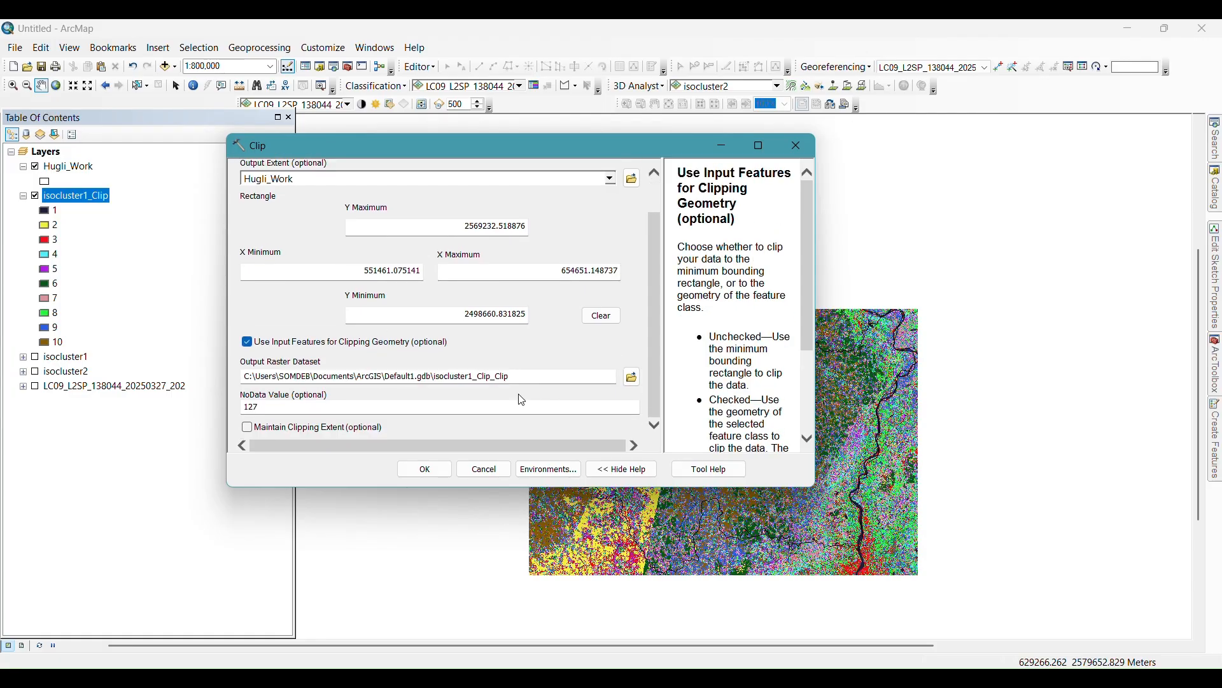
{"action": "left_click", "coordinate": [364, 428]}
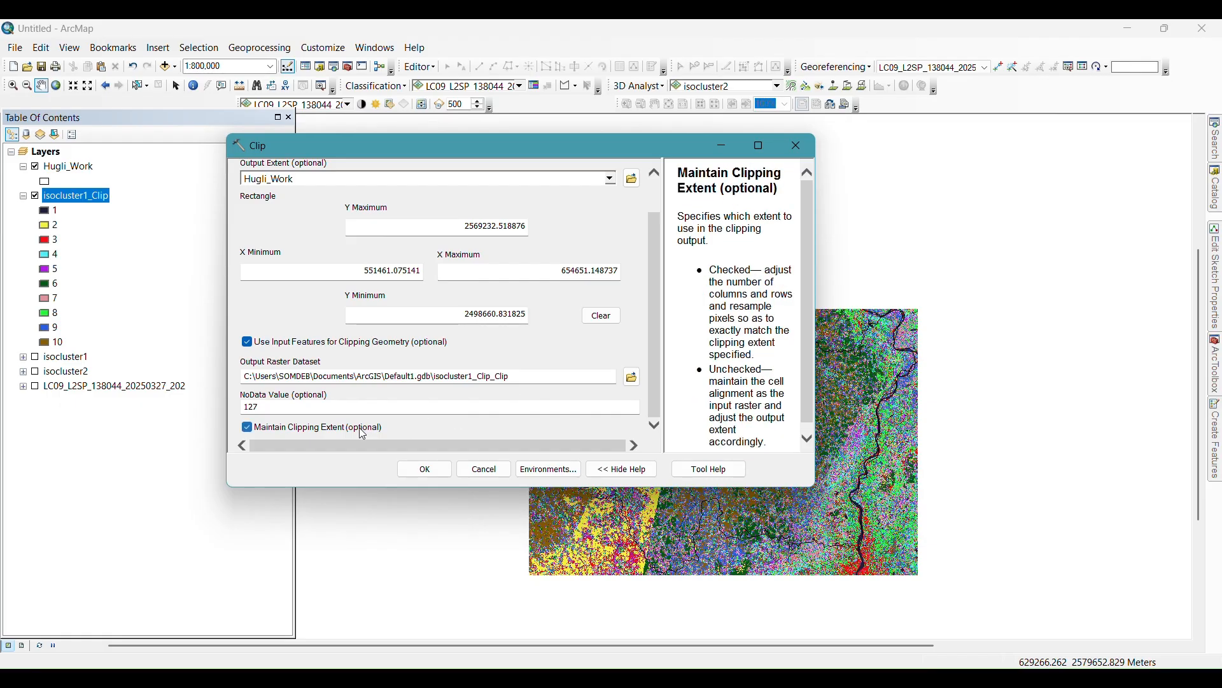
{"action": "left_click", "coordinate": [417, 470]}
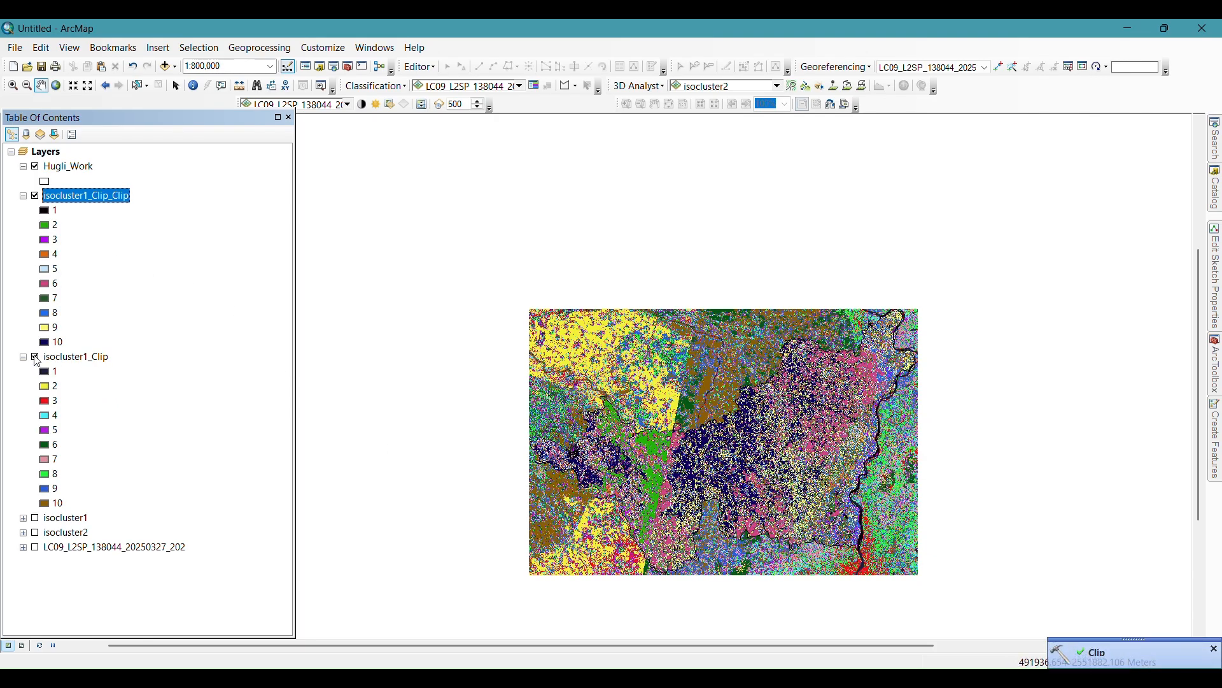
{"action": "left_click", "coordinate": [35, 357]}
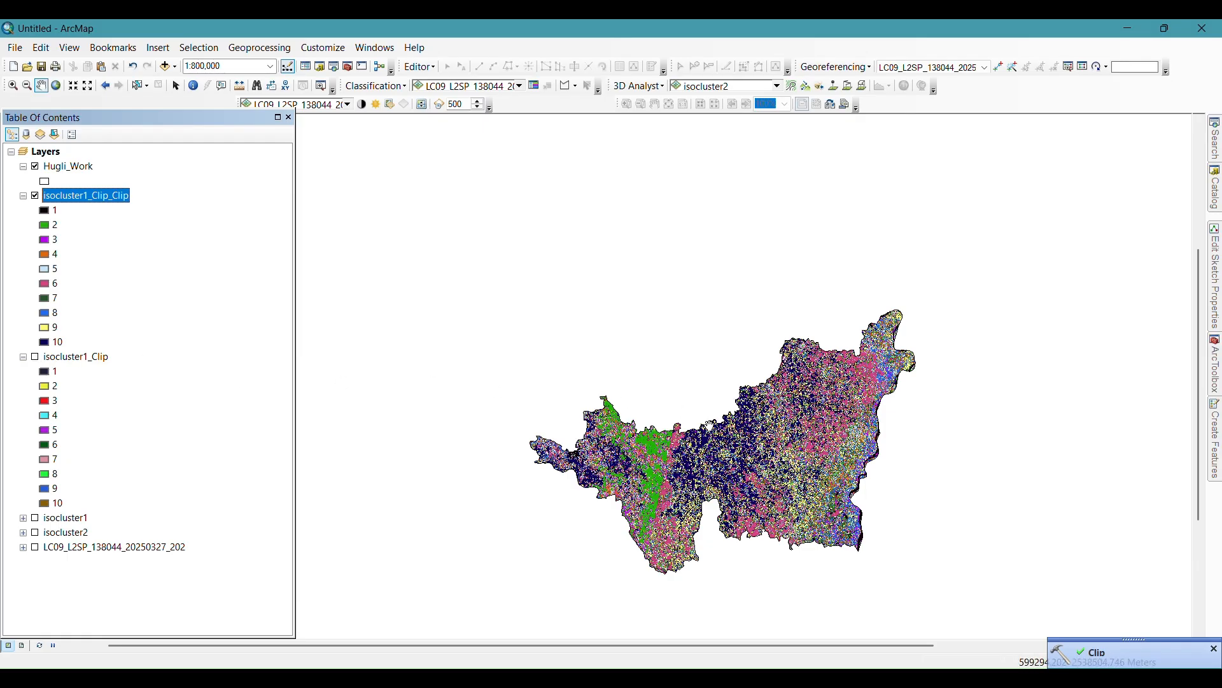
Step: Collapse the isocluster1_Clip legend and inspect the clipped classification within the Hugli_Work boundary
{"action": "scroll", "coordinate": [666, 491], "scroll_direction": "up", "scroll_amount": 4}
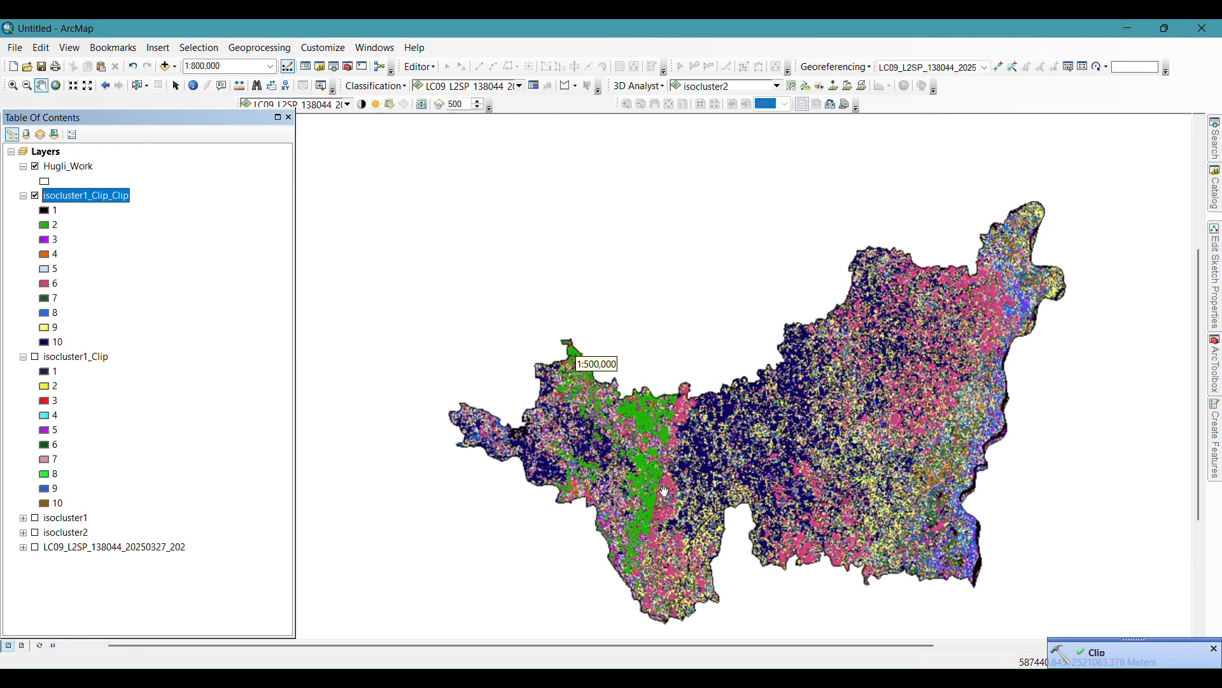
{"action": "left_click", "coordinate": [23, 357]}
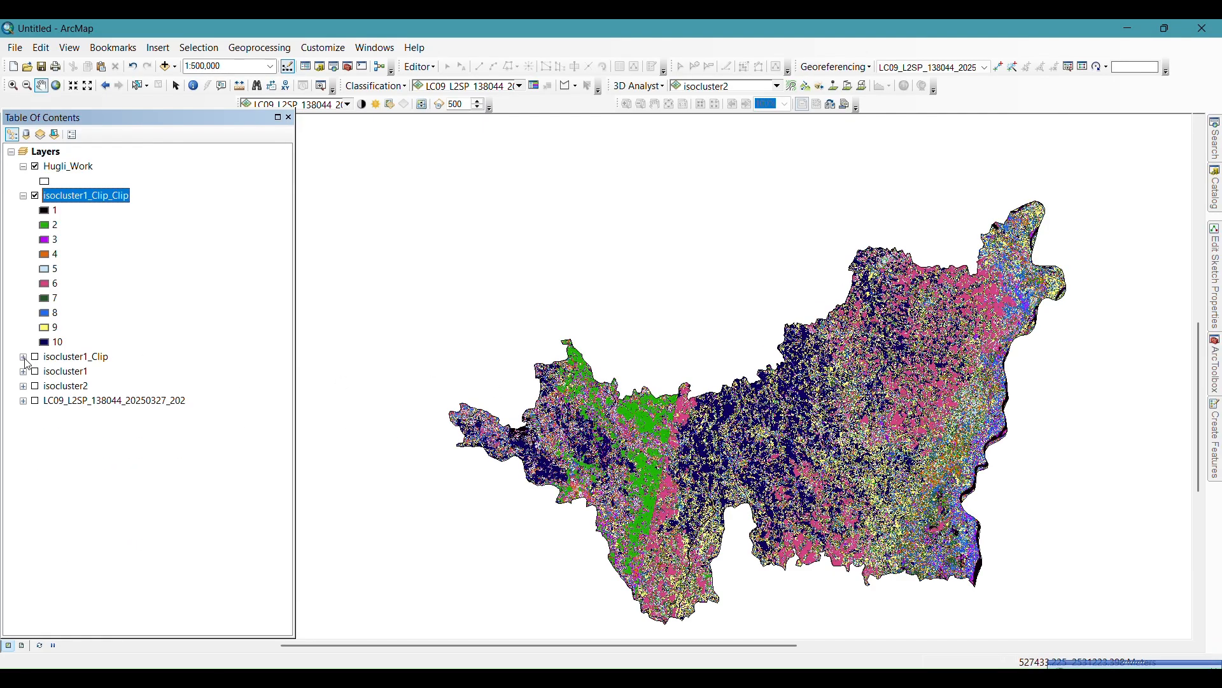
{"action": "left_click_drag", "start_coordinate": [728, 461], "coordinate": [729, 407]}
{"action": "scroll", "coordinate": [739, 388], "scroll_direction": "up", "scroll_amount": 1}
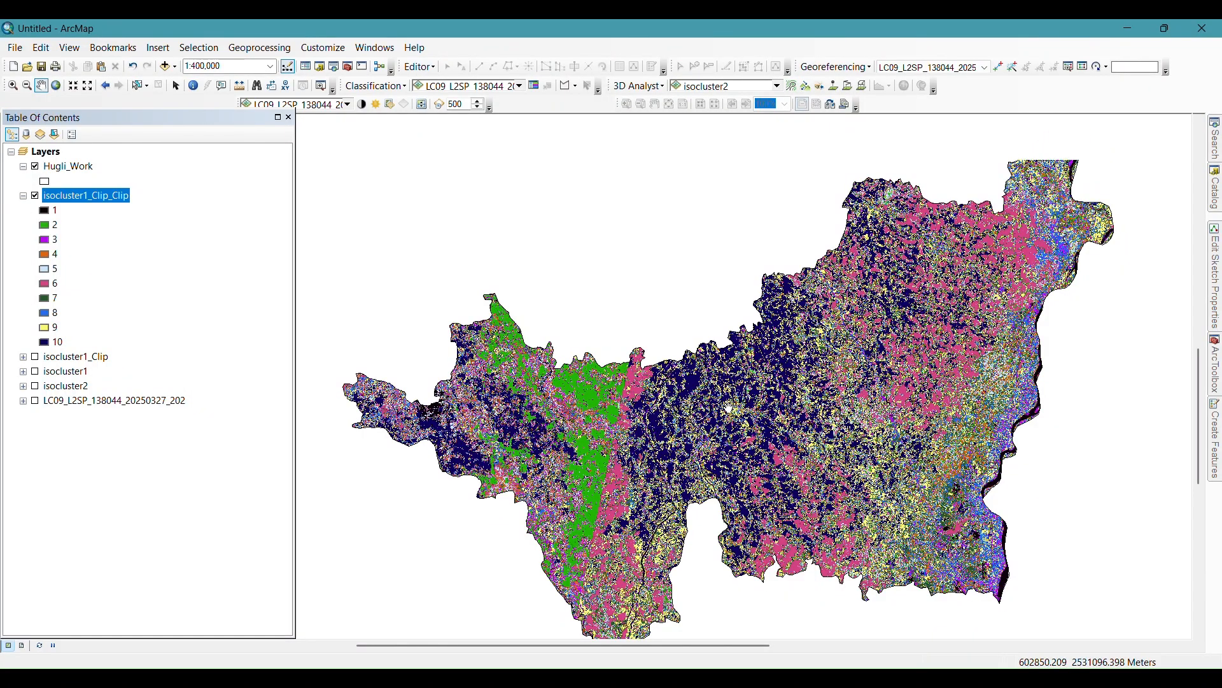
{"action": "scroll", "coordinate": [729, 406], "scroll_direction": "down", "scroll_amount": 1}
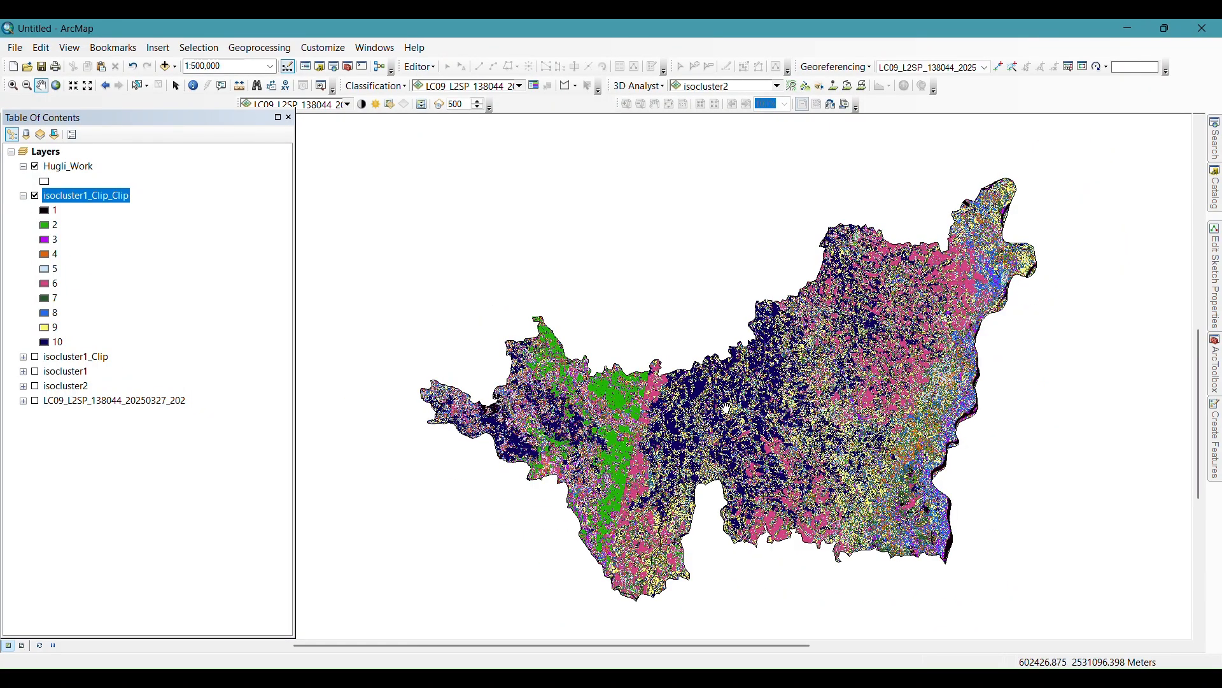
Step: Add the Hooghly_FCC.tif raster from the D:\GIS WORKS\WORKS folder to the map
{"action": "left_click", "coordinate": [174, 66]}
{"action": "left_click", "coordinate": [204, 83]}
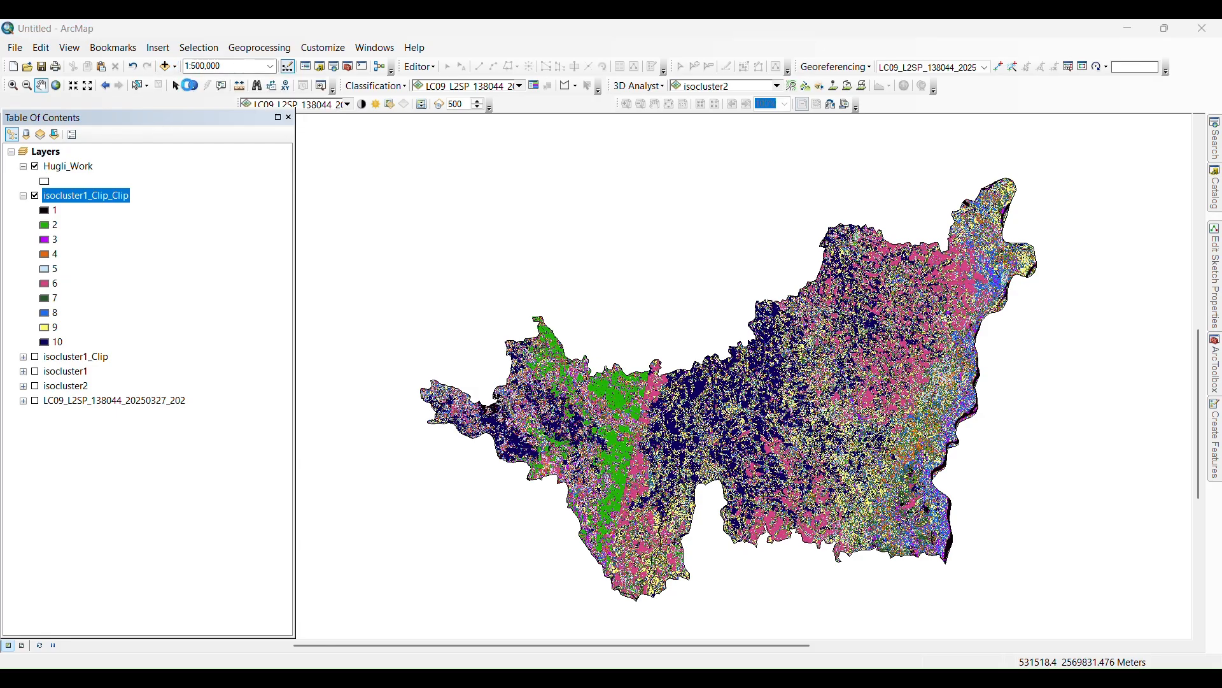
{"action": "left_click", "coordinate": [613, 247]}
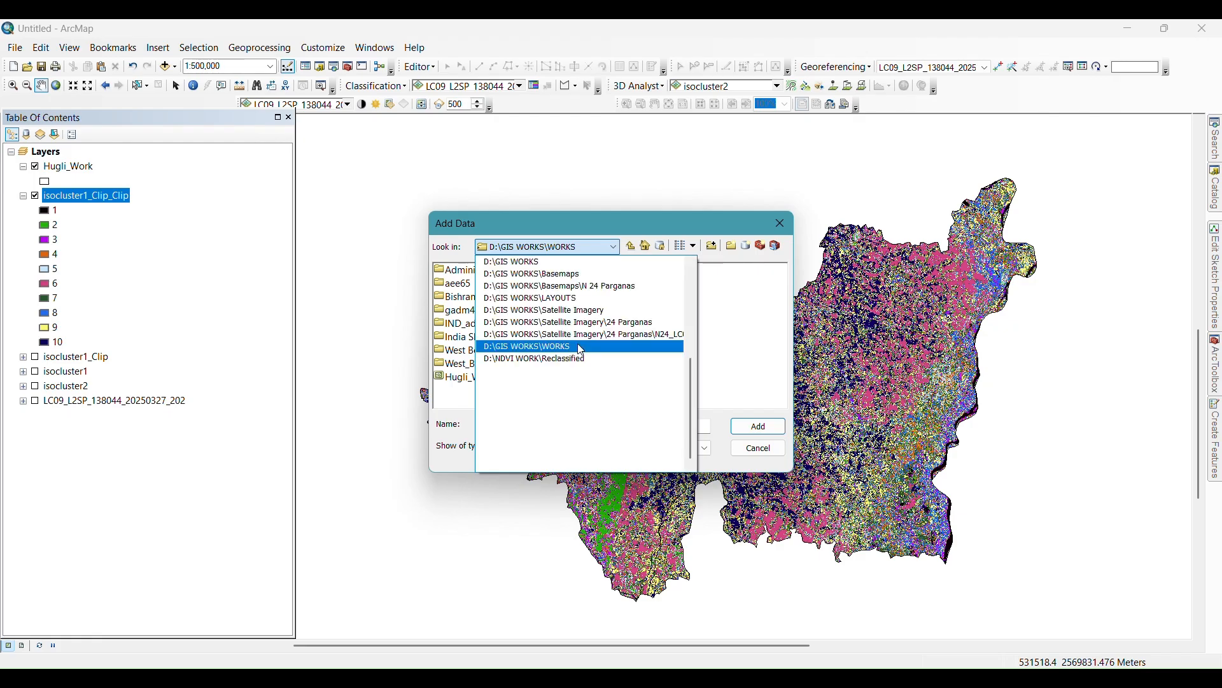
{"action": "left_click", "coordinate": [580, 347]}
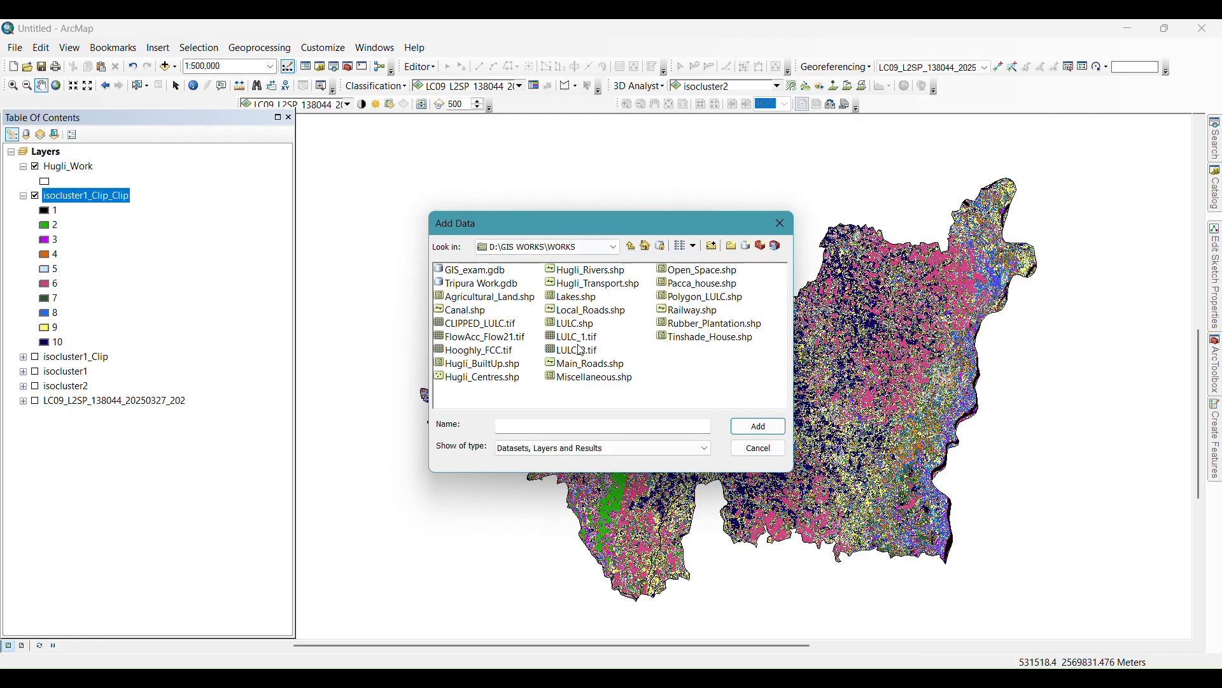
{"action": "left_click", "coordinate": [508, 352]}
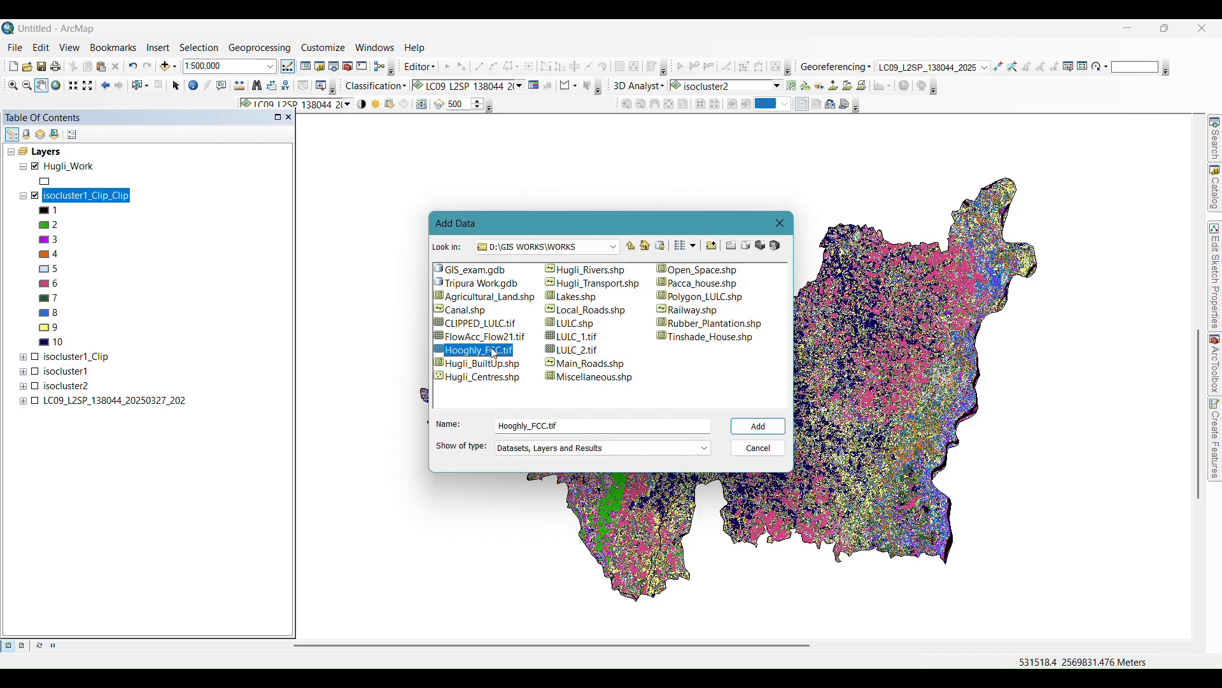
{"action": "left_click", "coordinate": [757, 428]}
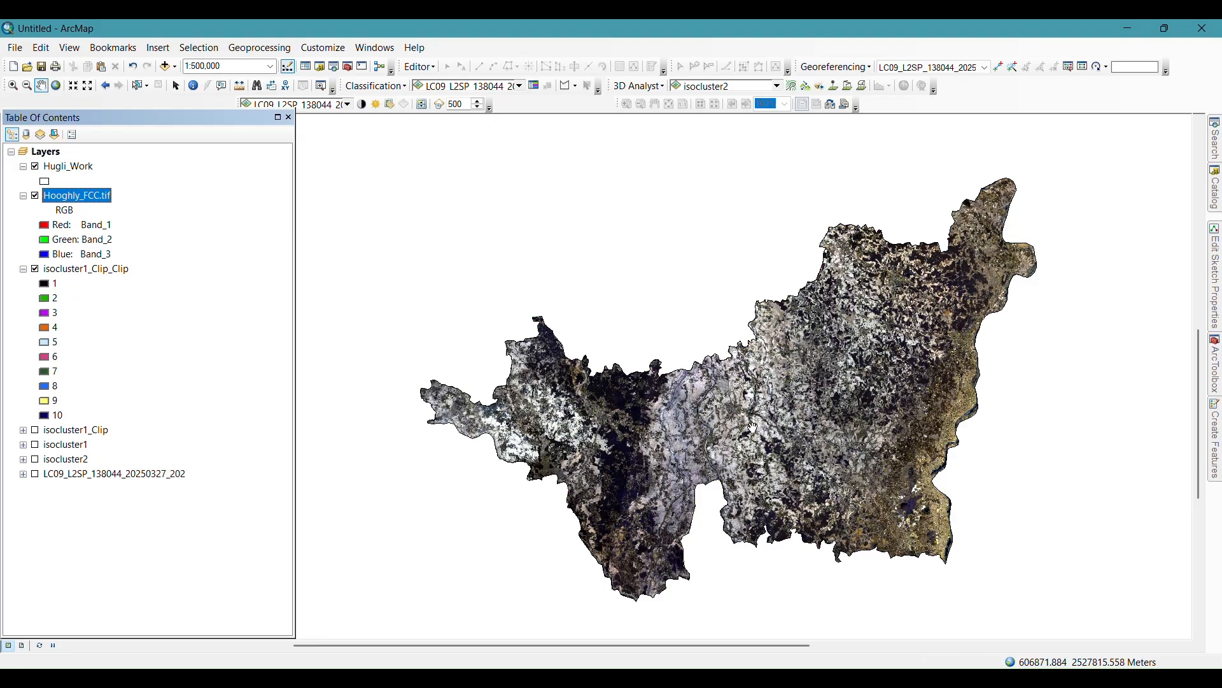
Step: Display Hooghly_FCC.tif as a false-colour composite with Band_5 in the red channel and Band_4 in the green channel
{"action": "left_click", "coordinate": [76, 196]}
{"action": "double_click", "coordinate": [76, 196]}
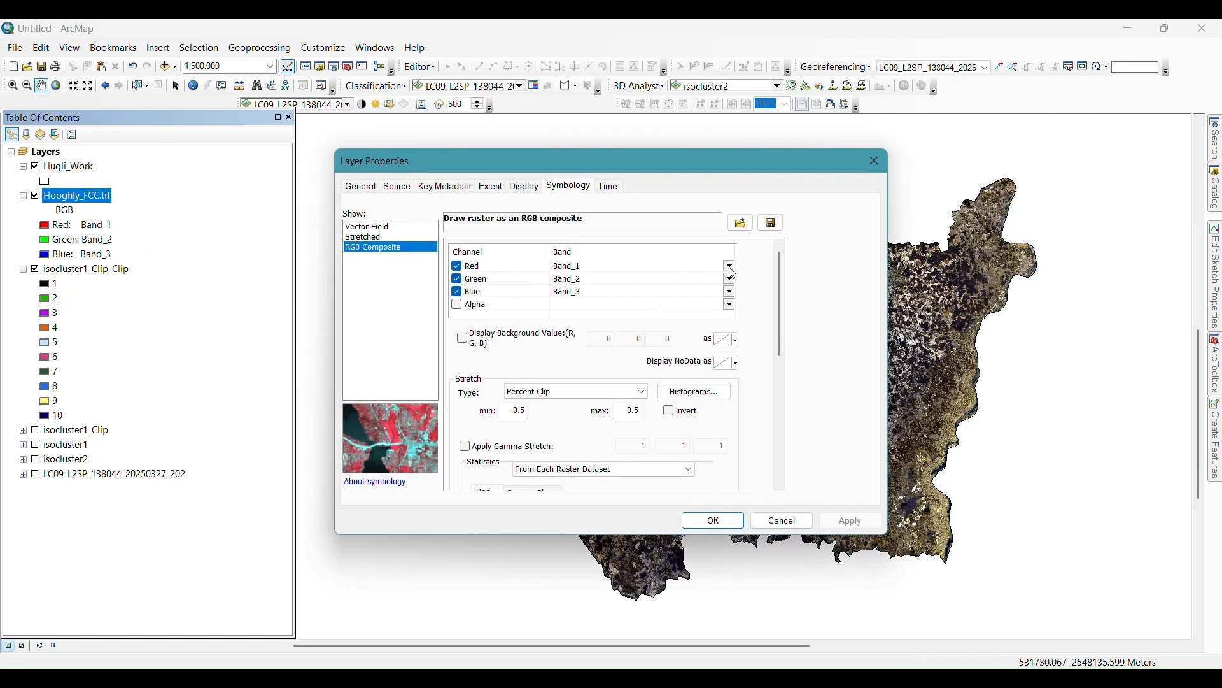
{"action": "left_click", "coordinate": [733, 268]}
{"action": "left_click", "coordinate": [632, 339]}
{"action": "left_click", "coordinate": [730, 280]}
{"action": "left_click", "coordinate": [641, 339]}
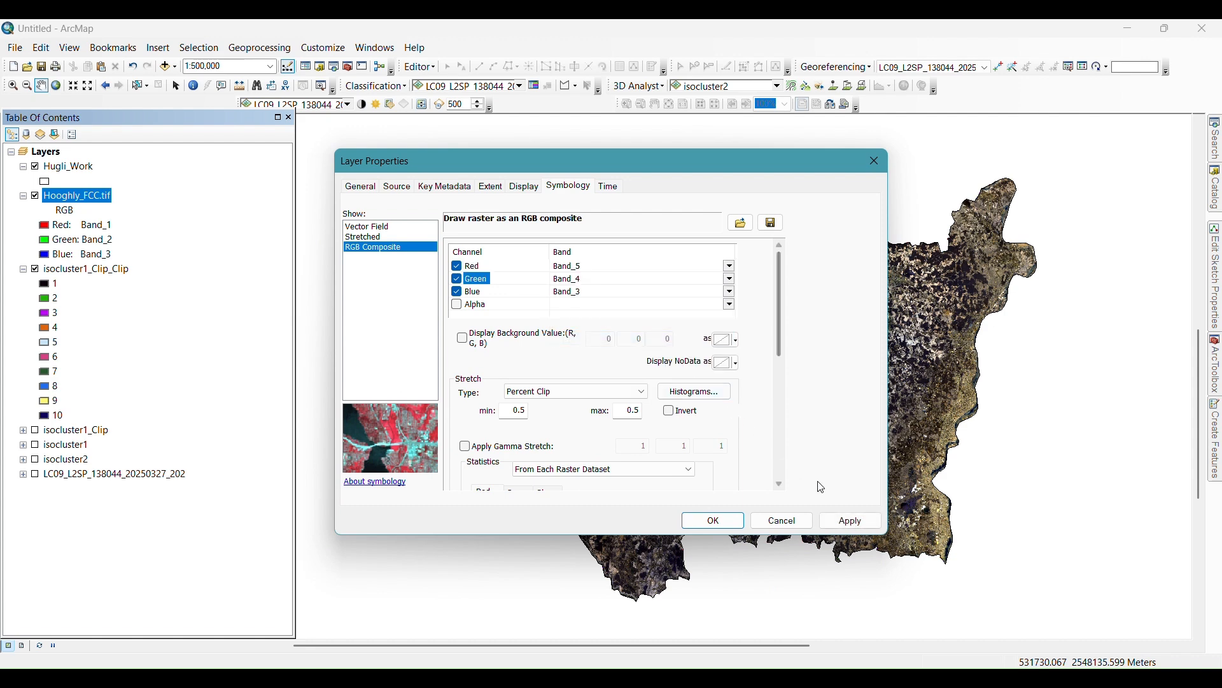
{"action": "left_click", "coordinate": [846, 523]}
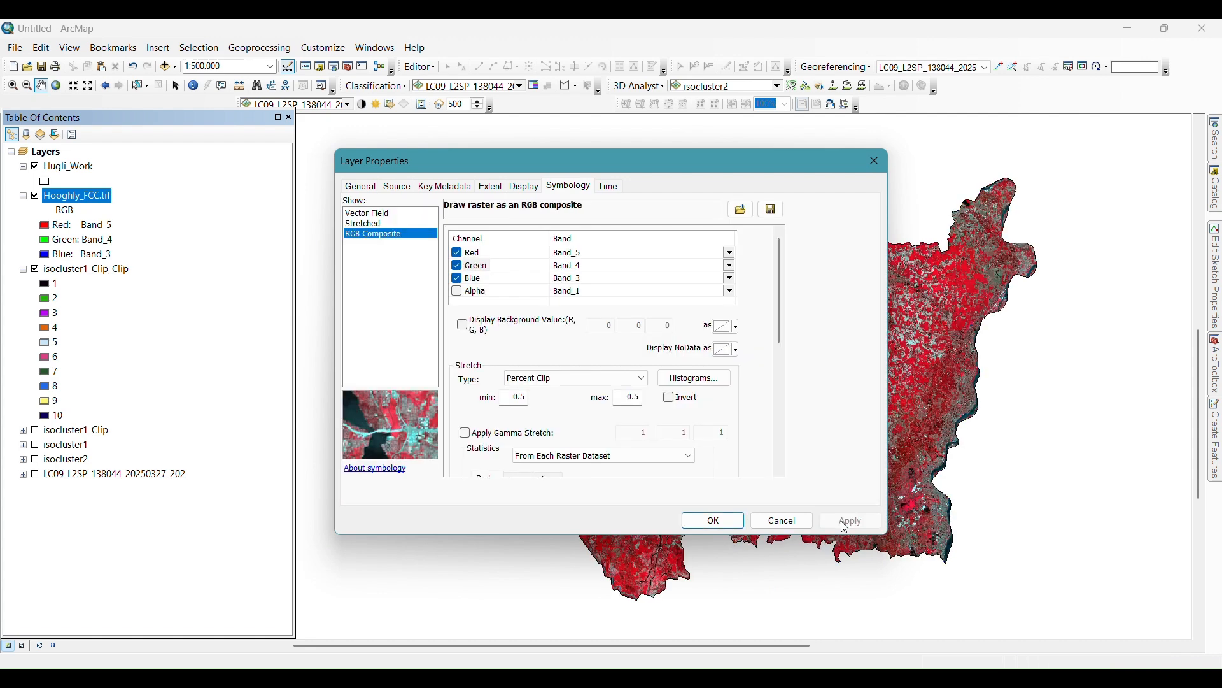
{"action": "left_click", "coordinate": [714, 520]}
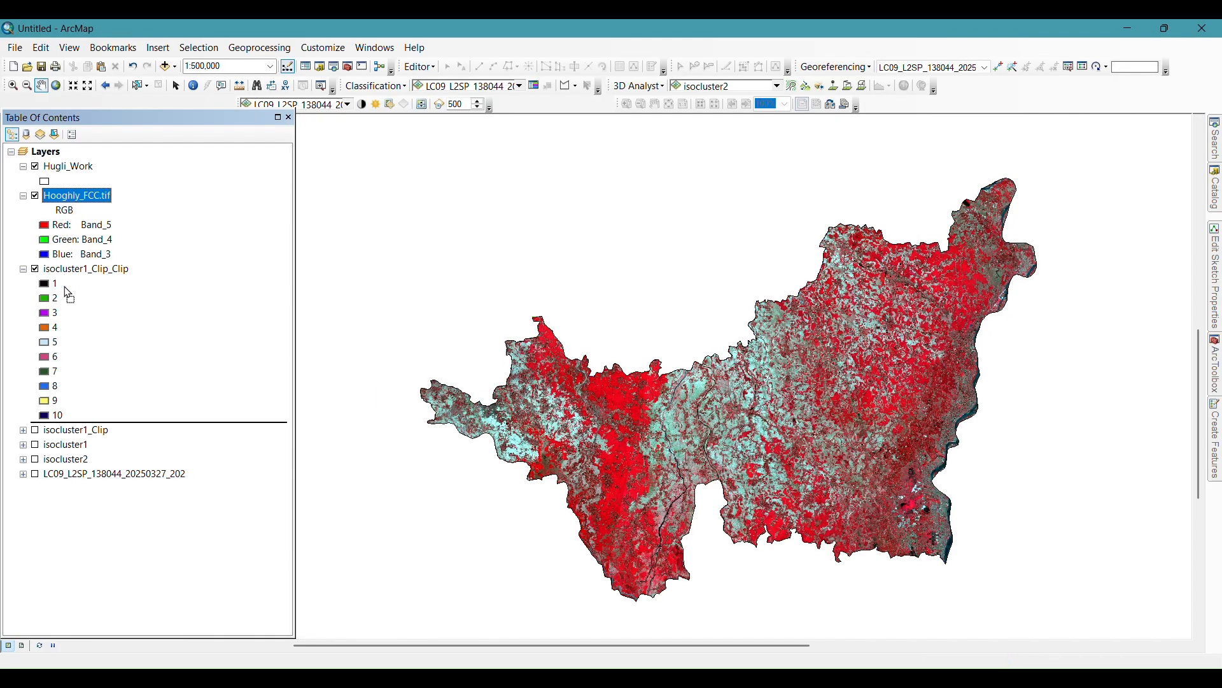
Step: Move Hooghly_FCC.tif below isocluster1_Clip_Clip and switch the classified layer off and on to compare the two
{"action": "left_click_drag", "start_coordinate": [64, 286], "coordinate": [65, 288]}
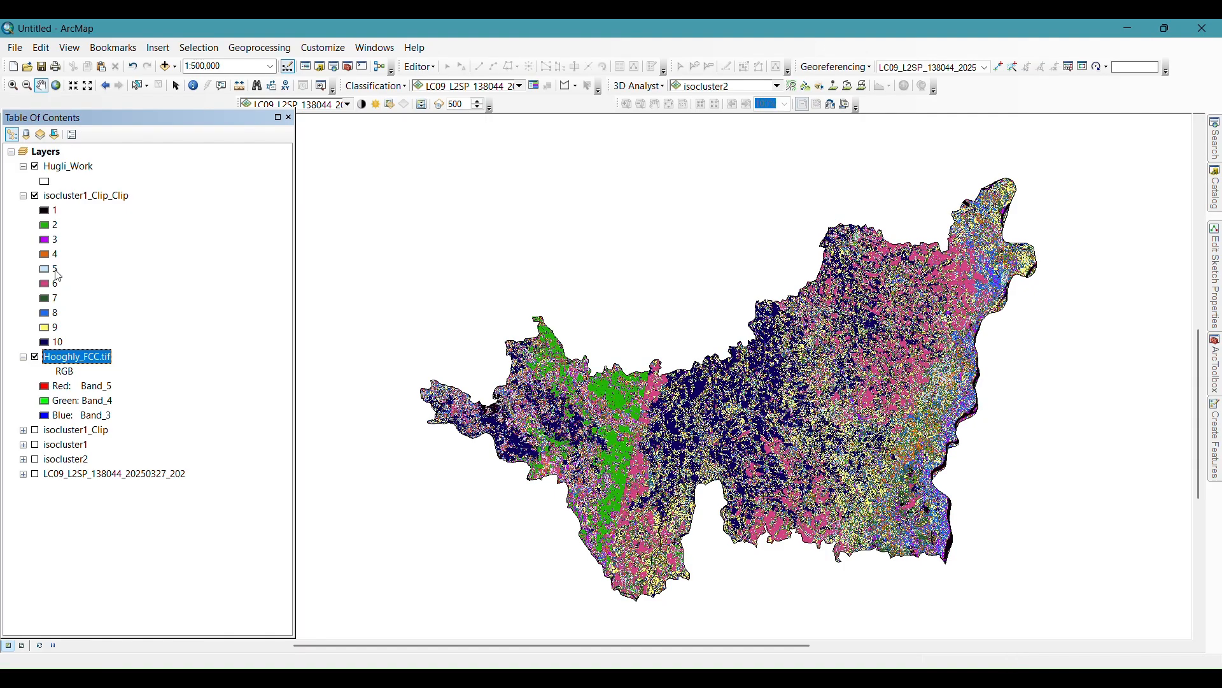
{"action": "left_click", "coordinate": [36, 197]}
{"action": "left_click", "coordinate": [35, 196]}
{"action": "left_click", "coordinate": [35, 196]}
{"action": "left_click", "coordinate": [36, 196]}
{"action": "scroll", "coordinate": [630, 447], "scroll_direction": "up", "scroll_amount": 1}
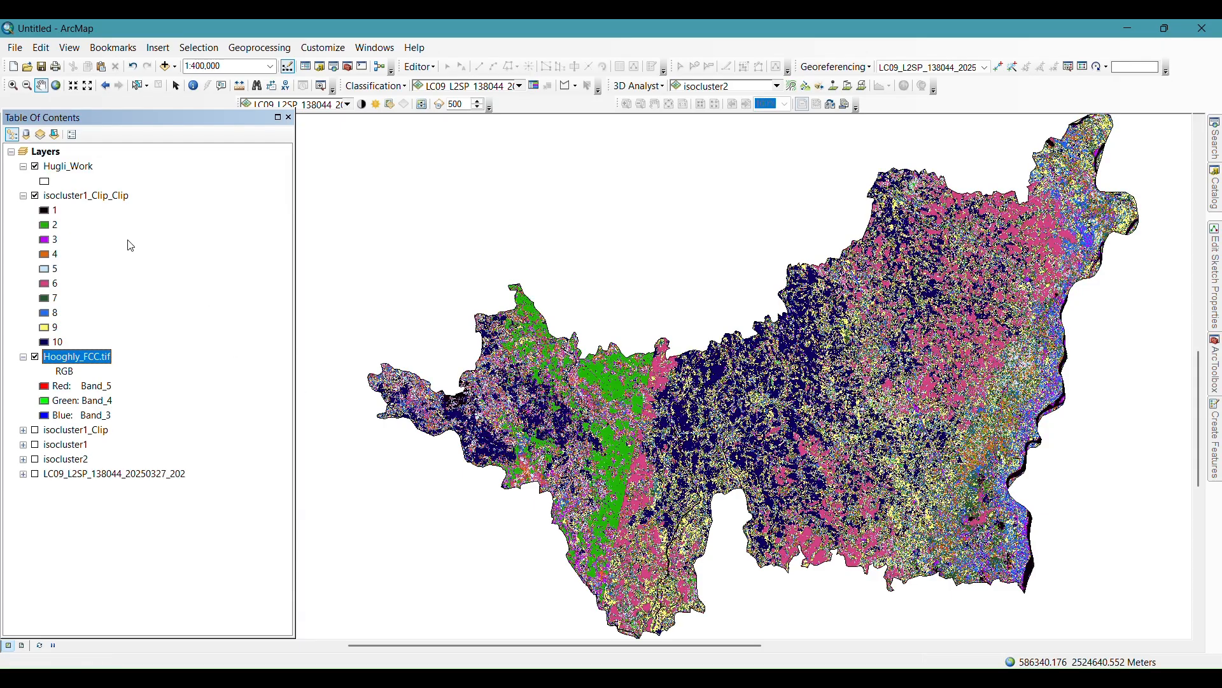
Step: Open the symbol selector for the Hugli_Work layer's single symbol
{"action": "double_click", "coordinate": [51, 168]}
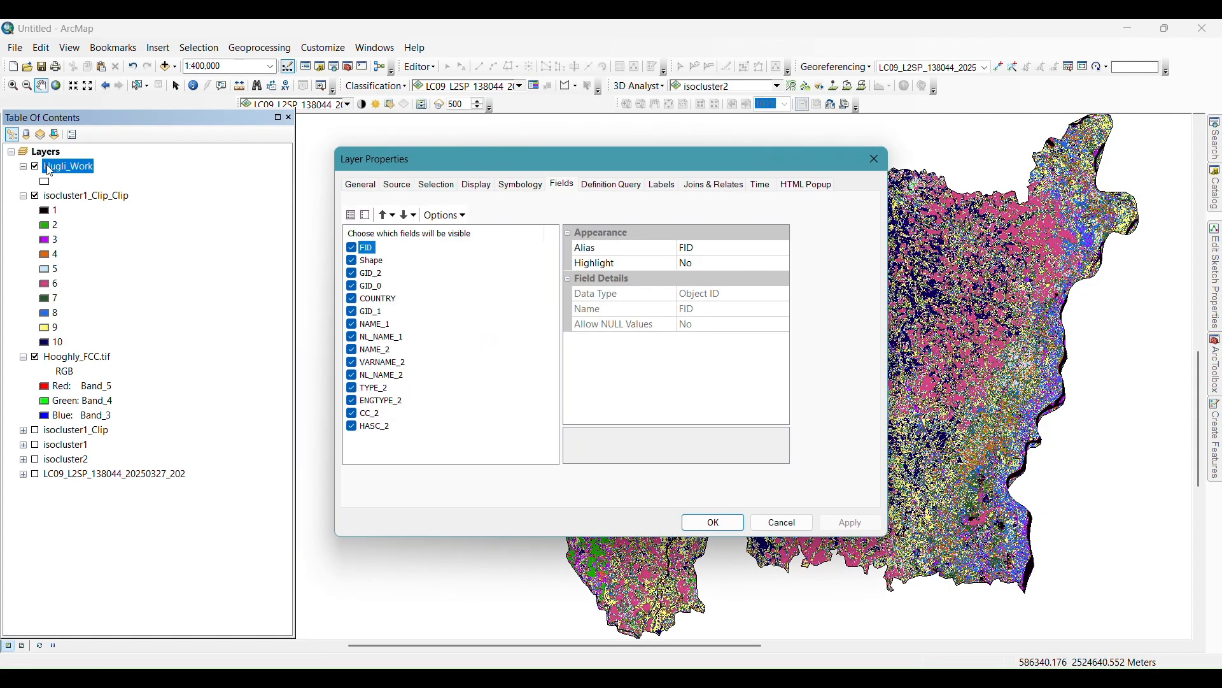
{"action": "left_click", "coordinate": [526, 185]}
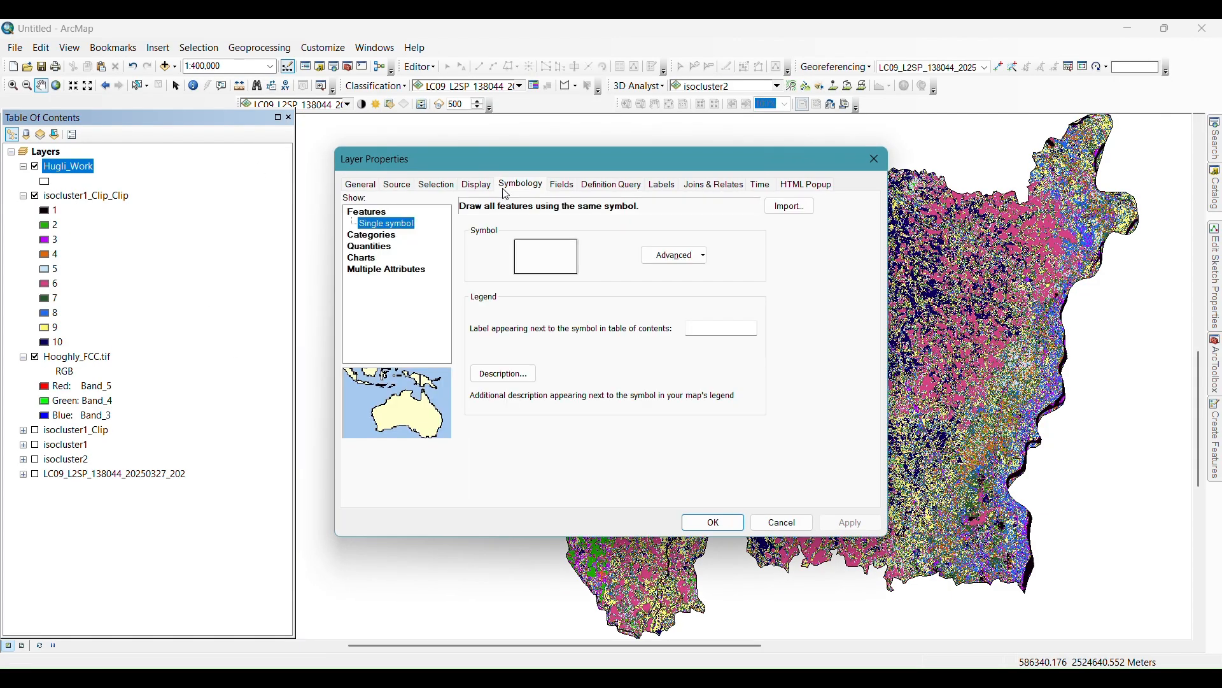
{"action": "left_click", "coordinate": [564, 271]}
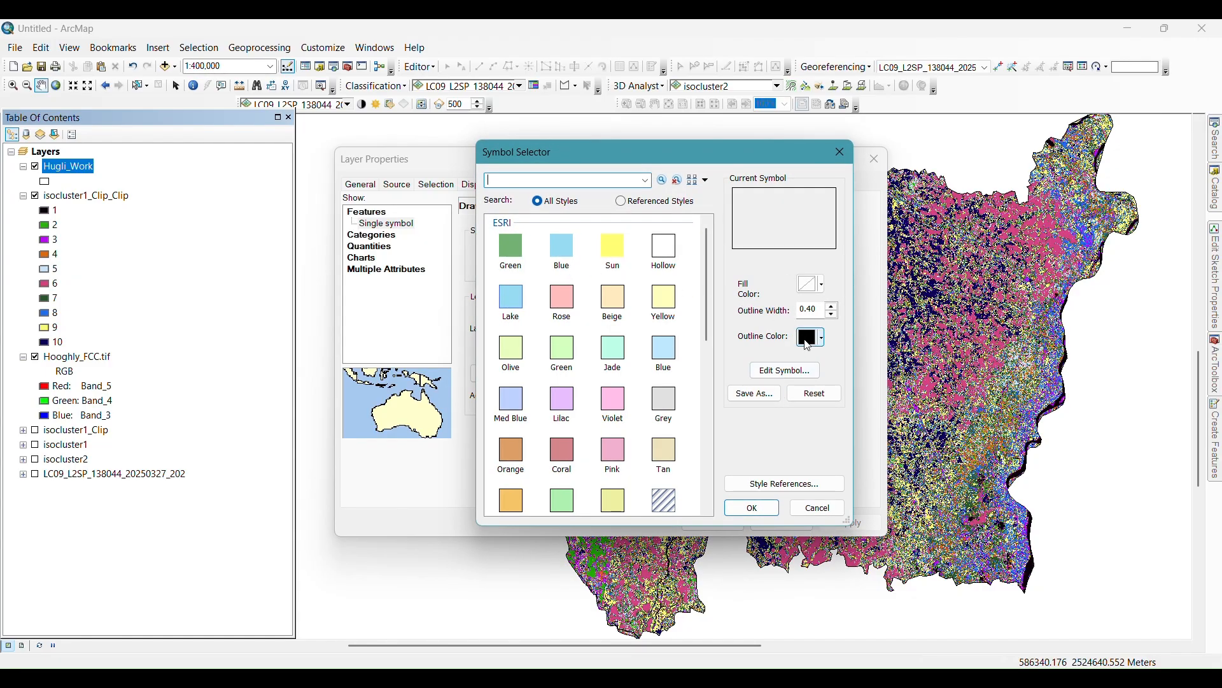
Step: Set the Hugli_Work symbol's outline width to 2
{"action": "left_click", "coordinate": [830, 306]}
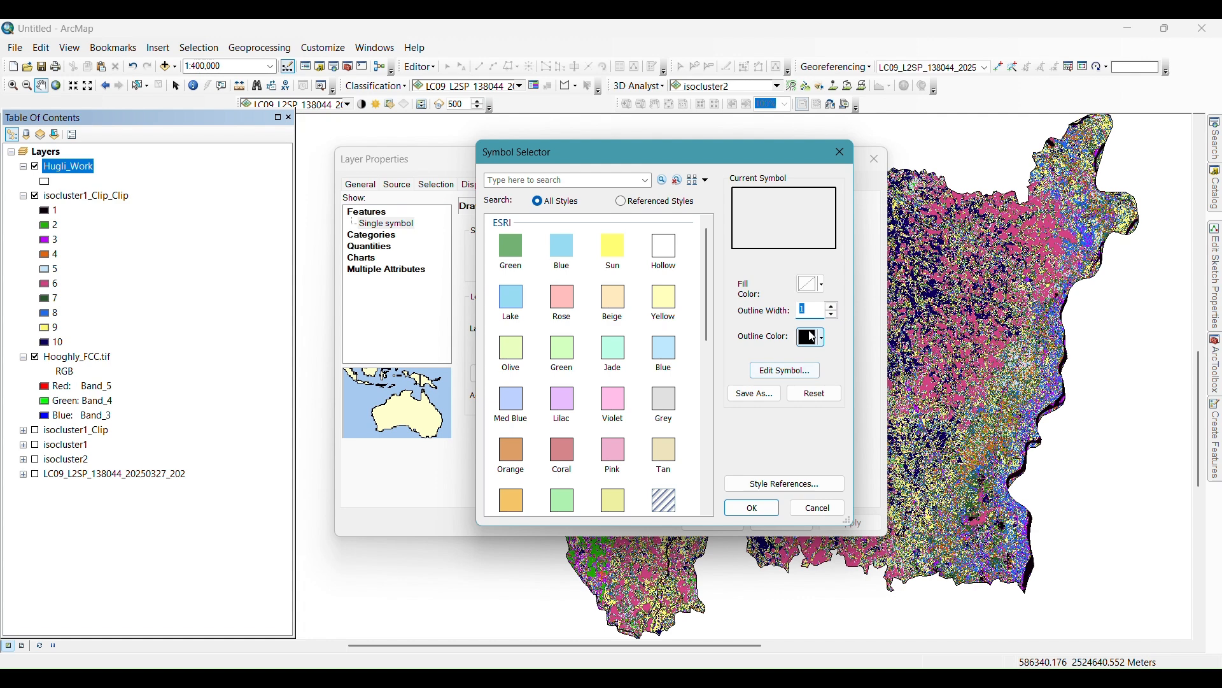
{"action": "left_click", "coordinate": [833, 306]}
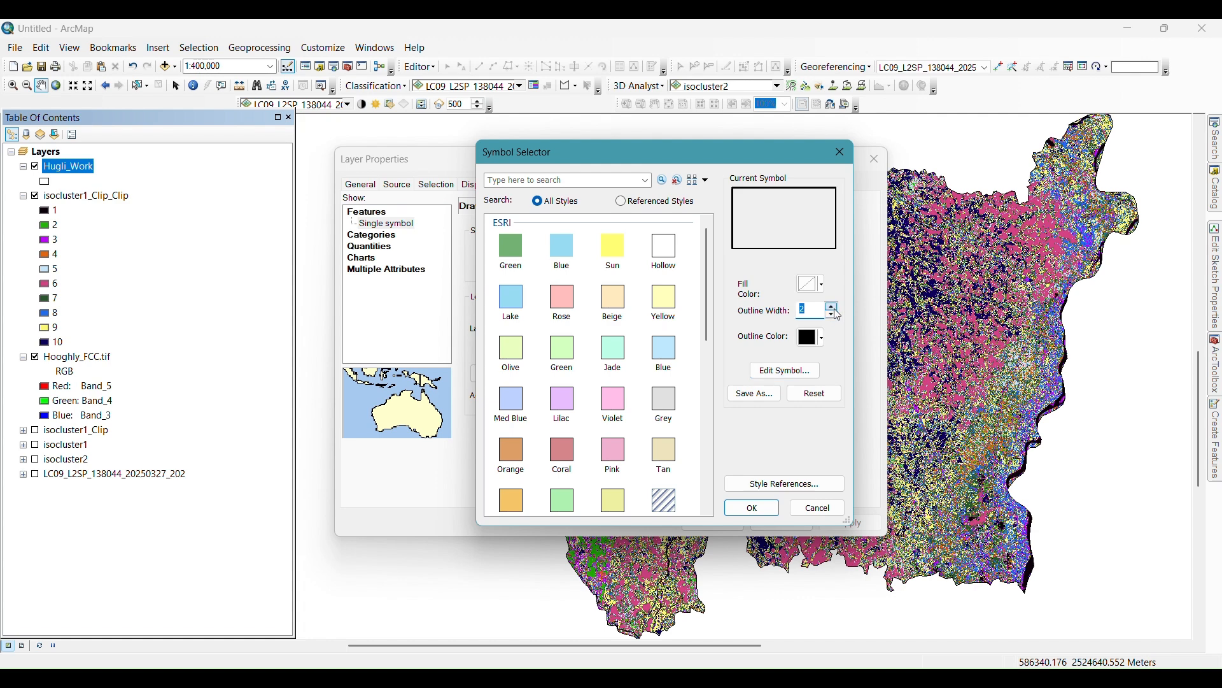
{"action": "left_click", "coordinate": [834, 308]}
{"action": "left_click", "coordinate": [834, 316]}
{"action": "left_click", "coordinate": [834, 315]}
{"action": "left_click", "coordinate": [834, 308]}
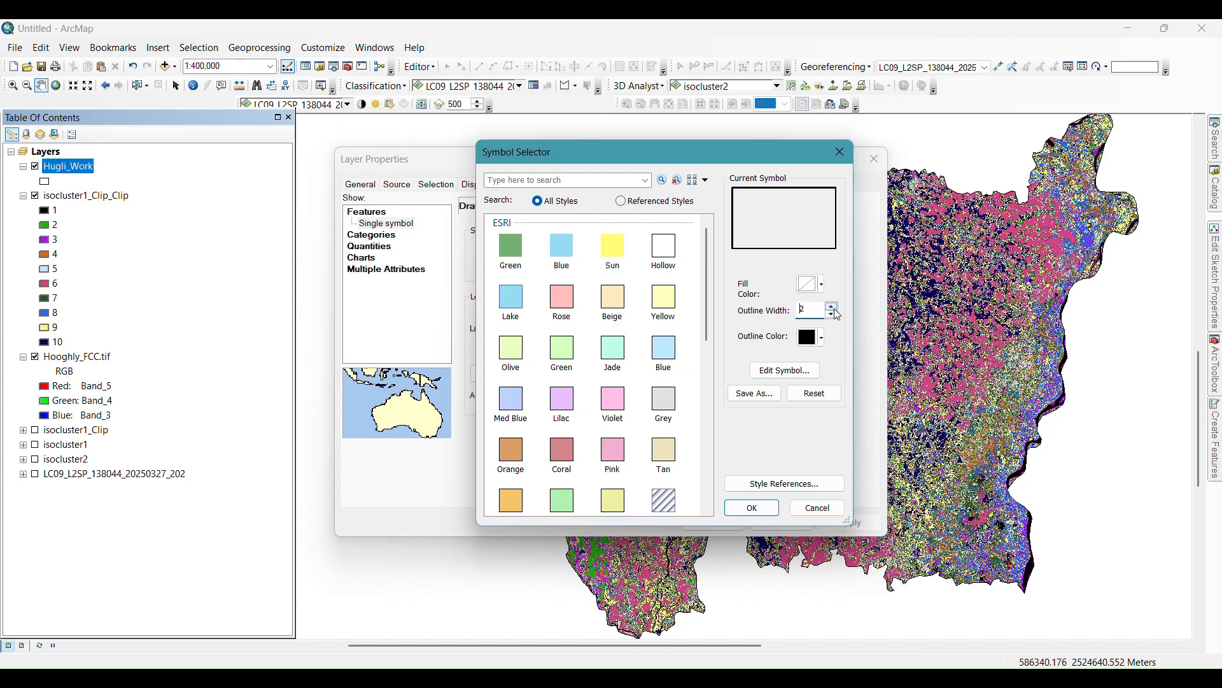
Step: Change the Hugli_Work outline to the Boundary, Military Installation line style and apply it to the layer
{"action": "left_click", "coordinate": [806, 375]}
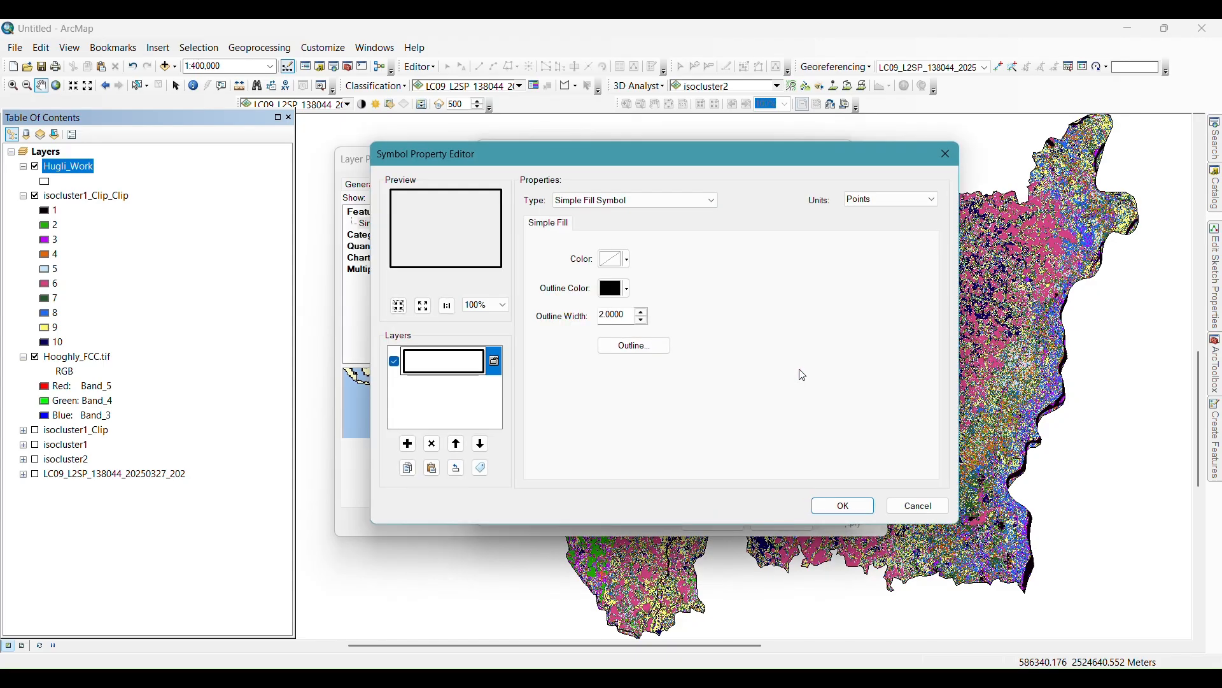
{"action": "left_click", "coordinate": [641, 354]}
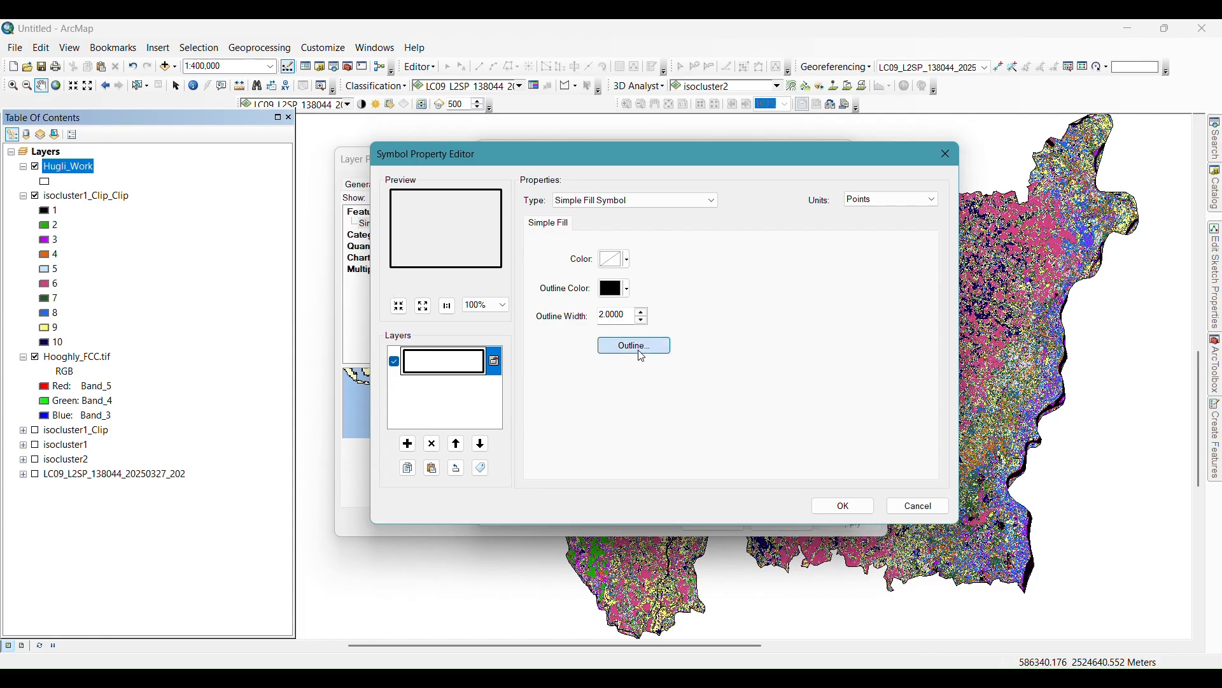
{"action": "scroll", "coordinate": [554, 360], "scroll_direction": "down", "scroll_amount": 1}
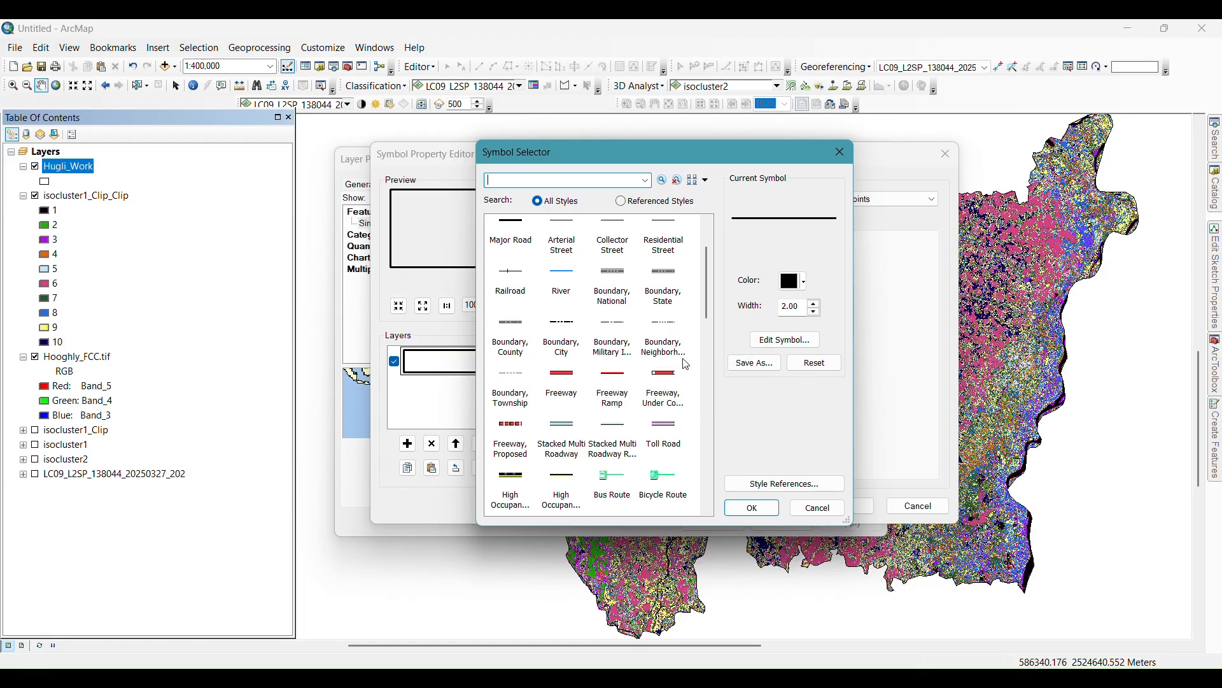
{"action": "scroll", "coordinate": [649, 344], "scroll_direction": "down", "scroll_amount": 1}
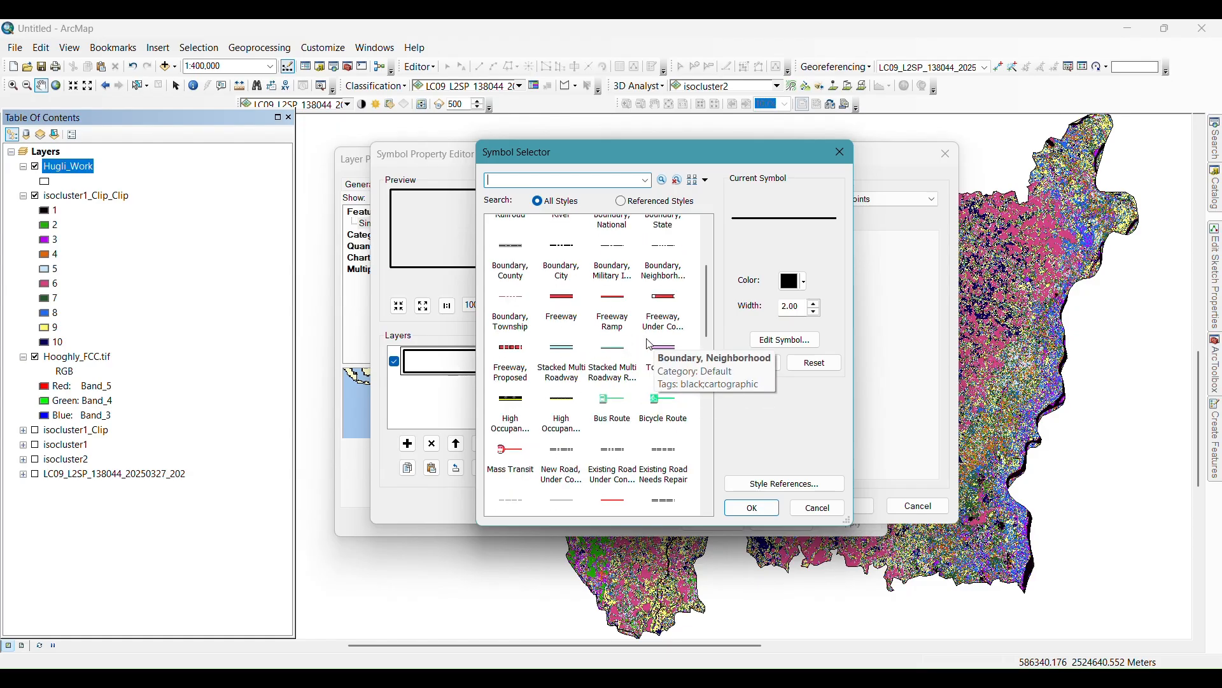
{"action": "scroll", "coordinate": [649, 343], "scroll_direction": "down", "scroll_amount": 1}
{"action": "scroll", "coordinate": [650, 344], "scroll_direction": "down", "scroll_amount": 2}
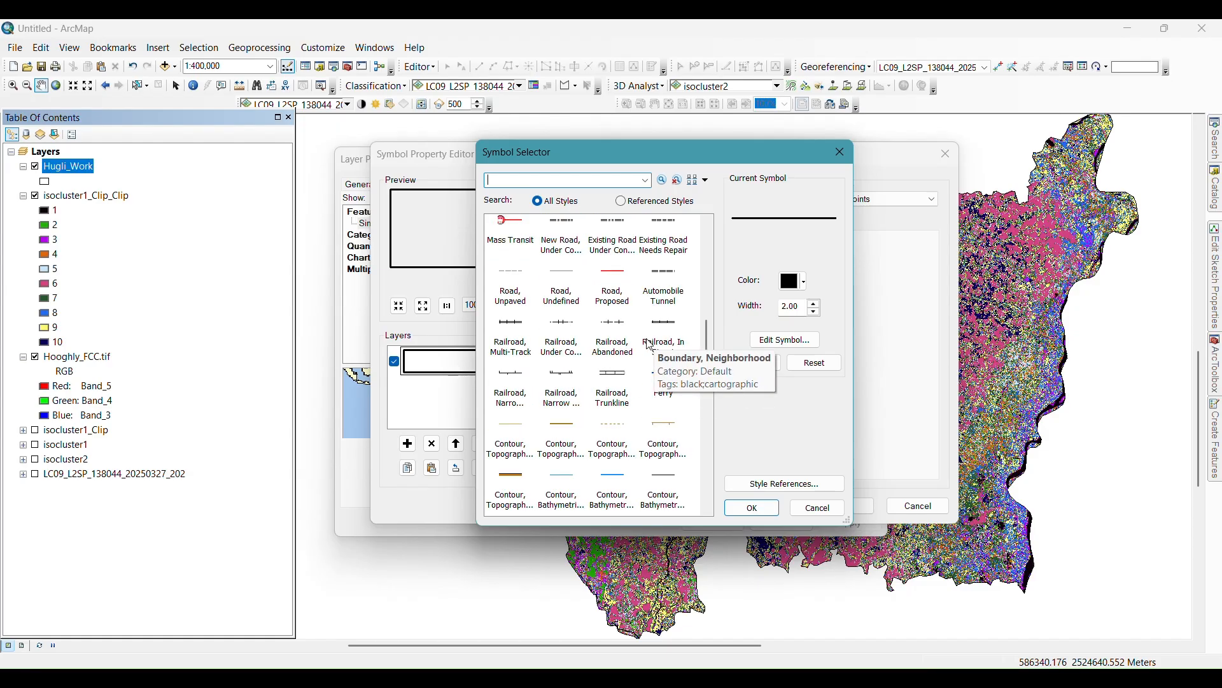
{"action": "scroll", "coordinate": [651, 345], "scroll_direction": "down", "scroll_amount": 1}
{"action": "scroll", "coordinate": [650, 345], "scroll_direction": "down", "scroll_amount": 3}
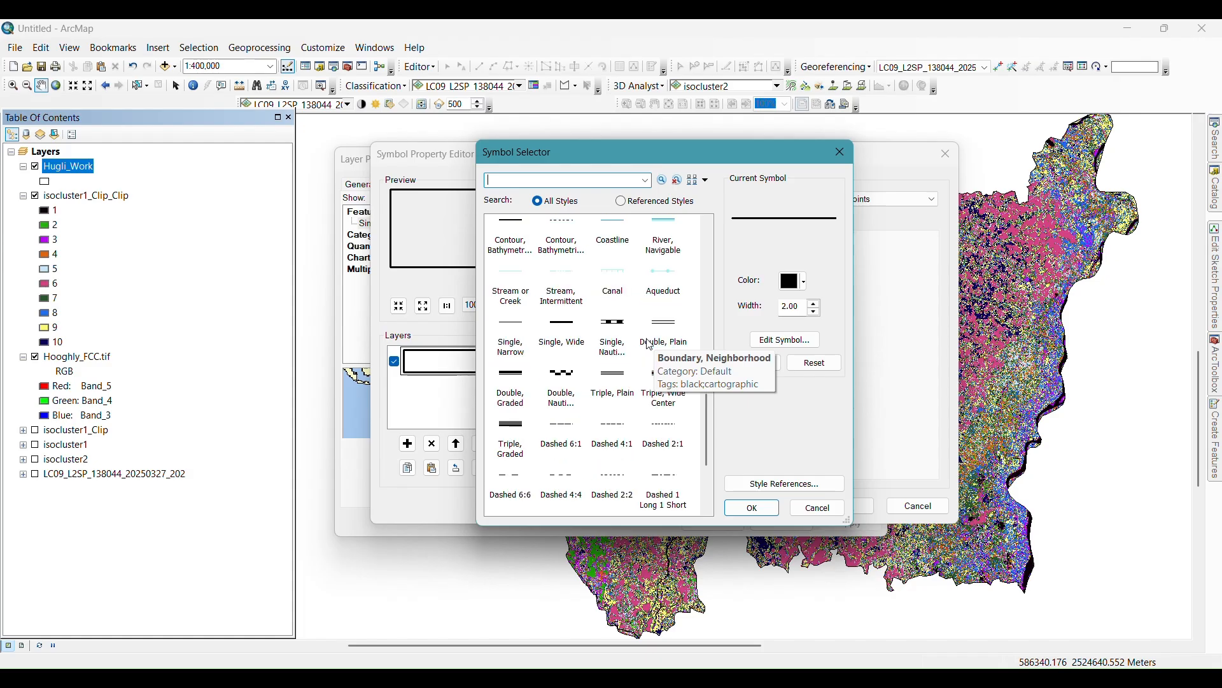
{"action": "scroll", "coordinate": [650, 344], "scroll_direction": "down", "scroll_amount": 2}
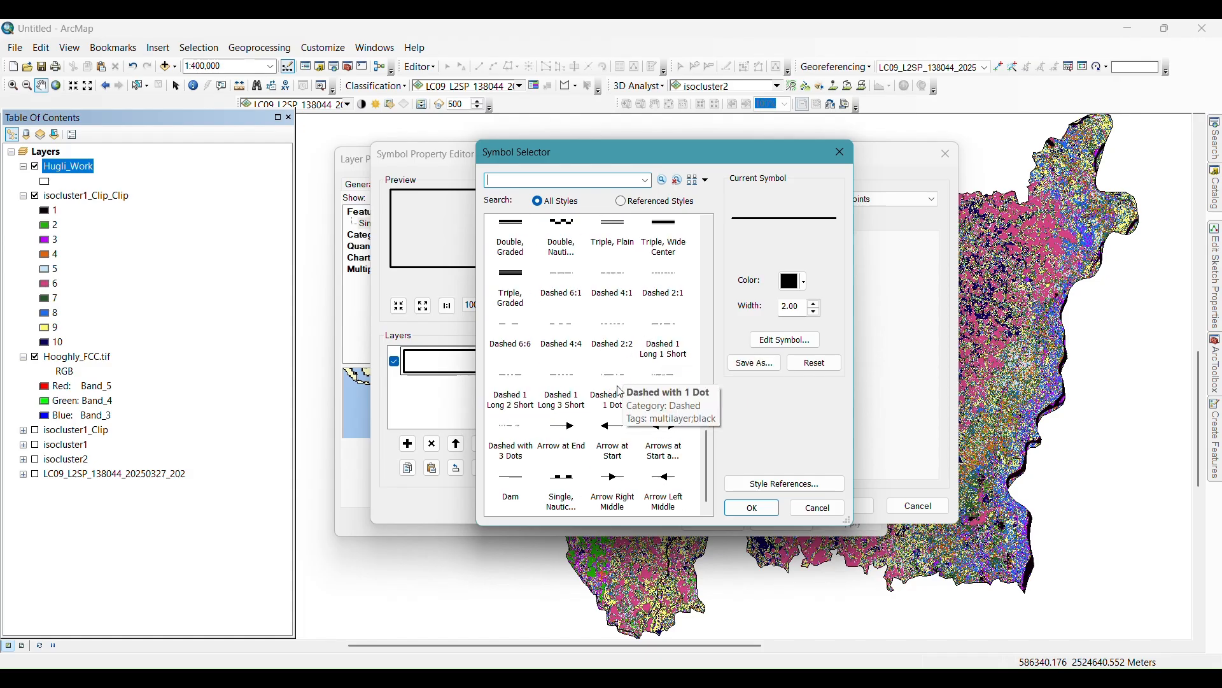
{"action": "scroll", "coordinate": [622, 391], "scroll_direction": "up", "scroll_amount": 1}
{"action": "scroll", "coordinate": [621, 392], "scroll_direction": "up", "scroll_amount": 5}
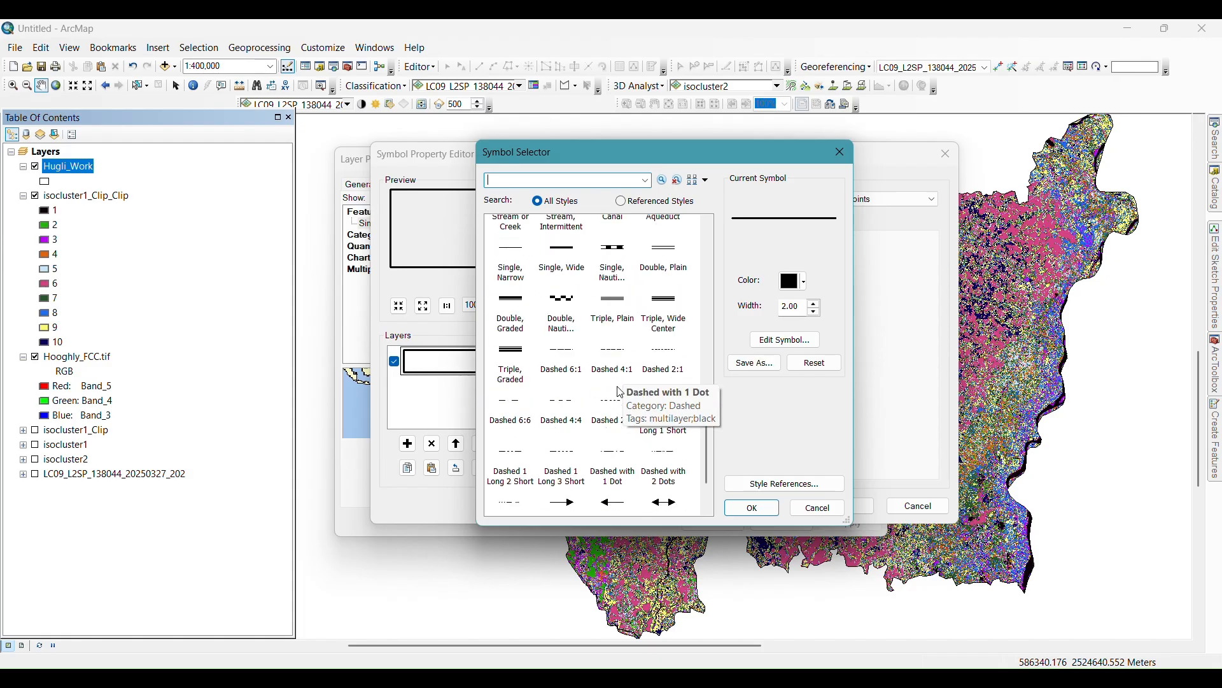
{"action": "scroll", "coordinate": [622, 392], "scroll_direction": "up", "scroll_amount": 2}
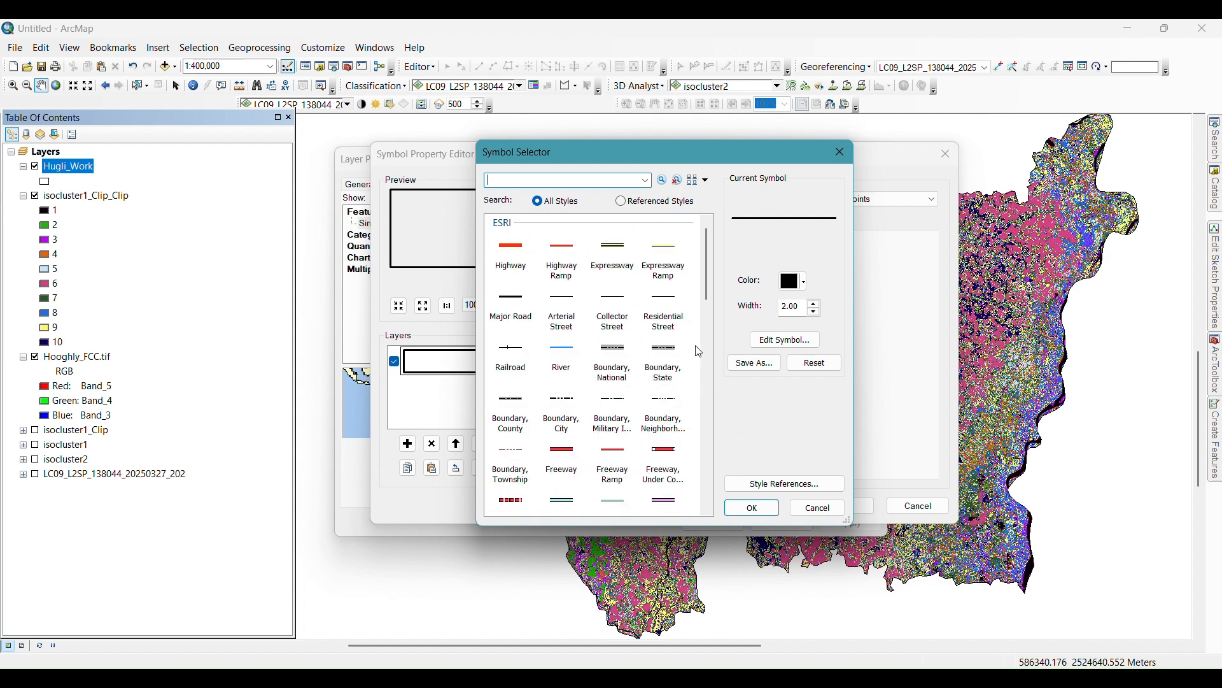
{"action": "left_click", "coordinate": [623, 410]}
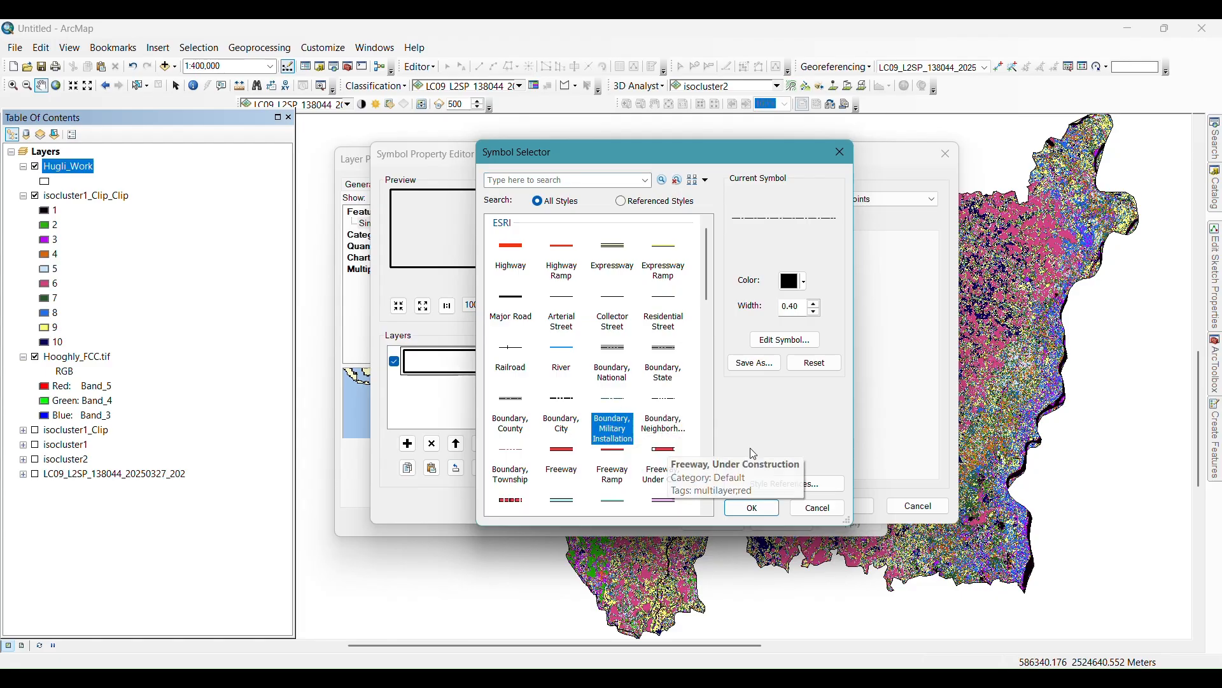
{"action": "left_click", "coordinate": [748, 510]}
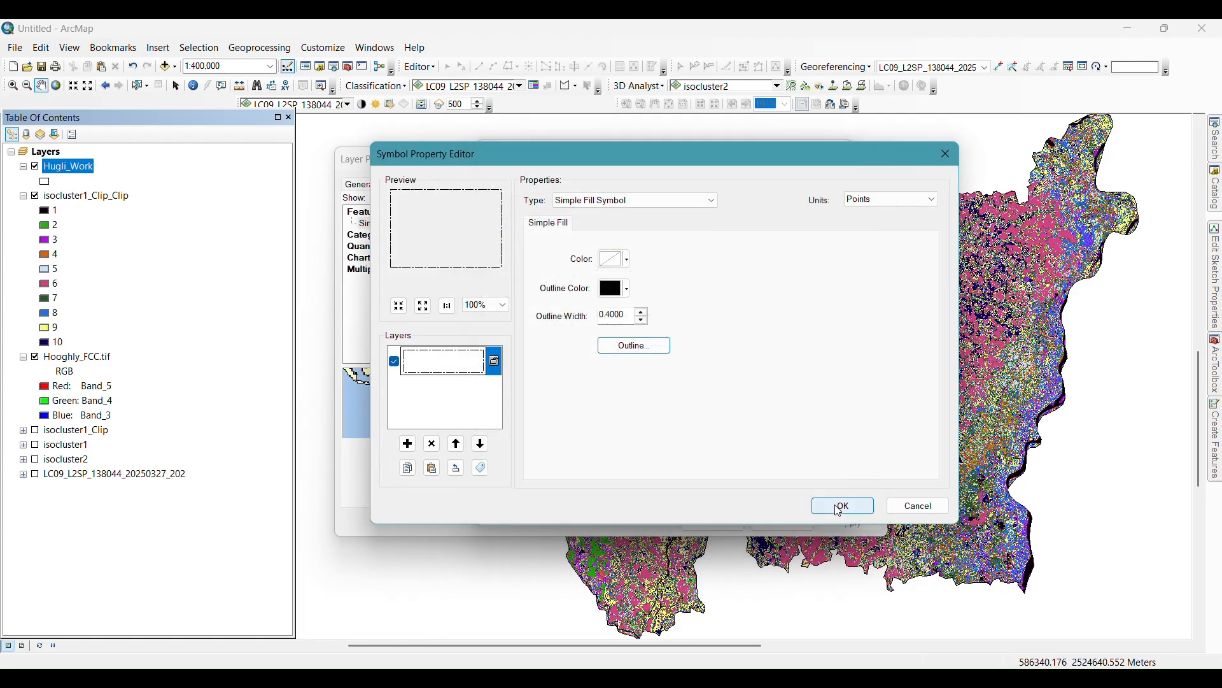
{"action": "left_click", "coordinate": [840, 506]}
{"action": "left_click", "coordinate": [757, 509]}
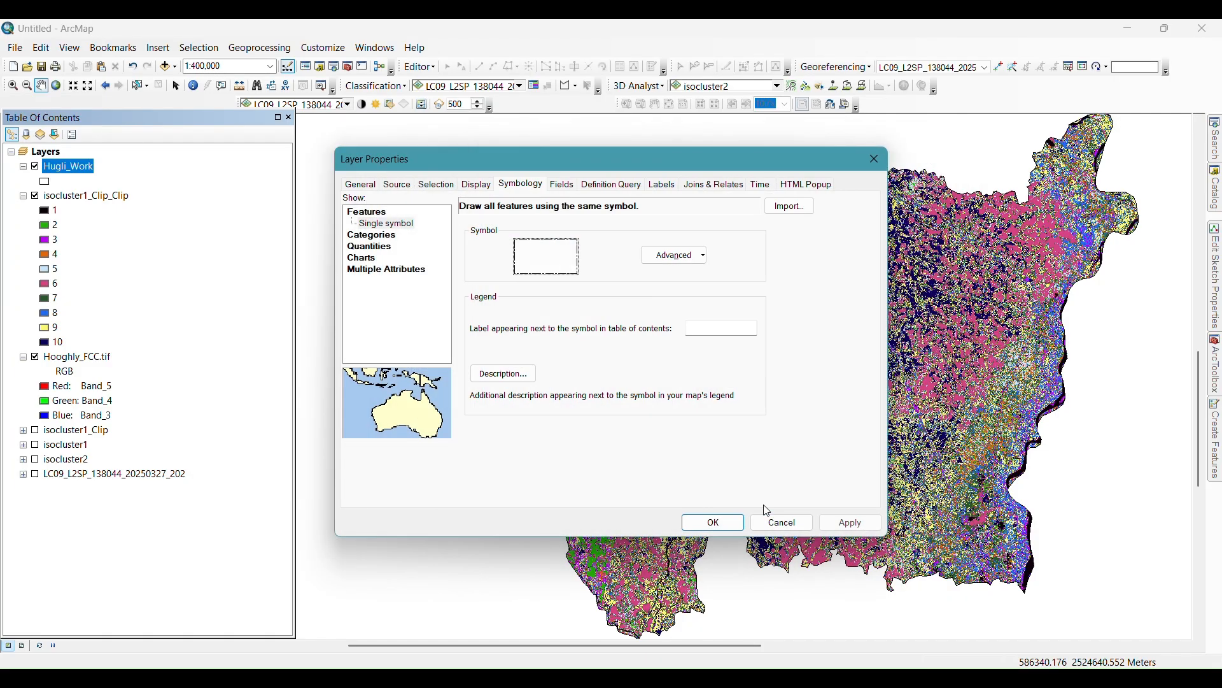
{"action": "left_click", "coordinate": [715, 524]}
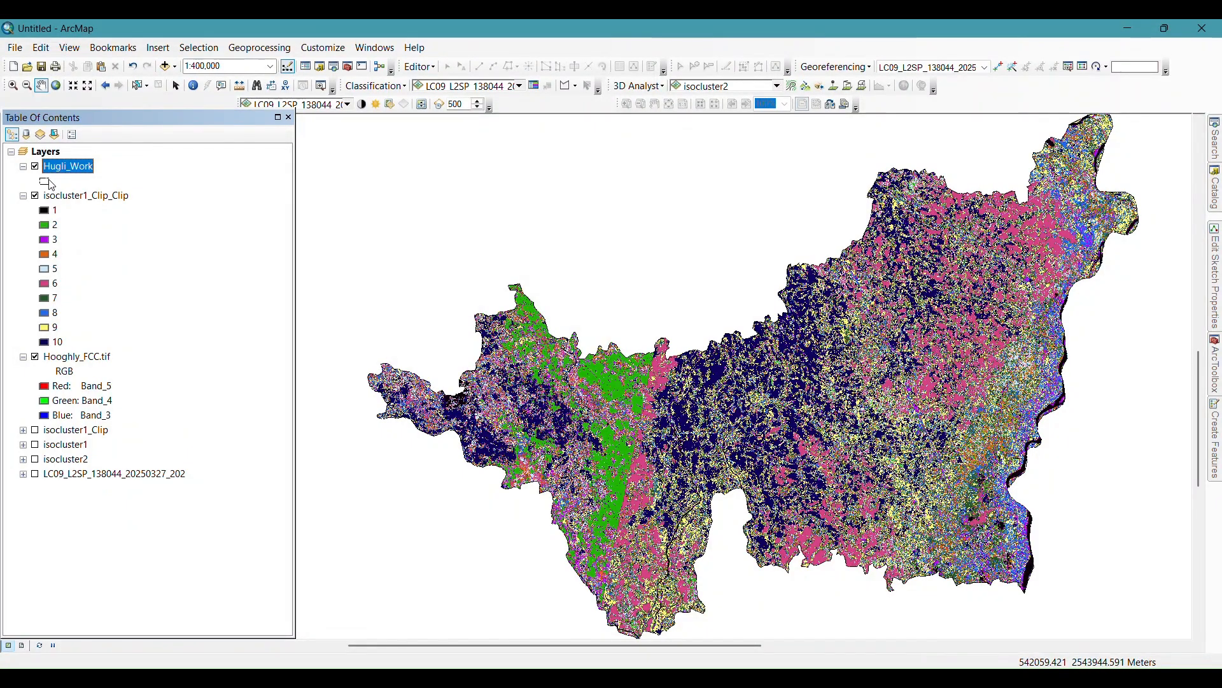
Step: Set the Hugli_Work outline width to 3 and check it with the isocluster1_Clip_Clip layer switched off and on
{"action": "left_click", "coordinate": [46, 181]}
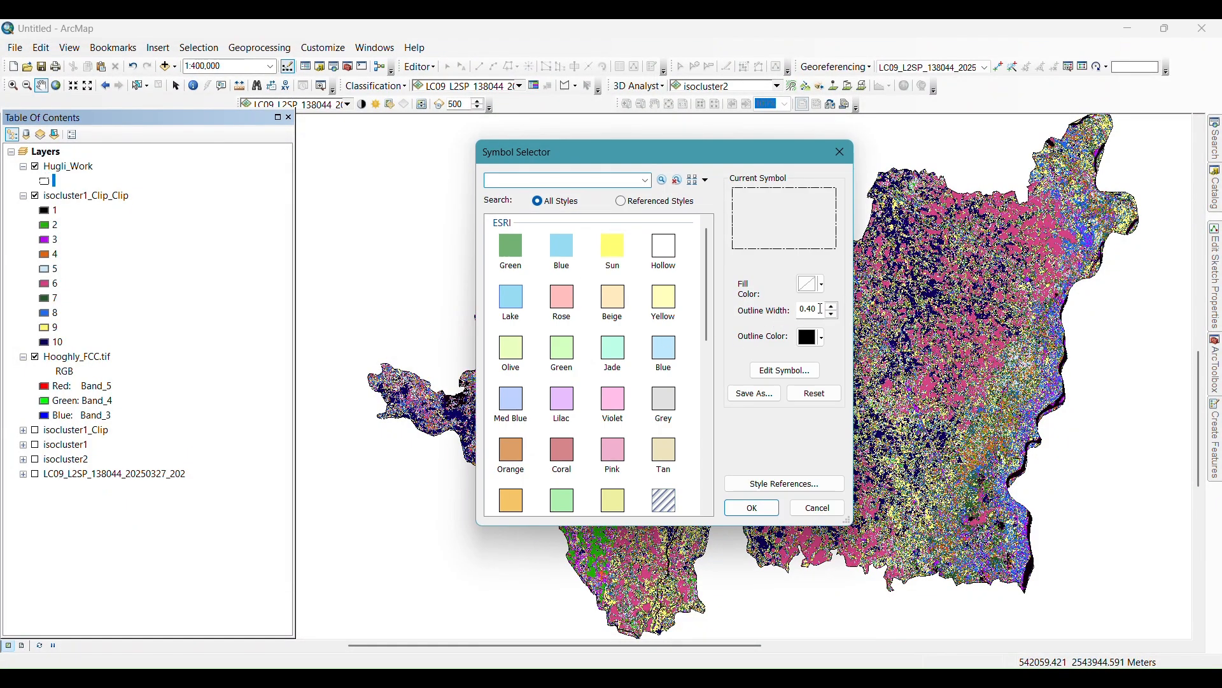
{"action": "left_click", "coordinate": [832, 307]}
{"action": "left_click", "coordinate": [832, 306]}
{"action": "left_click", "coordinate": [832, 306]}
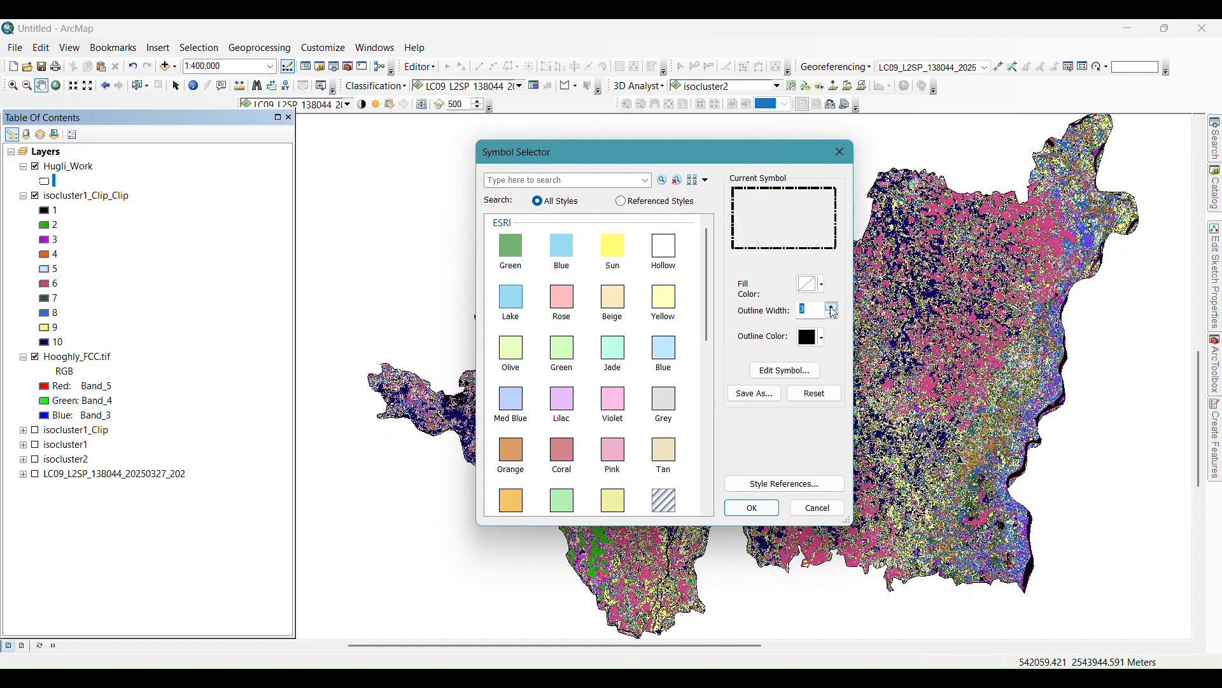
{"action": "left_click", "coordinate": [752, 507]}
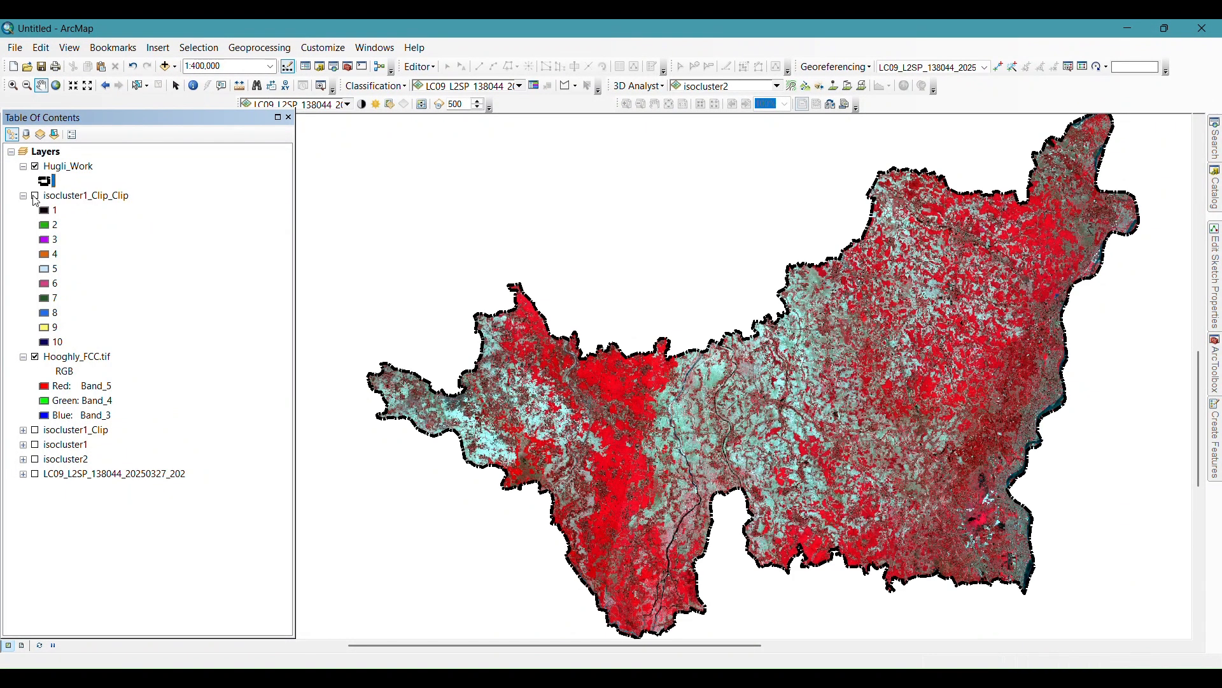
{"action": "left_click", "coordinate": [35, 197]}
Step: Set the Hugli_Work boundary's outline width to 2
{"action": "left_click", "coordinate": [45, 182]}
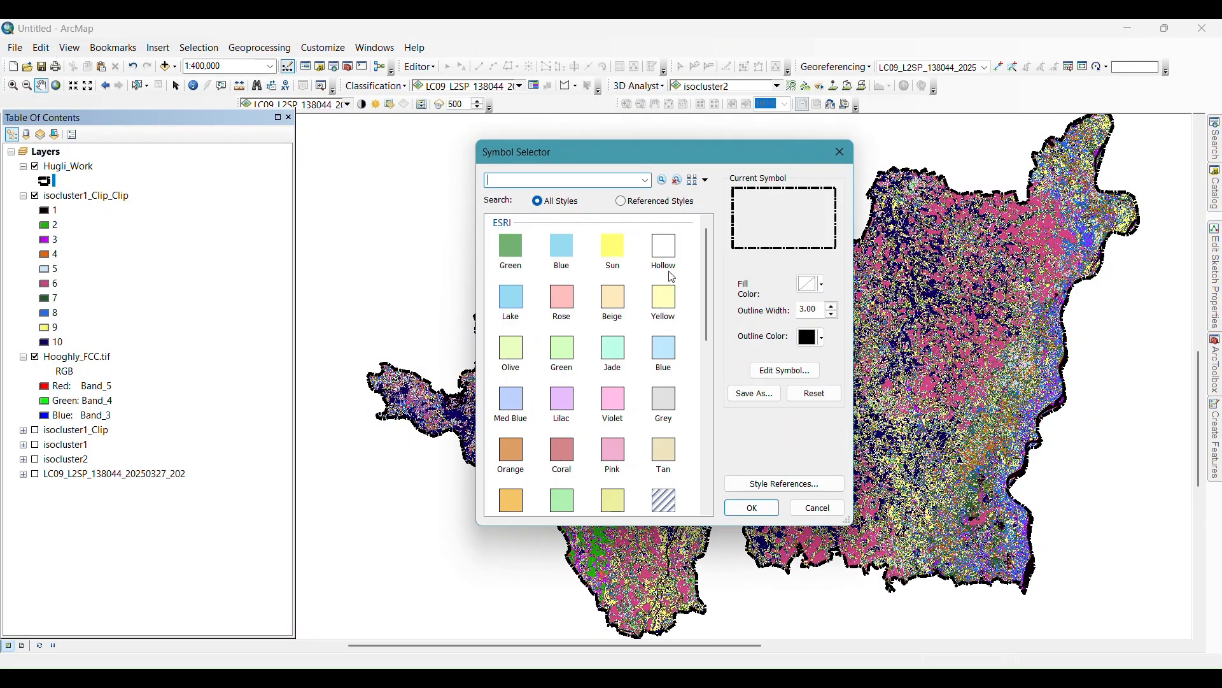
{"action": "left_click", "coordinate": [833, 314]}
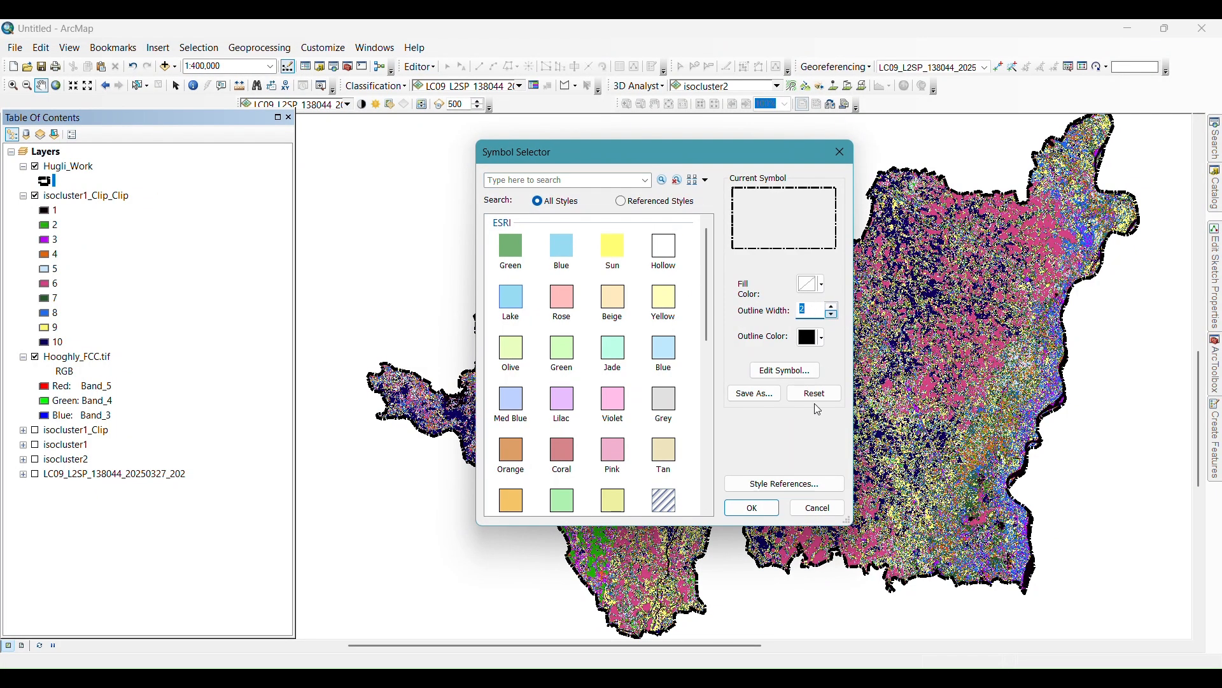
{"action": "left_click", "coordinate": [752, 507]}
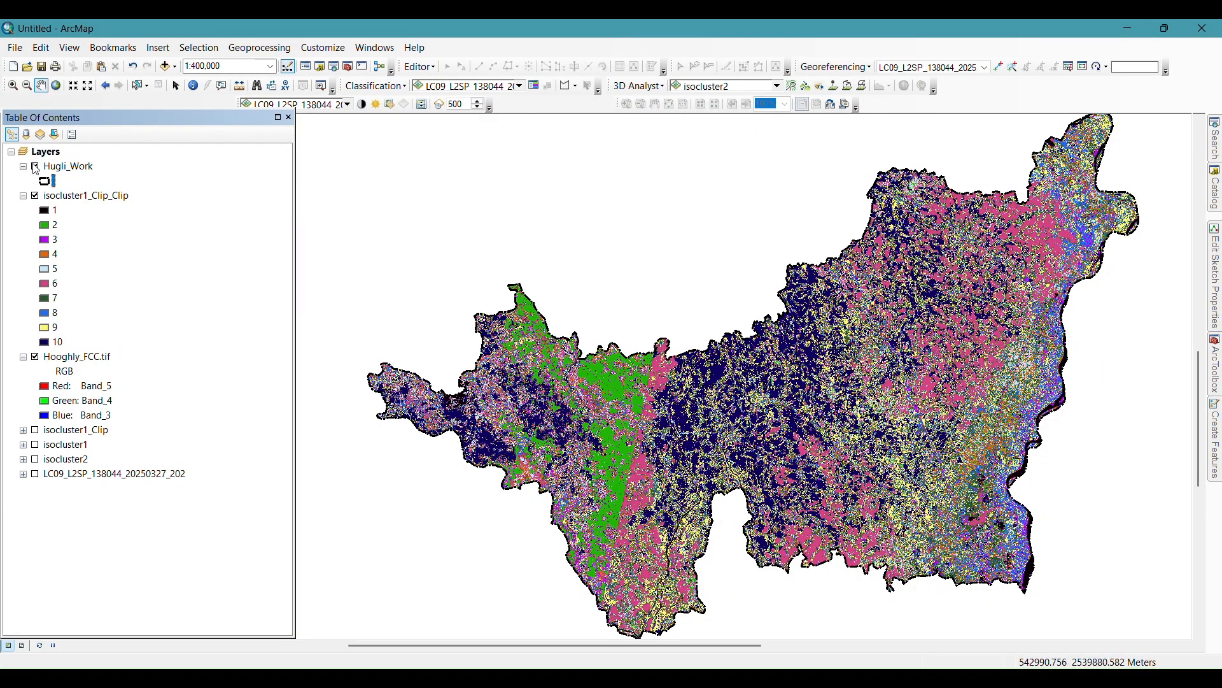
Step: Switch the isocluster1_Clip_Clip layer off and on repeatedly to compare the classes with the false-colour composite inside the boundary
{"action": "left_click", "coordinate": [35, 197]}
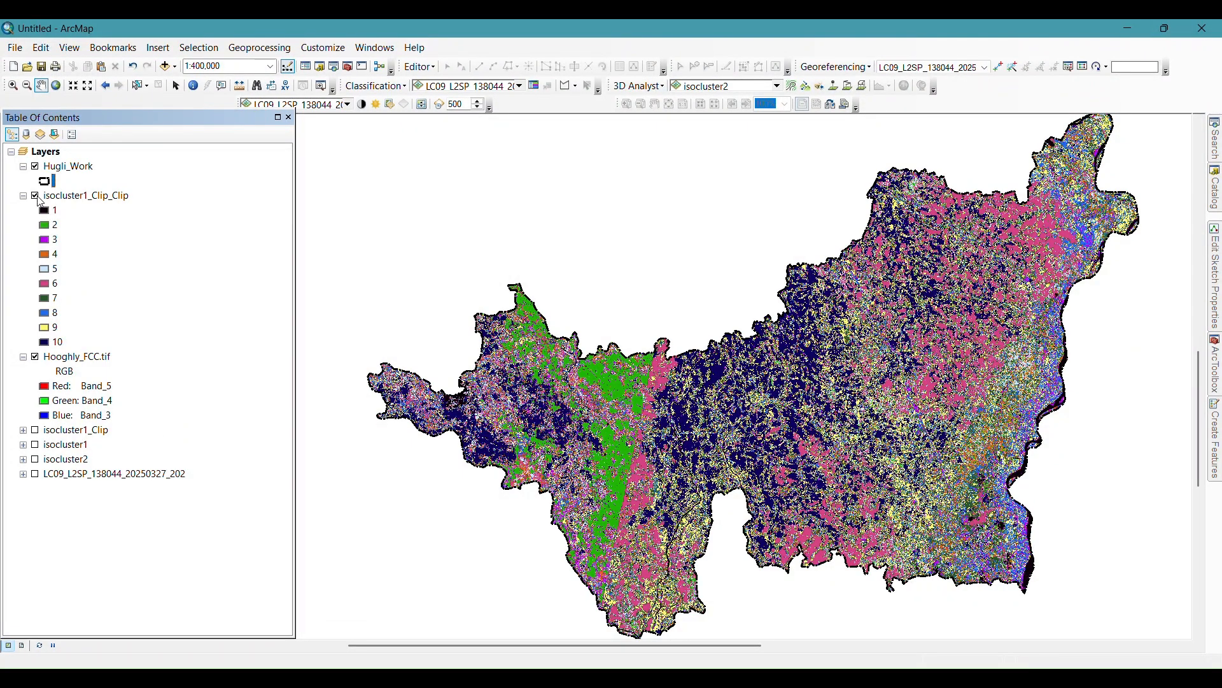
{"action": "left_click", "coordinate": [35, 197]}
{"action": "left_click", "coordinate": [36, 197]}
{"action": "left_click", "coordinate": [35, 196]}
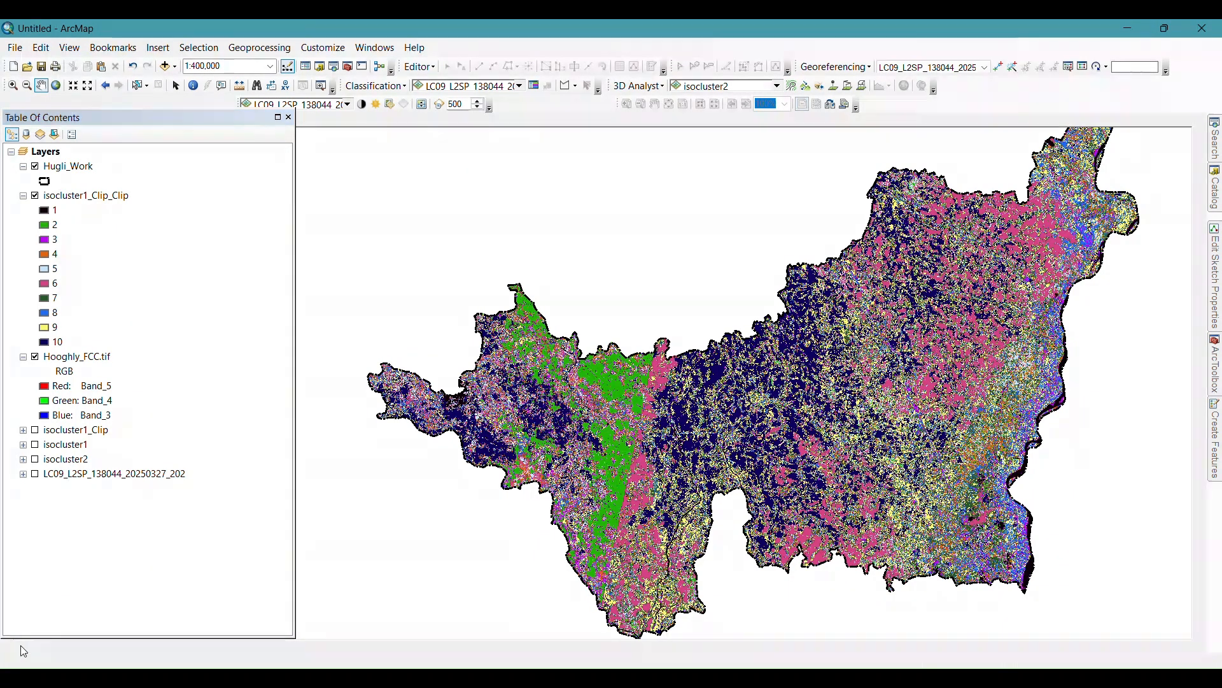
Step: Switch to the page layout and start inserting a legend
{"action": "left_click", "coordinate": [23, 646]}
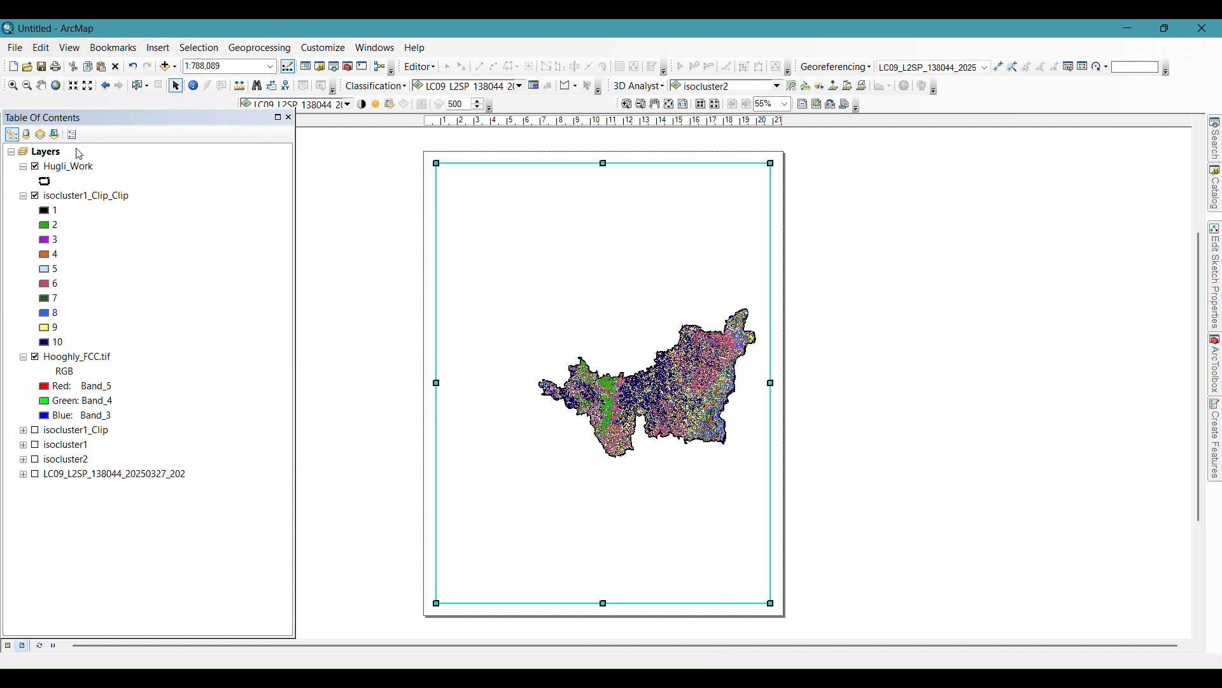
{"action": "right_click", "coordinate": [491, 318]}
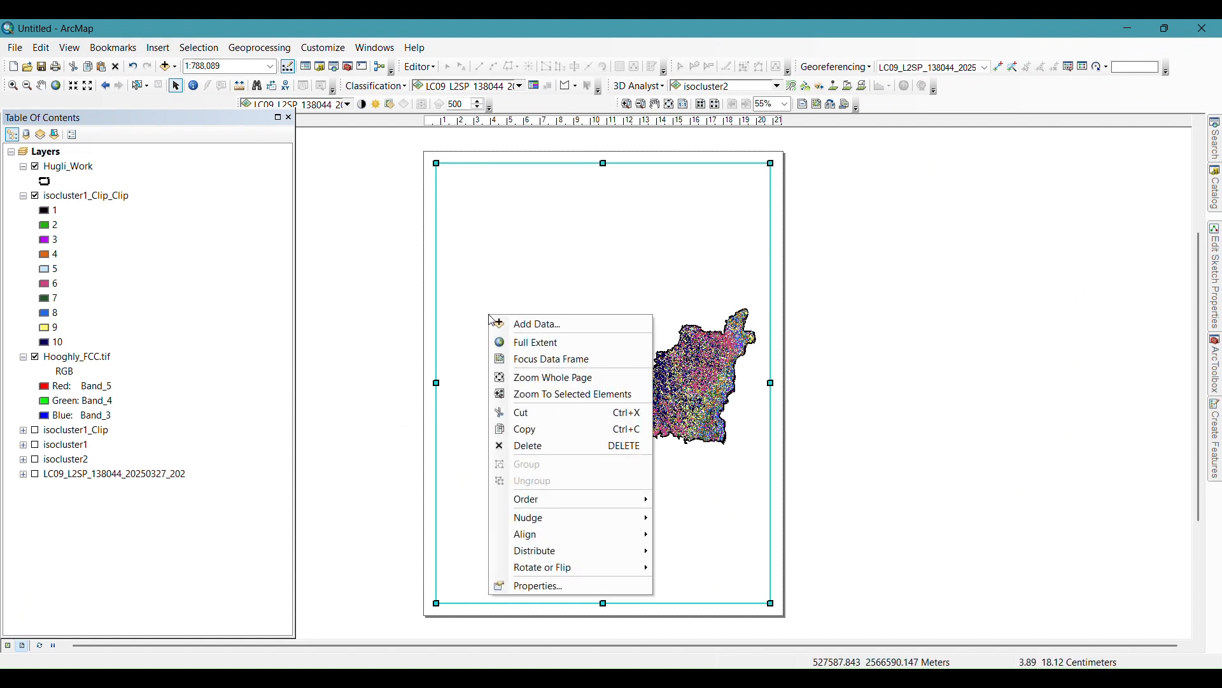
{"action": "left_click", "coordinate": [158, 48]}
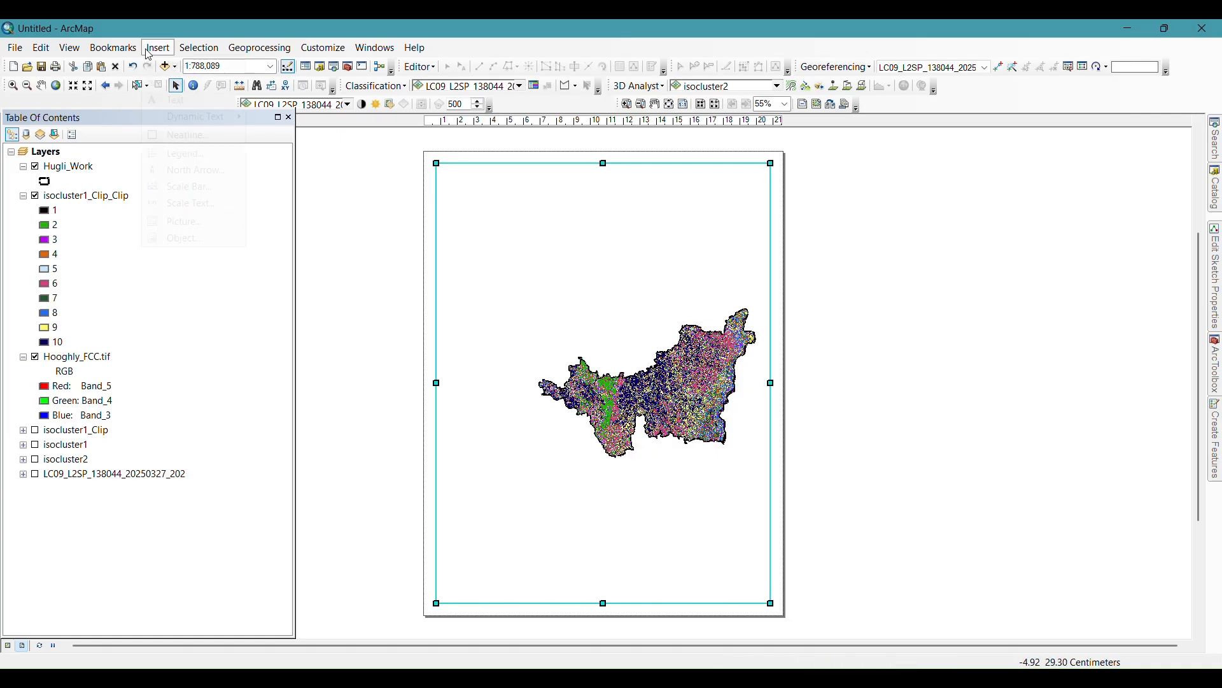
{"action": "left_click", "coordinate": [181, 154]}
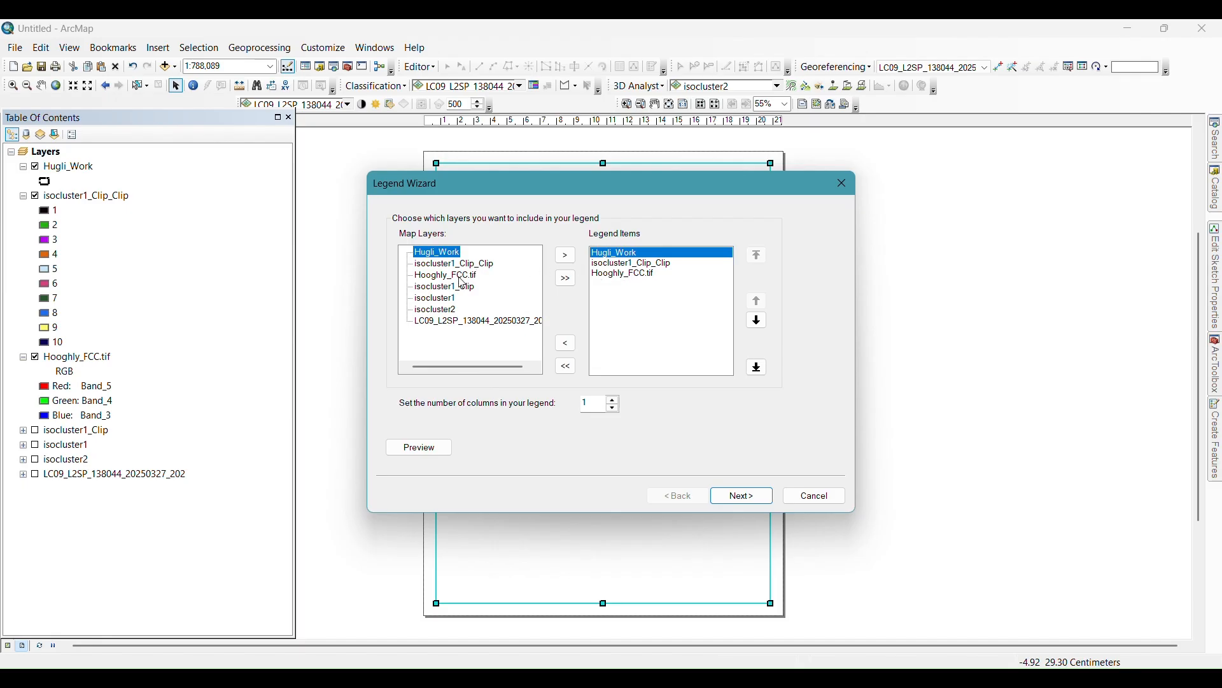
Step: Add isocluster2 to the legend items and preview the legend on the page, with the wizard moved clear of it
{"action": "left_click", "coordinate": [448, 312]}
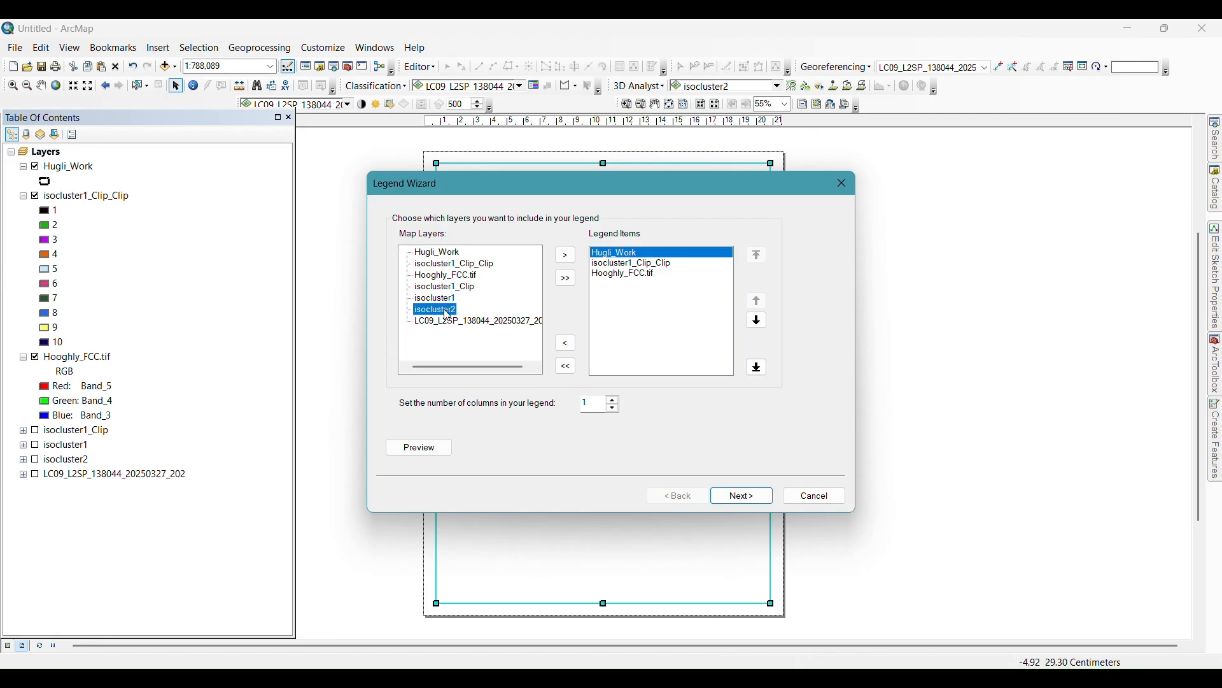
{"action": "double_click", "coordinate": [448, 312]}
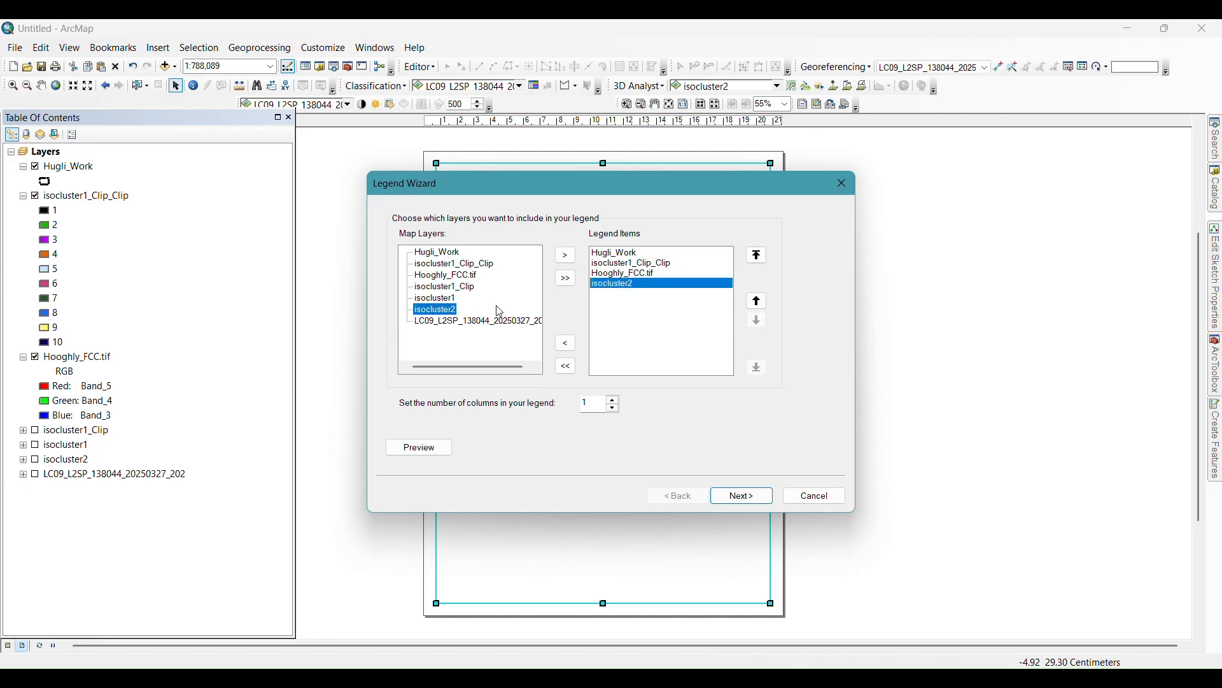
{"action": "left_click", "coordinate": [622, 288]}
{"action": "left_click", "coordinate": [436, 447]}
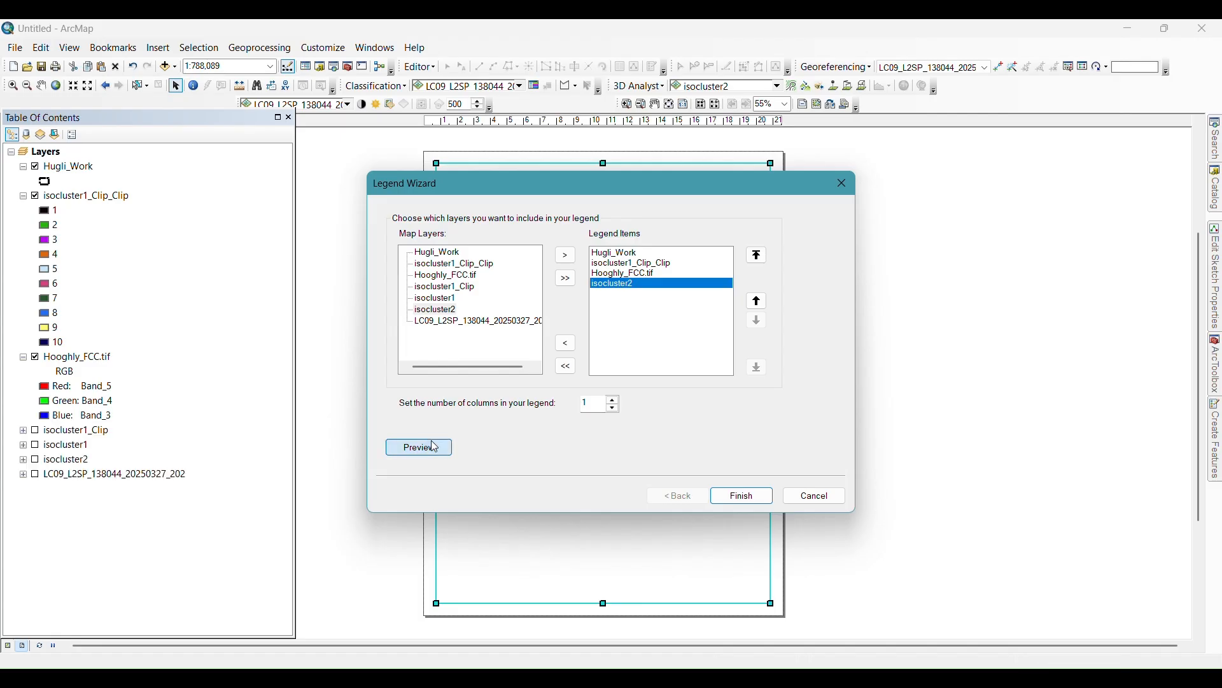
{"action": "left_click_drag", "start_coordinate": [589, 188], "coordinate": [851, 220]}
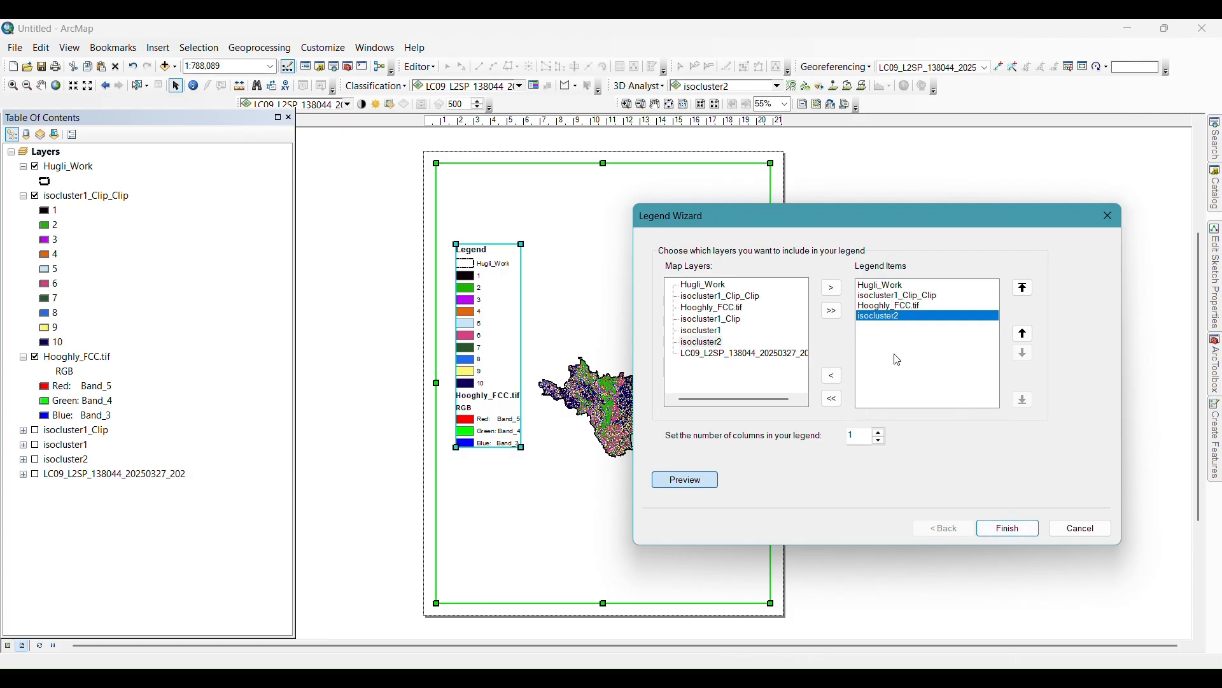
Step: Remove isocluster2, Hooghly_FCC.tif and Hugli_Work from the legend items, finish the legend and enlarge it slightly on the page
{"action": "left_click", "coordinate": [833, 377]}
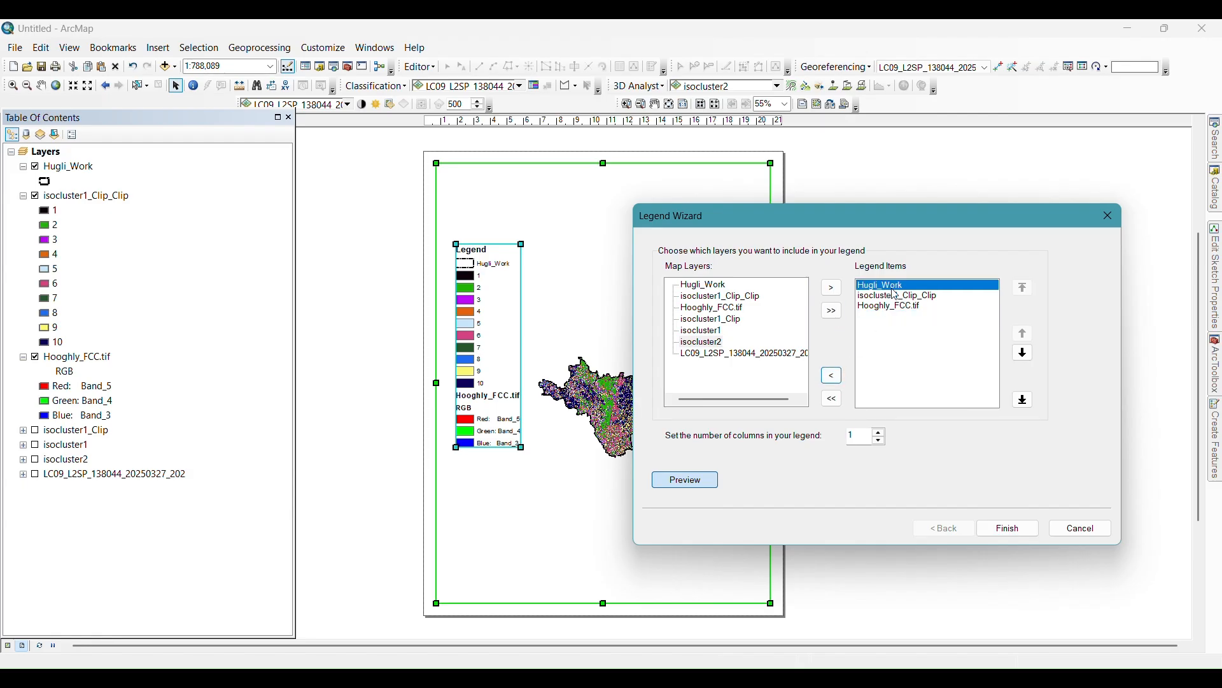
{"action": "left_click", "coordinate": [894, 306]}
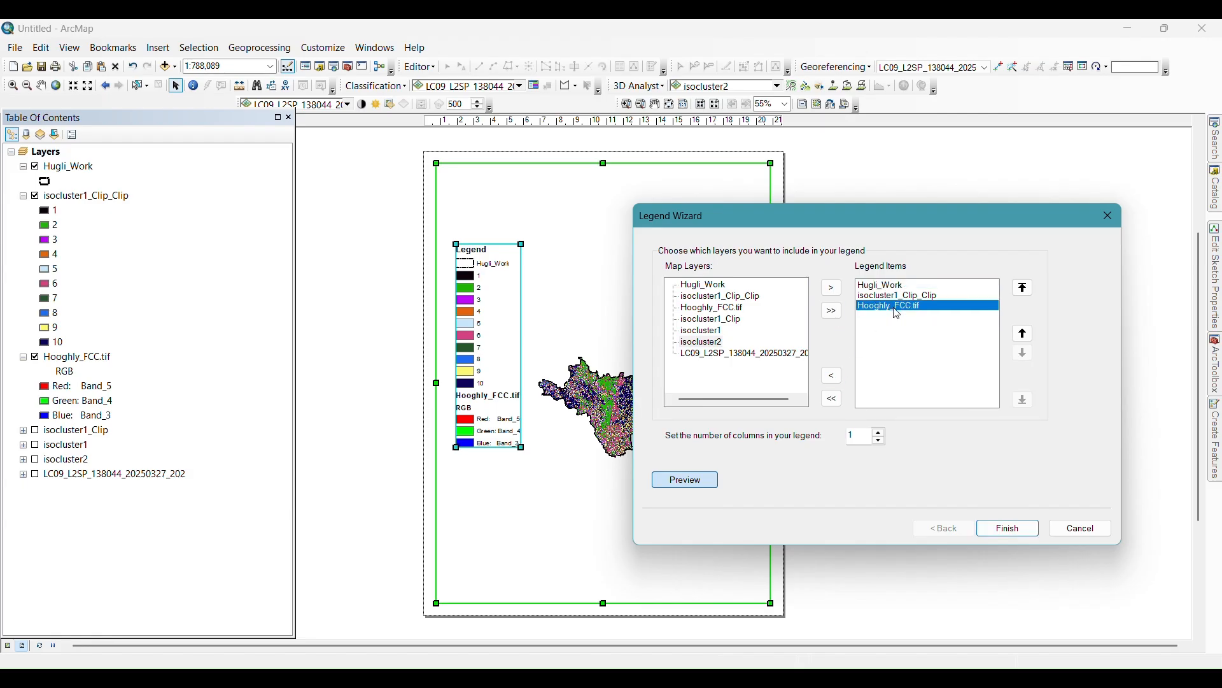
{"action": "left_click", "coordinate": [832, 376]}
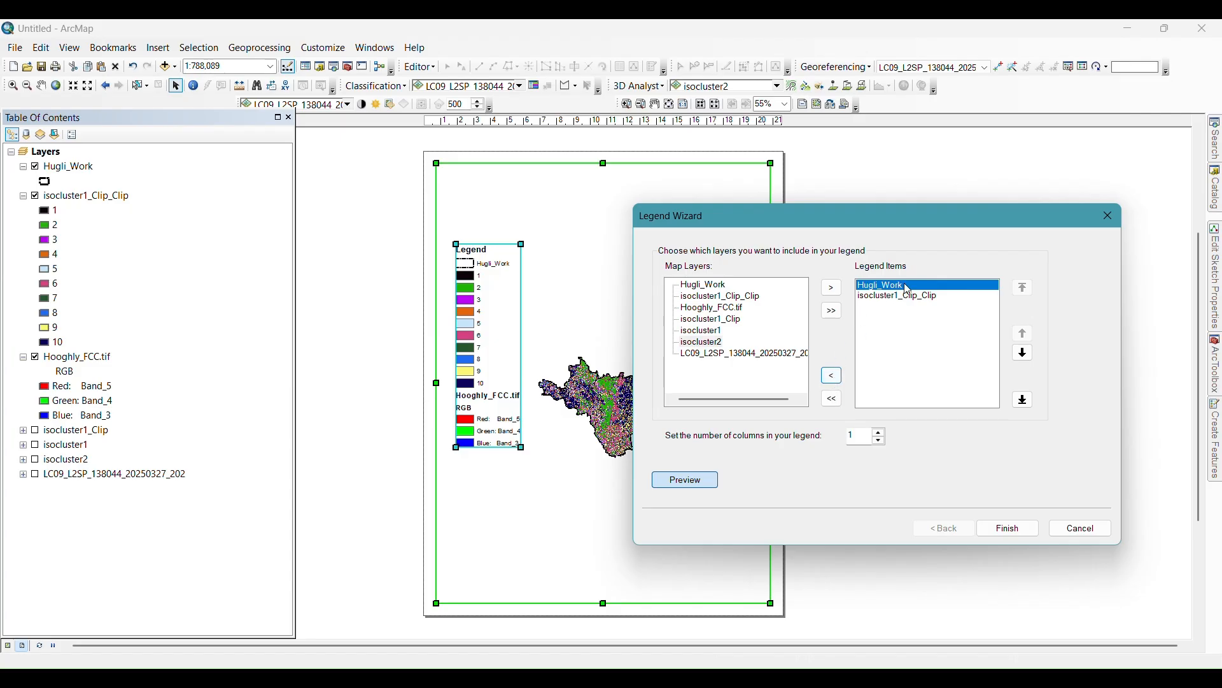
{"action": "left_click", "coordinate": [832, 376]}
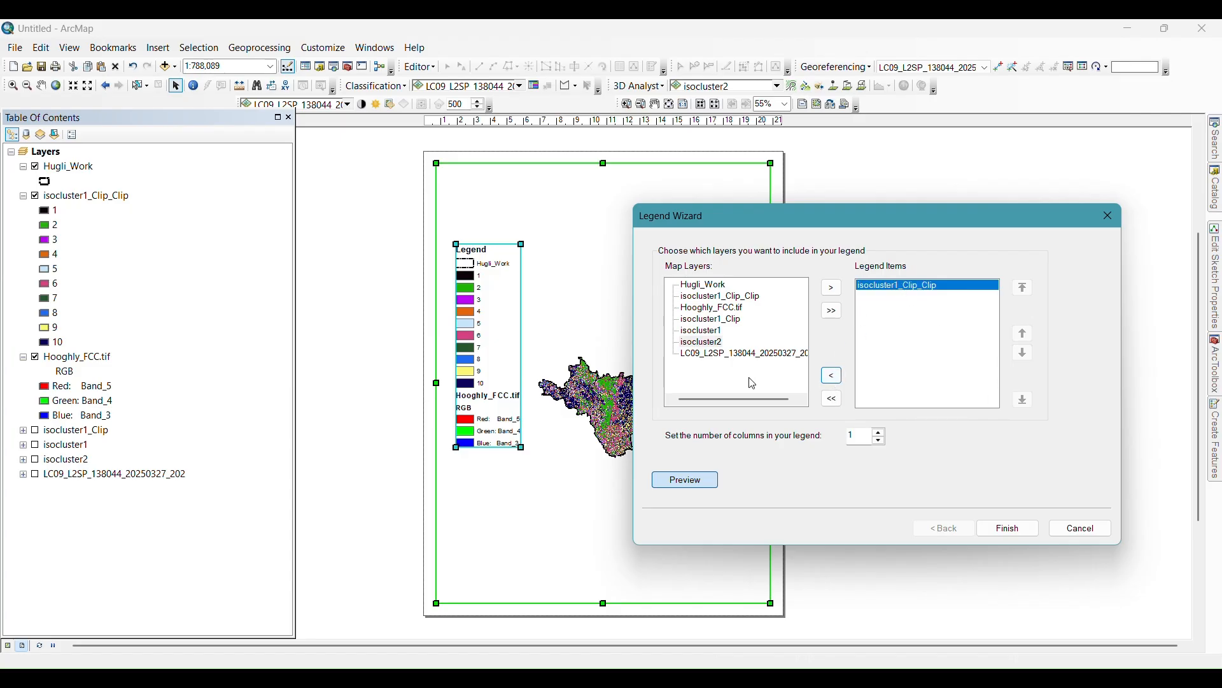
{"action": "left_click", "coordinate": [1006, 527]}
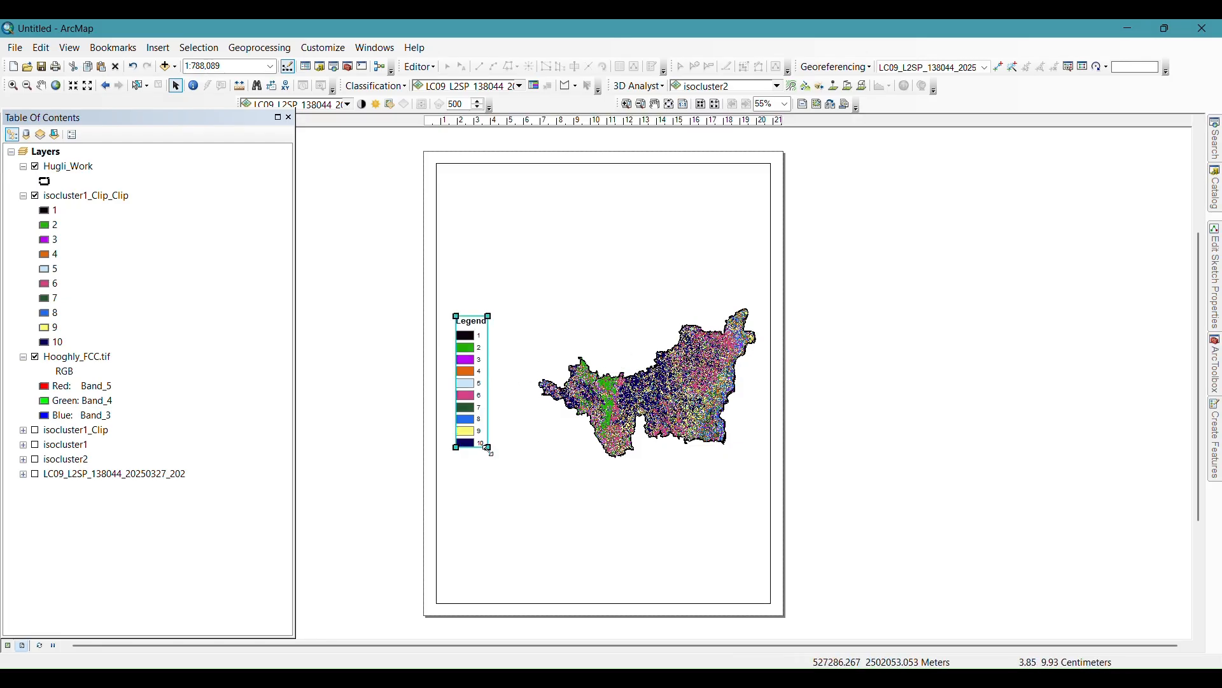
{"action": "left_click_drag", "start_coordinate": [489, 448], "coordinate": [519, 478]}
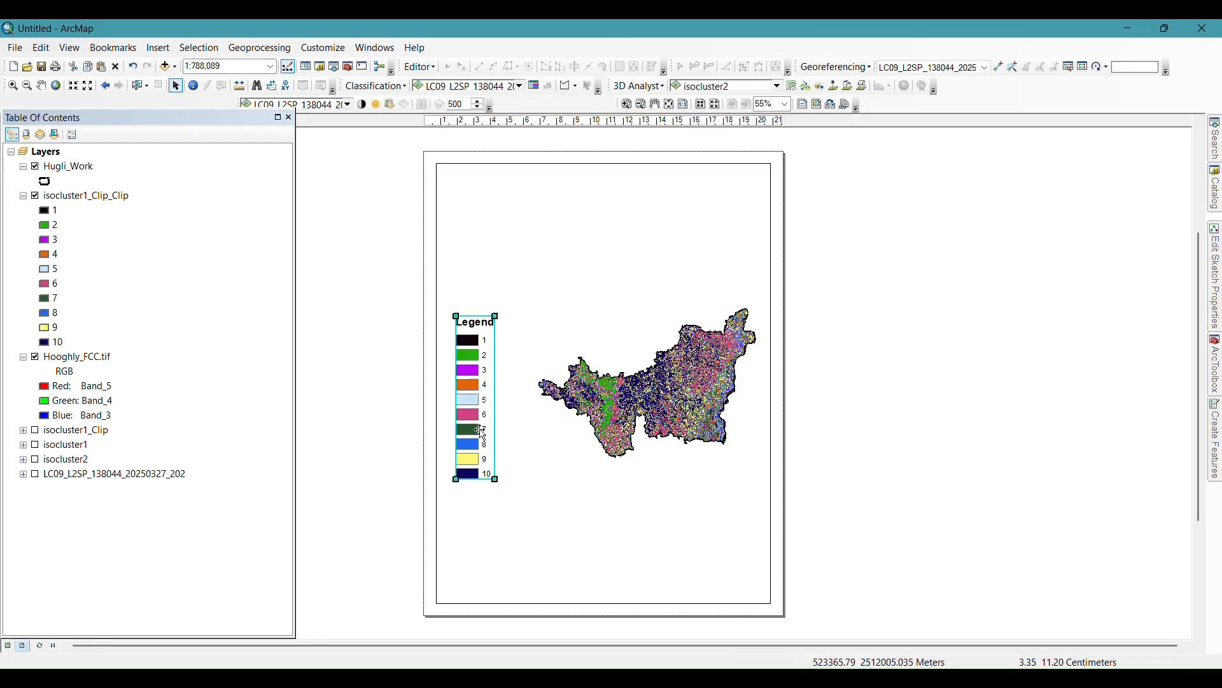
Step: Examine the legend's general and item properties, including the label font options, without changing them
{"action": "double_click", "coordinate": [482, 431]}
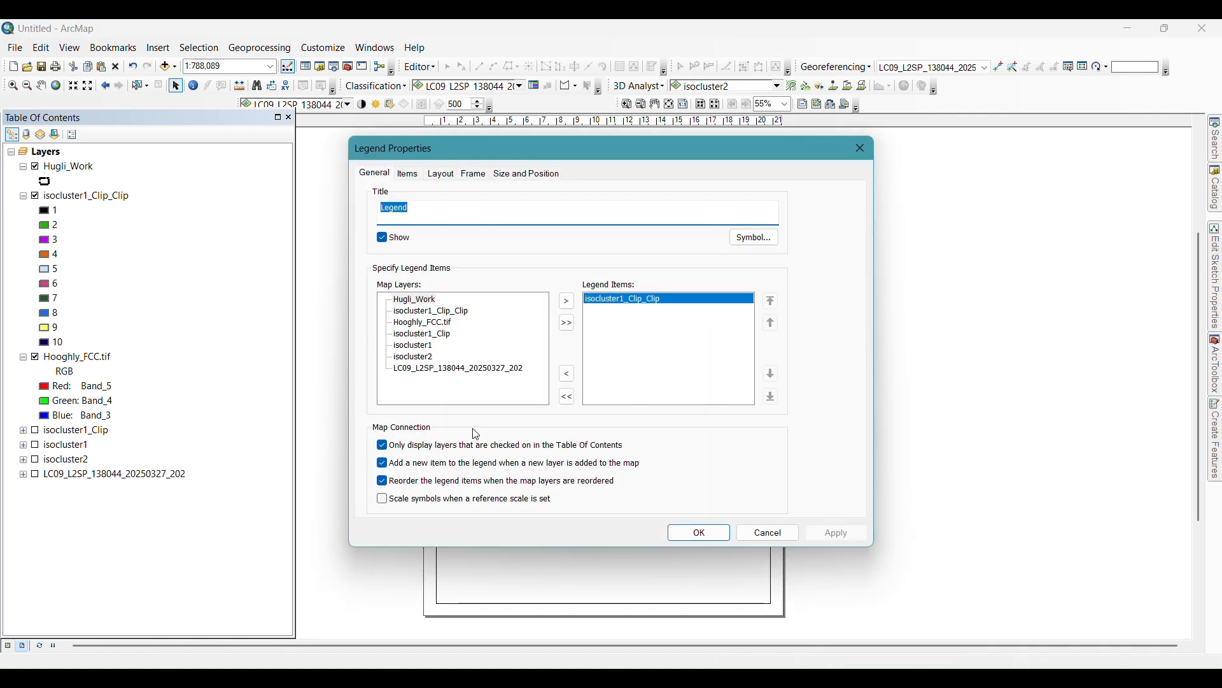
{"action": "left_click", "coordinate": [410, 177]}
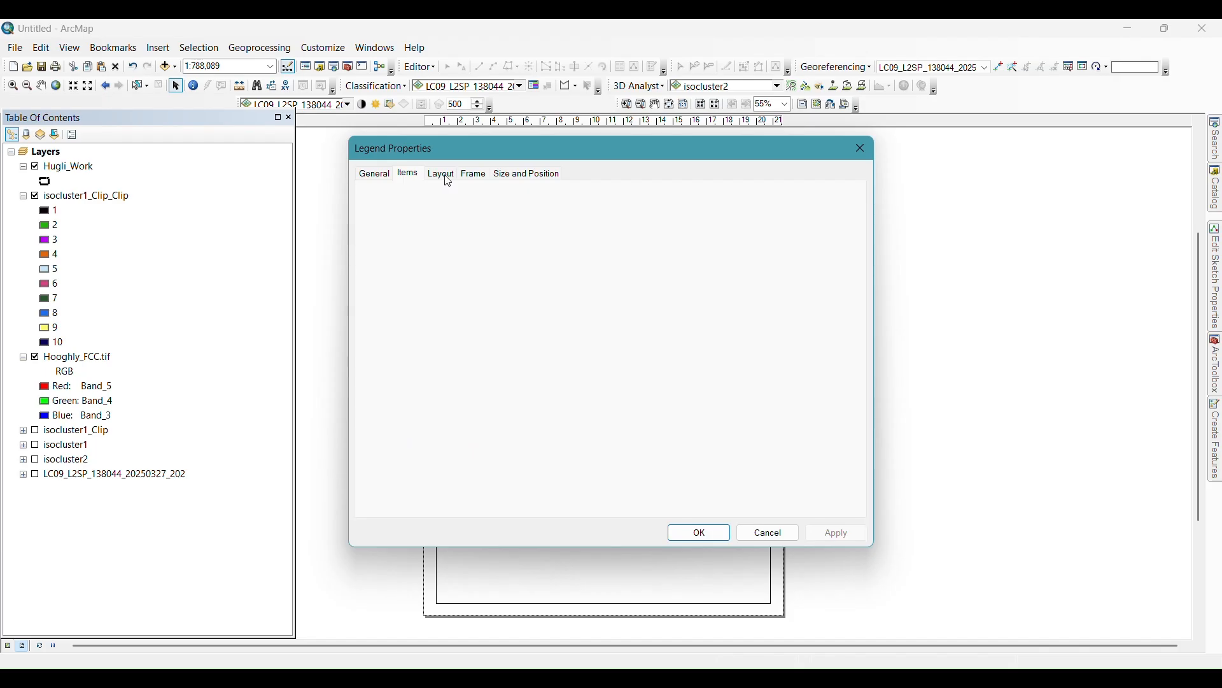
{"action": "left_click", "coordinate": [384, 174]}
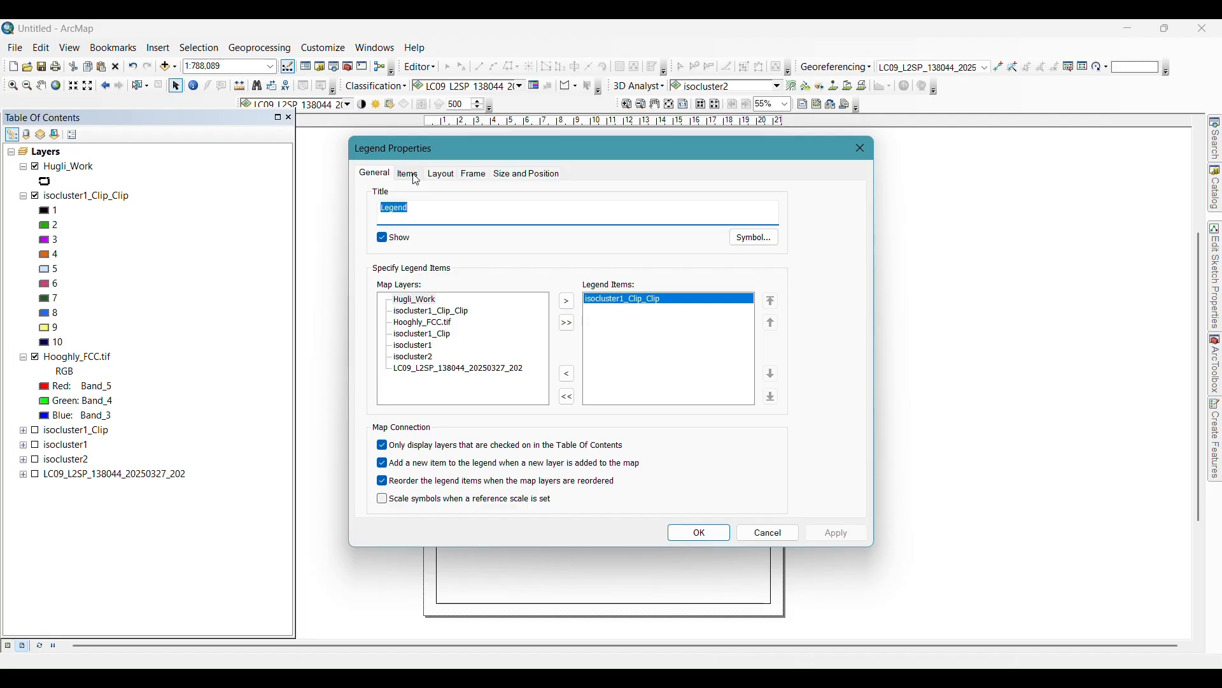
{"action": "left_click", "coordinate": [410, 175]}
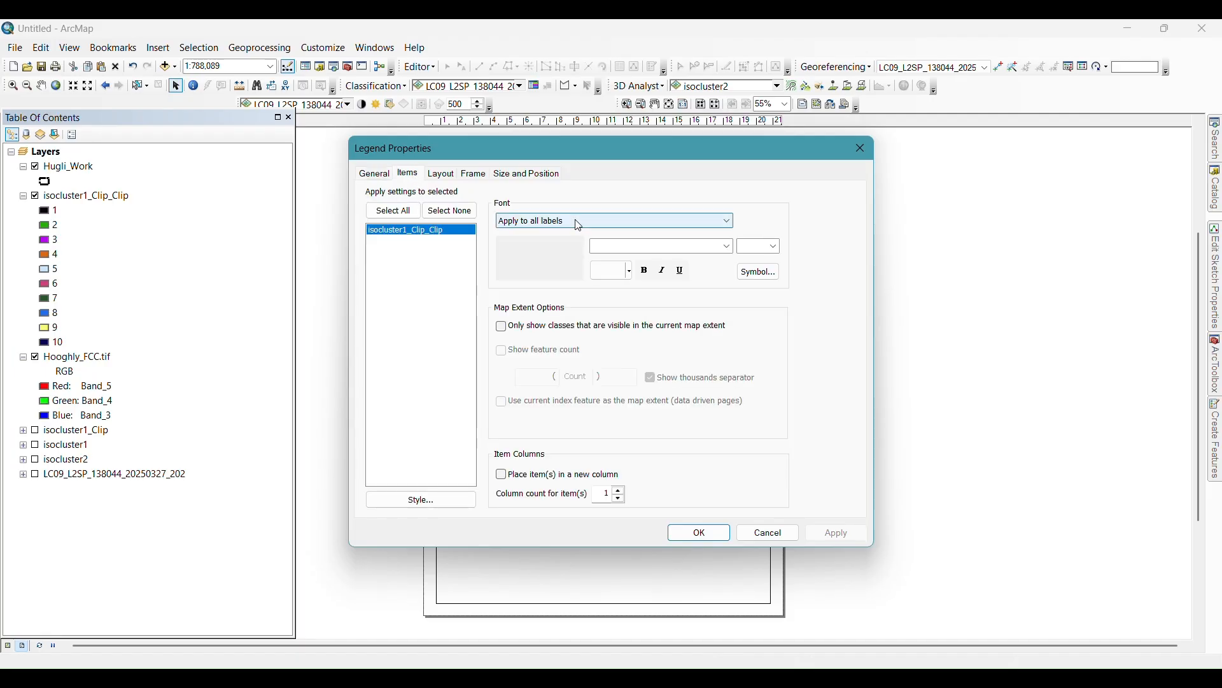
{"action": "left_click", "coordinate": [555, 227]}
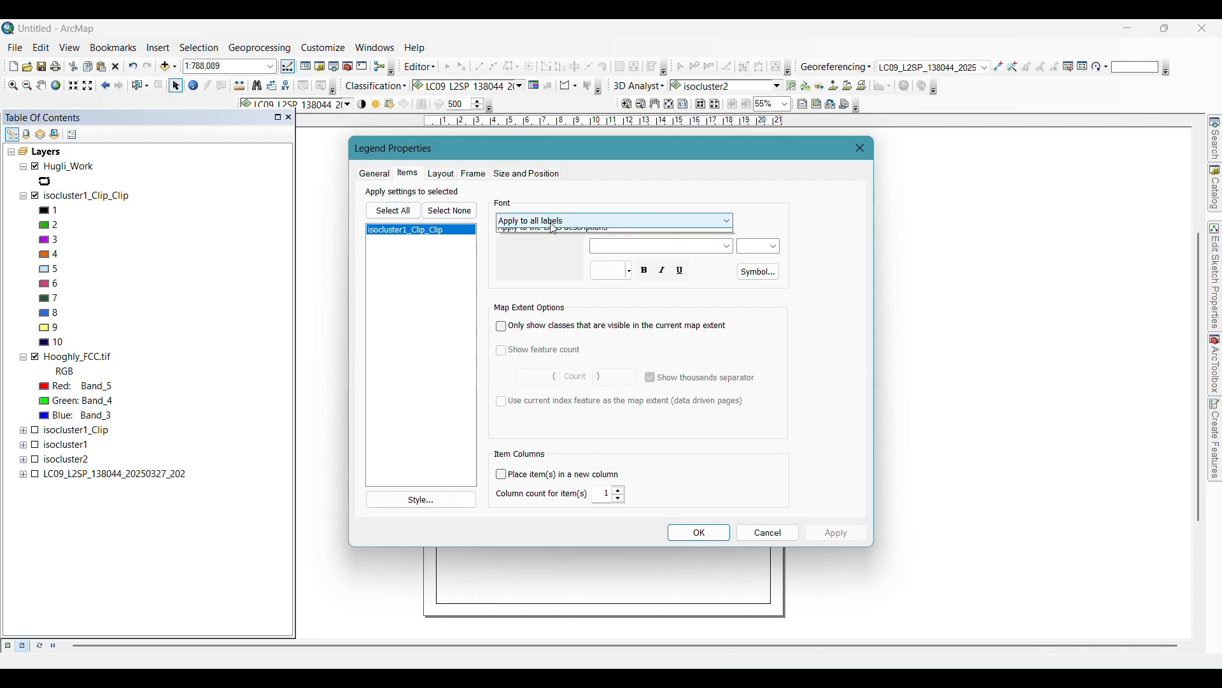
{"action": "left_click", "coordinate": [555, 228]}
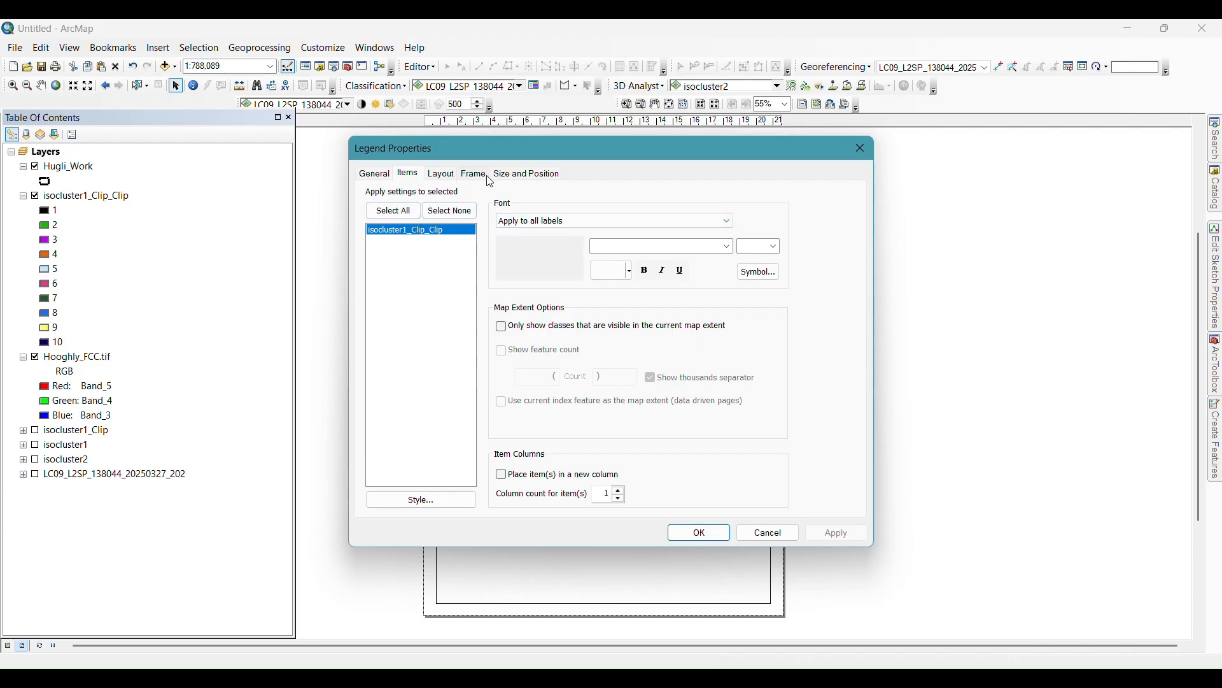
{"action": "left_click", "coordinate": [861, 149]}
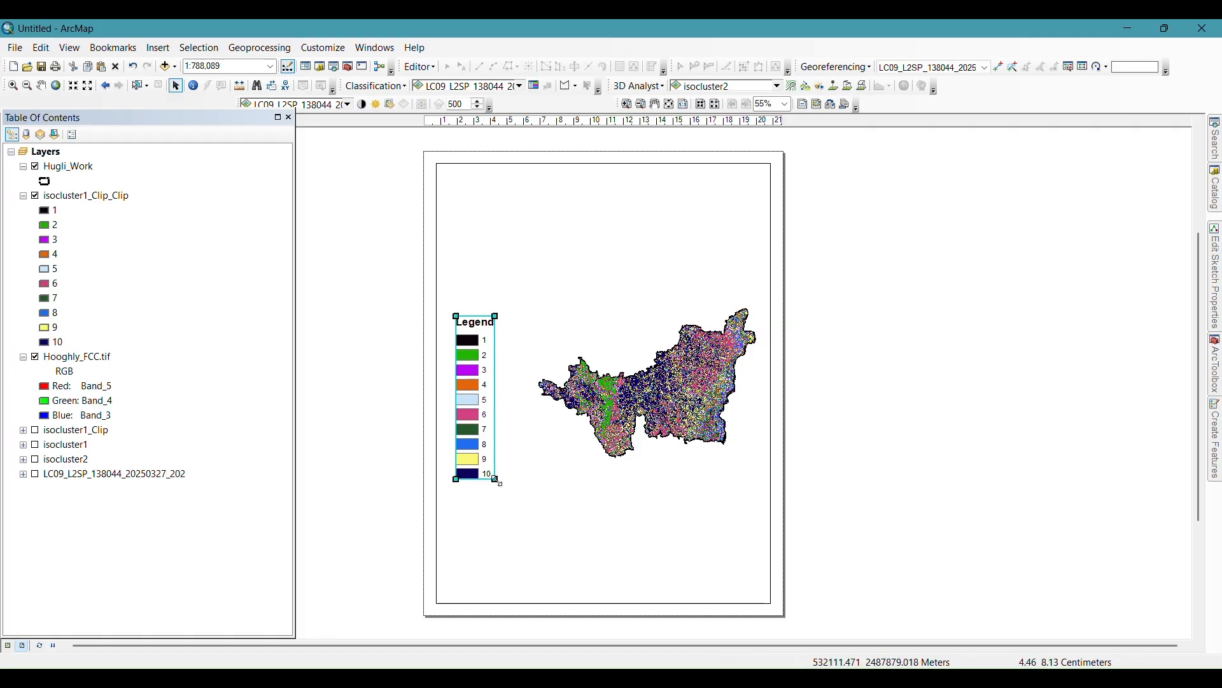
Step: Review the legend's item, frame, size and position, layout gap and general title settings, leaving them as they are
{"action": "right_click", "coordinate": [475, 447]}
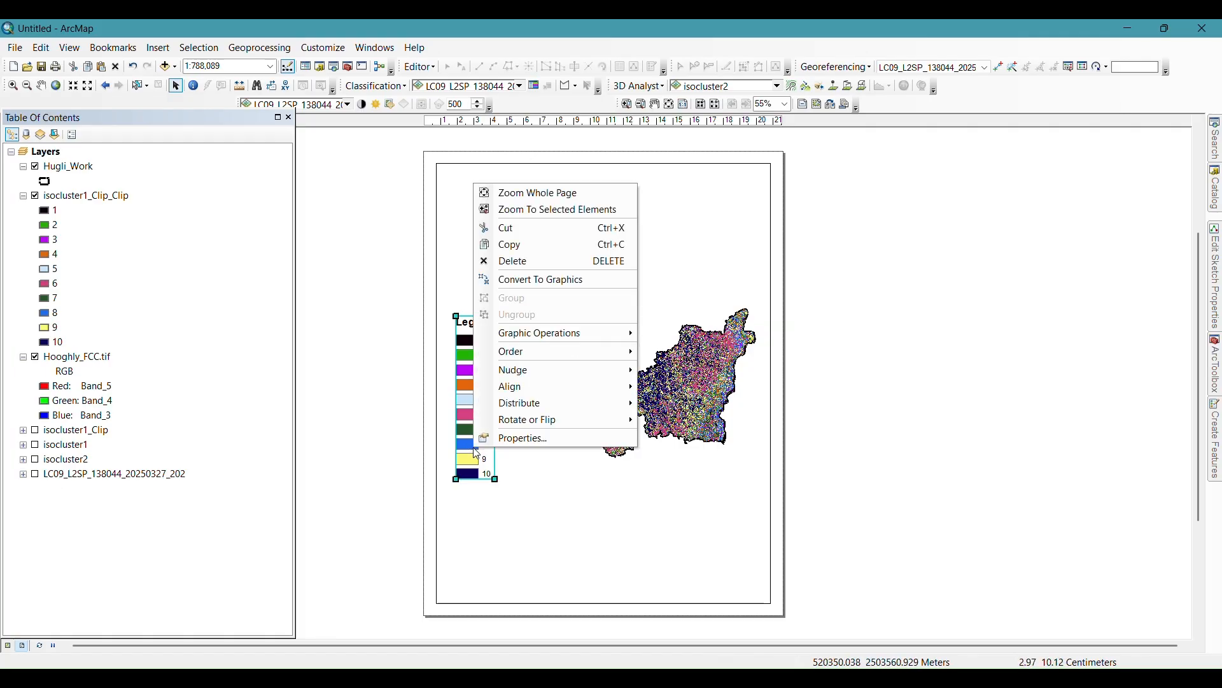
{"action": "left_click", "coordinate": [496, 438]}
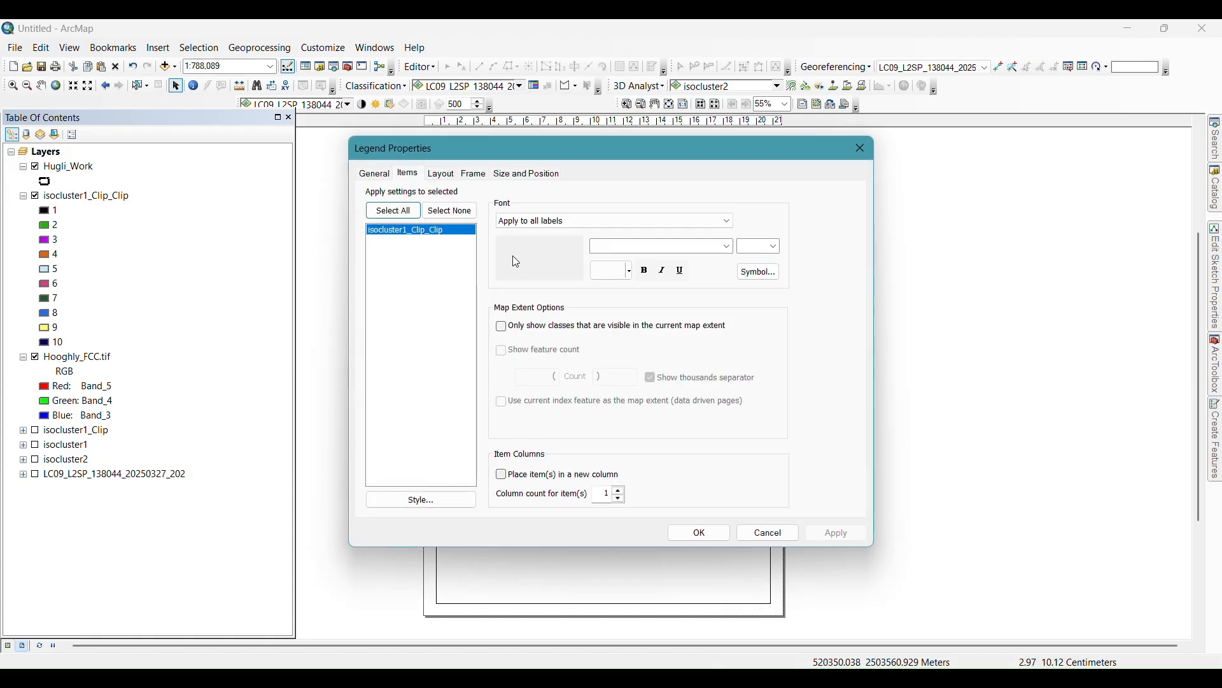
{"action": "left_click", "coordinate": [481, 180]}
{"action": "left_click", "coordinate": [512, 181]}
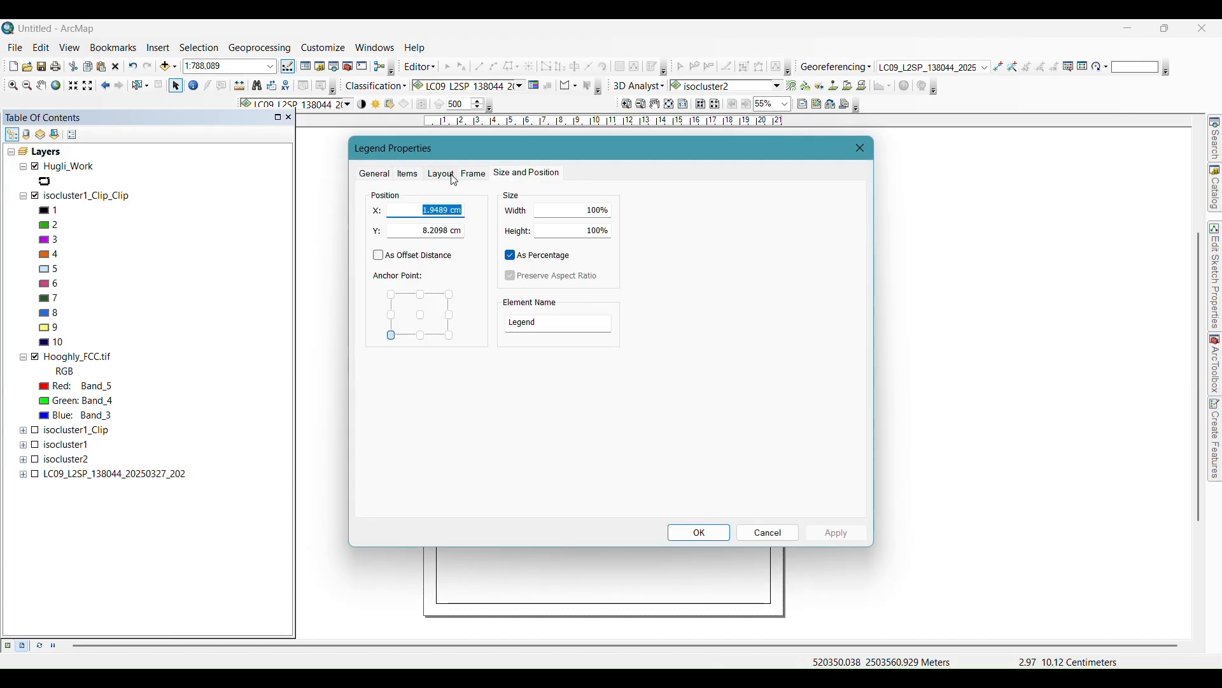
{"action": "left_click", "coordinate": [454, 179]}
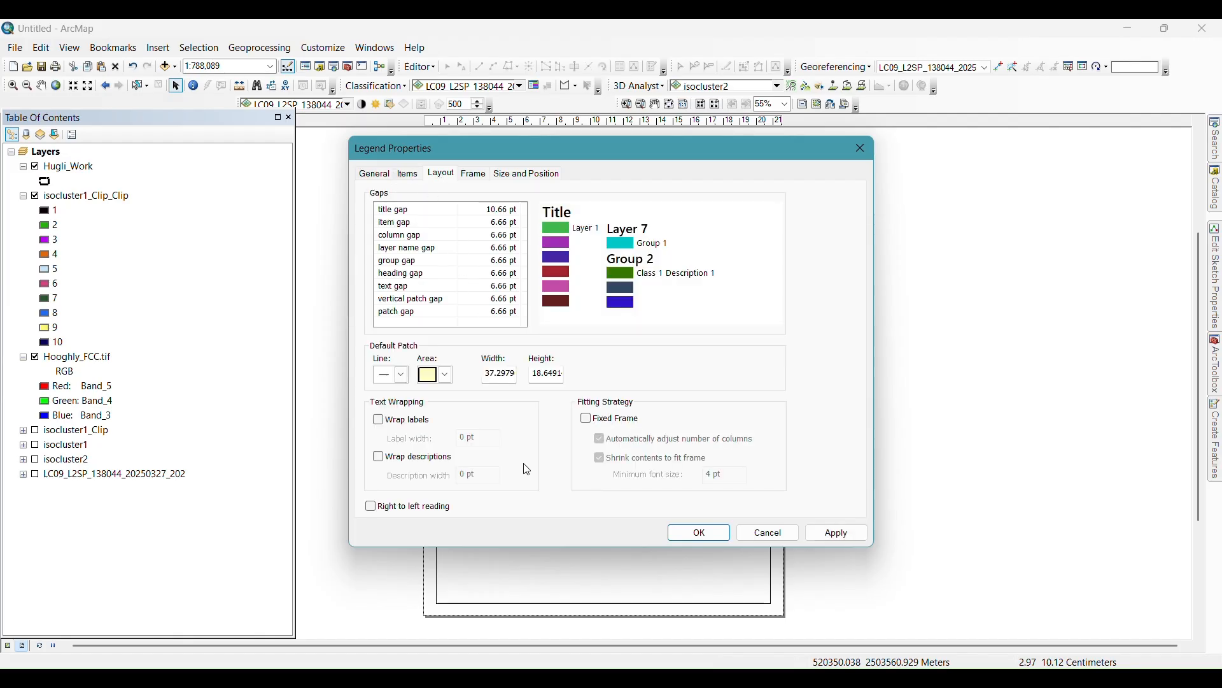
{"action": "left_click", "coordinate": [386, 174]}
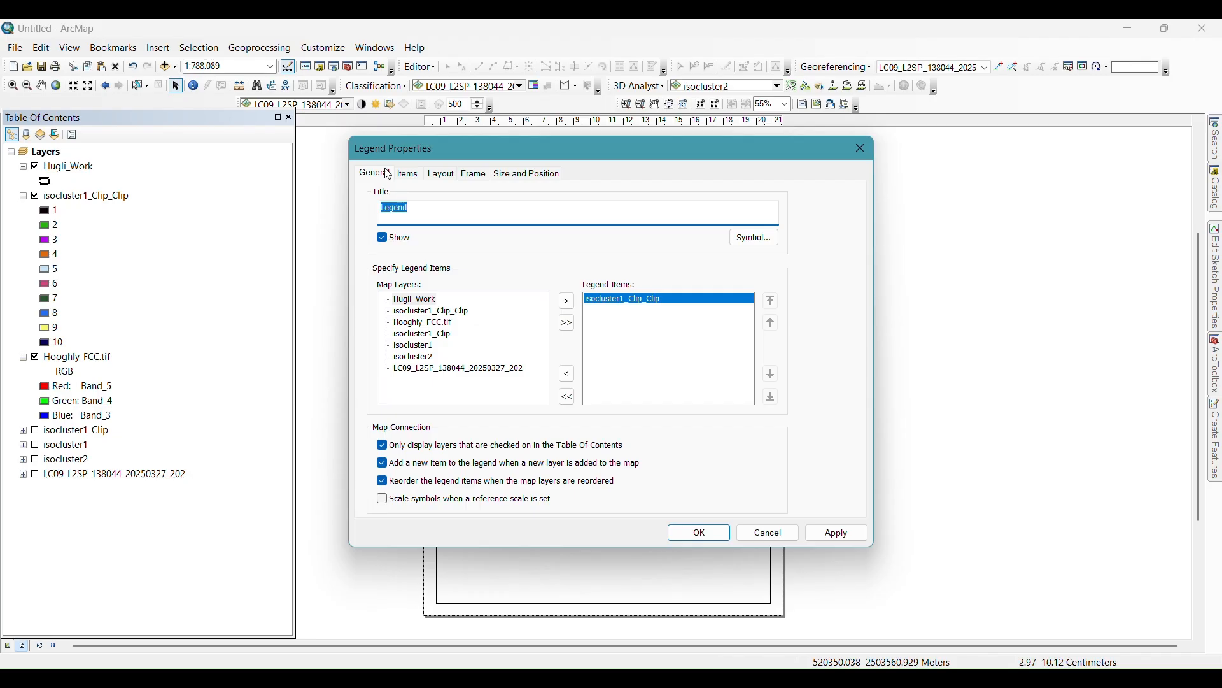
{"action": "left_click", "coordinate": [708, 532]}
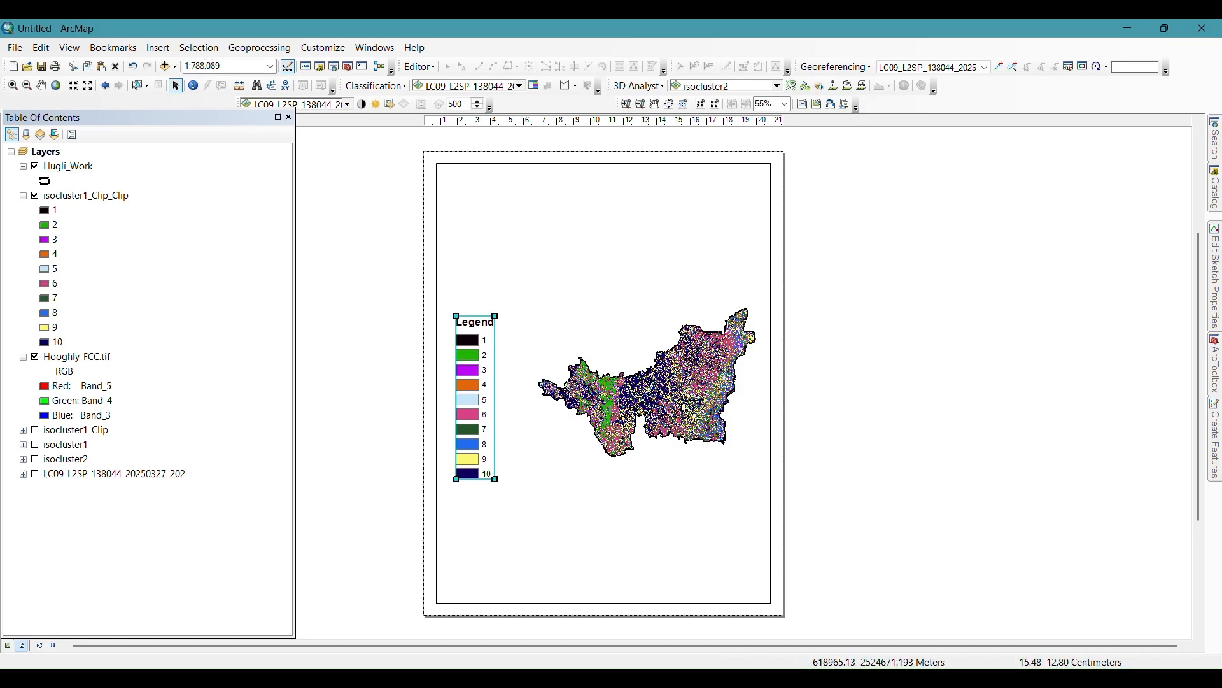
Step: Return to the data view and save the map document as Unsupervised in the WORKS folder under GIS WORKS on drive D
{"action": "left_click", "coordinate": [8, 647]}
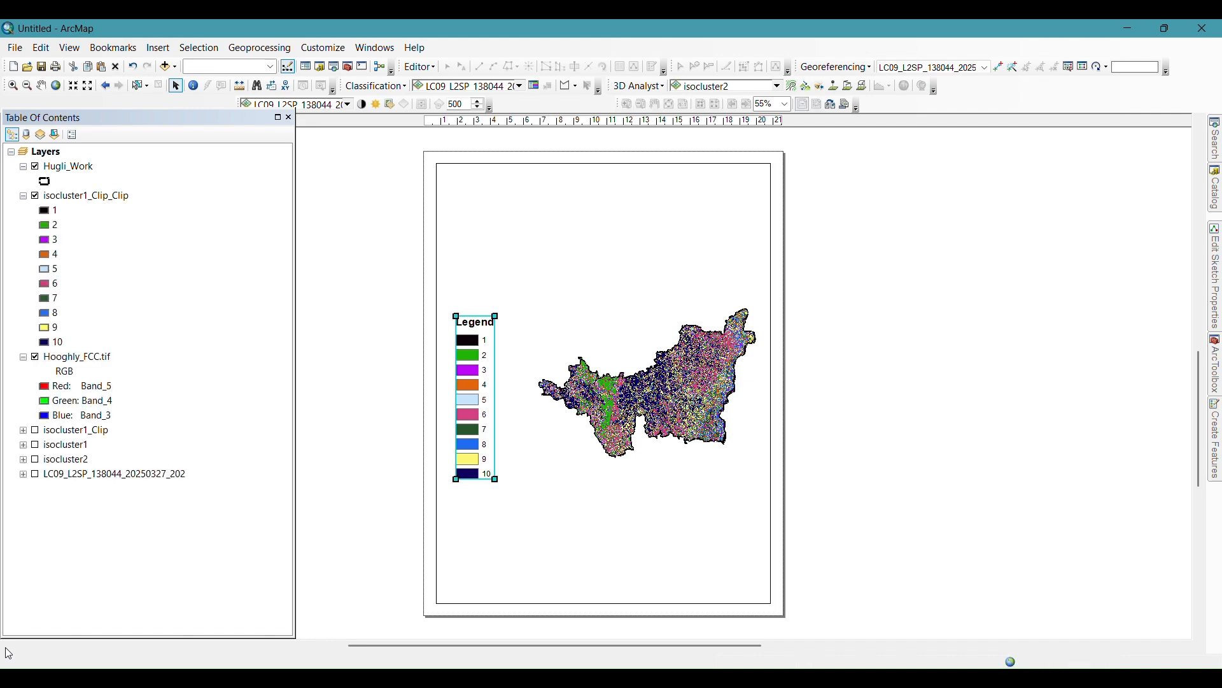
{"action": "left_click", "coordinate": [40, 66]}
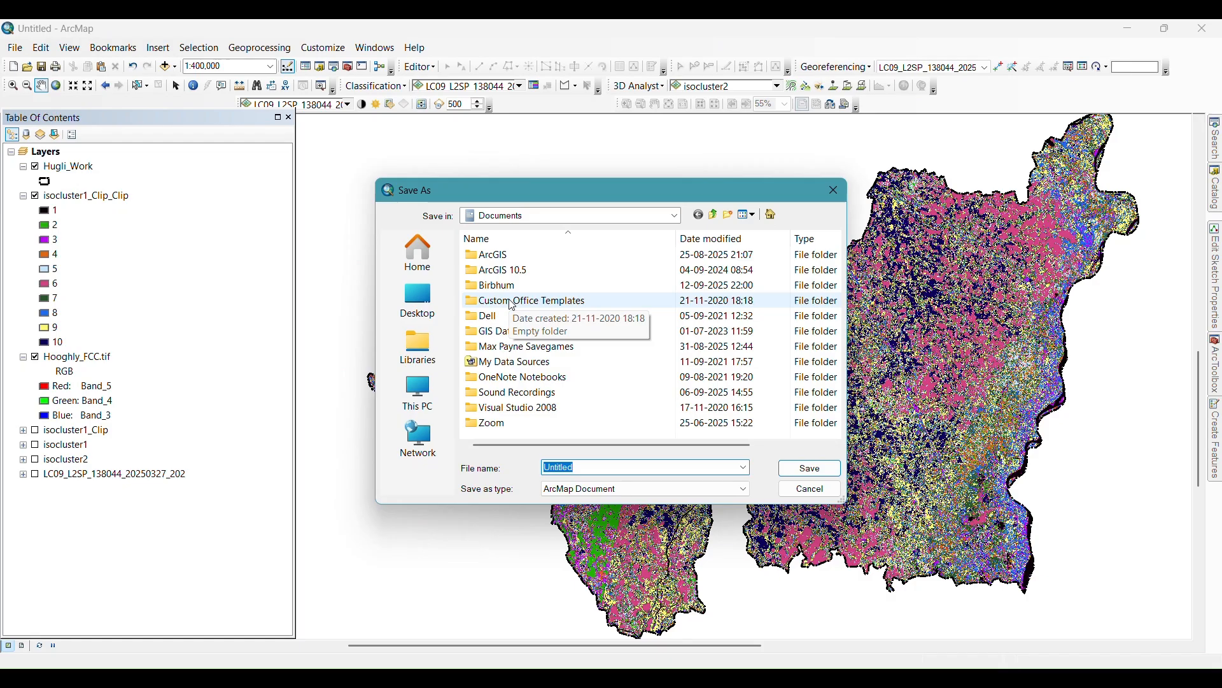
{"action": "left_click", "coordinate": [678, 218]}
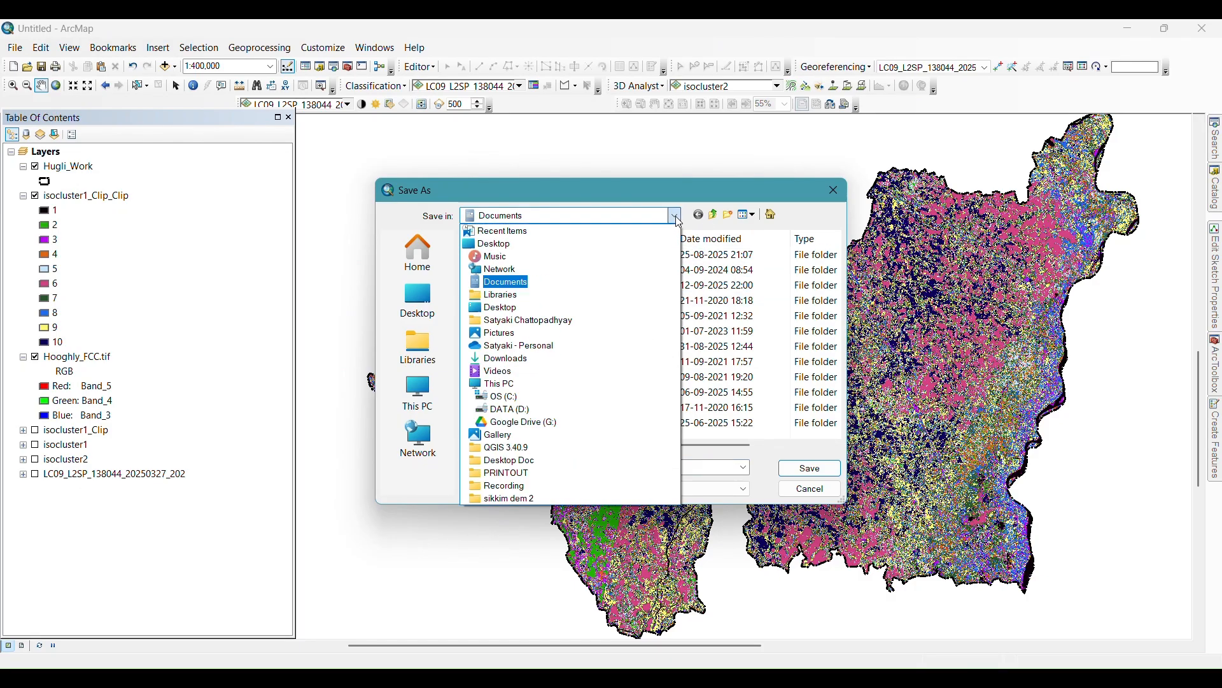
{"action": "left_click", "coordinate": [513, 411]}
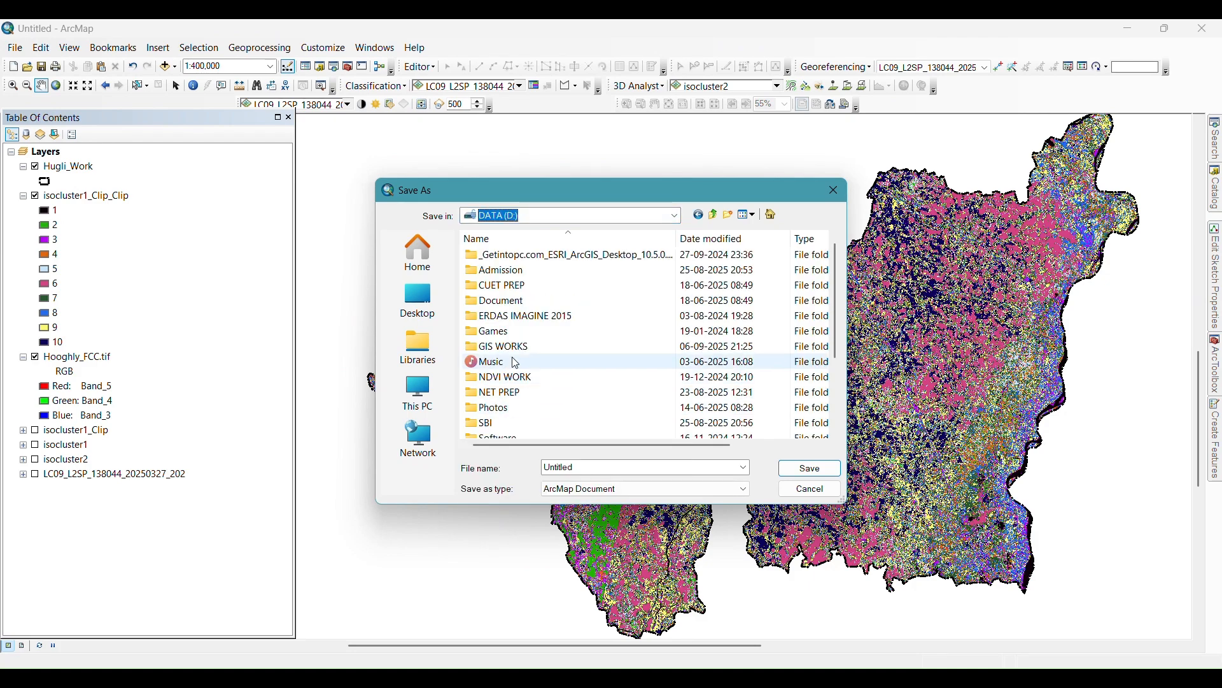
{"action": "scroll", "coordinate": [516, 363], "scroll_direction": "down", "scroll_amount": 2}
{"action": "scroll", "coordinate": [517, 363], "scroll_direction": "up", "scroll_amount": 2}
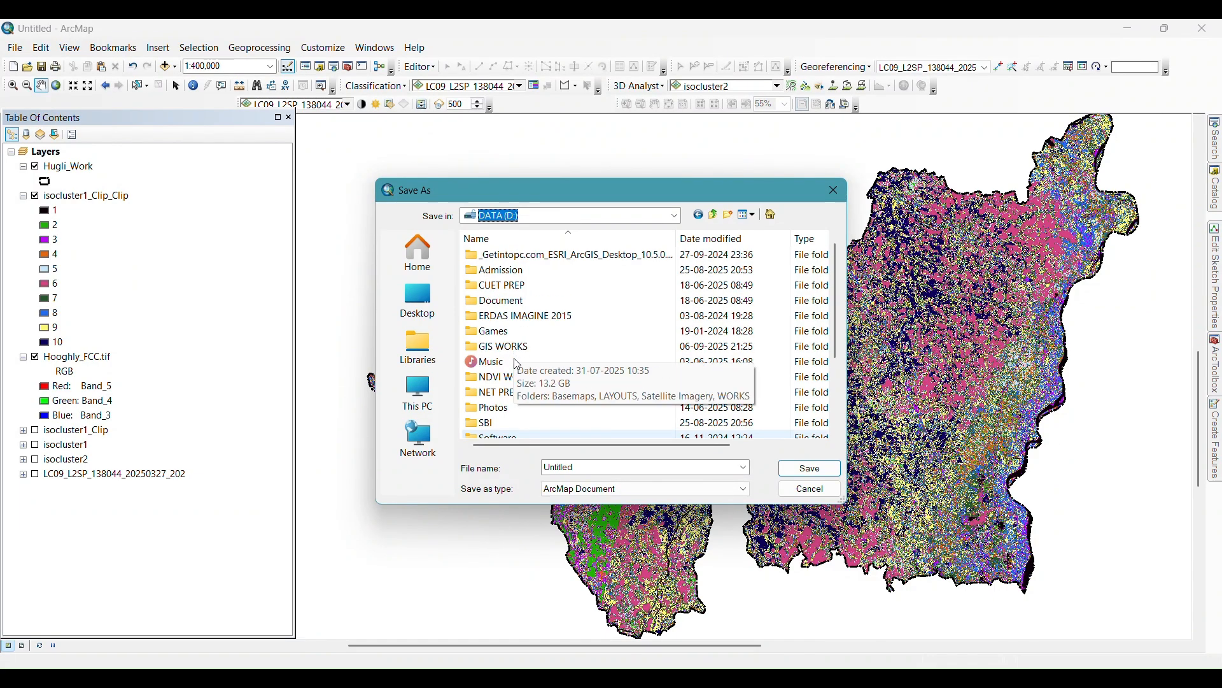
{"action": "double_click", "coordinate": [523, 344]}
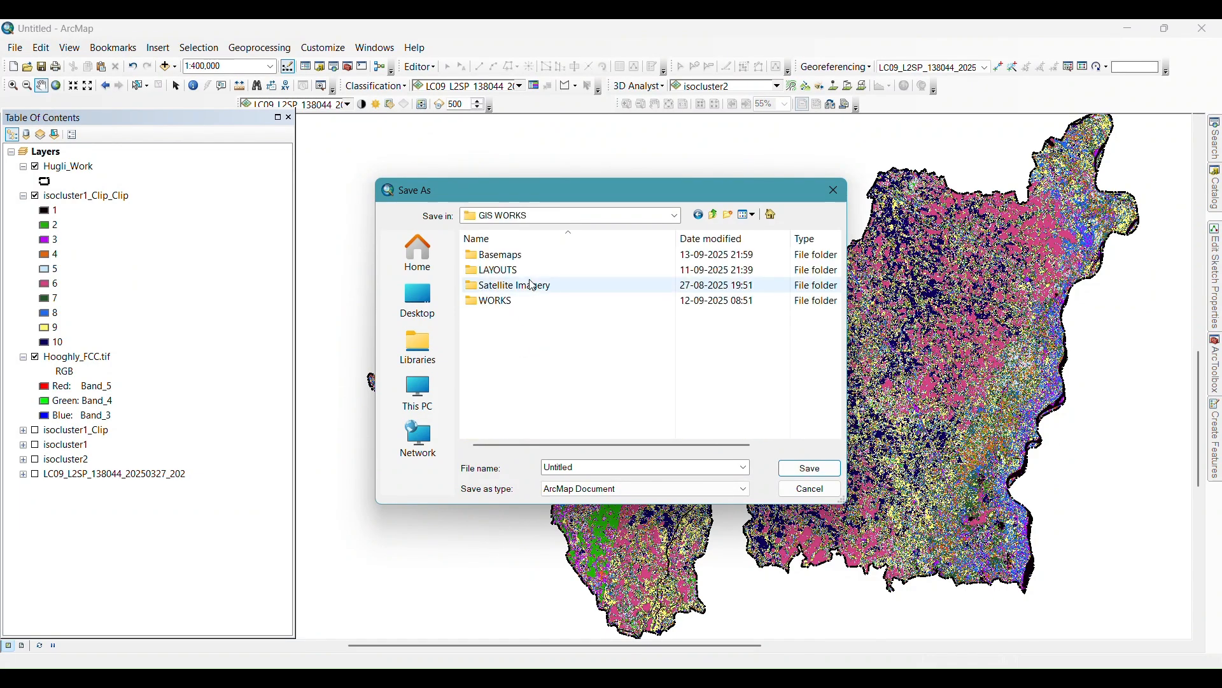
{"action": "double_click", "coordinate": [523, 308]}
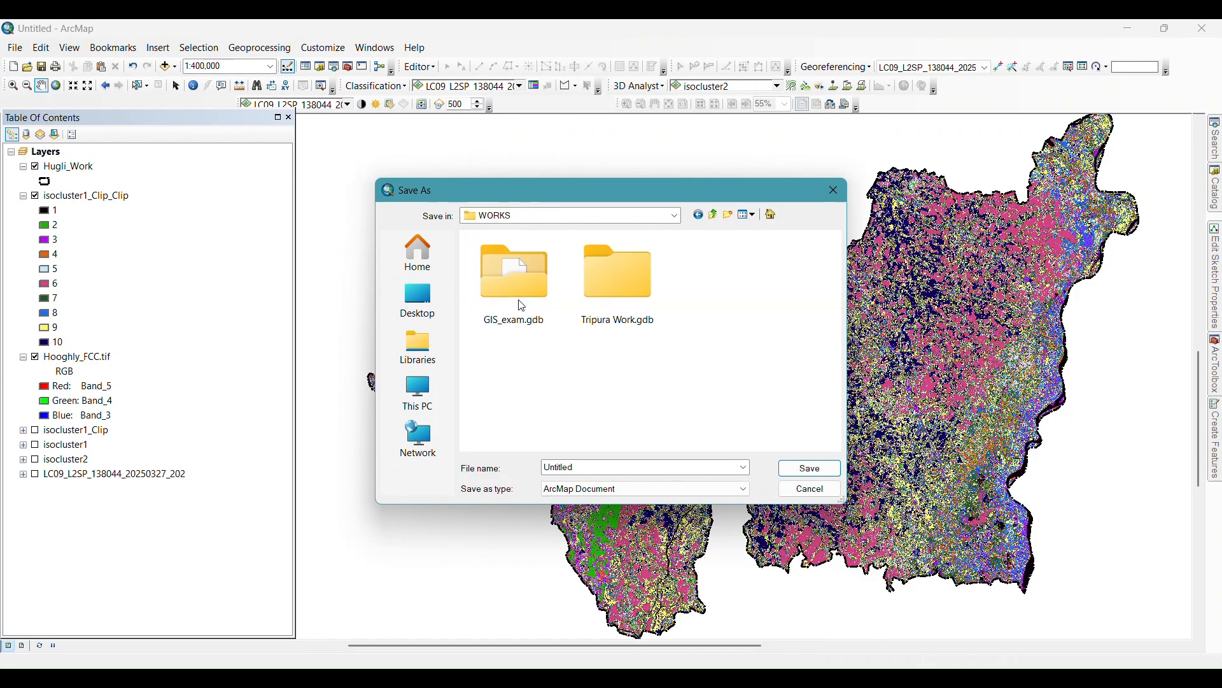
{"action": "left_click", "coordinate": [603, 469]}
{"action": "type", "text": "Uns"}
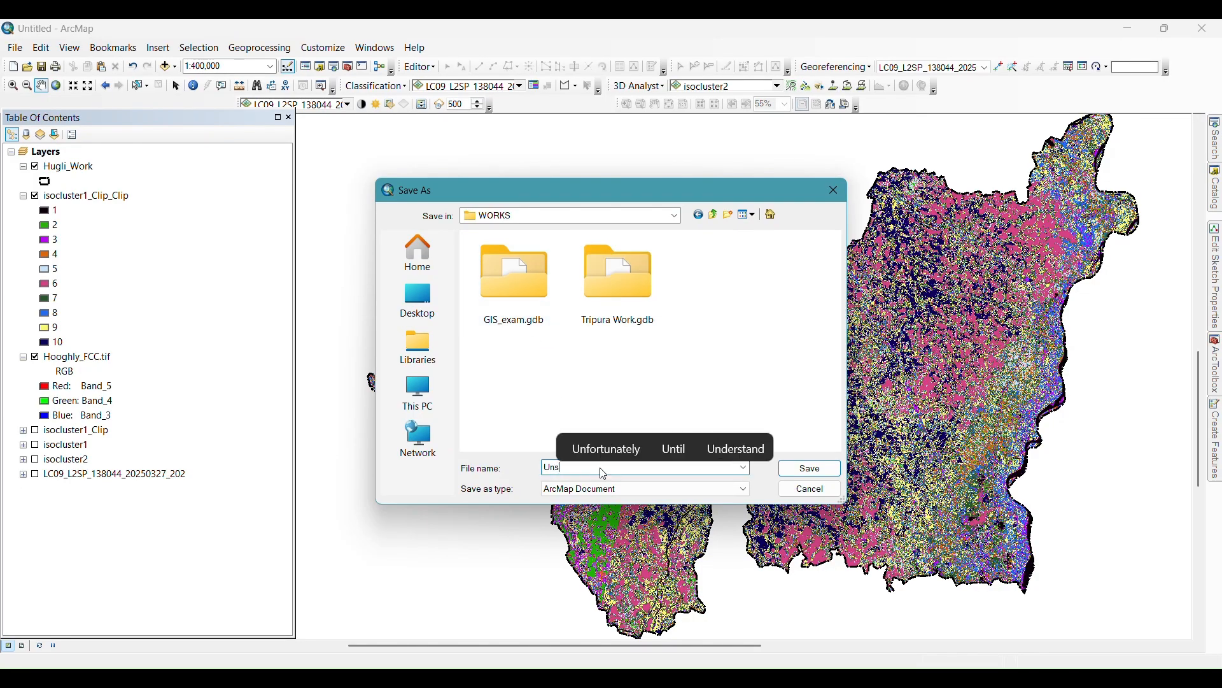
{"action": "type", "text": "upervised"}
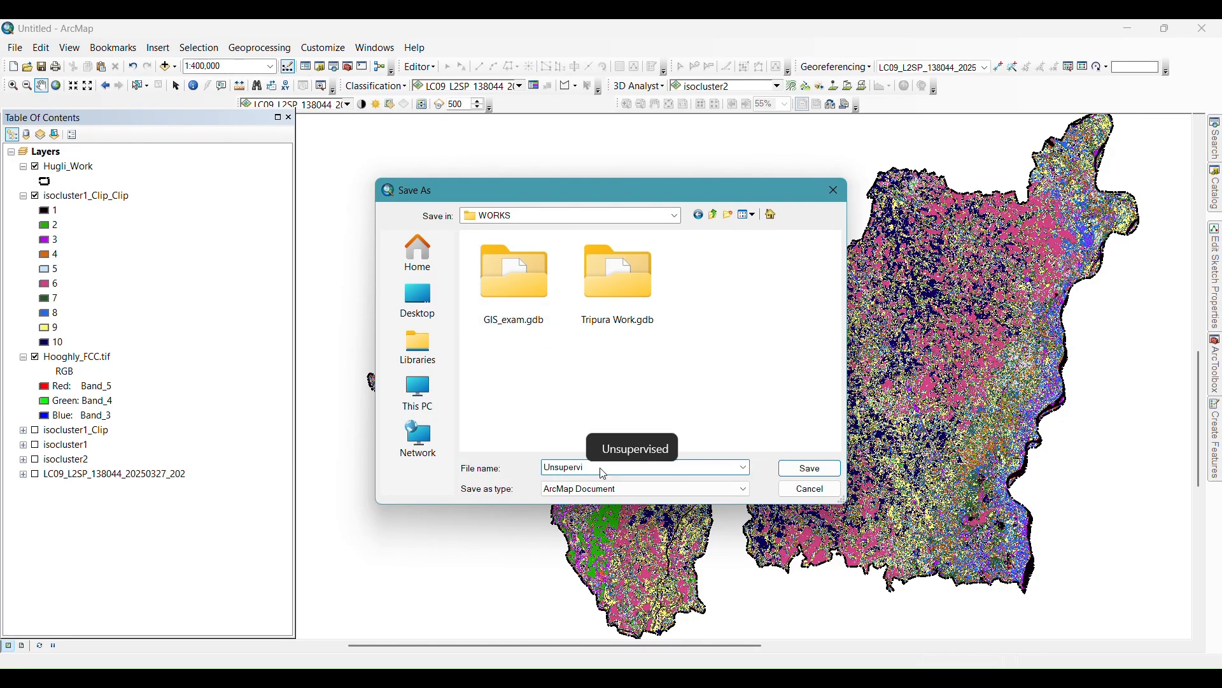
{"action": "left_click", "coordinate": [820, 470]}
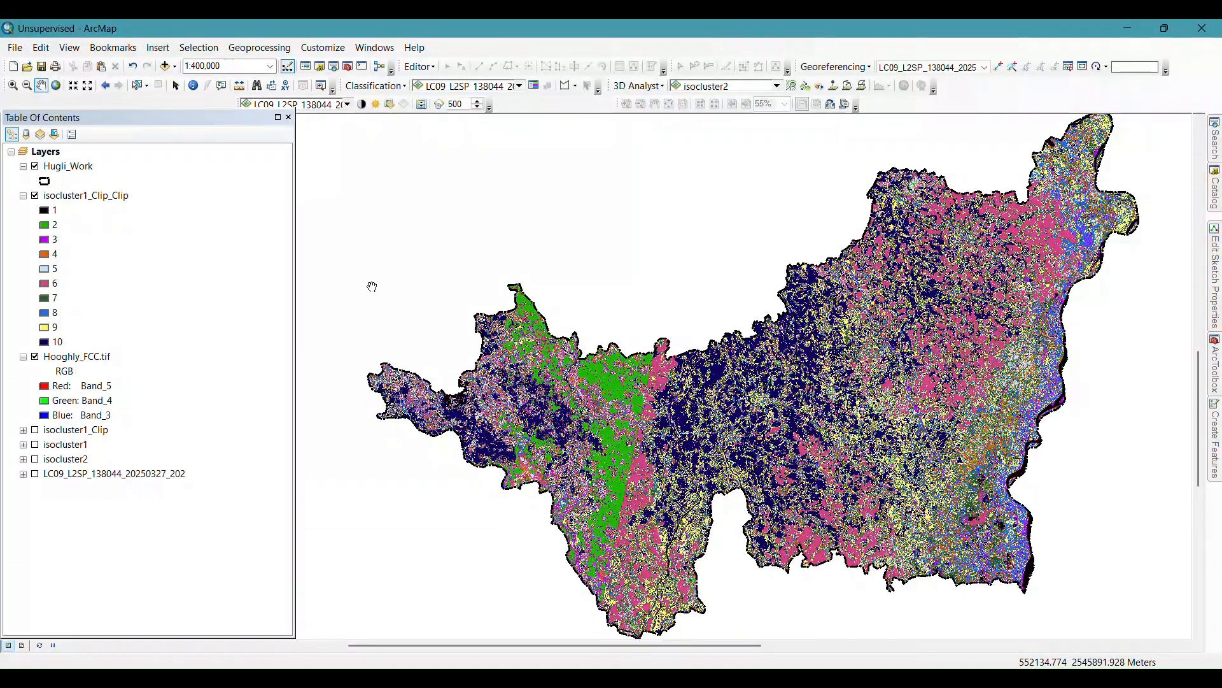
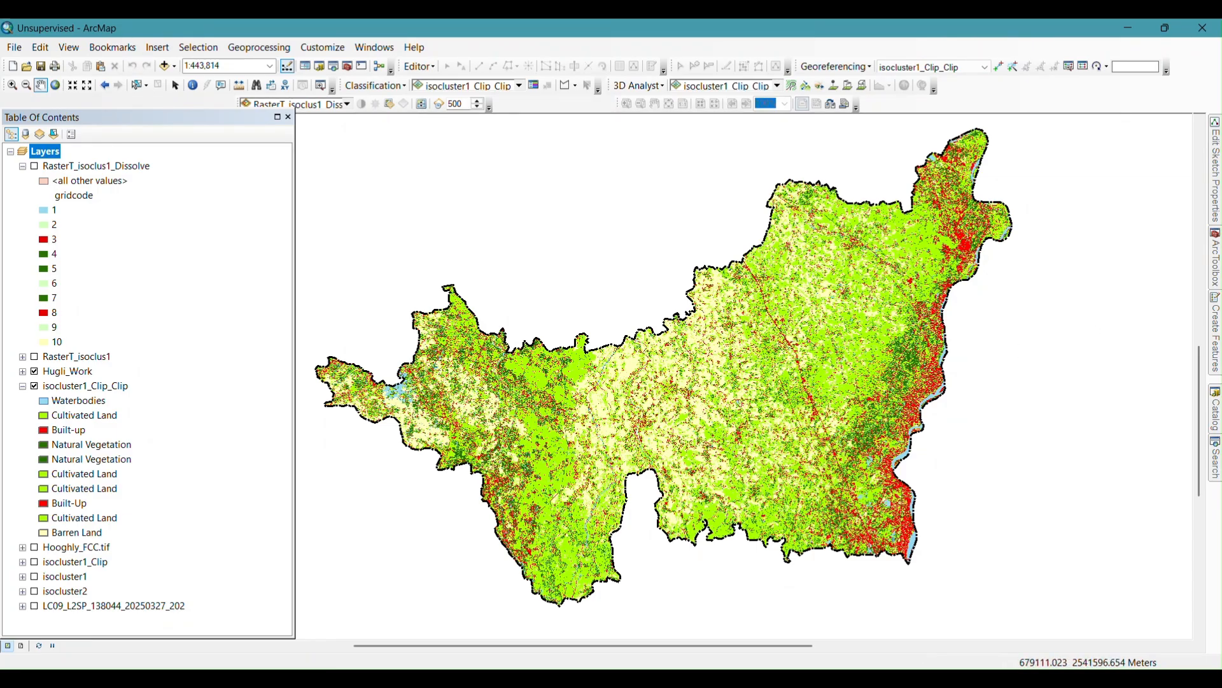
Step: Search the tools for "raster to vector" and open the Raster to Polygon conversion tool
{"action": "left_click", "coordinate": [1214, 471]}
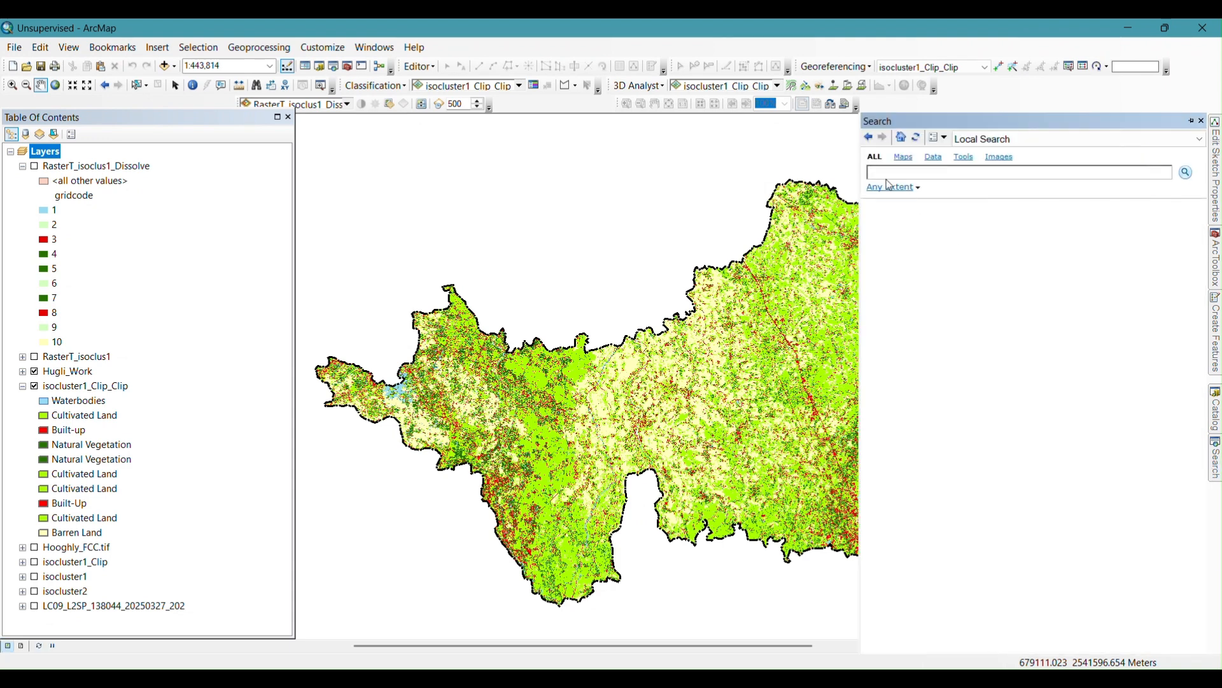
{"action": "left_click", "coordinate": [888, 171]}
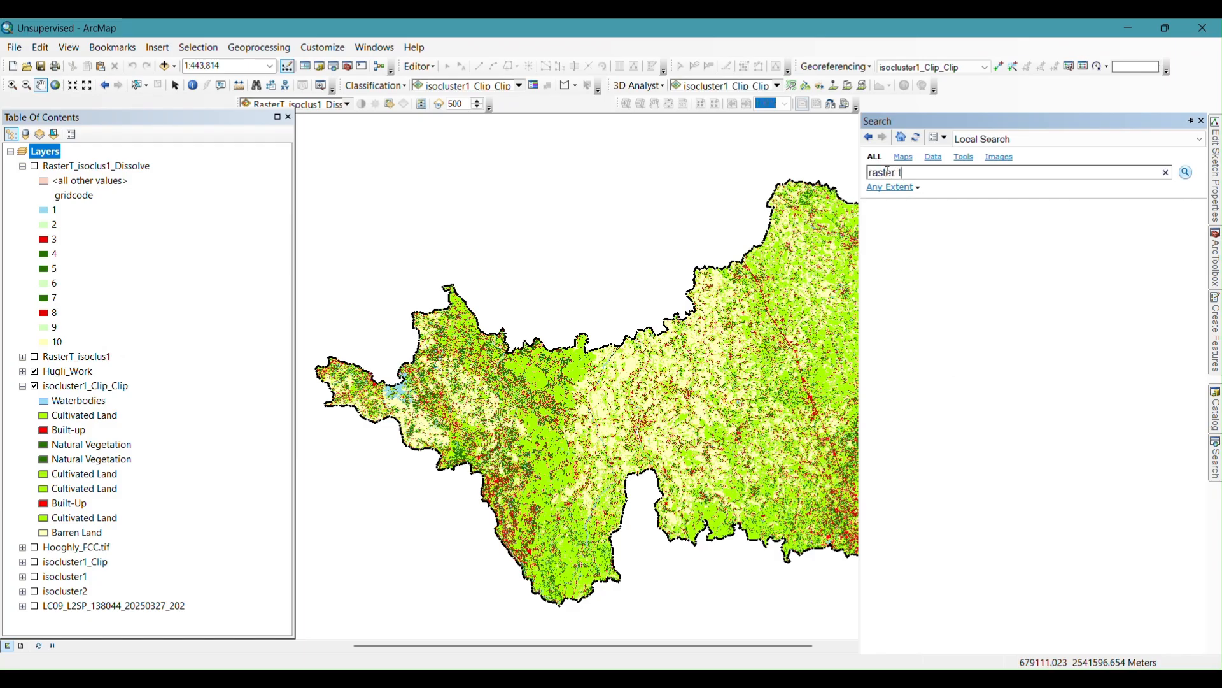
{"action": "type", "text": "raster to vector"}
{"action": "key", "text": "Return"}
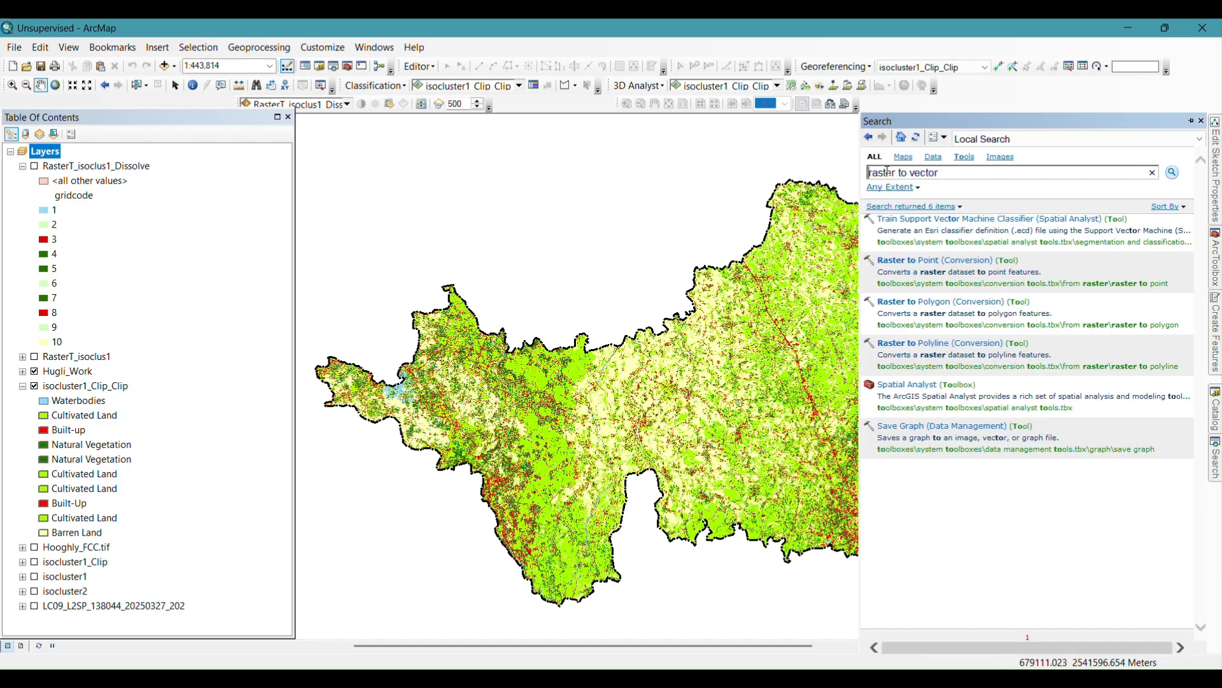
{"action": "left_click", "coordinate": [970, 302]}
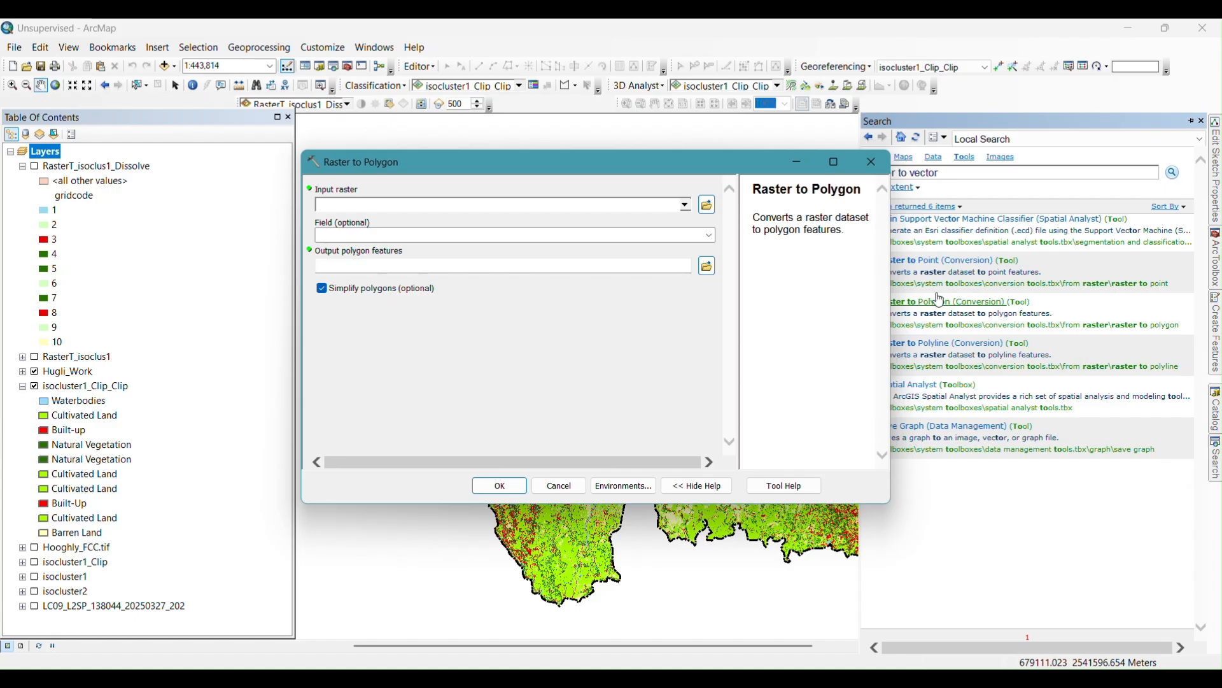
Step: Set up Raster to Polygon with isocluster1_Clip_Clip as input and Value as the field, and close the tool without running it
{"action": "left_click", "coordinate": [686, 205]}
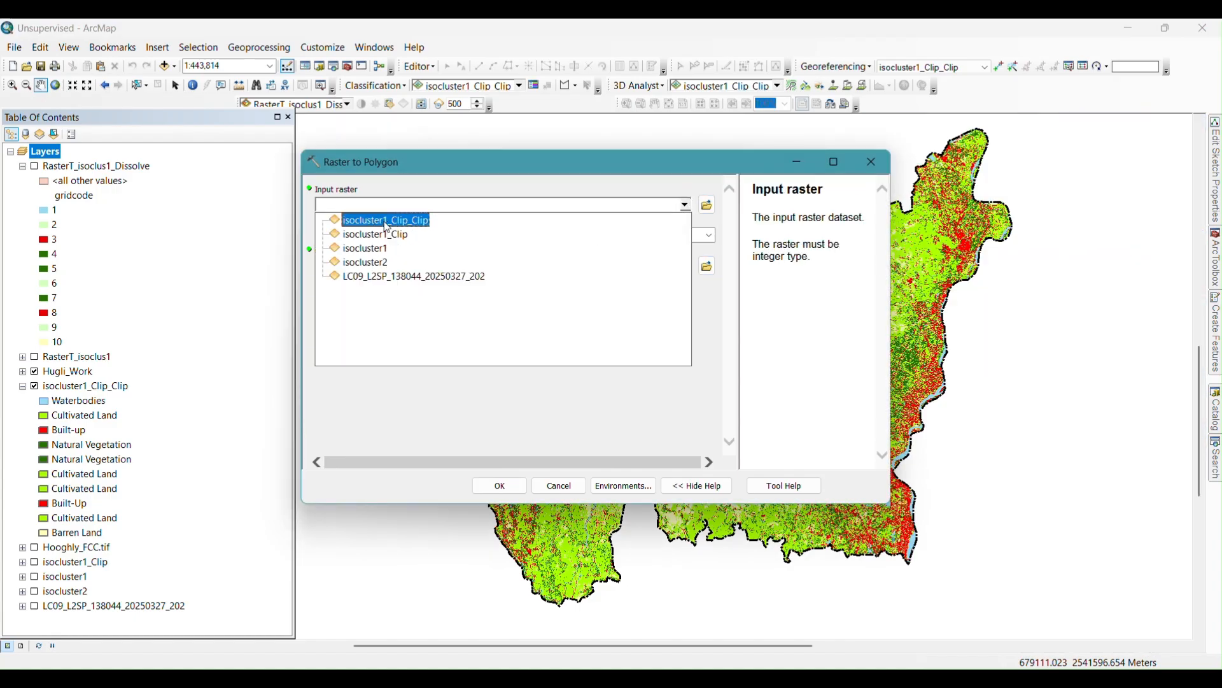
{"action": "left_click", "coordinate": [408, 220]}
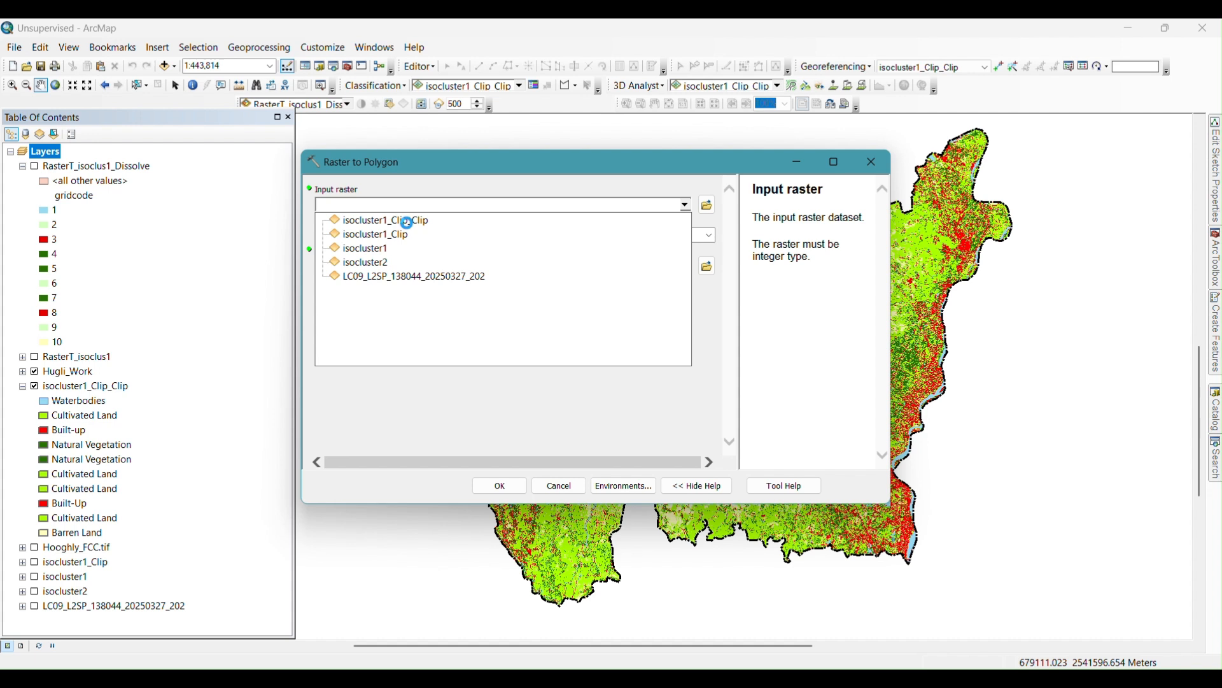
{"action": "left_click", "coordinate": [407, 221]}
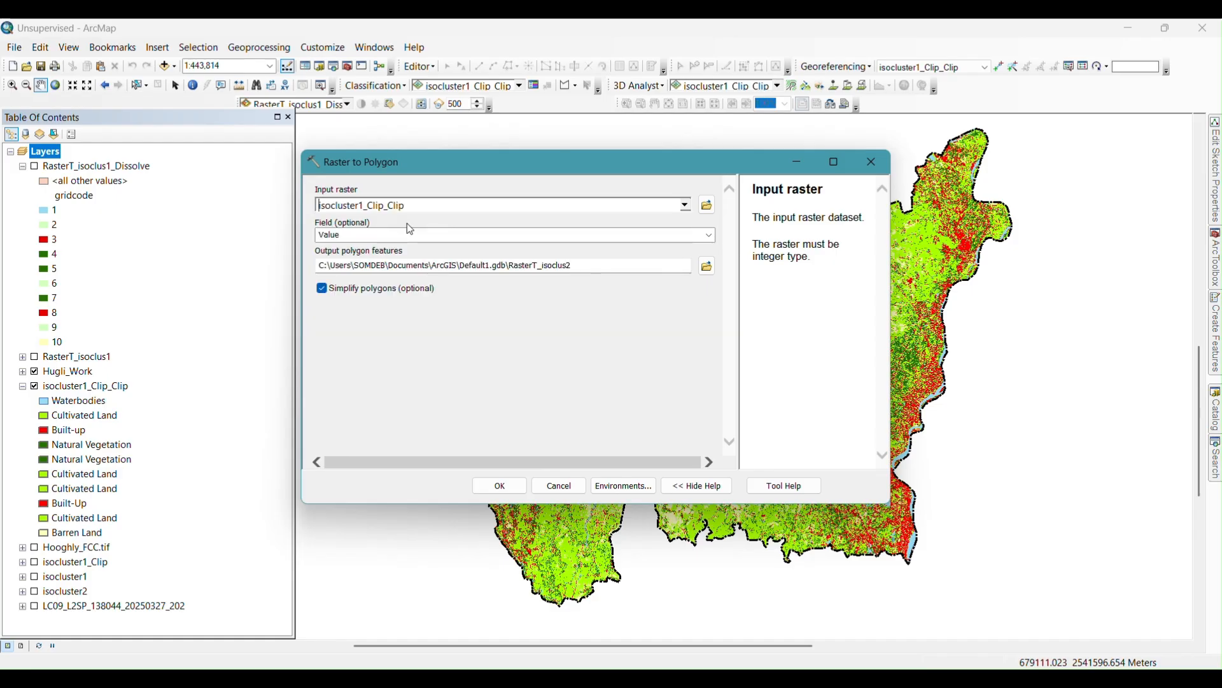
{"action": "left_click", "coordinate": [711, 237]}
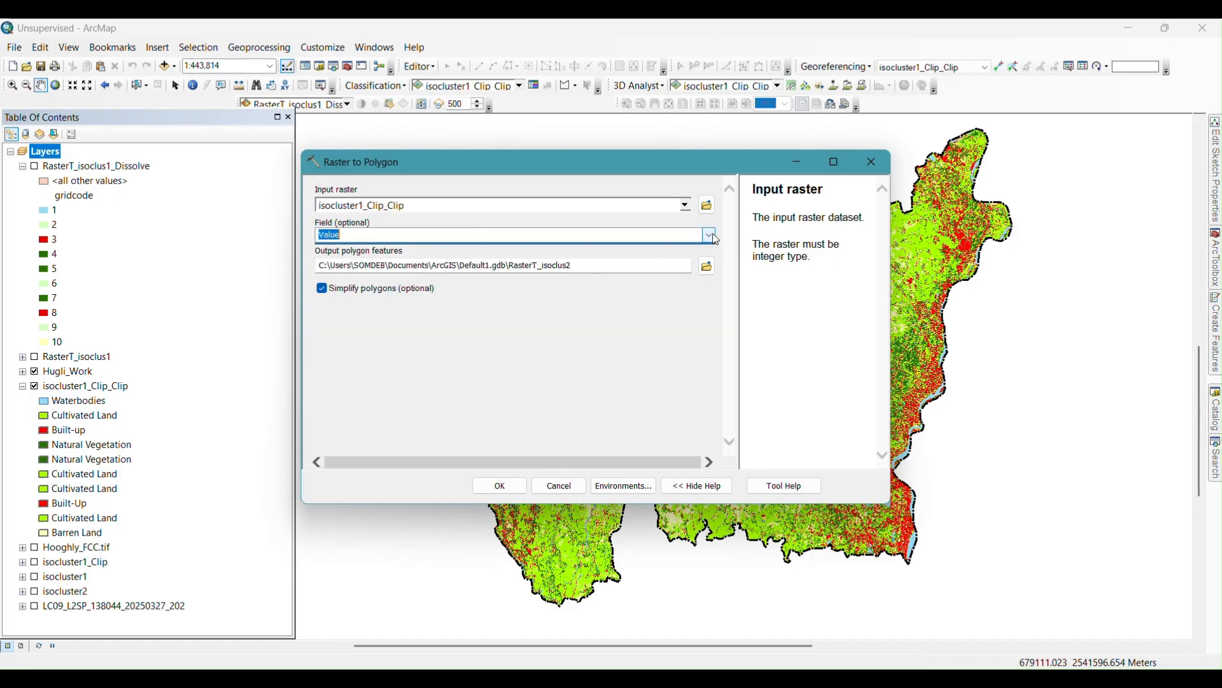
{"action": "left_click", "coordinate": [640, 247]}
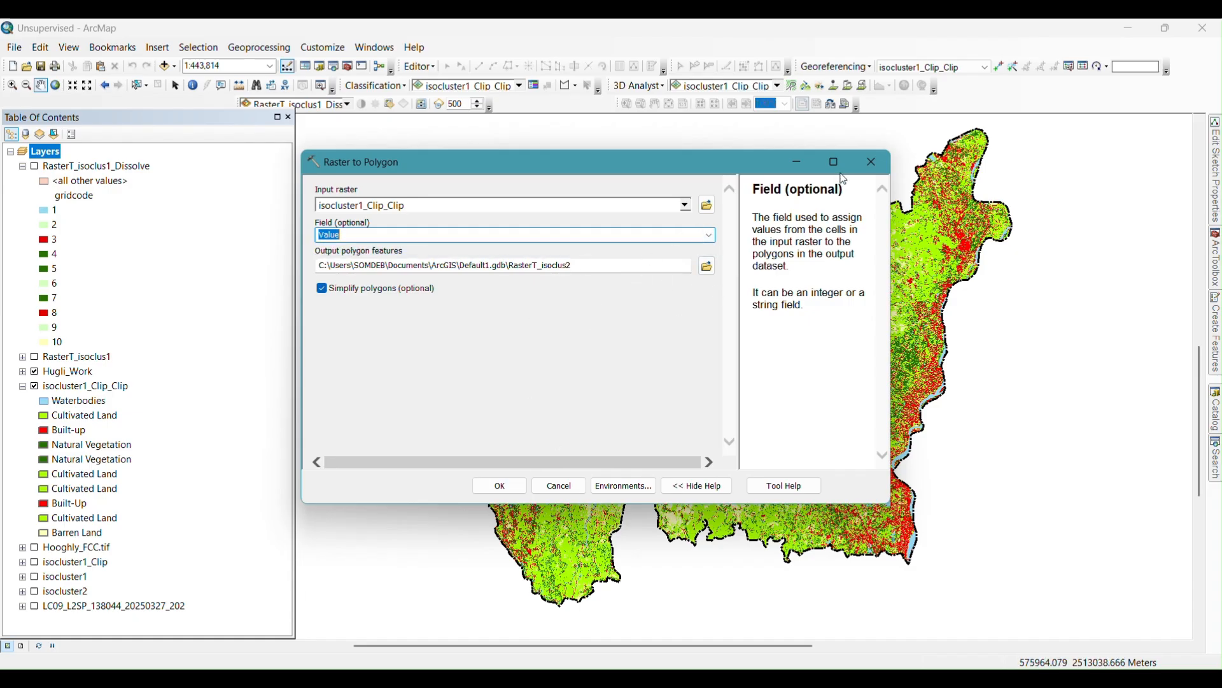
{"action": "left_click", "coordinate": [869, 161]}
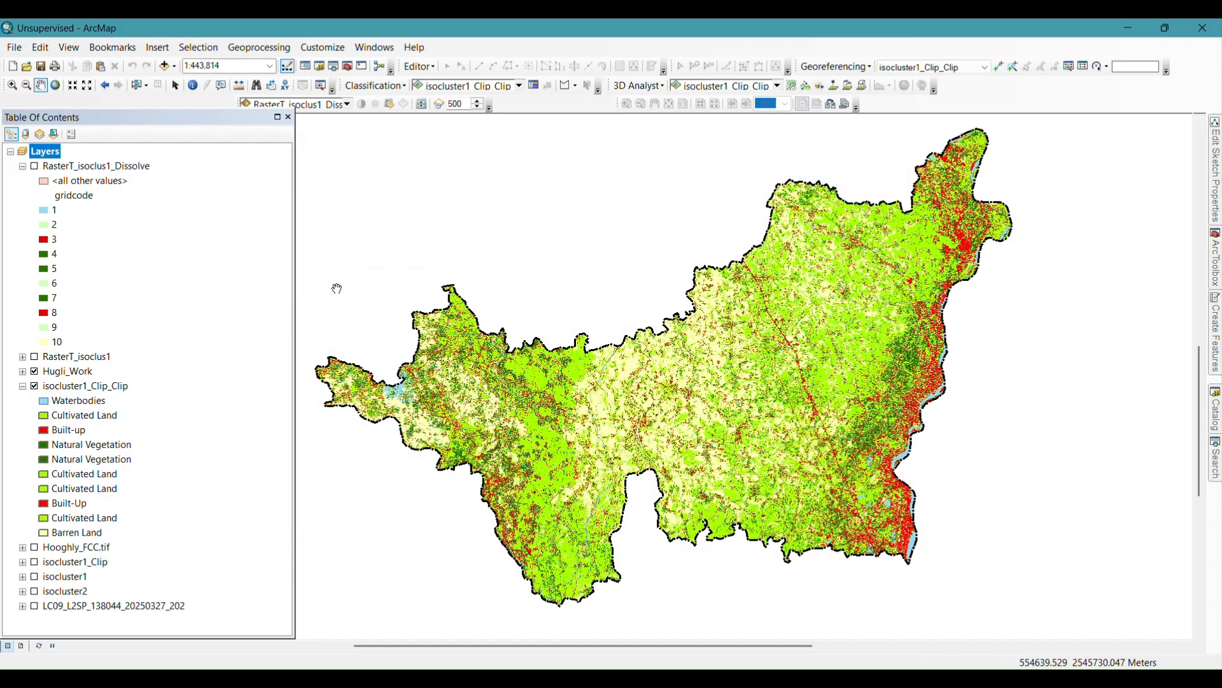
Step: Hide isocluster1_Clip_Clip, view the RasterT_isoclus1 polygons and their gridcode classes, and turn that polygon layer off again
{"action": "left_click", "coordinate": [35, 387]}
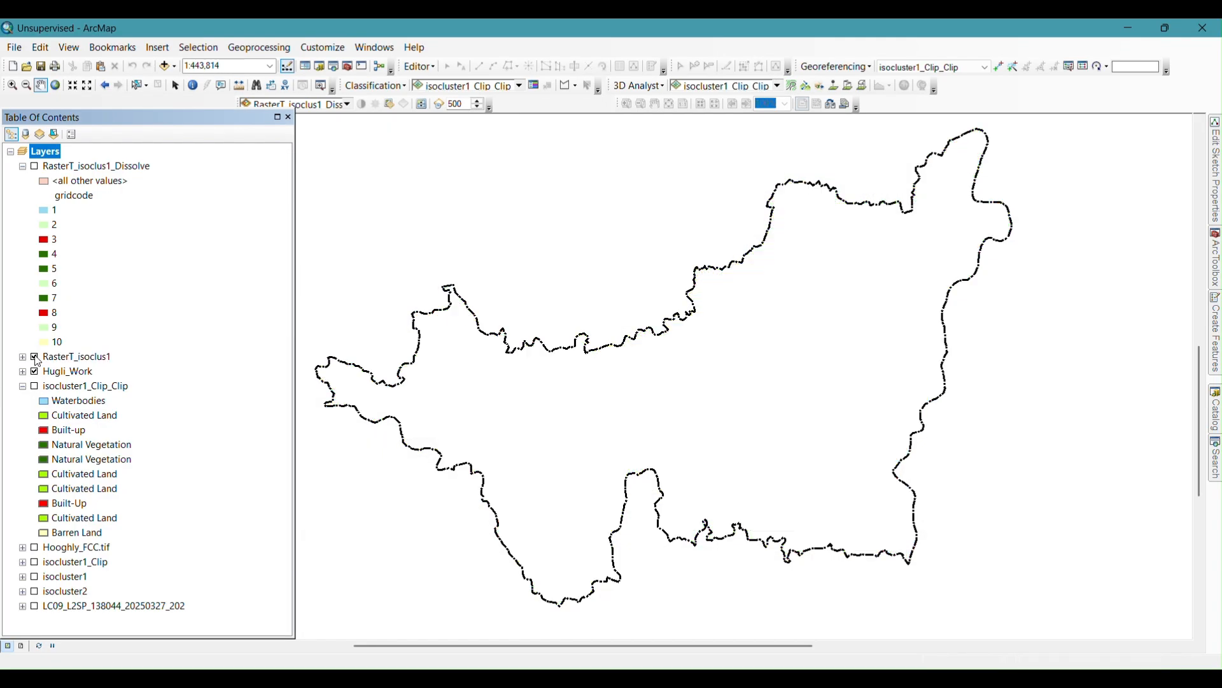
{"action": "left_click", "coordinate": [35, 356]}
{"action": "left_click", "coordinate": [22, 357]}
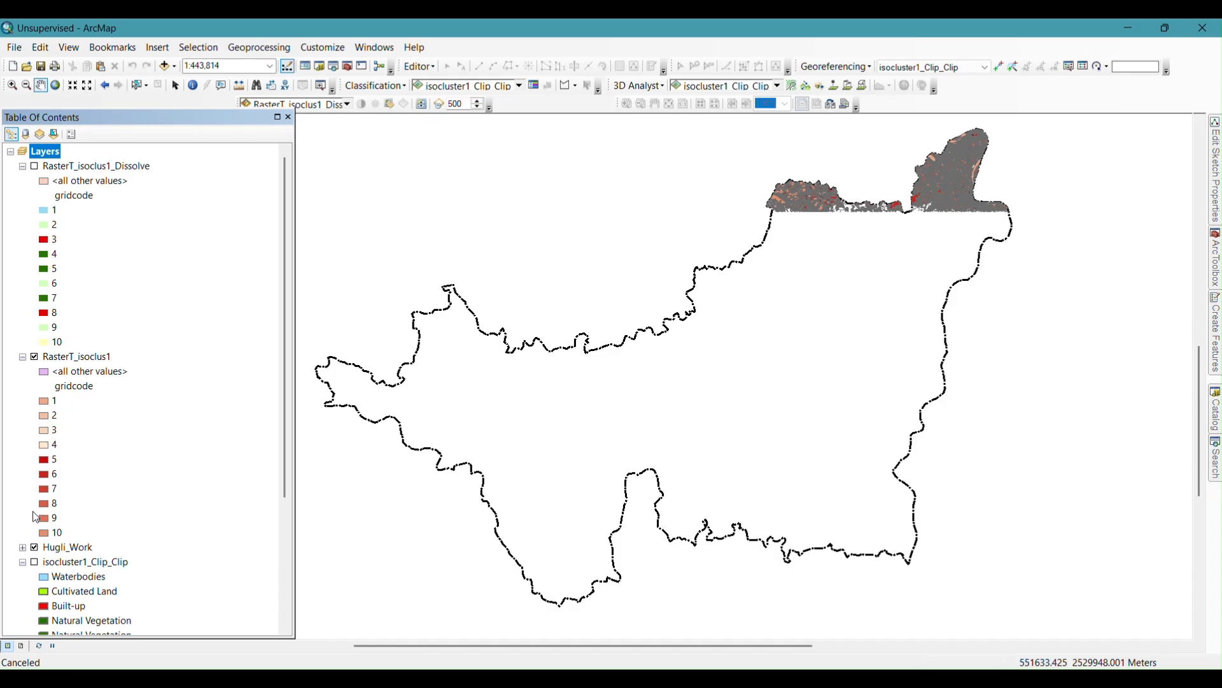
{"action": "left_click", "coordinate": [35, 359]}
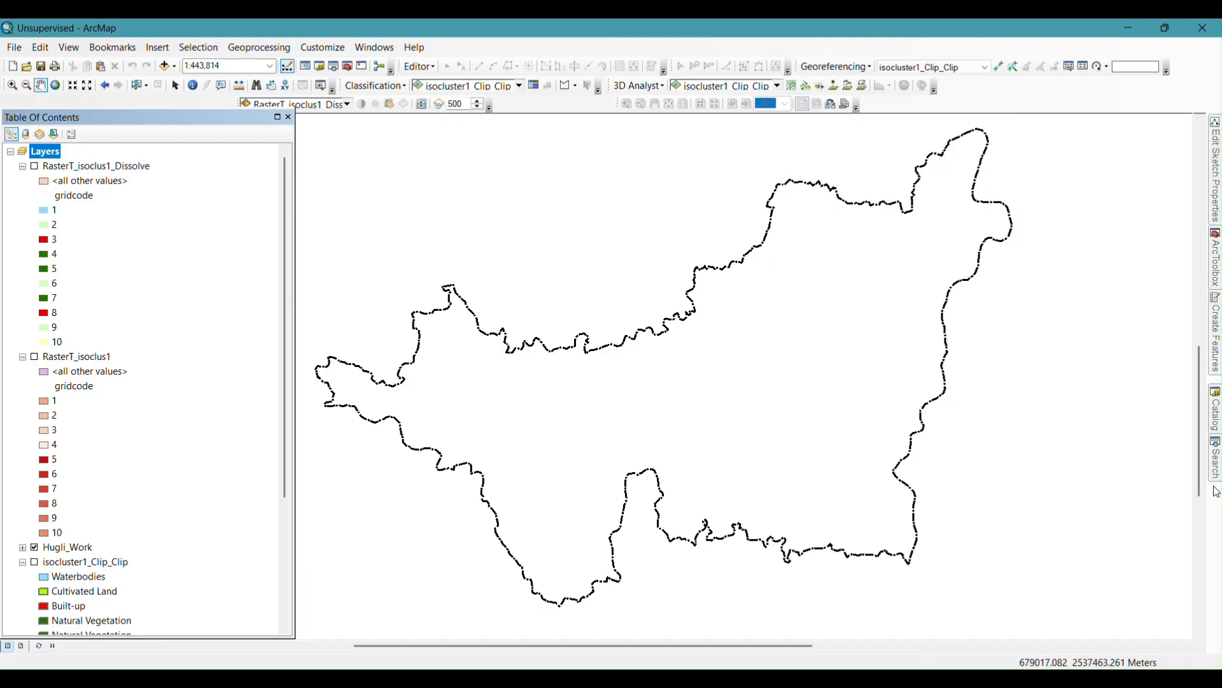
Step: Search the tools for "dissolve" and open the Data Management Dissolve tool
{"action": "left_click", "coordinate": [1216, 461]}
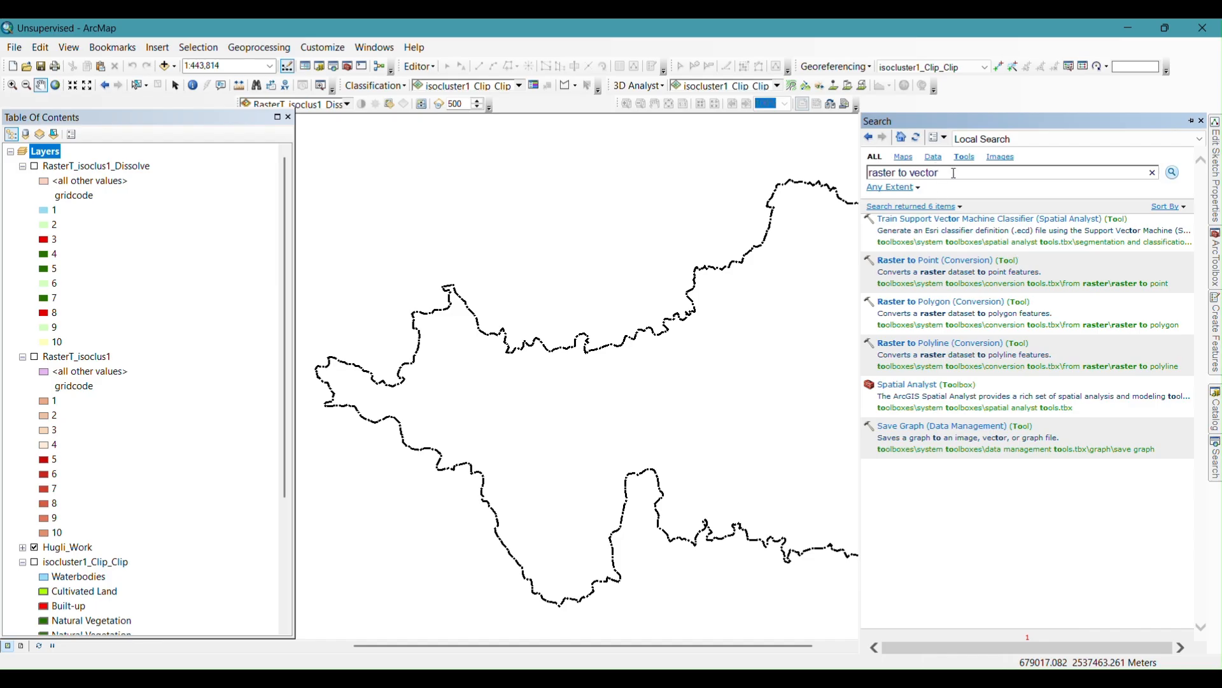
{"action": "left_click_drag", "start_coordinate": [953, 172], "coordinate": [782, 156]}
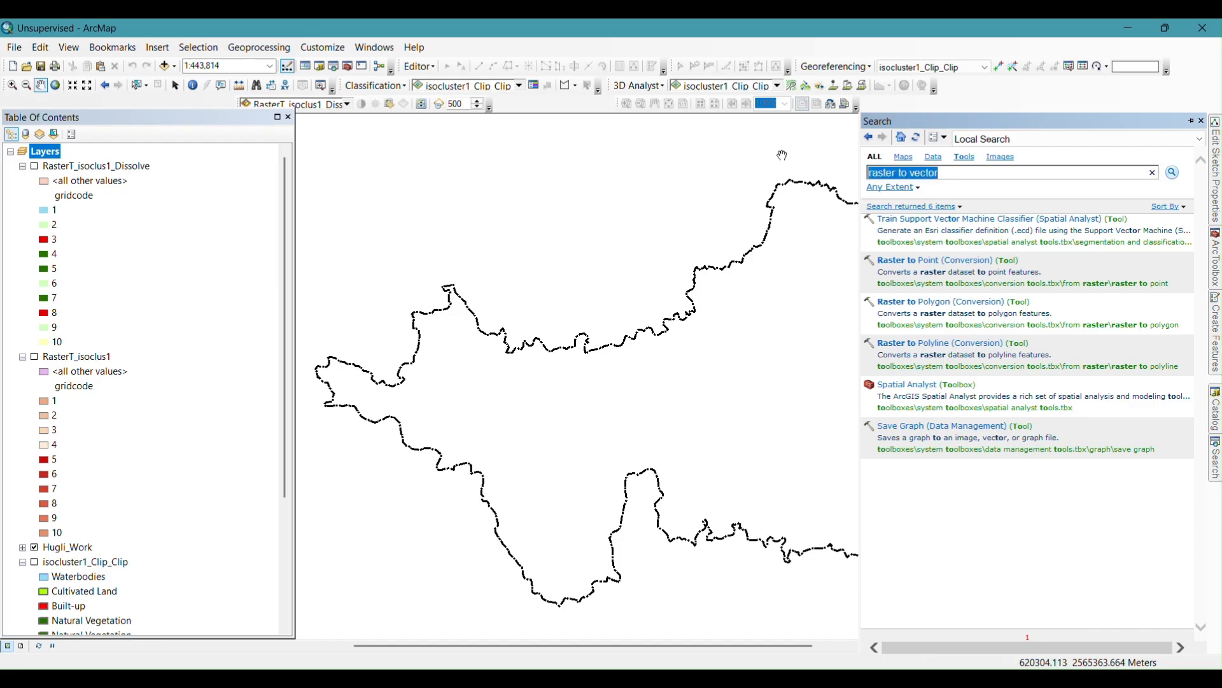
{"action": "type", "text": "dius"}
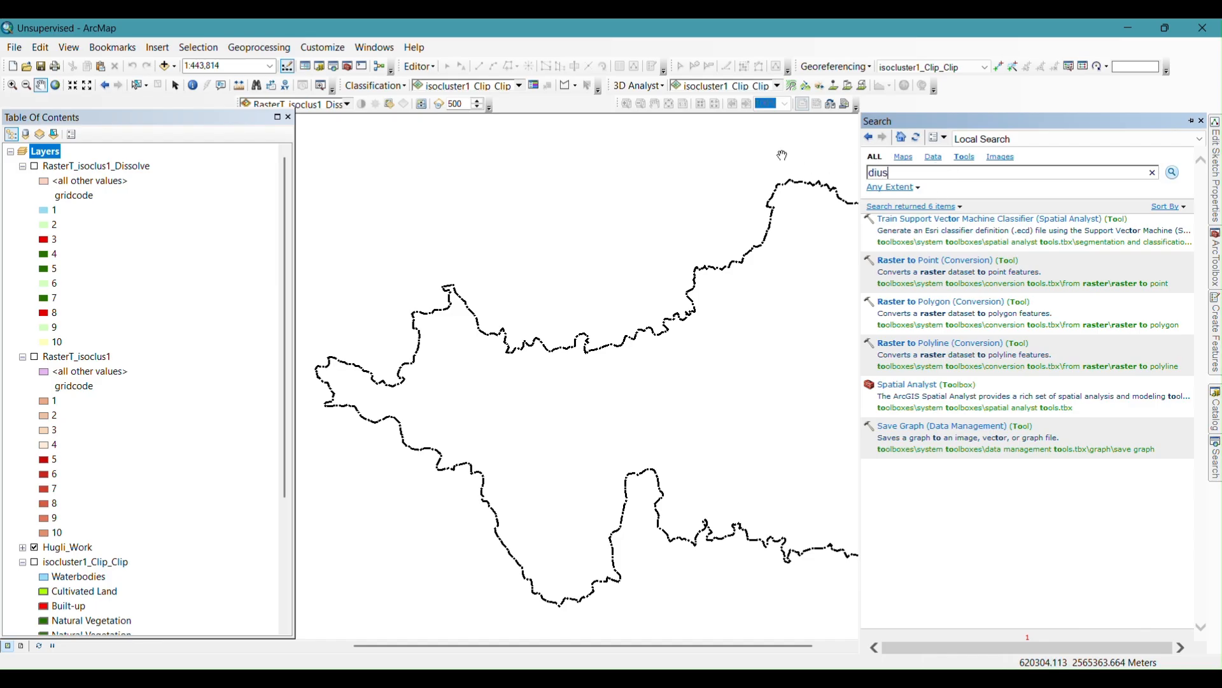
{"action": "key", "text": "BackSpace"}
{"action": "key", "text": "BackSpace"}
{"action": "key", "text": "Return"}
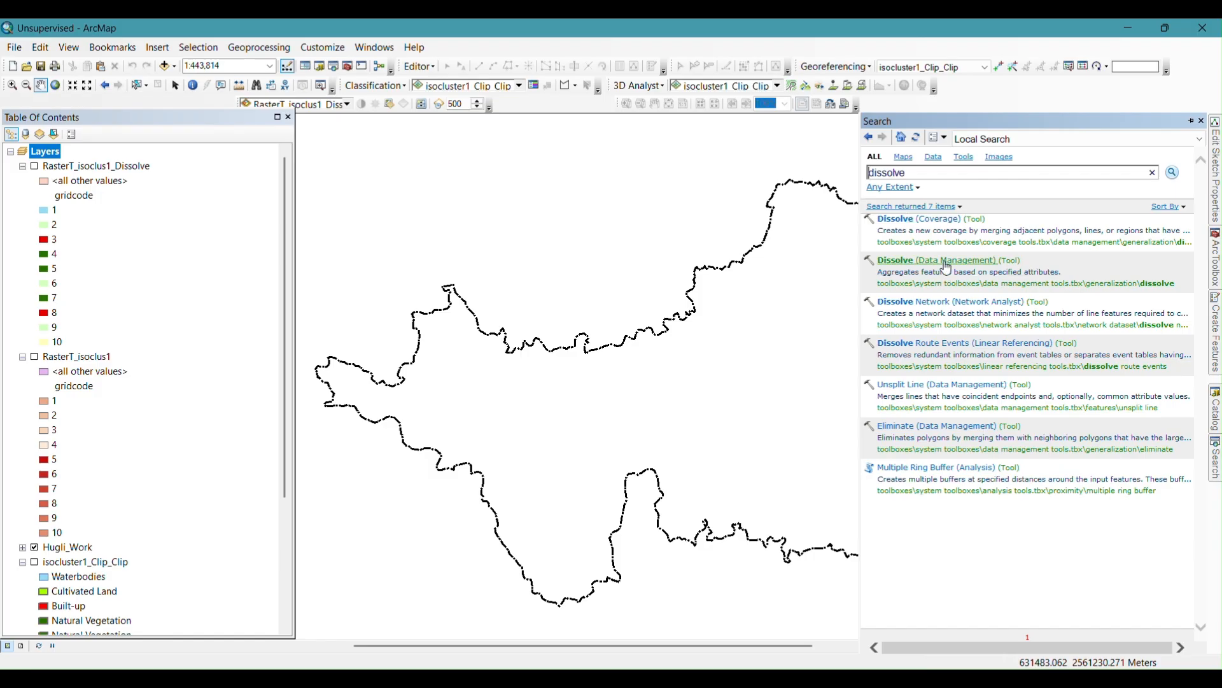
{"action": "left_click", "coordinate": [944, 262]}
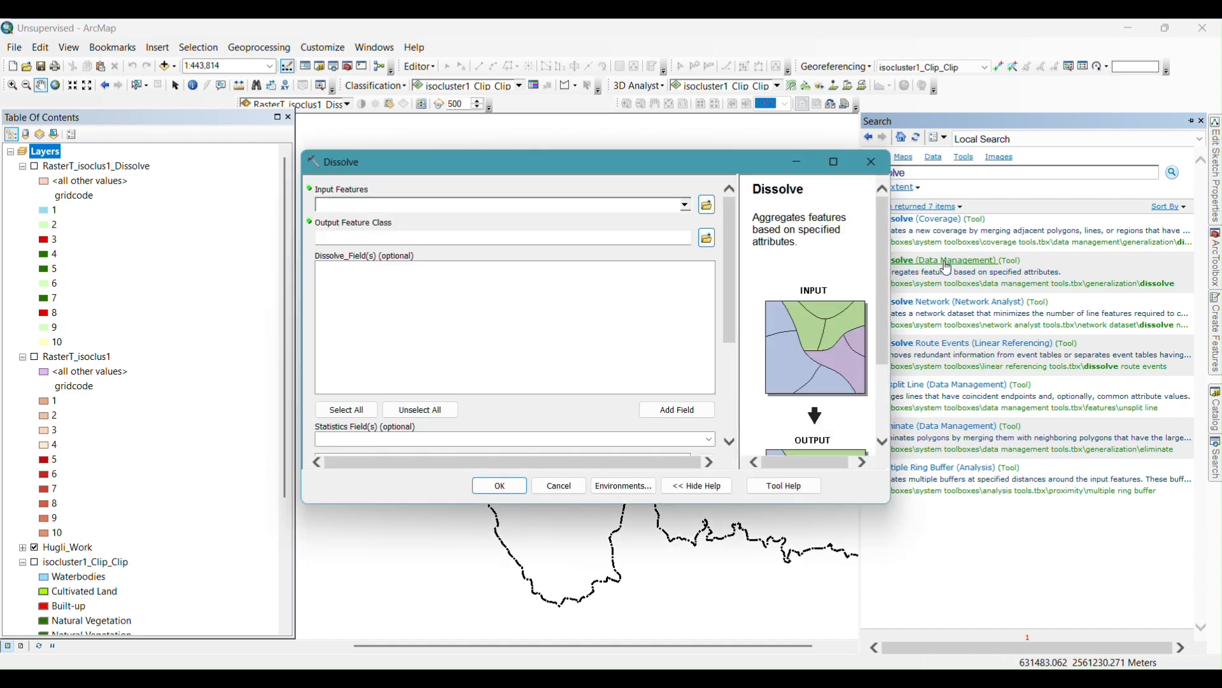
Step: Set up Dissolve with RasterT_isoclus1 as input, review its dissolve fields, statistics and multipart options, and close the tool
{"action": "left_click", "coordinate": [686, 205]}
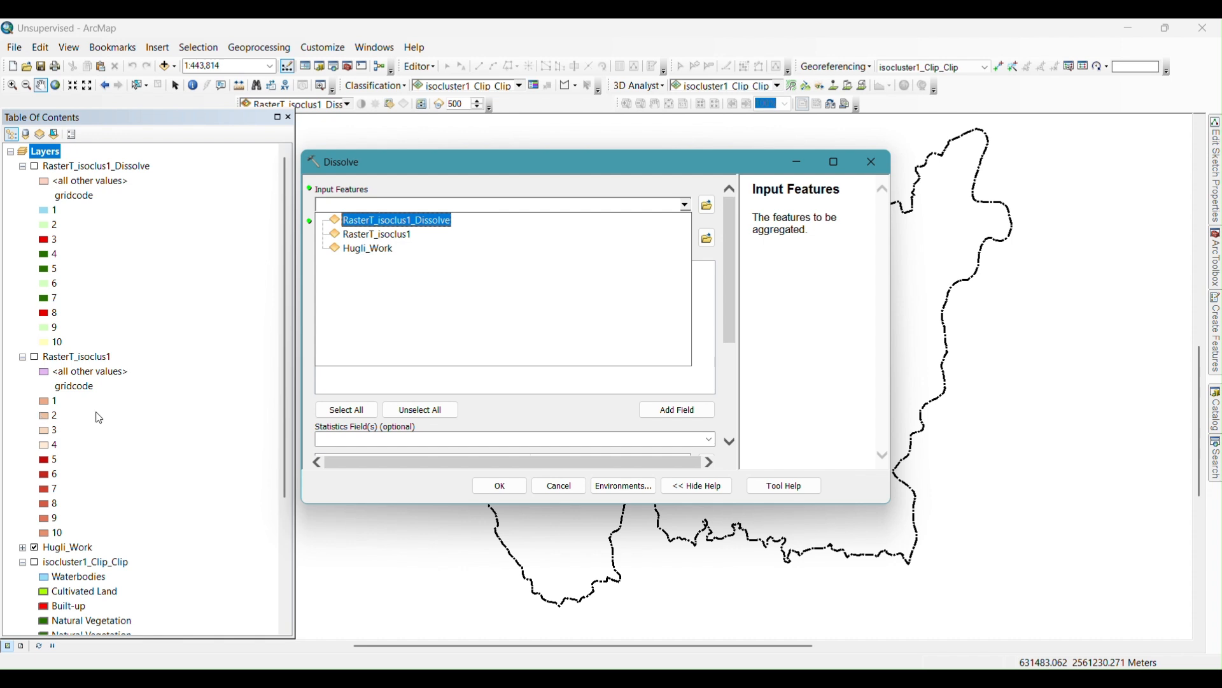
{"action": "left_click", "coordinate": [371, 236]}
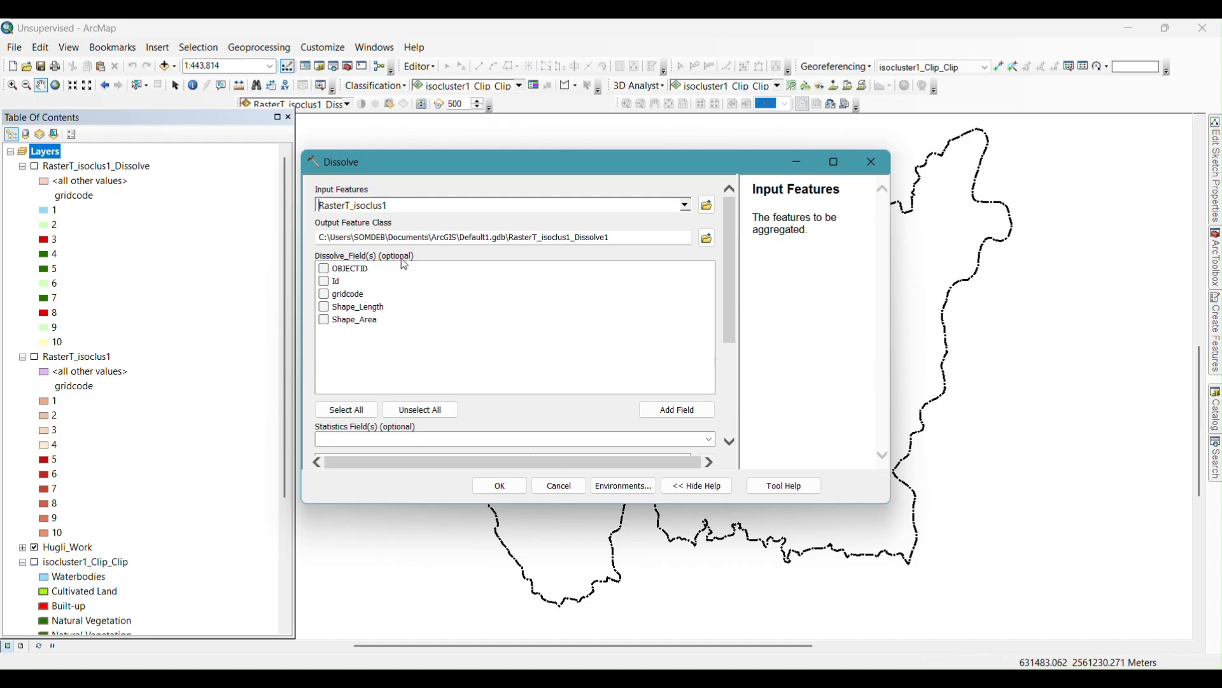
{"action": "left_click", "coordinate": [325, 283]}
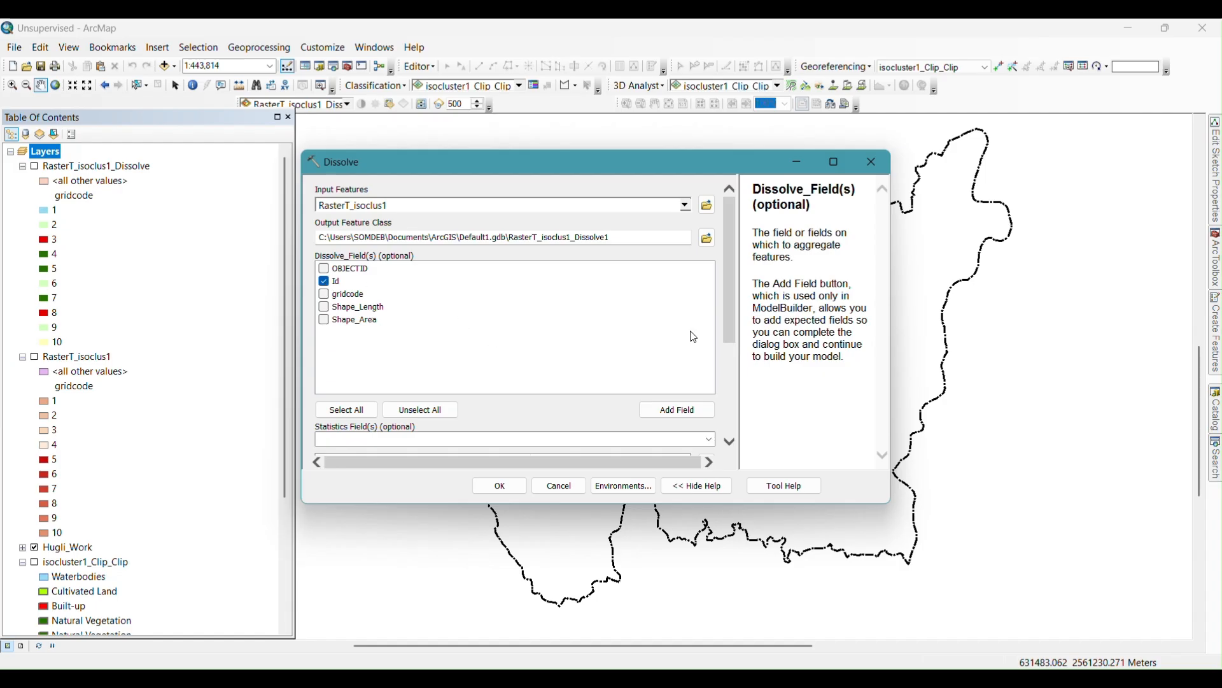
{"action": "mouse_move", "coordinate": [726, 288]}
{"action": "left_mouse_down"}
{"action": "mouse_move", "coordinate": [730, 314]}
{"action": "mouse_move", "coordinate": [728, 264]}
{"action": "left_mouse_up"}
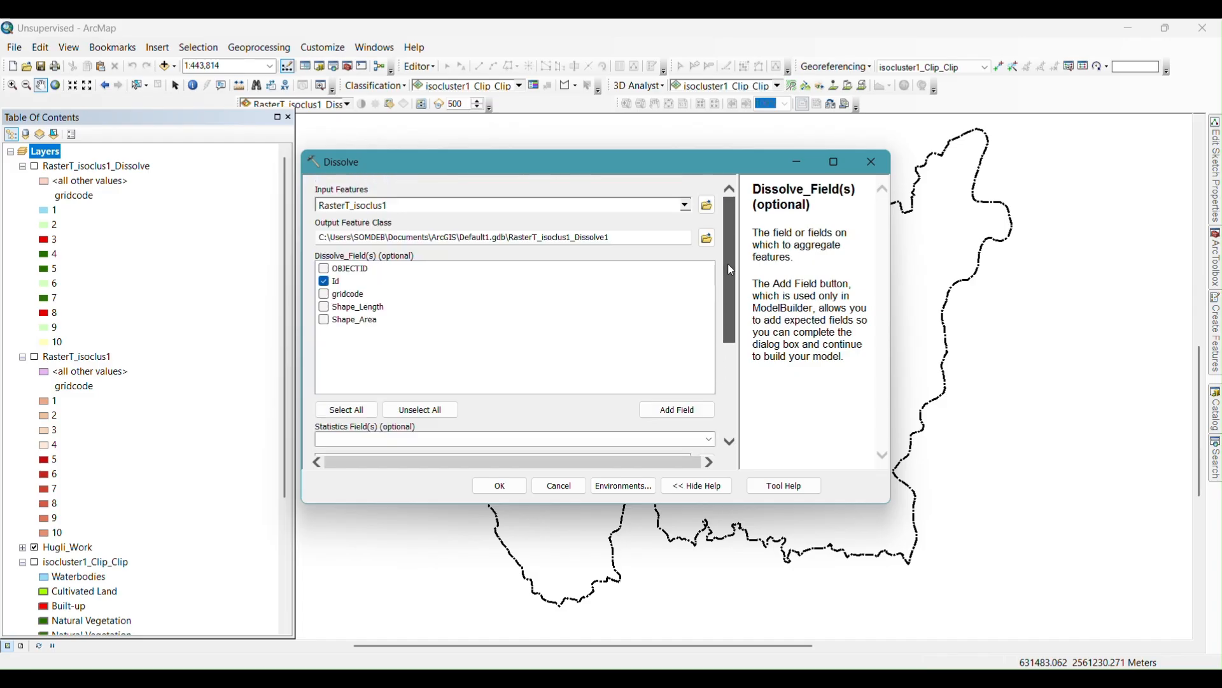
{"action": "left_click", "coordinate": [339, 280]}
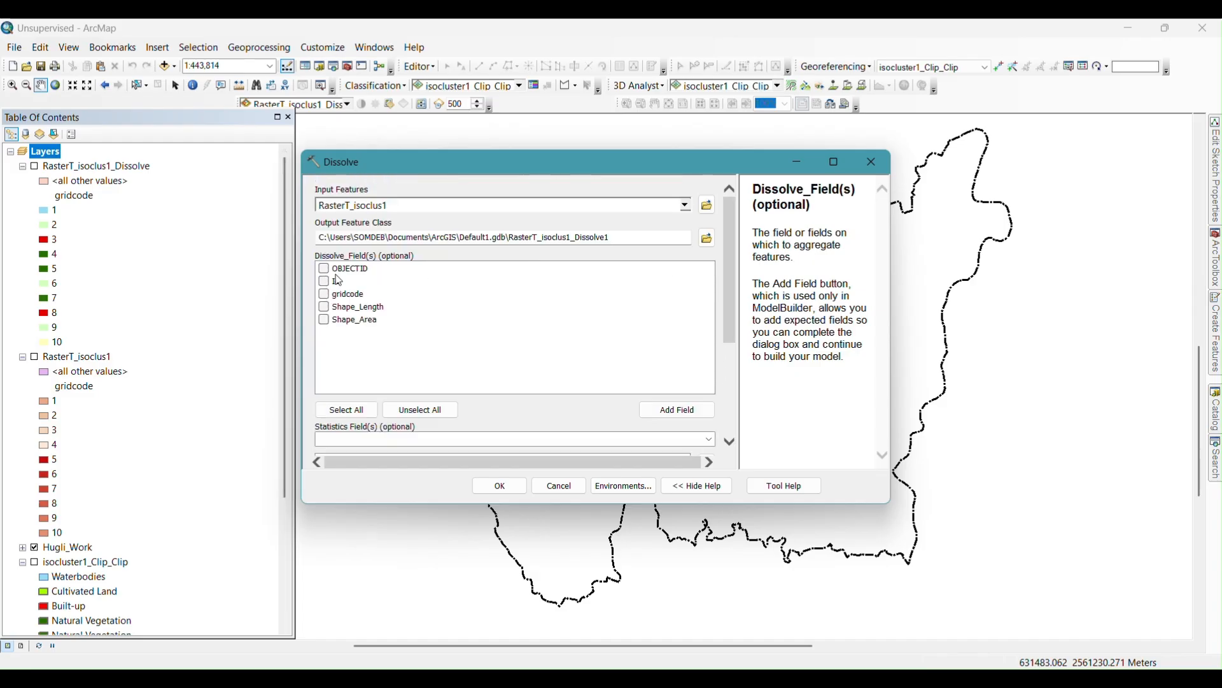
{"action": "left_click_drag", "start_coordinate": [730, 298], "coordinate": [731, 446]}
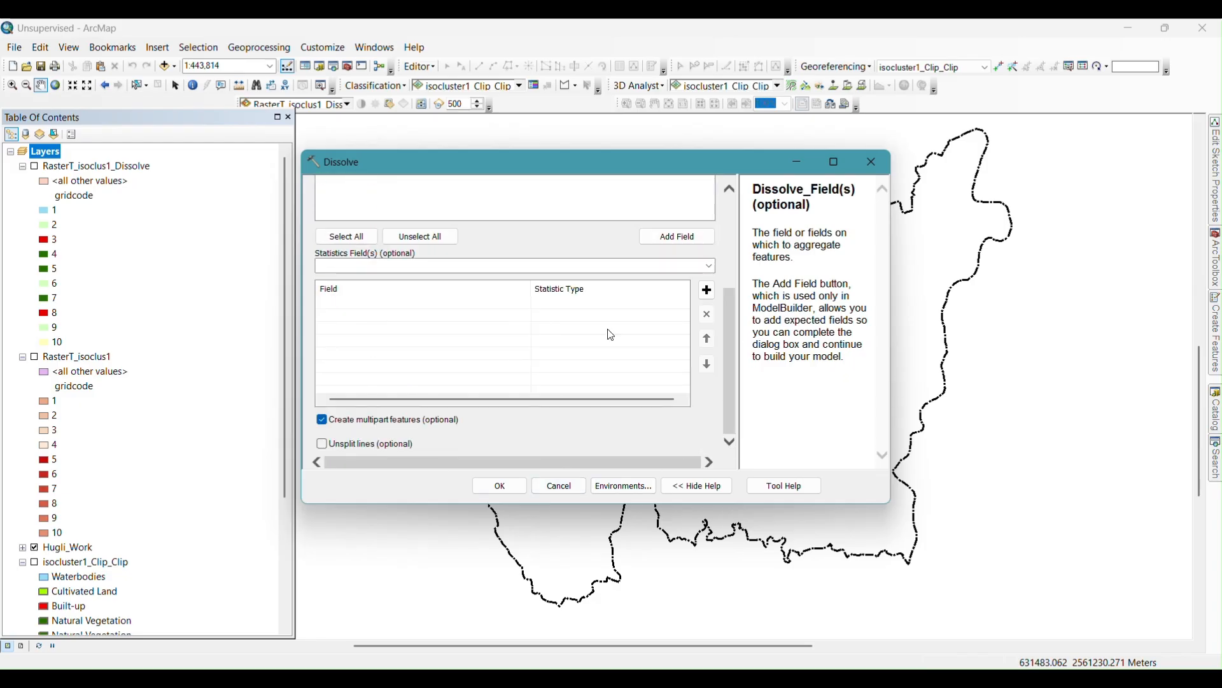
{"action": "left_click_drag", "start_coordinate": [731, 391], "coordinate": [731, 389]}
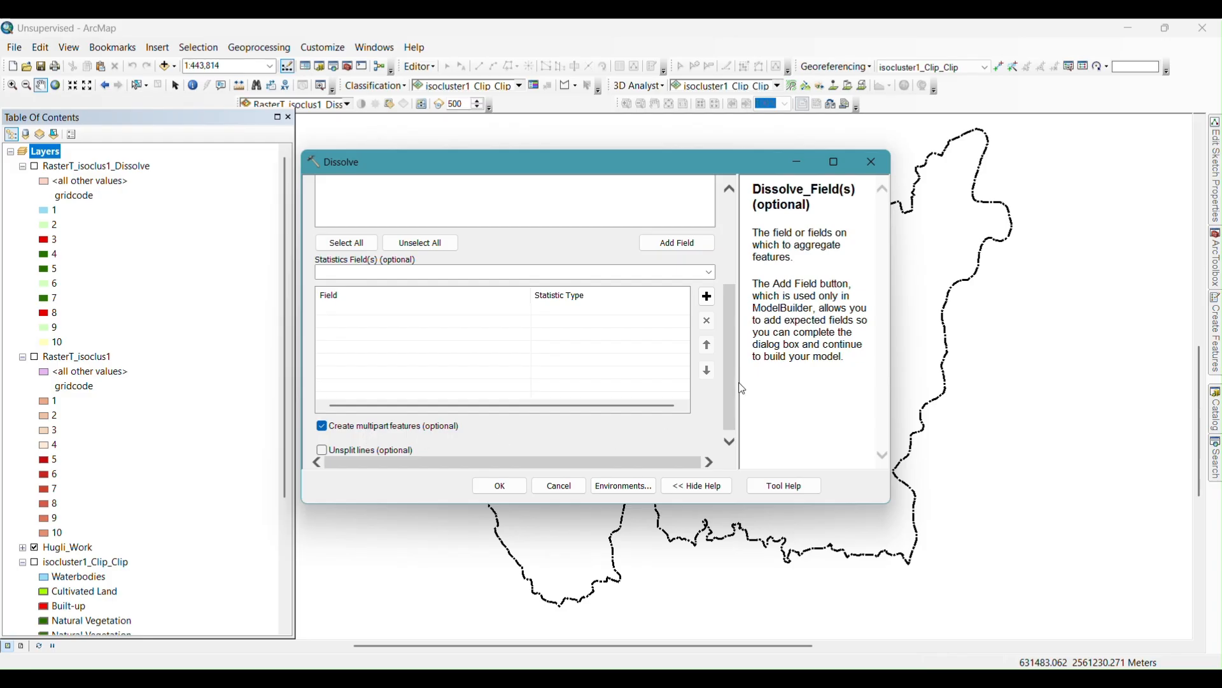
{"action": "left_click_drag", "start_coordinate": [727, 388], "coordinate": [716, 267]}
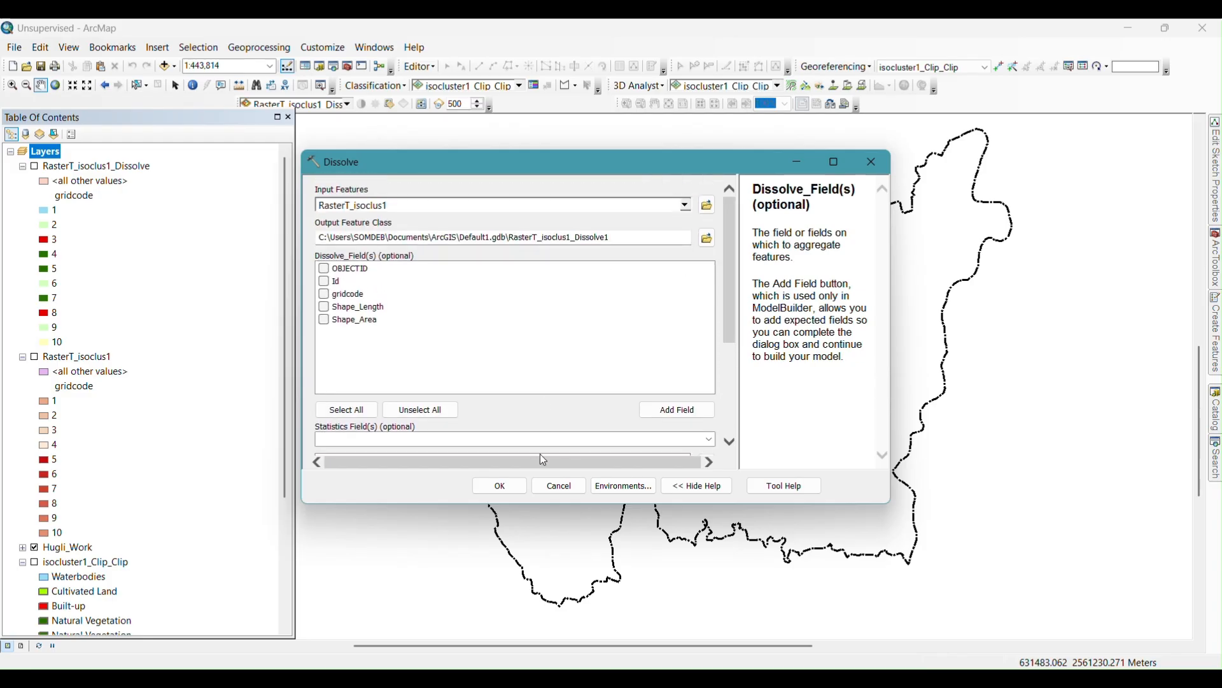
{"action": "left_click", "coordinate": [508, 487]}
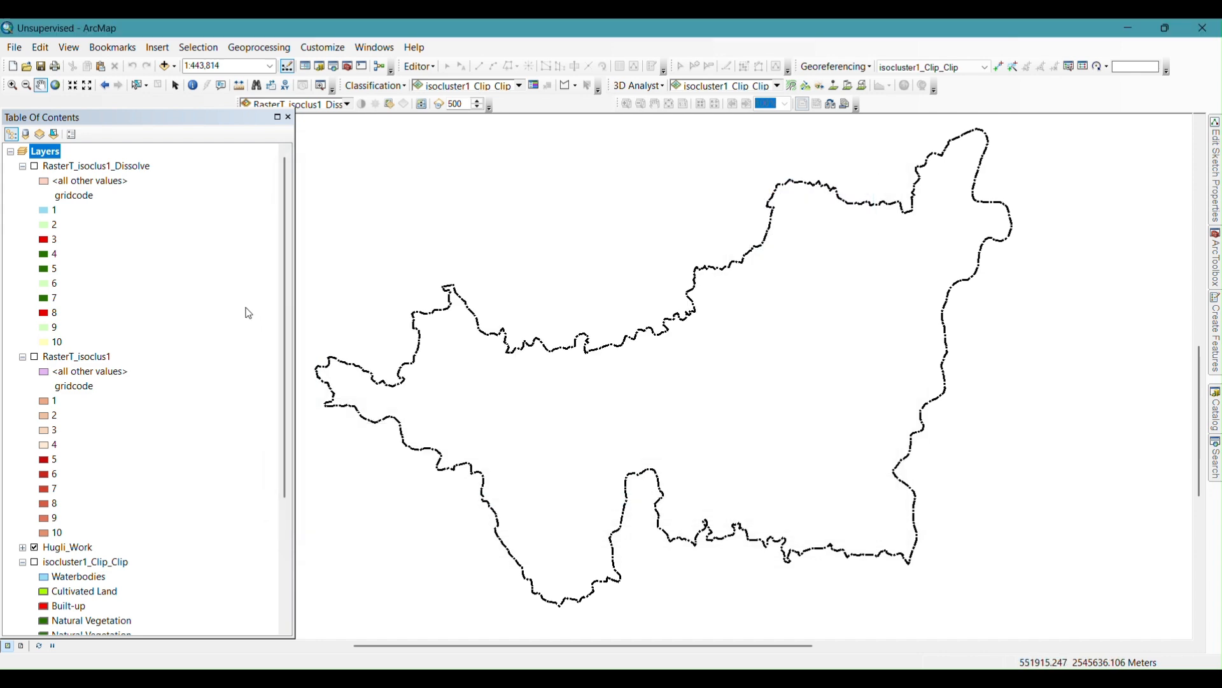
Step: Show the RasterT_isoclus1_Dissolve layer and compare its gridcode classes with the land-cover names of isocluster1_Clip_Clip
{"action": "left_click", "coordinate": [22, 357]}
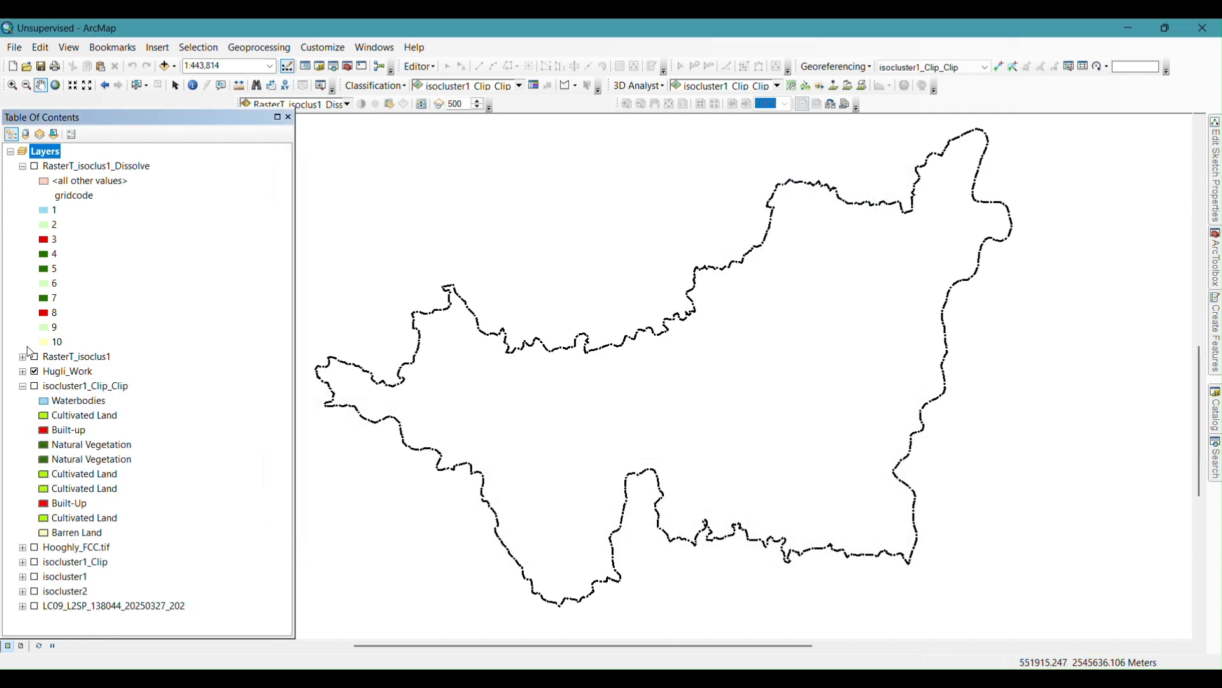
{"action": "left_click", "coordinate": [35, 166]}
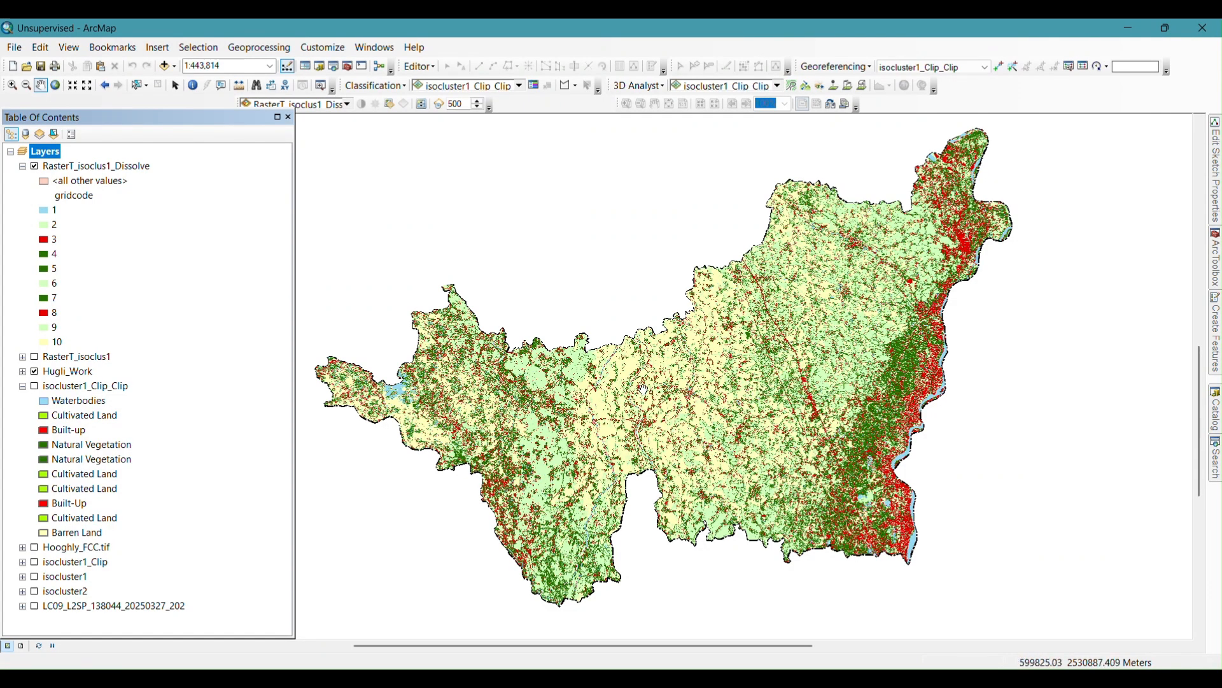
{"action": "left_click", "coordinate": [23, 358]}
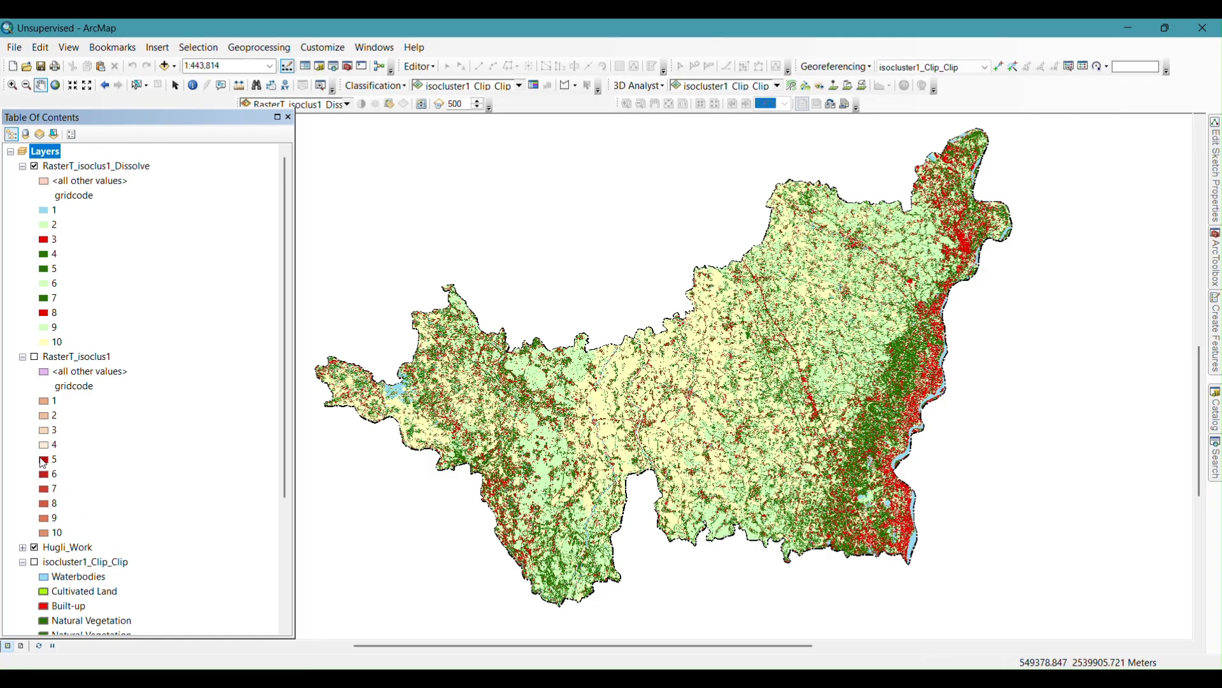
{"action": "scroll", "coordinate": [90, 577], "scroll_direction": "down", "scroll_amount": 1}
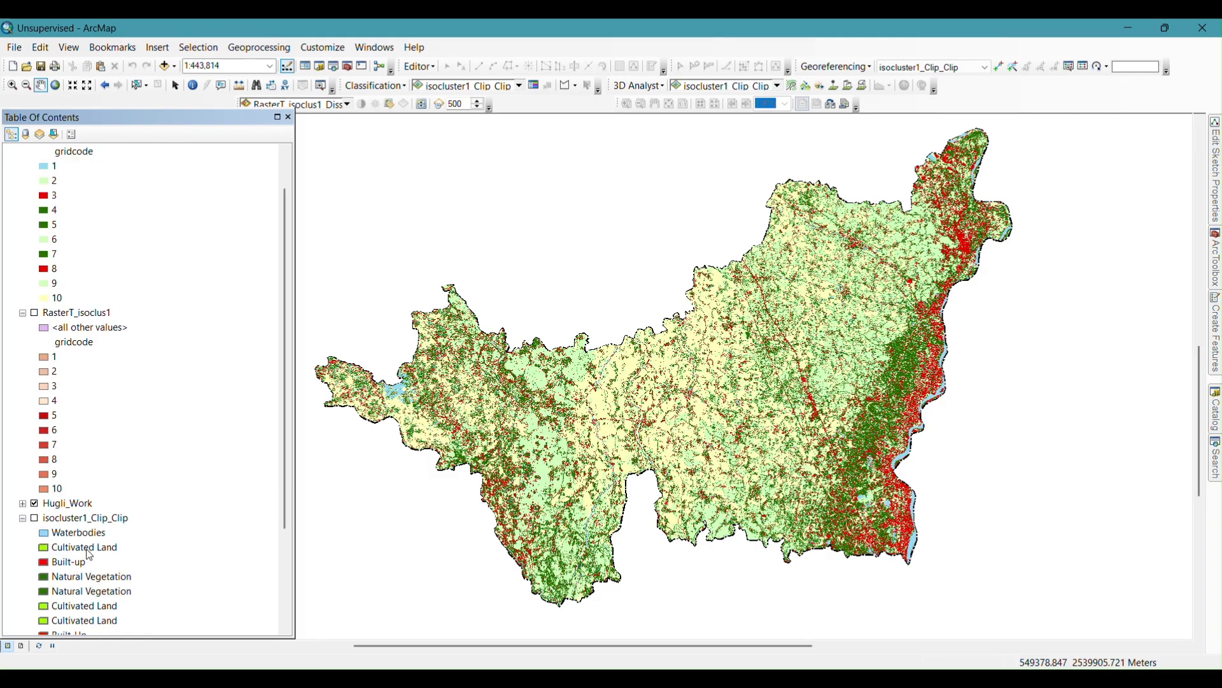
{"action": "scroll", "coordinate": [87, 551], "scroll_direction": "down", "scroll_amount": 2}
{"action": "scroll", "coordinate": [72, 499], "scroll_direction": "up", "scroll_amount": 4}
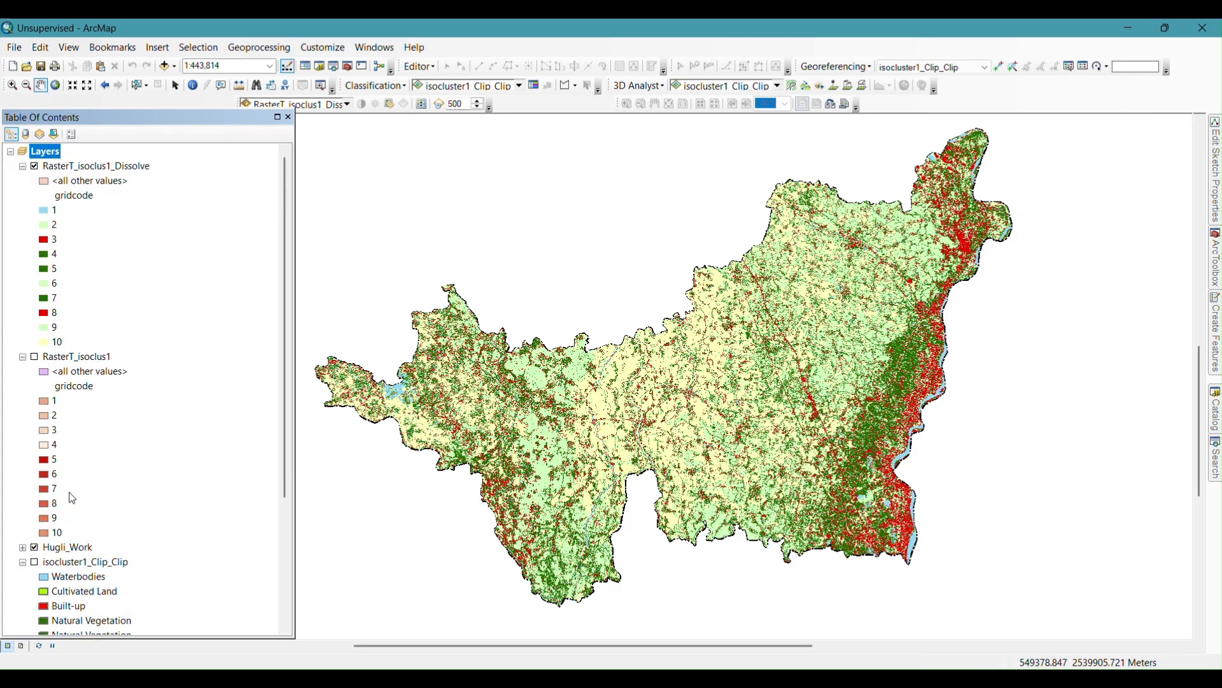
{"action": "scroll", "coordinate": [70, 242], "scroll_direction": "down", "scroll_amount": 1}
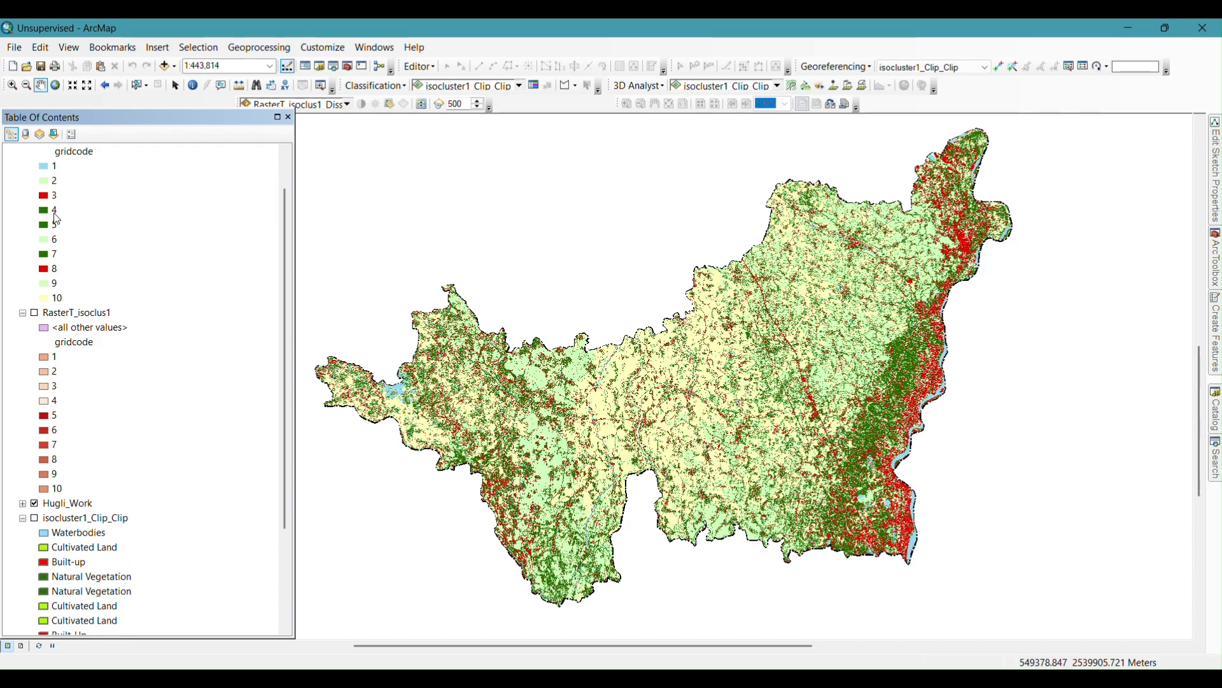
{"action": "scroll", "coordinate": [66, 551], "scroll_direction": "down", "scroll_amount": 3}
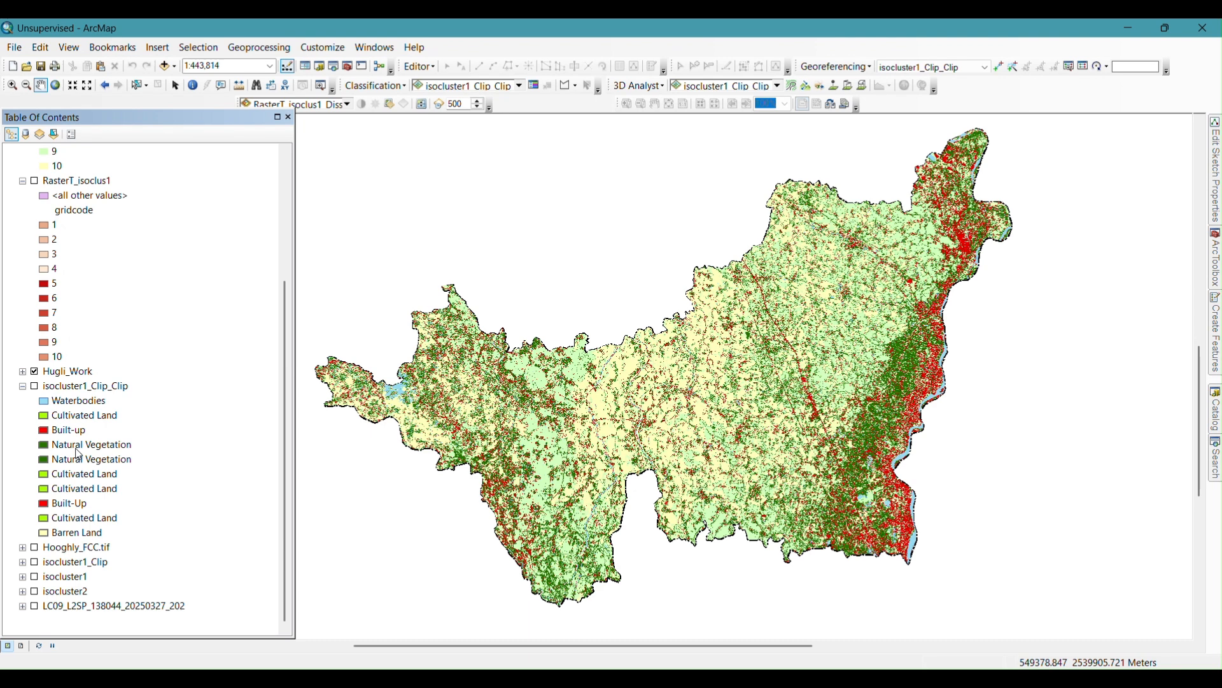
{"action": "scroll", "coordinate": [79, 453], "scroll_direction": "up", "scroll_amount": 1}
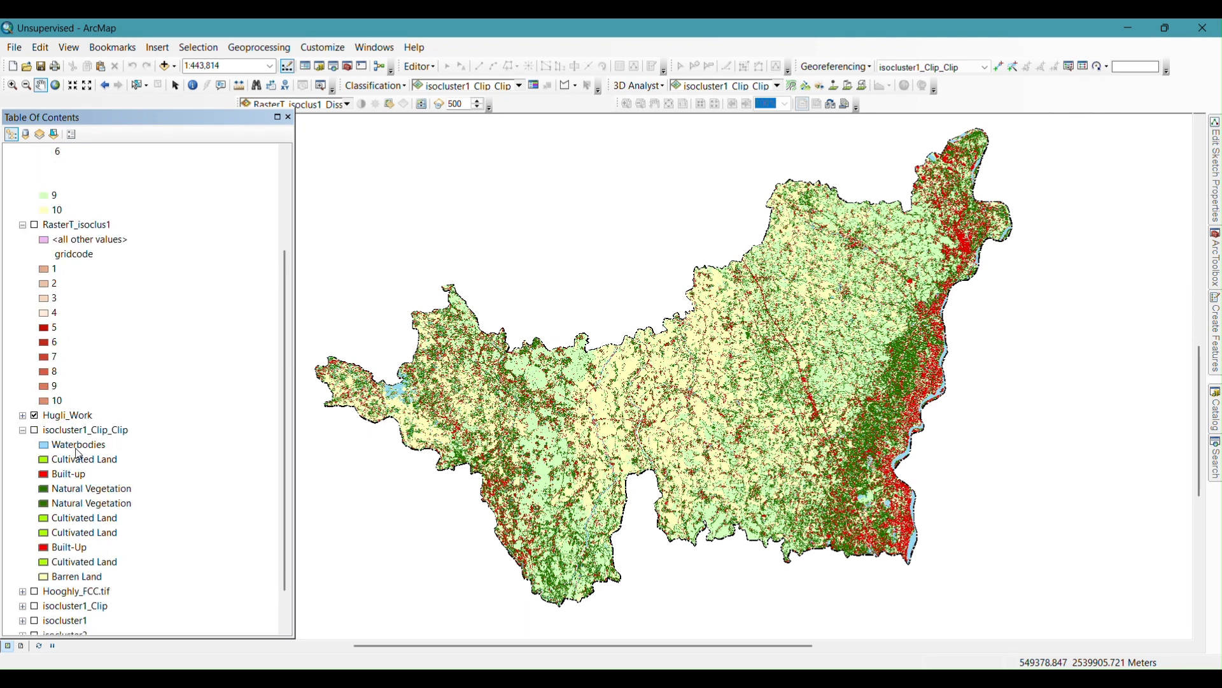
{"action": "scroll", "coordinate": [78, 453], "scroll_direction": "up", "scroll_amount": 3}
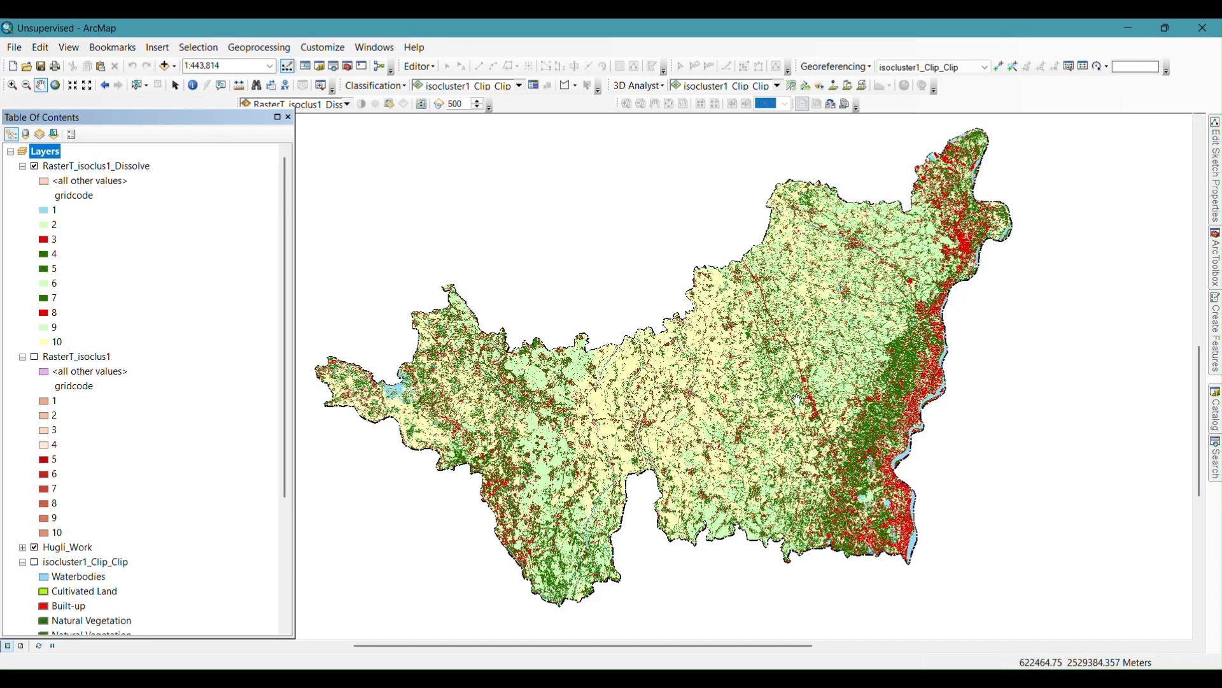
Step: Open the attribute table of RasterT_isoclus1_Dissolve and highlight the Shape_Area column
{"action": "left_click", "coordinate": [77, 168]}
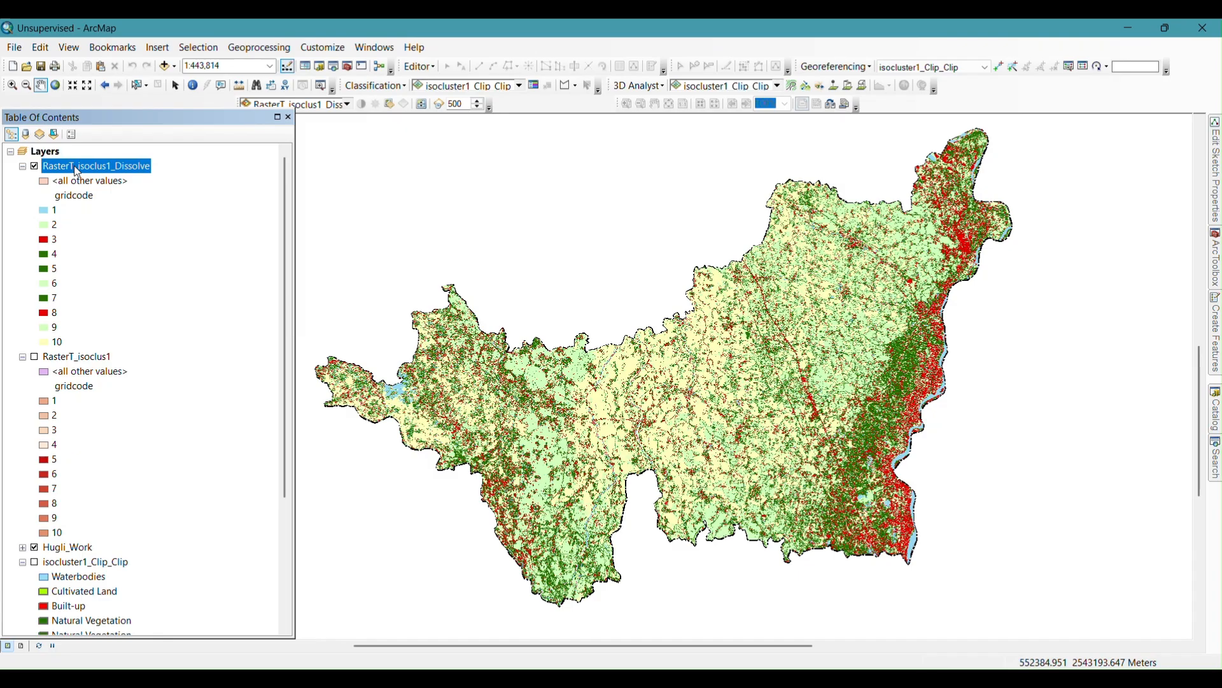
{"action": "right_click", "coordinate": [75, 167]}
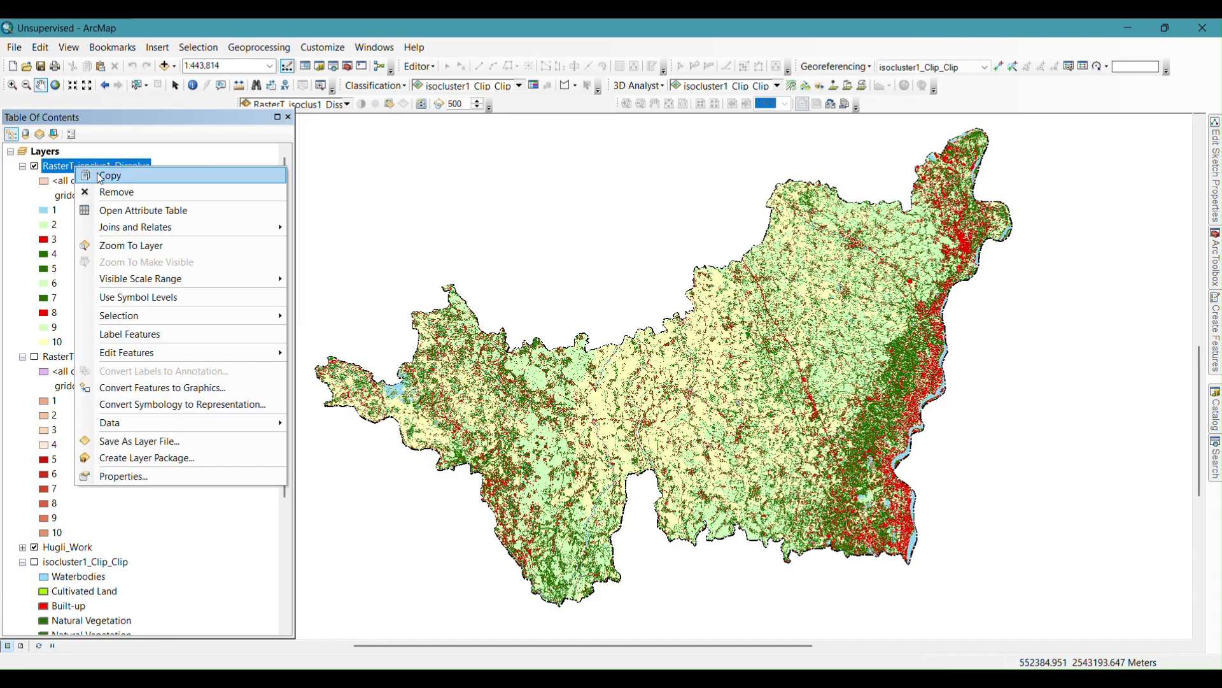
{"action": "left_click", "coordinate": [201, 212]}
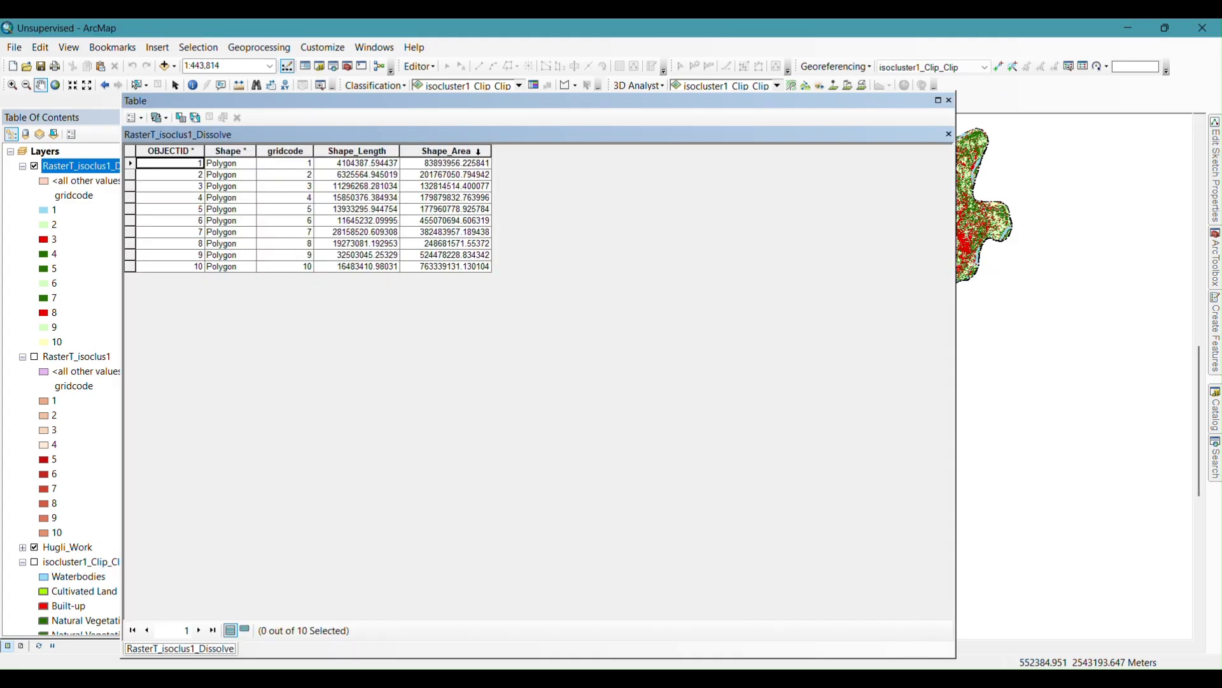
{"action": "left_click", "coordinate": [463, 153]}
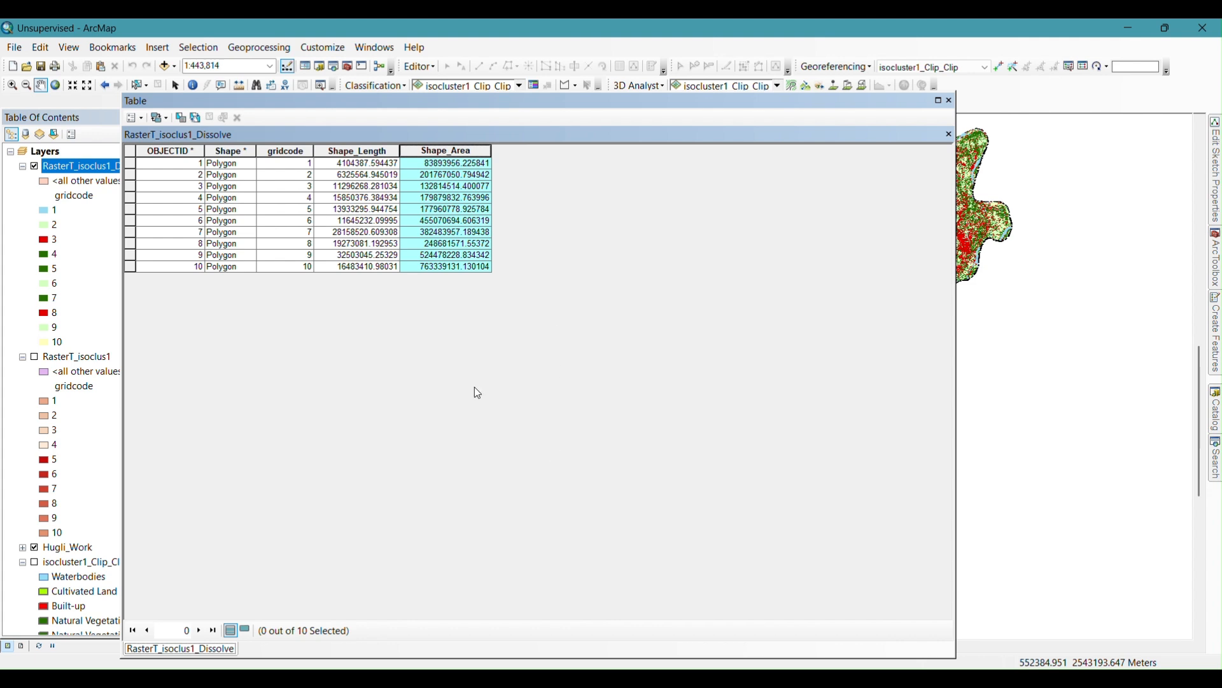
{"action": "left_click", "coordinate": [417, 67]}
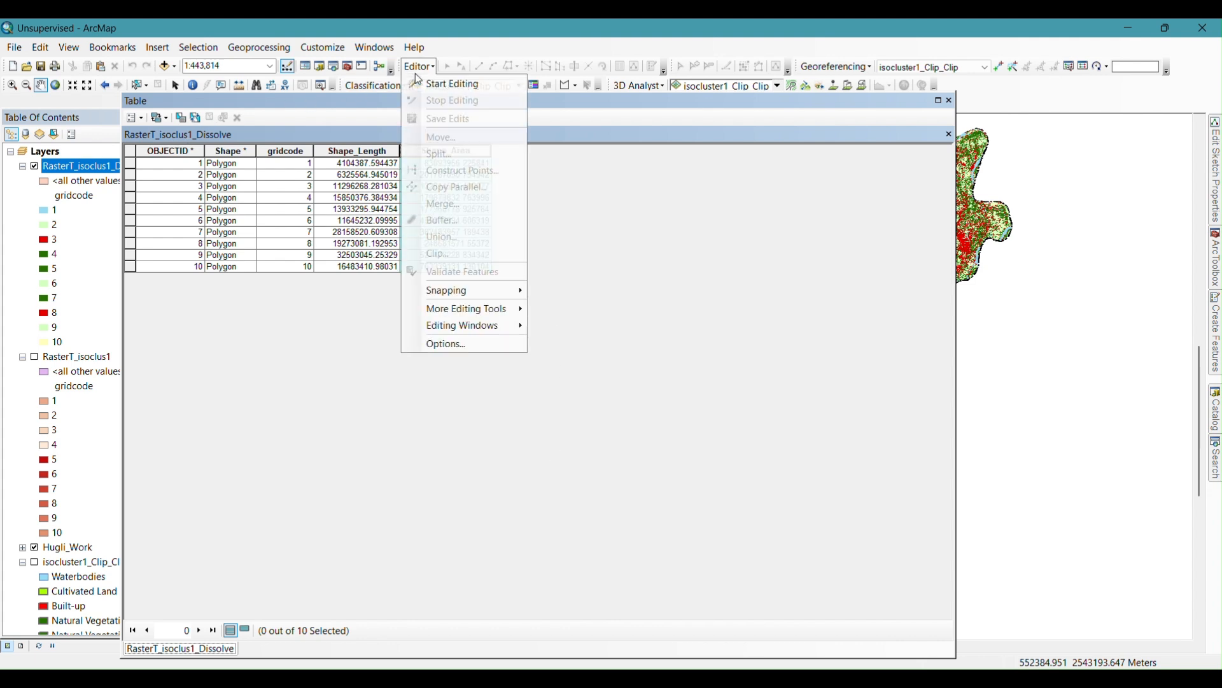
{"action": "left_click", "coordinate": [421, 83]}
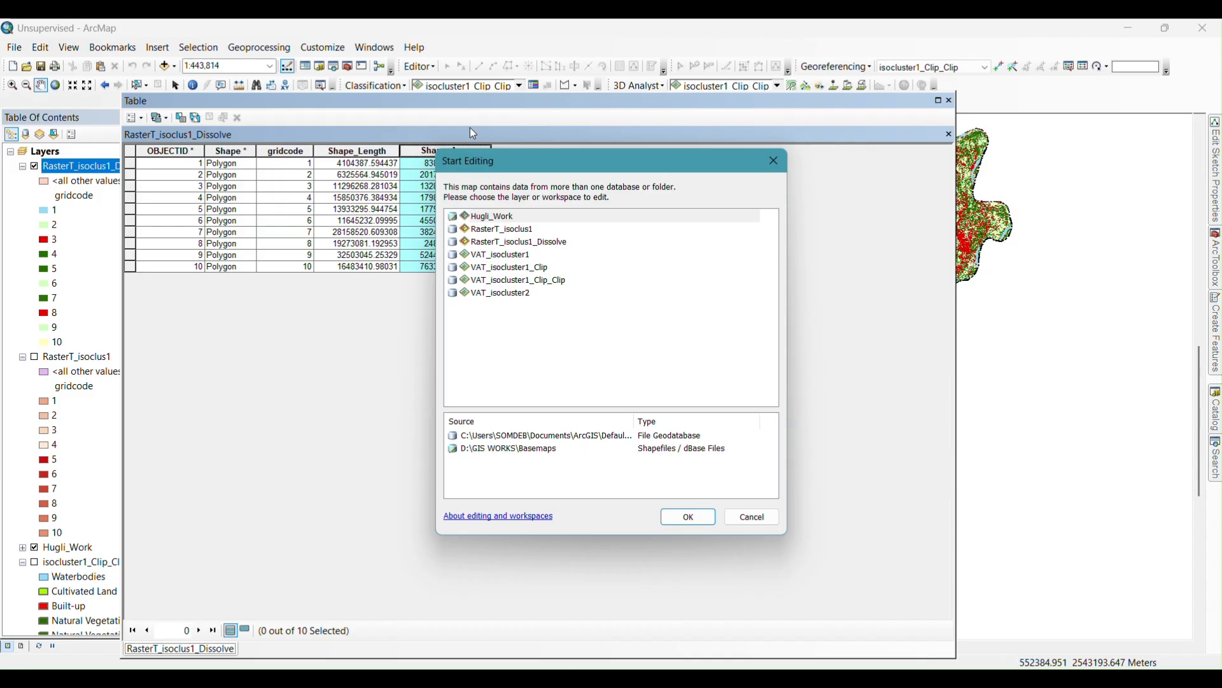
{"action": "left_click", "coordinate": [505, 245]}
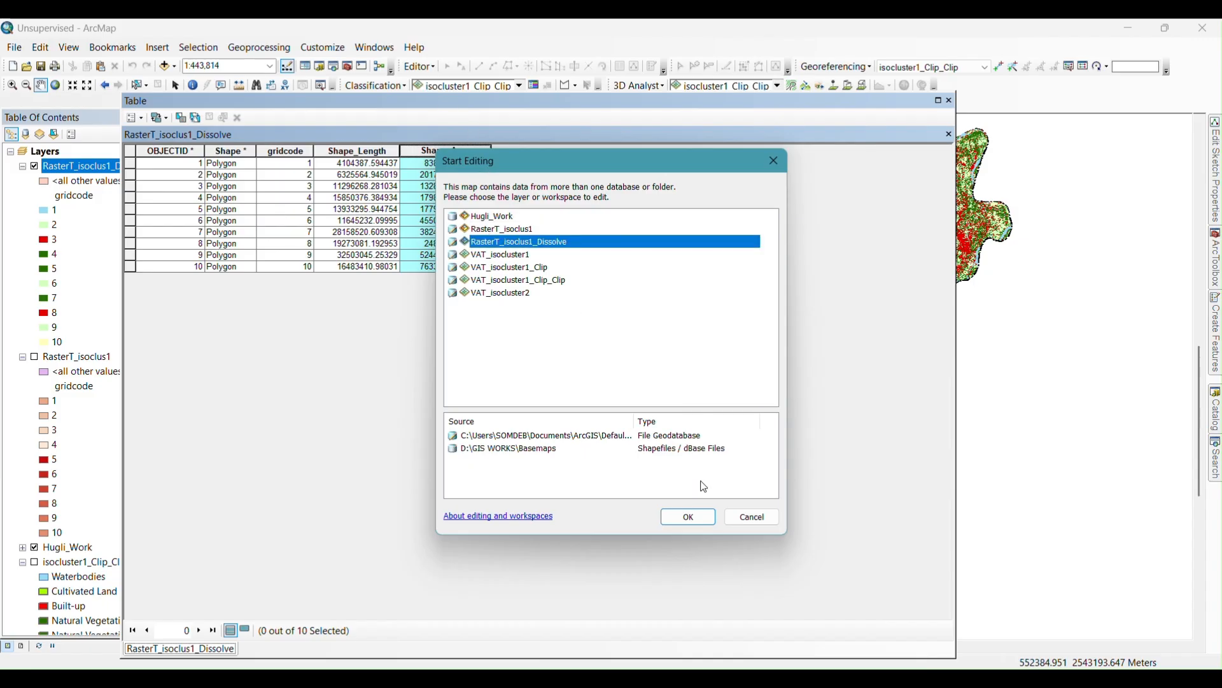
{"action": "left_click", "coordinate": [687, 516]}
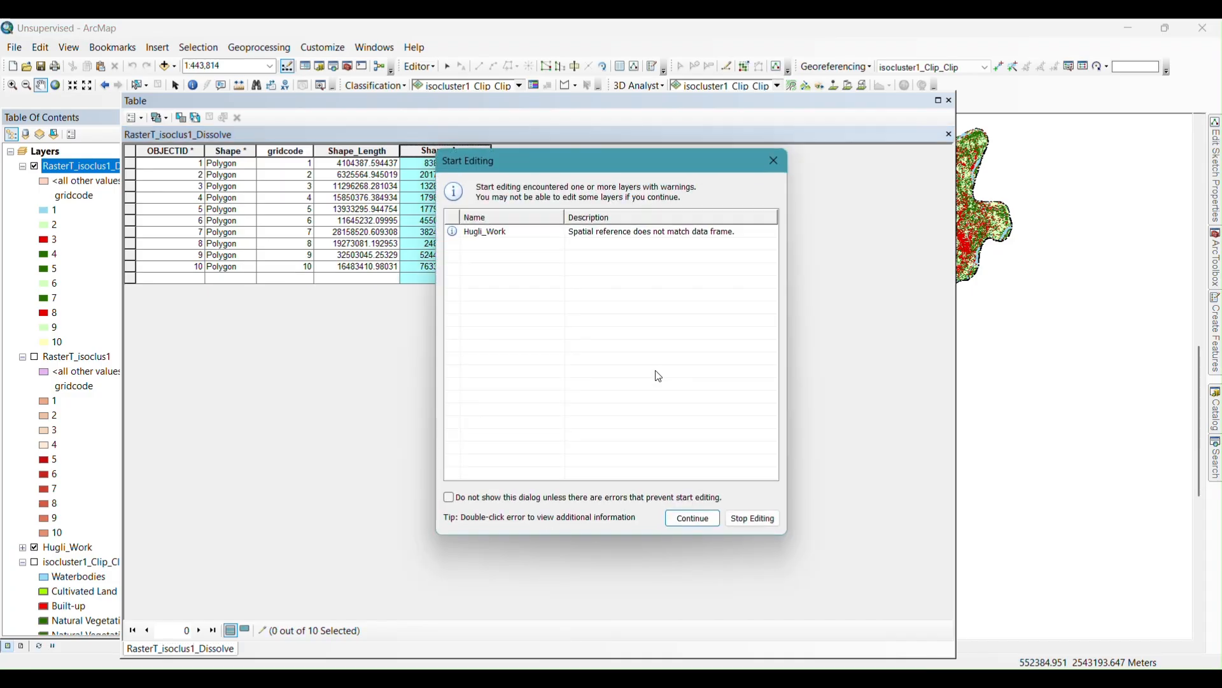
{"action": "left_click", "coordinate": [678, 521]}
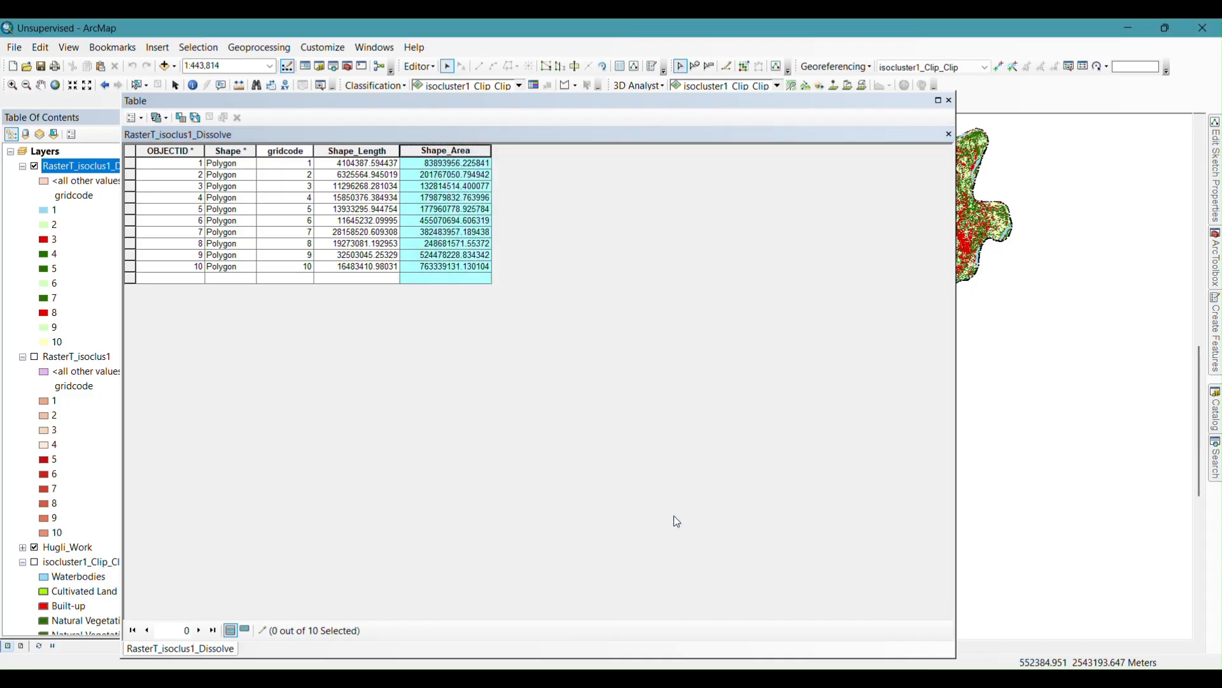
{"action": "left_click", "coordinate": [145, 121]}
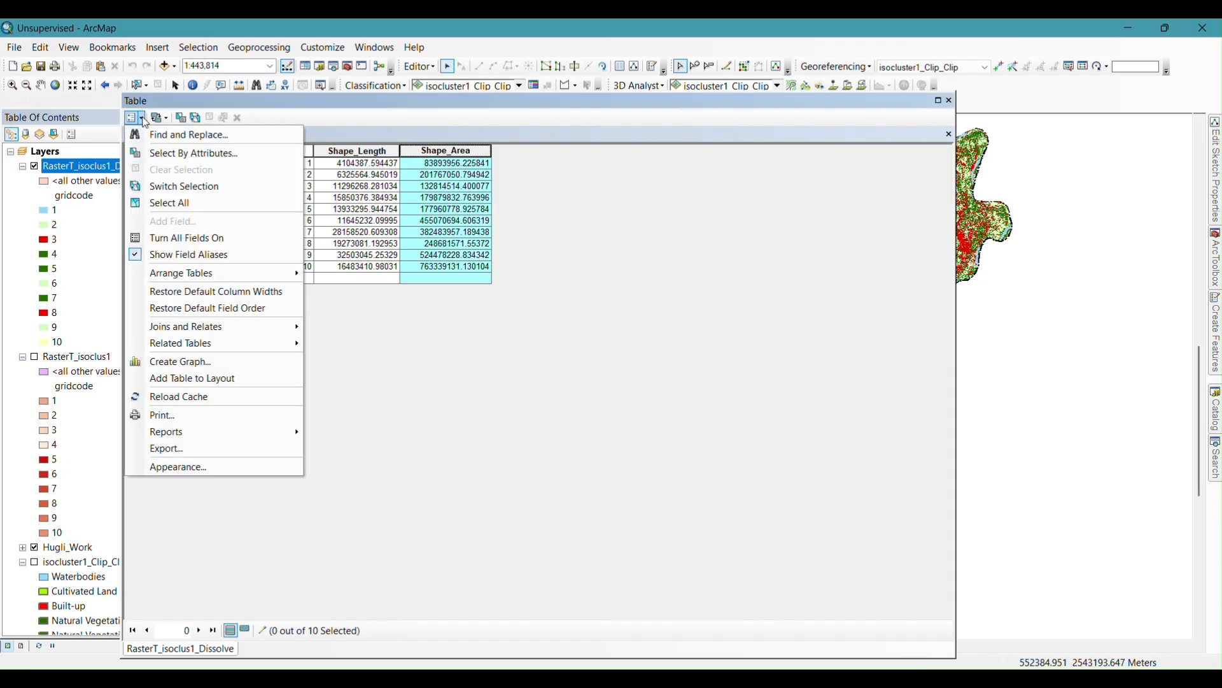
{"action": "left_click", "coordinate": [643, 212]}
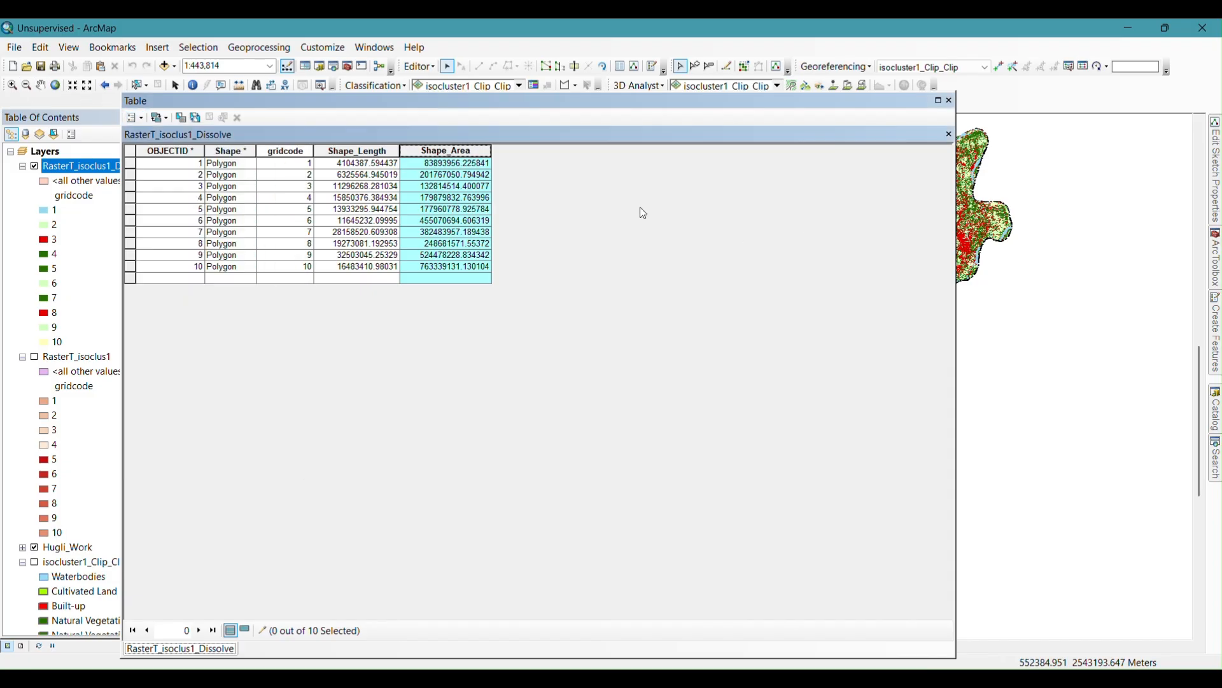
{"action": "left_click", "coordinate": [420, 68]}
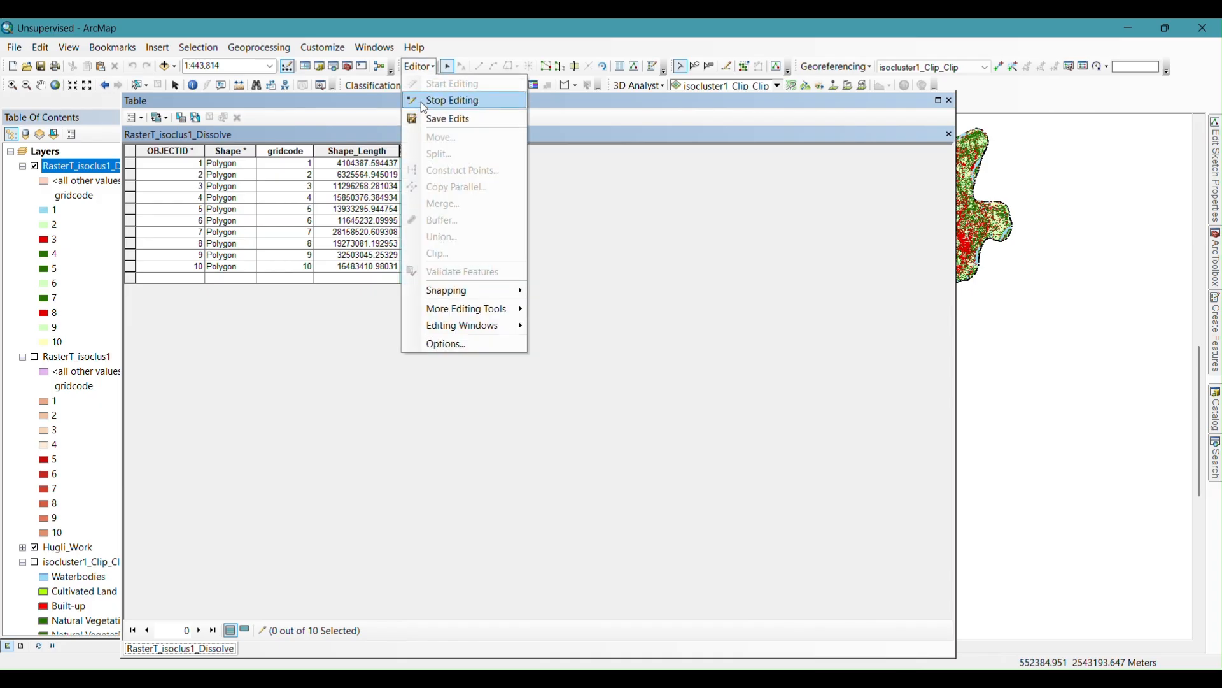
{"action": "left_click", "coordinate": [422, 101]}
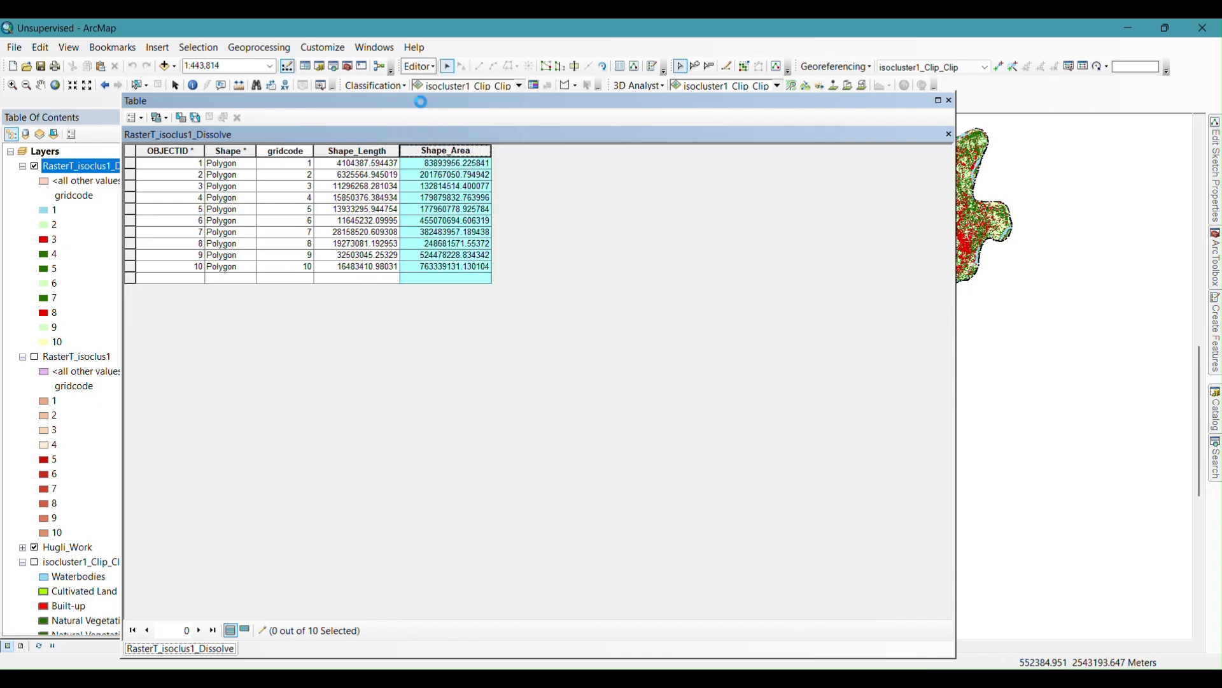
Step: Add a Short Integer field named Area_sqkm to the RasterT_isoclus1_Dissolve attribute table
{"action": "left_click", "coordinate": [143, 119]}
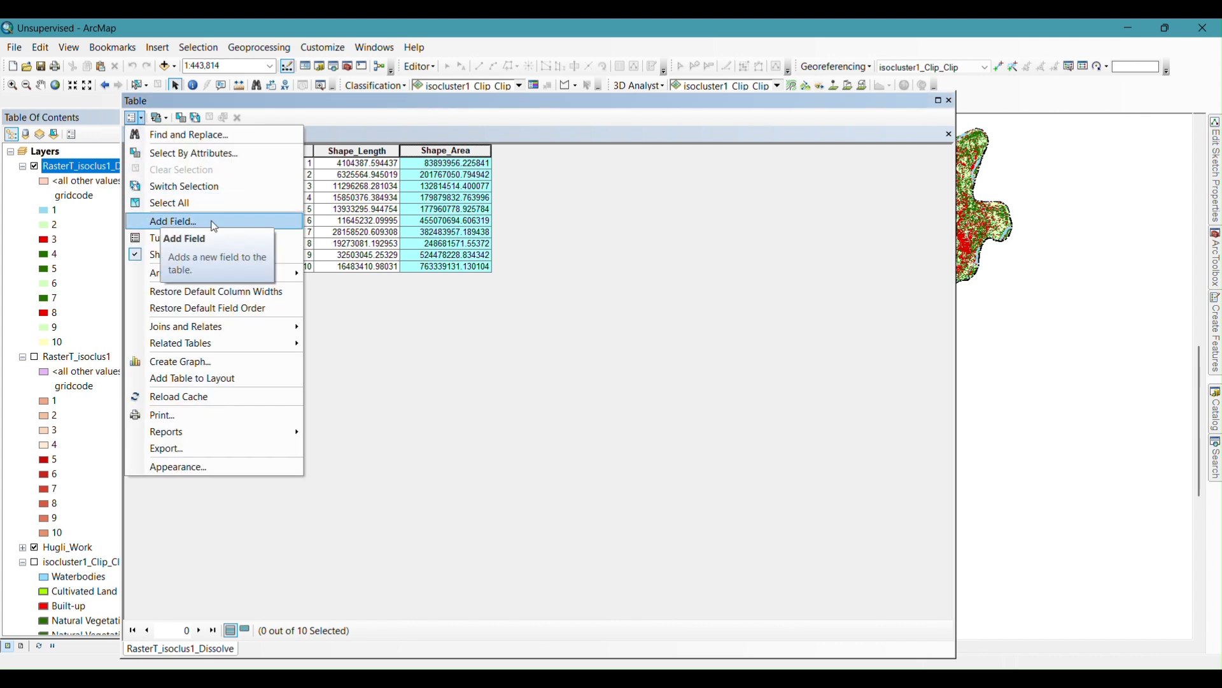
{"action": "left_click", "coordinate": [215, 225]}
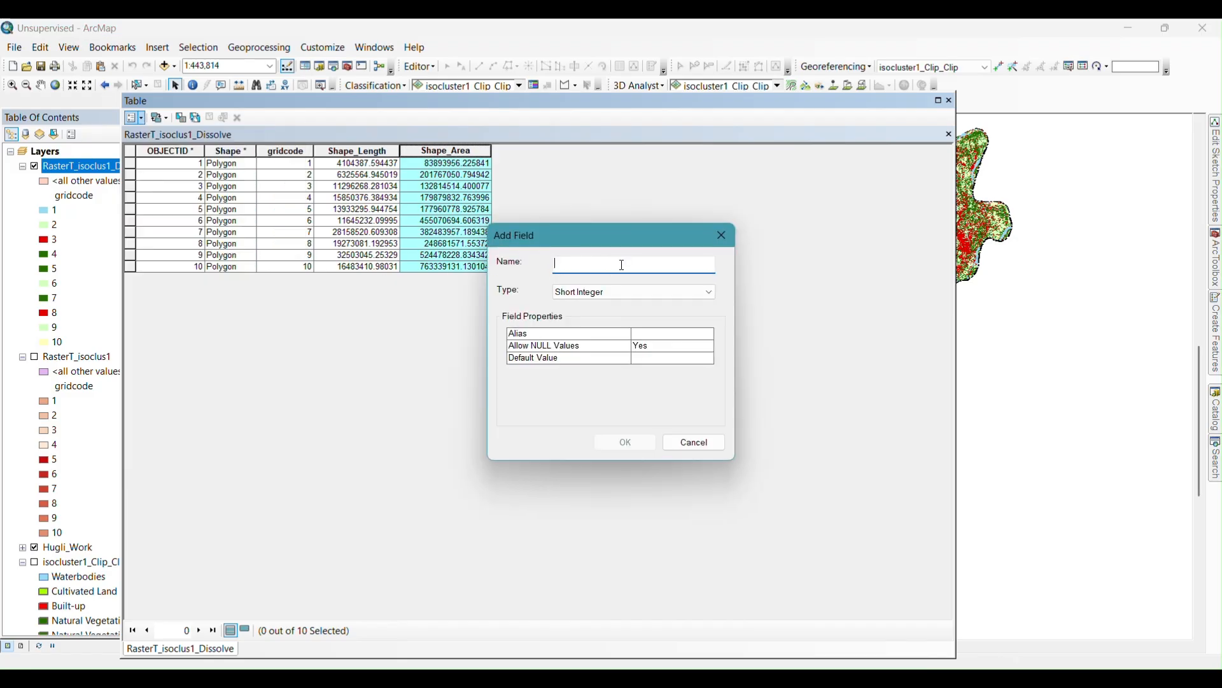
{"action": "type", "text": "Area_"}
{"action": "type", "text": "sqkm"}
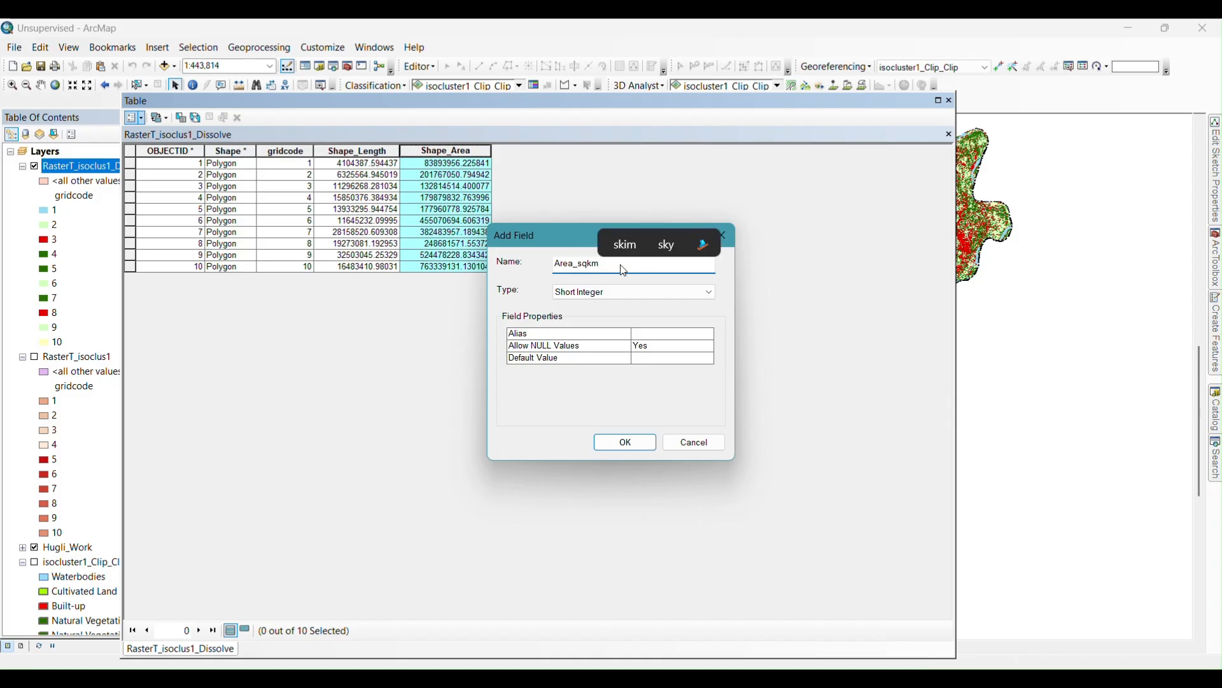
{"action": "left_click", "coordinate": [617, 443]}
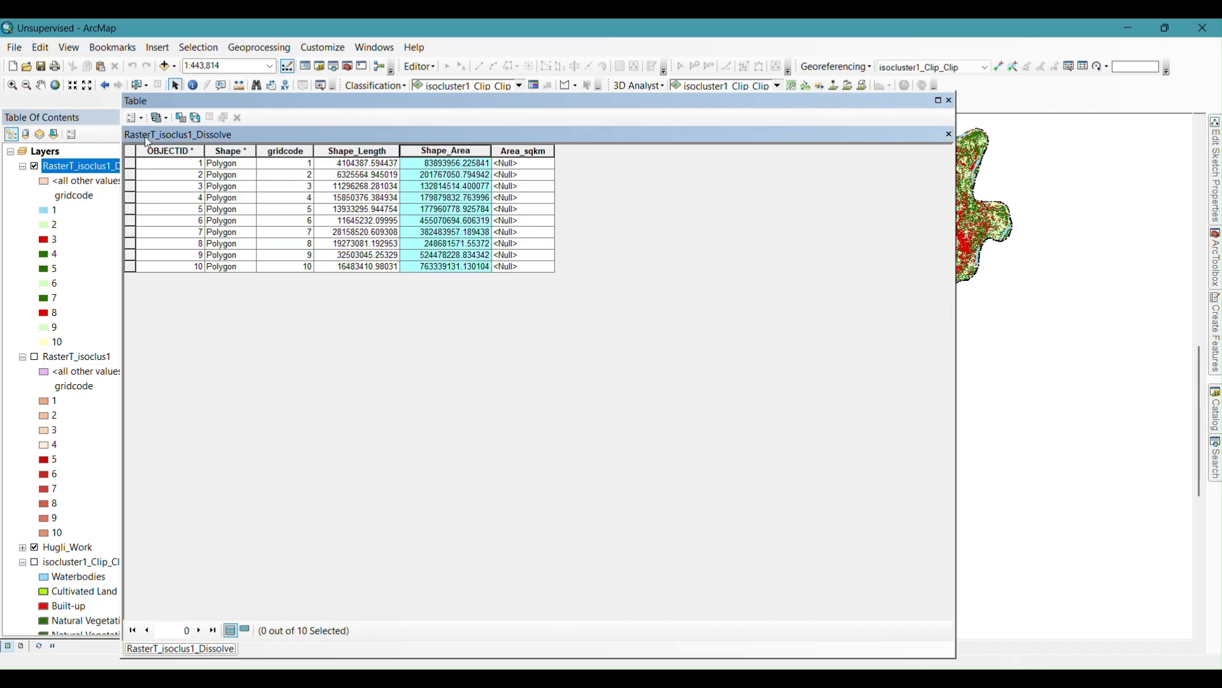
Step: Start an edit session on the RasterT_isoclus1_Dissolve layer with the Area_sqkm column highlighted, continuing past any layer warnings
{"action": "left_click", "coordinate": [141, 119]}
{"action": "left_click", "coordinate": [141, 118]}
{"action": "left_click", "coordinate": [141, 118]}
{"action": "left_click", "coordinate": [521, 153]}
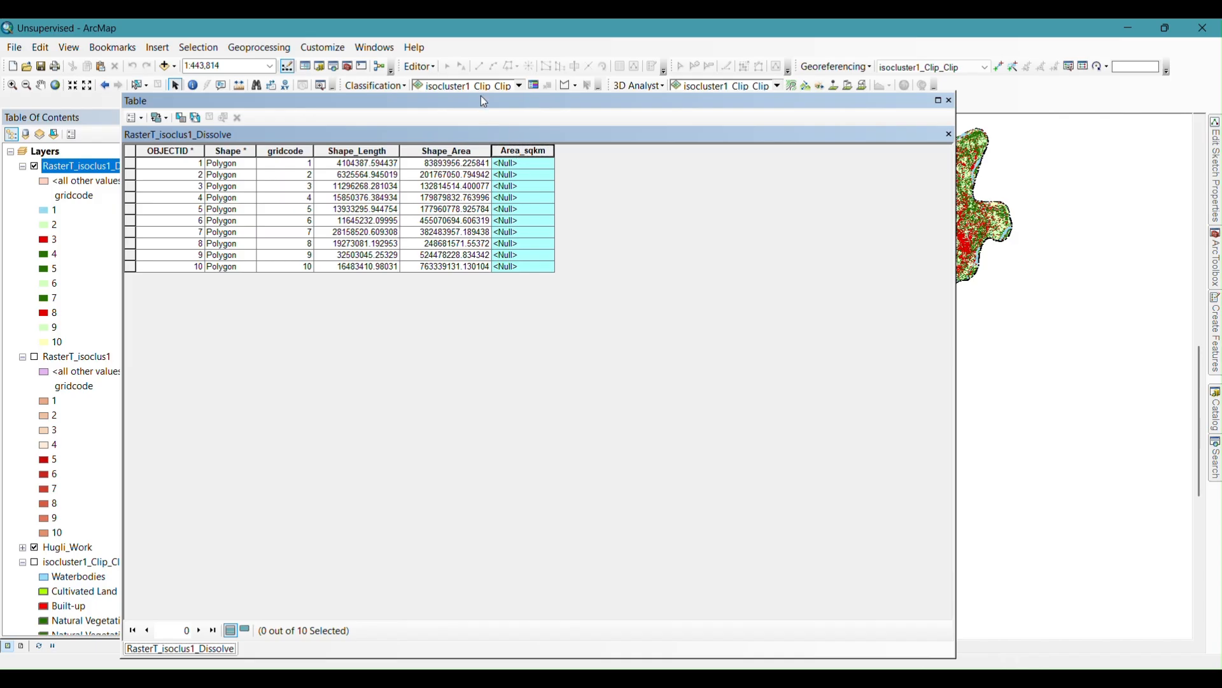
{"action": "left_click", "coordinate": [419, 67]}
{"action": "left_click", "coordinate": [423, 86]}
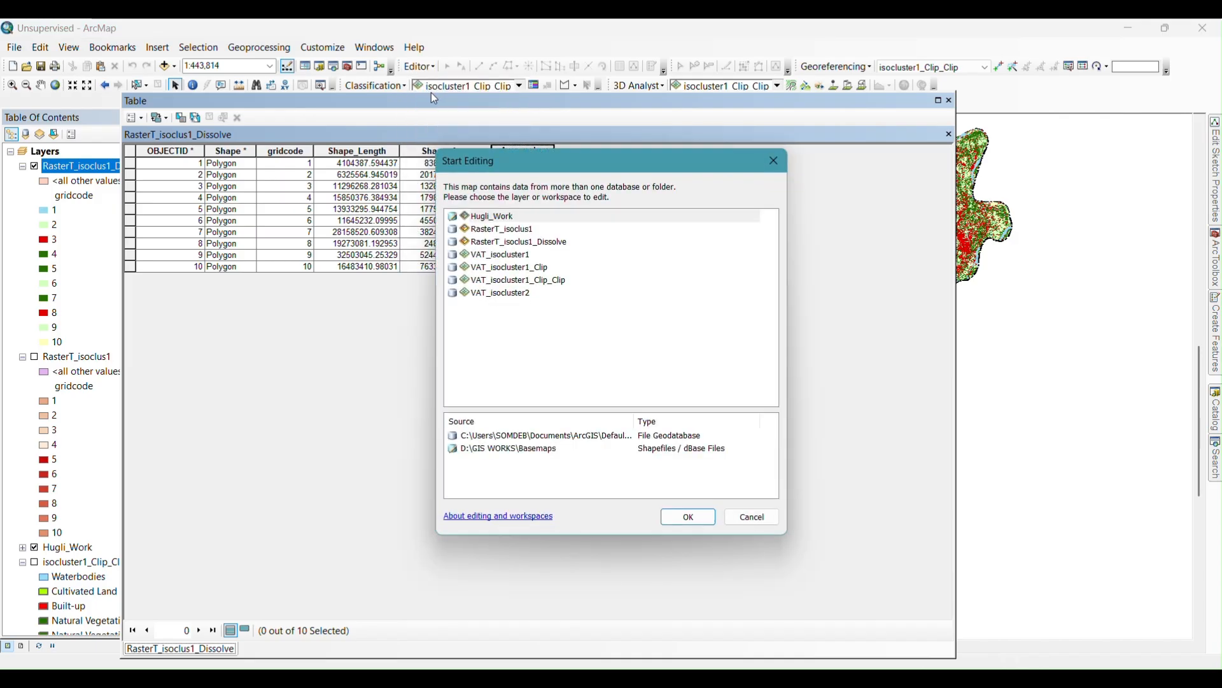
{"action": "left_click", "coordinate": [522, 243]}
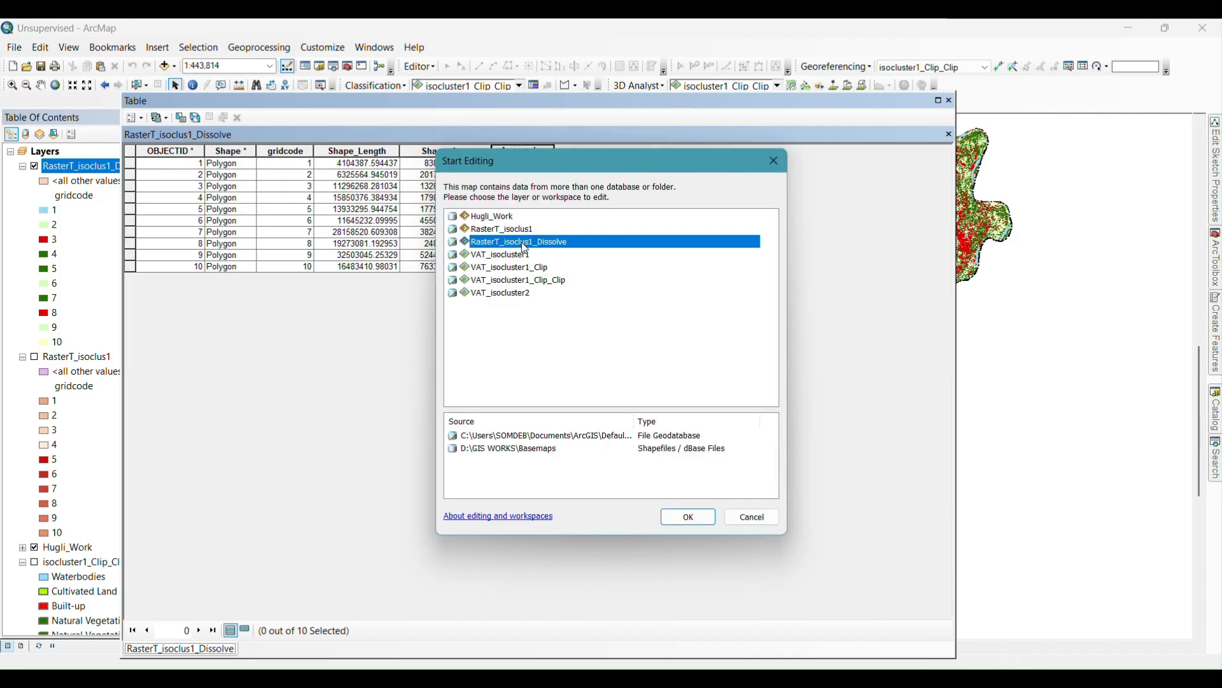
{"action": "left_click", "coordinate": [698, 519]}
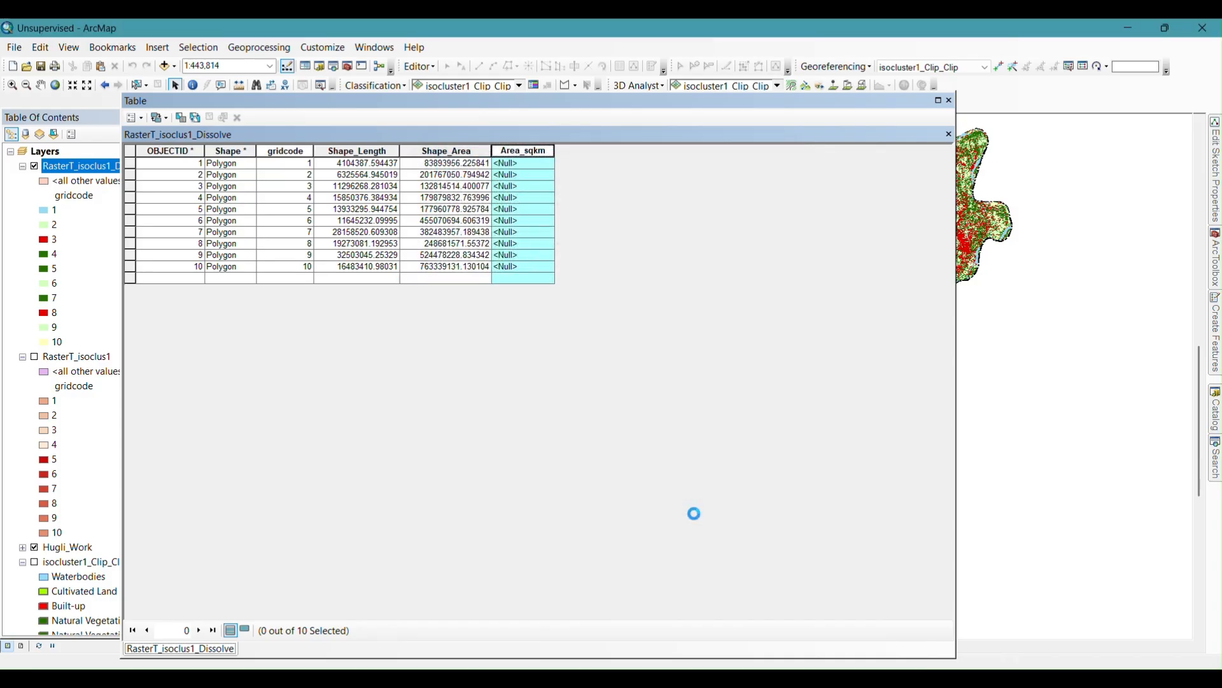
{"action": "left_click", "coordinate": [697, 519]}
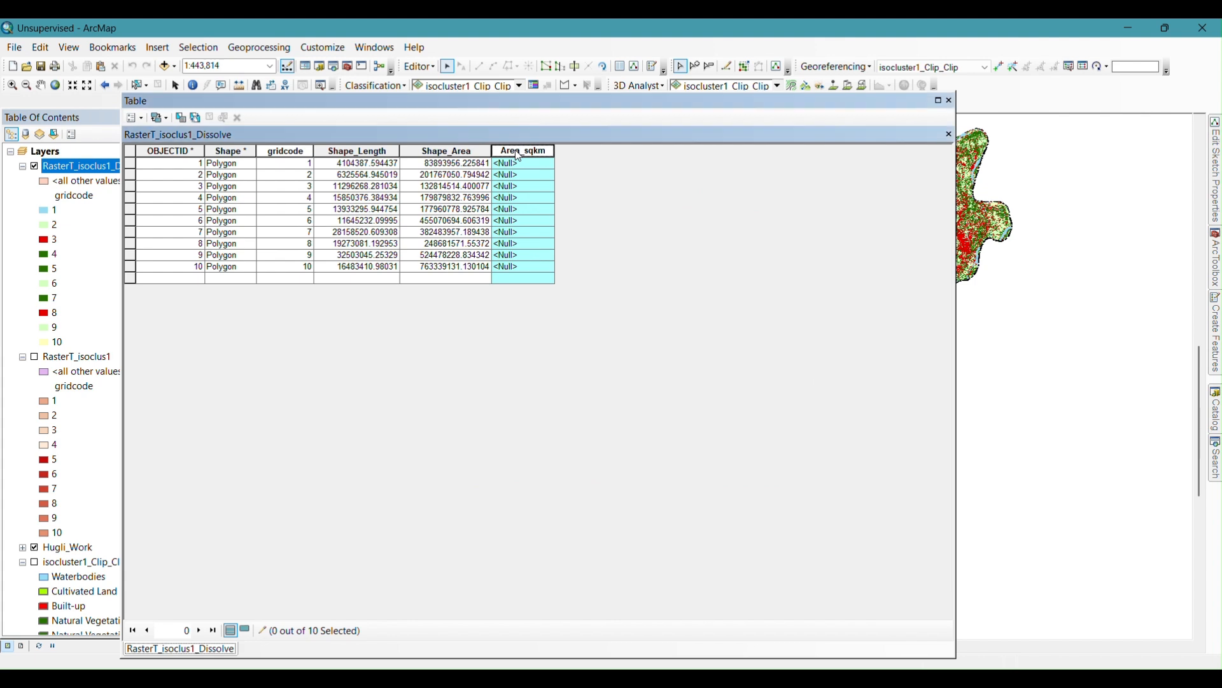
Step: Calculate the geometry of the Area_sqkm field as Area in Square Kilometers, using the coordinate system of the data source
{"action": "right_click", "coordinate": [517, 156]}
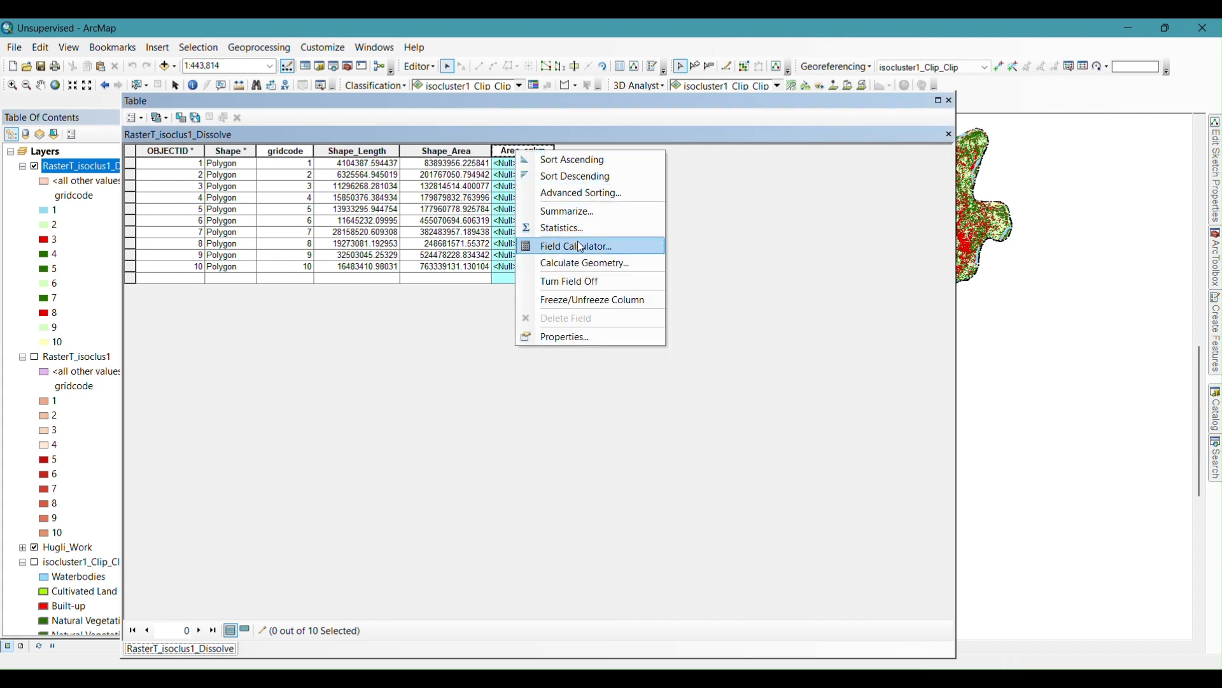
{"action": "left_click", "coordinate": [637, 263]}
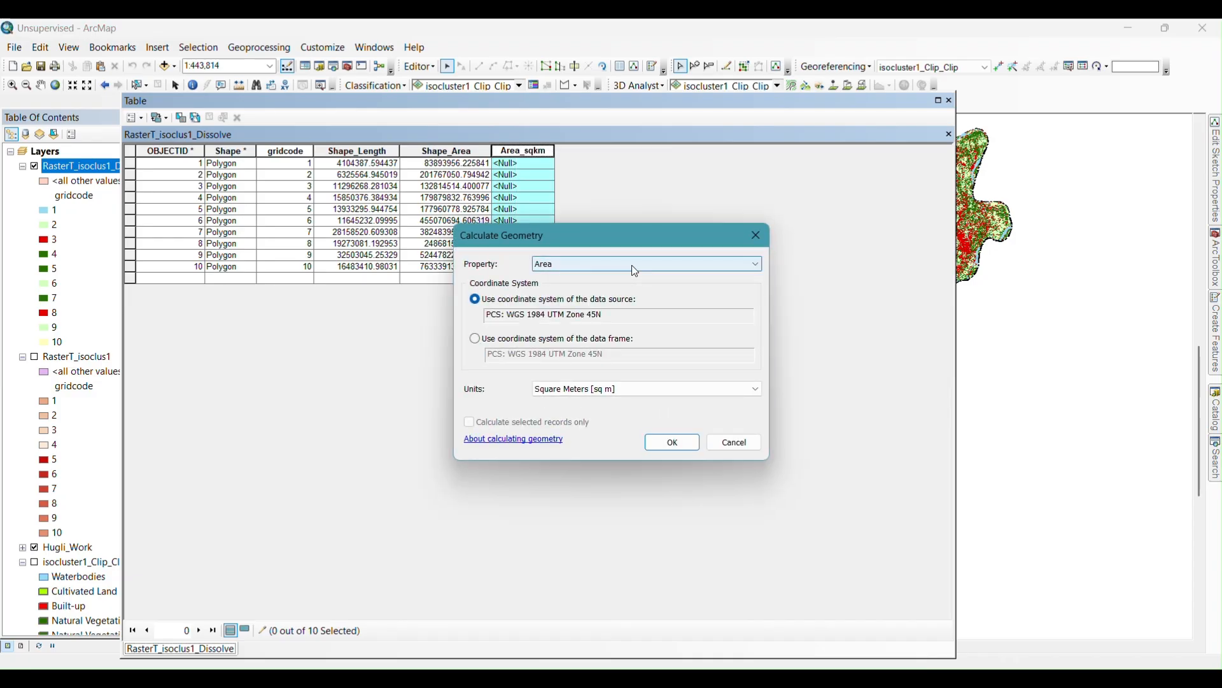
{"action": "left_click", "coordinate": [605, 264]}
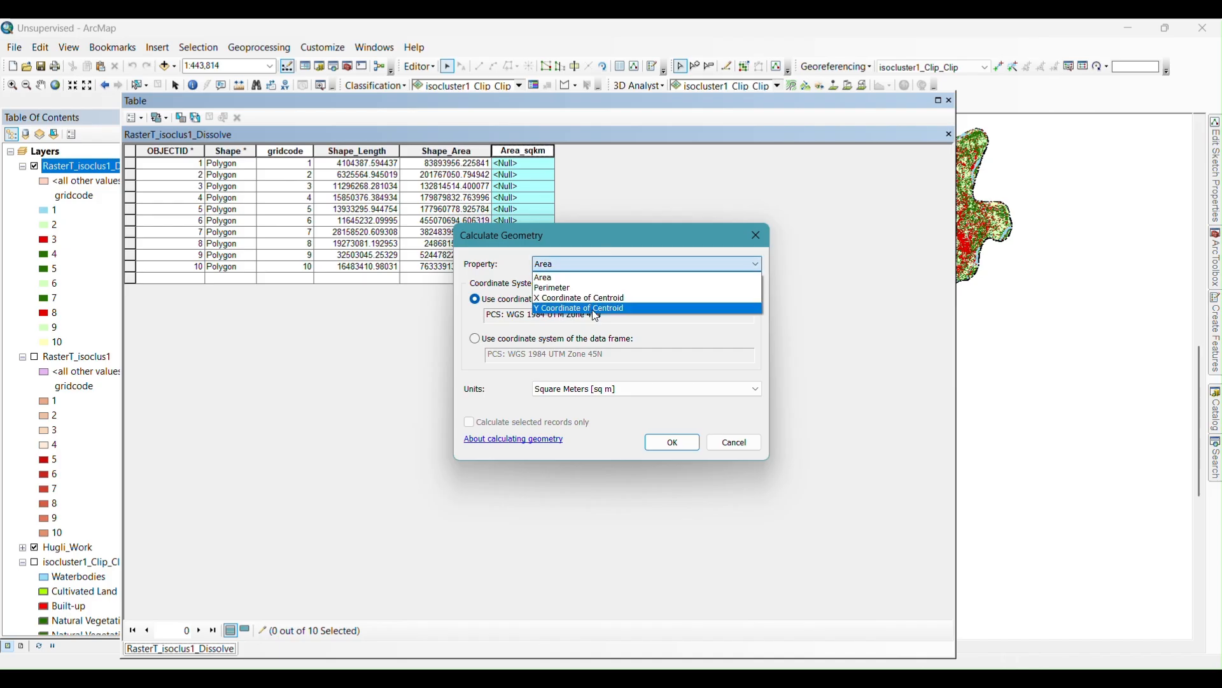
{"action": "left_click", "coordinate": [596, 278]}
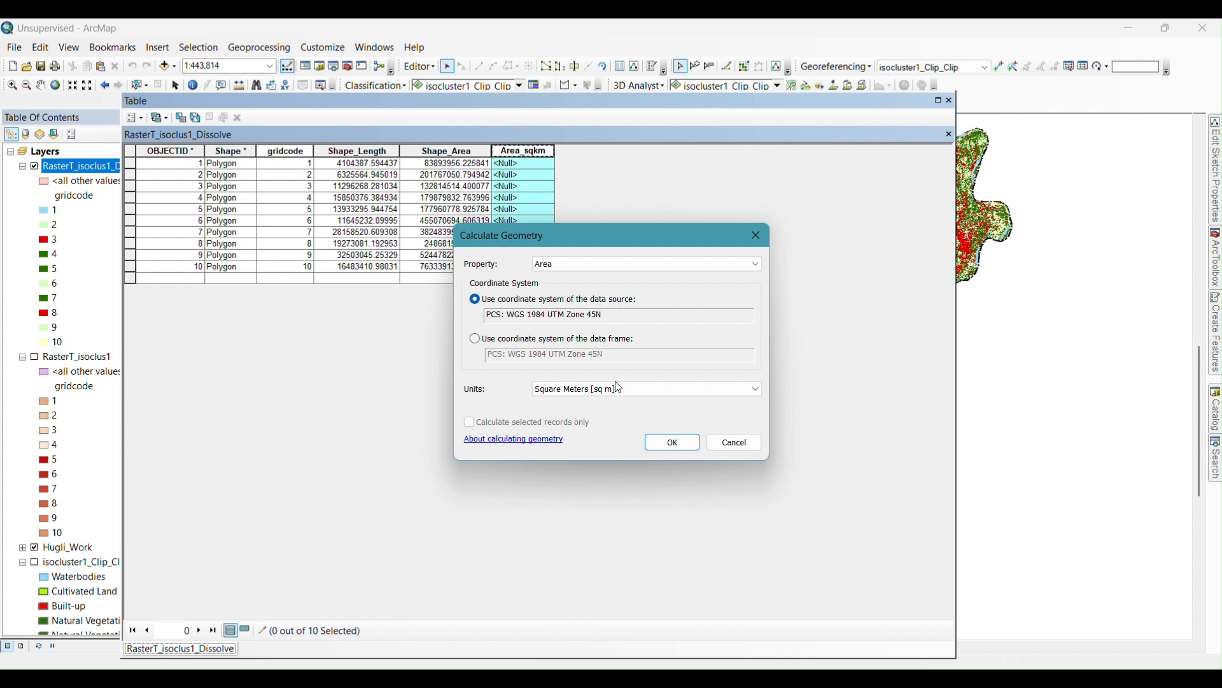
{"action": "left_click", "coordinate": [633, 394]}
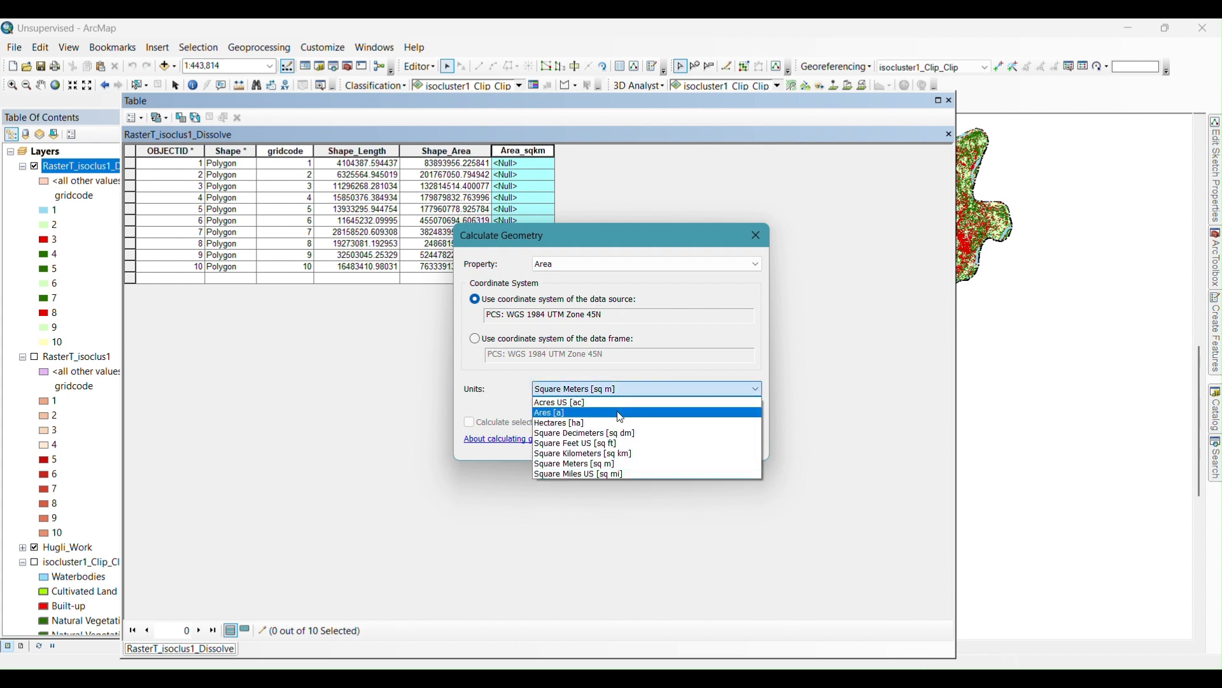
{"action": "left_click", "coordinate": [605, 439]}
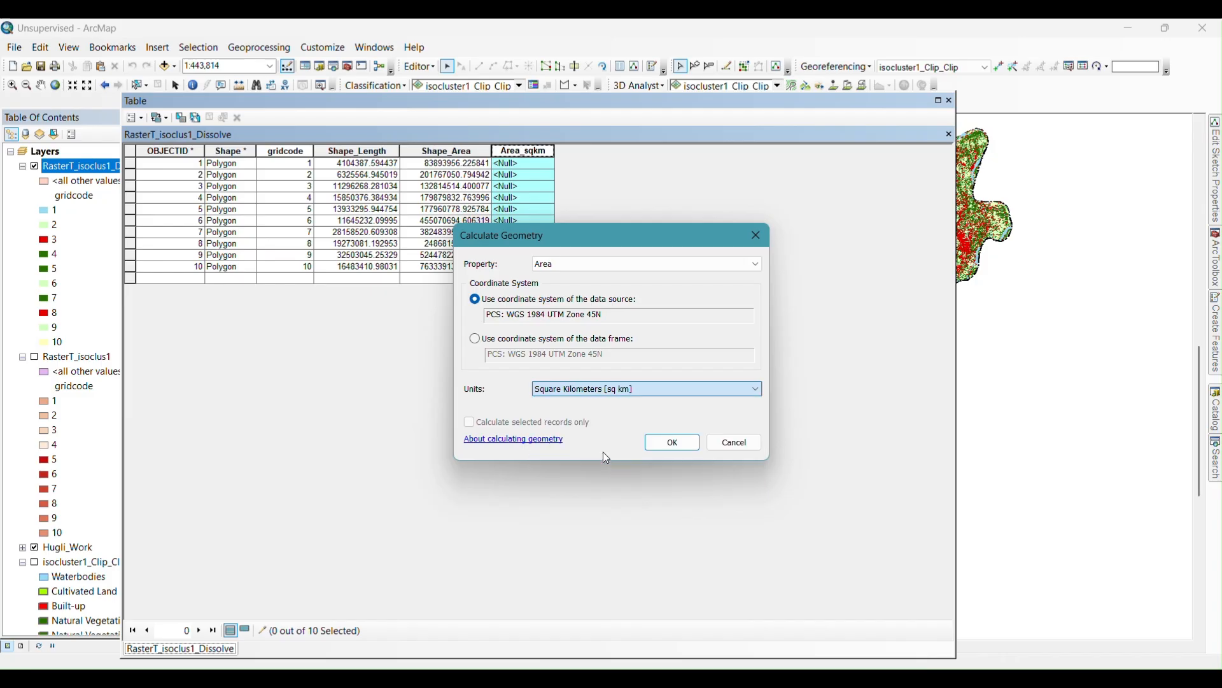
{"action": "left_click", "coordinate": [615, 388]}
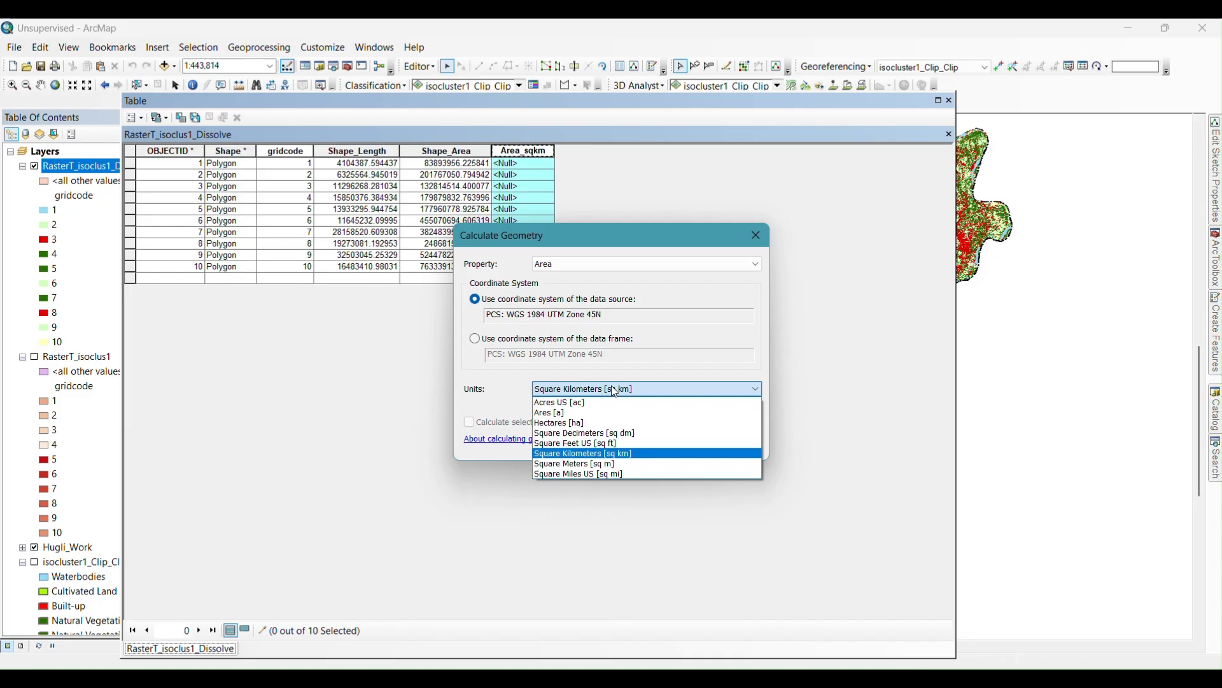
{"action": "left_click", "coordinate": [560, 453]}
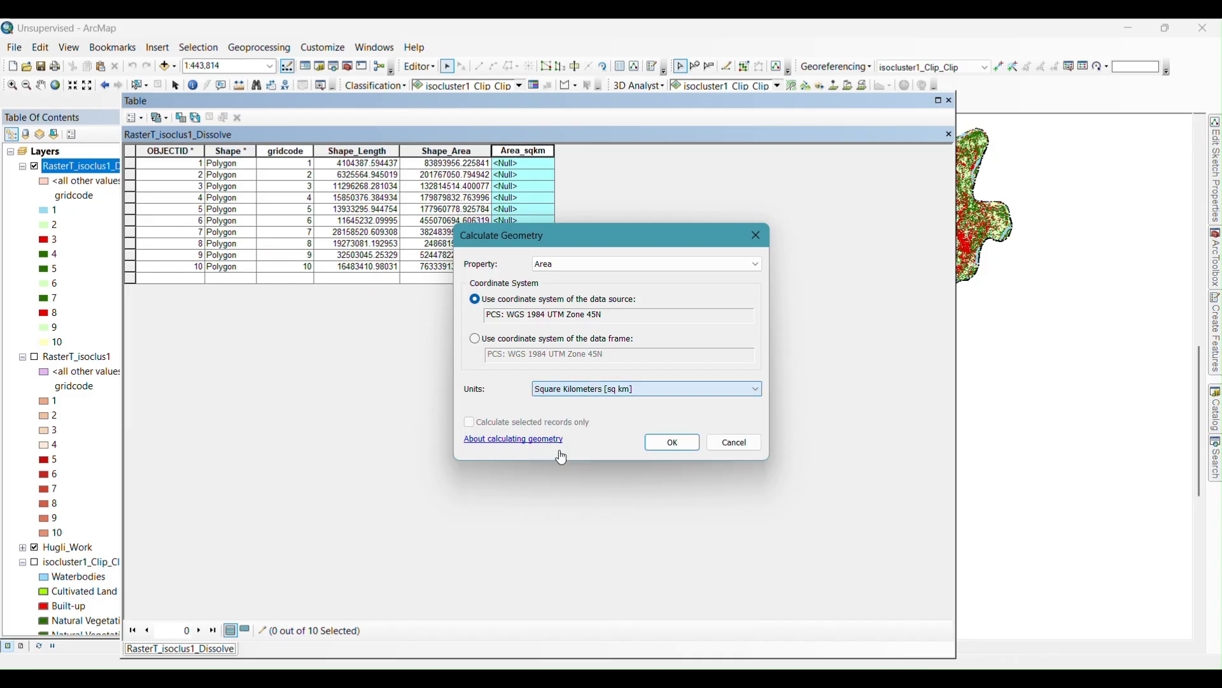
{"action": "left_click", "coordinate": [683, 444]}
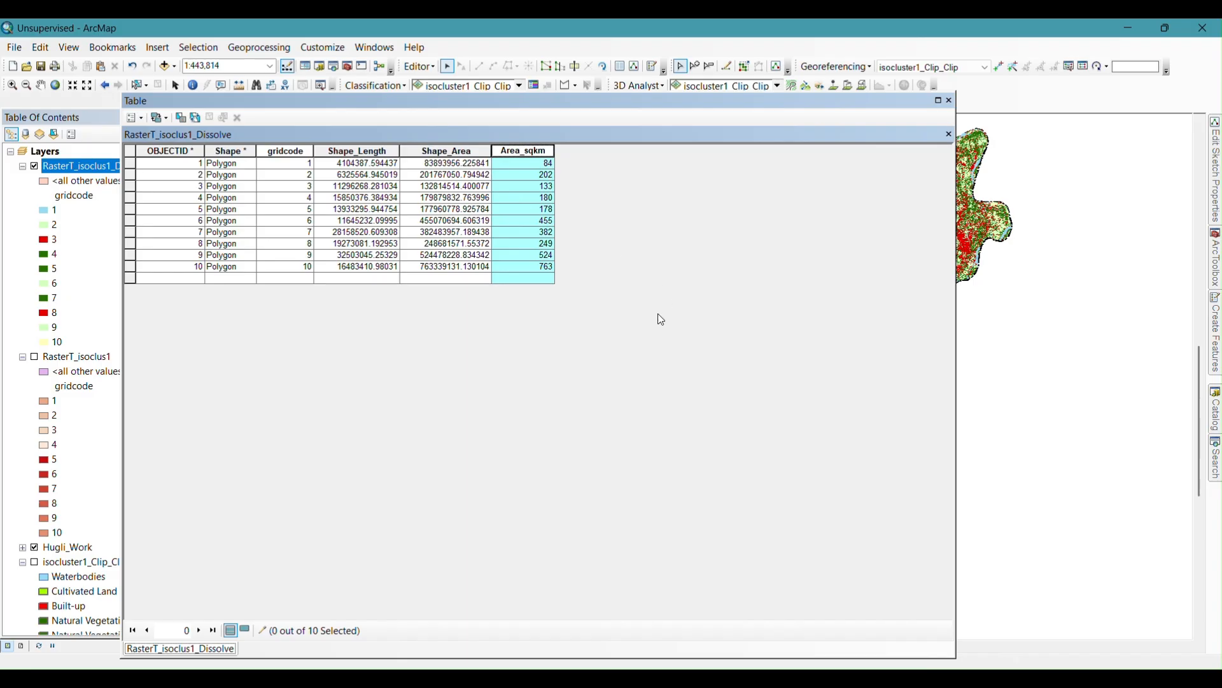
Step: Stop editing the dissolved layer and save the edits
{"action": "left_click", "coordinate": [421, 67]}
{"action": "left_click", "coordinate": [700, 265]}
{"action": "left_click", "coordinate": [427, 69]}
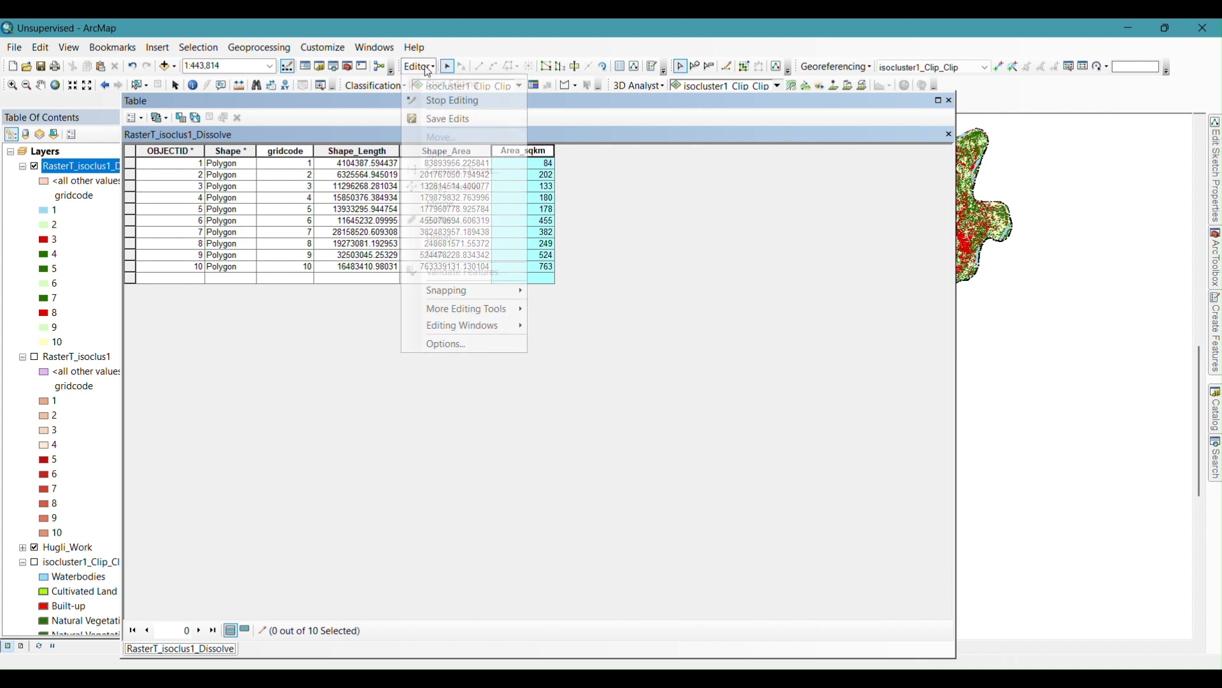
{"action": "left_click", "coordinate": [427, 101]}
{"action": "left_click", "coordinate": [551, 407]}
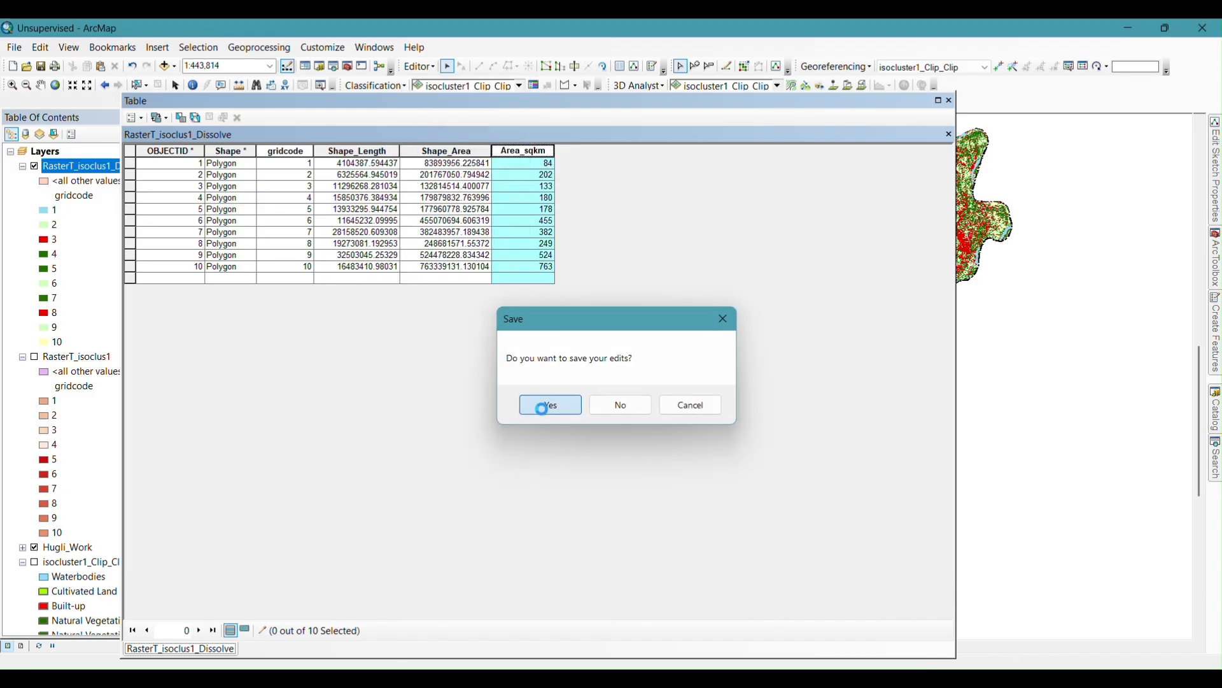
Step: Add a Short Integer field named Area2 to the RasterT_isoclus1_Dissolve attribute table
{"action": "left_click", "coordinate": [142, 115]}
{"action": "left_click", "coordinate": [179, 224]}
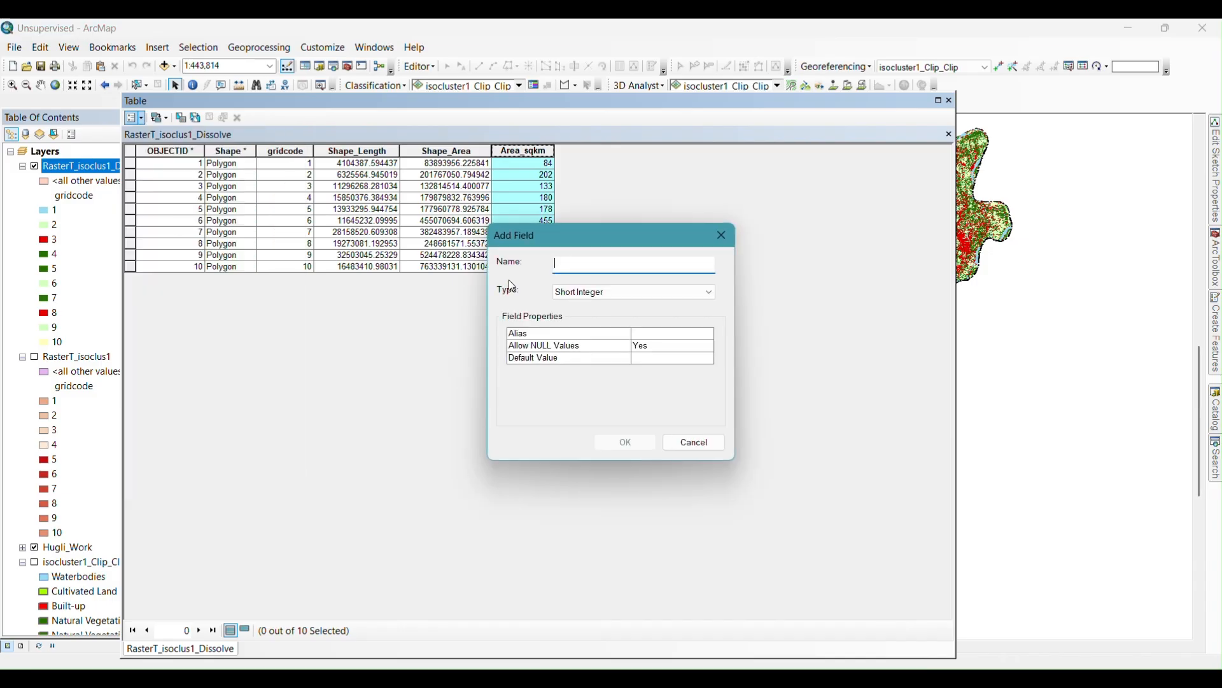
{"action": "type", "text": "Area"}
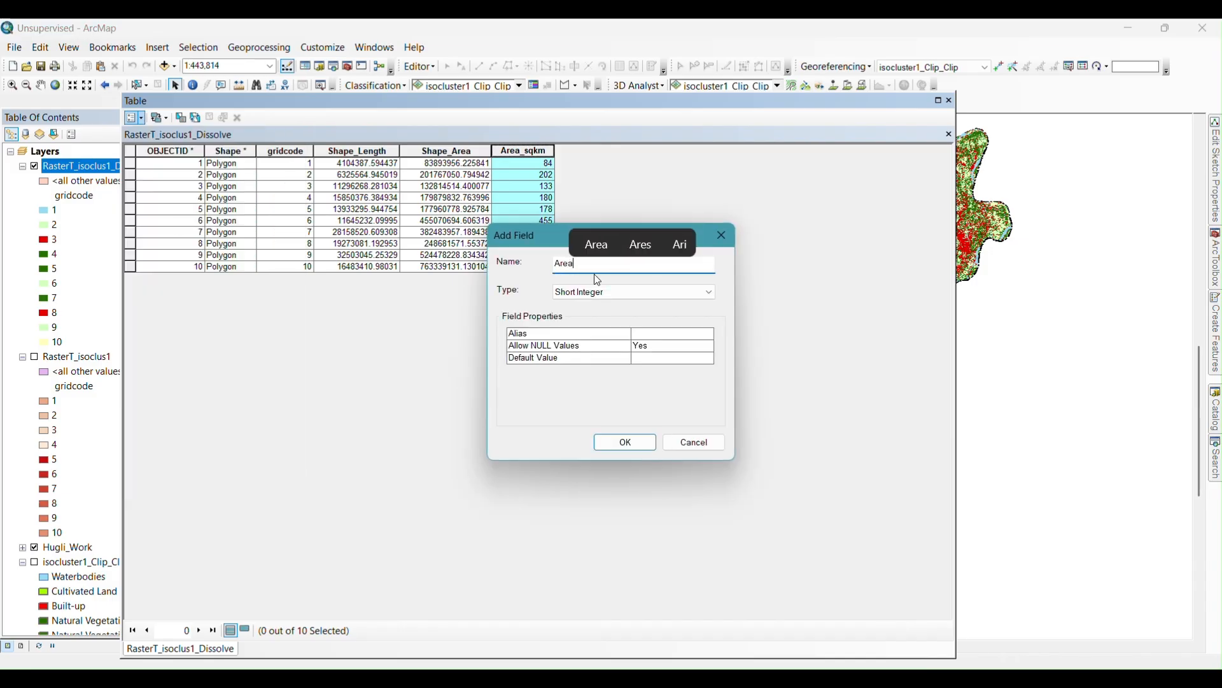
{"action": "type", "text": "2"}
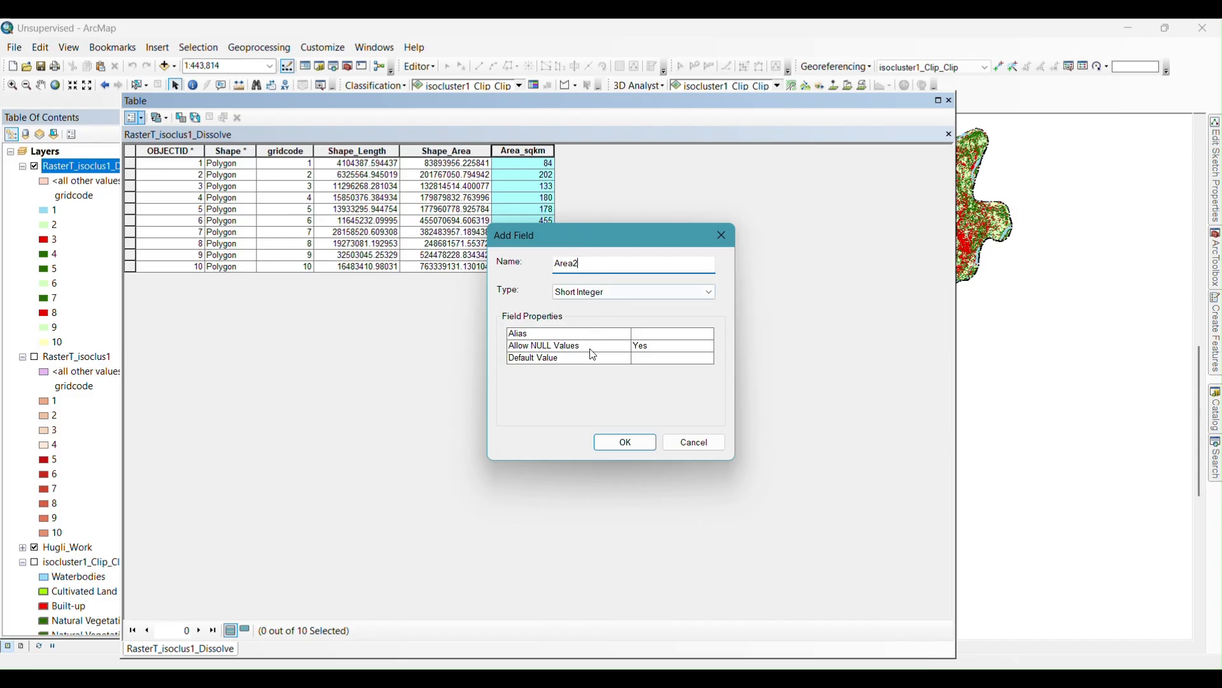
{"action": "left_click", "coordinate": [624, 445]}
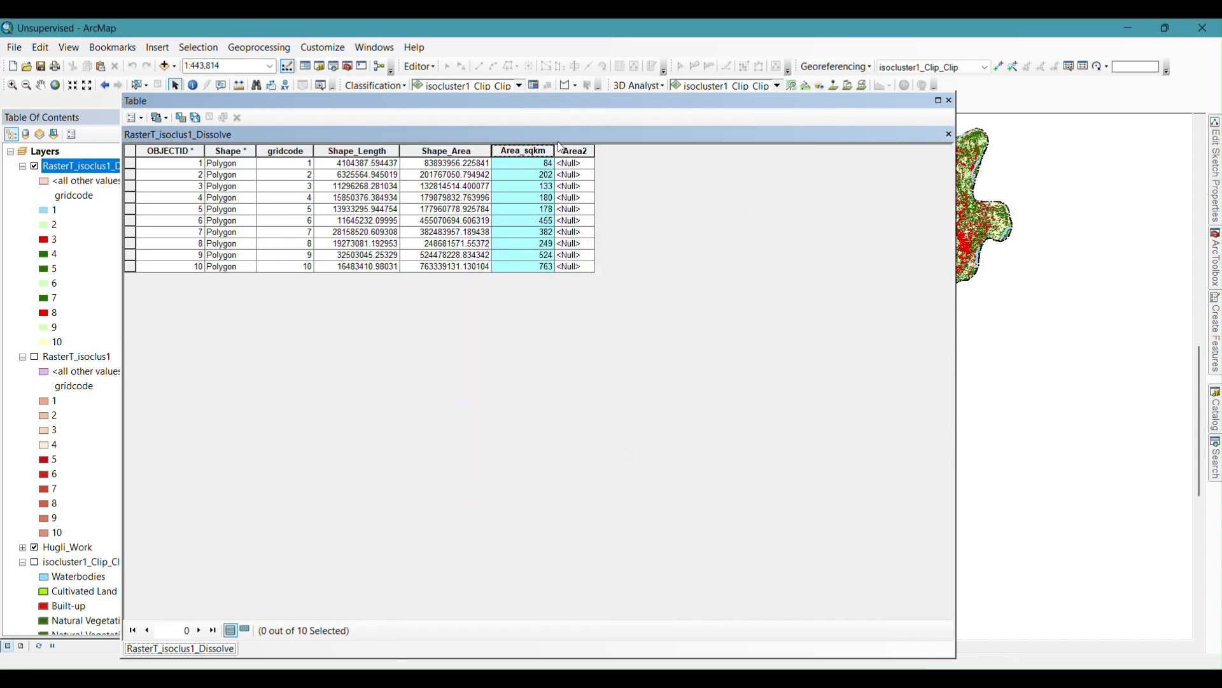
Step: Start another edit session on RasterT_isoclus1_Dissolve, continuing past the spatial reference warning
{"action": "left_click", "coordinate": [421, 67]}
{"action": "left_click", "coordinate": [429, 83]}
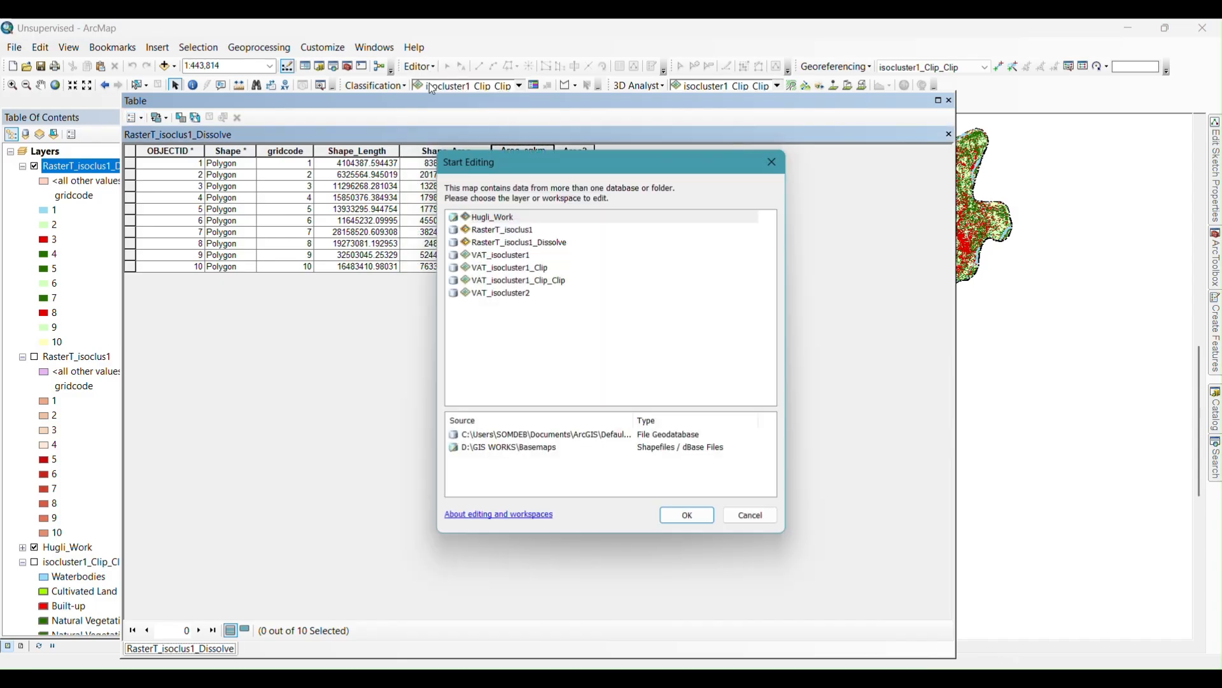
{"action": "left_click", "coordinate": [500, 243]}
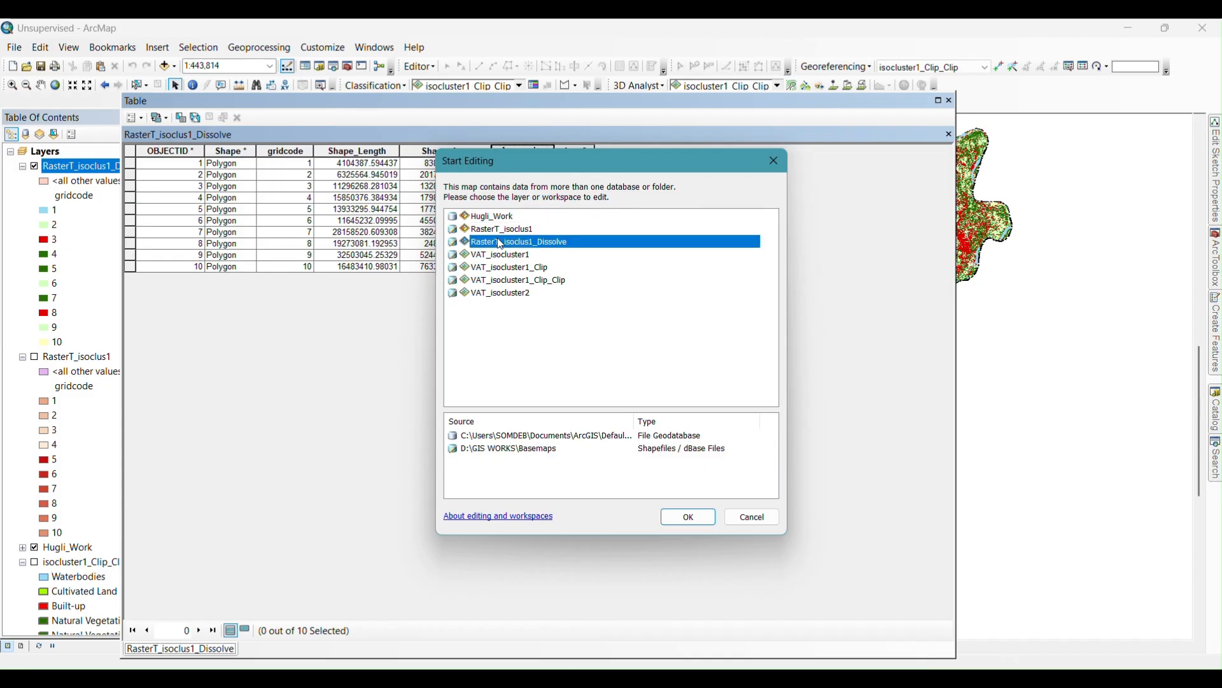
{"action": "left_click", "coordinate": [688, 516]}
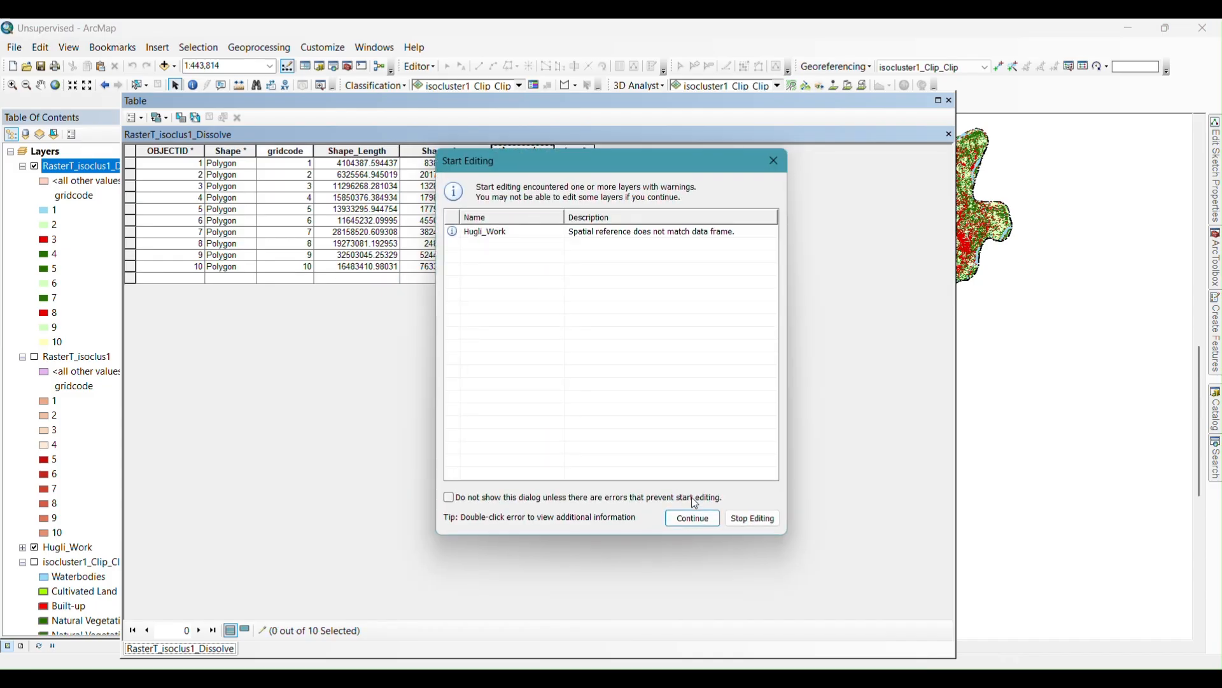
{"action": "left_click", "coordinate": [685, 517]}
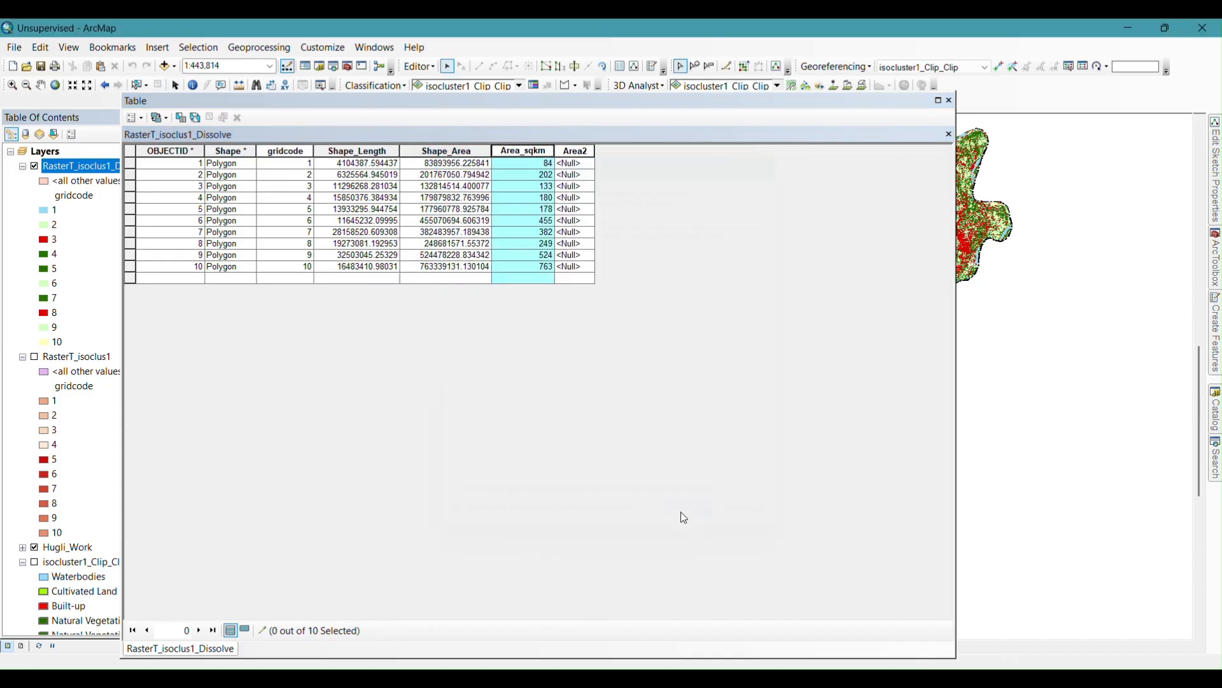
Step: Fill the Area2 field with the Field Calculator expression [Shape_Area] /1000000
{"action": "left_click", "coordinate": [572, 153]}
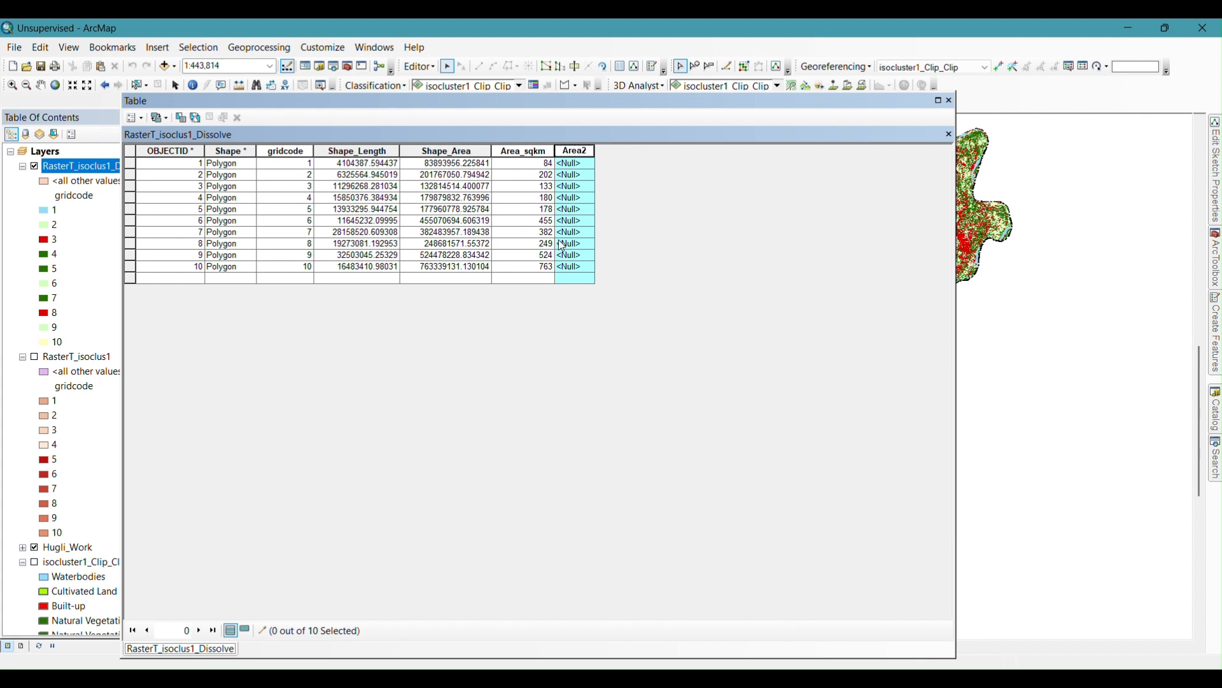
{"action": "right_click", "coordinate": [576, 156]}
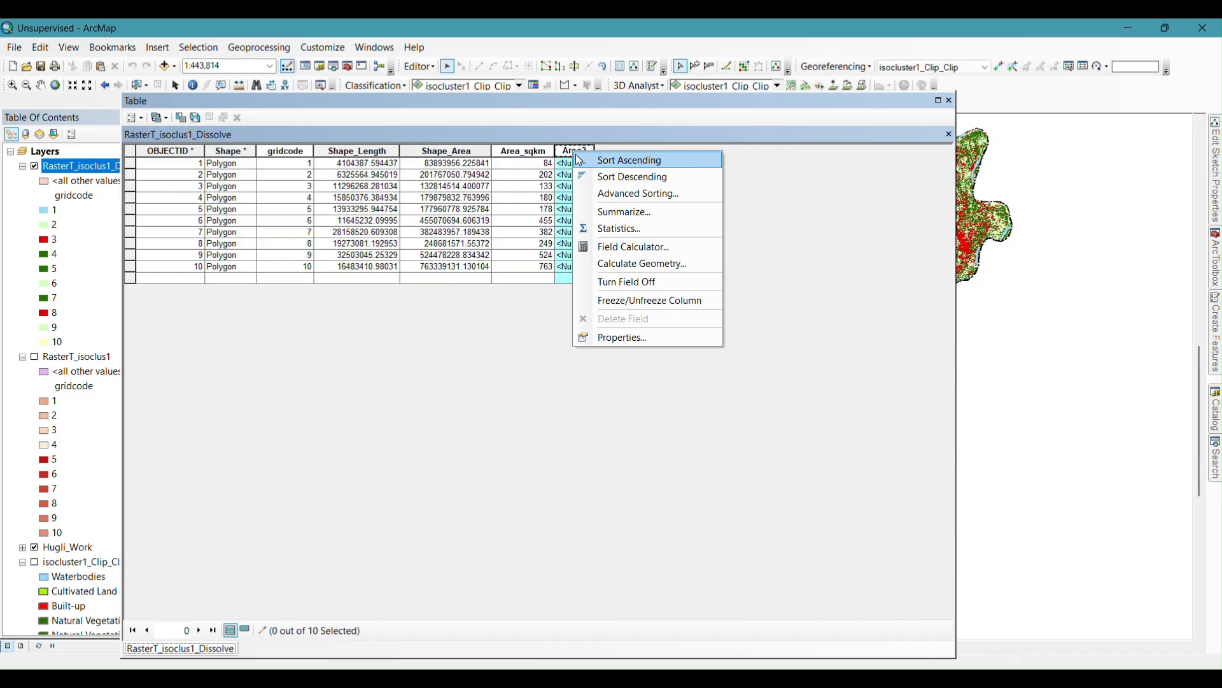
{"action": "left_click", "coordinate": [616, 249]}
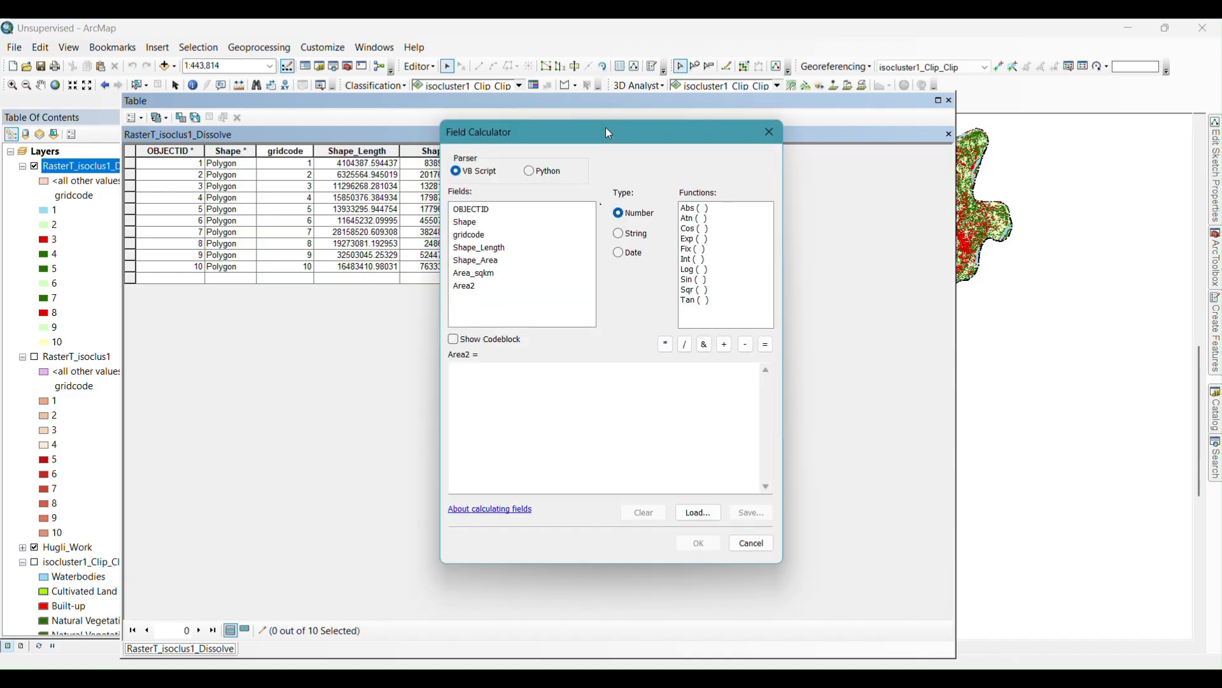
{"action": "left_click_drag", "start_coordinate": [605, 128], "coordinate": [700, 130]}
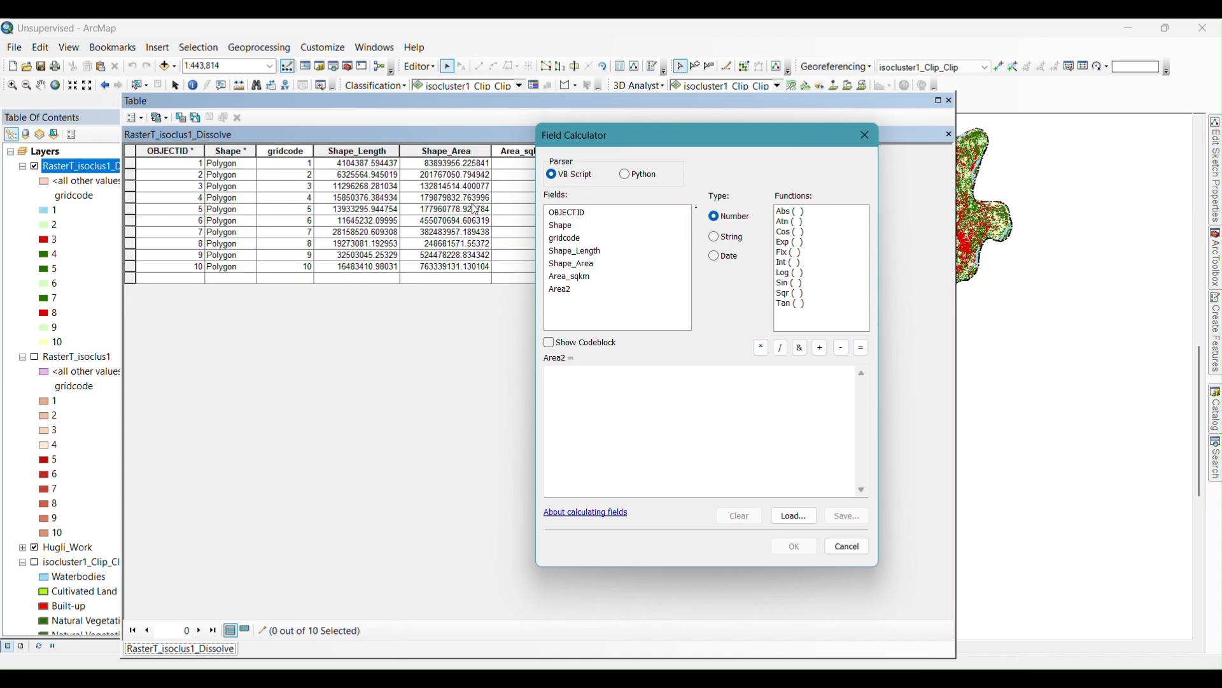
{"action": "double_click", "coordinate": [577, 265]}
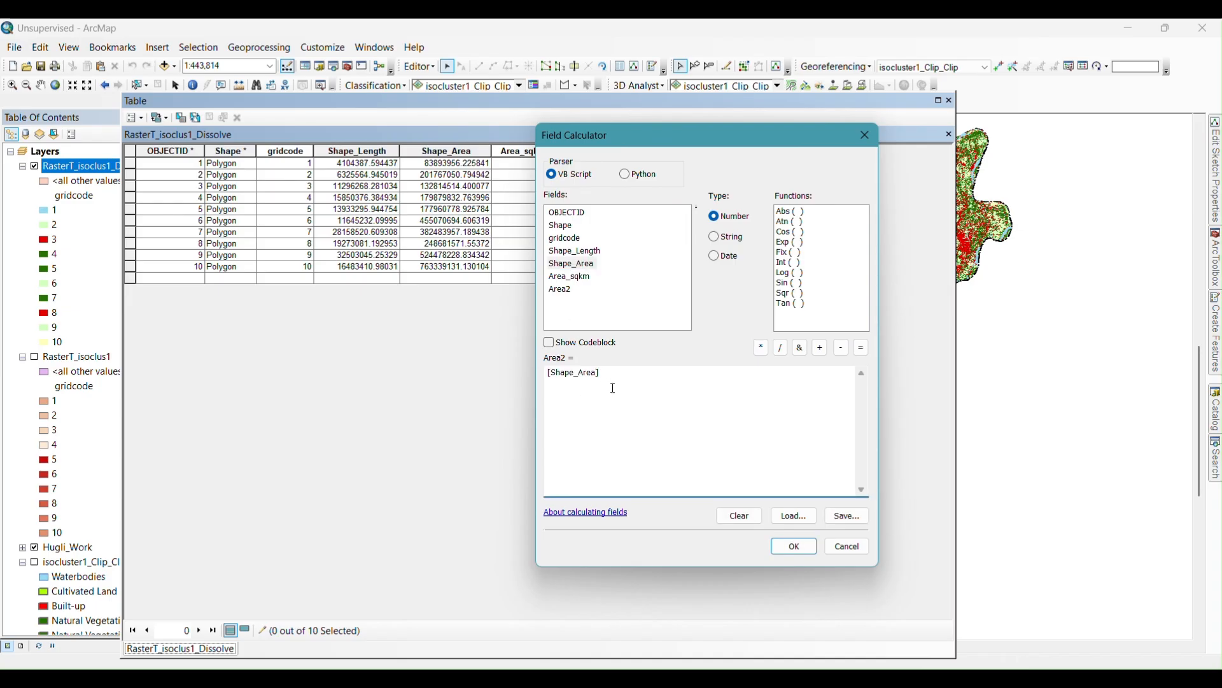
{"action": "left_click", "coordinate": [780, 349]}
{"action": "type", "text": "1000000"}
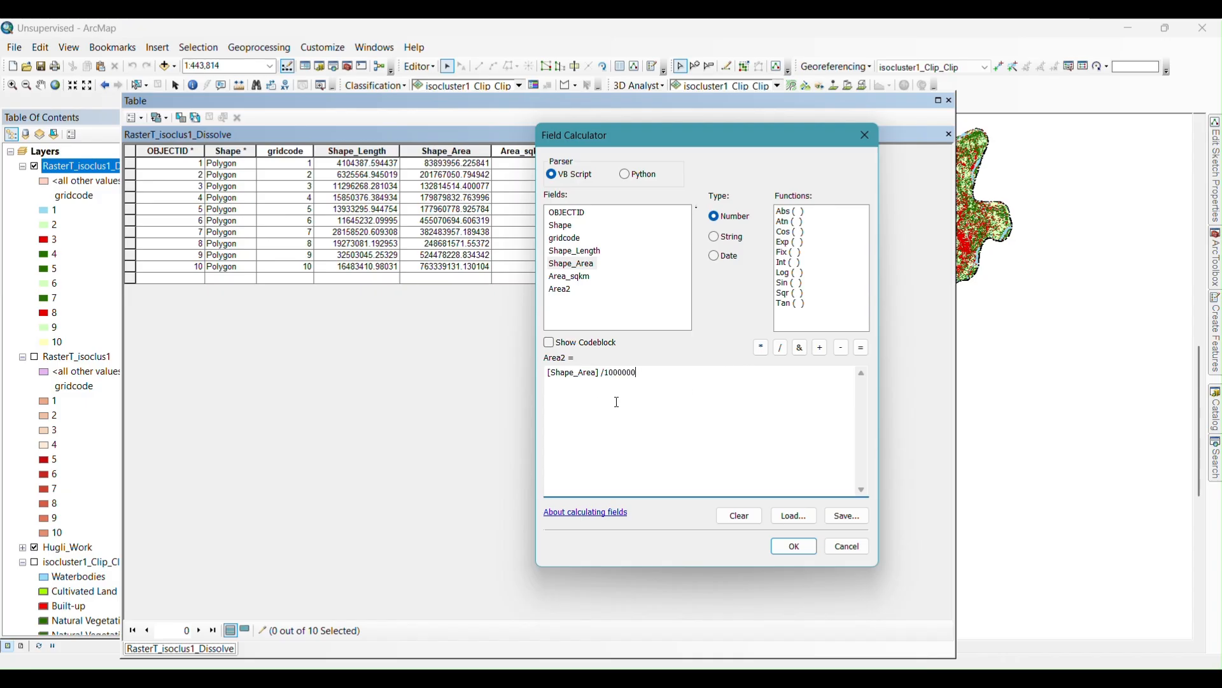
{"action": "left_click", "coordinate": [795, 546]}
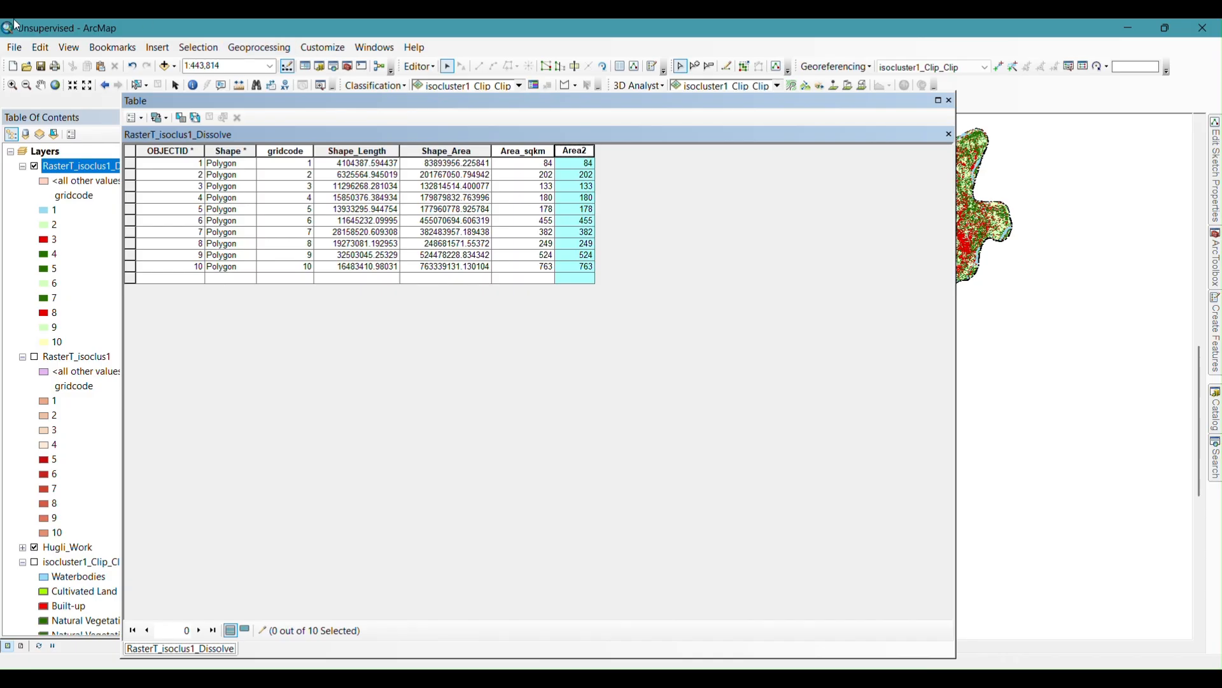
{"action": "left_click", "coordinate": [159, 48]}
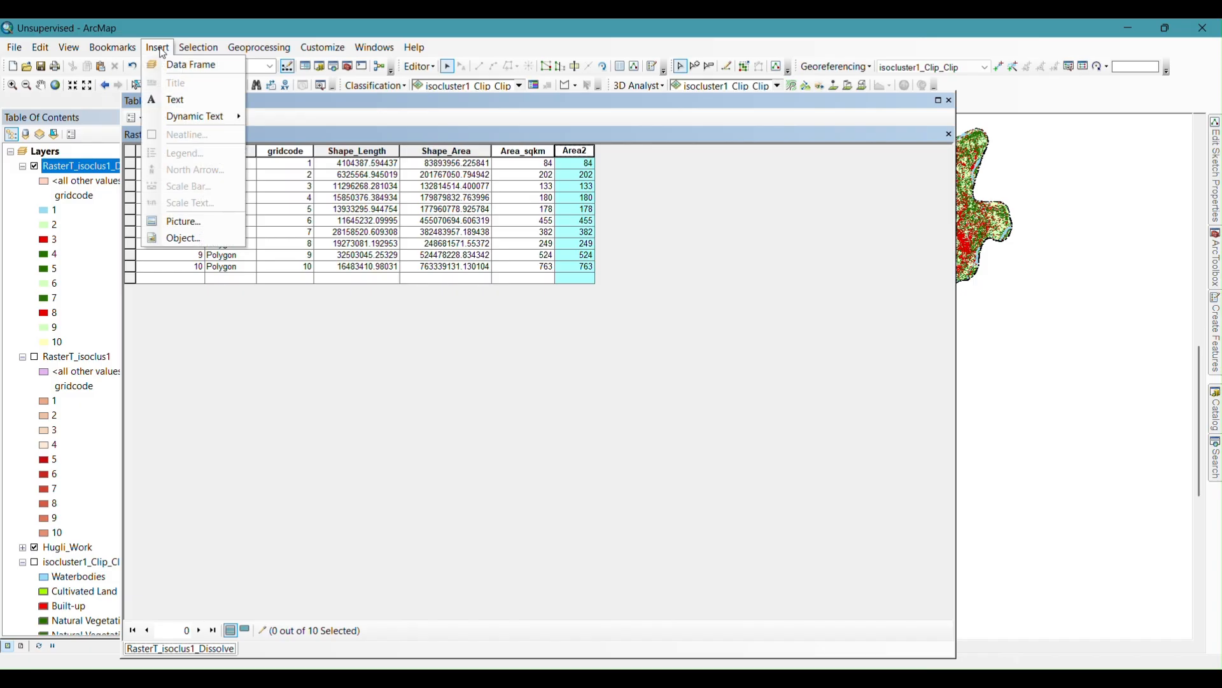
{"action": "left_click", "coordinate": [163, 52]}
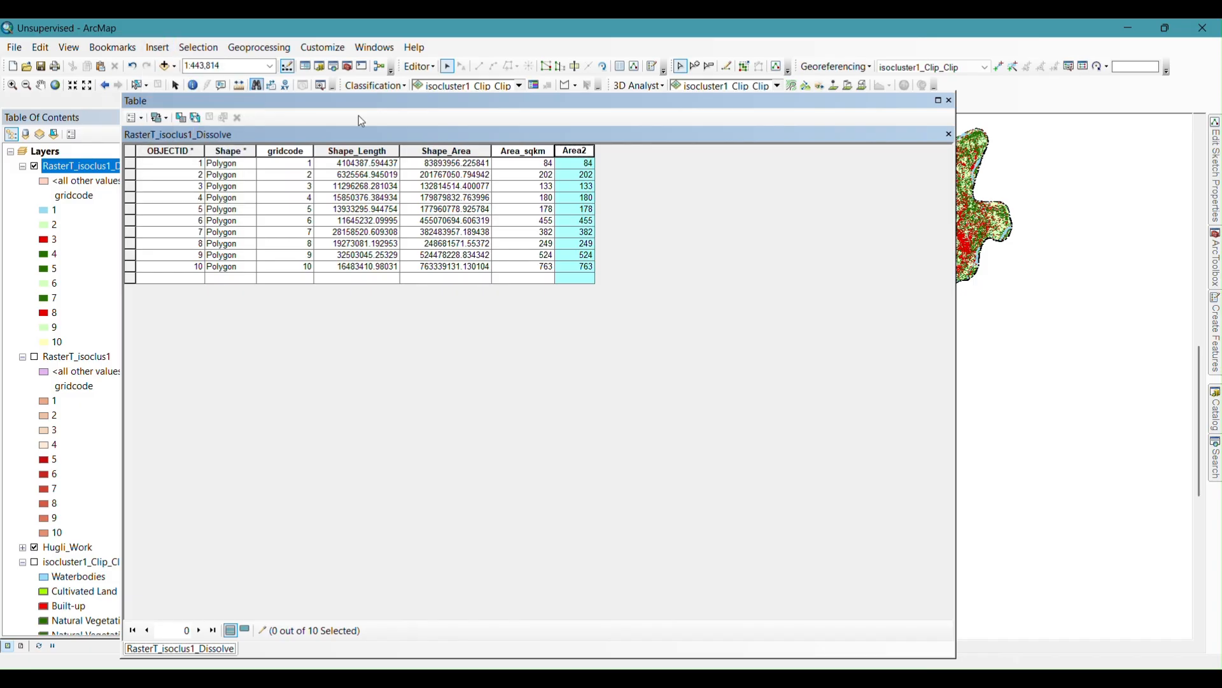